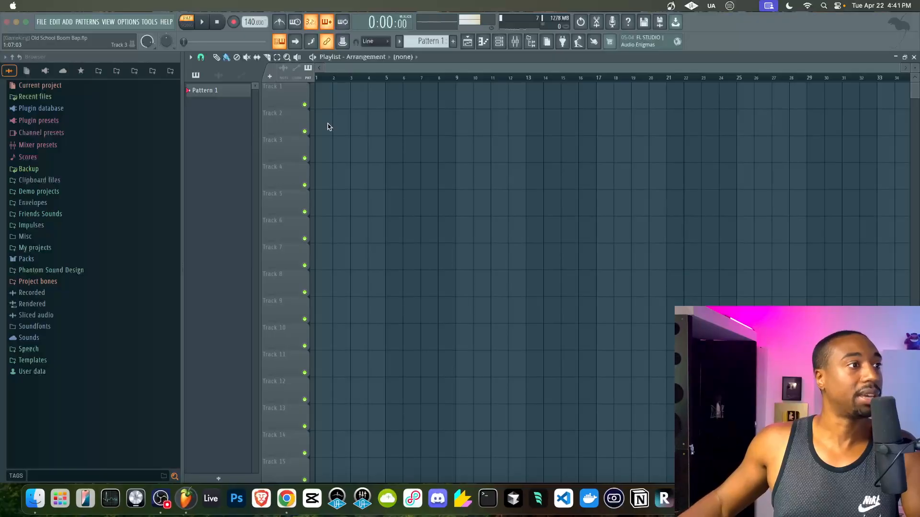
- Focus the Old School Boom Bap project and switch playback to SONG mode
{"action": "left_click", "coordinate": [392, 73]}
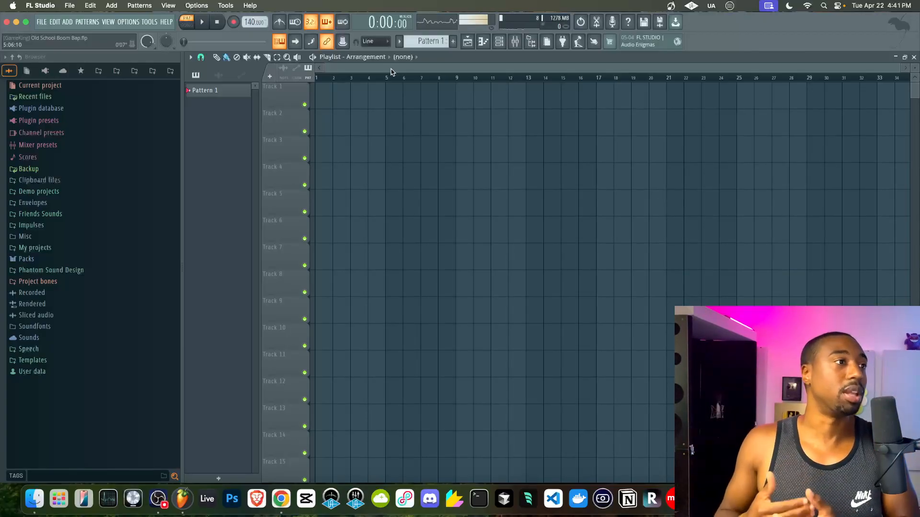
{"action": "key", "text": "l"}
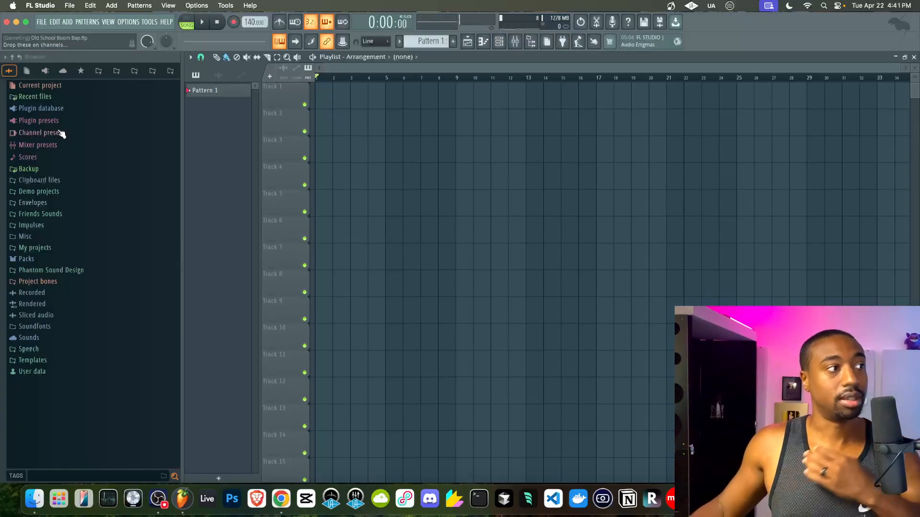
- Expand Scores > MPC60 Quant, scroll through its presets, then collapse the folder
{"action": "left_click", "coordinate": [55, 156]}
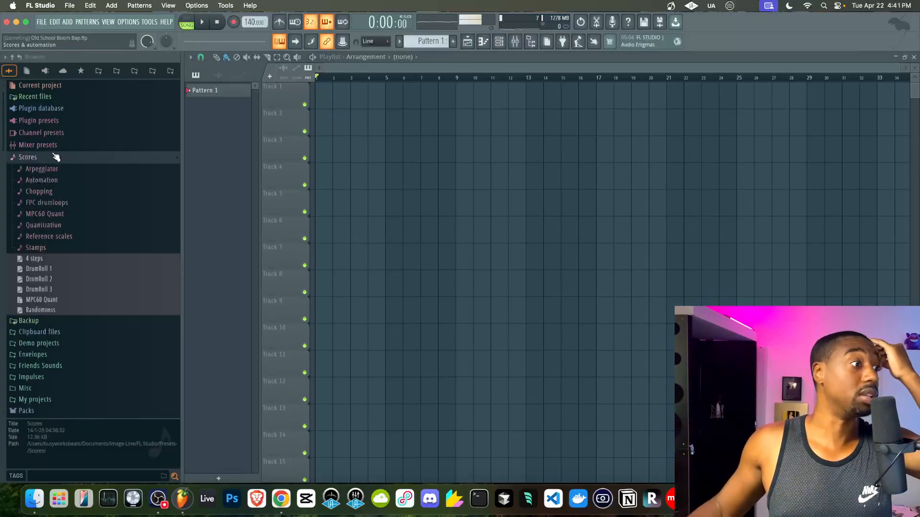
{"action": "left_click", "coordinate": [59, 216]}
{"action": "scroll", "coordinate": [60, 217], "scroll_direction": "down", "scroll_amount": 4}
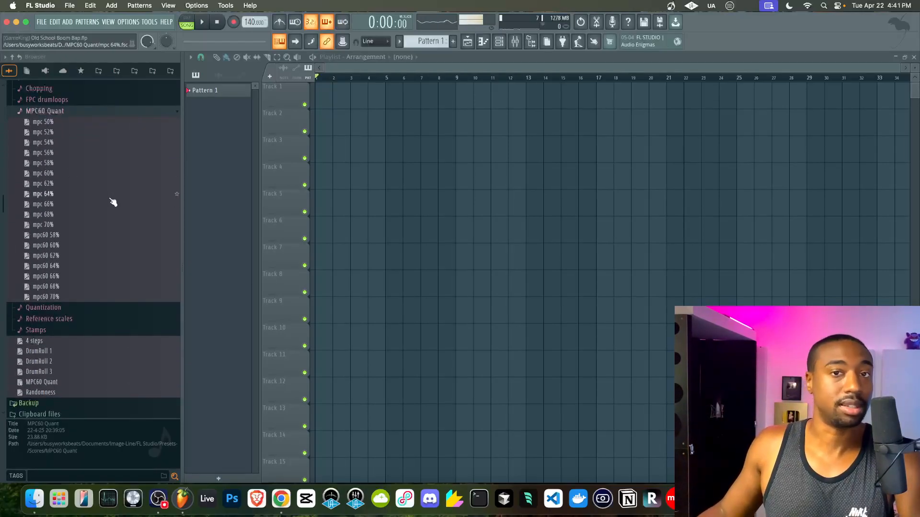
{"action": "scroll", "coordinate": [113, 202], "scroll_direction": "up", "scroll_amount": 3}
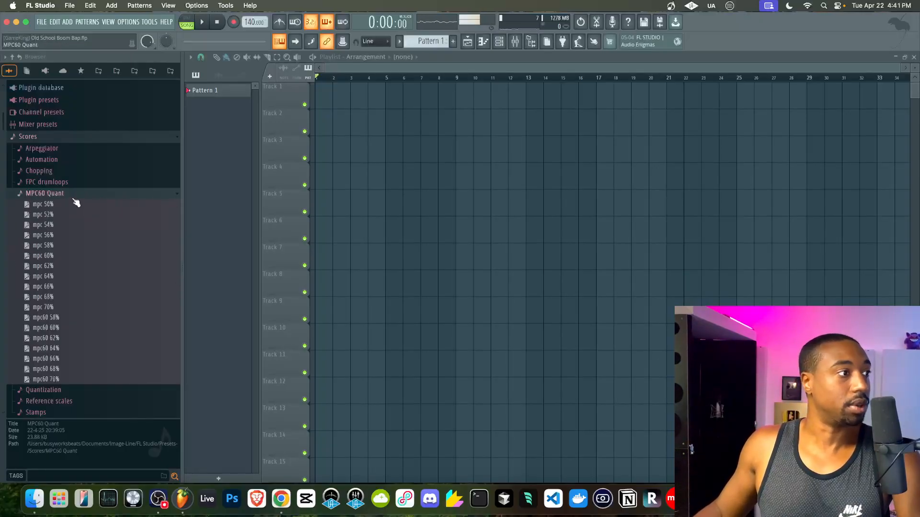
{"action": "left_click", "coordinate": [75, 194]}
- Bring up the channel rack, collapse Scores and expand the Friends Sounds folder
{"action": "key", "text": "F6"}
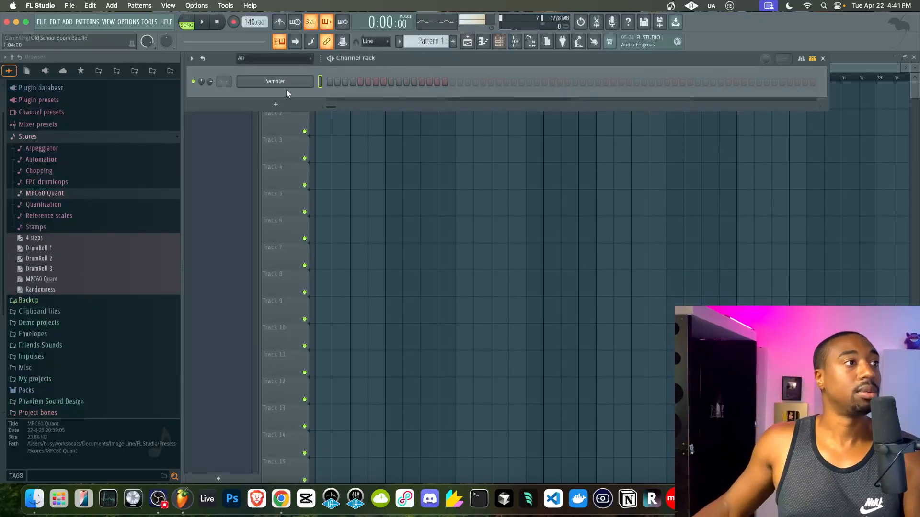
{"action": "left_click", "coordinate": [12, 56]}
{"action": "left_click", "coordinate": [54, 214]}
- Scroll down to the Samples folder and expand it to list the sample packs
{"action": "scroll", "coordinate": [54, 218], "scroll_direction": "down", "scroll_amount": 10}
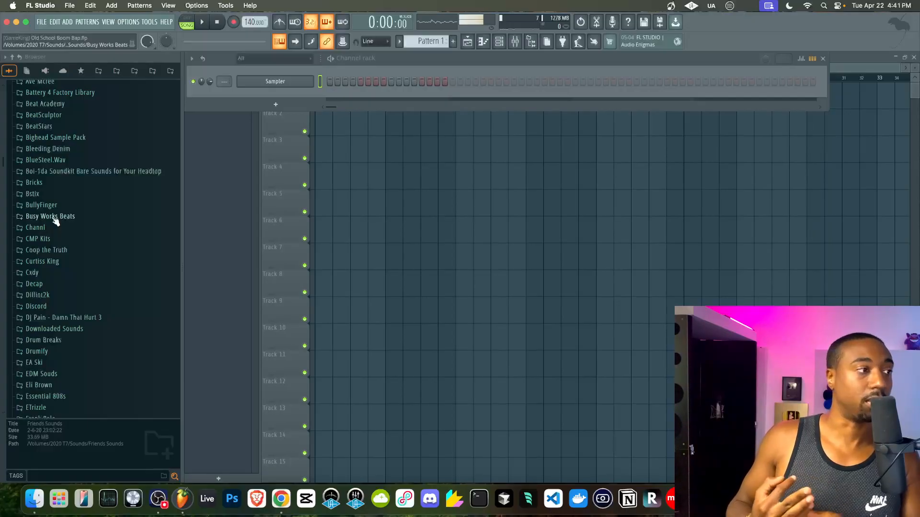
{"action": "scroll", "coordinate": [55, 221], "scroll_direction": "down", "scroll_amount": 10}
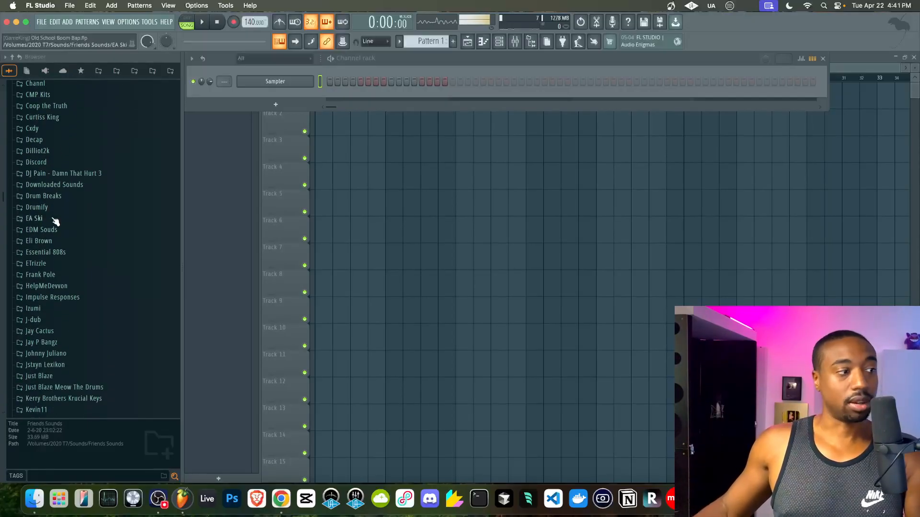
{"action": "scroll", "coordinate": [55, 220], "scroll_direction": "down", "scroll_amount": 10}
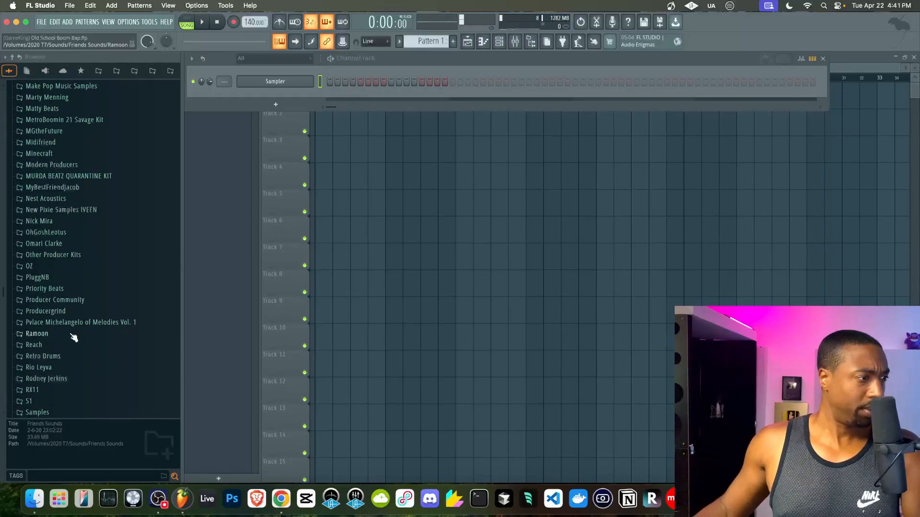
{"action": "left_click", "coordinate": [57, 310]}
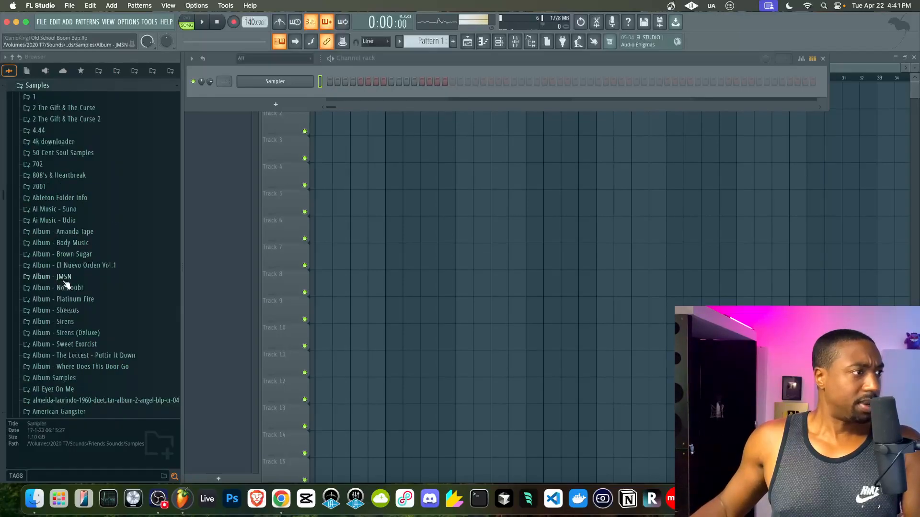
{"action": "scroll", "coordinate": [63, 284], "scroll_direction": "down", "scroll_amount": 3}
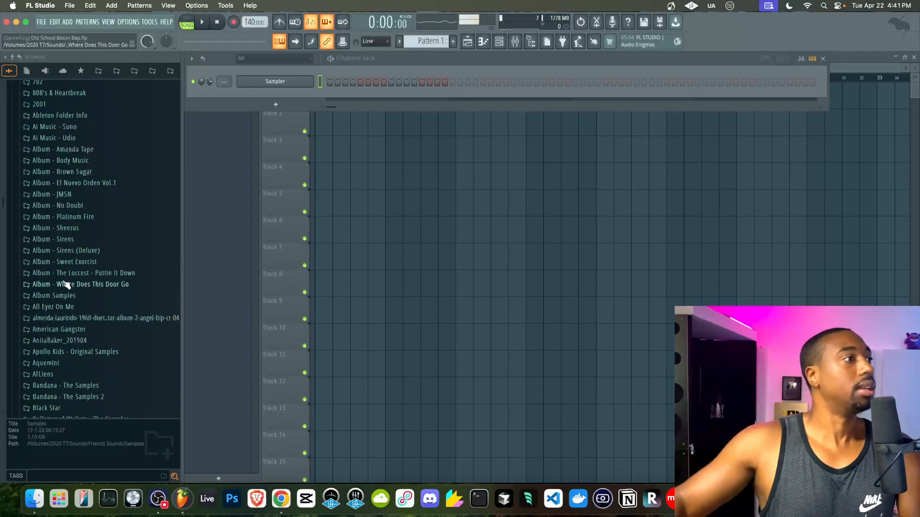
{"action": "scroll", "coordinate": [65, 200], "scroll_direction": "up", "scroll_amount": 3}
{"action": "scroll", "coordinate": [65, 200], "scroll_direction": "up", "scroll_amount": 6}
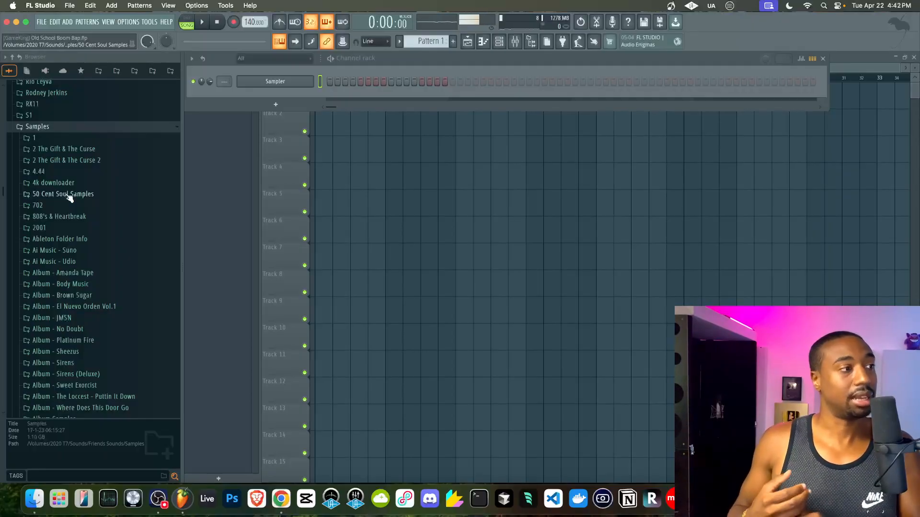
- Expand 50 Cent Soul Samples > Southside Soul and unmute the MIC insert in the Mixer
{"action": "left_click", "coordinate": [68, 195]}
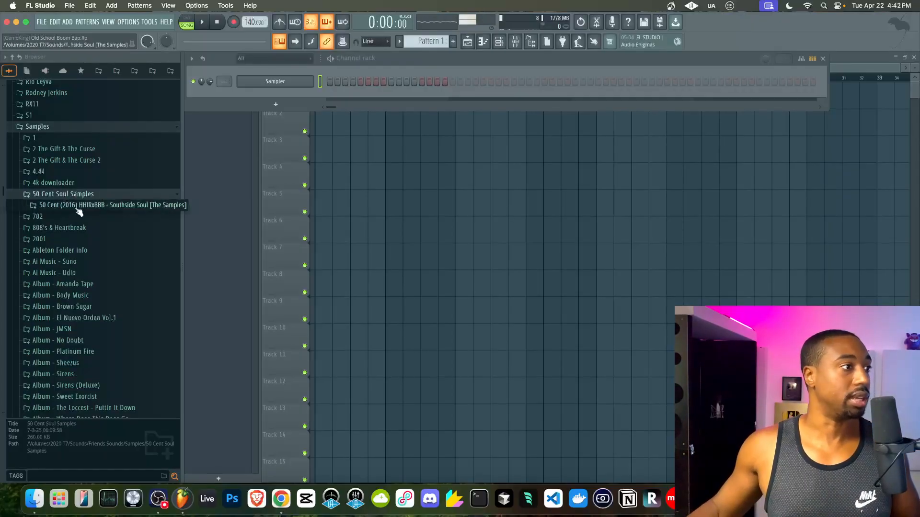
{"action": "left_click", "coordinate": [81, 209]}
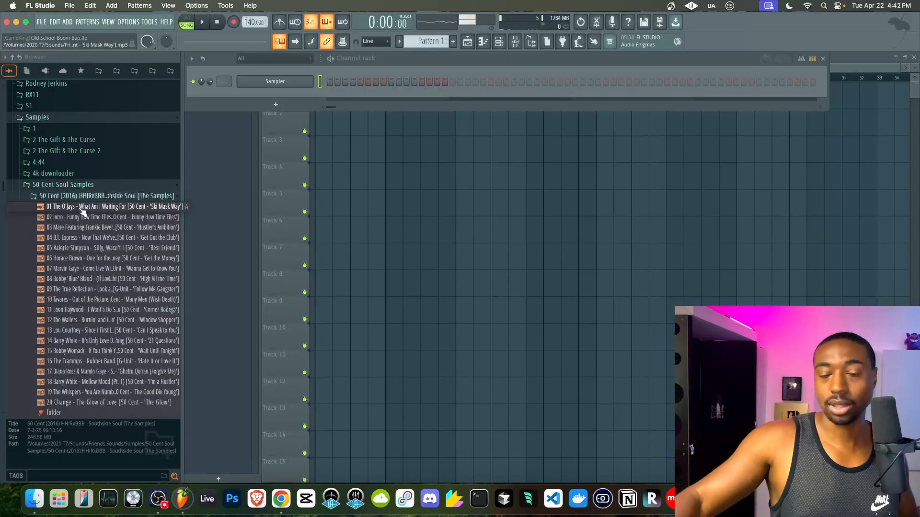
{"action": "left_click", "coordinate": [514, 41]}
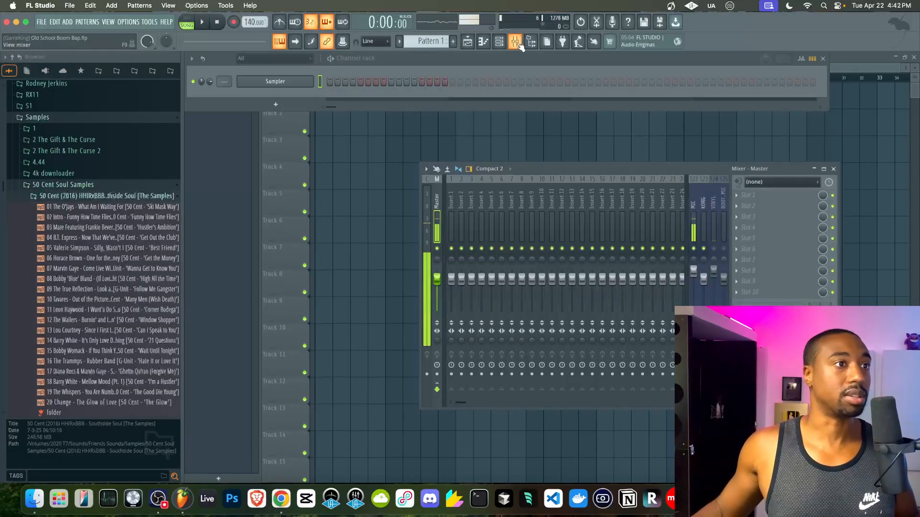
{"action": "left_click", "coordinate": [695, 250]}
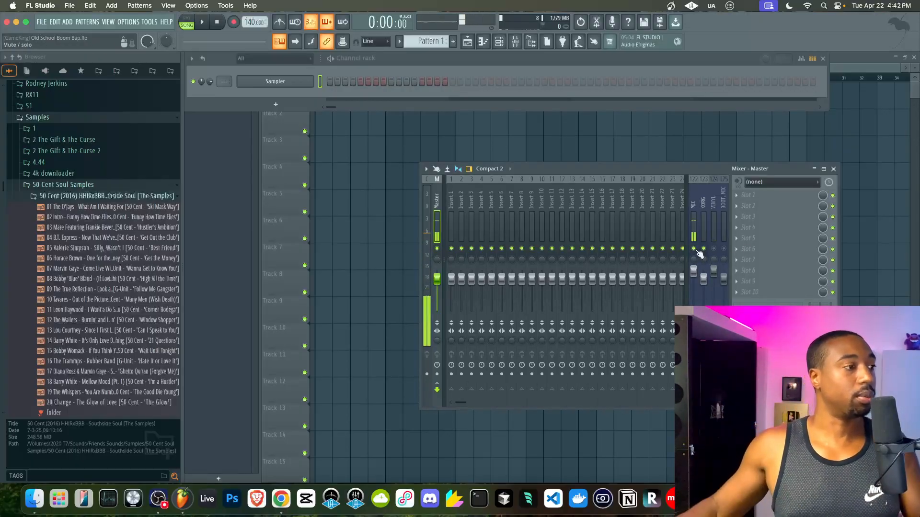
- Audition the Valerie Simpson sample from several points in its waveform
{"action": "left_click", "coordinate": [148, 250]}
{"action": "left_click", "coordinate": [44, 433]}
{"action": "left_click", "coordinate": [89, 432]}
{"action": "left_click", "coordinate": [48, 432]}
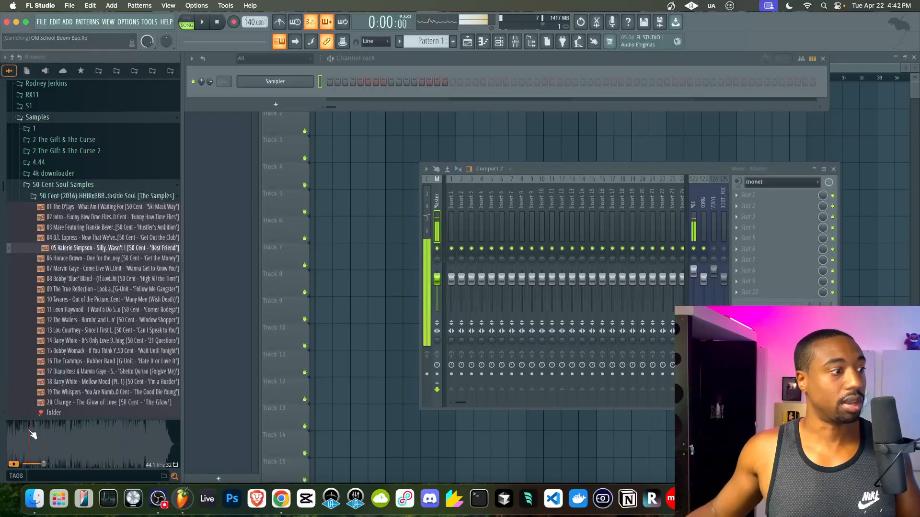
{"action": "left_click", "coordinate": [29, 432]}
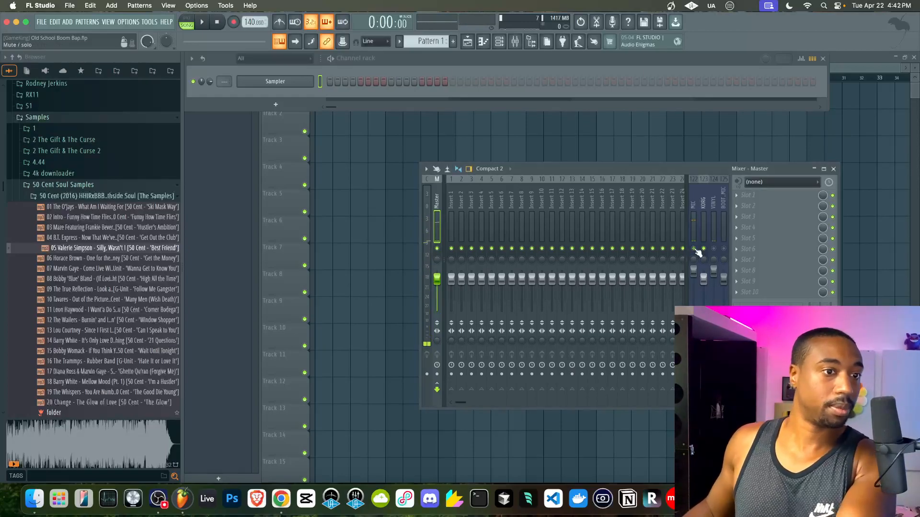
{"action": "left_click", "coordinate": [21, 457]}
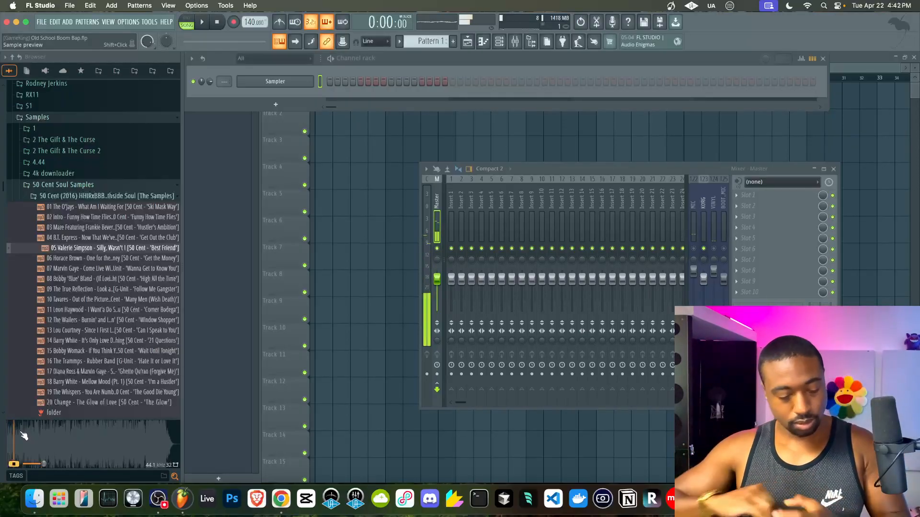
{"action": "left_click", "coordinate": [47, 438]}
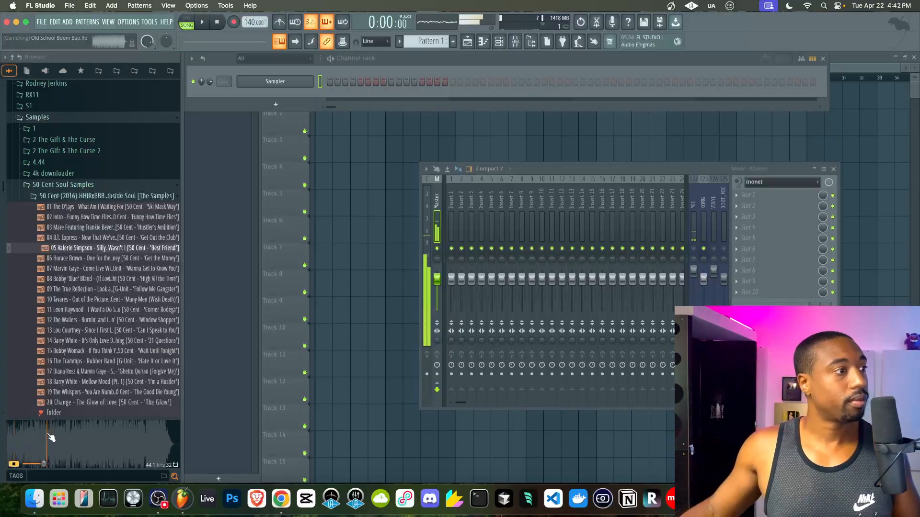
- Step down through the samples and audition 13 Lou Courtney
{"action": "key", "text": "Down"}
{"action": "key", "text": "Down"}
{"action": "key", "text": "Down"}
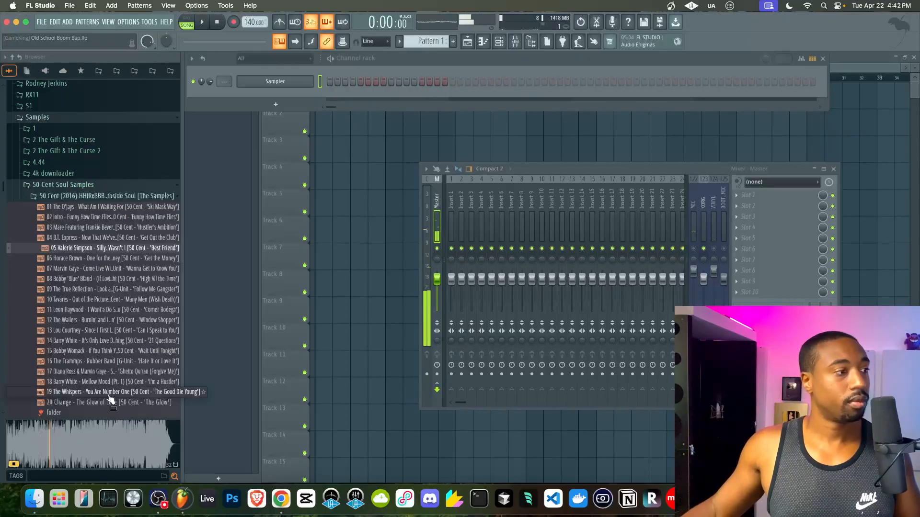
{"action": "key", "text": "Down"}
{"action": "key", "text": "Down"}
{"action": "key", "text": "Down"}
{"action": "key", "text": "Down"}
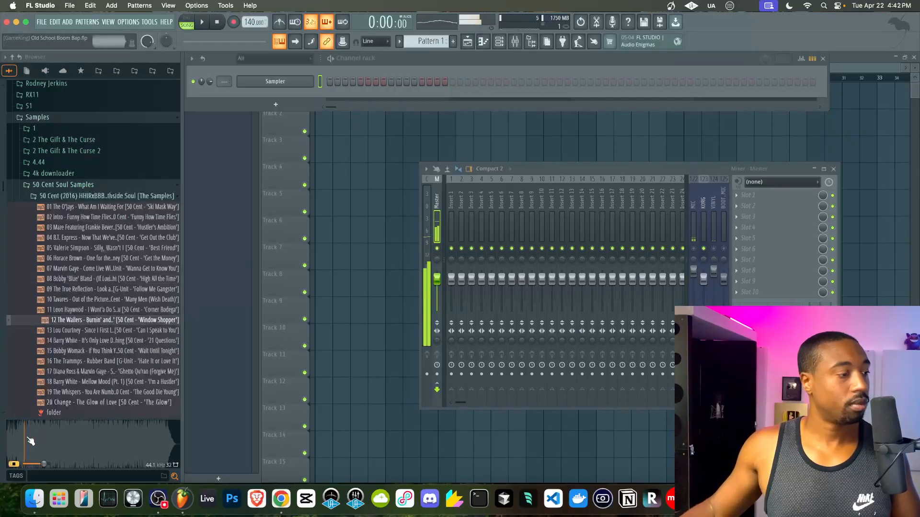
{"action": "left_click", "coordinate": [69, 330]}
{"action": "scroll", "coordinate": [72, 364], "scroll_direction": "down", "scroll_amount": 3}
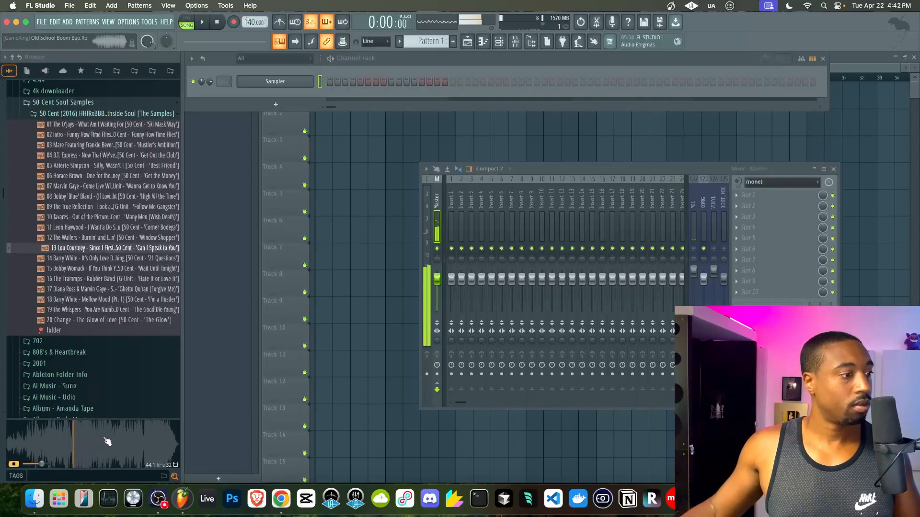
{"action": "left_click", "coordinate": [87, 441]}
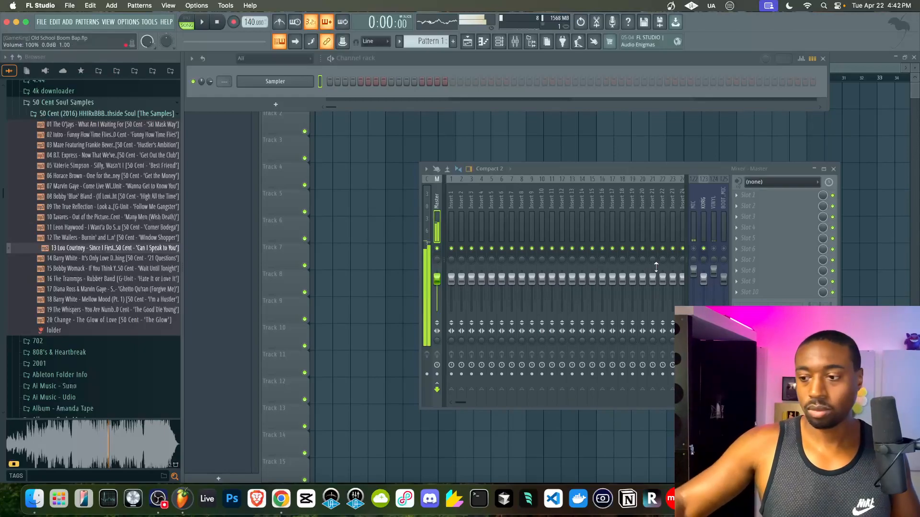
- Preview Barry White, then return to Lou Courtney and audition it at several points
{"action": "key", "text": "space"}
{"action": "key", "text": "space"}
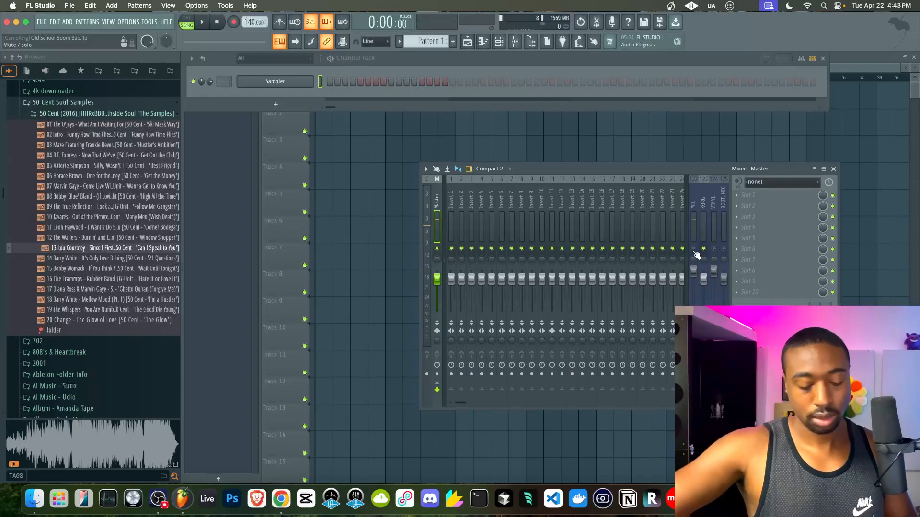
{"action": "key", "text": "space"}
{"action": "left_click", "coordinate": [72, 259]}
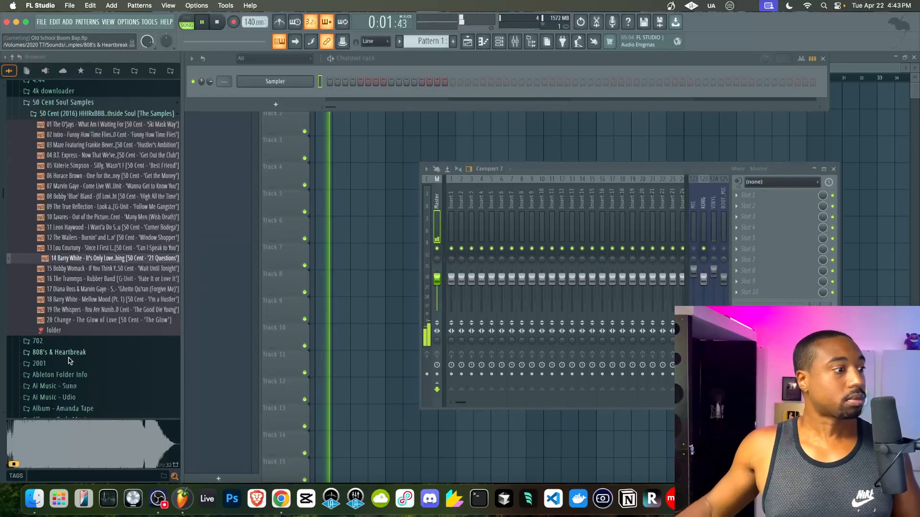
{"action": "key", "text": "Up"}
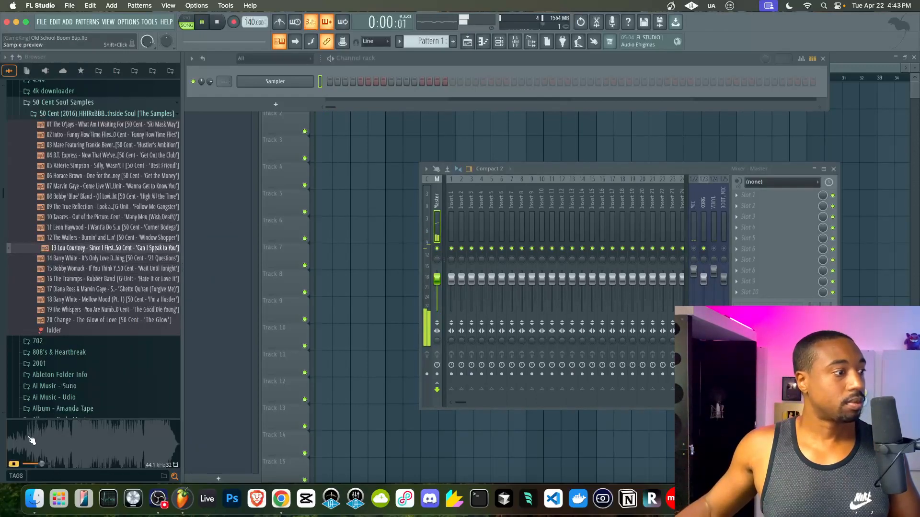
{"action": "left_click", "coordinate": [30, 437]}
{"action": "left_click", "coordinate": [35, 439]}
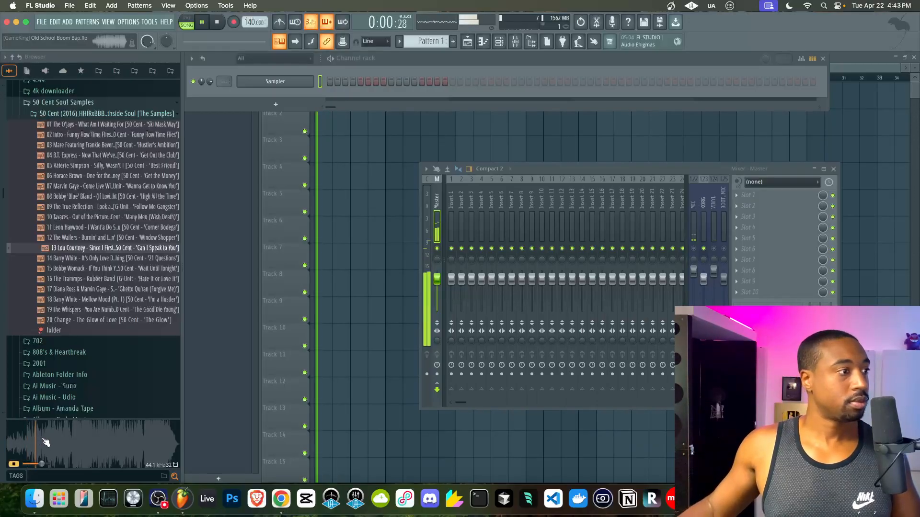
{"action": "left_click", "coordinate": [53, 438]}
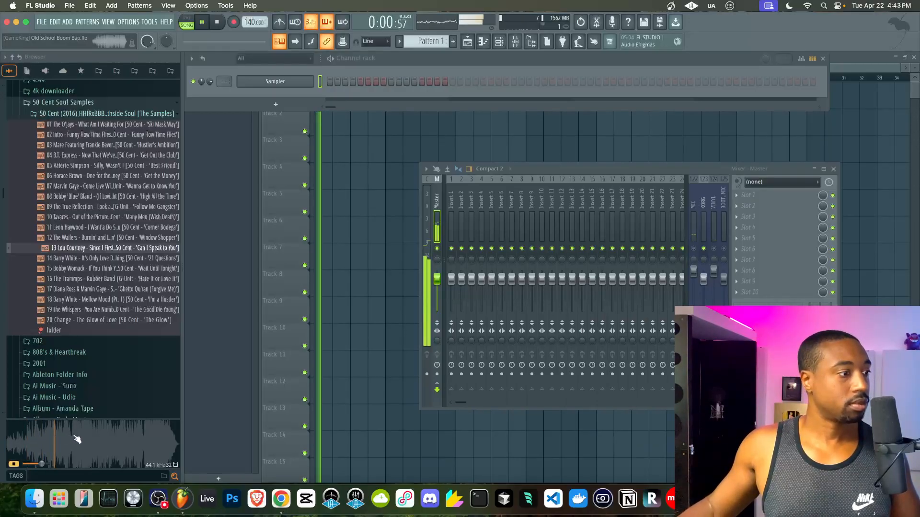
{"action": "left_click", "coordinate": [94, 439]}
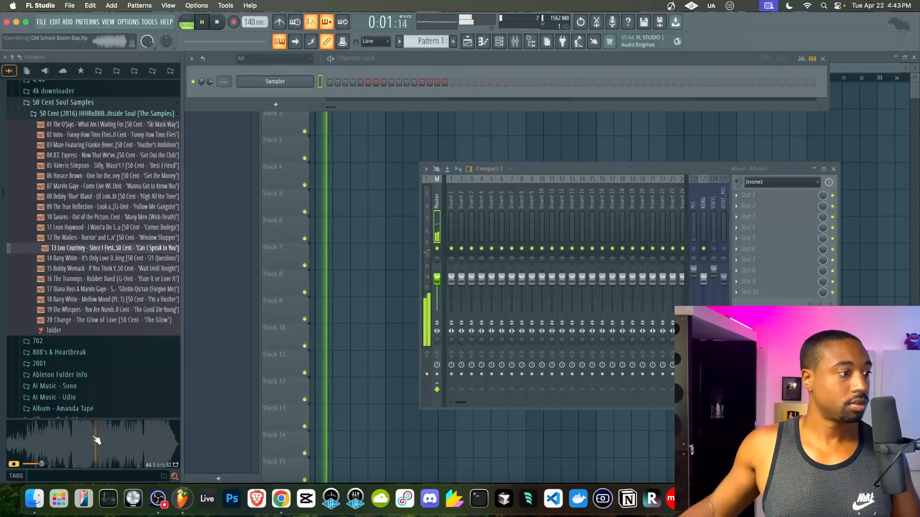
- Audition 16 The Trammps, the Barry White sample and 19 The Whispers
{"action": "left_click", "coordinate": [88, 280]}
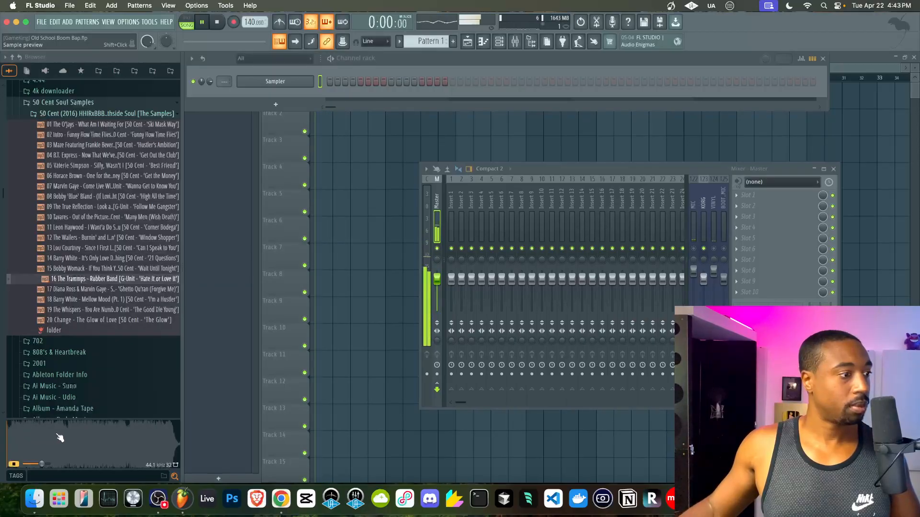
{"action": "left_click", "coordinate": [62, 439]}
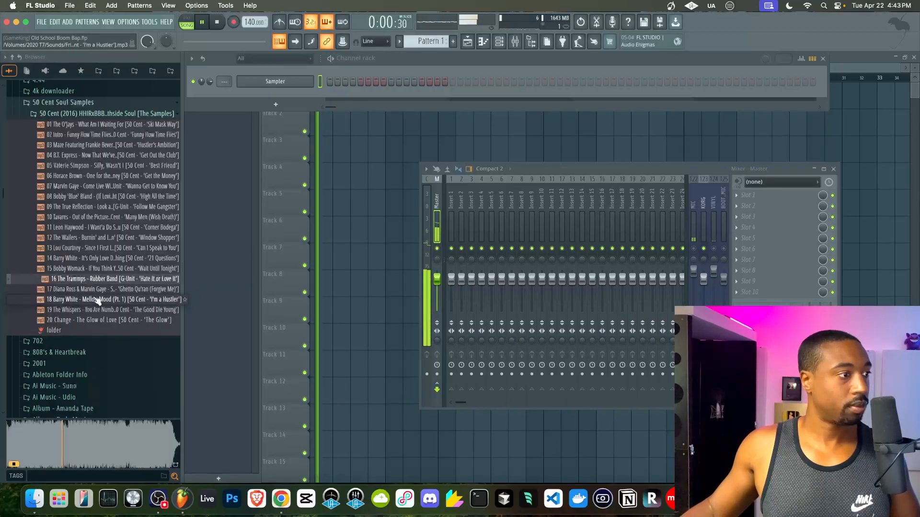
{"action": "key", "text": "Down"}
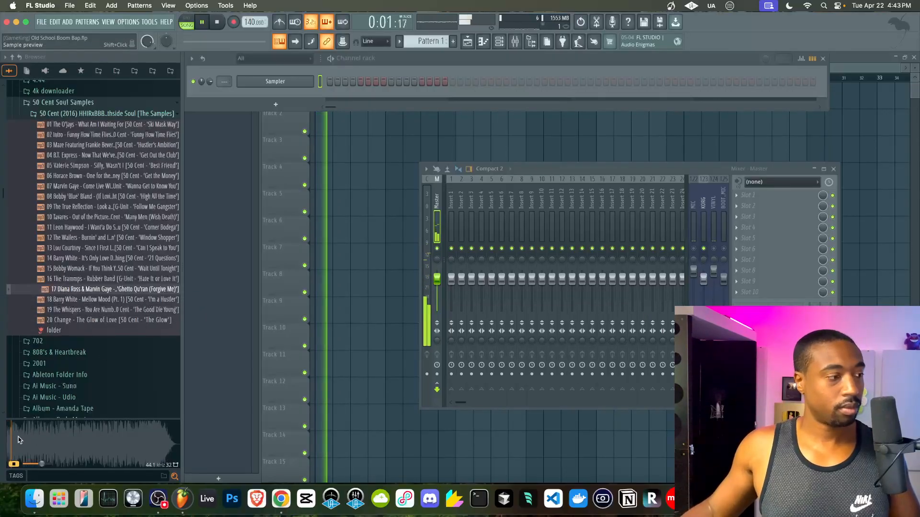
{"action": "key", "text": "Down"}
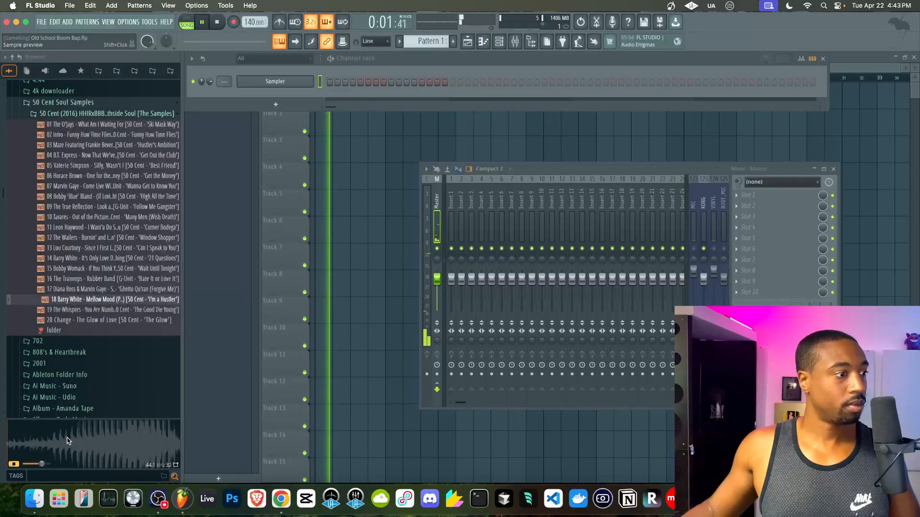
{"action": "left_click", "coordinate": [72, 439]}
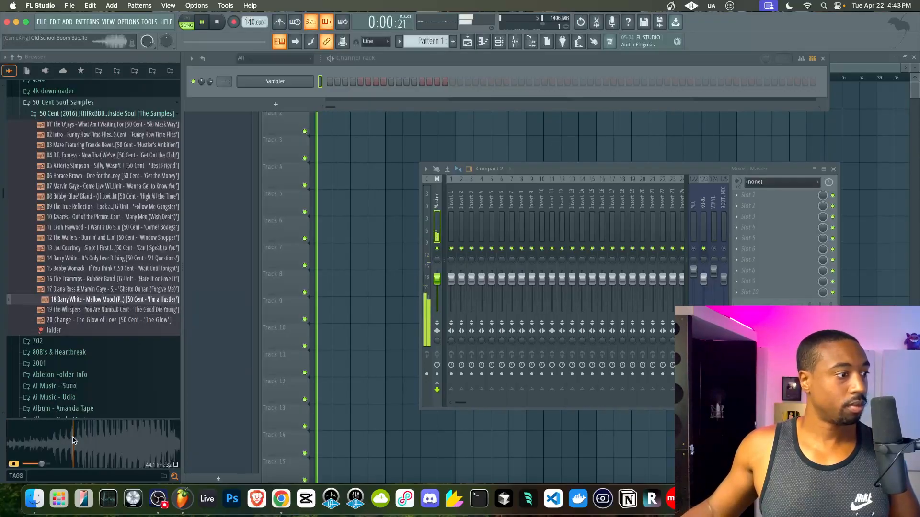
{"action": "left_click", "coordinate": [100, 311]}
{"action": "left_click", "coordinate": [16, 439]}
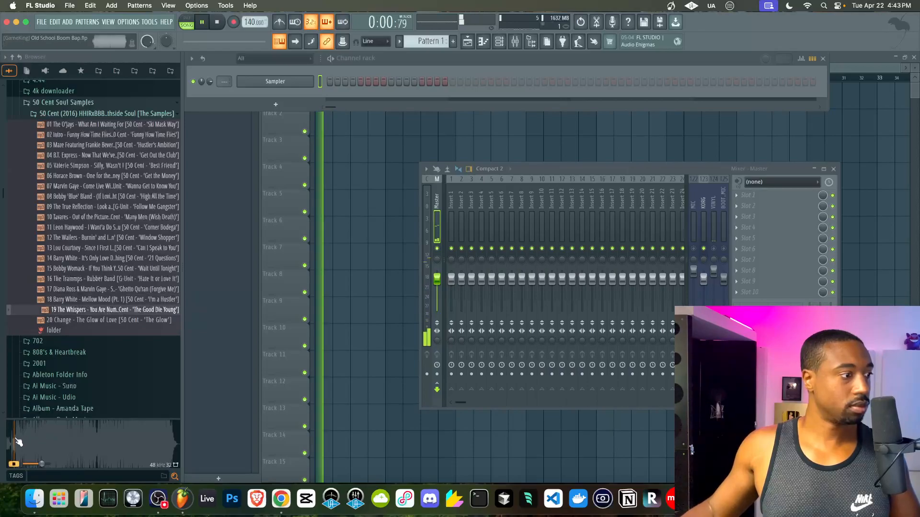
- Preview 20 Change, then select and play 04 B.T. Express
{"action": "left_click", "coordinate": [91, 322]}
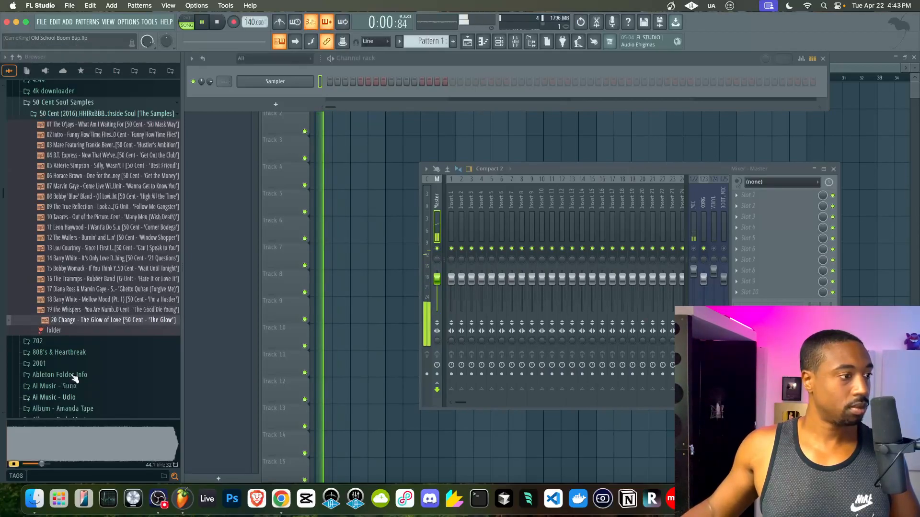
{"action": "left_click", "coordinate": [103, 155]}
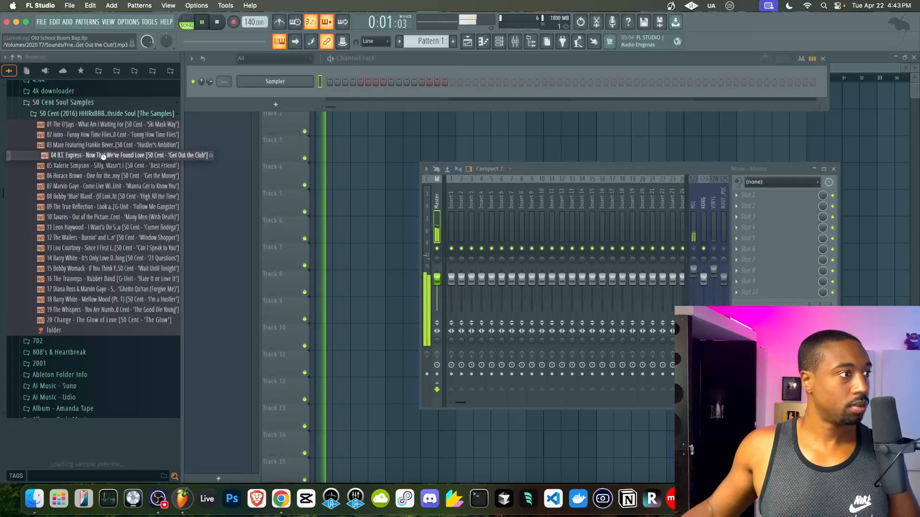
{"action": "left_click", "coordinate": [29, 442]}
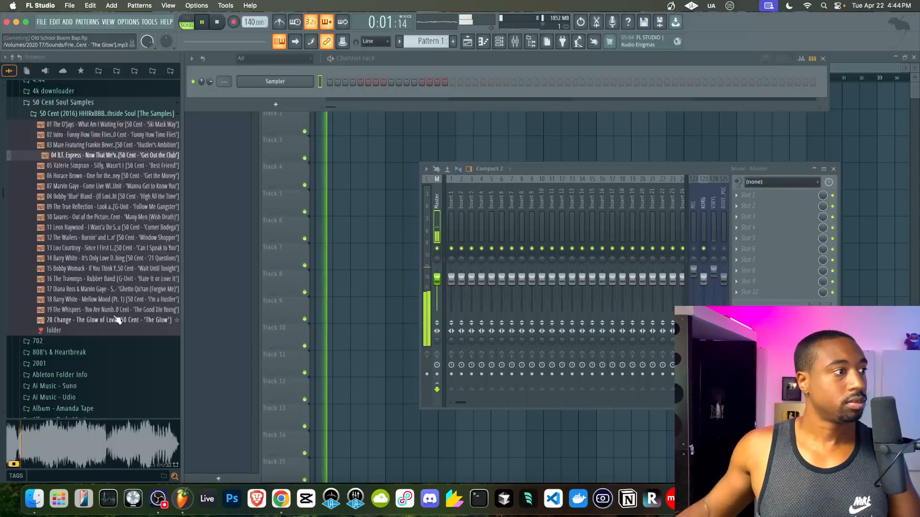
- Drop 04 B.T. Express into the playlist and move the clip to bar 1 on Track 1
{"action": "left_click_drag", "start_coordinate": [107, 158], "coordinate": [335, 127]}
{"action": "key", "text": "space"}
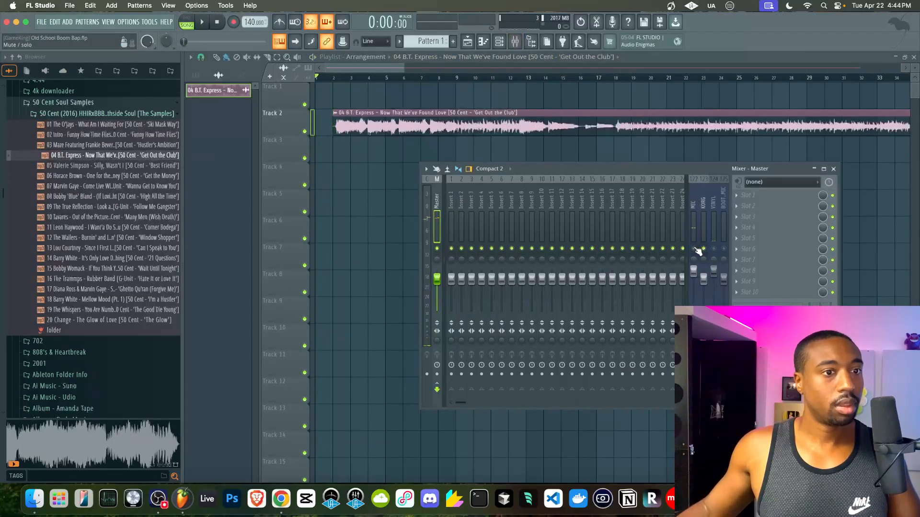
{"action": "left_click_drag", "start_coordinate": [389, 114], "coordinate": [367, 98]}
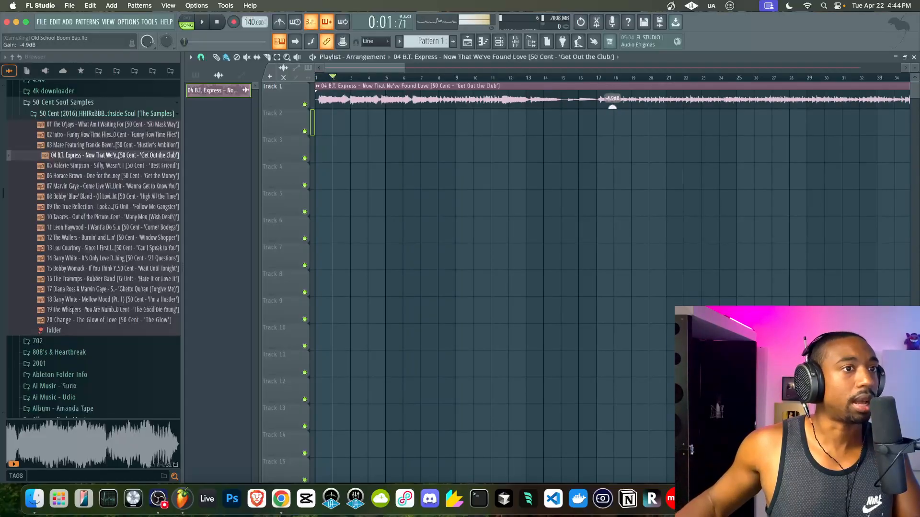
- Play the clip, then skip playback ahead from bar 7 to around bar 17
{"action": "key", "text": "space"}
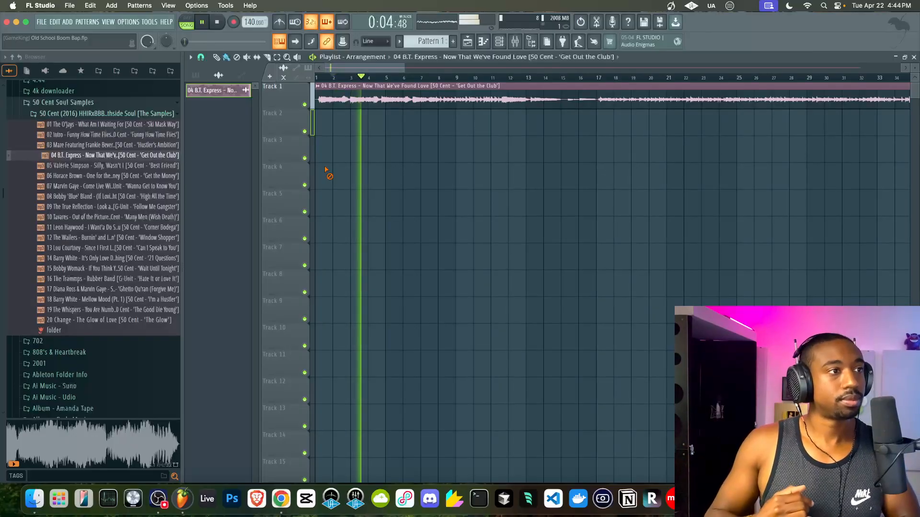
{"action": "key", "text": "space"}
{"action": "scroll", "coordinate": [372, 96], "scroll_direction": "down", "scroll_amount": 3}
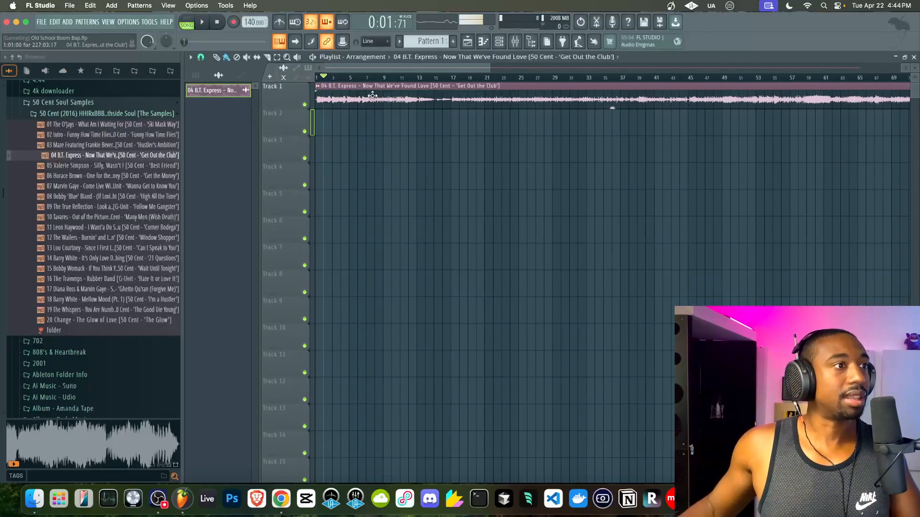
{"action": "left_click", "coordinate": [373, 82]}
{"action": "left_click", "coordinate": [379, 79]}
{"action": "left_click", "coordinate": [403, 80]}
{"action": "left_click", "coordinate": [436, 80]}
{"action": "left_click", "coordinate": [453, 79]}
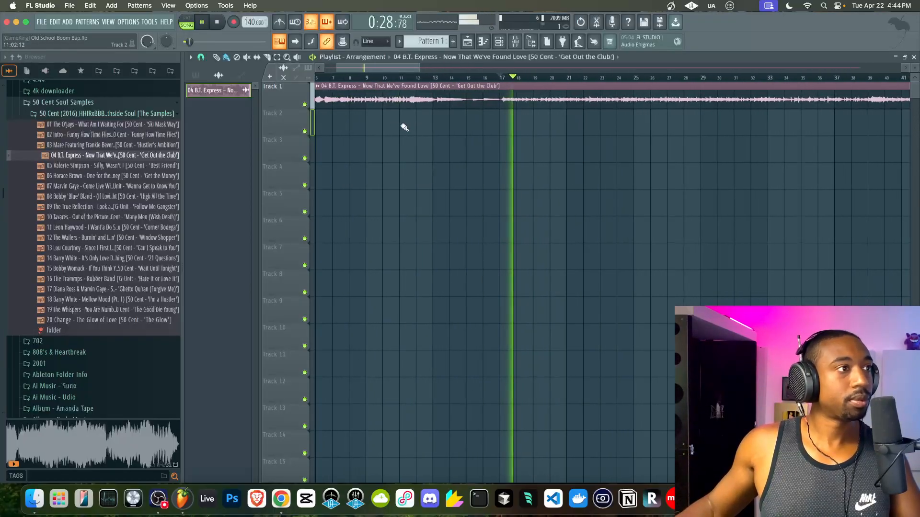
{"action": "scroll", "coordinate": [526, 120], "scroll_direction": "up", "scroll_amount": 5}
{"action": "scroll", "coordinate": [425, 107], "scroll_direction": "up", "scroll_amount": 4}
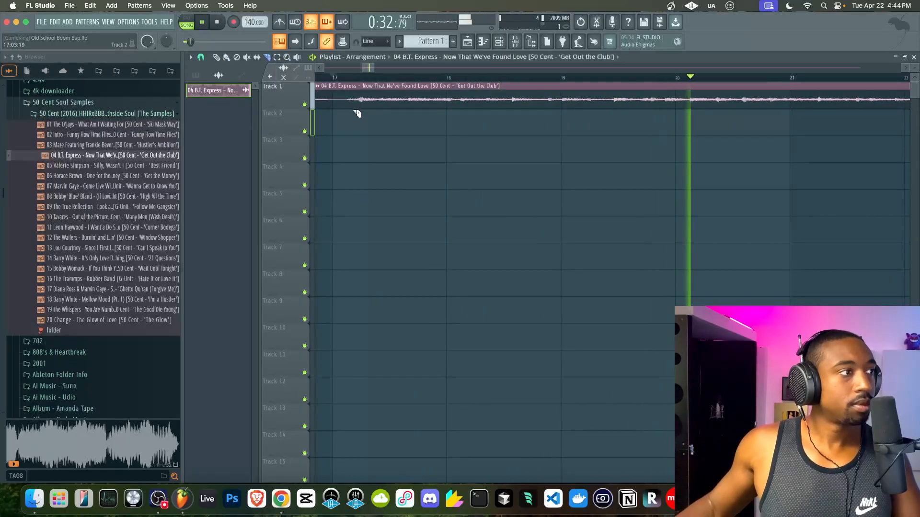
- Slice the Track 1 B.T. Express clip at several points, the last just before bar 28
{"action": "scroll", "coordinate": [359, 110], "scroll_direction": "up", "scroll_amount": 2}
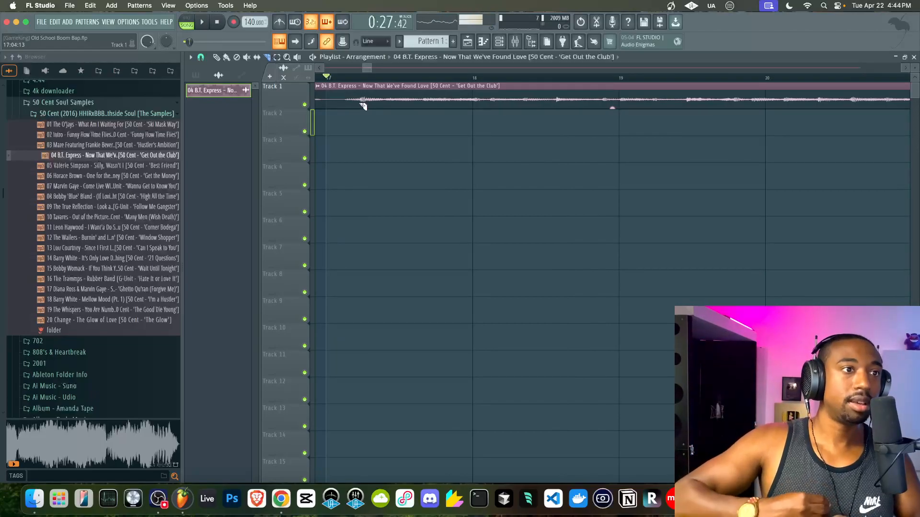
{"action": "left_click_drag", "start_coordinate": [363, 106], "coordinate": [362, 105]}
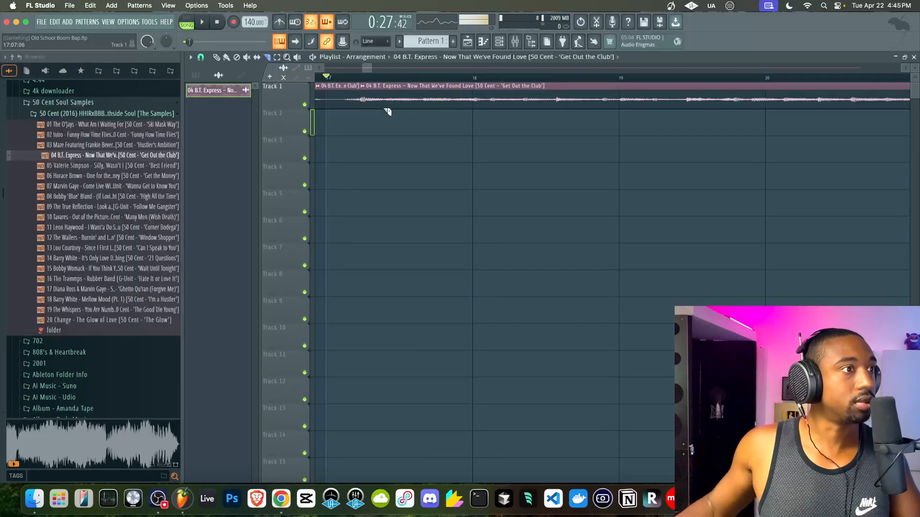
{"action": "key", "text": "space"}
{"action": "left_click_drag", "start_coordinate": [367, 67], "coordinate": [369, 68]}
{"action": "scroll", "coordinate": [543, 117], "scroll_direction": "down", "scroll_amount": 3}
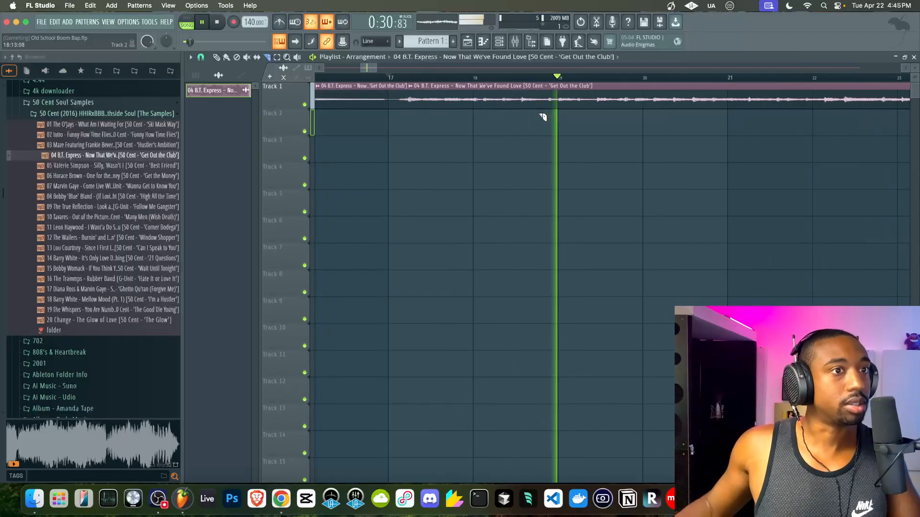
{"action": "left_click", "coordinate": [712, 106]}
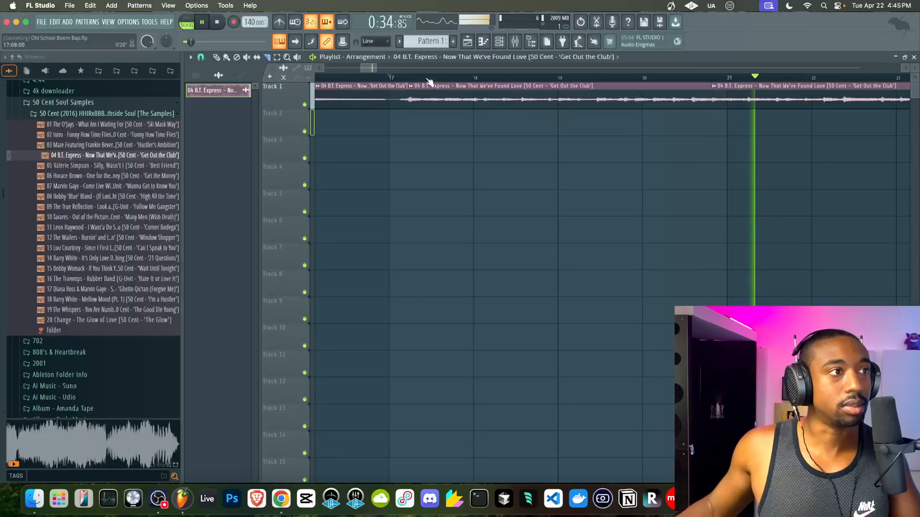
{"action": "left_click_drag", "start_coordinate": [372, 65], "coordinate": [385, 69]}
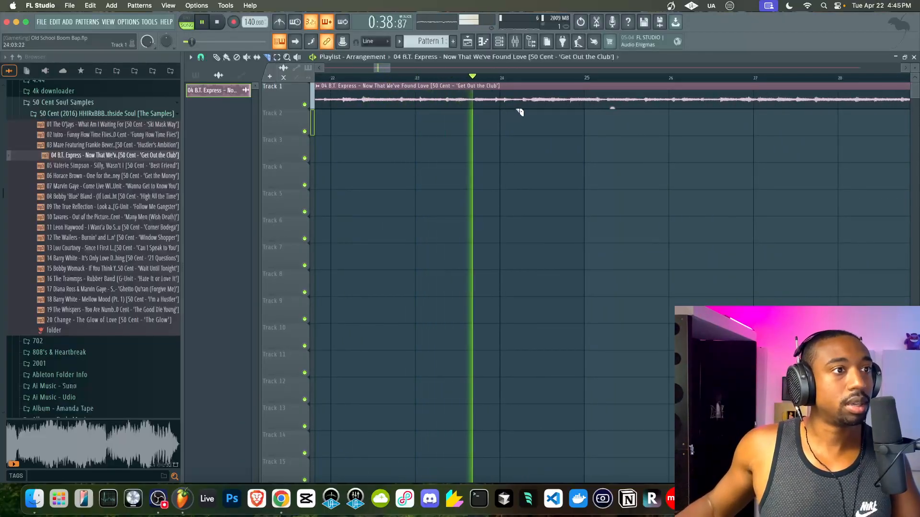
{"action": "left_click", "coordinate": [531, 105]}
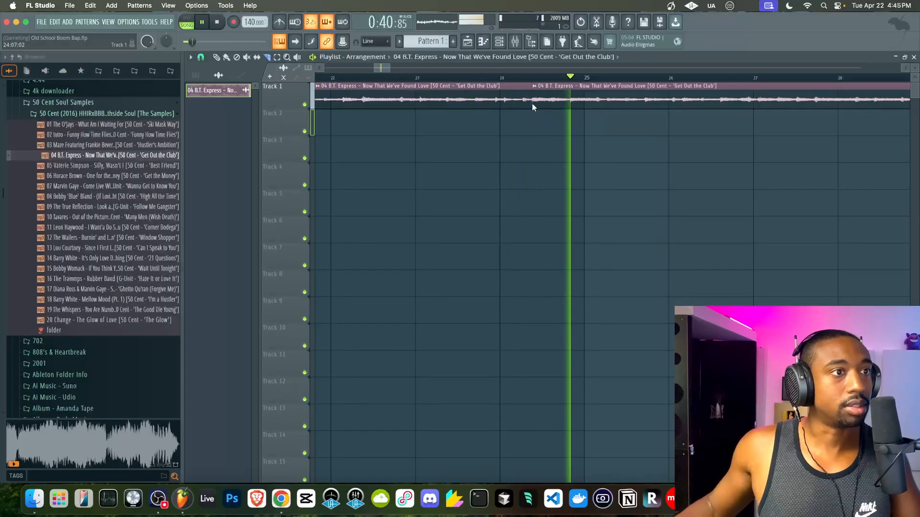
{"action": "left_click_drag", "start_coordinate": [384, 70], "coordinate": [392, 70]}
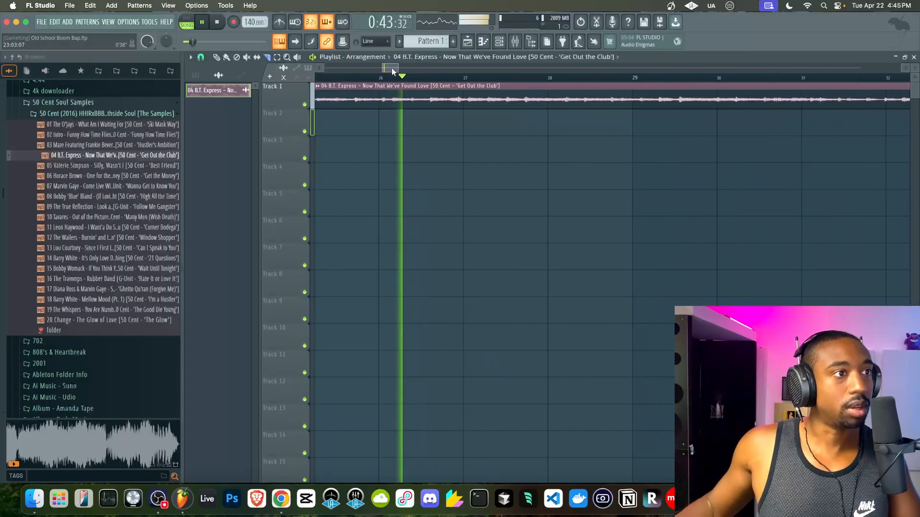
{"action": "key", "text": "space"}
{"action": "left_click", "coordinate": [544, 99]}
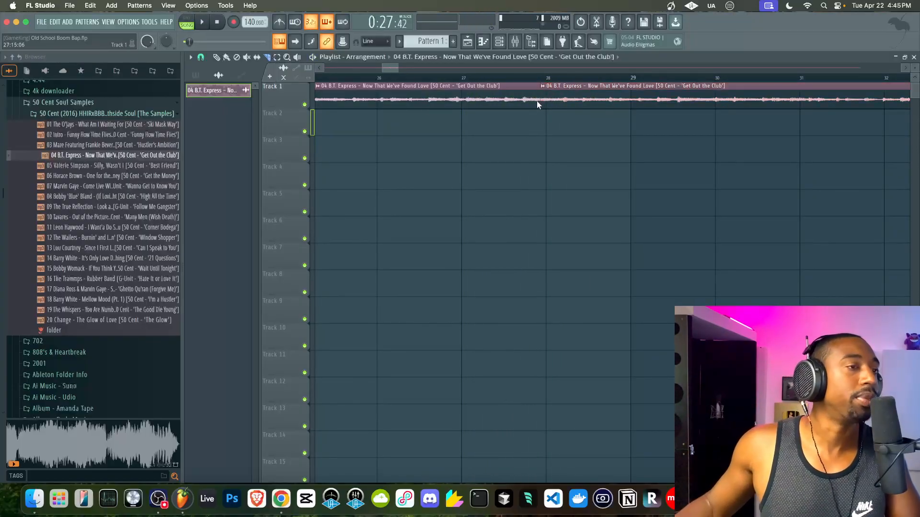
{"action": "scroll", "coordinate": [369, 81], "scroll_direction": "down", "scroll_amount": 4}
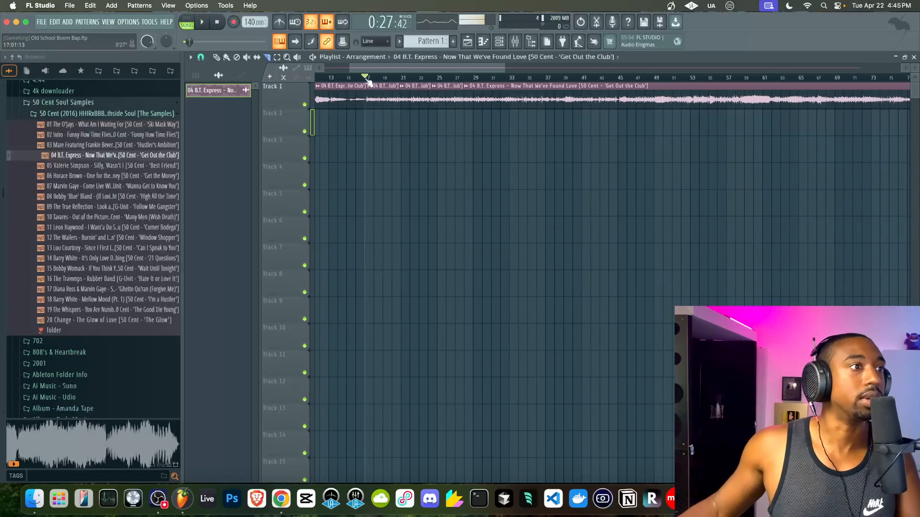
- Move the chosen slice down to Track 3 and zoom back in on Track 1
{"action": "key", "text": "shift+Down"}
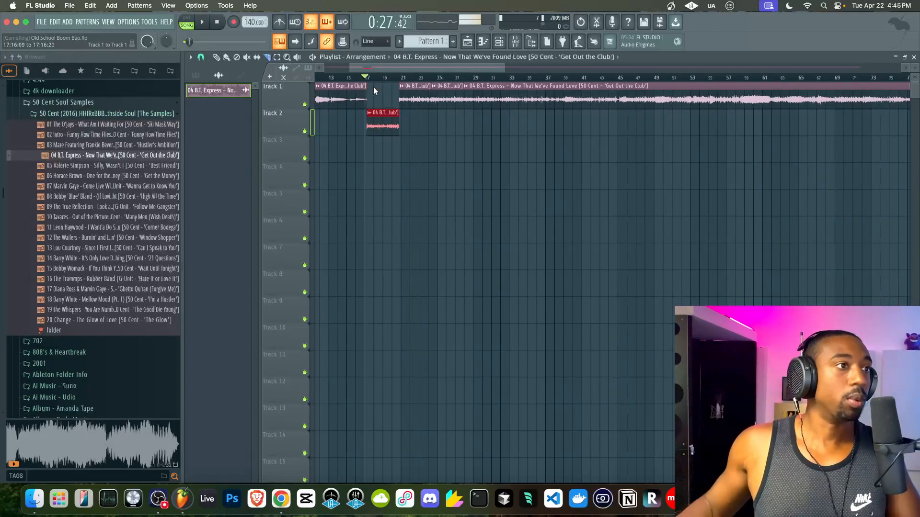
{"action": "key", "text": "shift+Down"}
{"action": "key", "text": "shift+Down"}
{"action": "scroll", "coordinate": [366, 87], "scroll_direction": "up", "scroll_amount": 1}
{"action": "scroll", "coordinate": [367, 87], "scroll_direction": "up", "scroll_amount": 2}
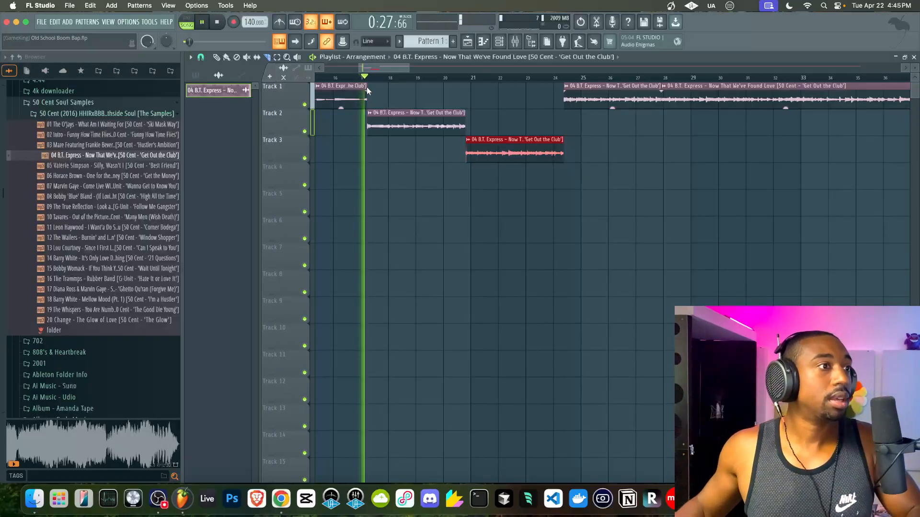
{"action": "scroll", "coordinate": [386, 145], "scroll_direction": "up", "scroll_amount": 2}
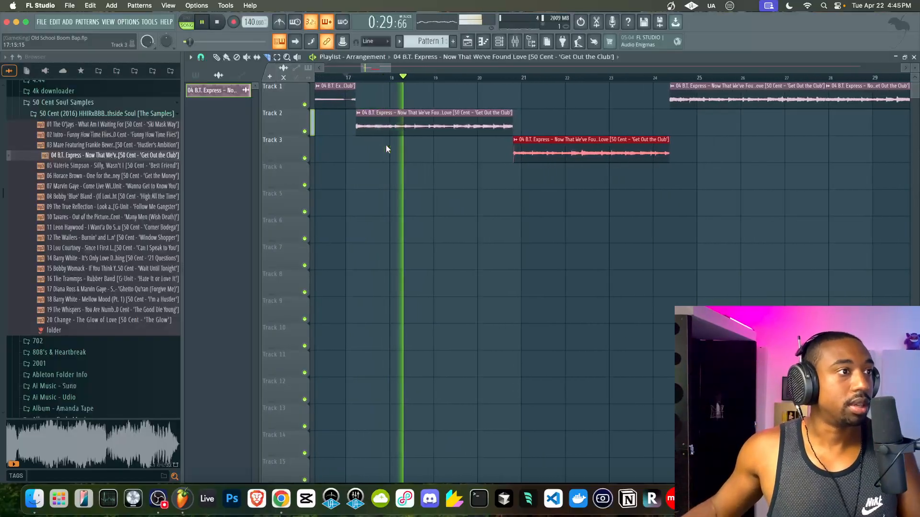
{"action": "scroll", "coordinate": [386, 145], "scroll_direction": "up", "scroll_amount": 1}
{"action": "left_click_drag", "start_coordinate": [379, 66], "coordinate": [383, 68]}
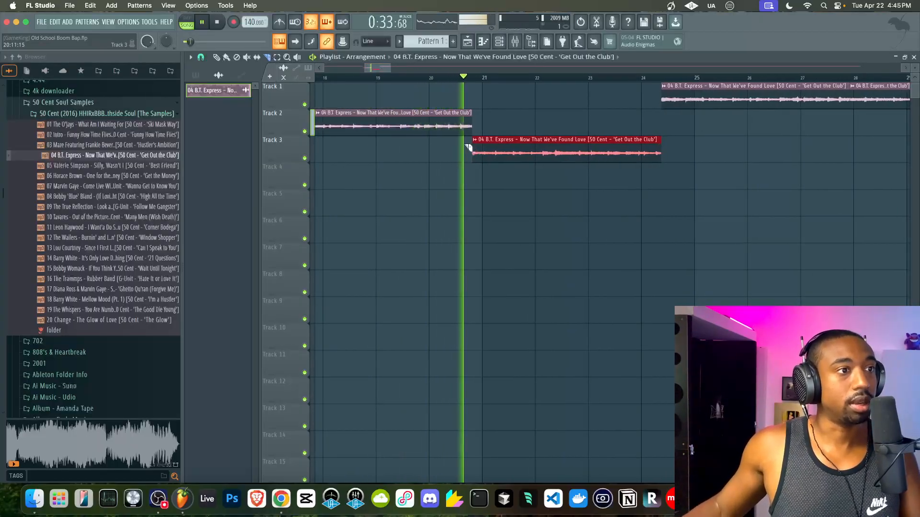
{"action": "left_click_drag", "start_coordinate": [379, 66], "coordinate": [389, 68]}
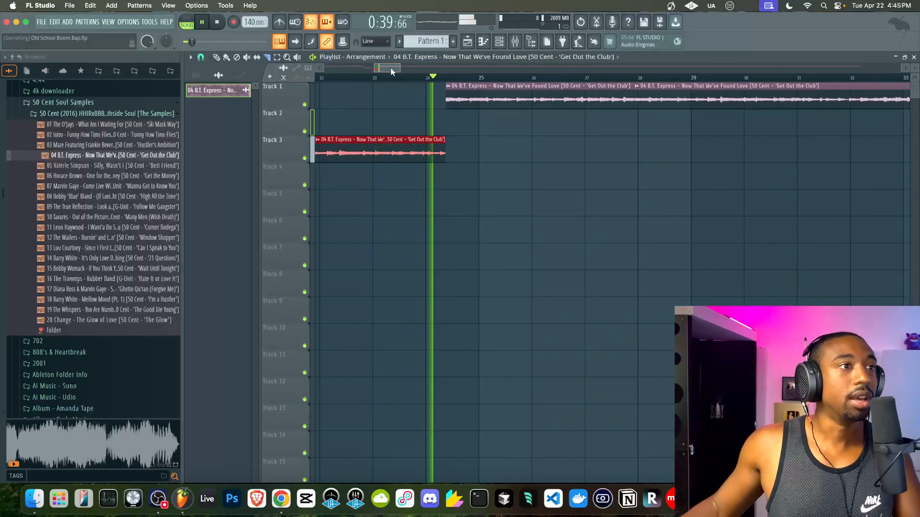
{"action": "left_click_drag", "start_coordinate": [392, 68], "coordinate": [398, 68]}
- Slice the Track 1 clip again near bar 31.5
{"action": "left_click", "coordinate": [495, 103], "text": "super"}
{"action": "scroll", "coordinate": [518, 114], "scroll_direction": "up", "scroll_amount": 3, "text": "ctrl"}
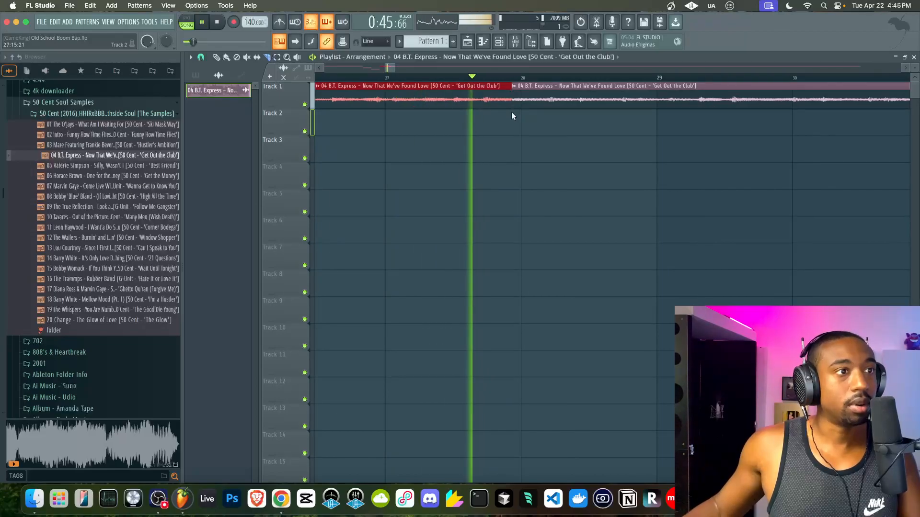
{"action": "left_click_drag", "start_coordinate": [390, 68], "coordinate": [399, 71]}
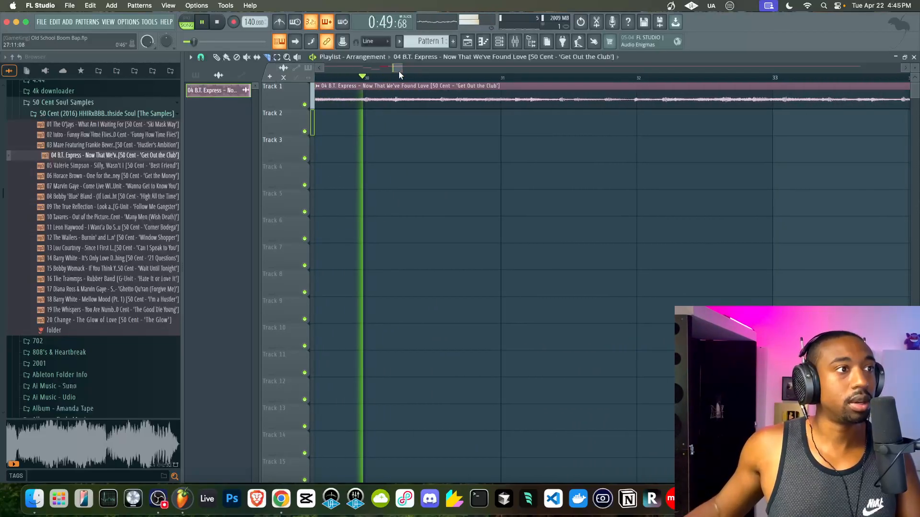
{"action": "left_click", "coordinate": [574, 107]}
{"action": "key", "text": "space"}
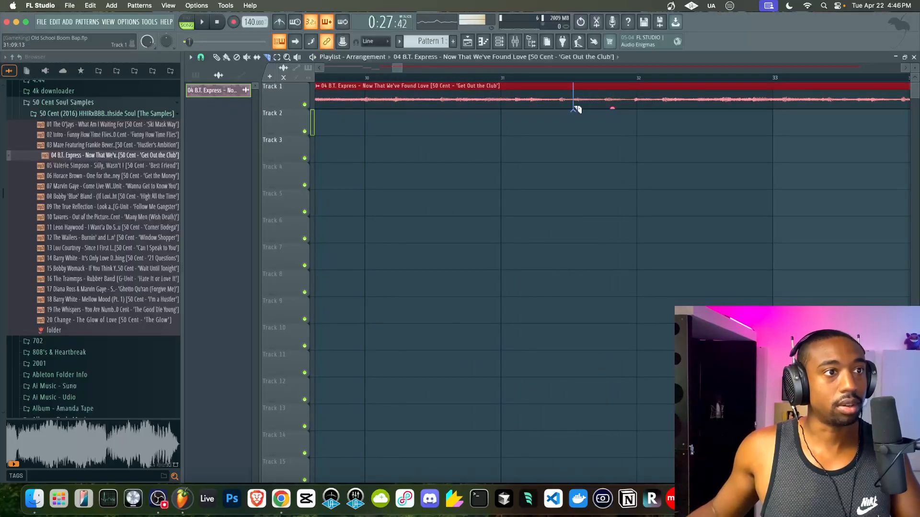
{"action": "left_click", "coordinate": [573, 106]}
{"action": "left_click", "coordinate": [576, 102], "text": "super"}
- Select the middle piece, then marquee-select the Track 1 pieces between bars 27 and 29
{"action": "scroll", "coordinate": [575, 100], "scroll_direction": "down", "scroll_amount": 5}
{"action": "left_click", "coordinate": [531, 97], "text": "super"}
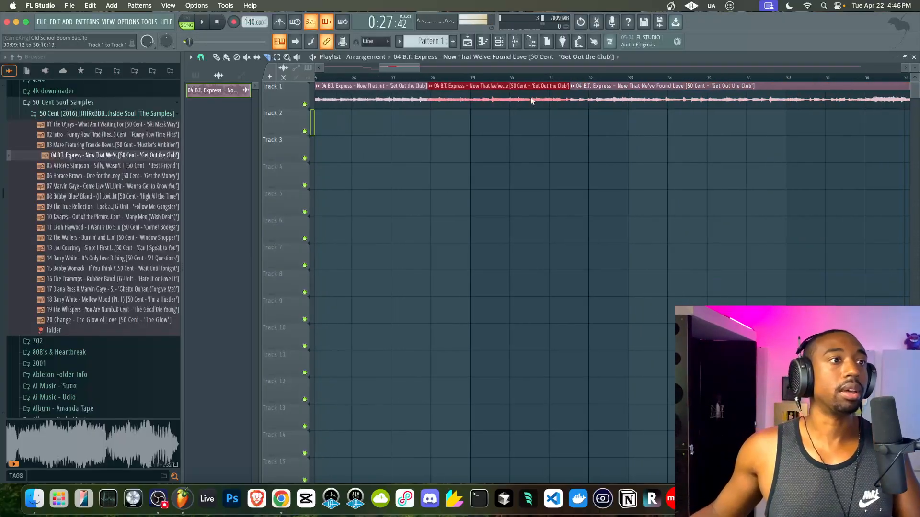
{"action": "scroll", "coordinate": [530, 98], "scroll_direction": "down", "scroll_amount": 3}
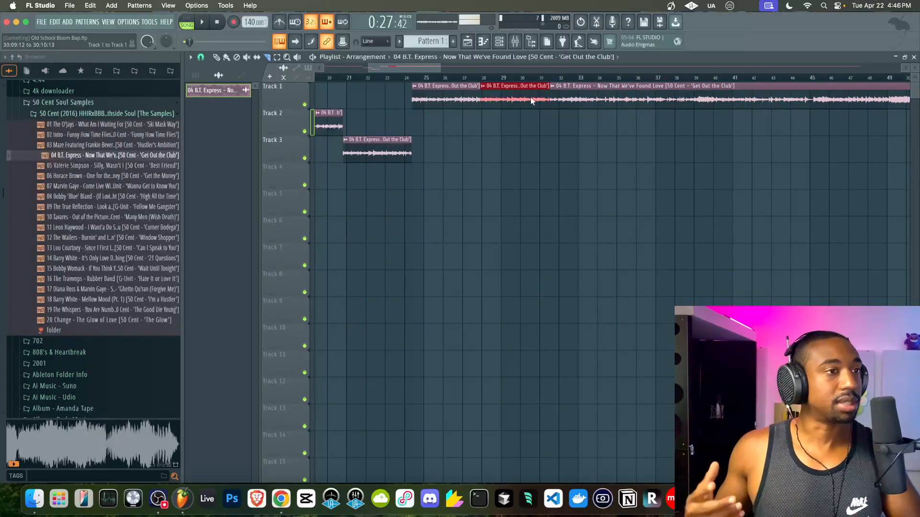
{"action": "left_click_drag", "start_coordinate": [469, 84], "coordinate": [502, 105]}
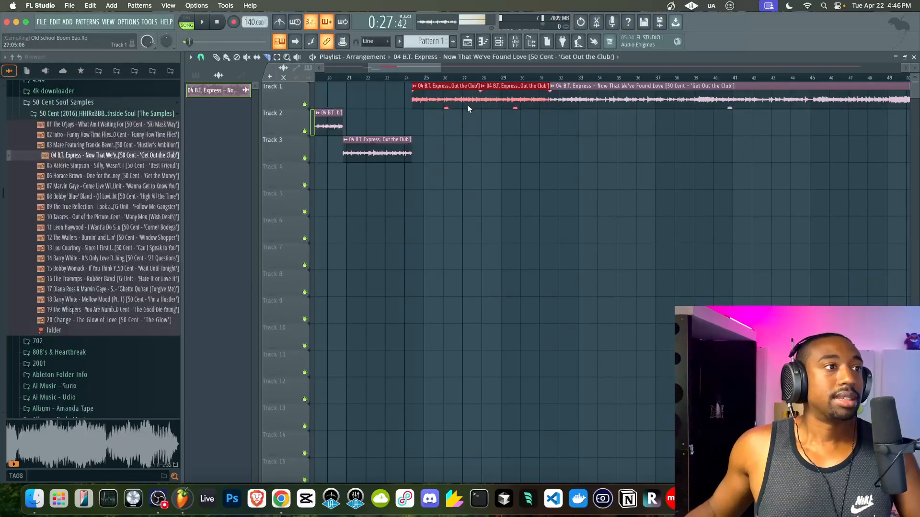
{"action": "scroll", "coordinate": [468, 105], "scroll_direction": "left", "scroll_amount": 10}
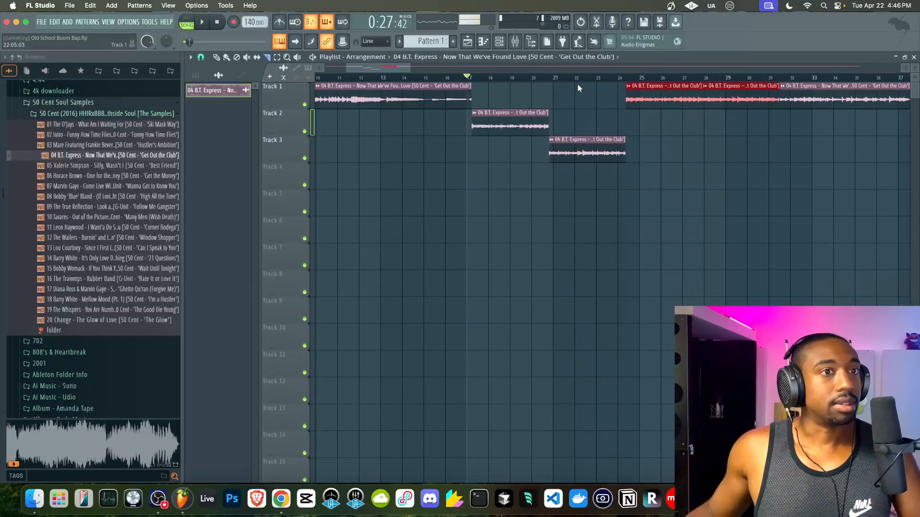
{"action": "scroll", "coordinate": [432, 69], "scroll_direction": "right", "scroll_amount": 15}
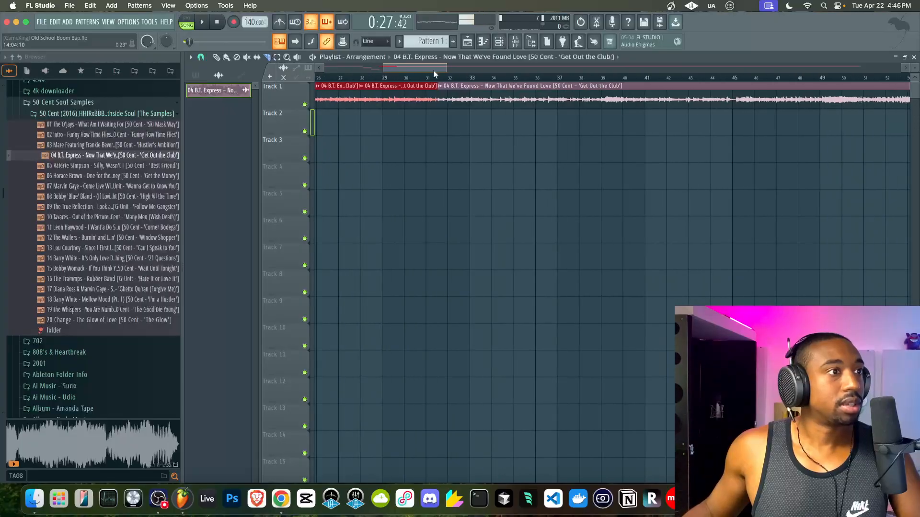
- Play the song from bar 32, then pause and zoom out
{"action": "left_click", "coordinate": [461, 77]}
{"action": "key", "text": "space"}
{"action": "scroll", "coordinate": [482, 78], "scroll_direction": "down", "scroll_amount": 5}
{"action": "scroll", "coordinate": [486, 81], "scroll_direction": "down", "scroll_amount": 3}
{"action": "left_click_drag", "start_coordinate": [490, 68], "coordinate": [525, 68]}
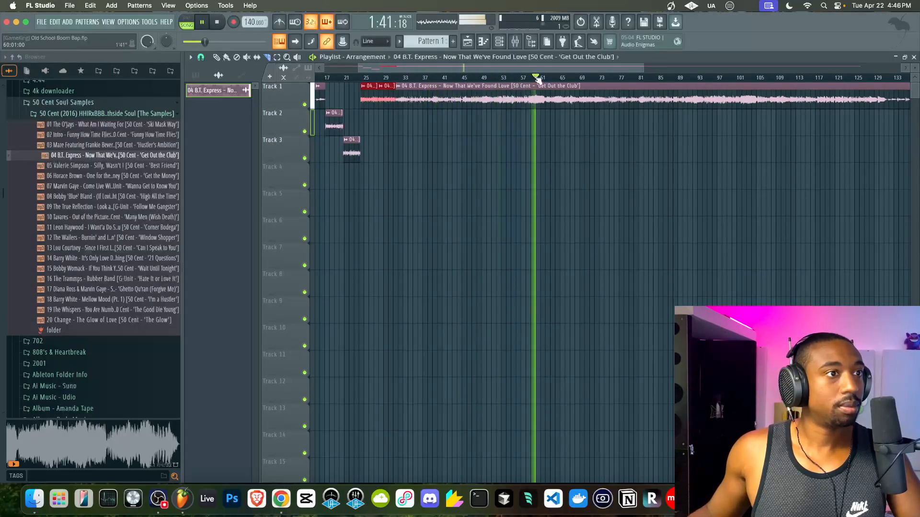
{"action": "key", "text": "space"}
{"action": "left_click_drag", "start_coordinate": [534, 67], "coordinate": [541, 67]}
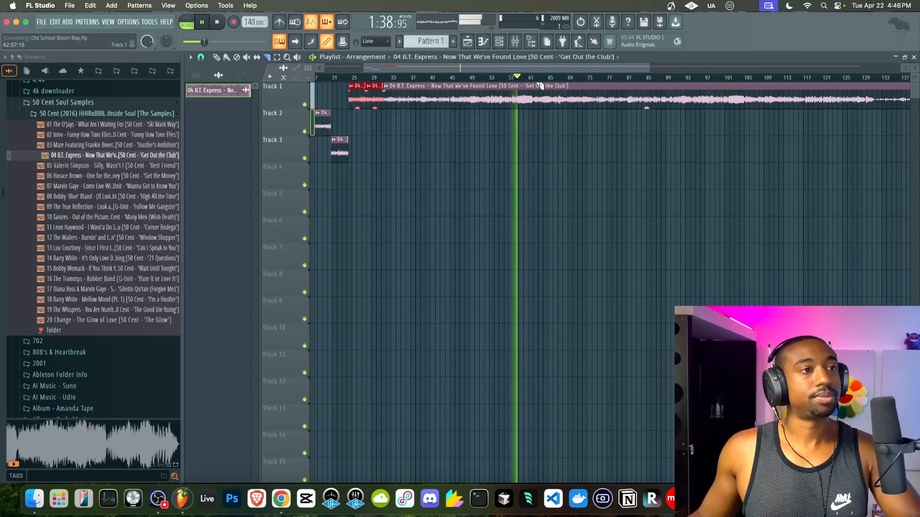
{"action": "left_click_drag", "start_coordinate": [532, 68], "coordinate": [571, 68]}
- Jump the playhead ahead from bar 62 through bar 121, settling at bar 117
{"action": "left_click", "coordinate": [482, 77]}
{"action": "left_click", "coordinate": [501, 77]}
{"action": "left_click", "coordinate": [523, 77]}
{"action": "left_click", "coordinate": [515, 78]}
{"action": "left_click", "coordinate": [526, 78]}
{"action": "left_click", "coordinate": [522, 78]}
{"action": "left_click", "coordinate": [561, 77]}
{"action": "left_click", "coordinate": [537, 77]}
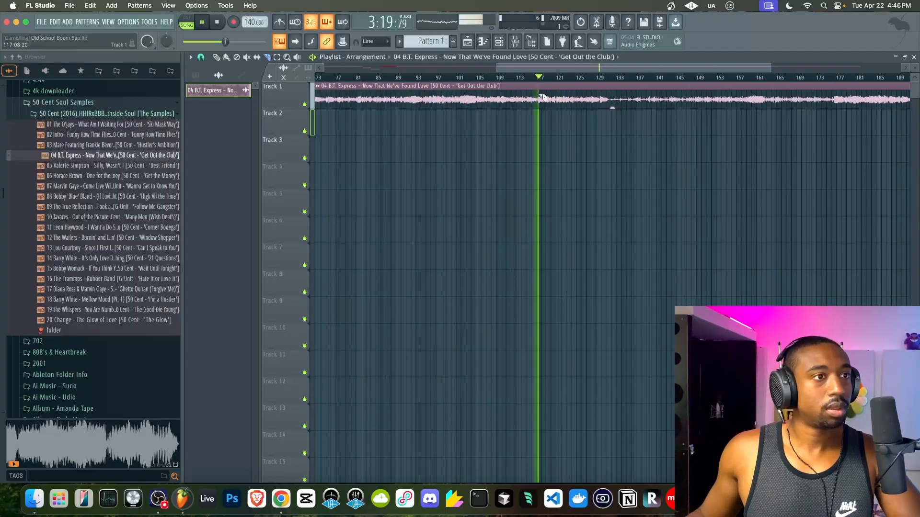
- Zoom in at bar 117, audition the section and cut the Track 1 clip there
{"action": "scroll", "coordinate": [543, 98], "scroll_direction": "up", "scroll_amount": 5, "text": "ctrl"}
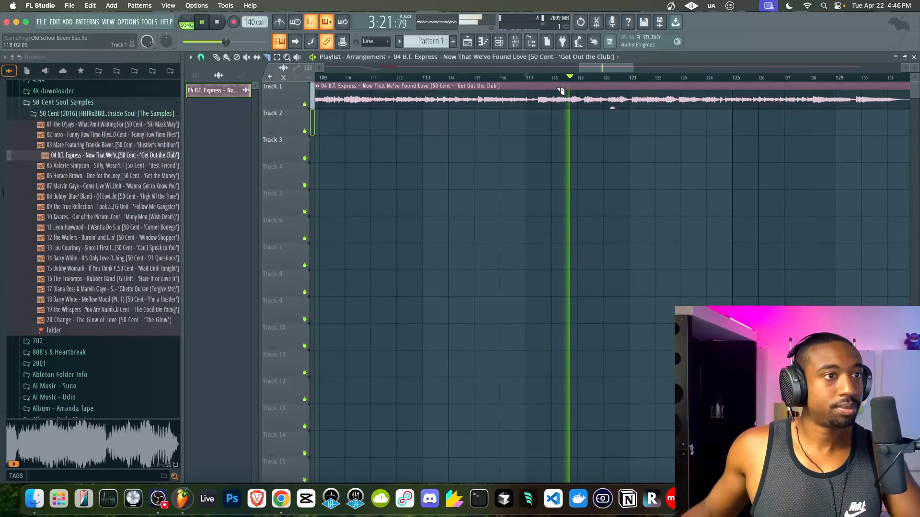
{"action": "key", "text": "space"}
{"action": "scroll", "coordinate": [542, 103], "scroll_direction": "up", "scroll_amount": 2, "text": "ctrl"}
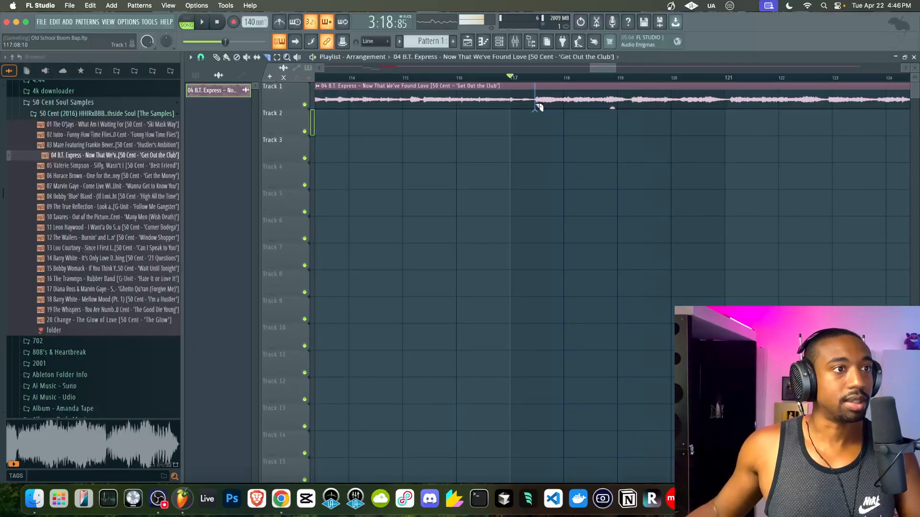
{"action": "key", "text": "space"}
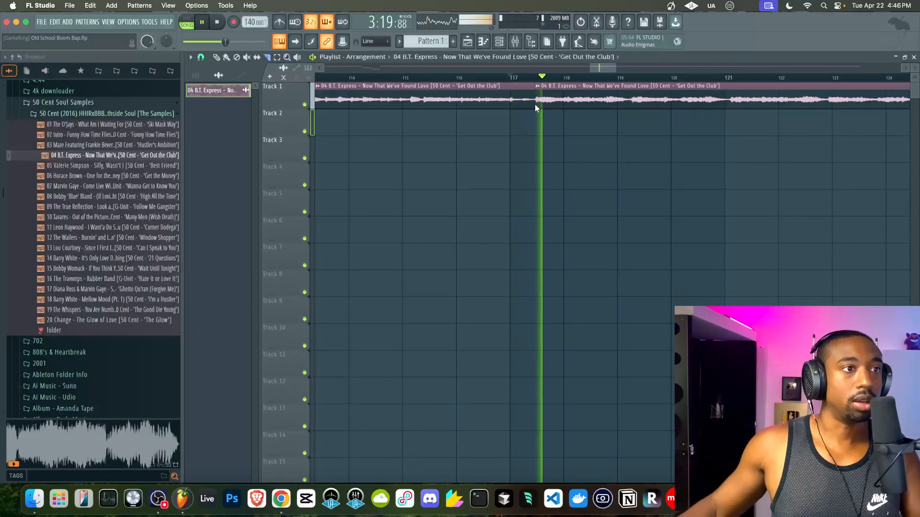
{"action": "left_click_drag", "start_coordinate": [602, 70], "coordinate": [610, 70]}
{"action": "left_click_drag", "start_coordinate": [515, 97], "coordinate": [516, 108]}
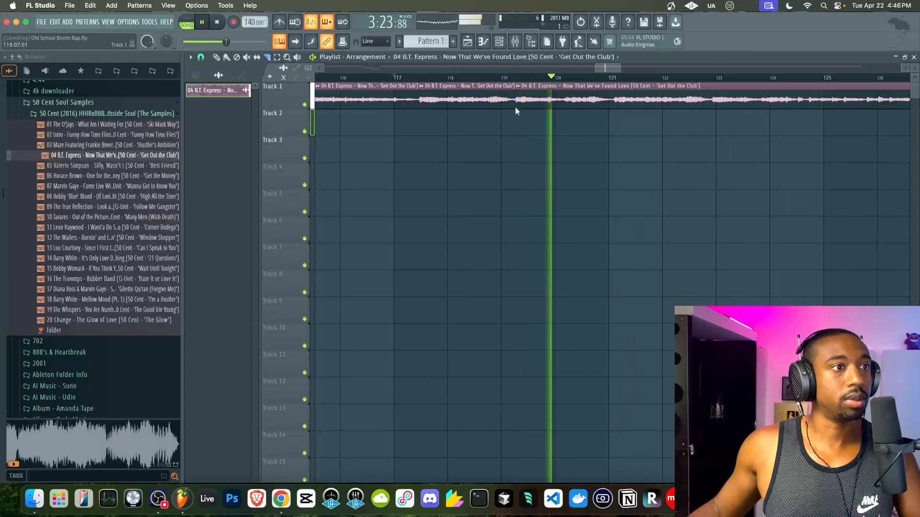
{"action": "key", "text": "space"}
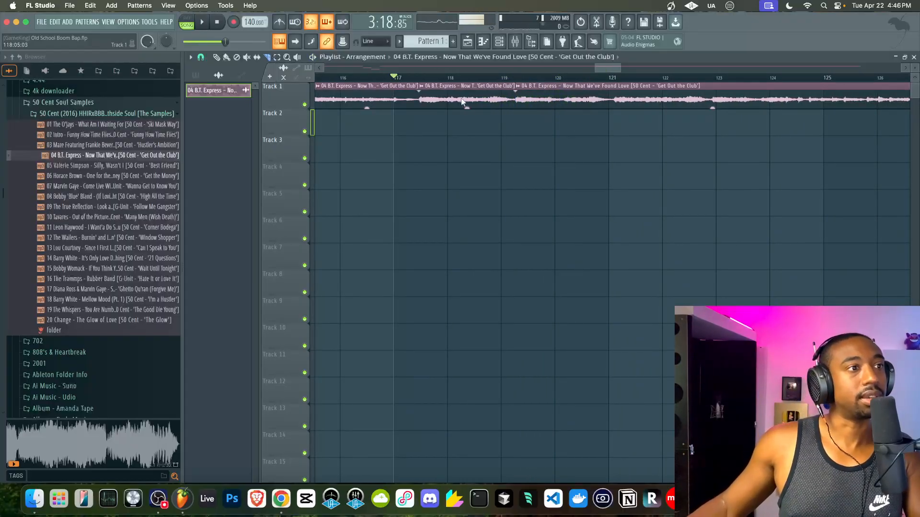
{"action": "key", "text": "space"}
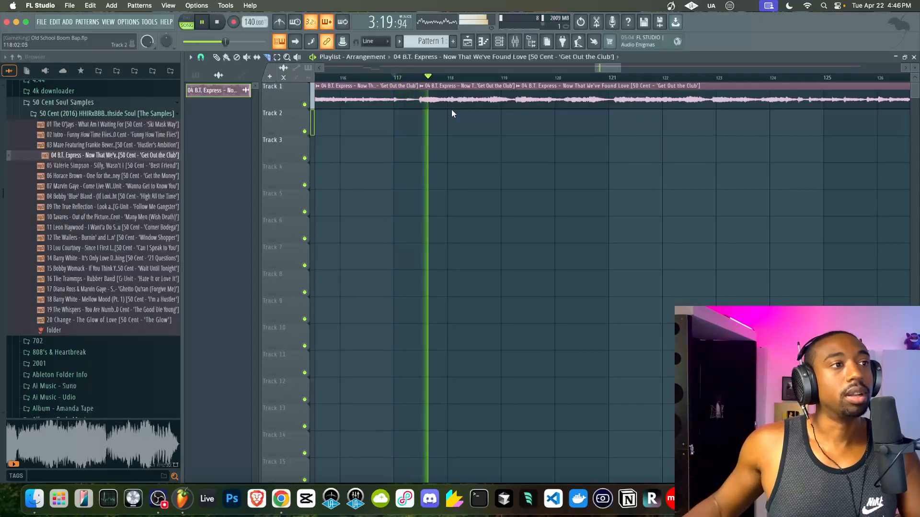
{"action": "key", "text": "space"}
- Re-audition the section and select the short middle chop on Track 1
{"action": "scroll", "coordinate": [453, 108], "scroll_direction": "down", "scroll_amount": 5}
{"action": "scroll", "coordinate": [531, 98], "scroll_direction": "down", "scroll_amount": 1}
{"action": "key", "text": "space"}
{"action": "left_click_drag", "start_coordinate": [594, 68], "coordinate": [604, 69]}
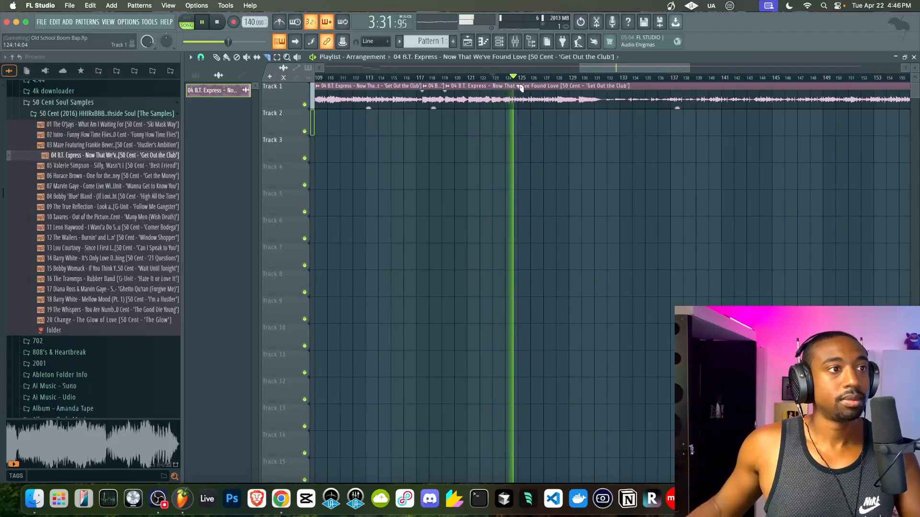
{"action": "key", "text": "space"}
{"action": "left_click_drag", "start_coordinate": [456, 107], "coordinate": [433, 103]}
{"action": "left_click", "coordinate": [433, 104], "text": "ctrl"}
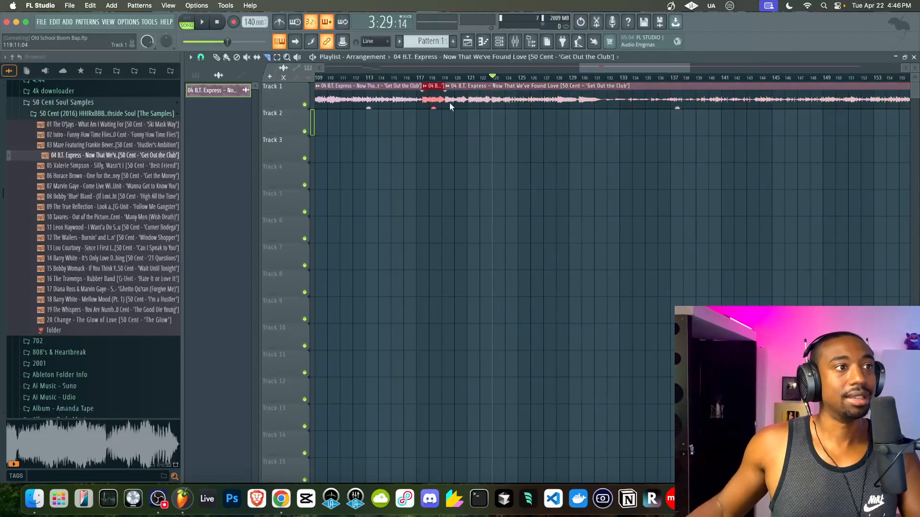
{"action": "scroll", "coordinate": [450, 102], "scroll_direction": "up", "scroll_amount": 6}
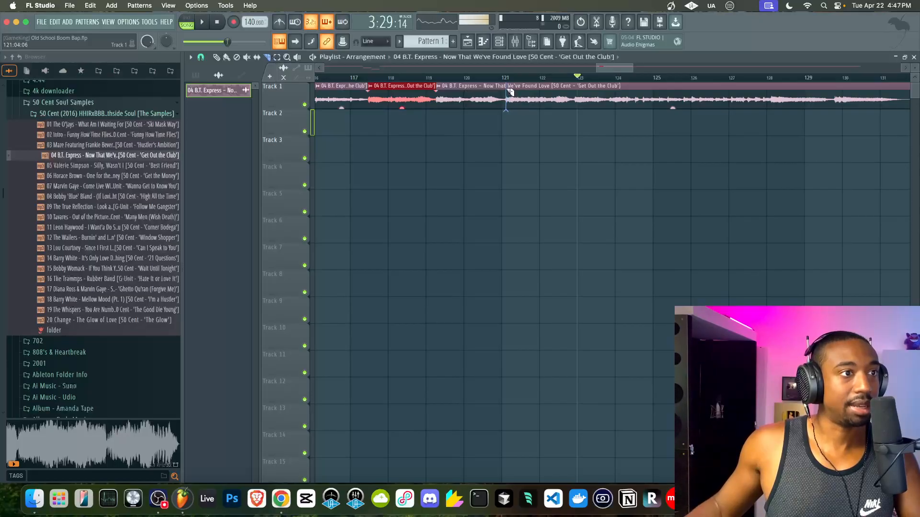
- Move the two middle chops down to Track 2 and play them back
{"action": "left_click_drag", "start_coordinate": [428, 96], "coordinate": [427, 96]}
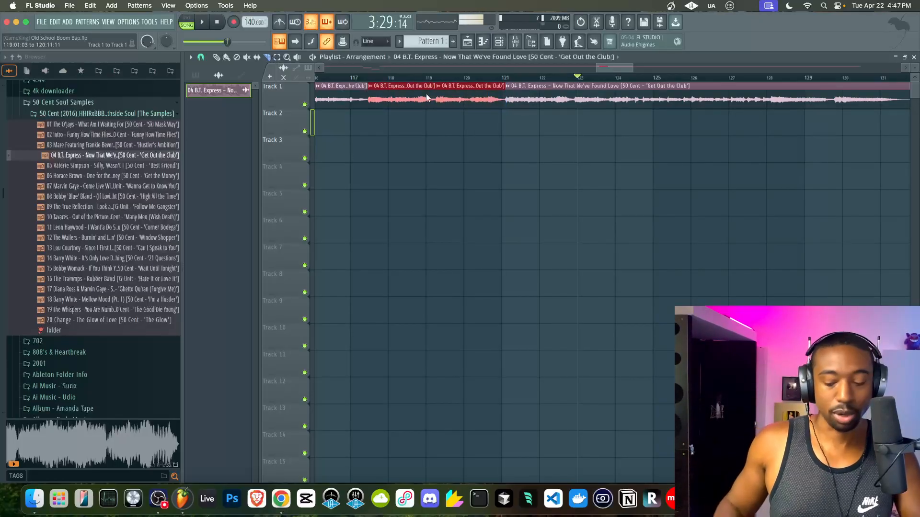
{"action": "key", "text": "shift+Down"}
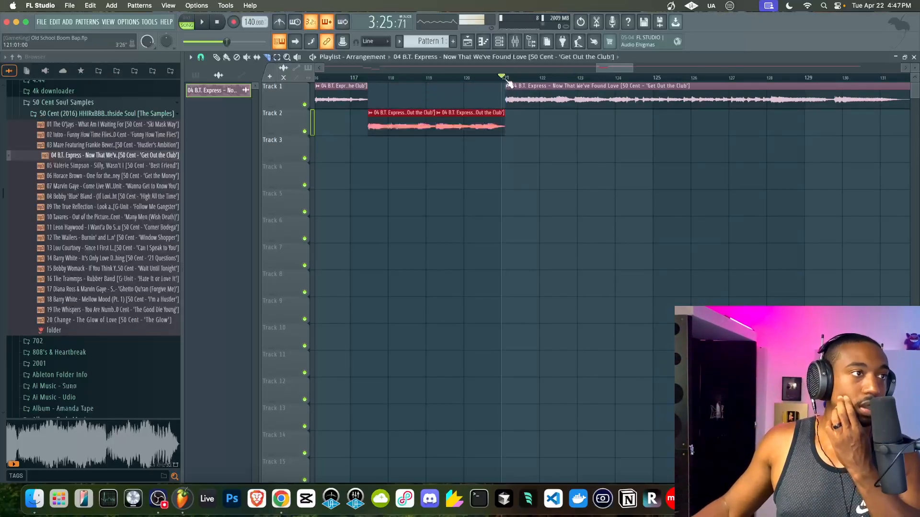
{"action": "key", "text": "space"}
{"action": "scroll", "coordinate": [551, 83], "scroll_direction": "down", "scroll_amount": 5}
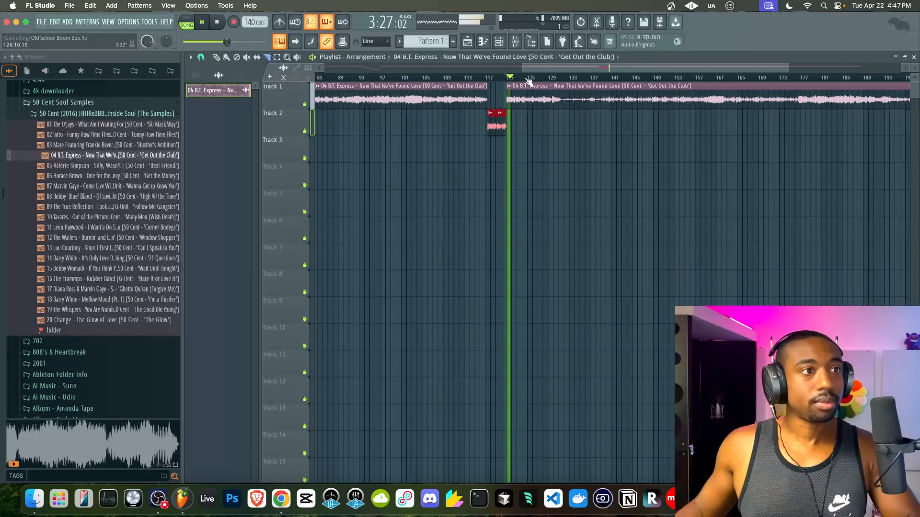
{"action": "scroll", "coordinate": [558, 81], "scroll_direction": "up", "scroll_amount": 10}
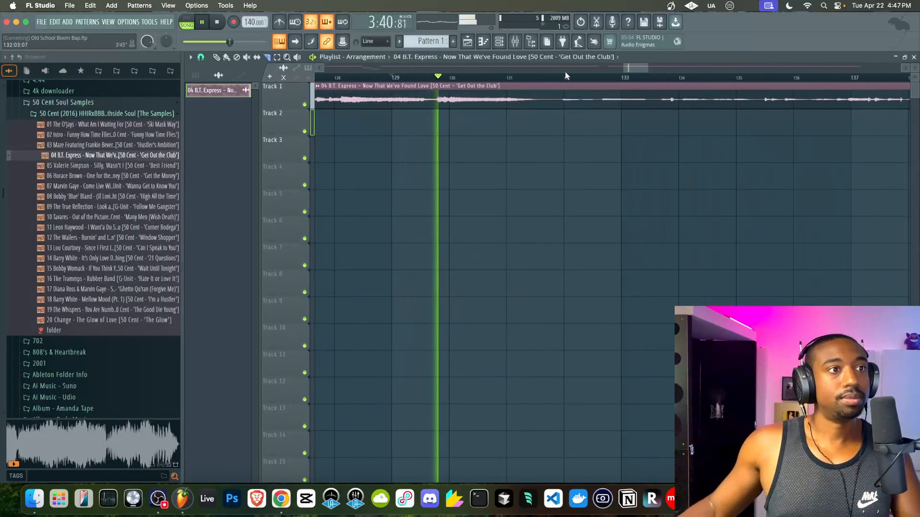
{"action": "scroll", "coordinate": [568, 81], "scroll_direction": "down", "scroll_amount": 3}
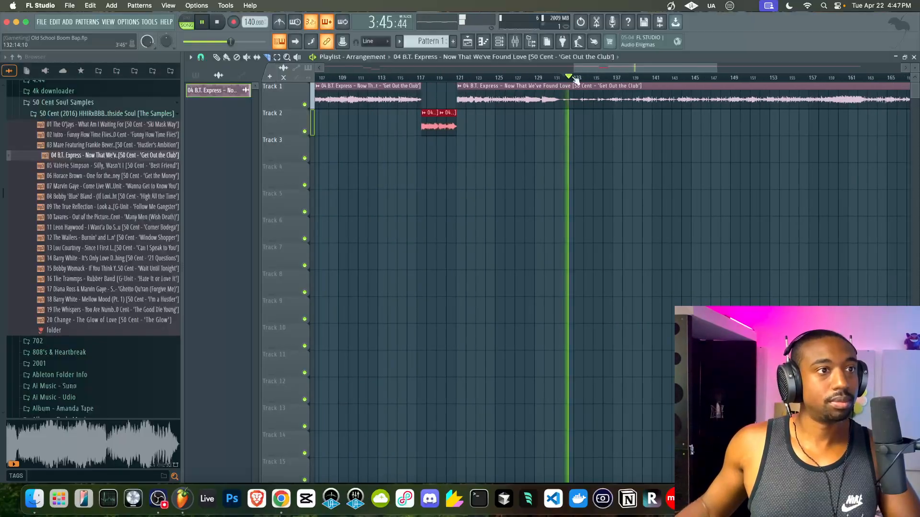
{"action": "scroll", "coordinate": [577, 81], "scroll_direction": "up", "scroll_amount": 1}
{"action": "key", "text": "space"}
- Make Track 1 taller, then move the short chop from Track 1 to Track 2 and audition it
{"action": "left_click_drag", "start_coordinate": [289, 103], "coordinate": [289, 144]}
{"action": "scroll", "coordinate": [575, 105], "scroll_direction": "up", "scroll_amount": 2}
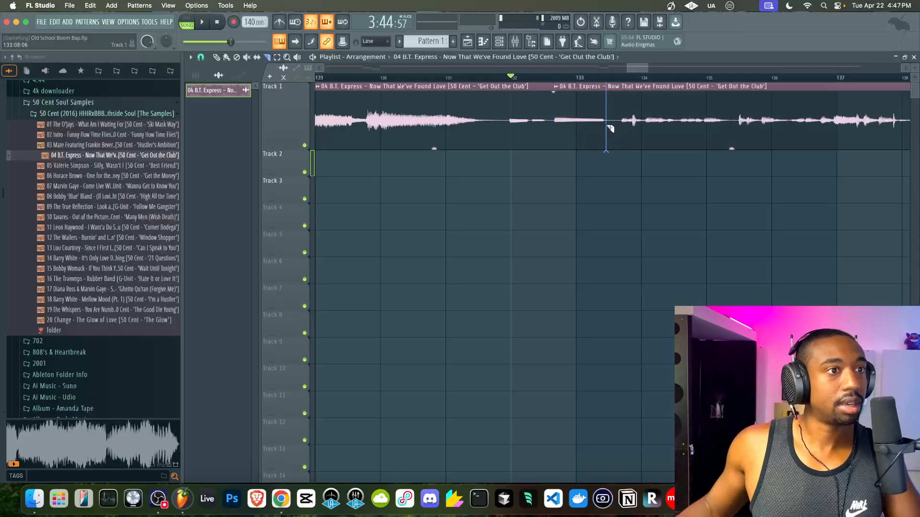
{"action": "left_click_drag", "start_coordinate": [576, 122], "coordinate": [577, 163]}
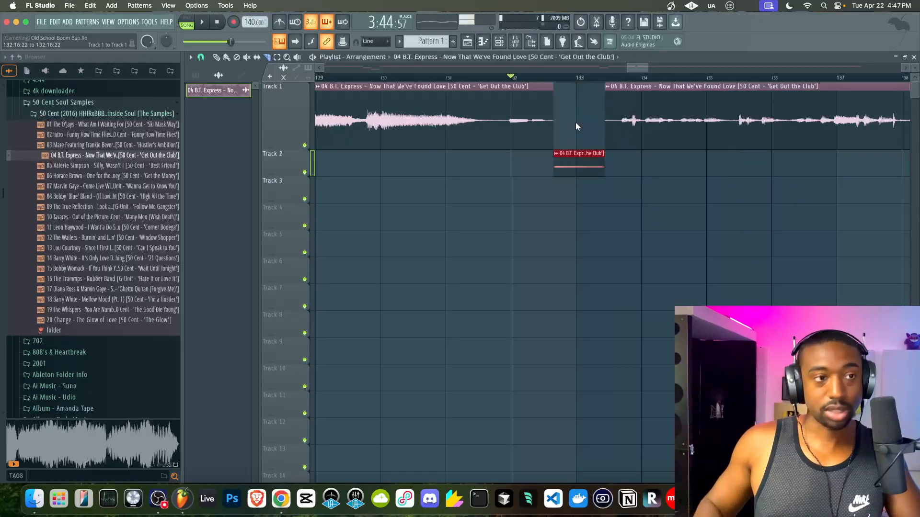
{"action": "scroll", "coordinate": [502, 116], "scroll_direction": "down", "scroll_amount": 1}
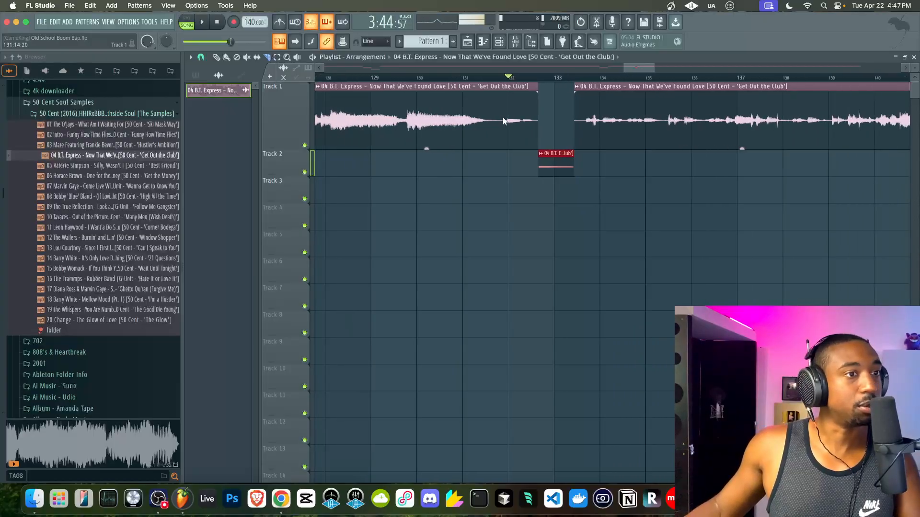
{"action": "key", "text": "space"}
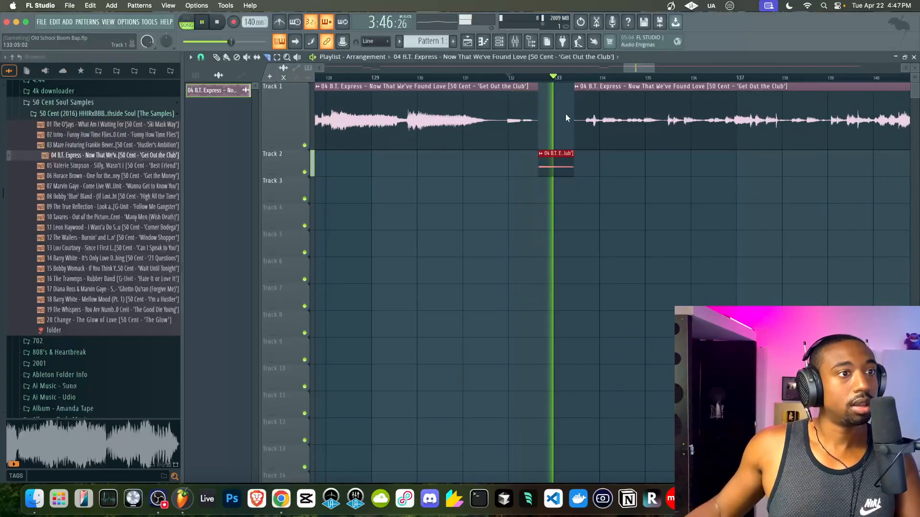
{"action": "scroll", "coordinate": [565, 113], "scroll_direction": "right", "scroll_amount": 2}
{"action": "scroll", "coordinate": [425, 123], "scroll_direction": "up", "scroll_amount": 2}
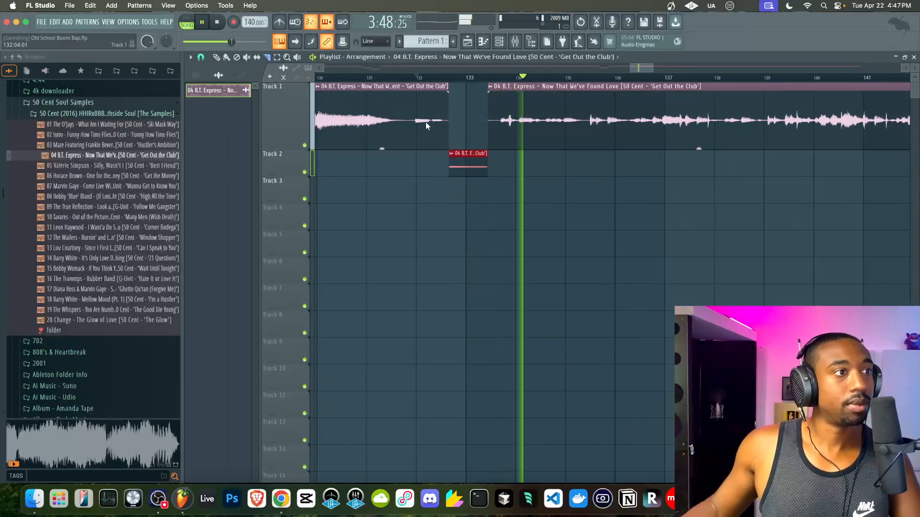
{"action": "key", "text": "space"}
- Slice the Track 1 clip at bar 132 and move the slices down to Track 2, auditioning them
{"action": "left_click", "coordinate": [412, 125]}
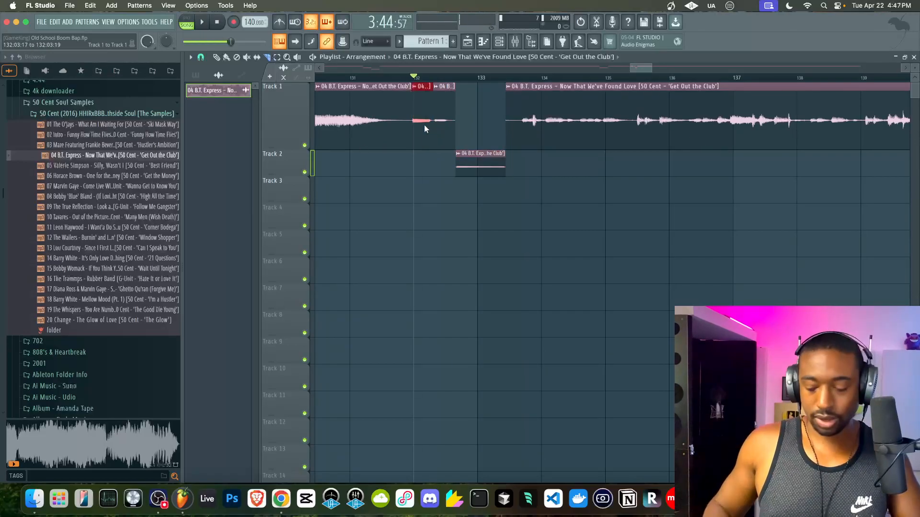
{"action": "key", "text": "shift+Down"}
{"action": "key", "text": "space"}
{"action": "left_click", "coordinate": [541, 77]}
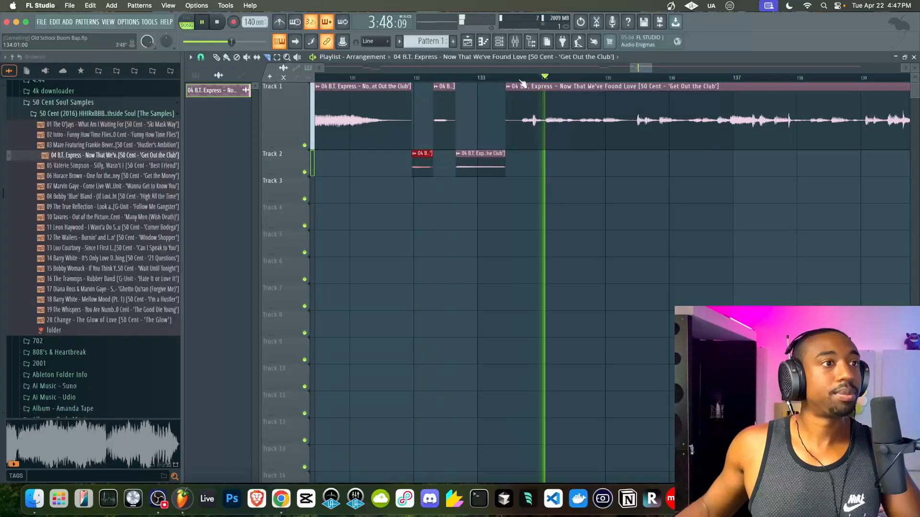
{"action": "left_click", "coordinate": [513, 78]}
{"action": "key", "text": "space"}
{"action": "scroll", "coordinate": [536, 120], "scroll_direction": "up", "scroll_amount": 2}
{"action": "key", "text": "space"}
{"action": "key", "text": "space"}
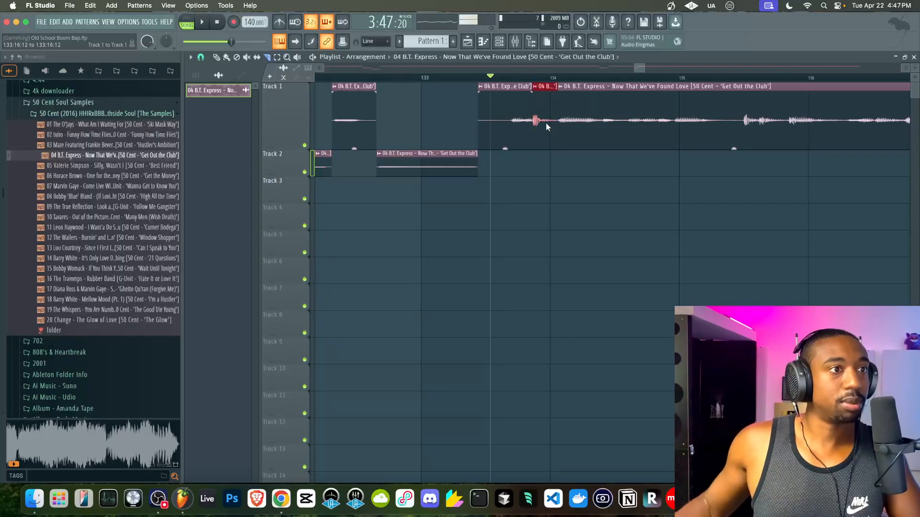
{"action": "key", "text": "shift+Down"}
{"action": "scroll", "coordinate": [545, 125], "scroll_direction": "down", "scroll_amount": 2}
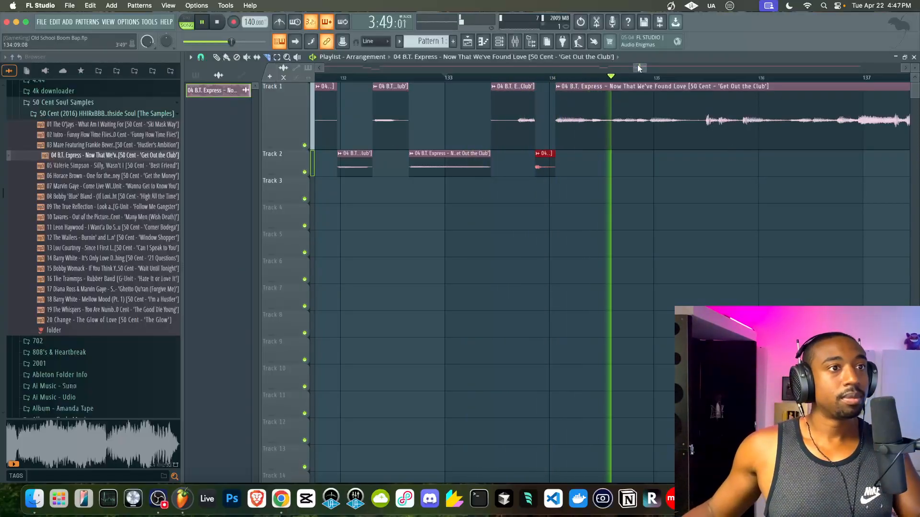
{"action": "left_click_drag", "start_coordinate": [639, 68], "coordinate": [649, 69]}
- Undo a stray slice, move the selected slice down to Track 2, and save the project
{"action": "scroll", "coordinate": [599, 114], "scroll_direction": "down", "scroll_amount": 1}
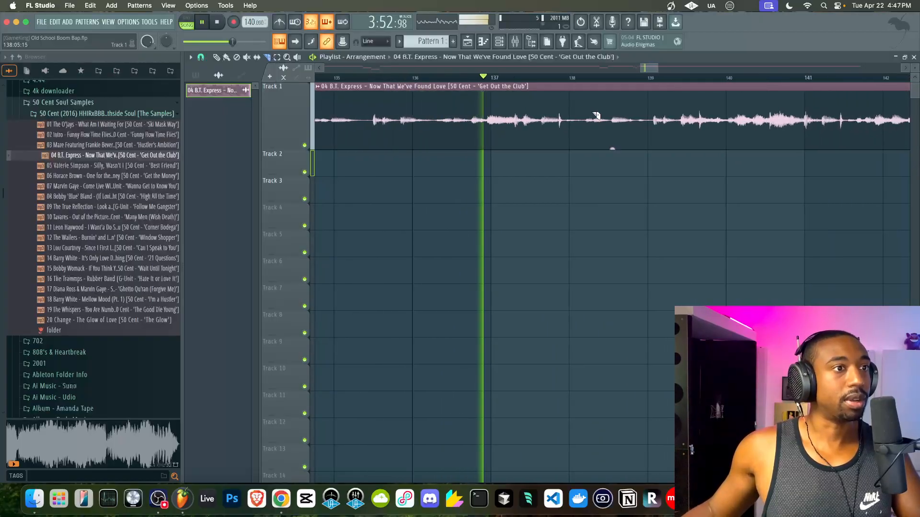
{"action": "scroll", "coordinate": [583, 116], "scroll_direction": "up", "scroll_amount": 2}
{"action": "left_click", "coordinate": [548, 123]}
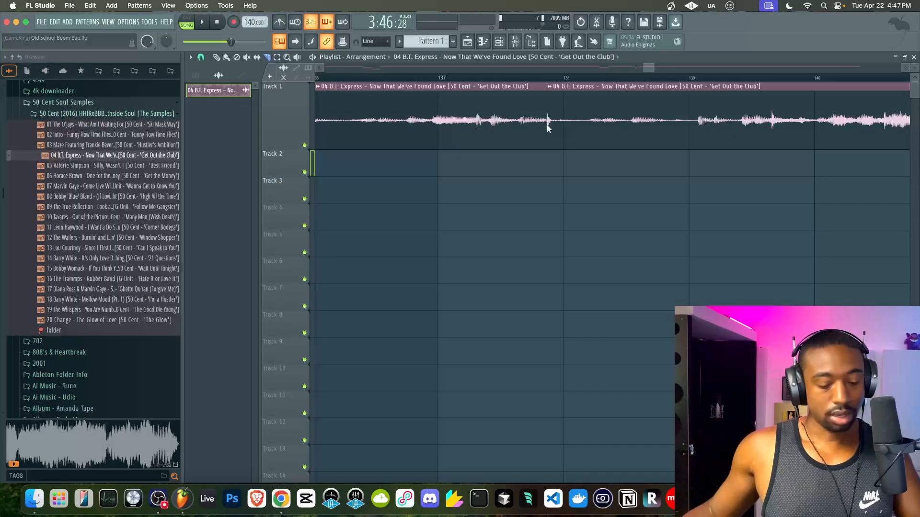
{"action": "key", "text": "super+z"}
{"action": "scroll", "coordinate": [547, 125], "scroll_direction": "up", "scroll_amount": 1}
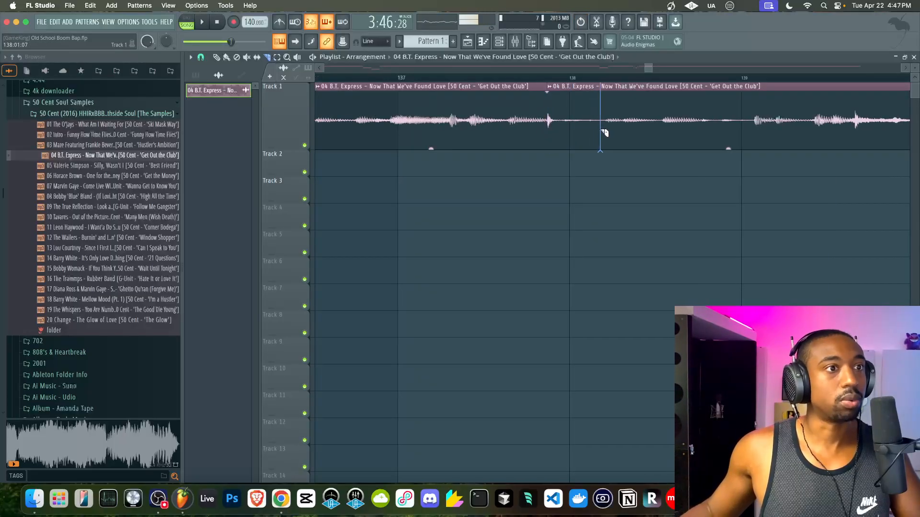
{"action": "key", "text": "shift+Down"}
{"action": "key", "text": "super+s"}
- Audition the chops with playback starting from bar 135
{"action": "scroll", "coordinate": [561, 134], "scroll_direction": "down", "scroll_amount": 2}
{"action": "scroll", "coordinate": [492, 71], "scroll_direction": "left", "scroll_amount": 2}
{"action": "left_click", "coordinate": [490, 73]}
{"action": "key", "text": "space"}
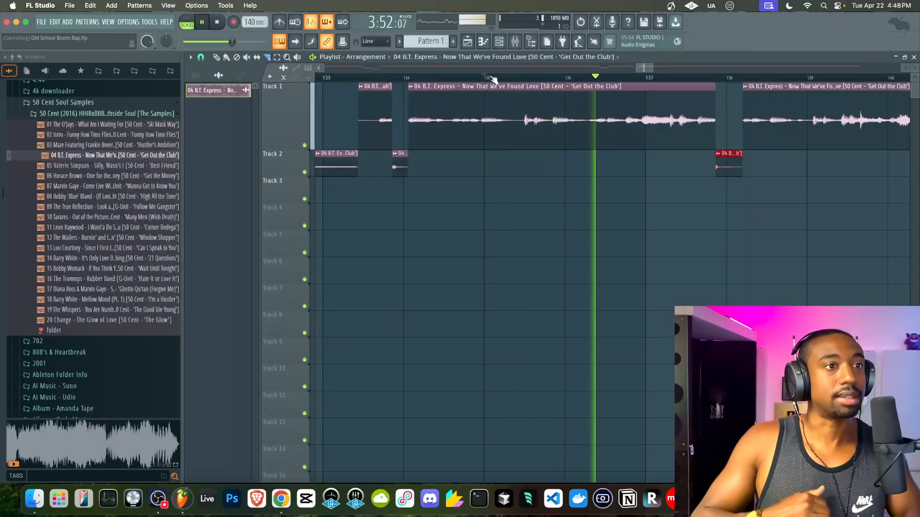
{"action": "scroll", "coordinate": [605, 157], "scroll_direction": "down", "scroll_amount": 2}
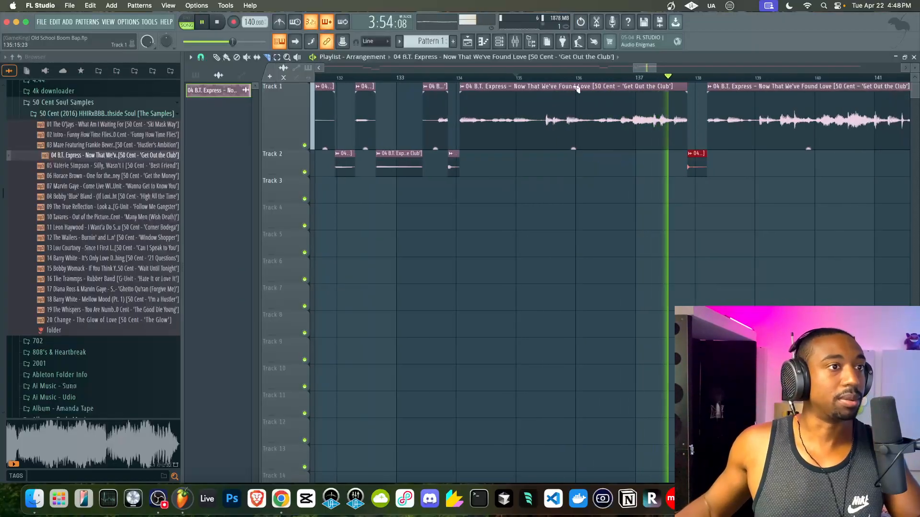
{"action": "left_click_drag", "start_coordinate": [642, 68], "coordinate": [656, 70]}
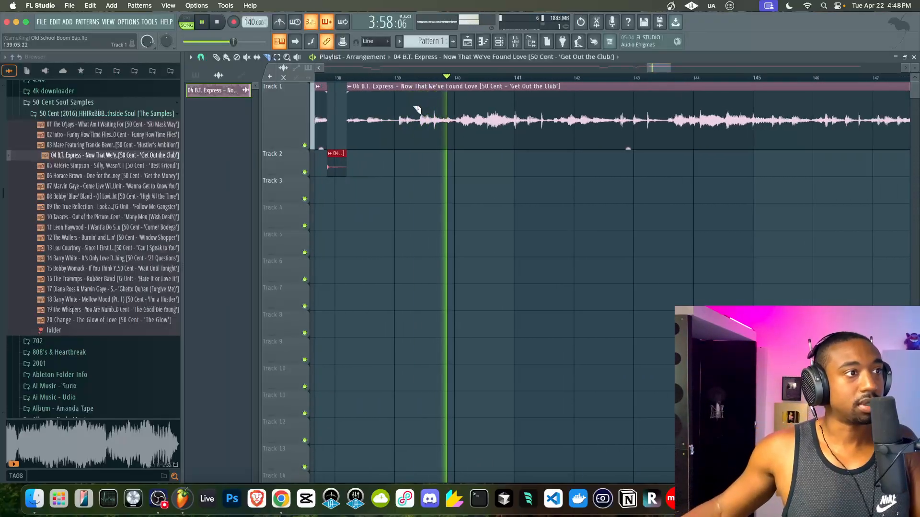
{"action": "scroll", "coordinate": [381, 120], "scroll_direction": "up", "scroll_amount": 2}
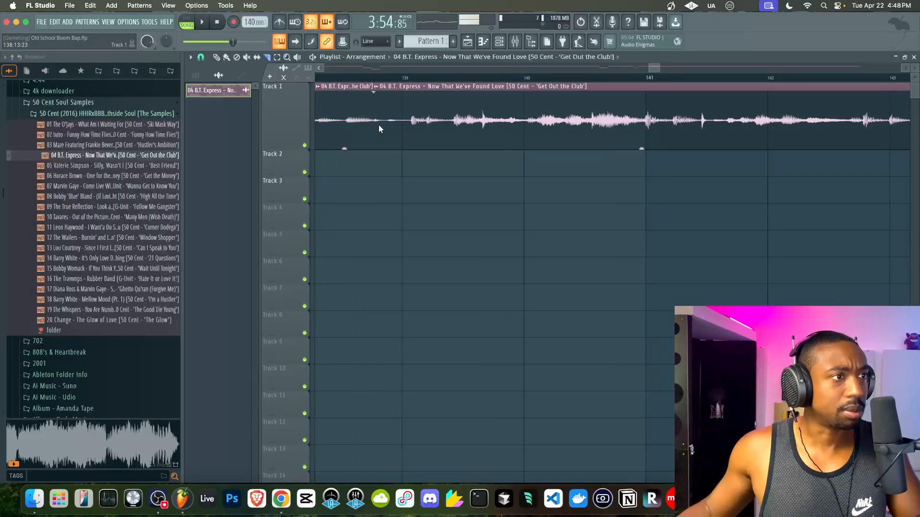
- Drag the short slice near bar 138 down to Track 2 and play from bar 139
{"action": "left_click", "coordinate": [381, 122]}
{"action": "left_click_drag", "start_coordinate": [381, 123], "coordinate": [381, 156]}
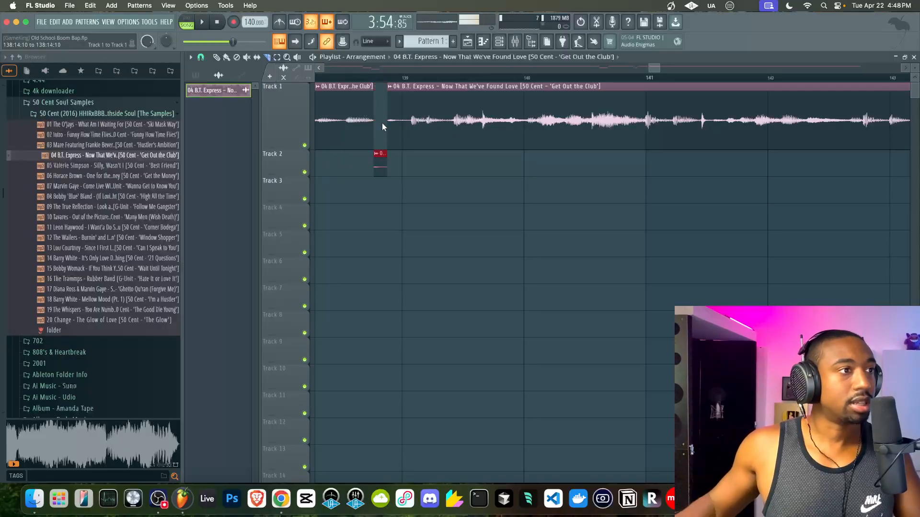
{"action": "scroll", "coordinate": [384, 105], "scroll_direction": "down", "scroll_amount": 2}
{"action": "key", "text": "space"}
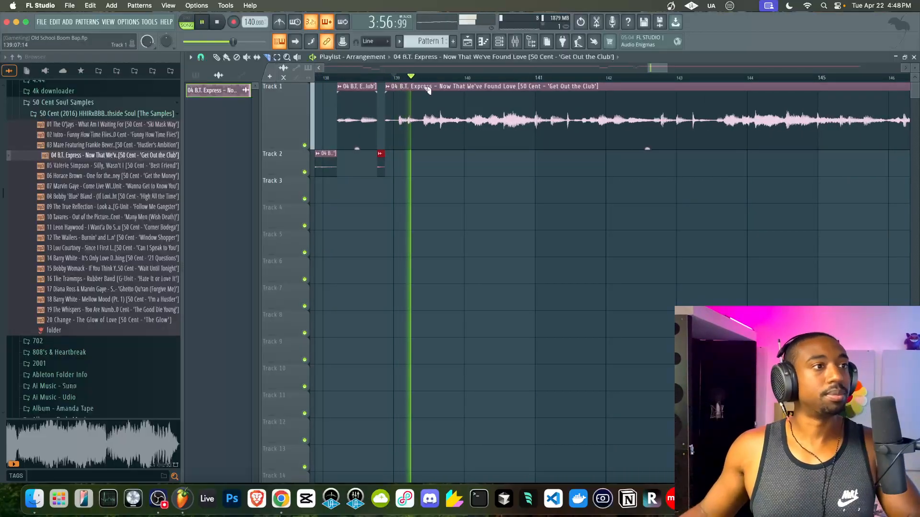
{"action": "scroll", "coordinate": [517, 99], "scroll_direction": "down", "scroll_amount": 3}
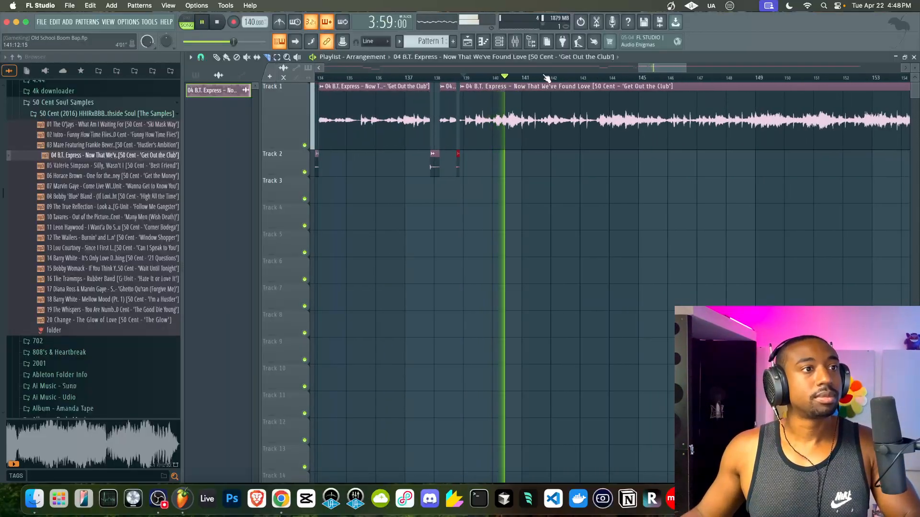
{"action": "scroll", "coordinate": [519, 101], "scroll_direction": "up", "scroll_amount": 3}
{"action": "key", "text": "space"}
{"action": "scroll", "coordinate": [474, 124], "scroll_direction": "up", "scroll_amount": 3}
{"action": "key", "text": "space"}
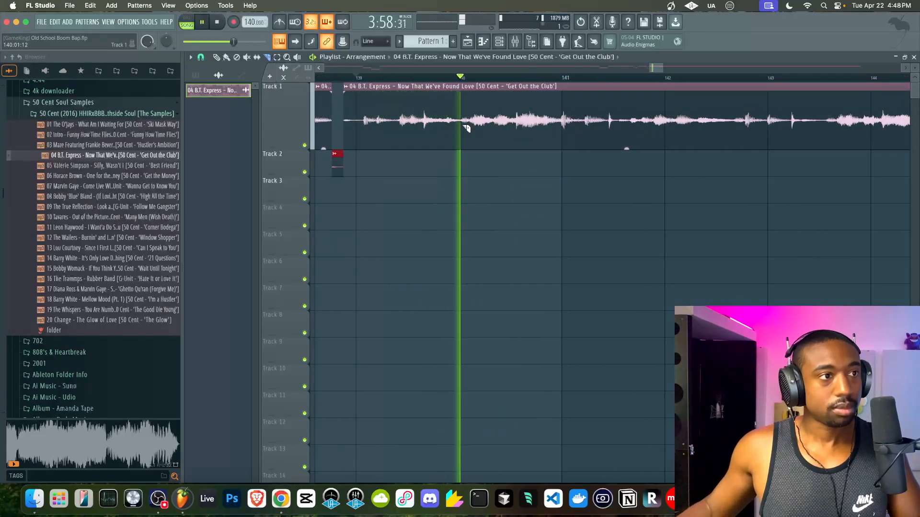
- Slice Track 1 at bar 140, move that slice to Track 2, and audition from bars 140–141
{"action": "left_click", "coordinate": [463, 129]}
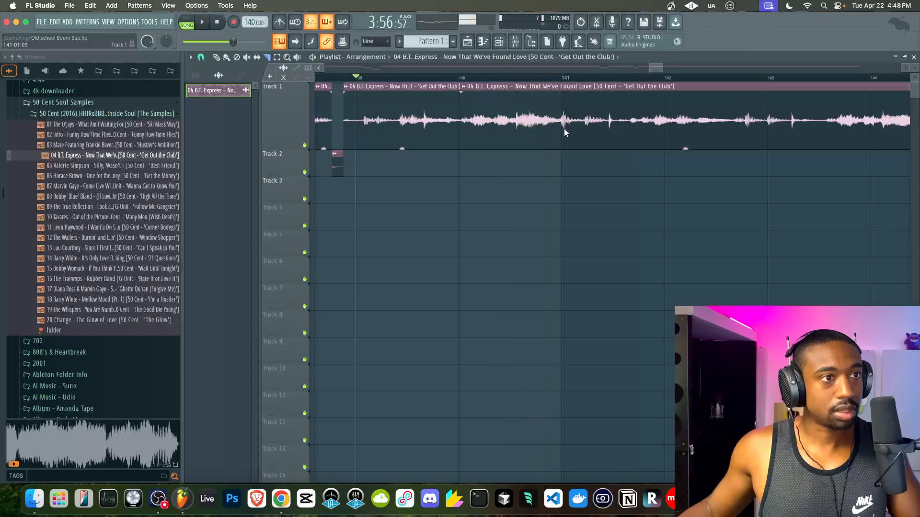
{"action": "key", "text": "shift+Down"}
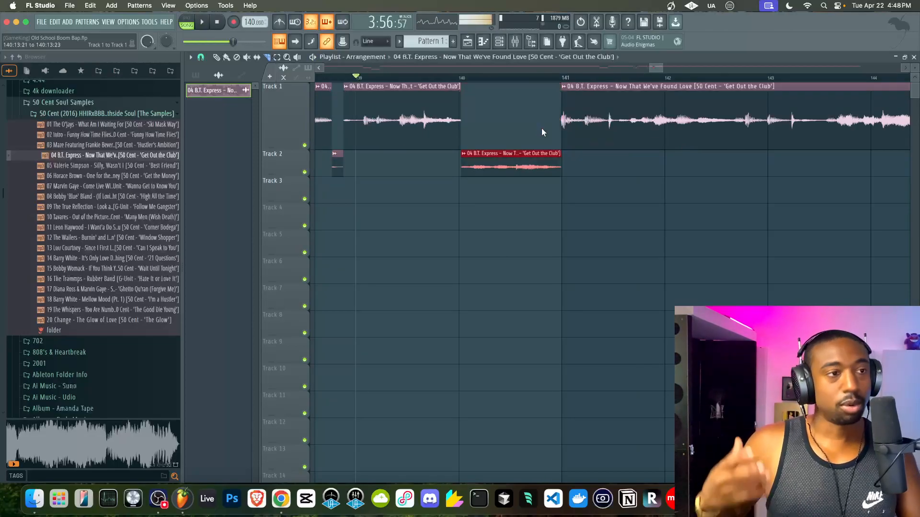
{"action": "scroll", "coordinate": [541, 130], "scroll_direction": "down", "scroll_amount": 2}
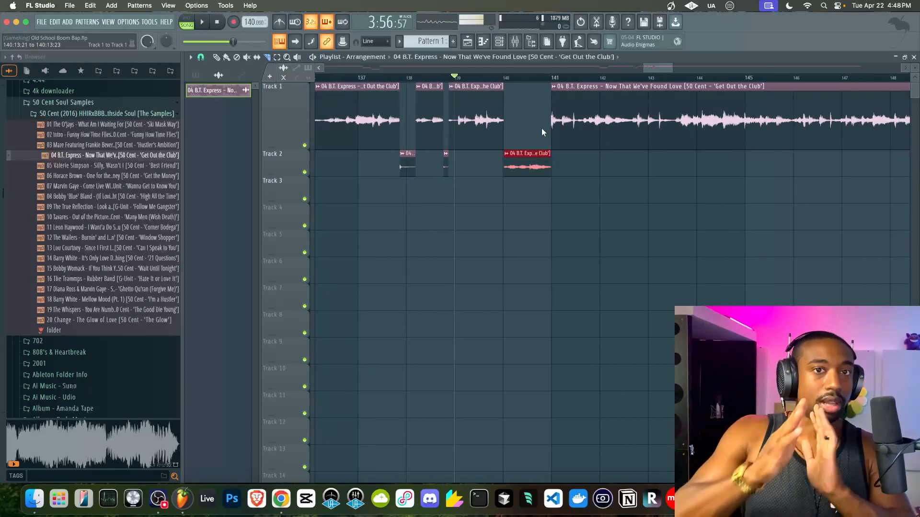
{"action": "left_click", "coordinate": [525, 79]}
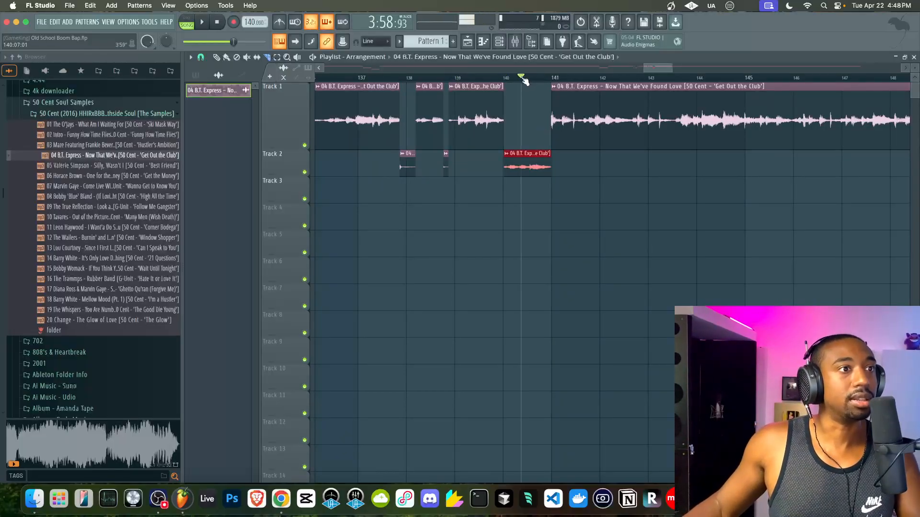
{"action": "key", "text": "space"}
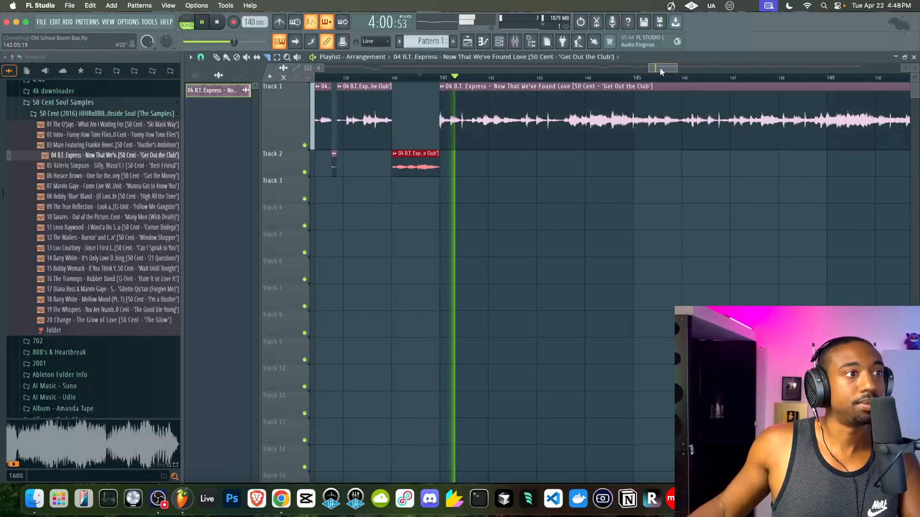
{"action": "scroll", "coordinate": [467, 127], "scroll_direction": "up", "scroll_amount": 2}
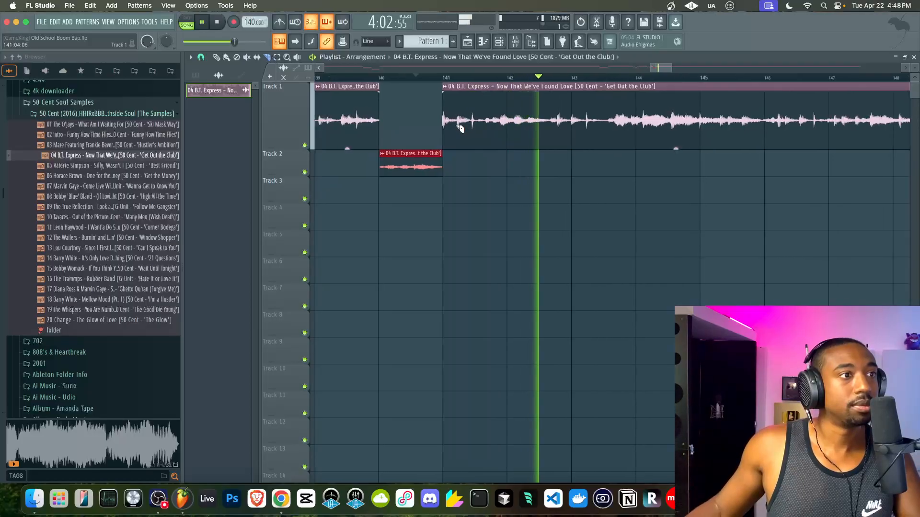
{"action": "left_click", "coordinate": [437, 83]}
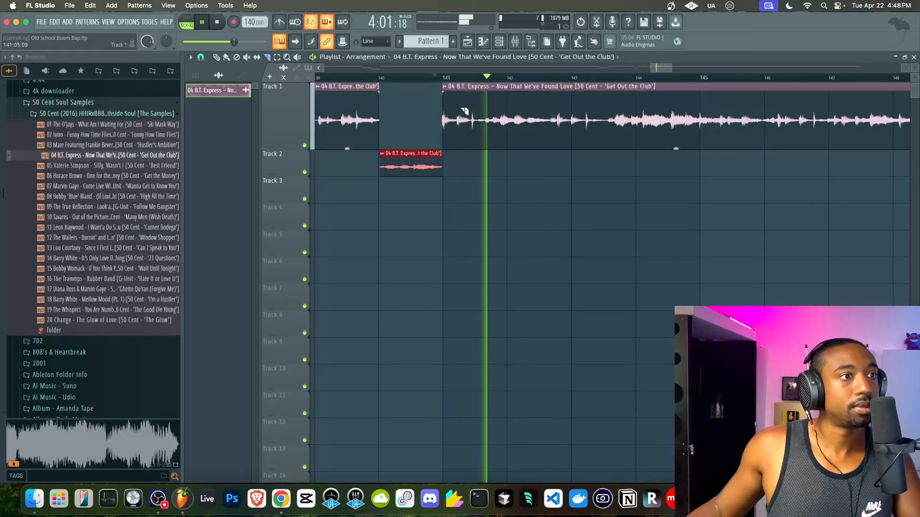
{"action": "key", "text": "space"}
{"action": "scroll", "coordinate": [474, 122], "scroll_direction": "up", "scroll_amount": 3}
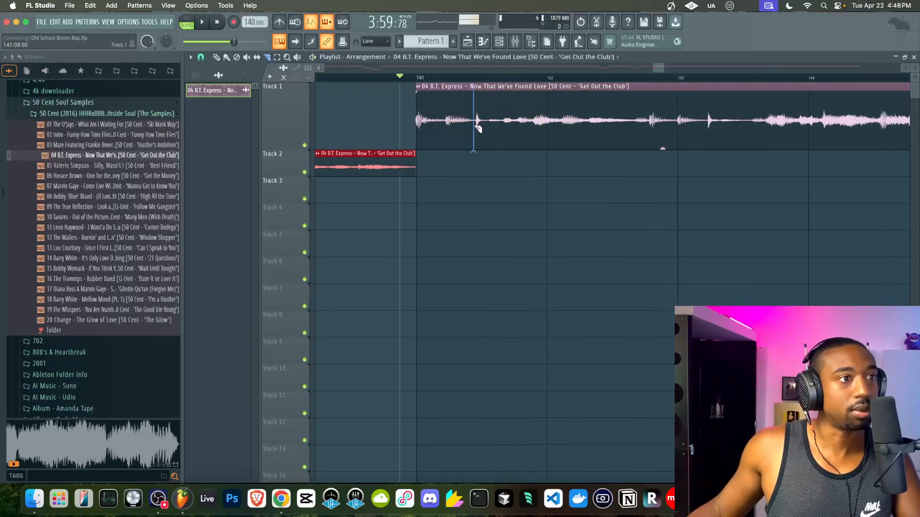
- Cut a small piece just after bar 141, move it to Track 2, and play it back
{"action": "left_click", "coordinate": [476, 127]}
{"action": "left_click", "coordinate": [488, 127]}
{"action": "left_click", "coordinate": [480, 125], "text": "ctrl"}
{"action": "key", "text": "shift+Down"}
{"action": "key", "text": "space"}
{"action": "scroll", "coordinate": [481, 126], "scroll_direction": "down", "scroll_amount": 2}
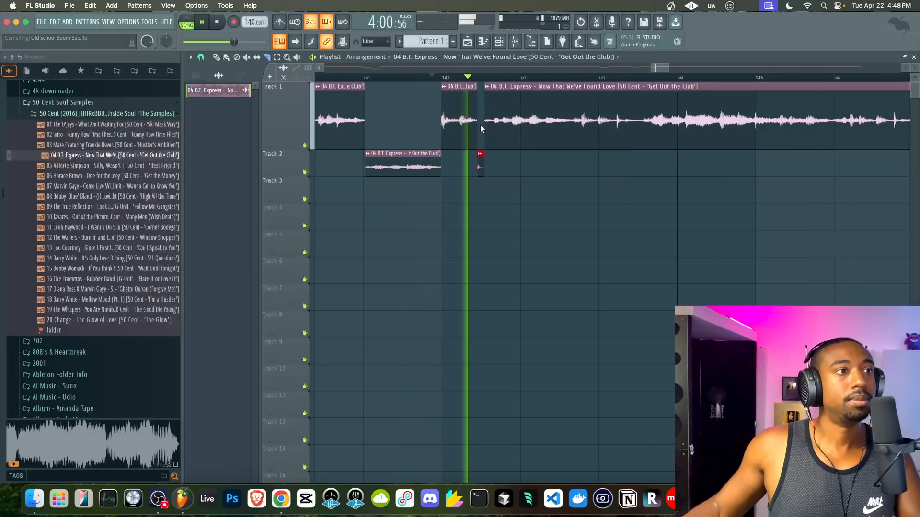
{"action": "scroll", "coordinate": [529, 115], "scroll_direction": "down", "scroll_amount": 3}
{"action": "scroll", "coordinate": [547, 110], "scroll_direction": "right", "scroll_amount": 4}
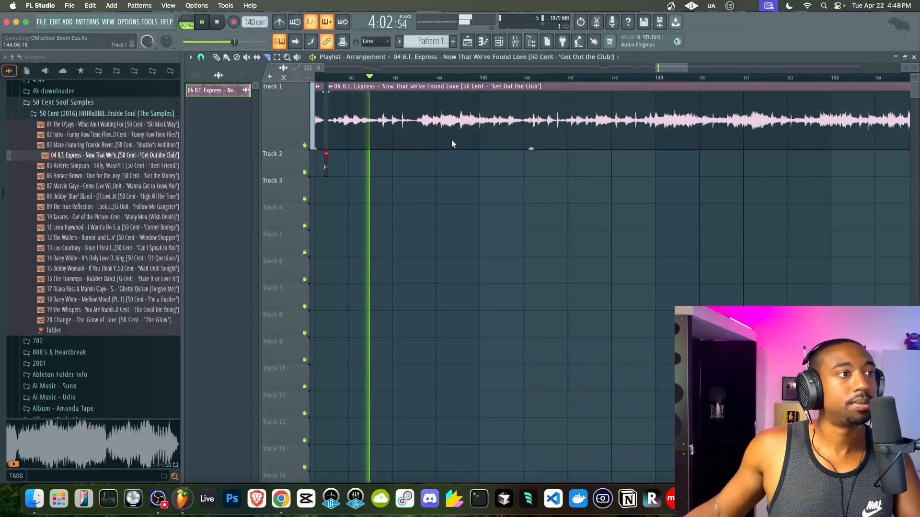
{"action": "left_click", "coordinate": [422, 127]}
{"action": "key", "text": "space"}
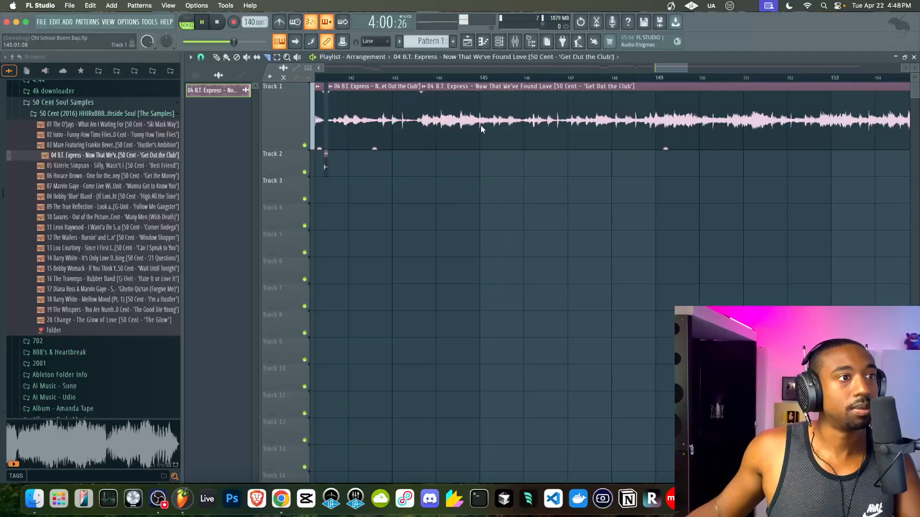
{"action": "left_click", "coordinate": [496, 126]}
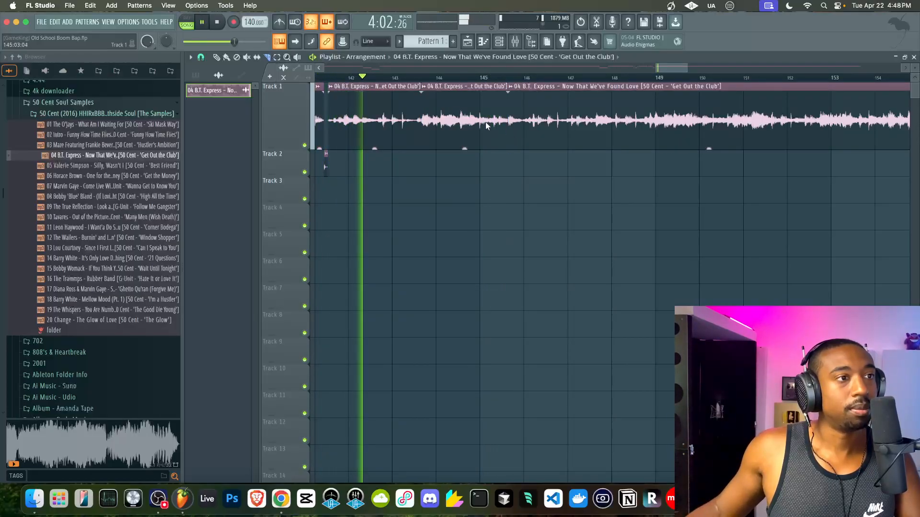
{"action": "left_click", "coordinate": [442, 123], "text": "super"}
{"action": "key", "text": "shift+Down"}
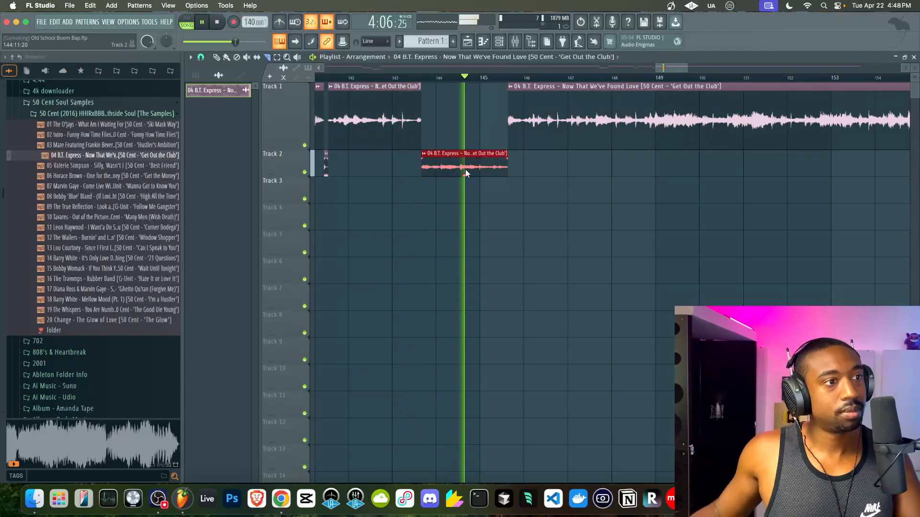
{"action": "key", "text": "space"}
{"action": "scroll", "coordinate": [459, 167], "scroll_direction": "up", "scroll_amount": 2}
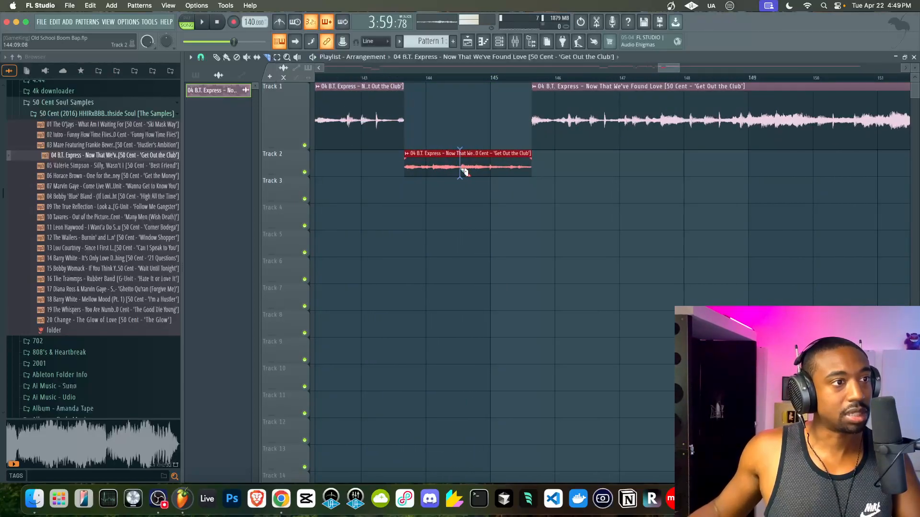
{"action": "left_click", "coordinate": [461, 170]}
{"action": "key", "text": "space"}
{"action": "scroll", "coordinate": [461, 170], "scroll_direction": "down", "scroll_amount": 3}
{"action": "key", "text": "space"}
{"action": "left_click", "coordinate": [502, 79]}
{"action": "key", "text": "space"}
{"action": "scroll", "coordinate": [612, 82], "scroll_direction": "down", "scroll_amount": 2}
{"action": "left_click_drag", "start_coordinate": [654, 68], "coordinate": [661, 68]}
{"action": "left_click", "coordinate": [482, 78]}
{"action": "key", "text": "space"}
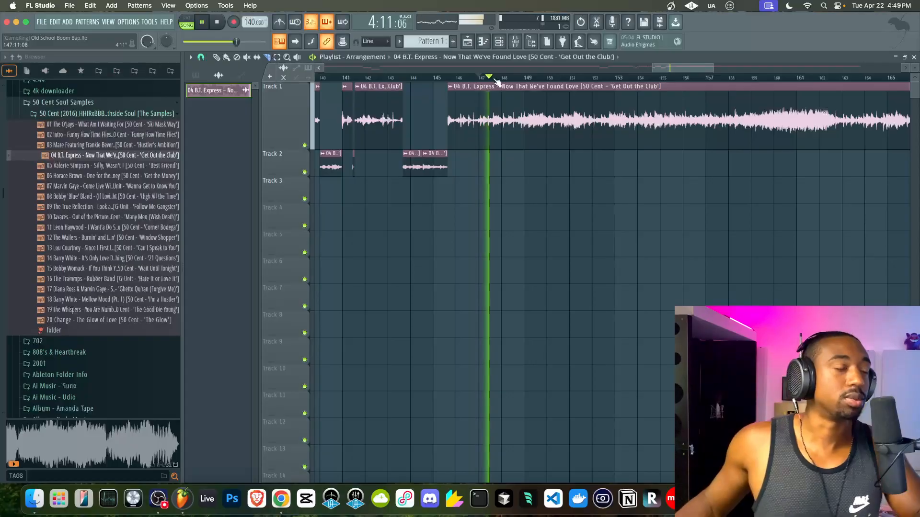
{"action": "key", "text": "space"}
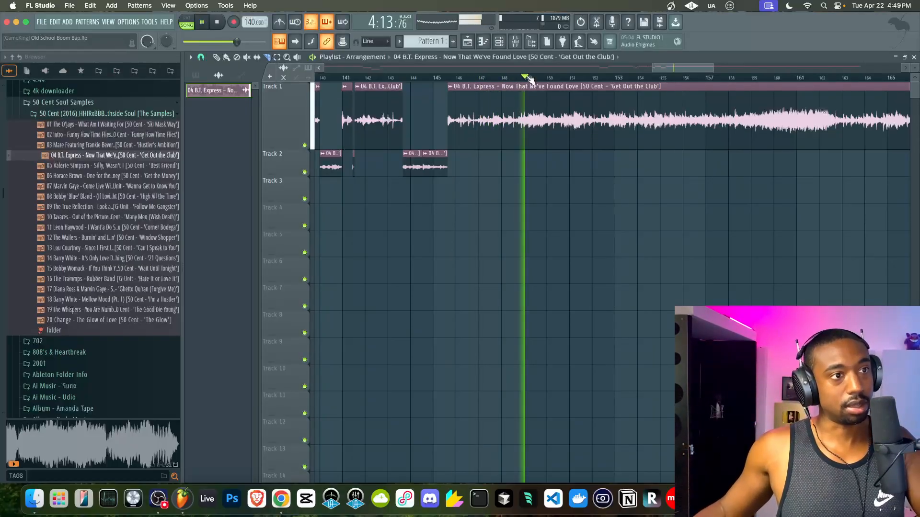
{"action": "left_click", "coordinate": [566, 79]}
{"action": "left_click", "coordinate": [602, 79]}
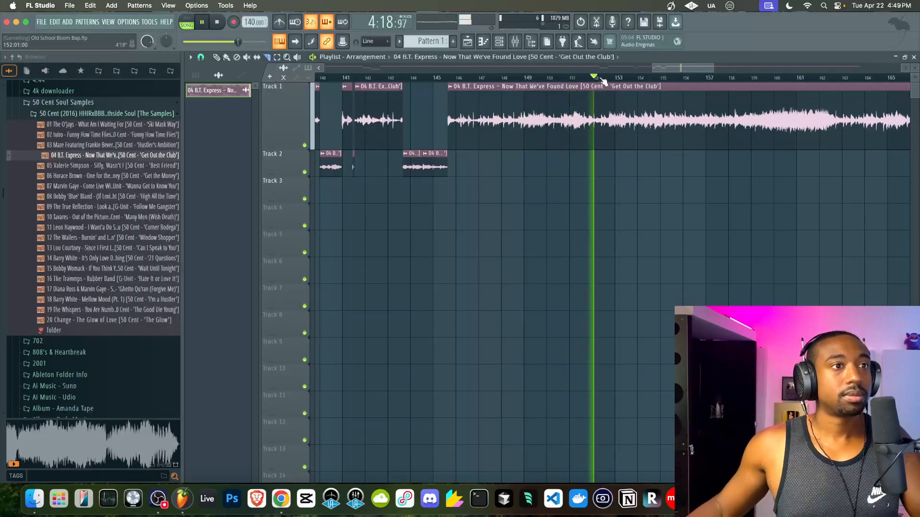
{"action": "scroll", "coordinate": [602, 79], "scroll_direction": "down", "scroll_amount": 4}
{"action": "left_click_drag", "start_coordinate": [609, 66], "coordinate": [655, 69]}
{"action": "left_click", "coordinate": [568, 79]}
{"action": "left_click", "coordinate": [630, 78]}
{"action": "left_click", "coordinate": [606, 79]}
{"action": "left_click", "coordinate": [560, 79]}
{"action": "scroll", "coordinate": [564, 84], "scroll_direction": "up", "scroll_amount": 5}
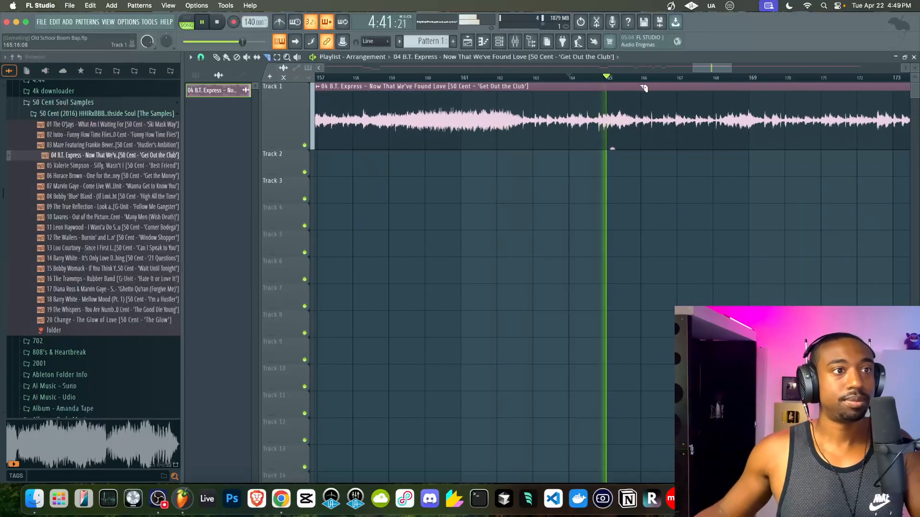
- Cut a short slice near bar 165 and drag it to Track 2, then audition from bar 161
{"action": "scroll", "coordinate": [616, 117], "scroll_direction": "up", "scroll_amount": 2}
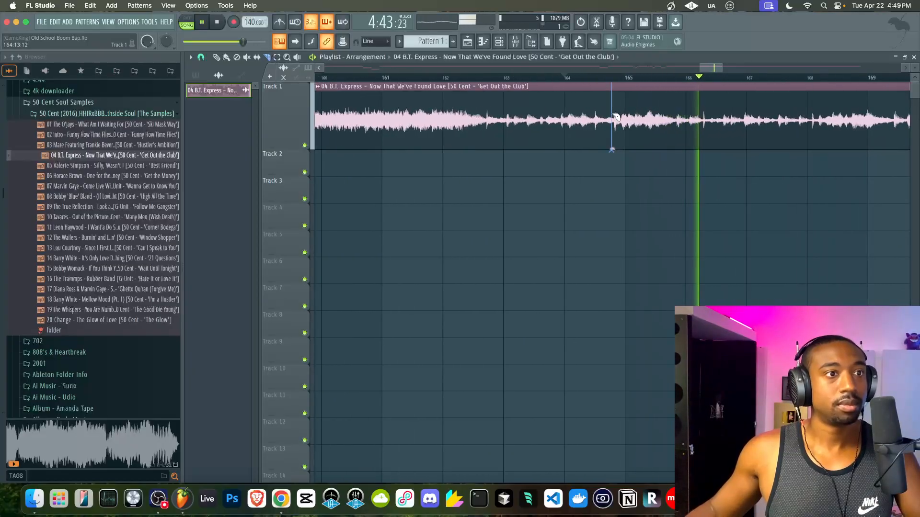
{"action": "left_click", "coordinate": [617, 116]}
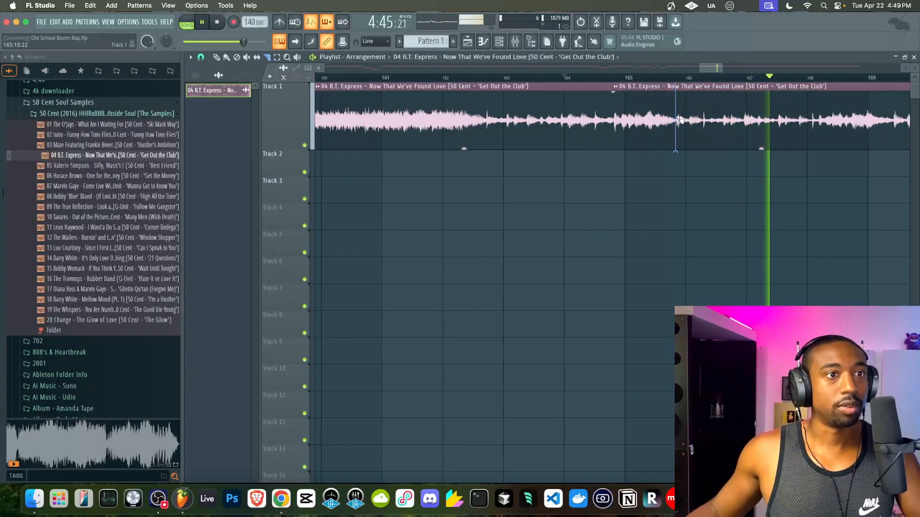
{"action": "left_click", "coordinate": [678, 119]}
{"action": "left_click_drag", "start_coordinate": [663, 120], "coordinate": [662, 163]}
{"action": "scroll", "coordinate": [661, 162], "scroll_direction": "down", "scroll_amount": 3}
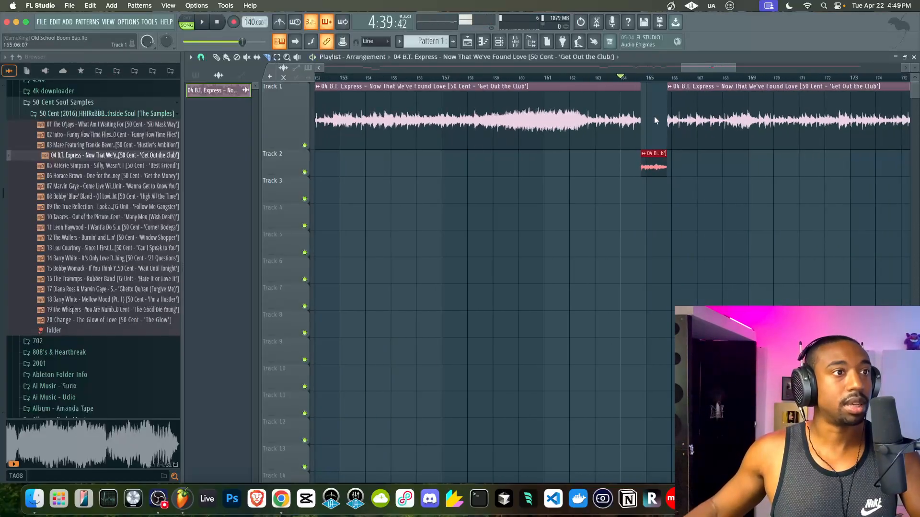
{"action": "left_click", "coordinate": [572, 79]}
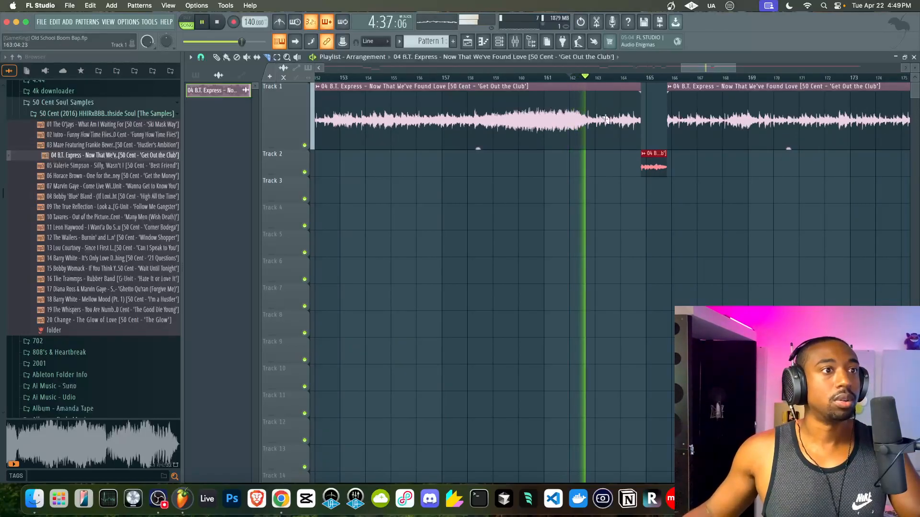
{"action": "left_click", "coordinate": [544, 79]}
{"action": "scroll", "coordinate": [583, 107], "scroll_direction": "up", "scroll_amount": 3}
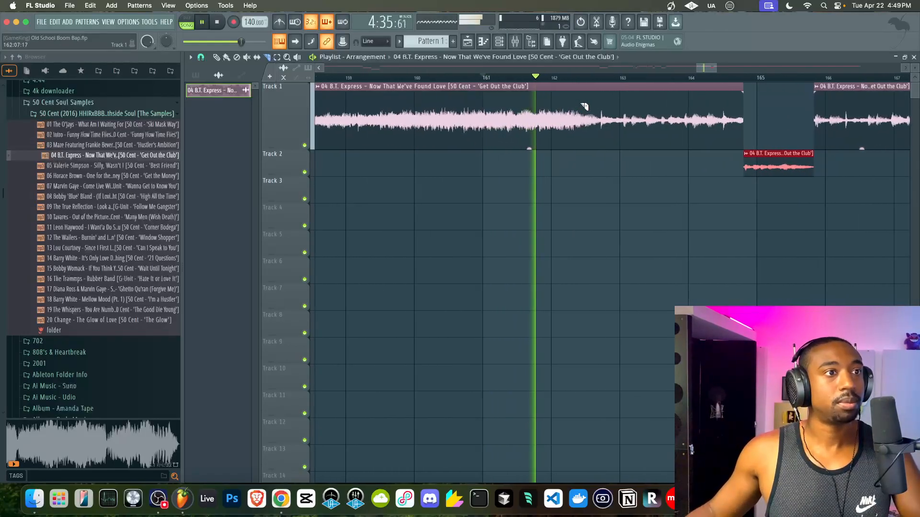
{"action": "key", "text": "space"}
{"action": "key", "text": "space"}
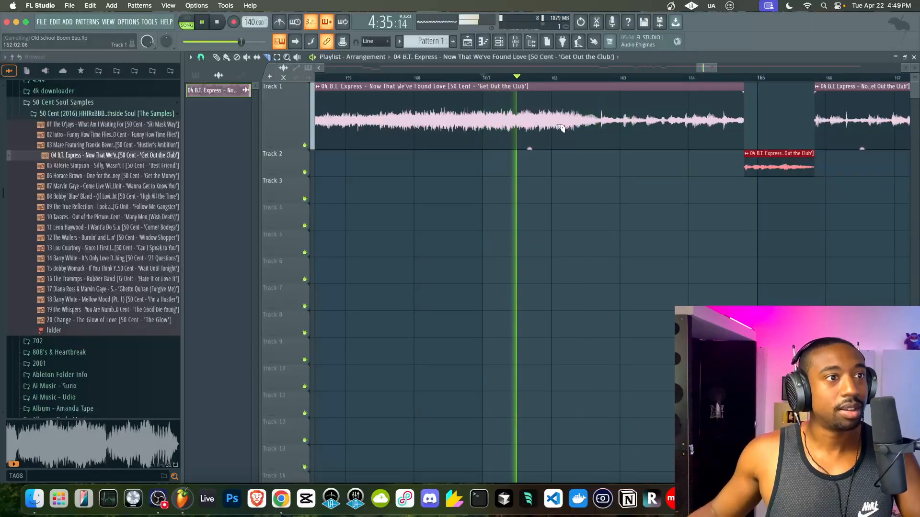
- Isolate a short slice around bars 162–163, move it to Track 2, and play from bar 166
{"action": "left_click", "coordinate": [554, 127]}
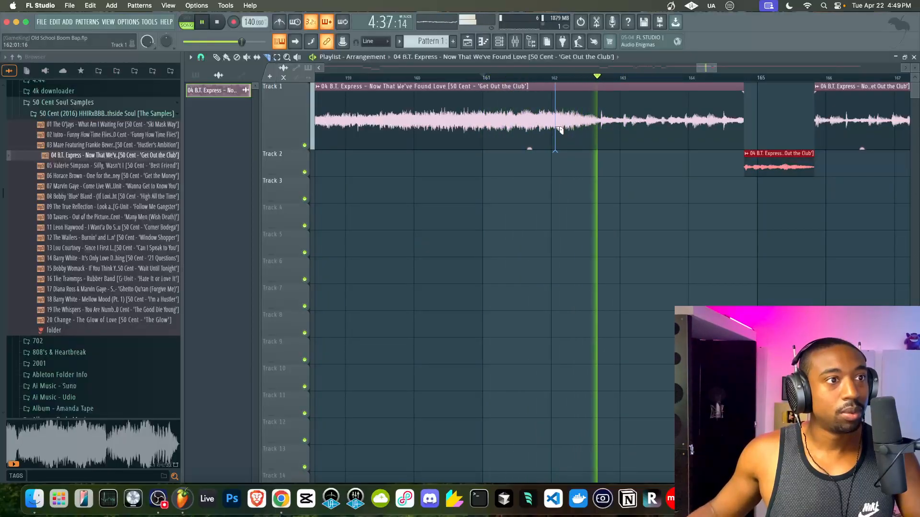
{"action": "left_click", "coordinate": [600, 130]}
{"action": "left_click", "coordinate": [601, 129]}
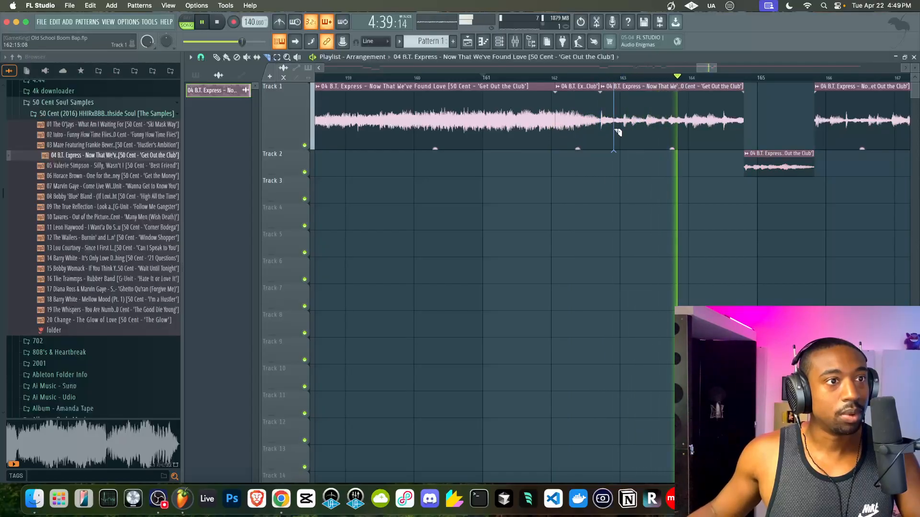
{"action": "key", "text": "shift+Down"}
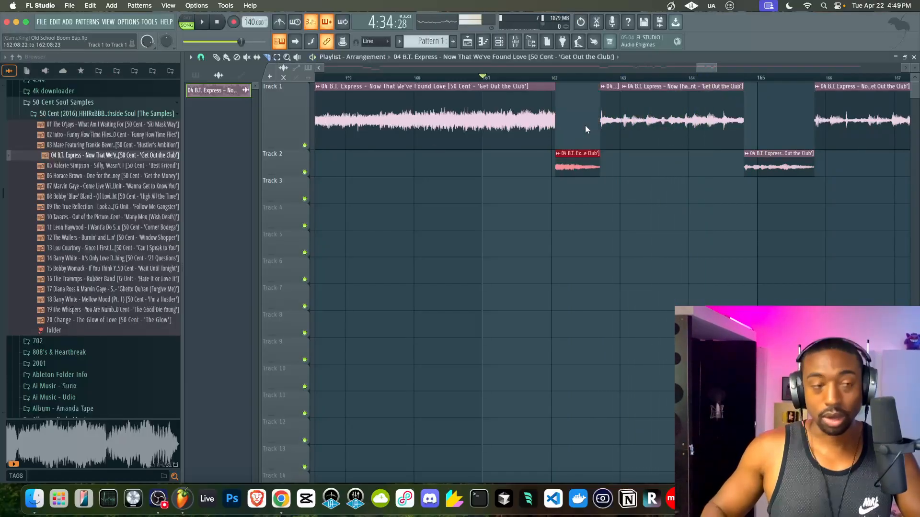
{"action": "scroll", "coordinate": [585, 126], "scroll_direction": "down", "scroll_amount": 5}
{"action": "left_click", "coordinate": [712, 75]}
{"action": "key", "text": "space"}
{"action": "left_click_drag", "start_coordinate": [705, 68], "coordinate": [714, 68]}
{"action": "scroll", "coordinate": [691, 115], "scroll_direction": "down", "scroll_amount": 3}
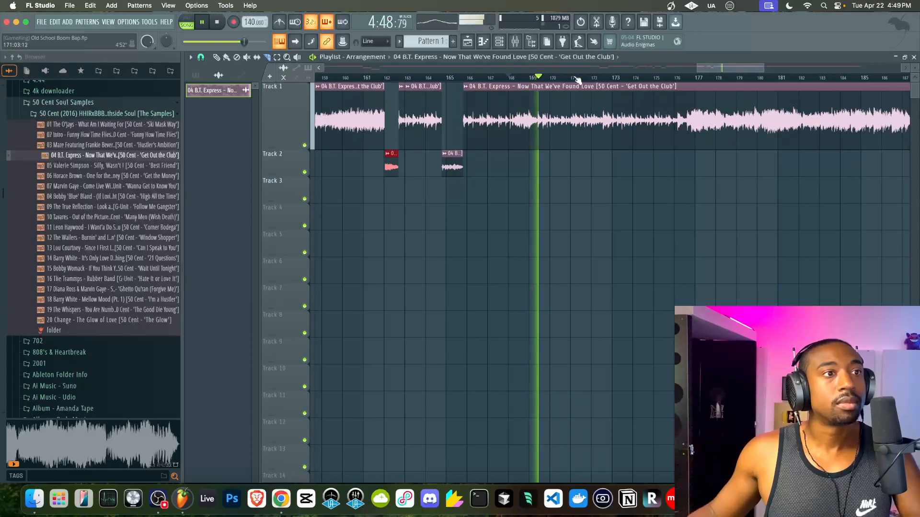
{"action": "left_click", "coordinate": [592, 78]}
{"action": "scroll", "coordinate": [630, 84], "scroll_direction": "down", "scroll_amount": 6}
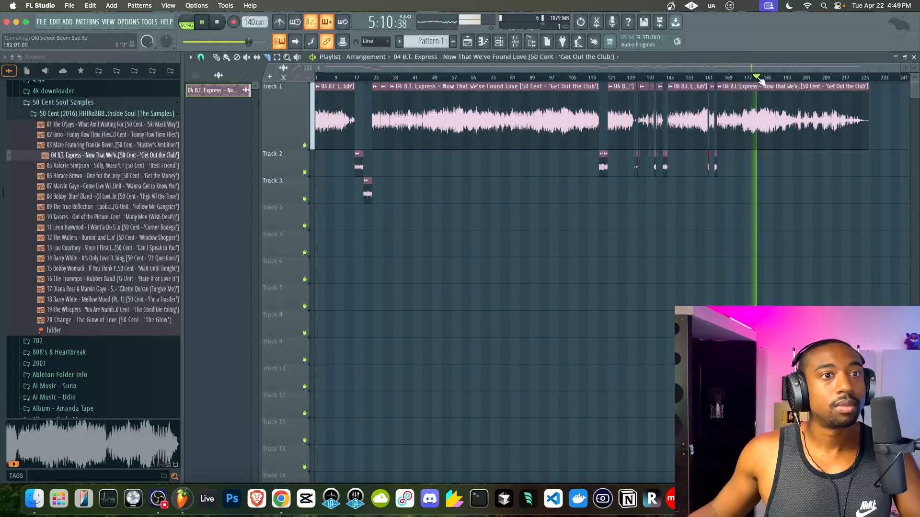
{"action": "scroll", "coordinate": [810, 105], "scroll_direction": "up", "scroll_amount": 3}
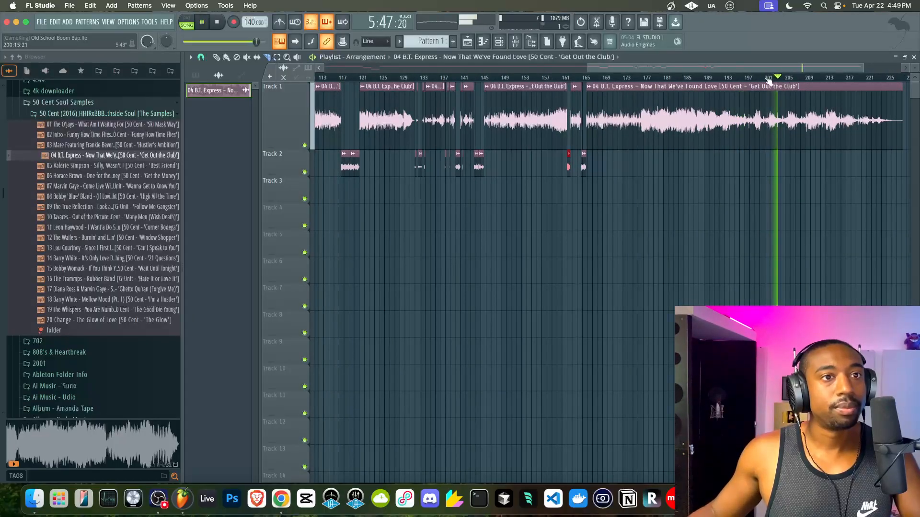
- Jump to bar 209 and move the bars 209–212 slice from Track 1 down to Track 2
{"action": "scroll", "coordinate": [767, 102], "scroll_direction": "up", "scroll_amount": 3}
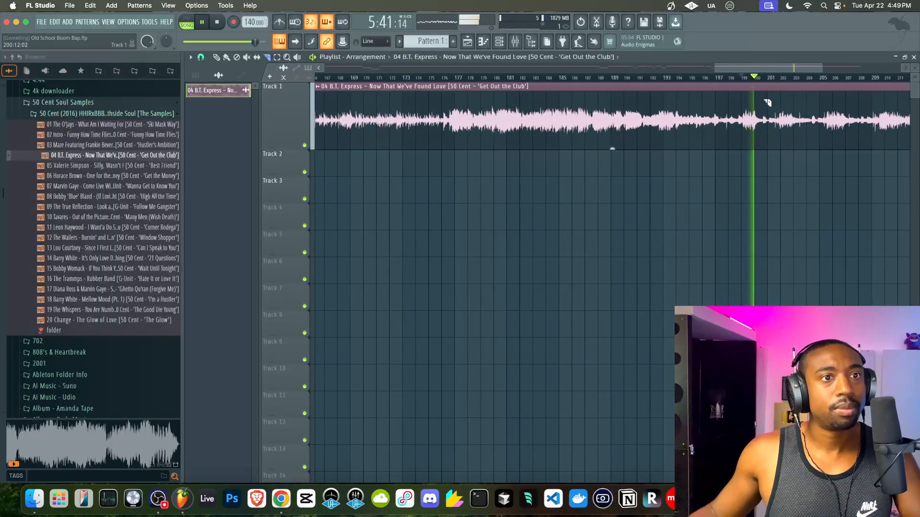
{"action": "left_click_drag", "start_coordinate": [755, 72], "coordinate": [777, 68]}
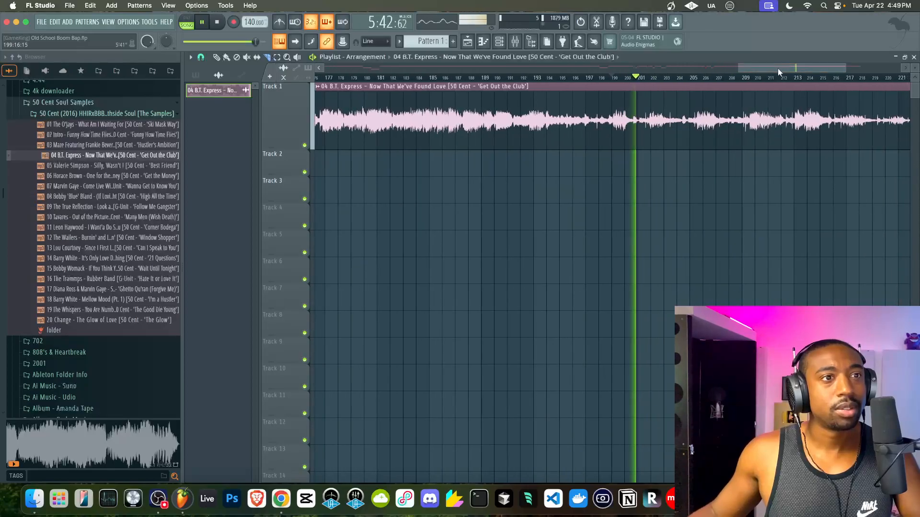
{"action": "left_click", "coordinate": [744, 78]}
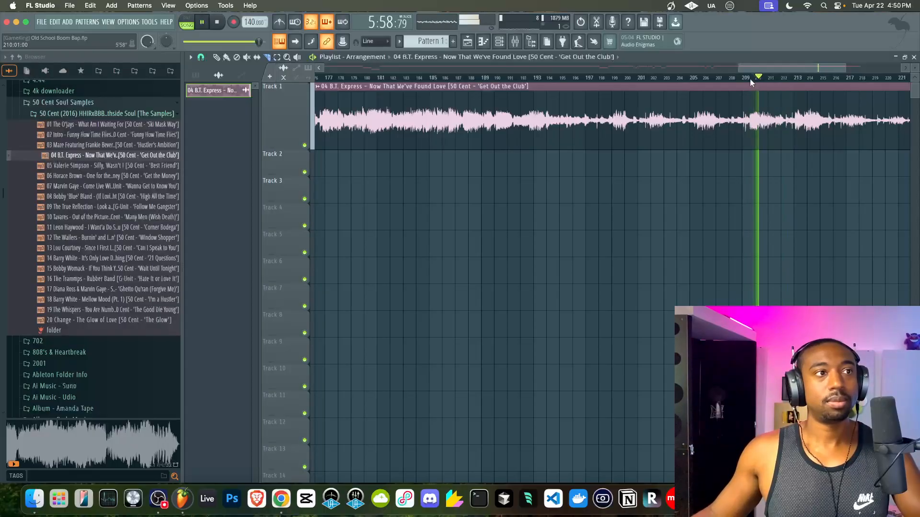
{"action": "scroll", "coordinate": [753, 86], "scroll_direction": "up", "scroll_amount": 3}
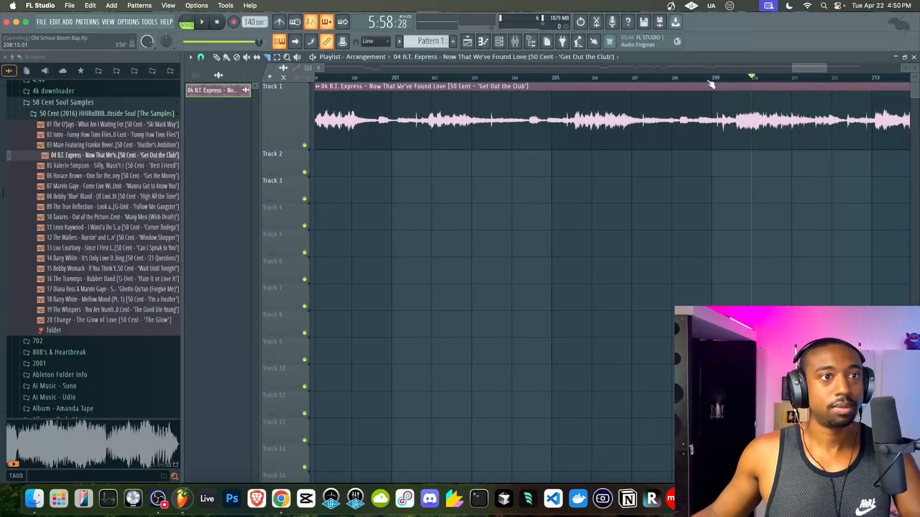
{"action": "scroll", "coordinate": [722, 127], "scroll_direction": "up", "scroll_amount": 2}
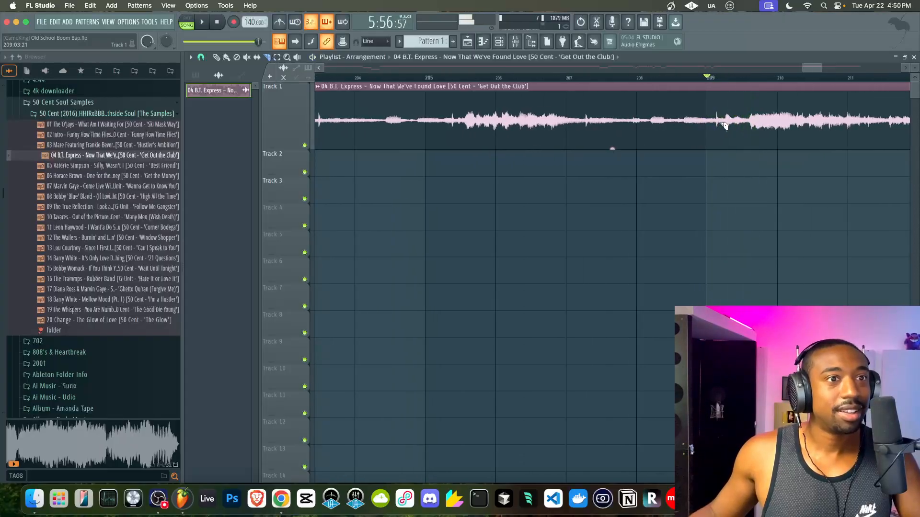
{"action": "left_click_drag", "start_coordinate": [808, 65], "coordinate": [813, 68]}
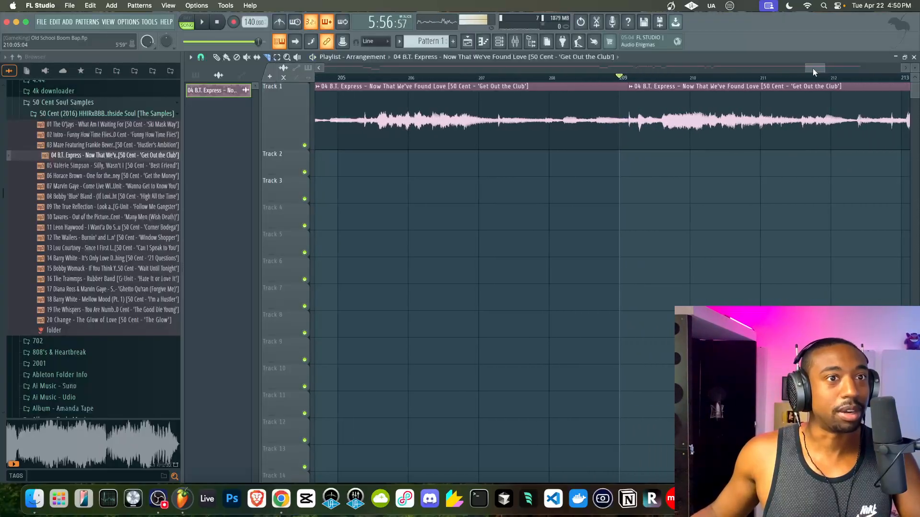
{"action": "left_click", "coordinate": [829, 127]}
{"action": "key", "text": "shift+Down"}
- Rubber-band select all the chopped slices on Track 2
{"action": "scroll", "coordinate": [737, 134], "scroll_direction": "down", "scroll_amount": 5}
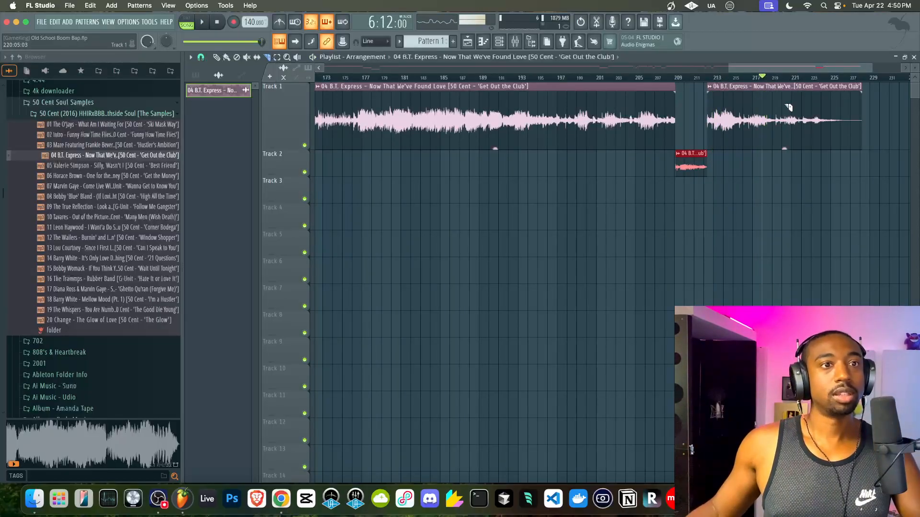
{"action": "scroll", "coordinate": [788, 107], "scroll_direction": "down", "scroll_amount": 5}
{"action": "left_click_drag", "start_coordinate": [762, 175], "coordinate": [395, 157]}
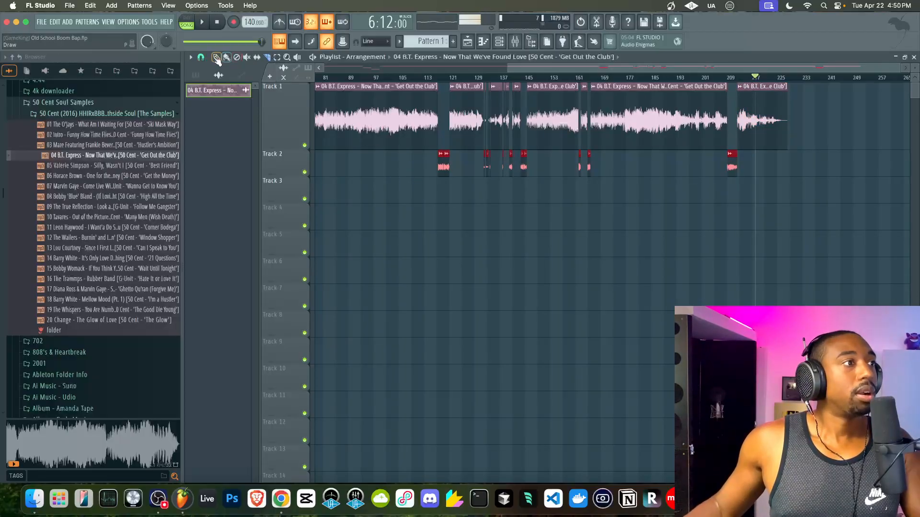
- Drag the selected chops toward the song start and place the Track 4 slice at bar 23
{"action": "scroll", "coordinate": [396, 190], "scroll_direction": "up", "scroll_amount": 5}
{"action": "left_click_drag", "start_coordinate": [586, 166], "coordinate": [299, 222]}
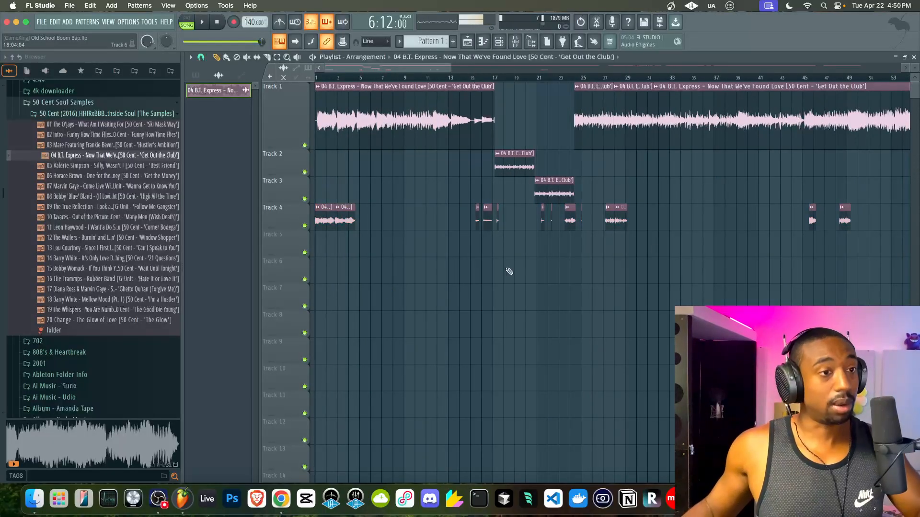
{"action": "scroll", "coordinate": [845, 247], "scroll_direction": "down", "scroll_amount": 1}
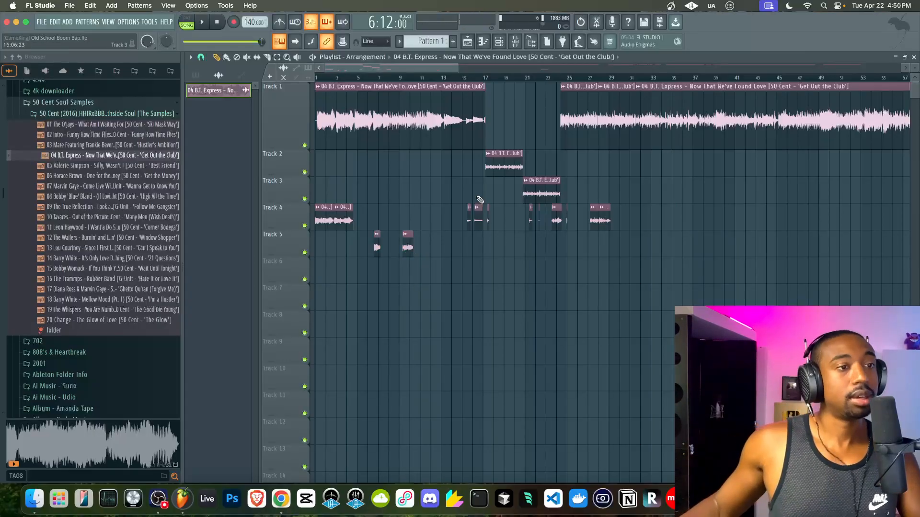
{"action": "scroll", "coordinate": [478, 200], "scroll_direction": "down", "scroll_amount": 4}
{"action": "left_click_drag", "start_coordinate": [618, 221], "coordinate": [391, 222]}
- Rubber-band select the Track 1 clips from bar 17 onward
{"action": "scroll", "coordinate": [513, 263], "scroll_direction": "up", "scroll_amount": 3}
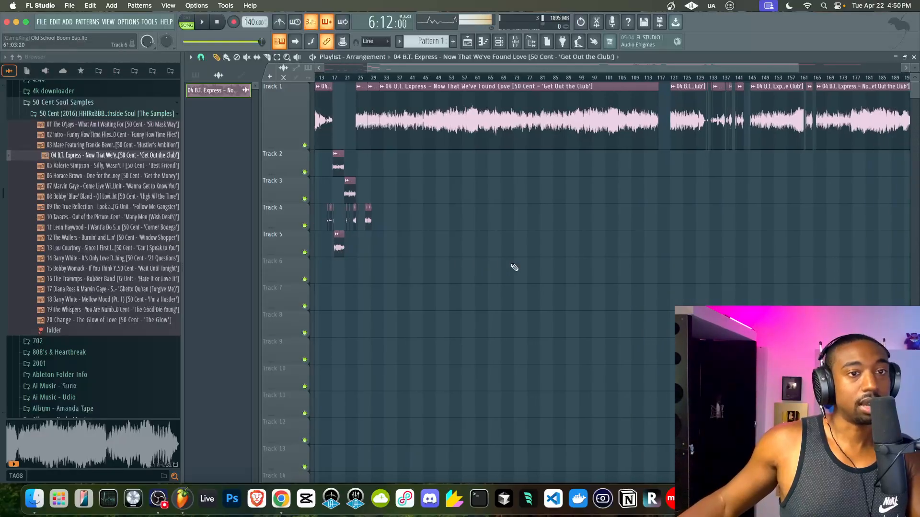
{"action": "scroll", "coordinate": [513, 262], "scroll_direction": "down", "scroll_amount": 3}
{"action": "scroll", "coordinate": [514, 267], "scroll_direction": "left", "scroll_amount": 1}
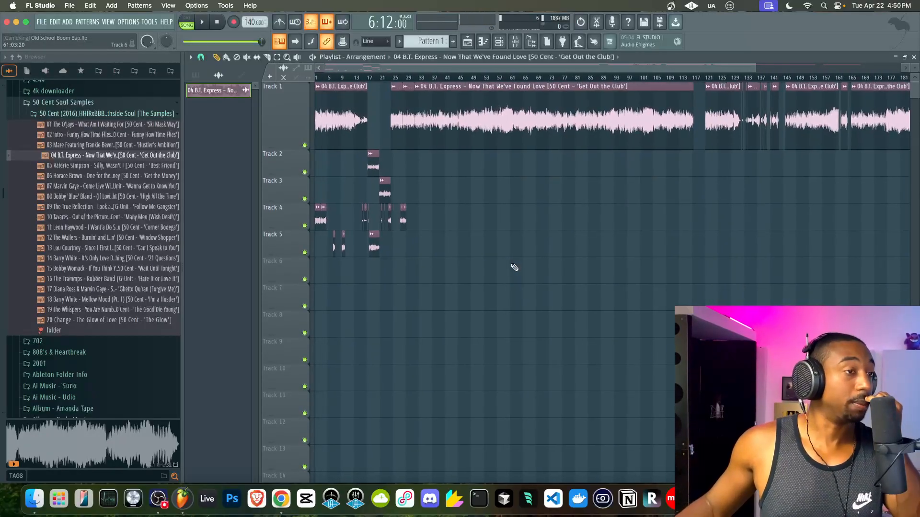
{"action": "scroll", "coordinate": [509, 237], "scroll_direction": "down", "scroll_amount": 4}
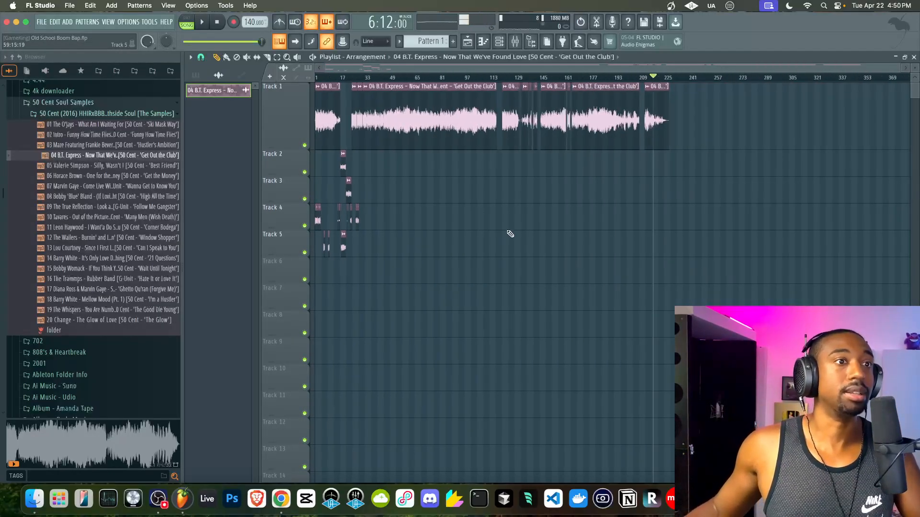
{"action": "left_click_drag", "start_coordinate": [394, 129], "coordinate": [611, 132]}
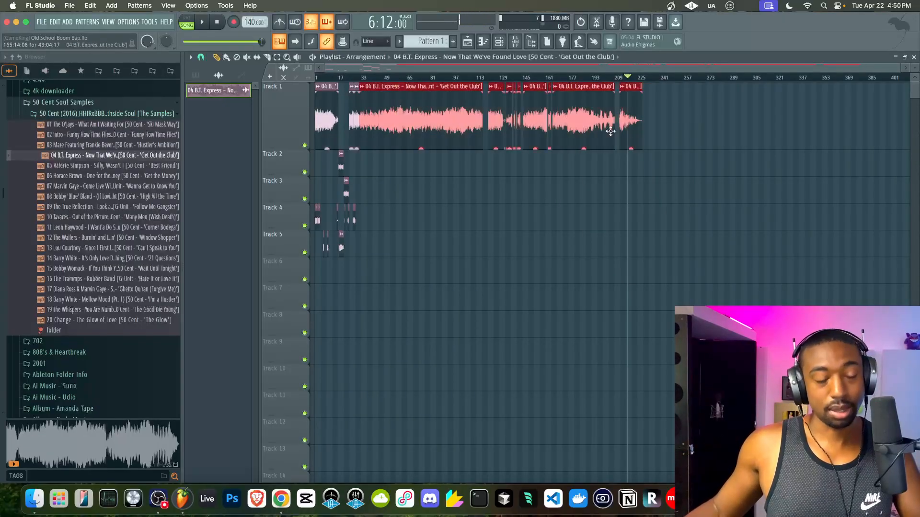
{"action": "scroll", "coordinate": [487, 131], "scroll_direction": "up", "scroll_amount": 5}
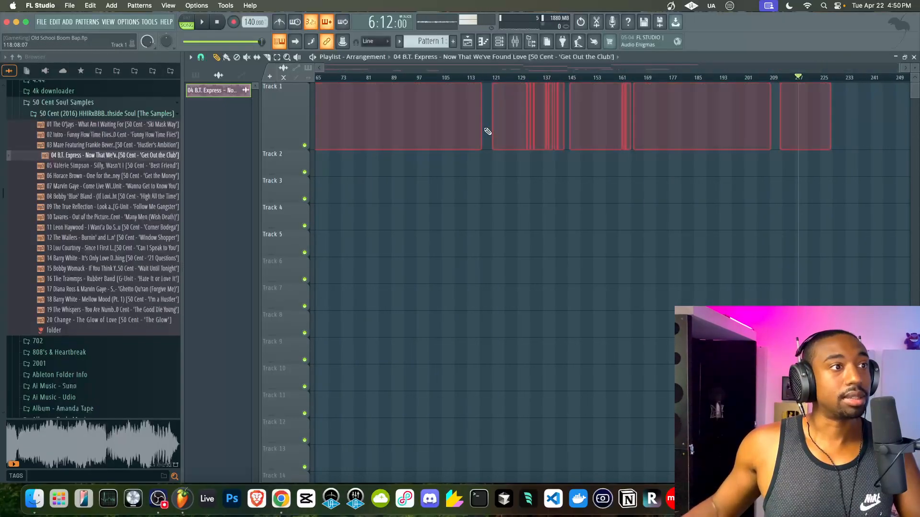
- Delete the selected Track 1 clips and mute the clips on Tracks 2, 4 and 5
{"action": "key", "text": "Delete"}
{"action": "scroll", "coordinate": [415, 130], "scroll_direction": "up", "scroll_amount": 6}
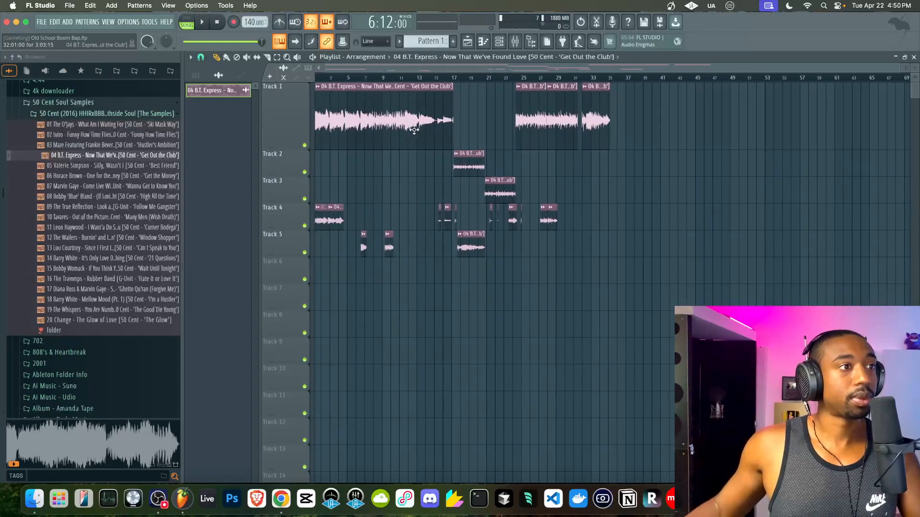
{"action": "scroll", "coordinate": [553, 168], "scroll_direction": "left", "scroll_amount": 3}
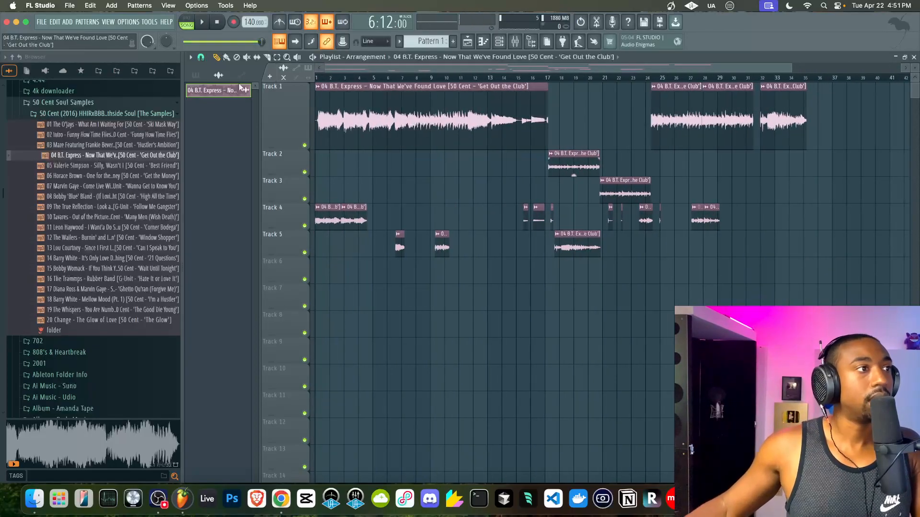
{"action": "left_click_drag", "start_coordinate": [584, 165], "coordinate": [344, 211]}
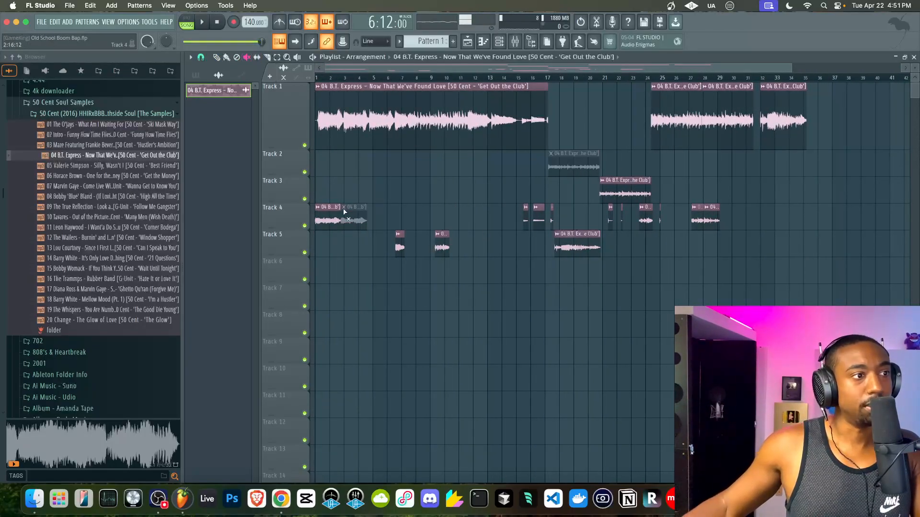
{"action": "left_click_drag", "start_coordinate": [441, 235], "coordinate": [561, 233]}
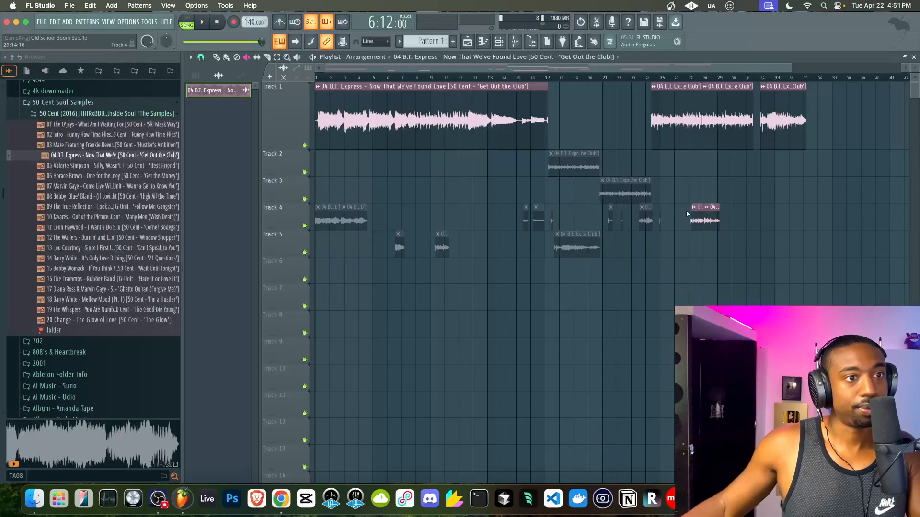
- Replace the long bars 1–17 Track 1 clip with the bar 25 chop at bar 1; set 80 BPM
{"action": "left_click", "coordinate": [202, 57]}
{"action": "left_click", "coordinate": [217, 56]}
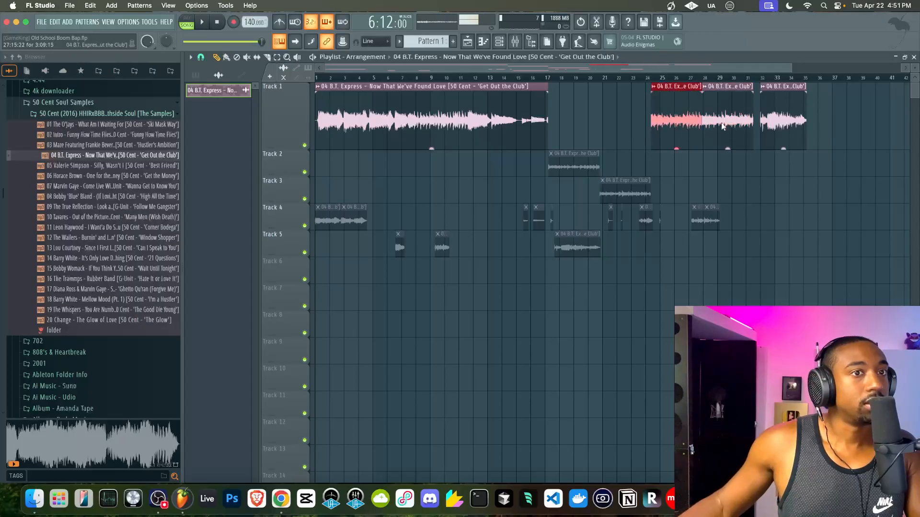
{"action": "right_click", "coordinate": [541, 117]}
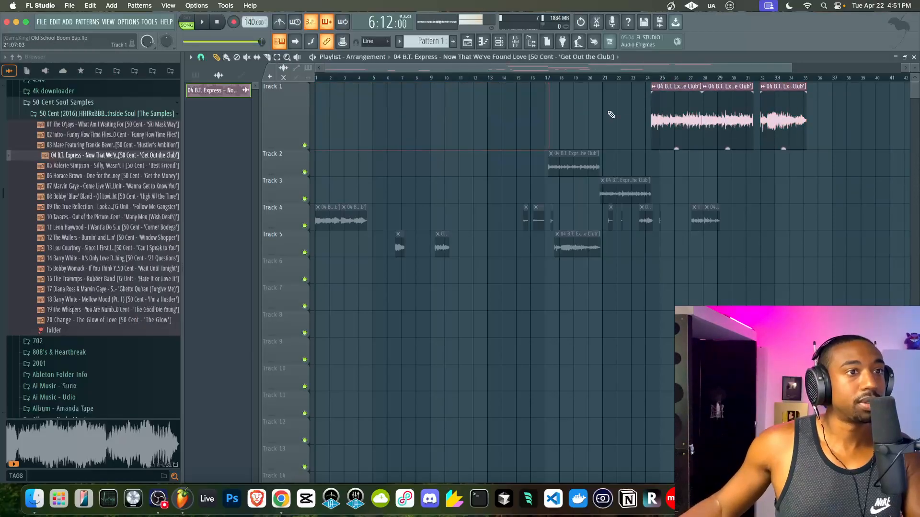
{"action": "left_click_drag", "start_coordinate": [680, 118], "coordinate": [330, 109]}
{"action": "scroll", "coordinate": [335, 108], "scroll_direction": "up", "scroll_amount": 4}
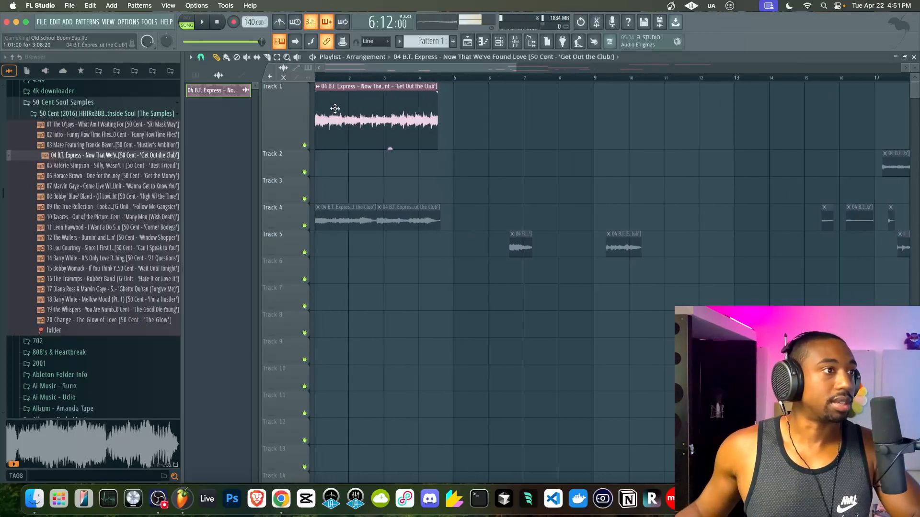
{"action": "left_click_drag", "start_coordinate": [250, 18], "coordinate": [250, 49]}
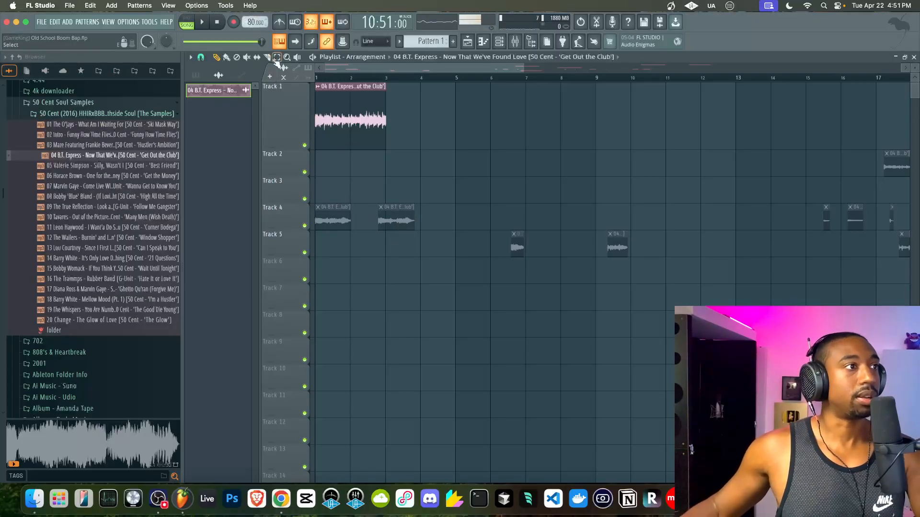
- Audition the arrangement, then collapse and hide the browser panel
{"action": "key", "text": "space"}
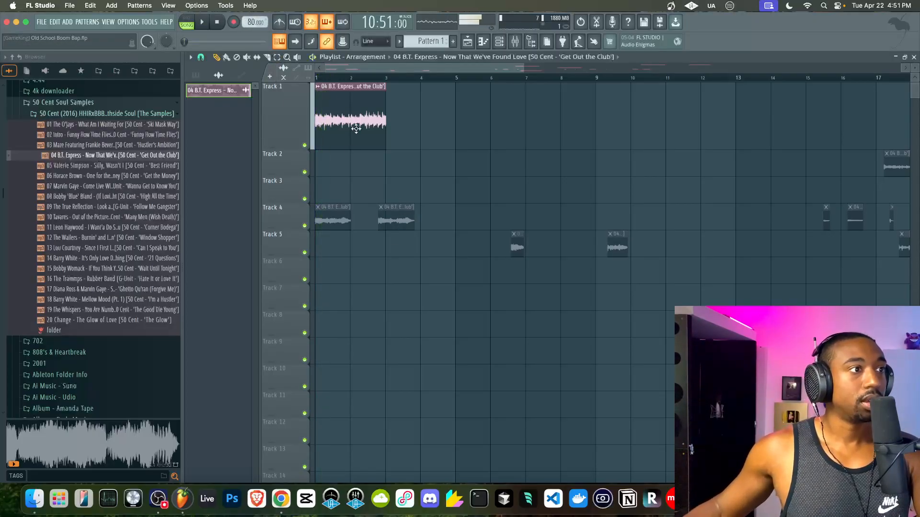
{"action": "key", "text": "space"}
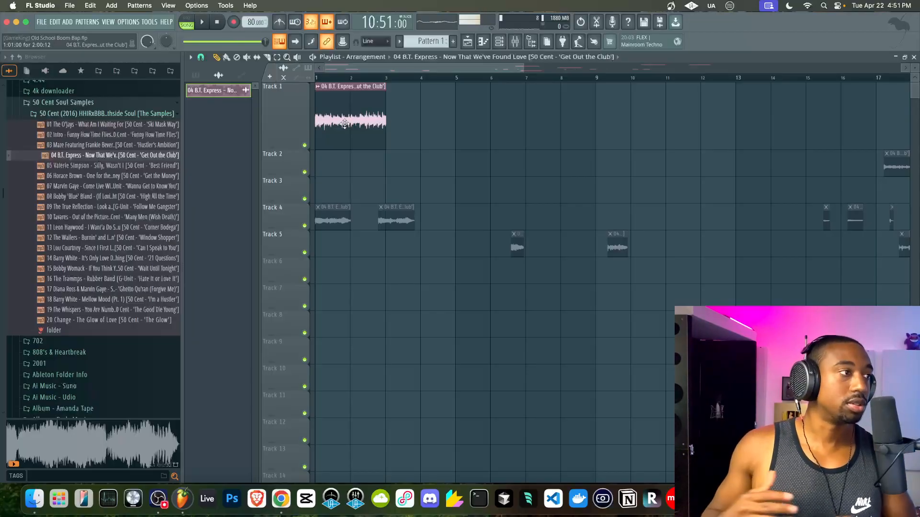
{"action": "left_click", "coordinate": [21, 59]}
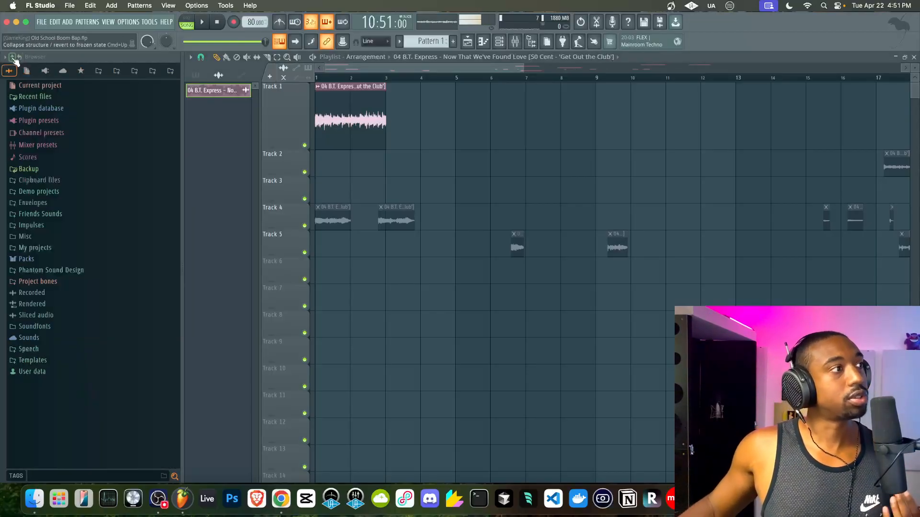
{"action": "left_click", "coordinate": [532, 43]}
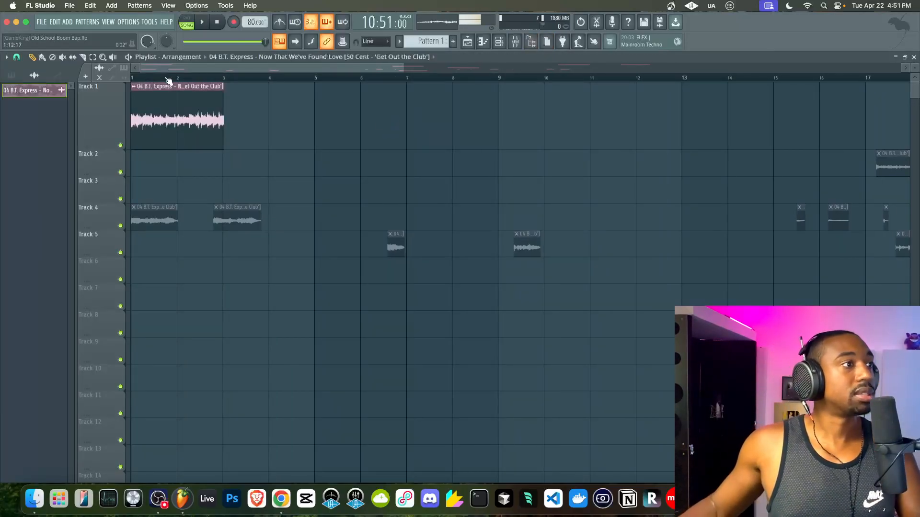
- Play from the start and adjust the tempo to 79 BPM
{"action": "key", "text": "space"}
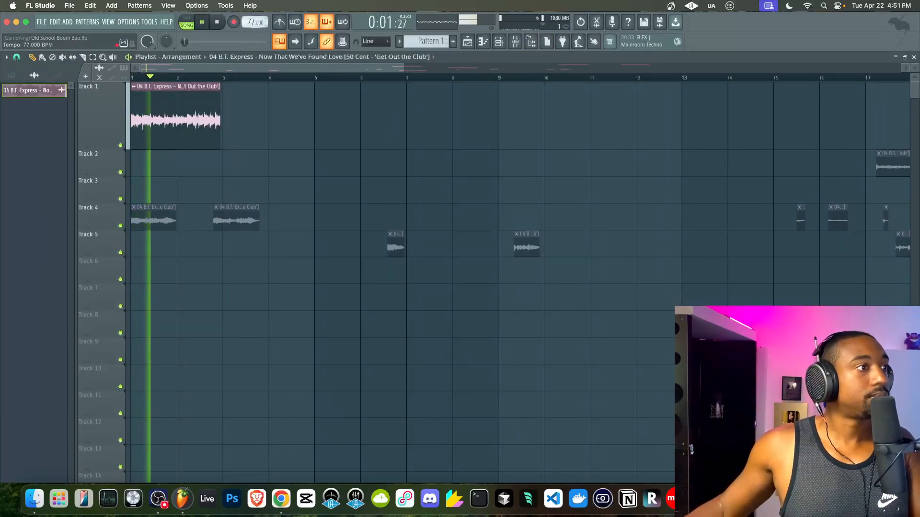
{"action": "scroll", "coordinate": [251, 22], "scroll_direction": "up", "scroll_amount": 2}
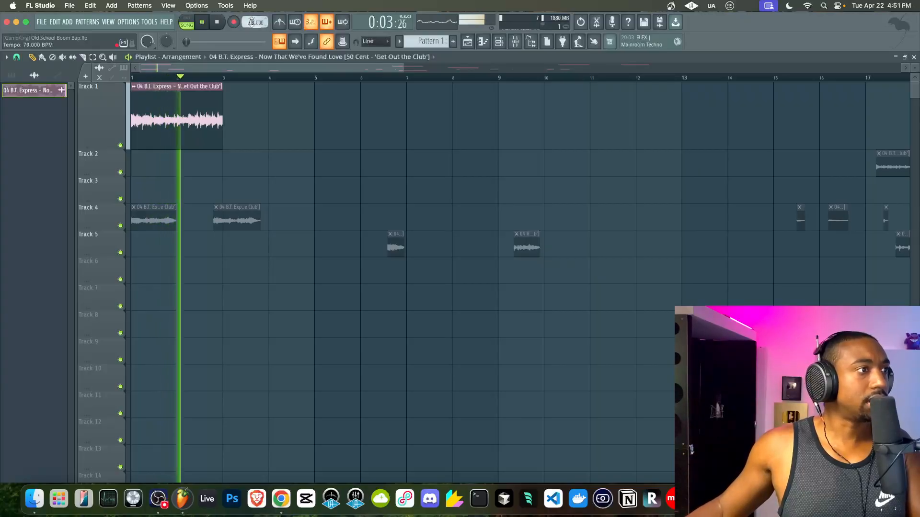
{"action": "scroll", "coordinate": [164, 115], "scroll_direction": "up", "scroll_amount": 4}
- Stop playback and make the opening Track 1 chop a unique Part_1 sample
{"action": "key", "text": "space"}
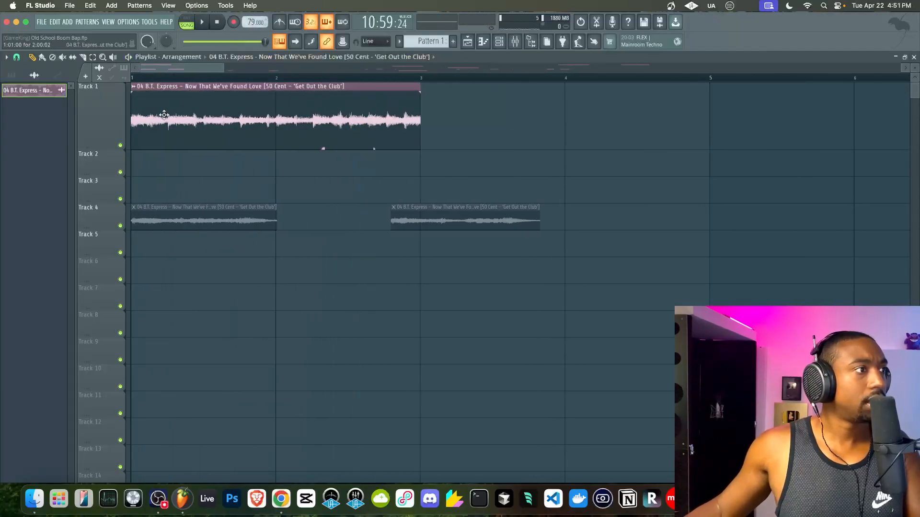
{"action": "scroll", "coordinate": [164, 115], "scroll_direction": "down", "scroll_amount": 3}
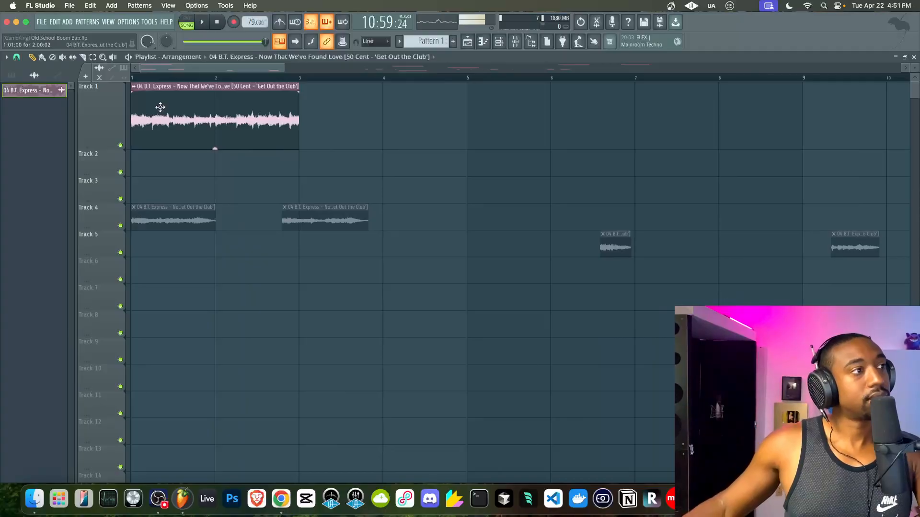
{"action": "left_click", "coordinate": [136, 87]}
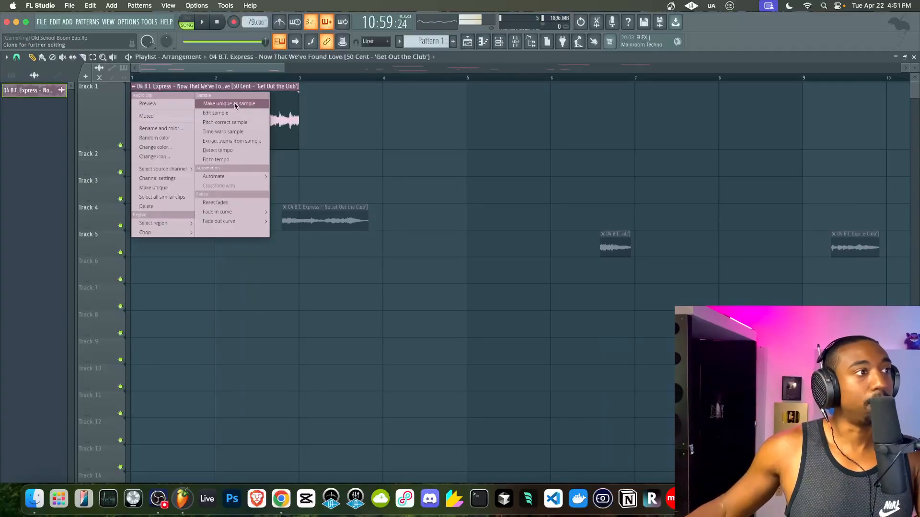
{"action": "left_click", "coordinate": [201, 104]}
- Set Part_1 to Stretch mode and stretch it to fill 2 bars
{"action": "left_click_drag", "start_coordinate": [218, 115], "coordinate": [227, 114]}
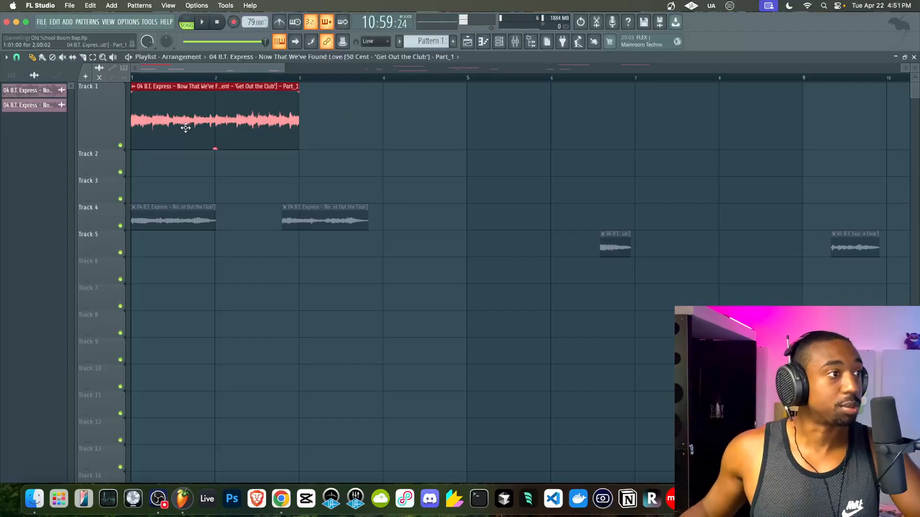
{"action": "scroll", "coordinate": [185, 127], "scroll_direction": "up", "scroll_amount": 3}
{"action": "double_click", "coordinate": [165, 115]}
{"action": "left_click", "coordinate": [265, 164]}
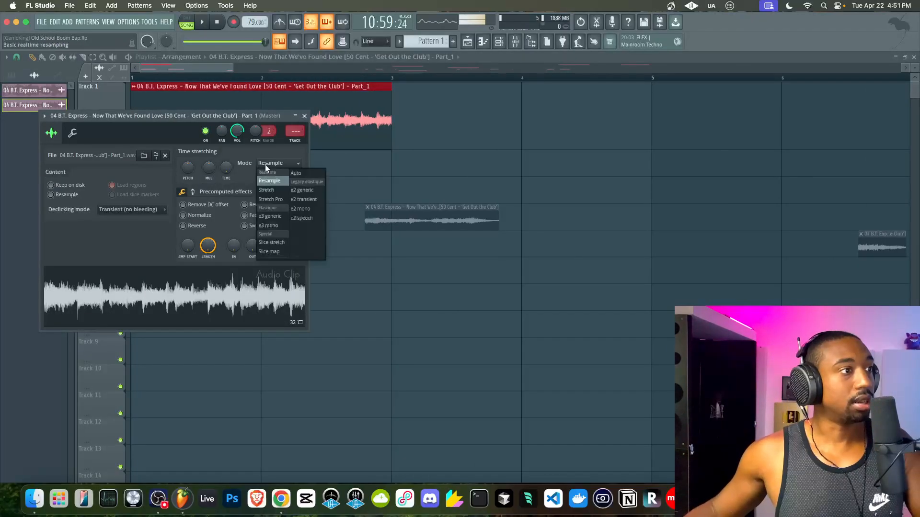
{"action": "left_click", "coordinate": [266, 191]}
{"action": "right_click", "coordinate": [226, 167]}
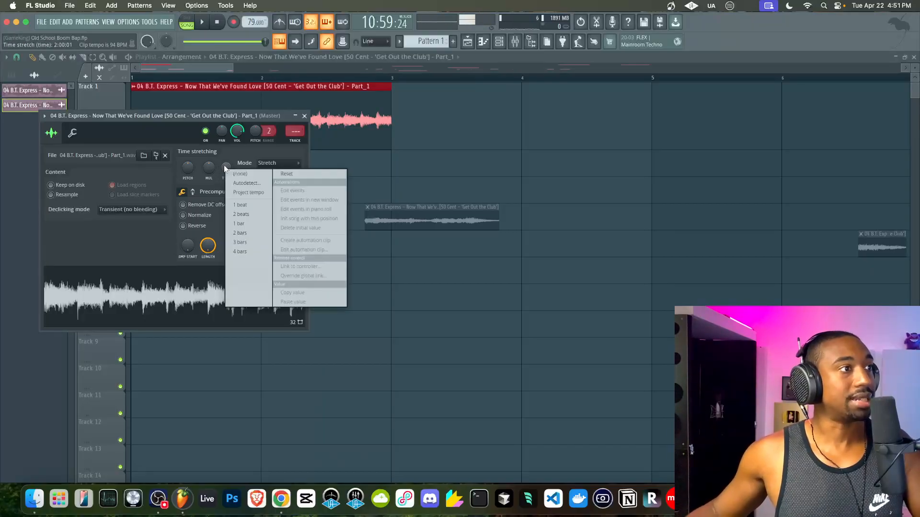
{"action": "left_click", "coordinate": [242, 234]}
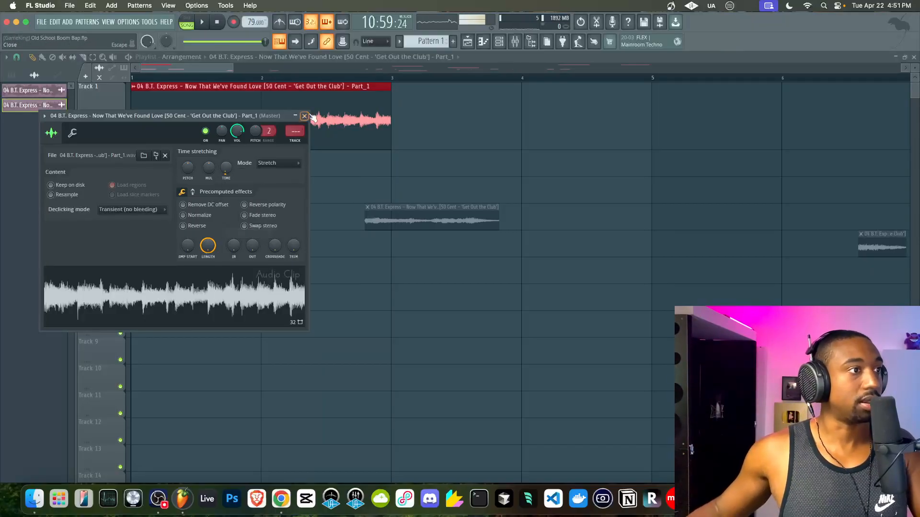
{"action": "left_click", "coordinate": [304, 116]}
- Fine-tune Part_1's stretched length with the TIME knob and close its settings
{"action": "double_click", "coordinate": [278, 107]}
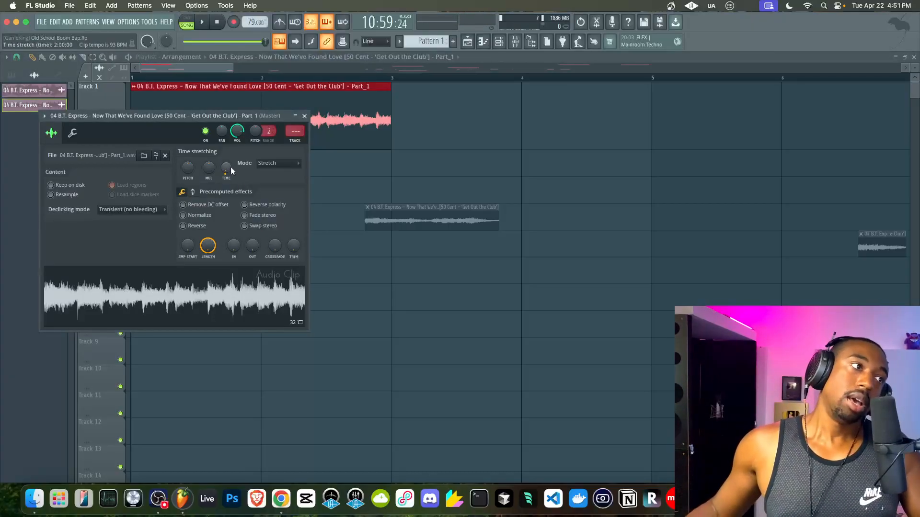
{"action": "mouse_move", "coordinate": [231, 168]}
{"action": "left_mouse_down"}
{"action": "mouse_move", "coordinate": [230, 151]}
{"action": "mouse_move", "coordinate": [231, 168]}
{"action": "left_mouse_up"}
{"action": "left_click", "coordinate": [304, 116]}
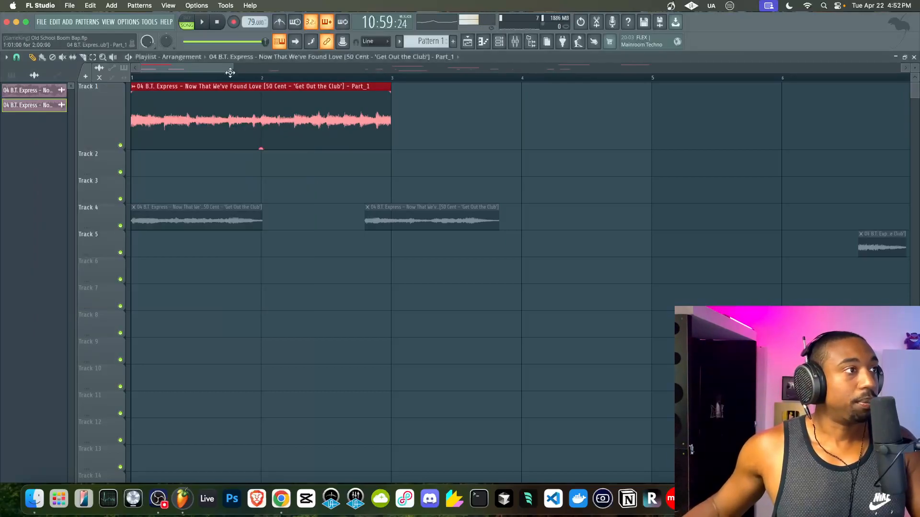
{"action": "double_click", "coordinate": [192, 93]}
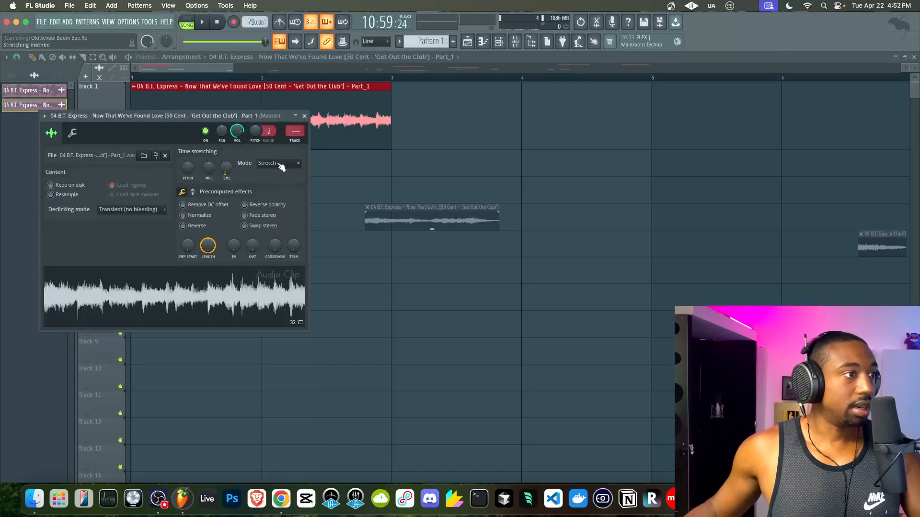
{"action": "key", "text": "Escape"}
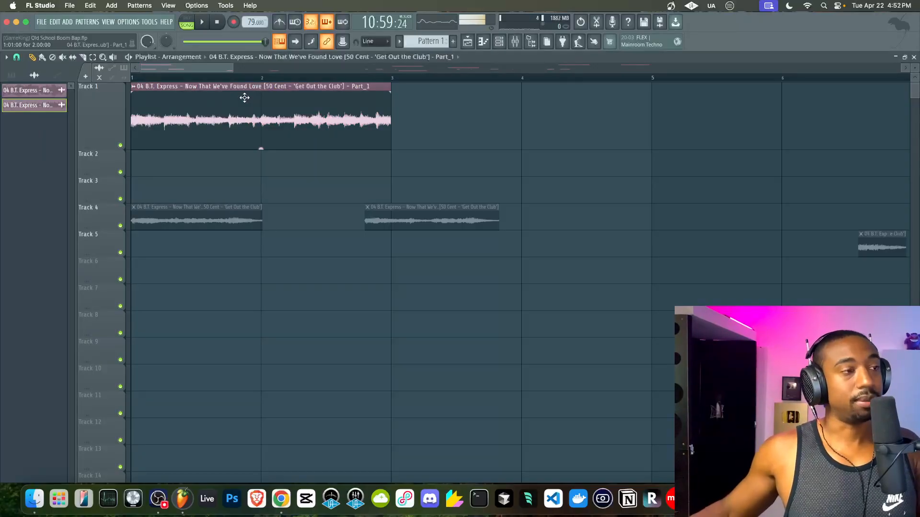
- Play the arrangement to hear the Stretch version of Part_1
{"action": "scroll", "coordinate": [245, 98], "scroll_direction": "down", "scroll_amount": 5}
{"action": "key", "text": "space"}
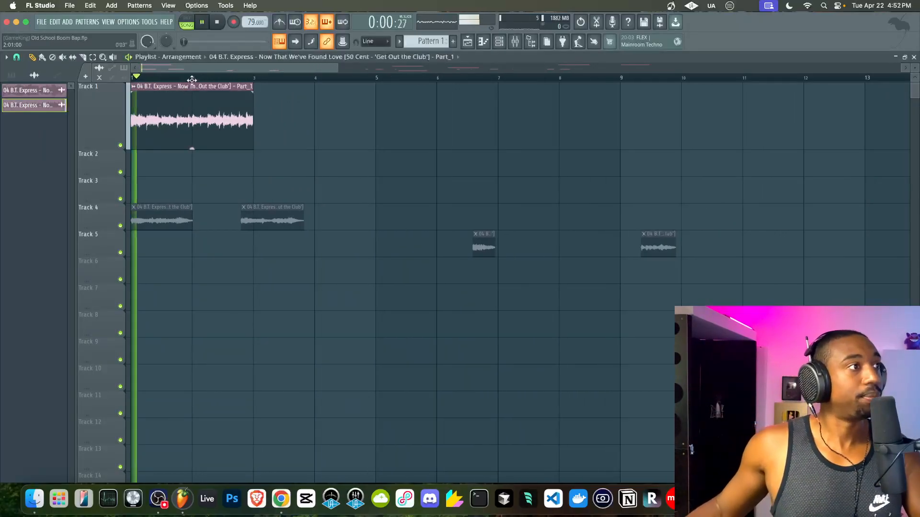
{"action": "scroll", "coordinate": [254, 96], "scroll_direction": "down", "scroll_amount": 2}
{"action": "key", "text": "space"}
- Switch Part_1 to Resample mode and play it for comparison
{"action": "double_click", "coordinate": [203, 101]}
{"action": "left_click", "coordinate": [272, 164]}
{"action": "left_click", "coordinate": [272, 181]}
{"action": "key", "text": "space"}
{"action": "mouse_move", "coordinate": [253, 23]}
{"action": "left_mouse_down"}
{"action": "mouse_move", "coordinate": [252, 8]}
{"action": "mouse_move", "coordinate": [250, 39]}
{"action": "left_mouse_up"}
{"action": "key", "text": "space"}
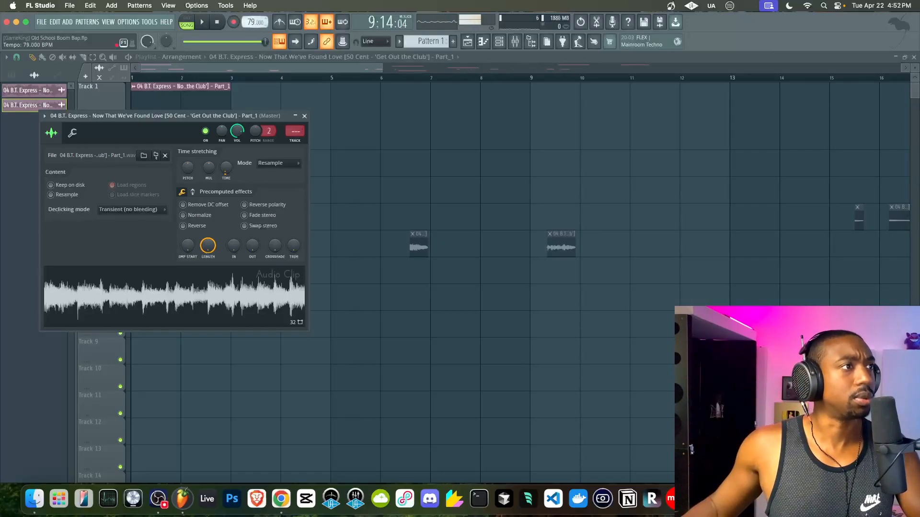
- Switch Part_1 back to Stretch mode and adjust the tempo toward 77 BPM
{"action": "left_click", "coordinate": [266, 162]}
{"action": "left_click", "coordinate": [276, 191]}
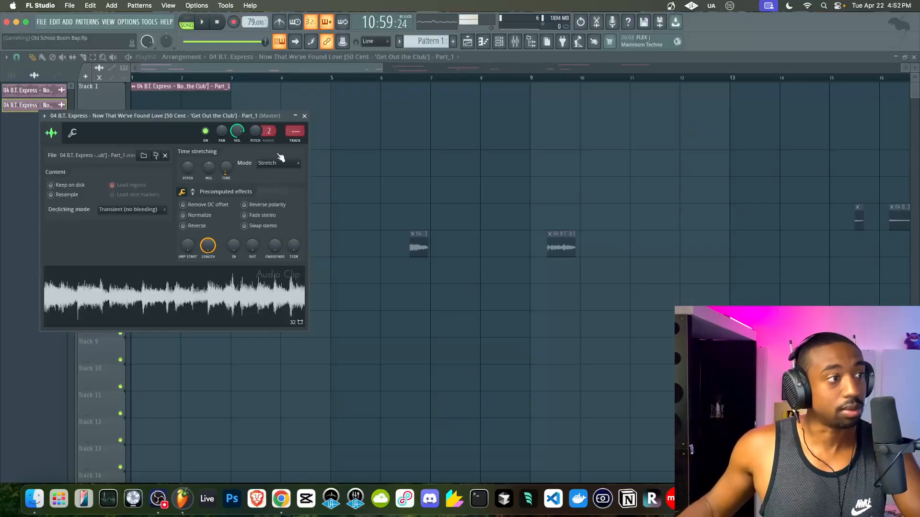
{"action": "key", "text": "space"}
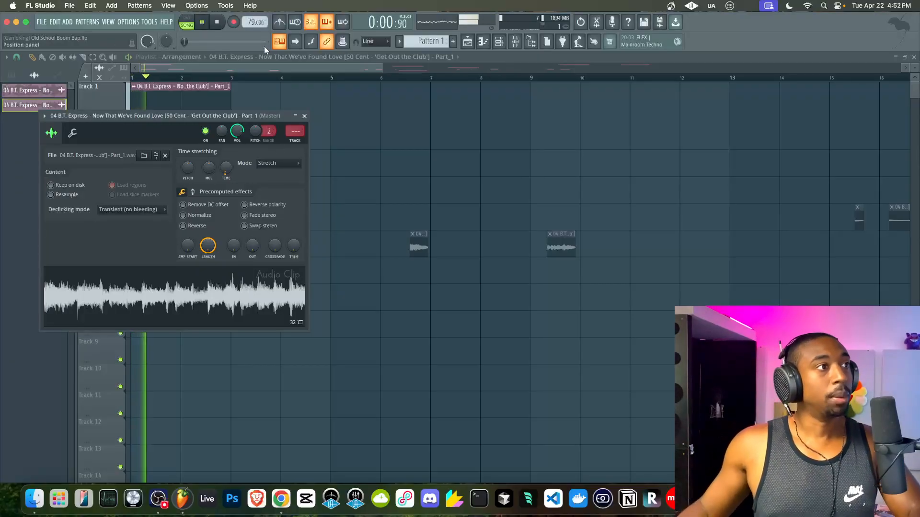
{"action": "right_click", "coordinate": [252, 25]}
{"action": "left_click", "coordinate": [252, 24]}
{"action": "key", "text": "space"}
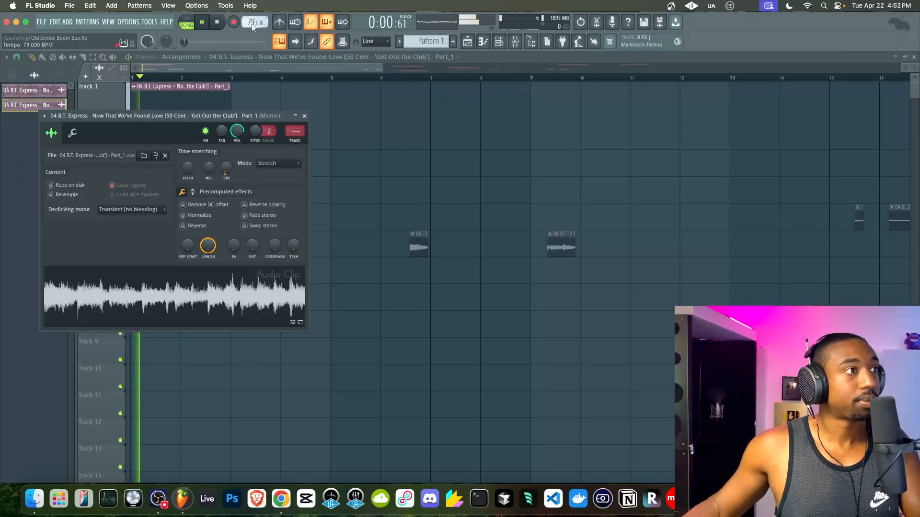
{"action": "key", "text": "space"}
{"action": "left_click_drag", "start_coordinate": [251, 24], "coordinate": [253, 27]}
- Drag the two far-off Track 1 clips back near the start of the arrangement
{"action": "left_click", "coordinate": [305, 116]}
{"action": "key", "text": "space"}
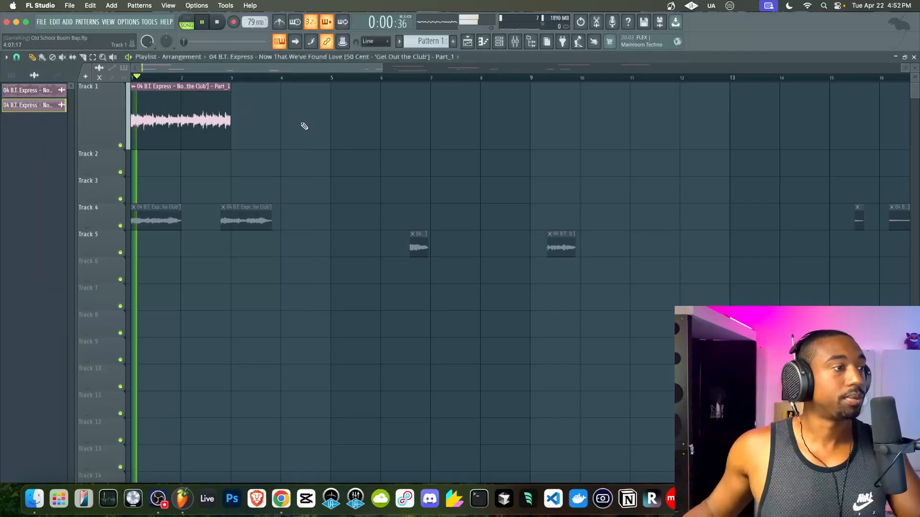
{"action": "scroll", "coordinate": [302, 126], "scroll_direction": "down", "scroll_amount": 3}
{"action": "key", "text": "space"}
{"action": "left_click_drag", "start_coordinate": [756, 115], "coordinate": [219, 115]}
{"action": "left_click_drag", "start_coordinate": [843, 122], "coordinate": [267, 108]}
- Select both clips, snap them to the grid, and place them right after Part_1 at bar 3
{"action": "scroll", "coordinate": [205, 126], "scroll_direction": "up", "scroll_amount": 5}
{"action": "left_click_drag", "start_coordinate": [447, 120], "coordinate": [204, 118]}
{"action": "key", "text": "shift+q"}
{"action": "scroll", "coordinate": [223, 140], "scroll_direction": "up", "scroll_amount": 4}
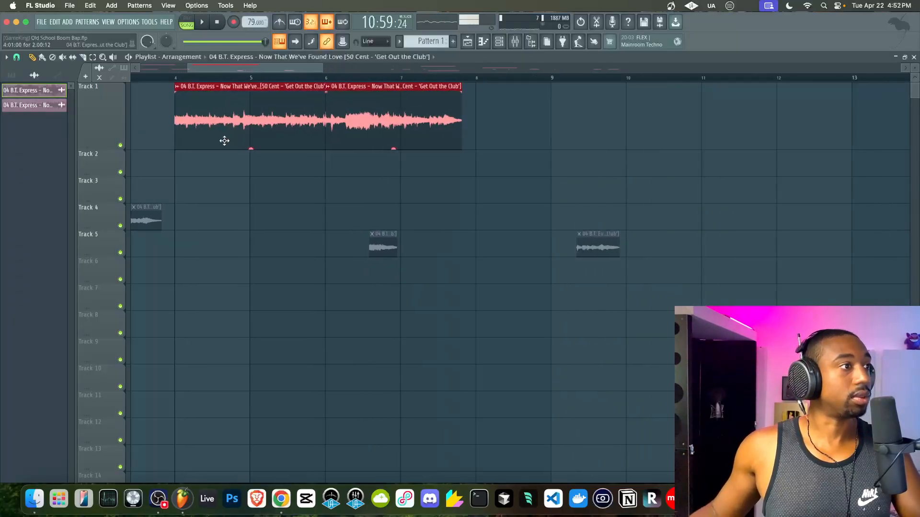
{"action": "scroll", "coordinate": [250, 148], "scroll_direction": "left", "scroll_amount": 5}
{"action": "scroll", "coordinate": [405, 133], "scroll_direction": "down", "scroll_amount": 2}
{"action": "left_click_drag", "start_coordinate": [405, 133], "coordinate": [333, 128]}
{"action": "left_click", "coordinate": [320, 178]}
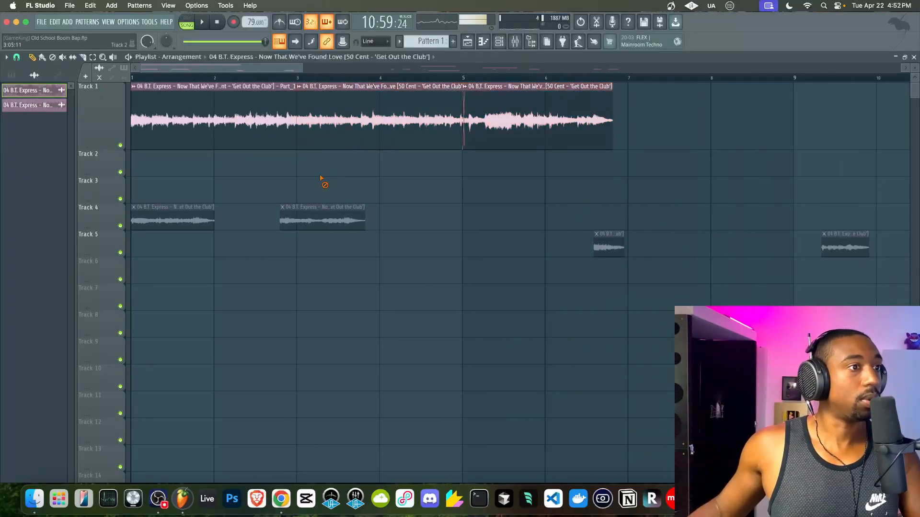
- Try Stretch mode on a clip, then undo and redo to keep the clips at bar 3
{"action": "double_click", "coordinate": [330, 111]}
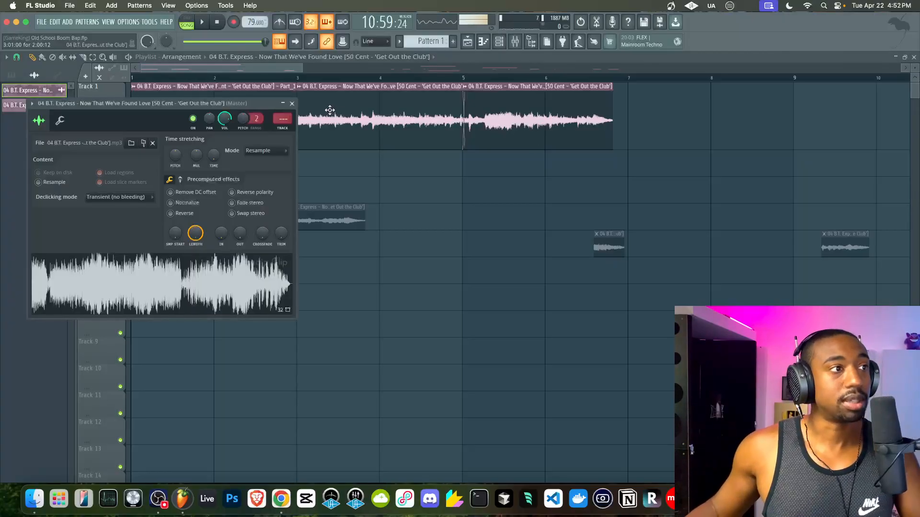
{"action": "left_click", "coordinate": [266, 150]}
{"action": "left_click", "coordinate": [261, 179]}
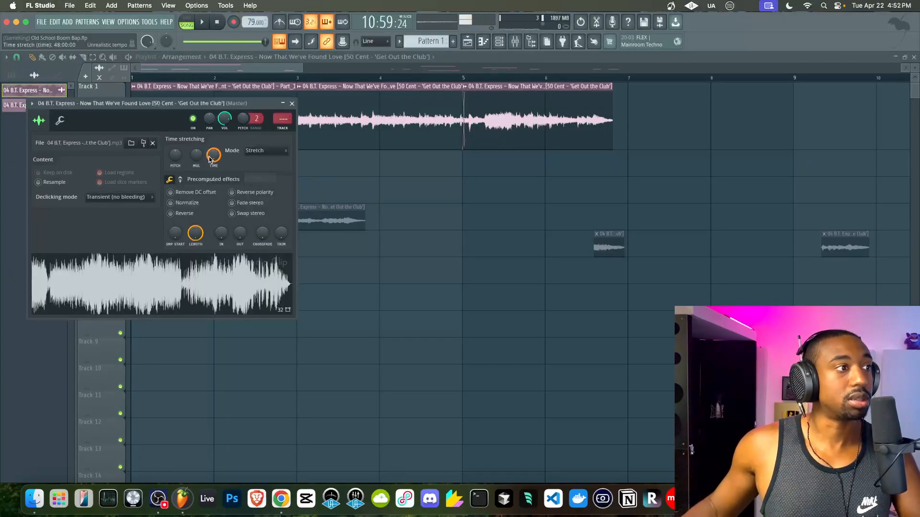
{"action": "left_click", "coordinate": [292, 104]}
{"action": "key", "text": "super+z"}
{"action": "key", "text": "super+z"}
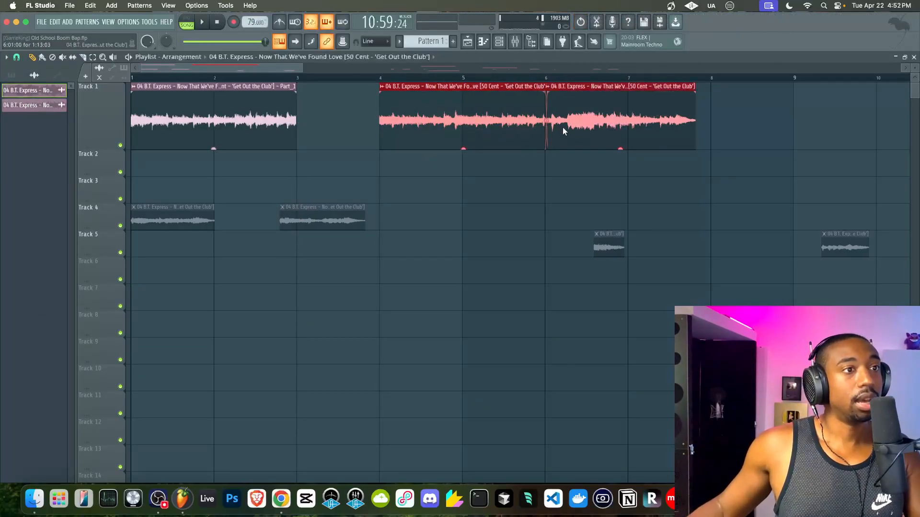
{"action": "key", "text": "super+shift+z"}
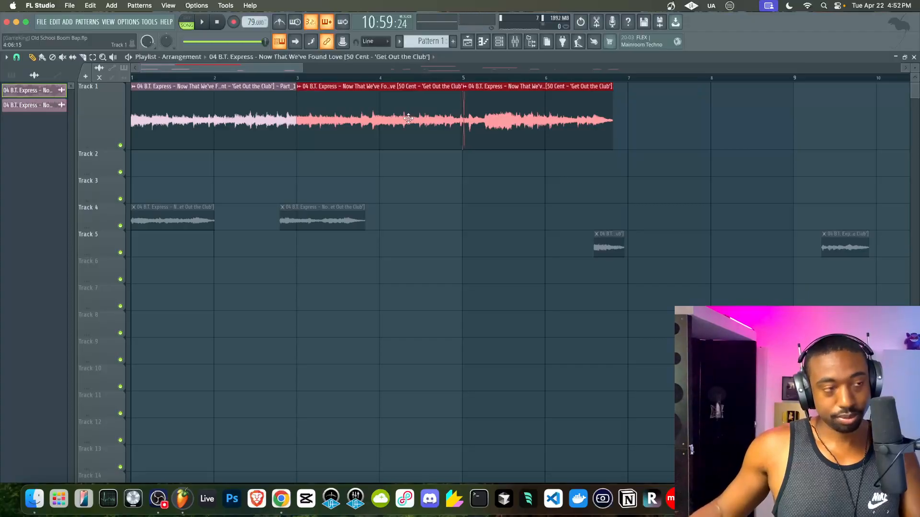
{"action": "left_click", "coordinate": [402, 197], "text": "super"}
- Make the second and third Track 1 clips unique as Part_2 and Part_3
{"action": "left_click", "coordinate": [300, 89]}
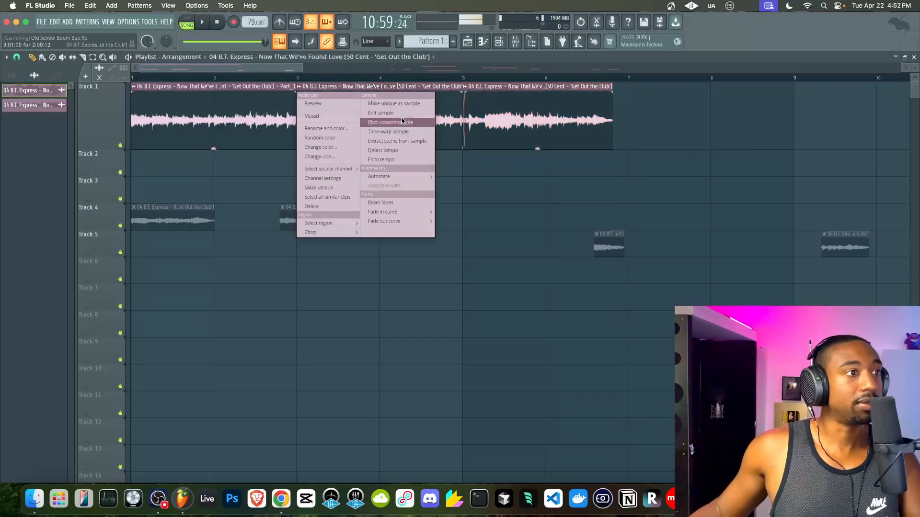
{"action": "left_click", "coordinate": [397, 103]}
{"action": "left_click", "coordinate": [470, 90]}
{"action": "left_click", "coordinate": [556, 103]}
- Set Part_2 to Stretch mode and stretch it to a preset length
{"action": "left_click", "coordinate": [303, 117]}
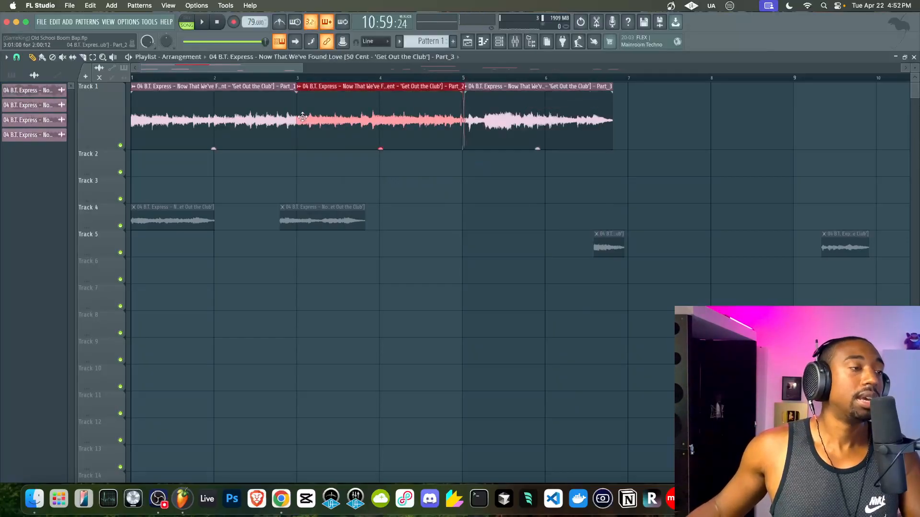
{"action": "double_click", "coordinate": [326, 117]}
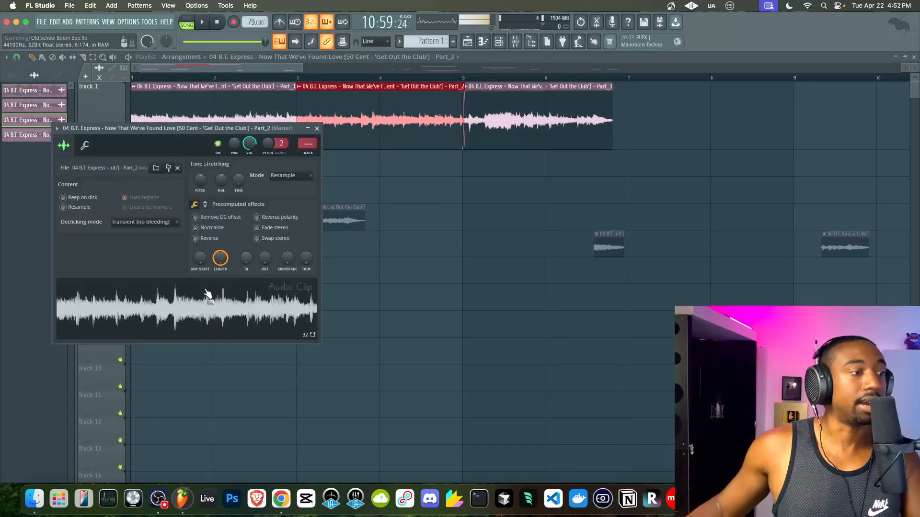
{"action": "left_click", "coordinate": [317, 128]}
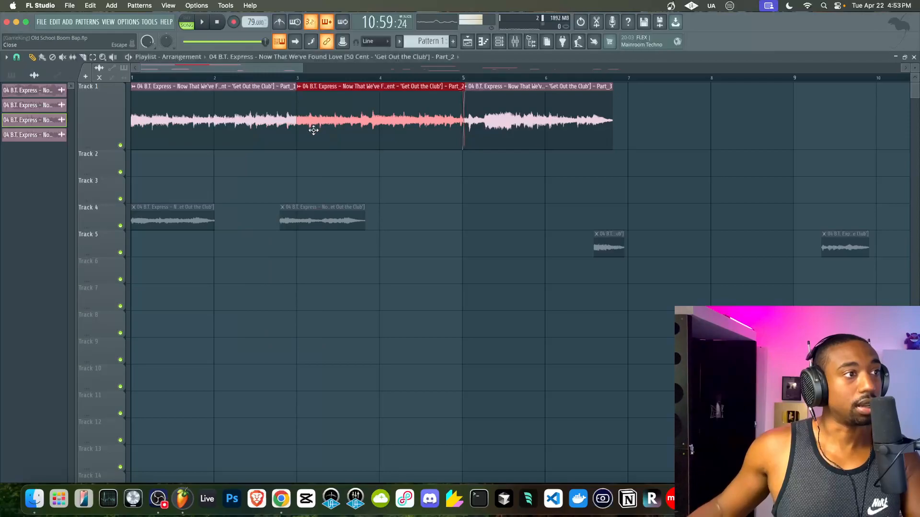
{"action": "double_click", "coordinate": [321, 93]}
{"action": "left_click", "coordinate": [290, 174]}
{"action": "left_click", "coordinate": [277, 200]}
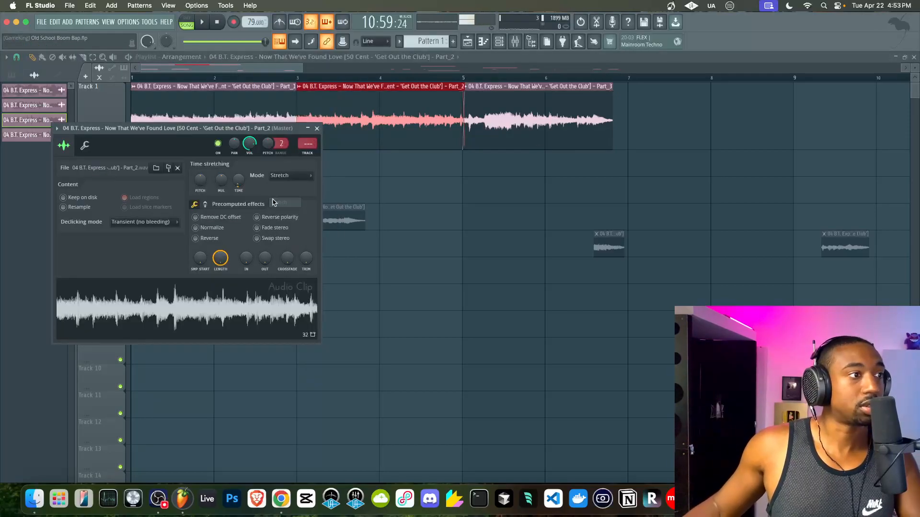
{"action": "right_click", "coordinate": [243, 182]}
{"action": "left_click", "coordinate": [295, 219]}
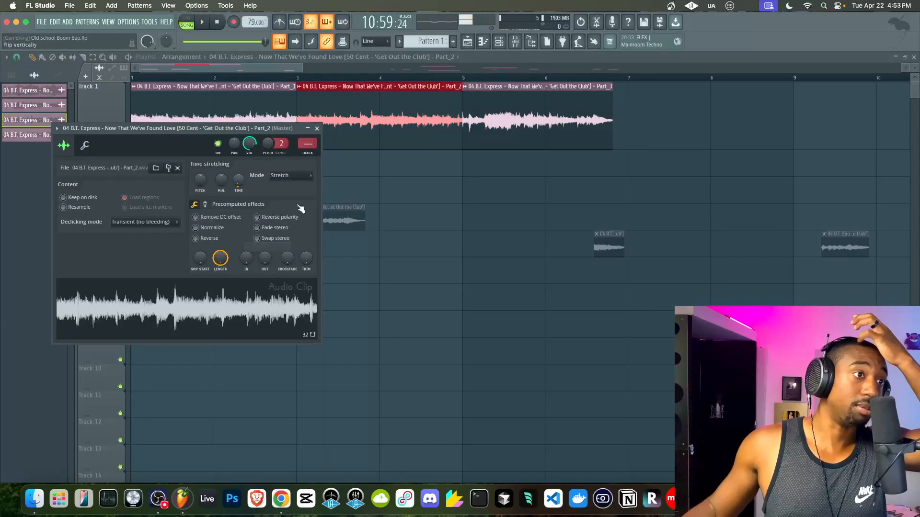
{"action": "left_click", "coordinate": [316, 128]}
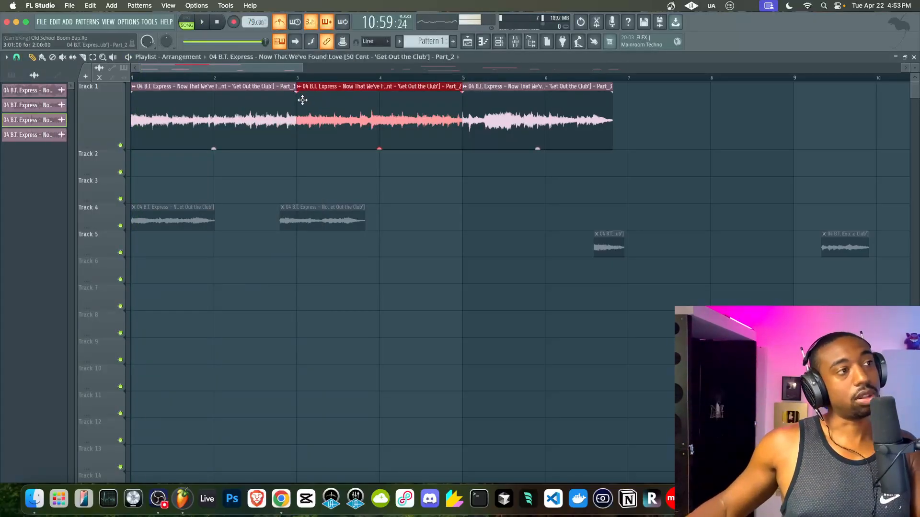
- Set Part_3 to Stretch mode and stretch it to 2 bars
{"action": "key", "text": "space"}
{"action": "double_click", "coordinate": [481, 119]}
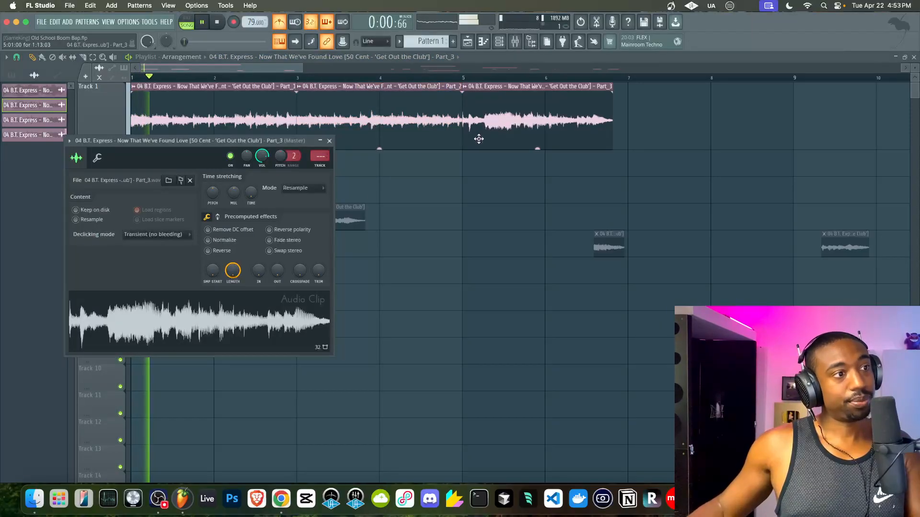
{"action": "left_click", "coordinate": [300, 189]}
{"action": "left_click", "coordinate": [296, 217]}
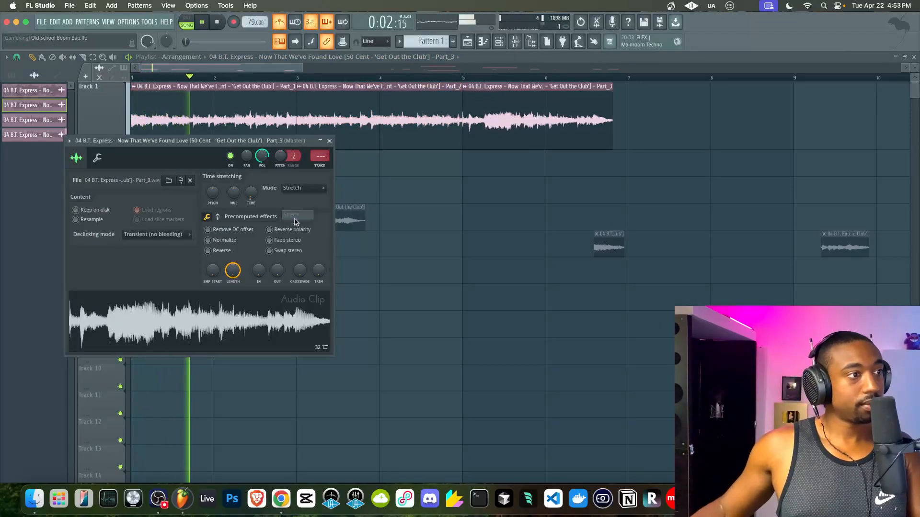
{"action": "right_click", "coordinate": [251, 193]}
{"action": "left_click", "coordinate": [274, 261]}
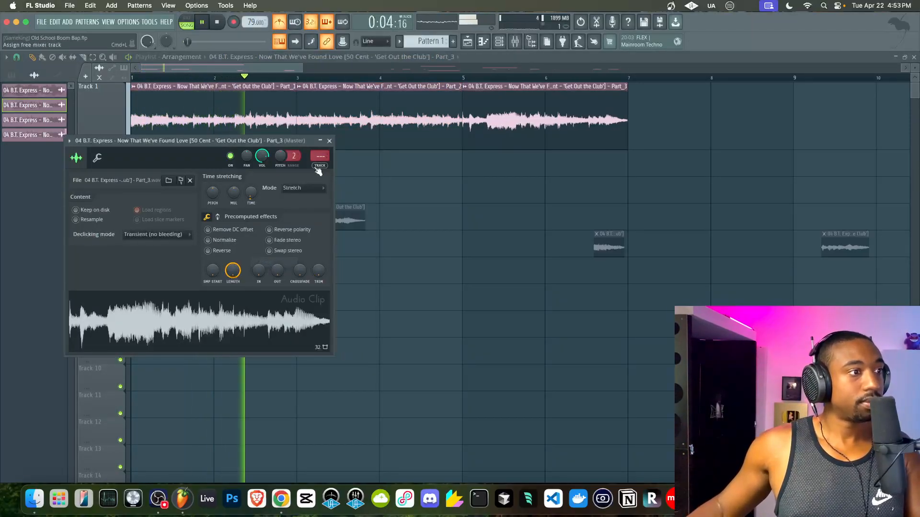
{"action": "left_click", "coordinate": [330, 141]}
{"action": "key", "text": "space"}
{"action": "left_click", "coordinate": [243, 79]}
- Play the arrangement from bar 2 to audition the chops
{"action": "key", "text": "space"}
{"action": "scroll", "coordinate": [271, 158], "scroll_direction": "up", "scroll_amount": 4}
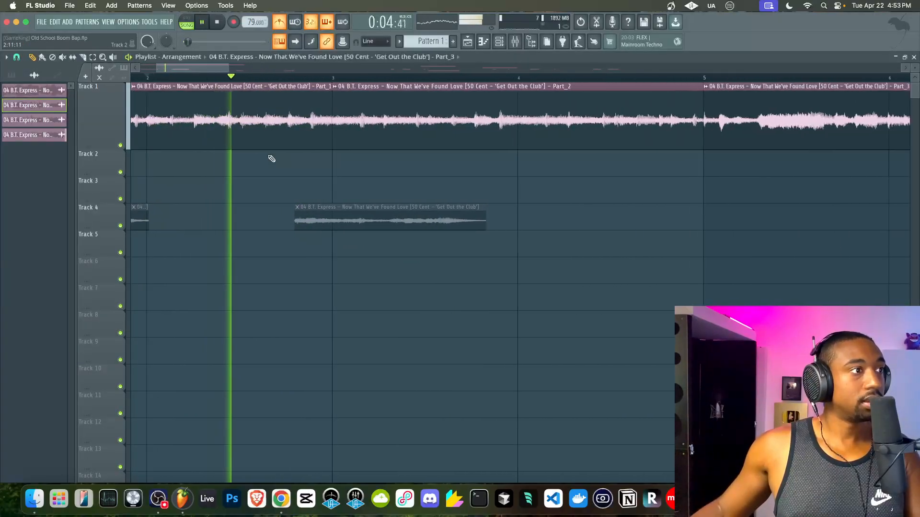
{"action": "scroll", "coordinate": [271, 159], "scroll_direction": "down", "scroll_amount": 5}
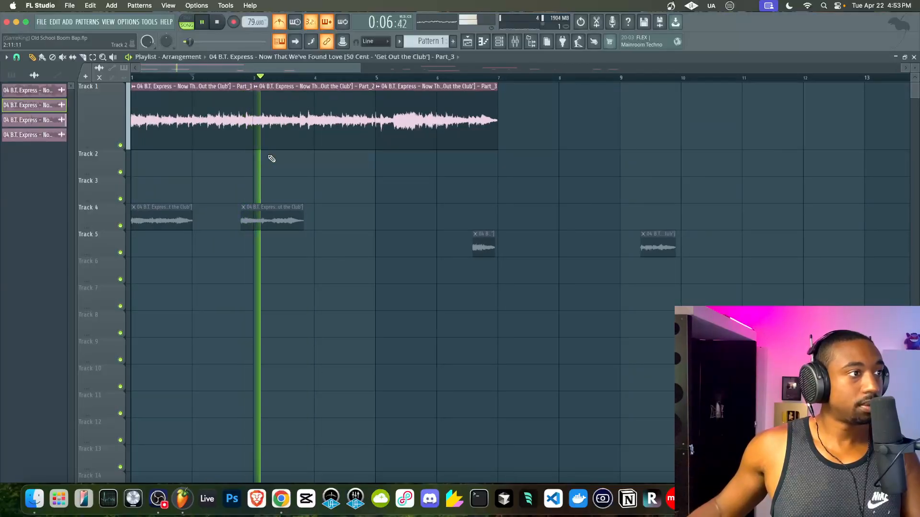
{"action": "key", "text": "space"}
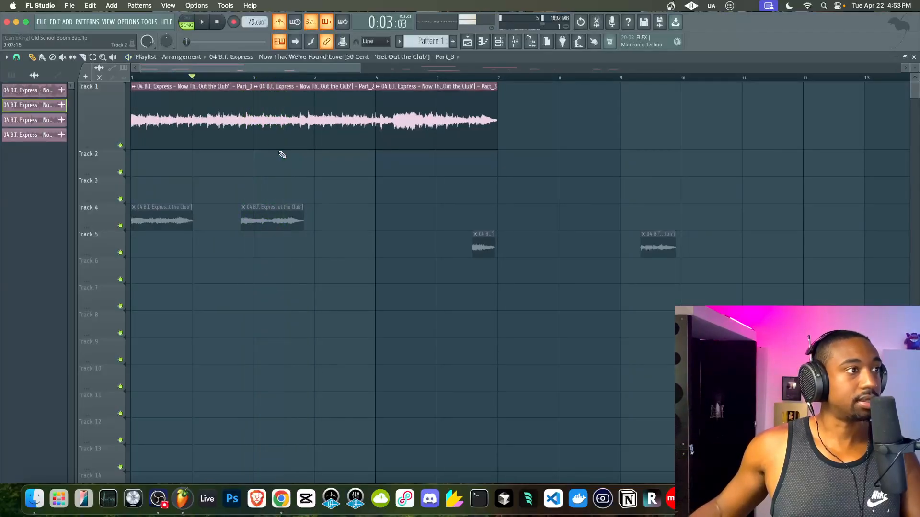
{"action": "scroll", "coordinate": [238, 111], "scroll_direction": "up", "scroll_amount": 3}
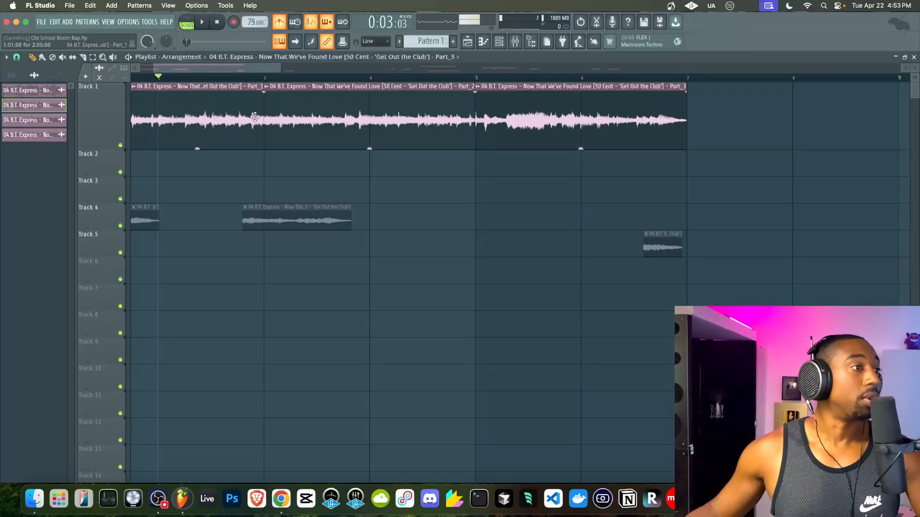
{"action": "scroll", "coordinate": [233, 111], "scroll_direction": "left", "scroll_amount": 2}
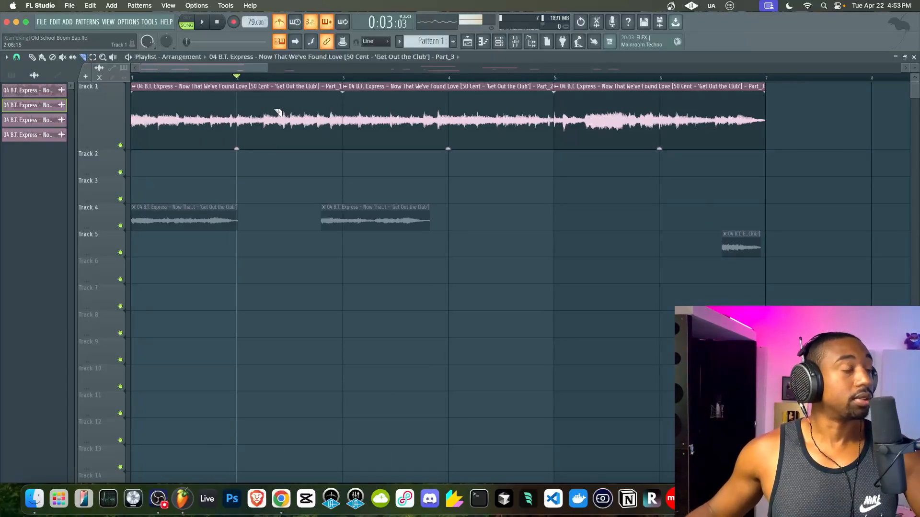
{"action": "key", "text": "space"}
{"action": "scroll", "coordinate": [302, 127], "scroll_direction": "up", "scroll_amount": 4}
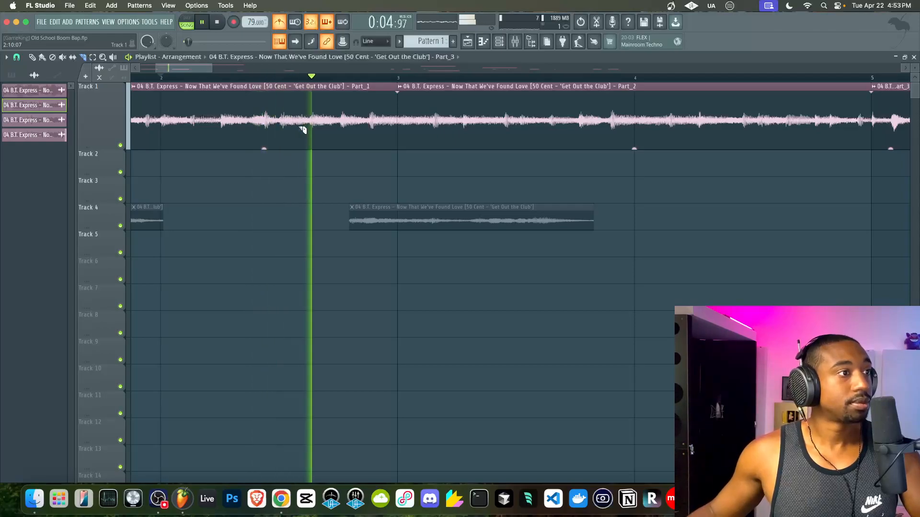
{"action": "scroll", "coordinate": [408, 144], "scroll_direction": "down", "scroll_amount": 1}
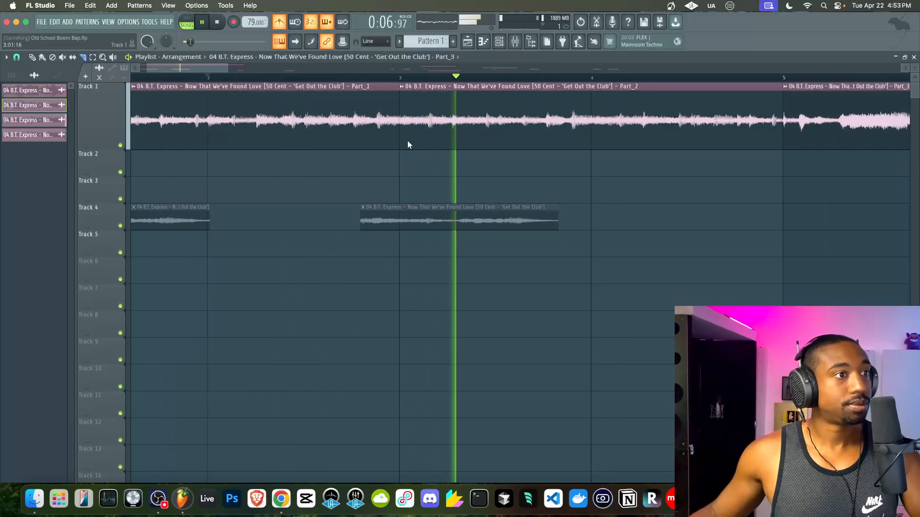
{"action": "scroll", "coordinate": [408, 144], "scroll_direction": "down", "scroll_amount": 3}
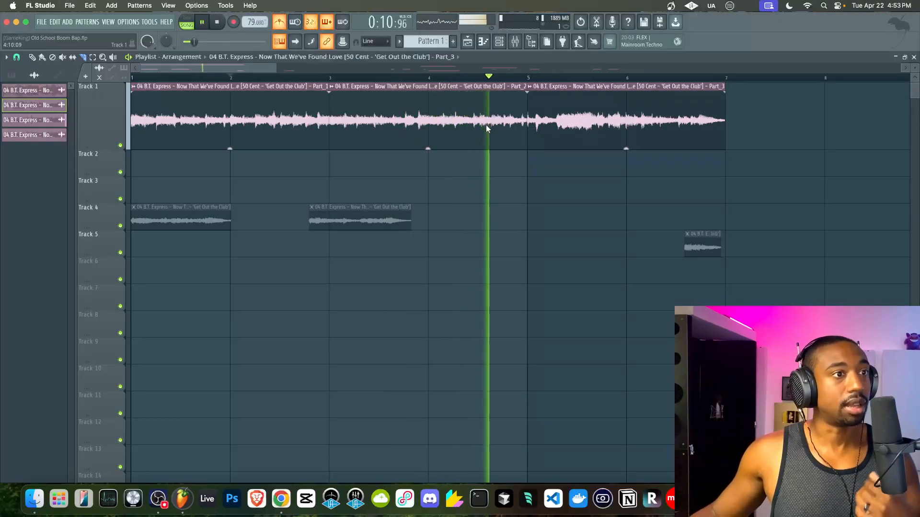
- With the Slip tool, move Part_3 later so it starts at bar 7
{"action": "left_click", "coordinate": [74, 60]}
{"action": "key", "text": "space"}
{"action": "left_click", "coordinate": [571, 95], "text": "super"}
{"action": "scroll", "coordinate": [555, 135], "scroll_direction": "down", "scroll_amount": 1}
{"action": "scroll", "coordinate": [555, 135], "scroll_direction": "down", "scroll_amount": 1}
{"action": "left_click_drag", "start_coordinate": [445, 97], "coordinate": [616, 118]}
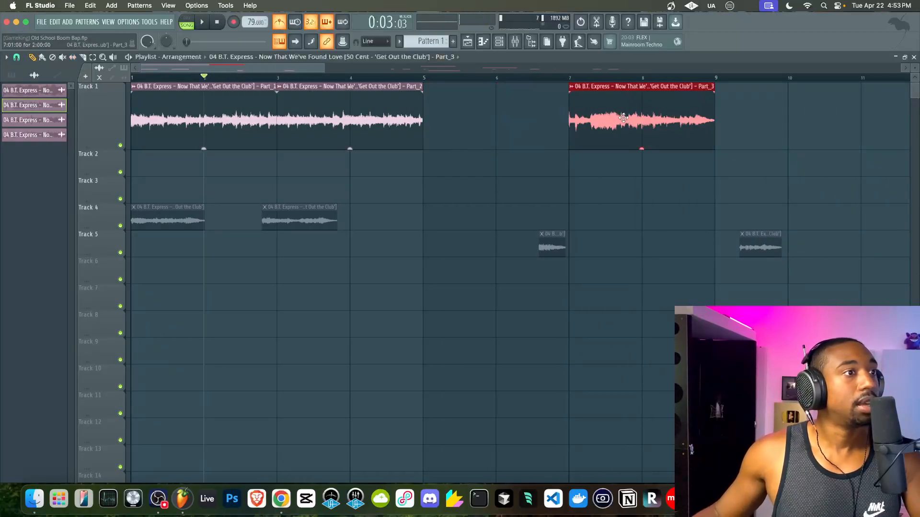
{"action": "left_click", "coordinate": [525, 142], "text": "super"}
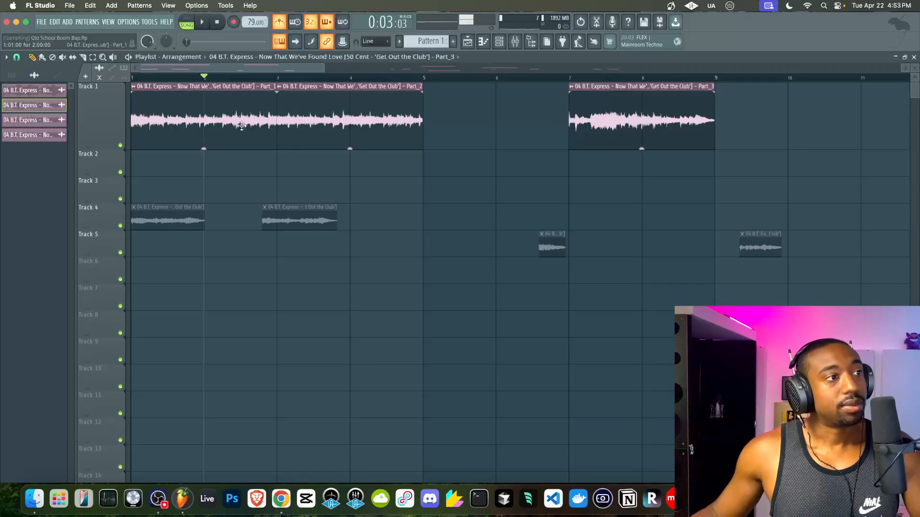
- Play from bar 2 to hear the gap before Part_3
{"action": "scroll", "coordinate": [180, 99], "scroll_direction": "up", "scroll_amount": 2}
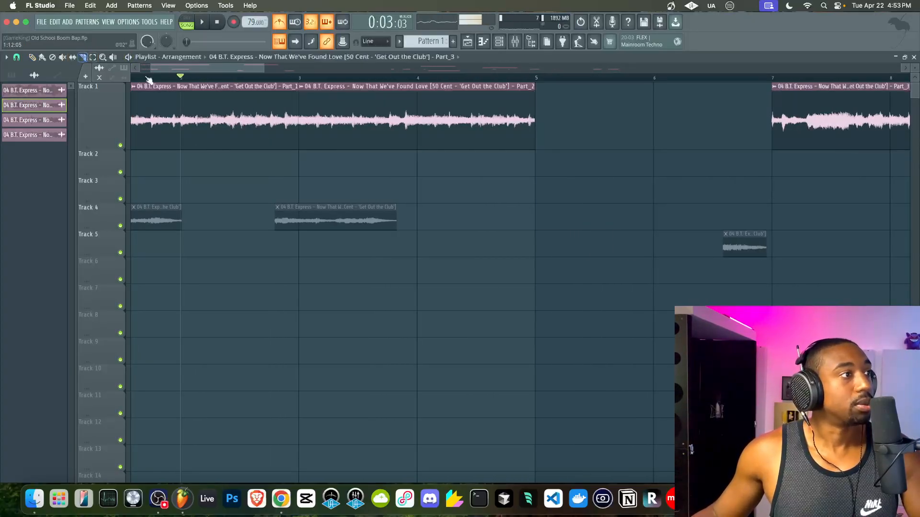
{"action": "scroll", "coordinate": [148, 79], "scroll_direction": "left", "scroll_amount": 3}
{"action": "key", "text": "space"}
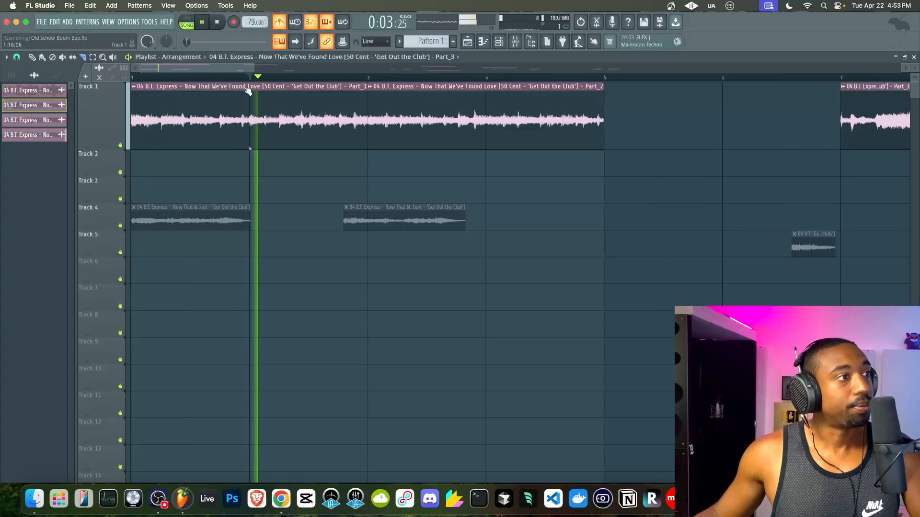
{"action": "scroll", "coordinate": [302, 102], "scroll_direction": "up", "scroll_amount": 2}
{"action": "key", "text": "space"}
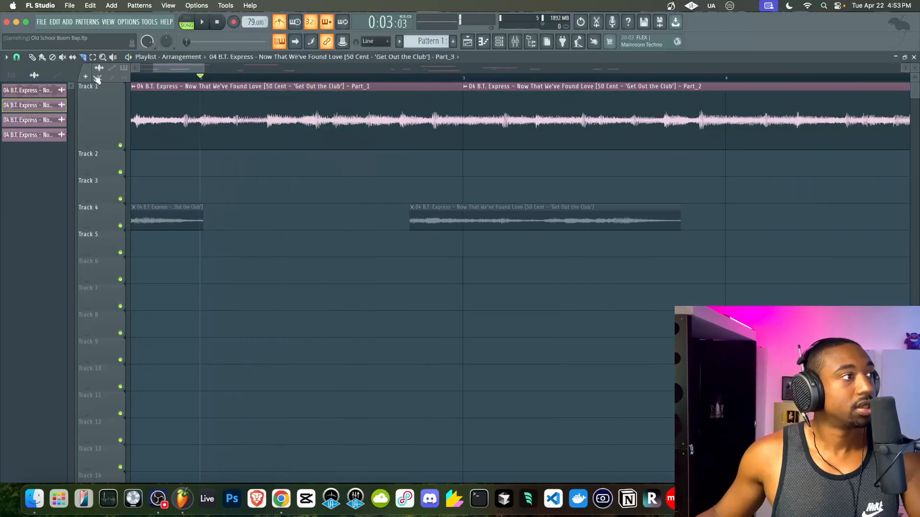
- Set the grid snap to 1/4 beat and play the Track 1 sample
{"action": "left_click", "coordinate": [16, 57]}
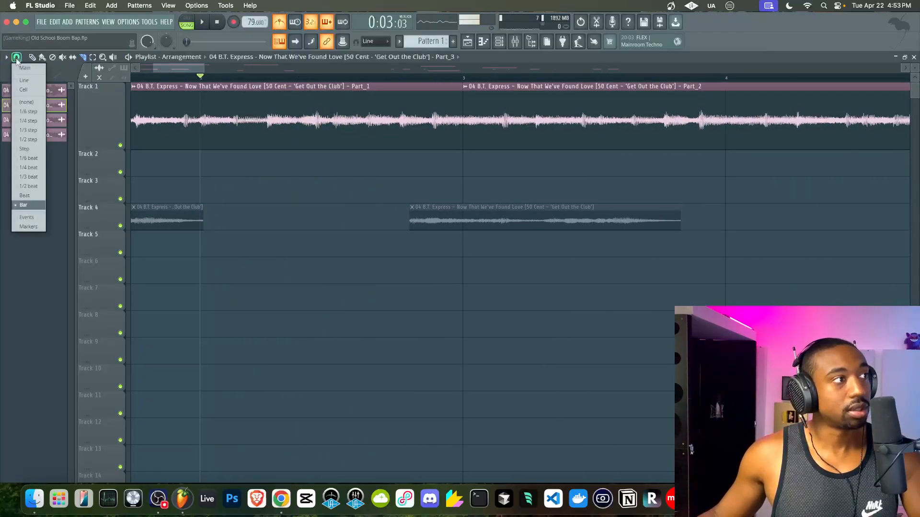
{"action": "left_click", "coordinate": [28, 167]}
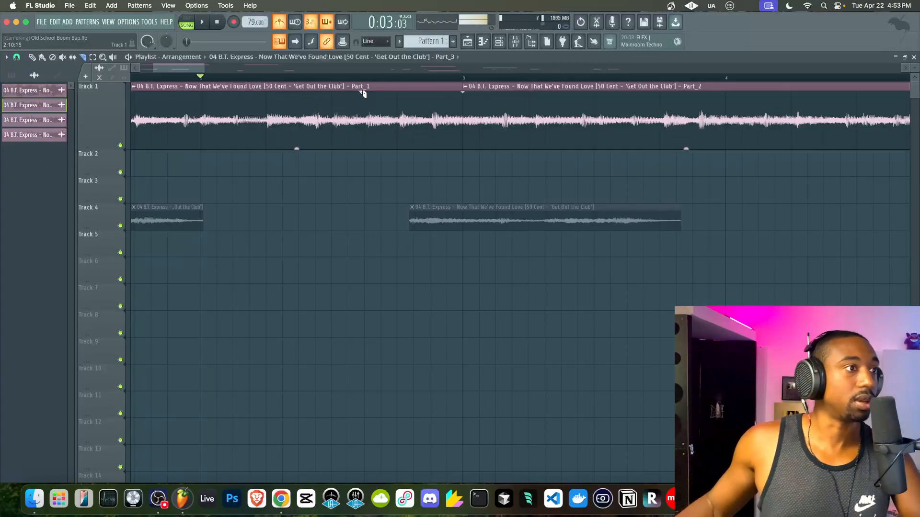
{"action": "key", "text": "space"}
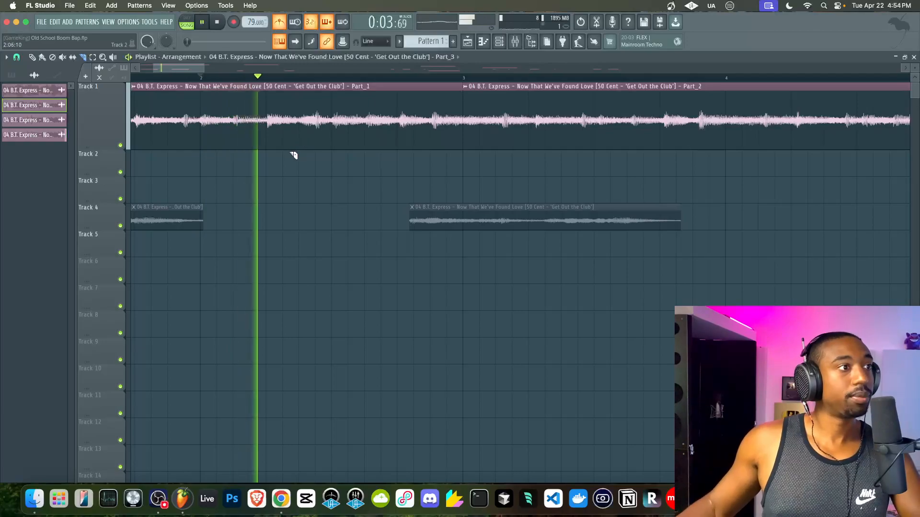
{"action": "scroll", "coordinate": [271, 139], "scroll_direction": "up", "scroll_amount": 2}
{"action": "key", "text": "space"}
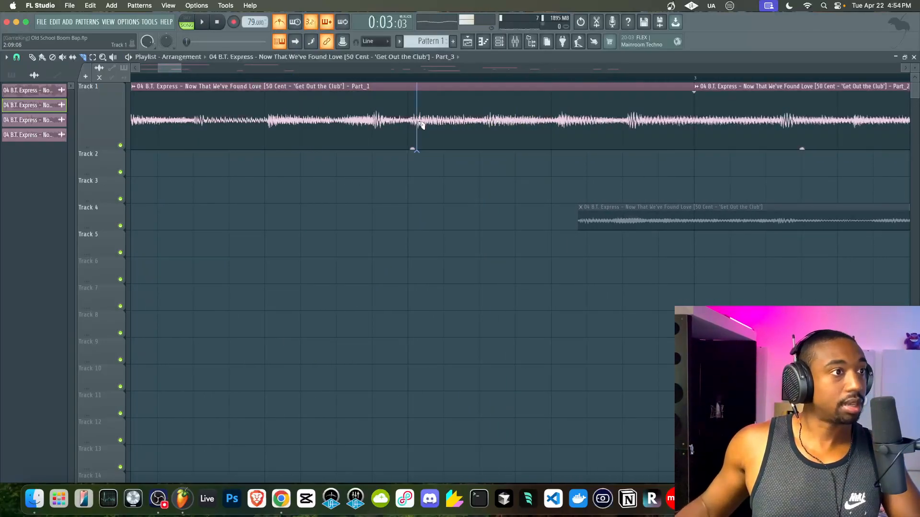
- Slice the Track 1 sample and slip the sliced clip's audio start
{"action": "left_click", "coordinate": [409, 159]}
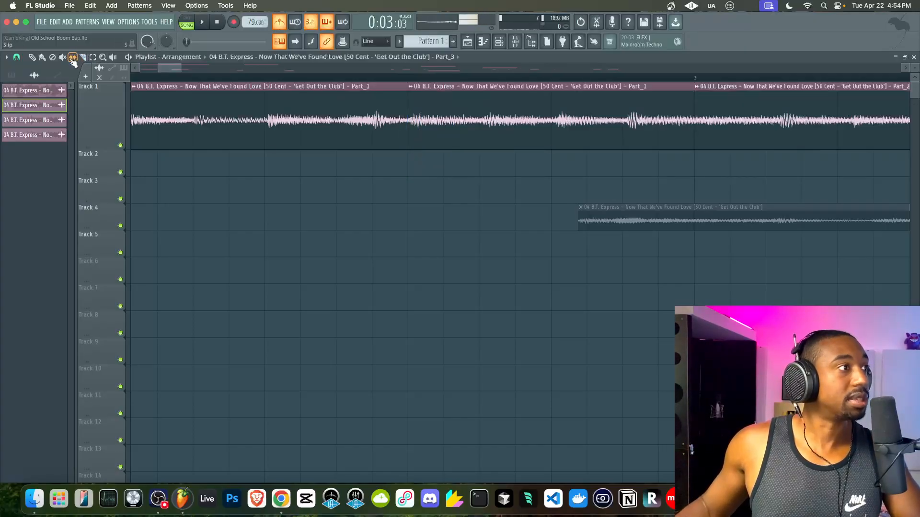
{"action": "scroll", "coordinate": [254, 113], "scroll_direction": "down", "scroll_amount": 3}
{"action": "left_click_drag", "start_coordinate": [446, 171], "coordinate": [541, 113]}
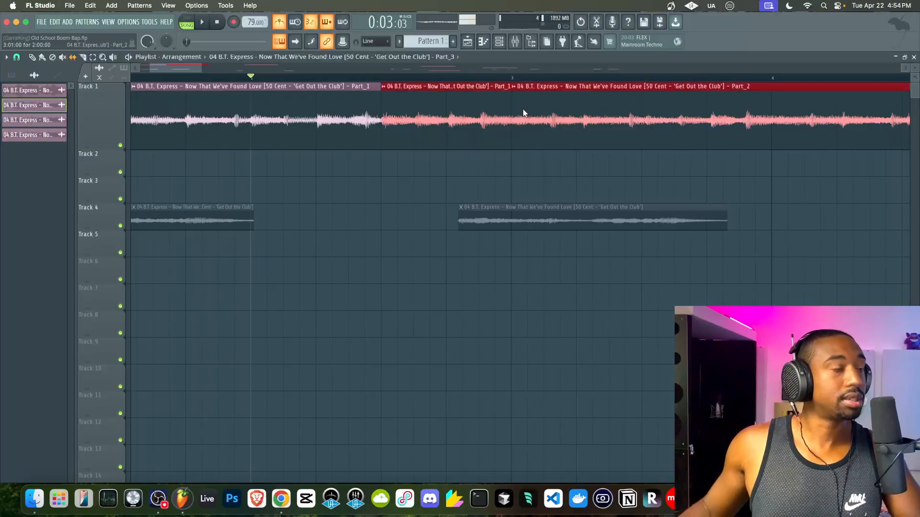
{"action": "scroll", "coordinate": [424, 111], "scroll_direction": "up", "scroll_amount": 5}
{"action": "left_click_drag", "start_coordinate": [387, 125], "coordinate": [380, 128]}
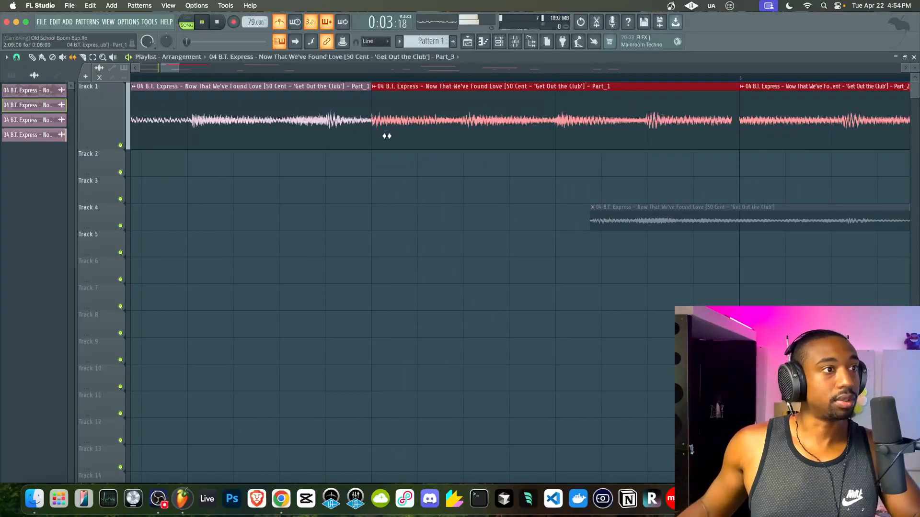
- Play back the re-edited Track 1 clips twice
{"action": "key", "text": "space"}
{"action": "scroll", "coordinate": [383, 130], "scroll_direction": "down", "scroll_amount": 4}
{"action": "scroll", "coordinate": [336, 127], "scroll_direction": "up", "scroll_amount": 4}
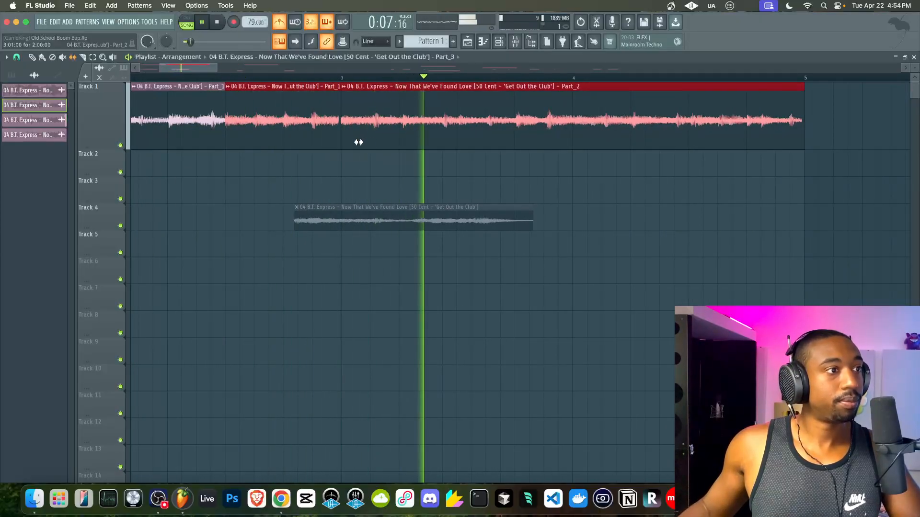
{"action": "scroll", "coordinate": [350, 137], "scroll_direction": "up", "scroll_amount": 4}
{"action": "key", "text": "space"}
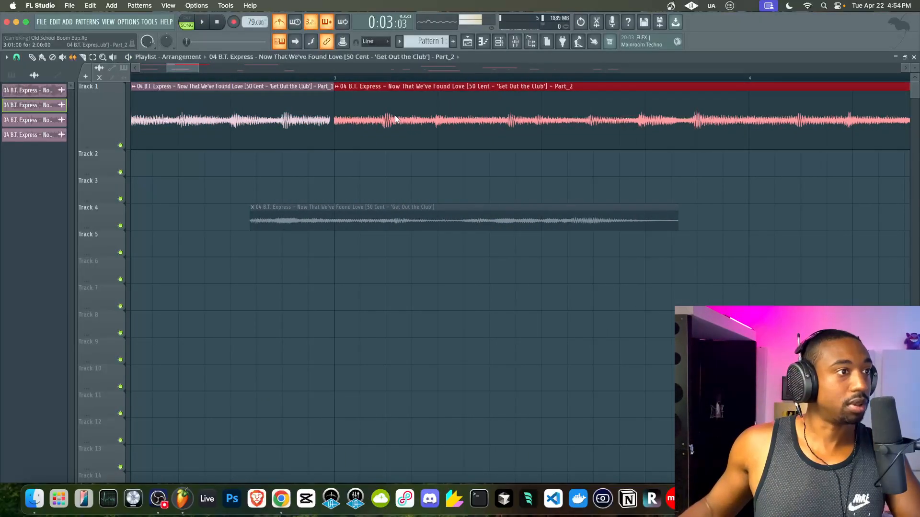
{"action": "key", "text": "space"}
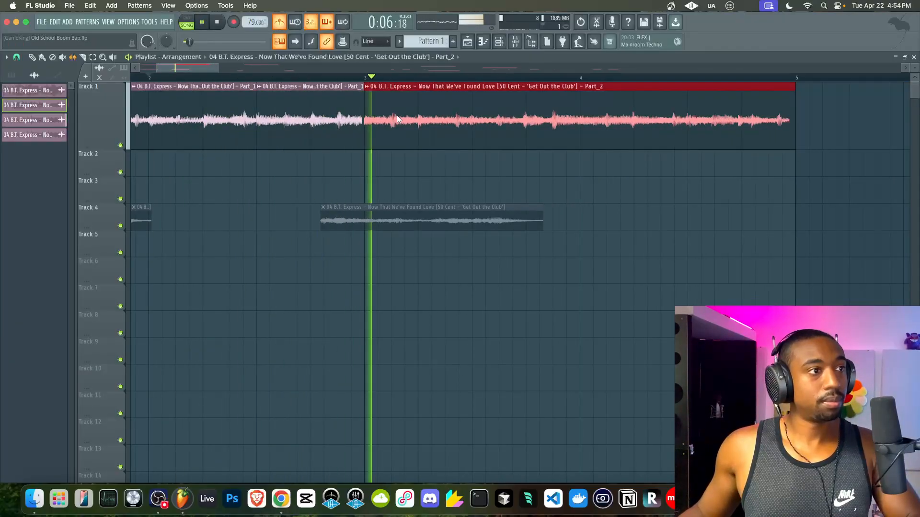
{"action": "scroll", "coordinate": [361, 115], "scroll_direction": "up", "scroll_amount": 3}
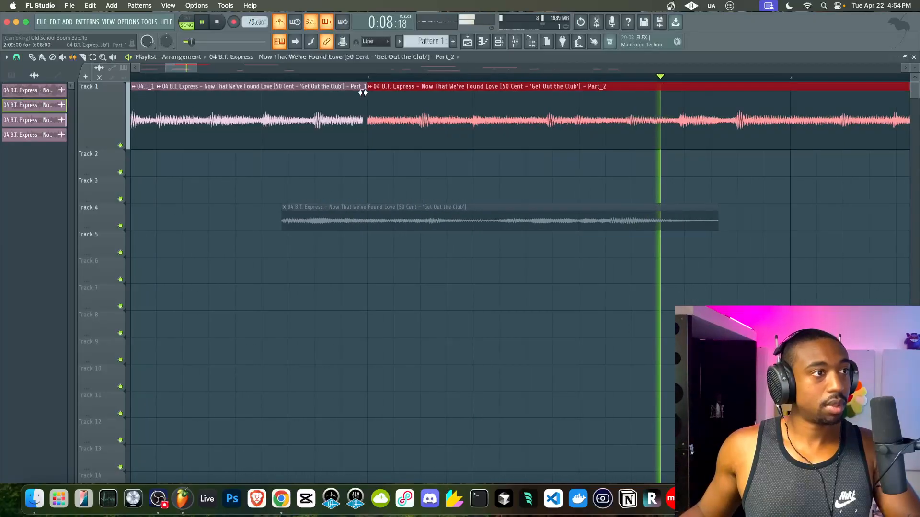
{"action": "key", "text": "space"}
- Slice Part_1 to isolate a middle piece, make it unique as Part_4, and open its settings
{"action": "left_click_drag", "start_coordinate": [368, 96], "coordinate": [381, 100]}
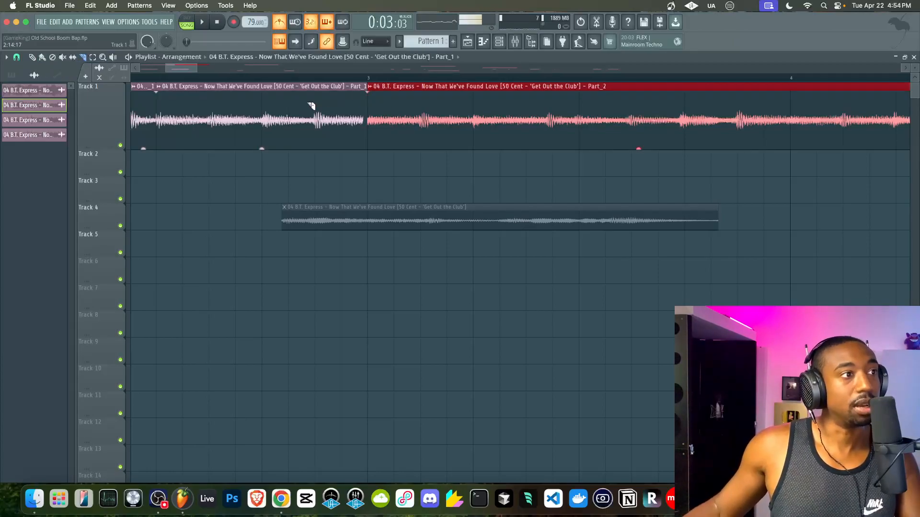
{"action": "scroll", "coordinate": [311, 105], "scroll_direction": "up", "scroll_amount": 2}
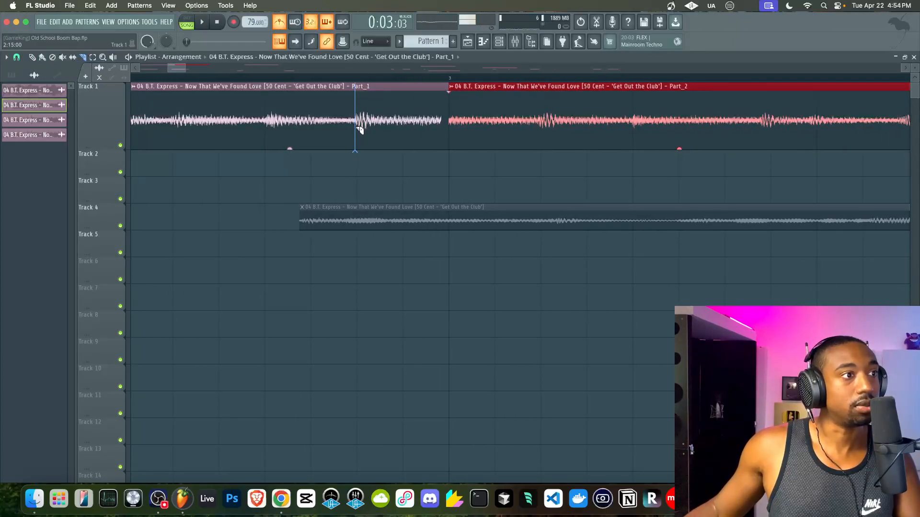
{"action": "left_click", "coordinate": [356, 129]}
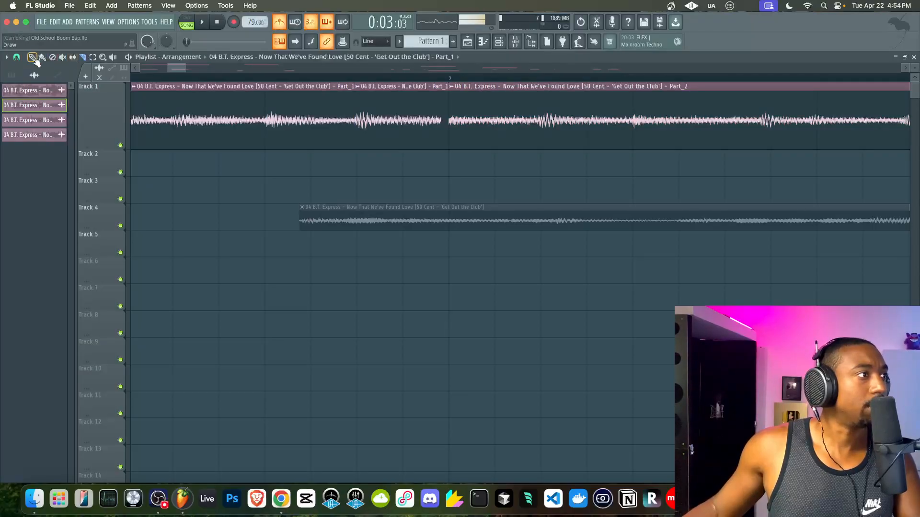
{"action": "left_click", "coordinate": [360, 88]}
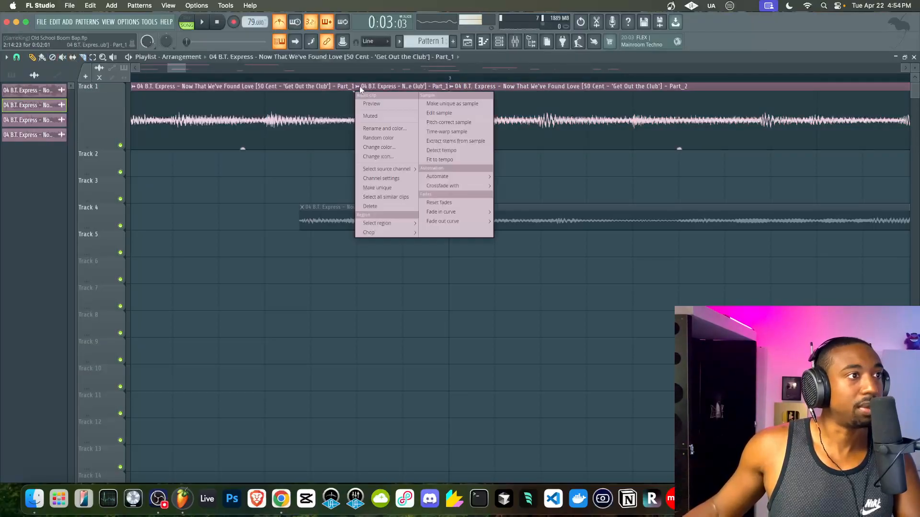
{"action": "left_click", "coordinate": [467, 105]}
{"action": "double_click", "coordinate": [401, 111]}
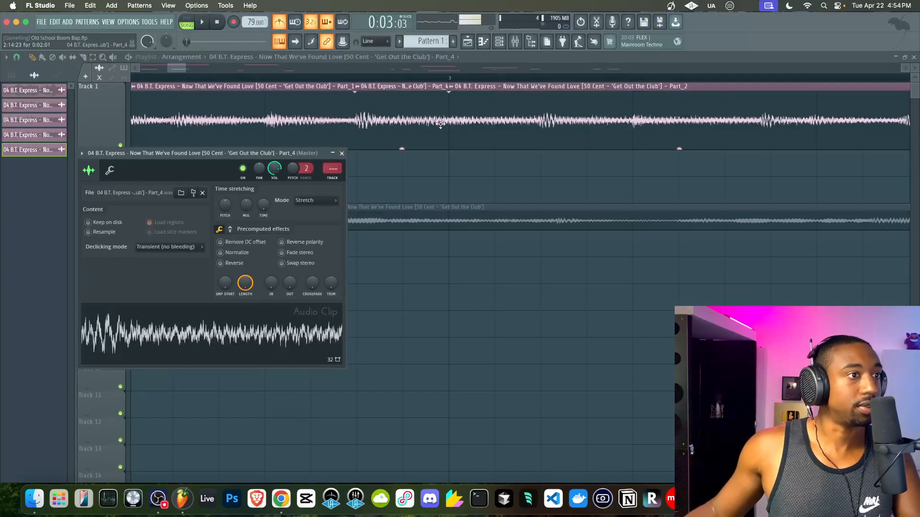
- Audition Part_4, close its settings, and stretch its right edge toward Part_2
{"action": "key", "text": "space"}
{"action": "left_click", "coordinate": [342, 154]}
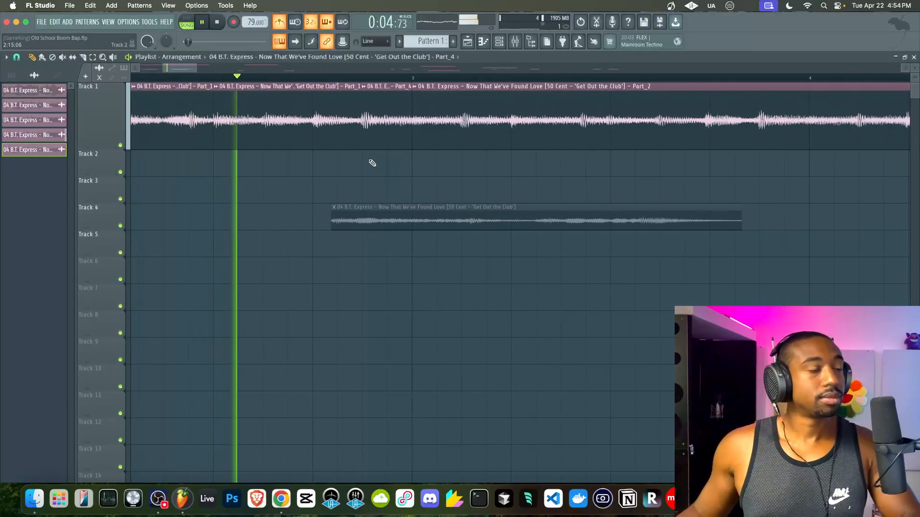
{"action": "key", "text": "space"}
{"action": "double_click", "coordinate": [384, 120]}
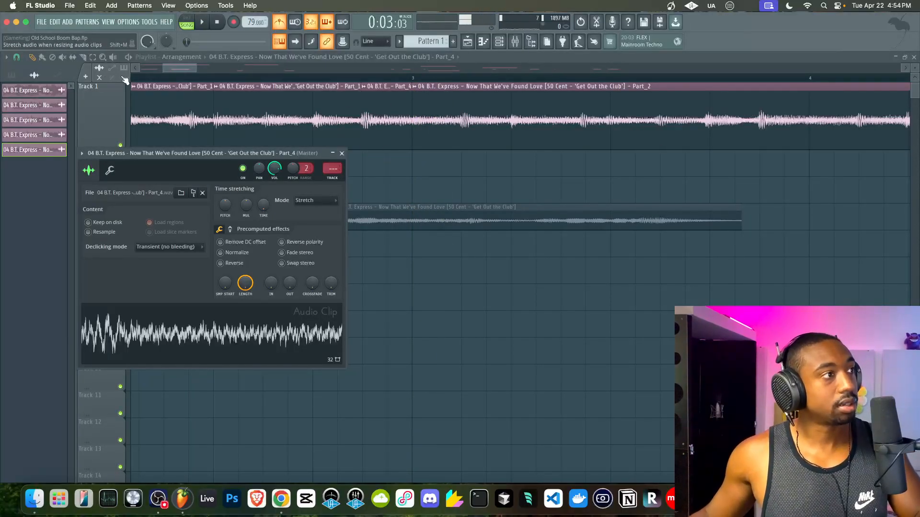
{"action": "left_click", "coordinate": [341, 153]}
{"action": "left_click_drag", "start_coordinate": [411, 128], "coordinate": [415, 146]}
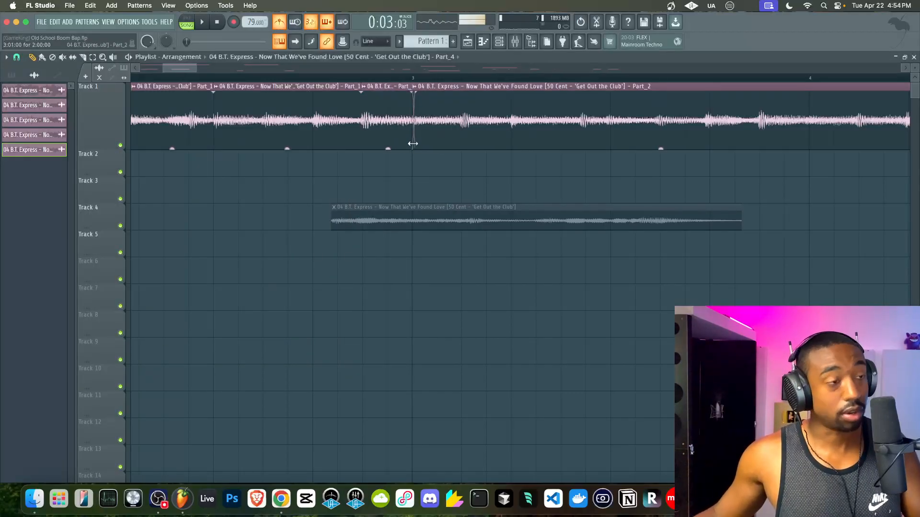
- Play and stop the arrangement a few times to hear the stretched Track 1 clips
{"action": "key", "text": "space"}
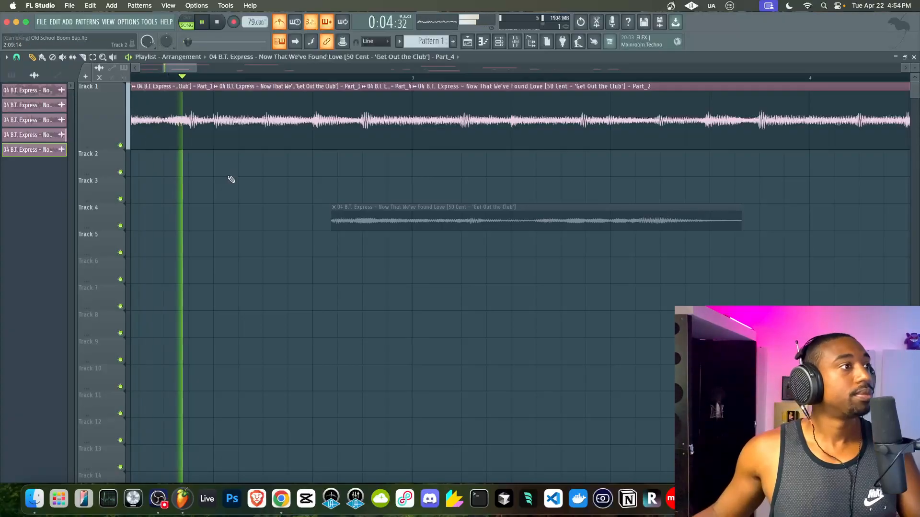
{"action": "scroll", "coordinate": [300, 185], "scroll_direction": "down", "scroll_amount": 2}
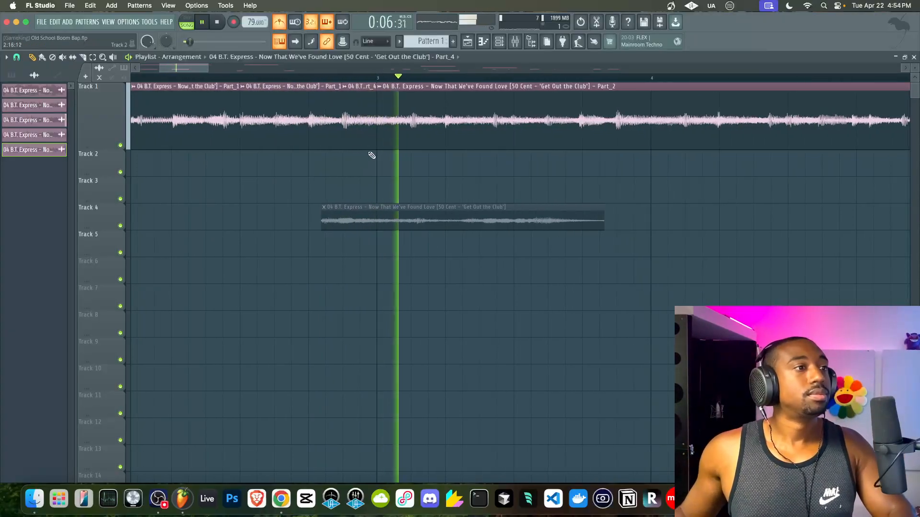
{"action": "scroll", "coordinate": [360, 160], "scroll_direction": "down", "scroll_amount": 3}
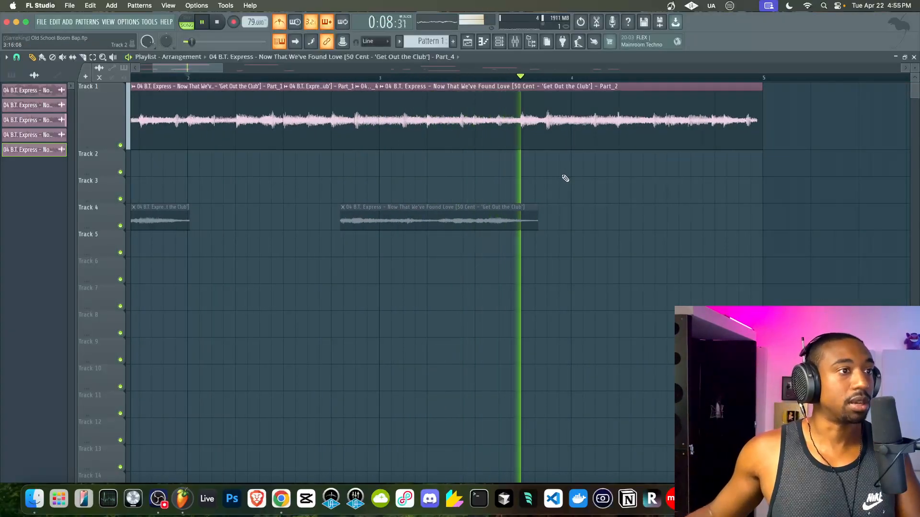
{"action": "scroll", "coordinate": [486, 147], "scroll_direction": "up", "scroll_amount": 2}
{"action": "key", "text": "space"}
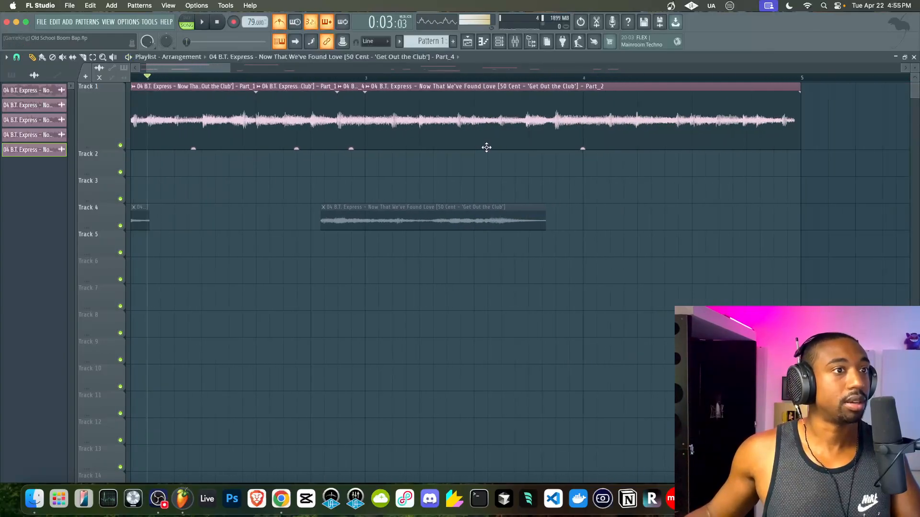
{"action": "scroll", "coordinate": [503, 129], "scroll_direction": "down", "scroll_amount": 2}
{"action": "key", "text": "space"}
{"action": "scroll", "coordinate": [540, 140], "scroll_direction": "up", "scroll_amount": 2}
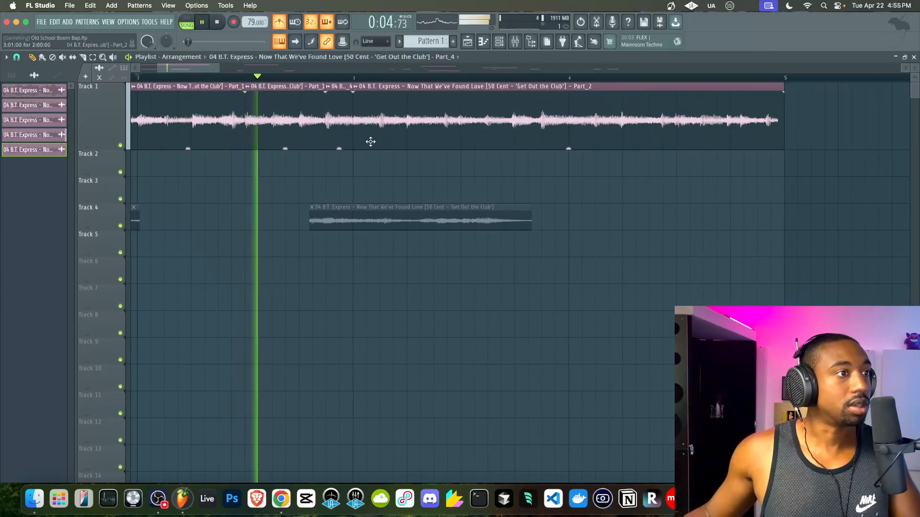
{"action": "scroll", "coordinate": [371, 142], "scroll_direction": "up", "scroll_amount": 1}
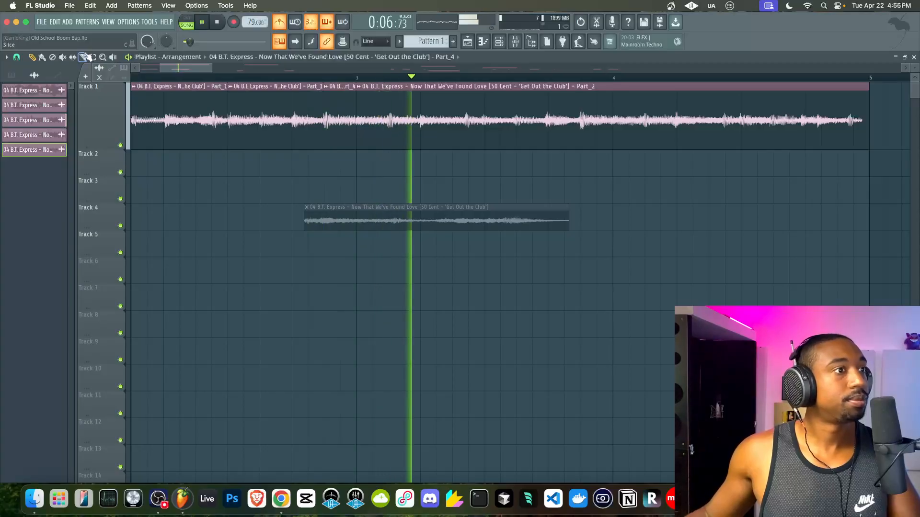
{"action": "scroll", "coordinate": [484, 148], "scroll_direction": "up", "scroll_amount": 2}
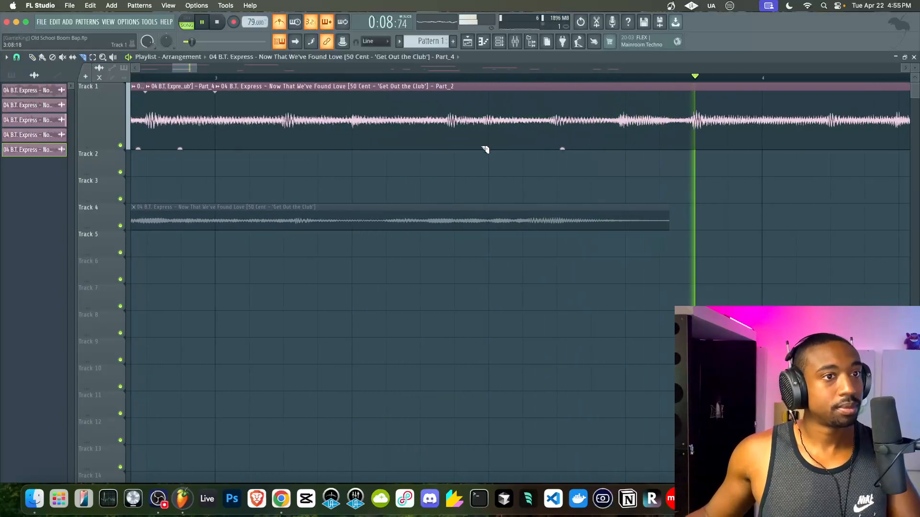
{"action": "scroll", "coordinate": [518, 147], "scroll_direction": "down", "scroll_amount": 3}
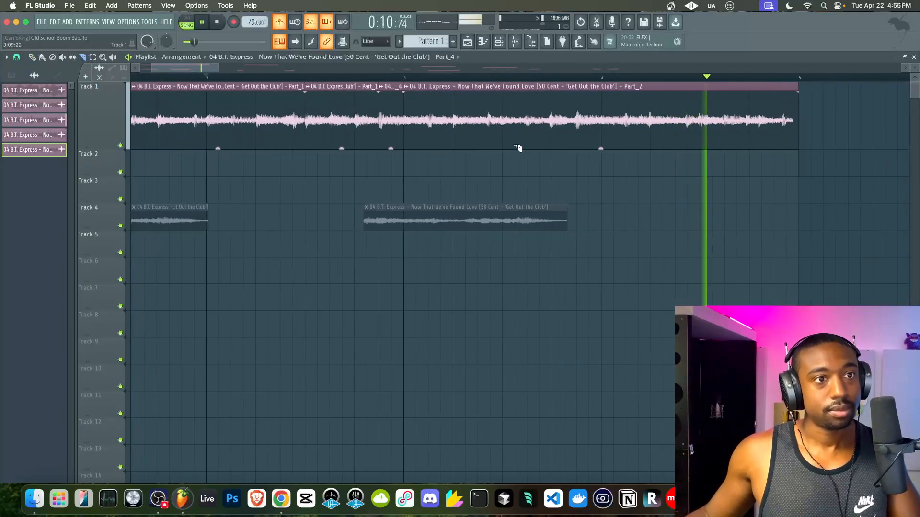
{"action": "scroll", "coordinate": [470, 127], "scroll_direction": "up", "scroll_amount": 2}
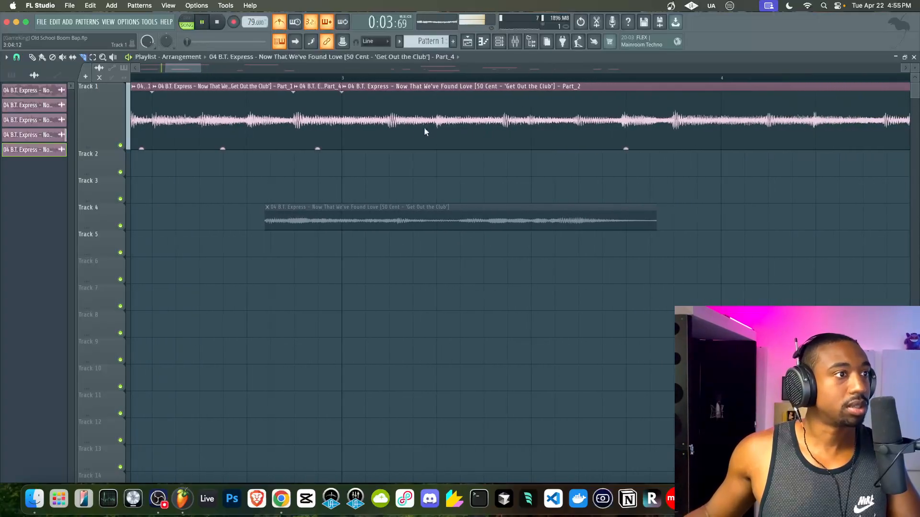
{"action": "scroll", "coordinate": [412, 129], "scroll_direction": "up", "scroll_amount": 2}
{"action": "key", "text": "space"}
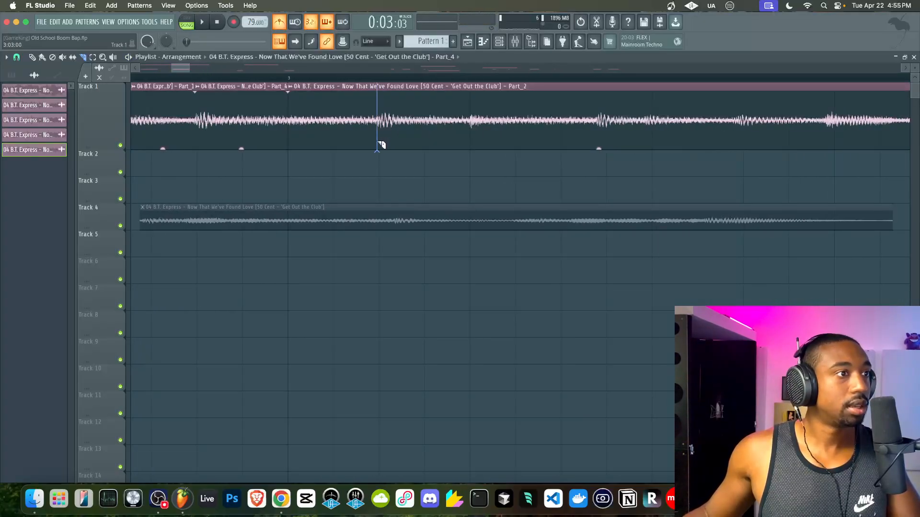
{"action": "scroll", "coordinate": [378, 144], "scroll_direction": "down", "scroll_amount": 2}
{"action": "scroll", "coordinate": [394, 146], "scroll_direction": "up", "scroll_amount": 3}
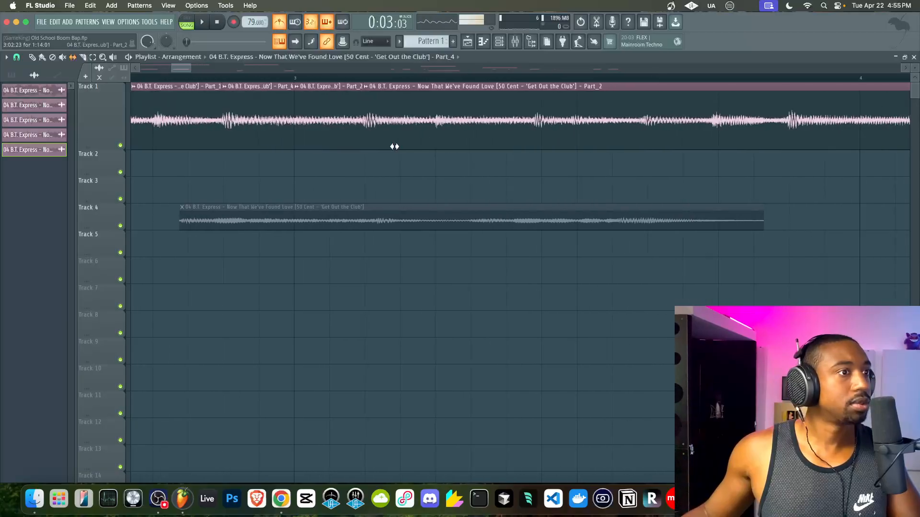
- Slip the last Track 1 clip's audio, audition it, then nudge the waveform slightly left
{"action": "left_click_drag", "start_coordinate": [584, 128], "coordinate": [591, 130]}
{"action": "key", "text": "space"}
{"action": "scroll", "coordinate": [591, 130], "scroll_direction": "down", "scroll_amount": 2}
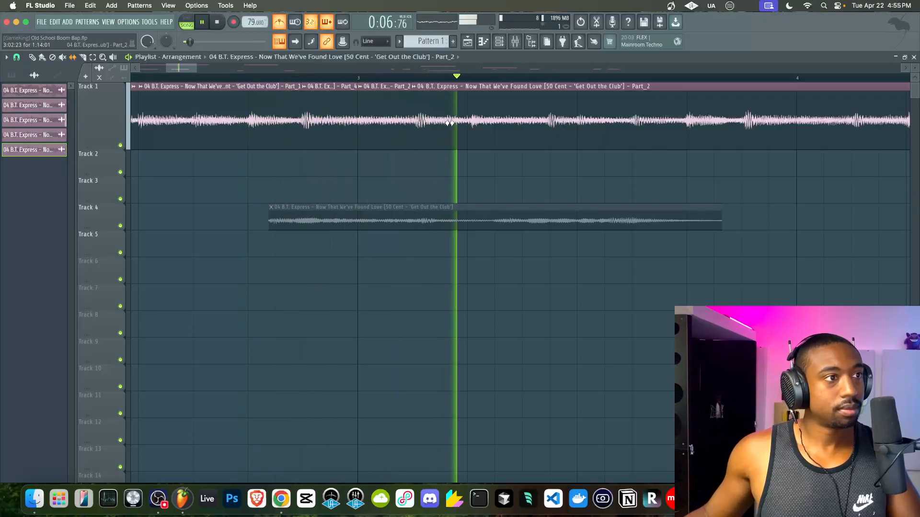
{"action": "key", "text": "space"}
{"action": "left_click_drag", "start_coordinate": [447, 125], "coordinate": [442, 124]}
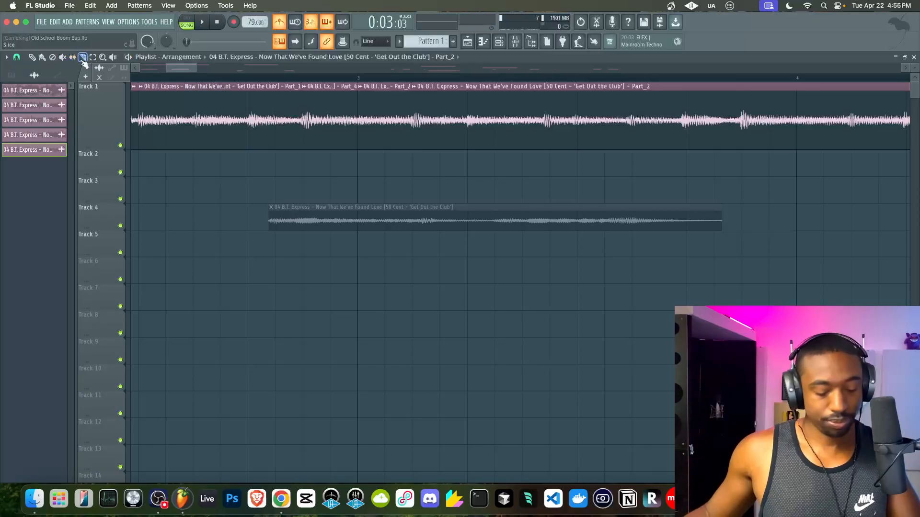
- Cut the Track 1 clip into another Part_2 piece and audition the sound around the new slice boundary
{"action": "left_click", "coordinate": [544, 144]}
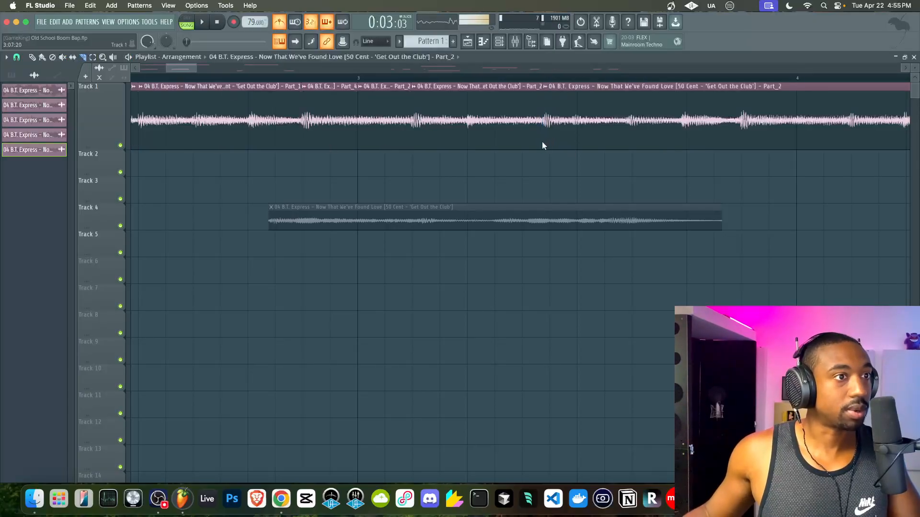
{"action": "scroll", "coordinate": [540, 138], "scroll_direction": "up", "scroll_amount": 3}
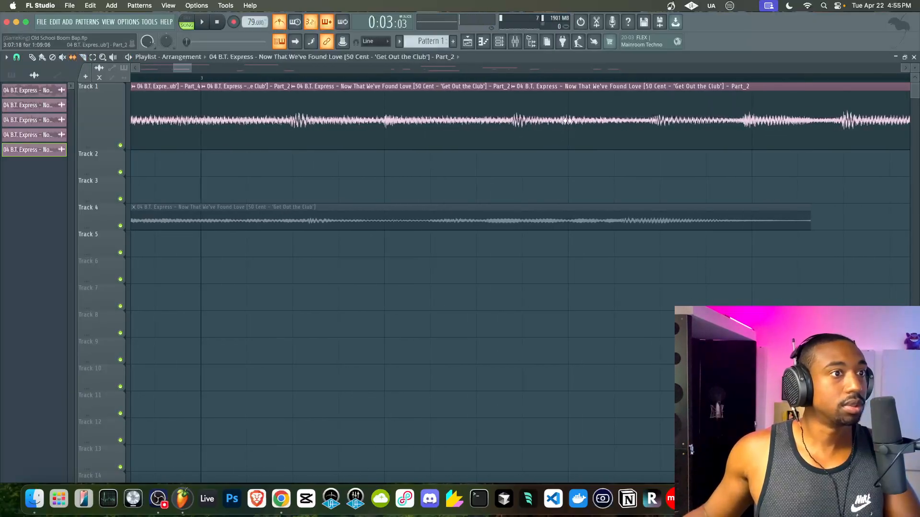
{"action": "key", "text": "space"}
{"action": "key", "text": "space"}
{"action": "left_click_drag", "start_coordinate": [514, 124], "coordinate": [517, 125]}
{"action": "scroll", "coordinate": [507, 125], "scroll_direction": "left", "scroll_amount": 1}
{"action": "left_click", "coordinate": [510, 183], "text": "super"}
{"action": "key", "text": "space"}
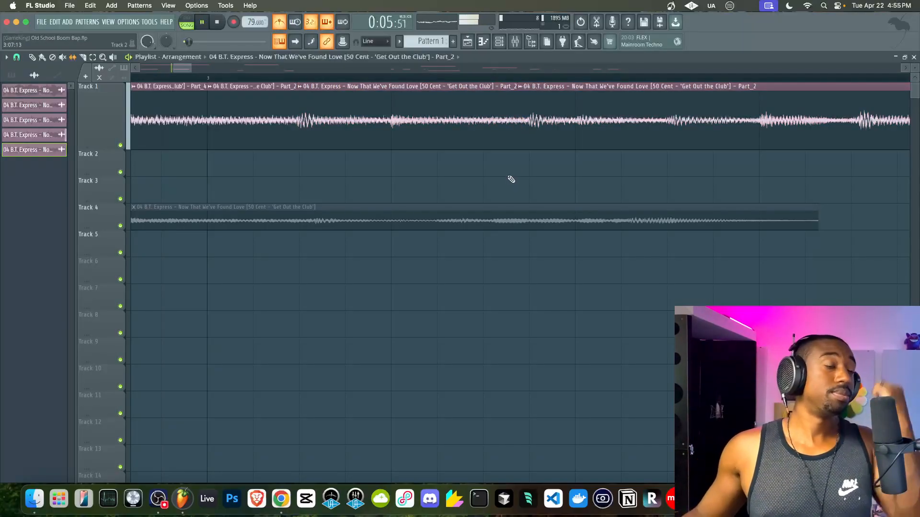
{"action": "key", "text": "space"}
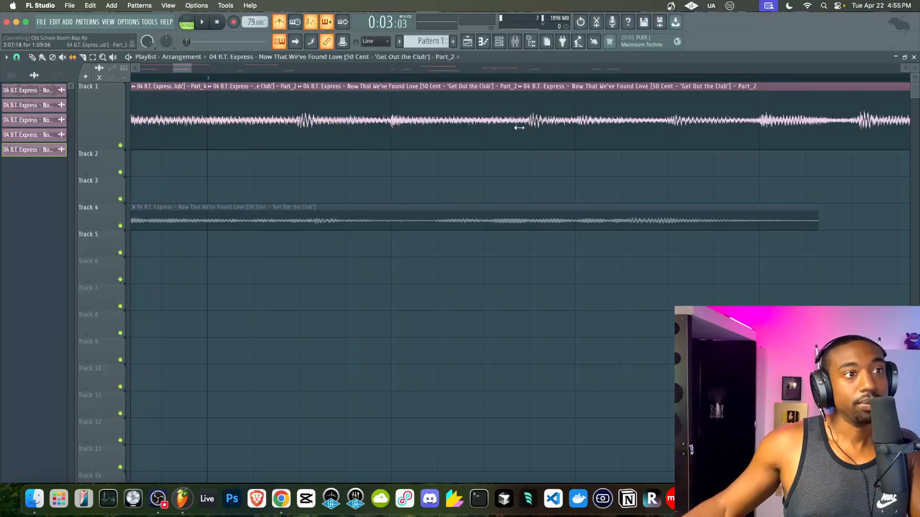
{"action": "key", "text": "space"}
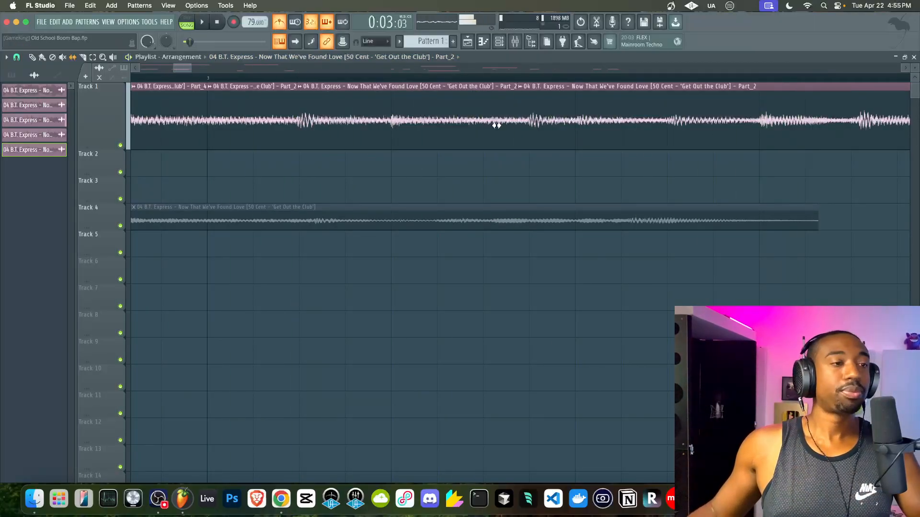
{"action": "key", "text": "space"}
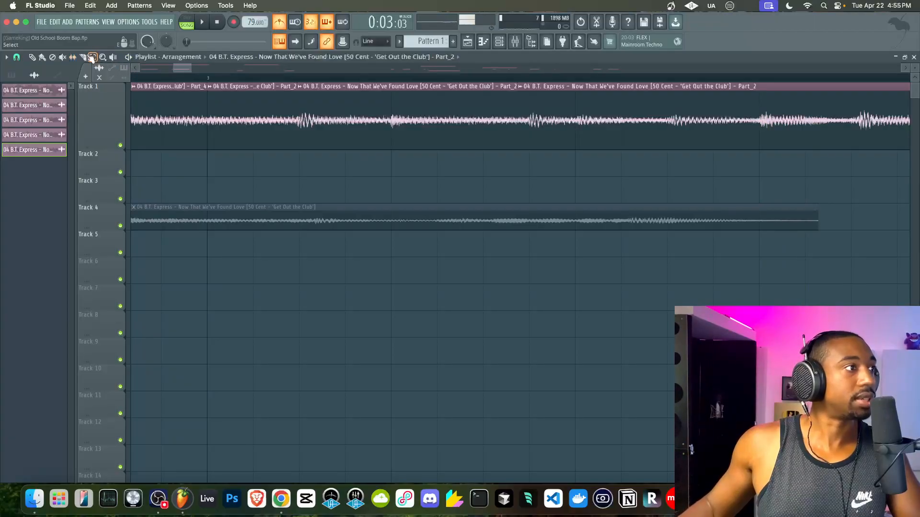
- Slice out and delete a short unwanted piece of Track 1, leaving a gap
{"action": "left_click", "coordinate": [529, 129]}
{"action": "right_click", "coordinate": [520, 129]}
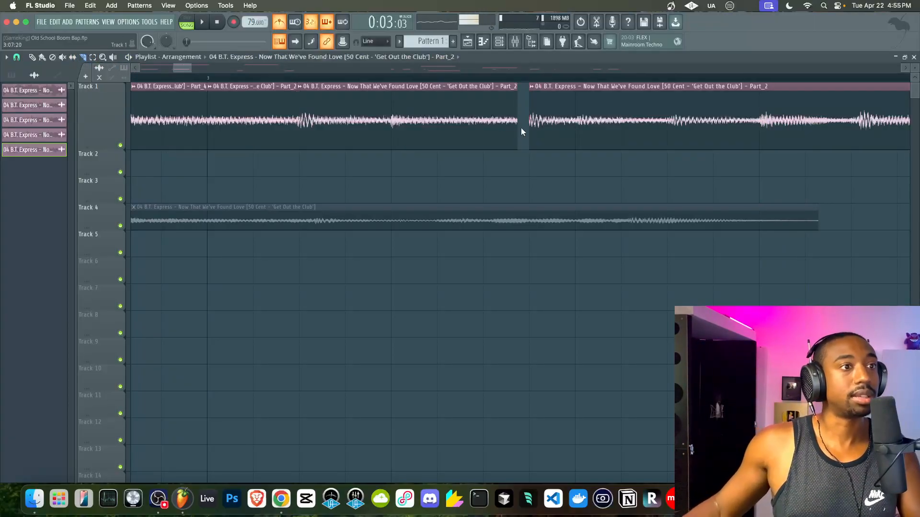
{"action": "left_click_drag", "start_coordinate": [517, 111], "coordinate": [519, 144]}
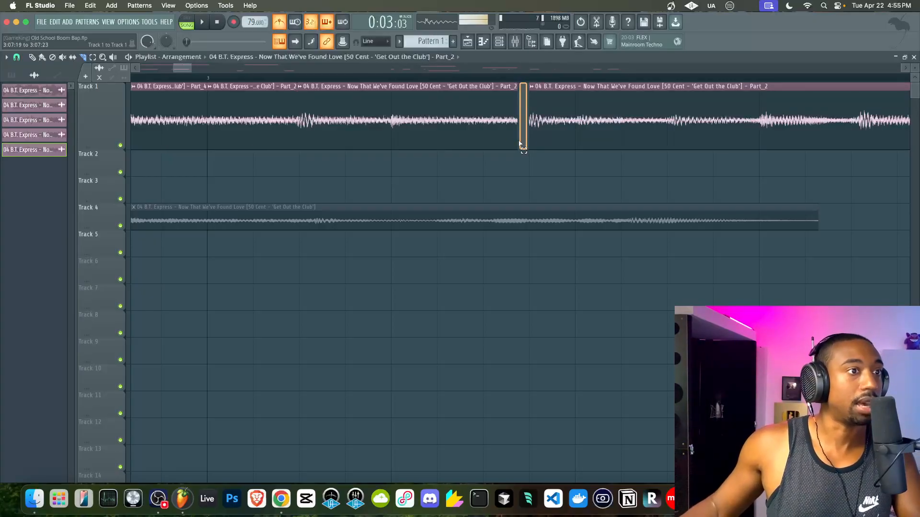
- Make the clip before the gap a unique Part_5 sample and stretch it to meet Part_2
{"action": "left_click", "coordinate": [389, 127]}
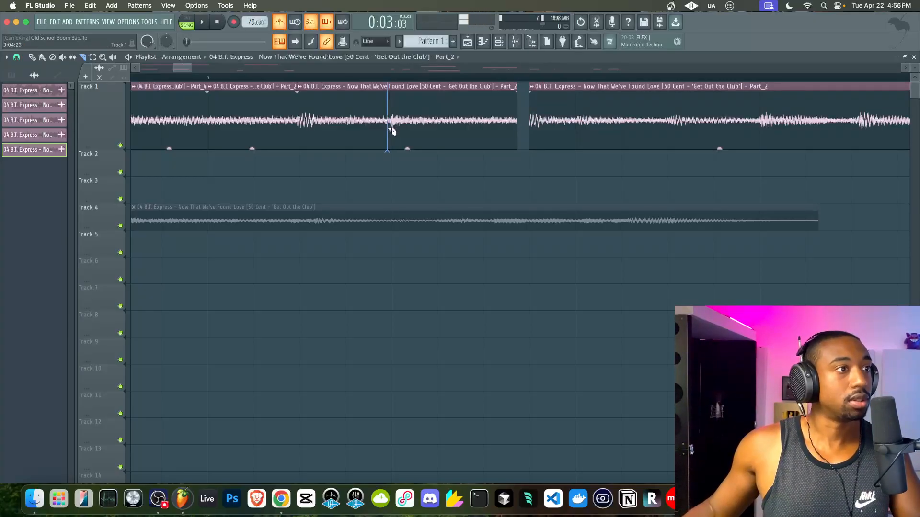
{"action": "key", "text": "p"}
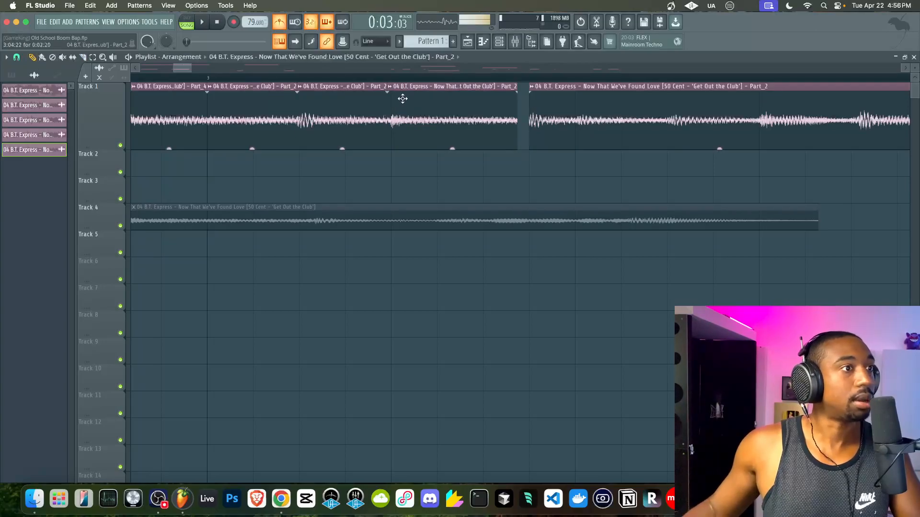
{"action": "left_click", "coordinate": [392, 87]}
{"action": "left_click", "coordinate": [506, 103]}
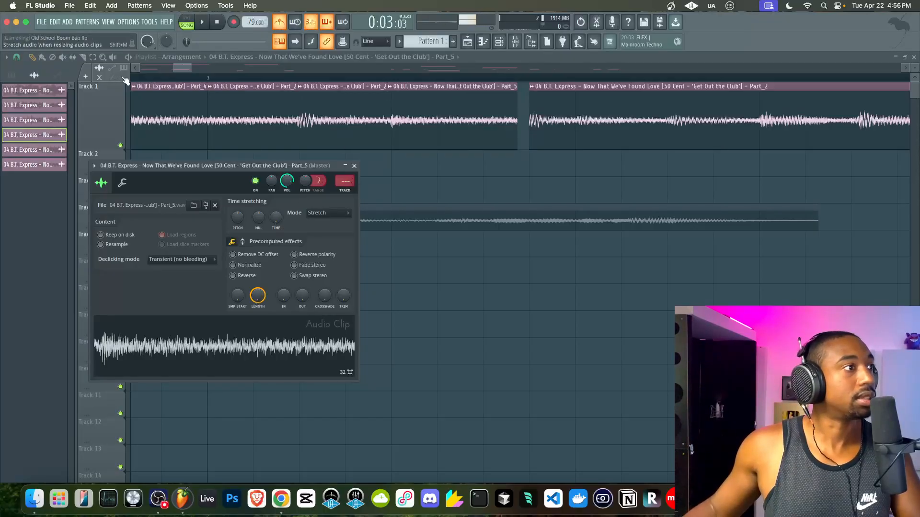
{"action": "left_click", "coordinate": [354, 166]}
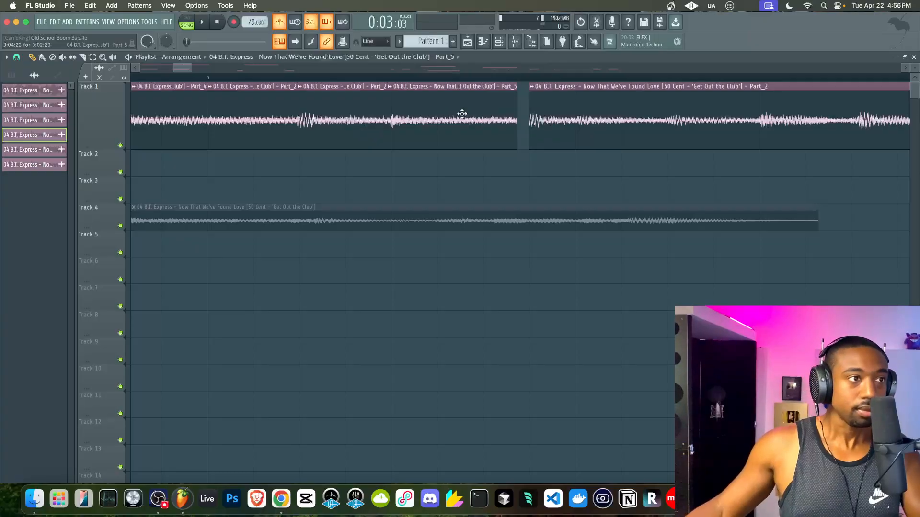
{"action": "left_click_drag", "start_coordinate": [516, 127], "coordinate": [525, 135]}
- Play back the re-sliced Track 1 from the beginning, then return to the Slice tool
{"action": "key", "text": "space"}
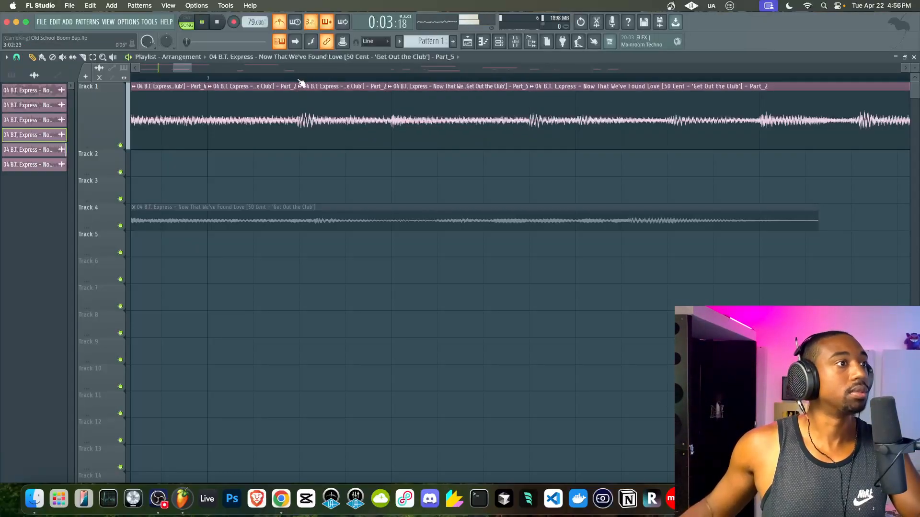
{"action": "scroll", "coordinate": [331, 108], "scroll_direction": "down", "scroll_amount": 5}
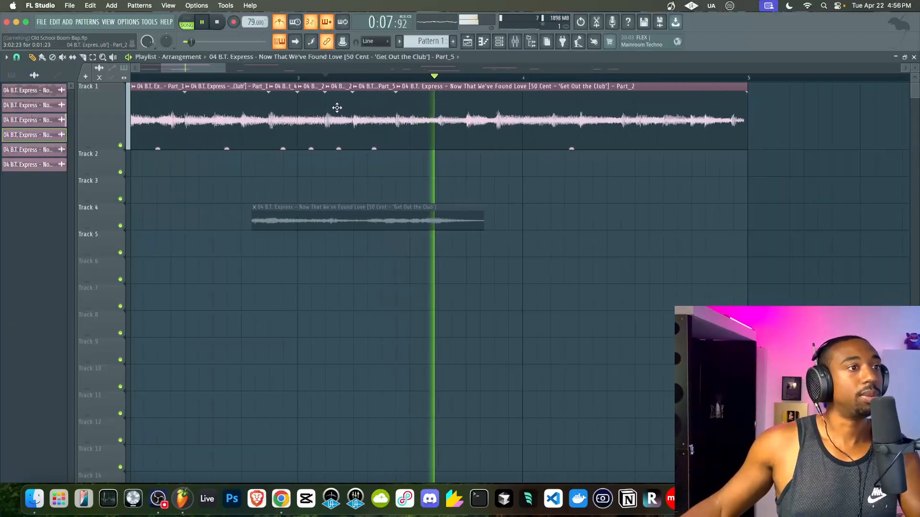
{"action": "scroll", "coordinate": [369, 135], "scroll_direction": "up", "scroll_amount": 5}
{"action": "scroll", "coordinate": [370, 135], "scroll_direction": "down", "scroll_amount": 5}
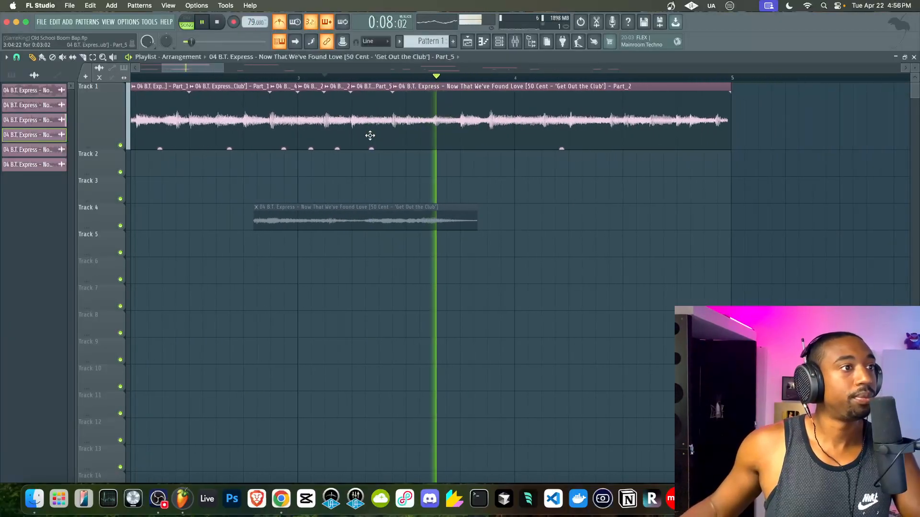
{"action": "left_click", "coordinate": [218, 22]}
{"action": "key", "text": "space"}
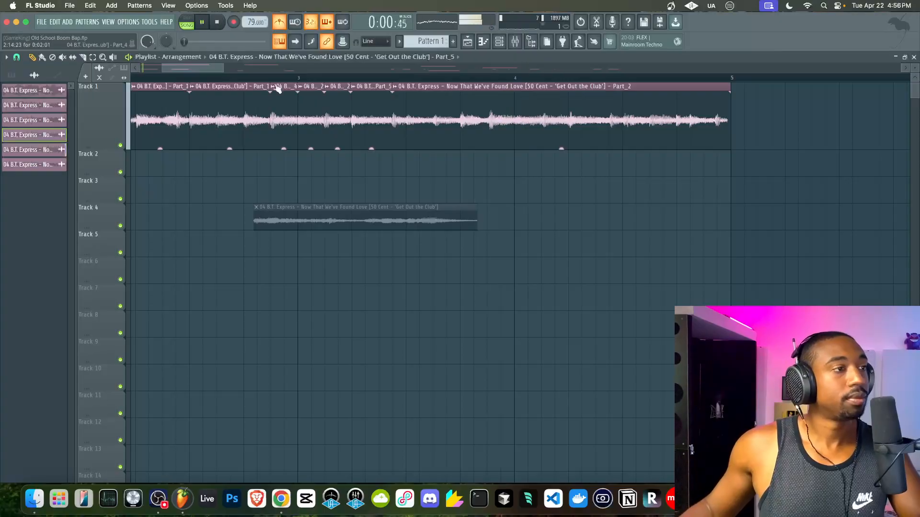
{"action": "scroll", "coordinate": [286, 160], "scroll_direction": "up", "scroll_amount": 5}
{"action": "scroll", "coordinate": [286, 160], "scroll_direction": "down", "scroll_amount": 5}
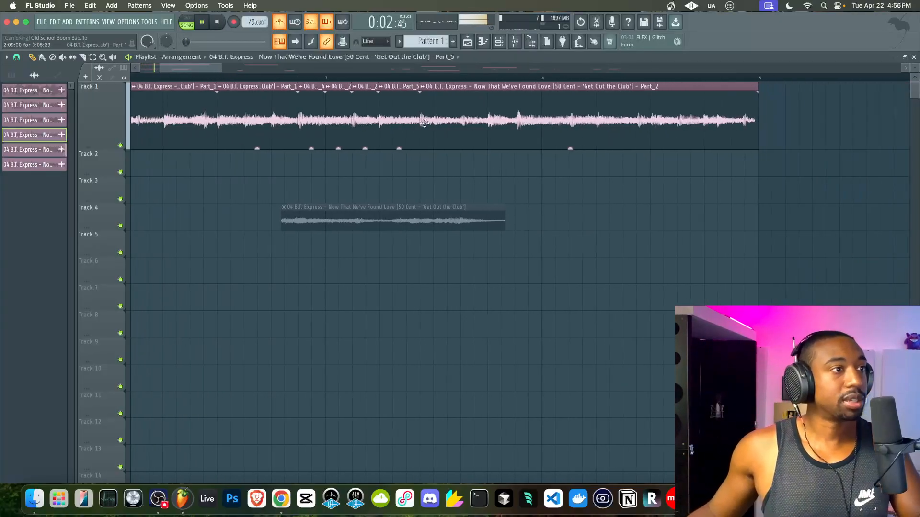
{"action": "scroll", "coordinate": [787, 149], "scroll_direction": "up", "scroll_amount": 5}
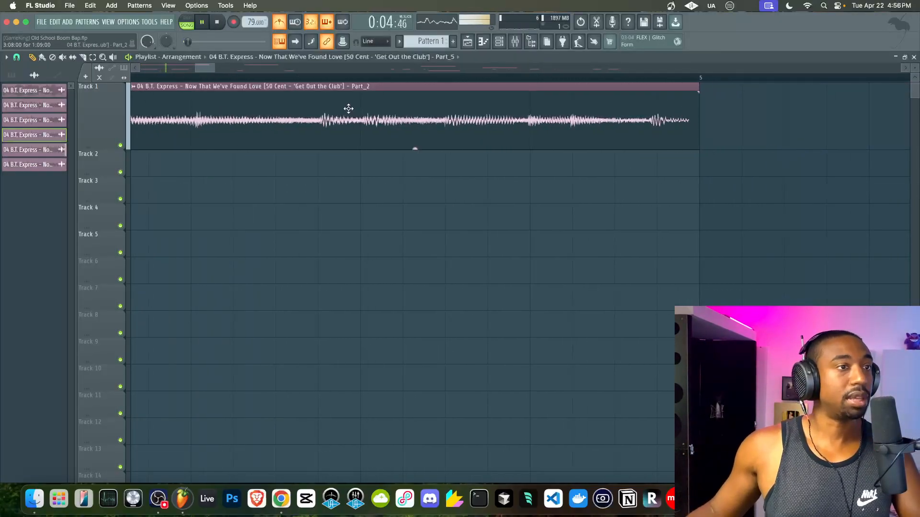
{"action": "left_click", "coordinate": [82, 58]}
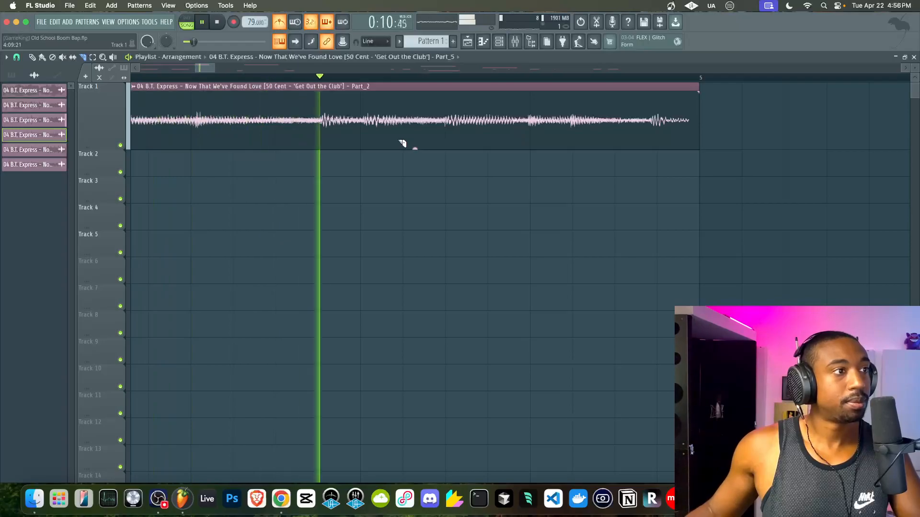
- Slice off the end of the Track 1 clip, slip its audio, and make it unique as Part_6
{"action": "left_click", "coordinate": [530, 139]}
{"action": "key", "text": "space"}
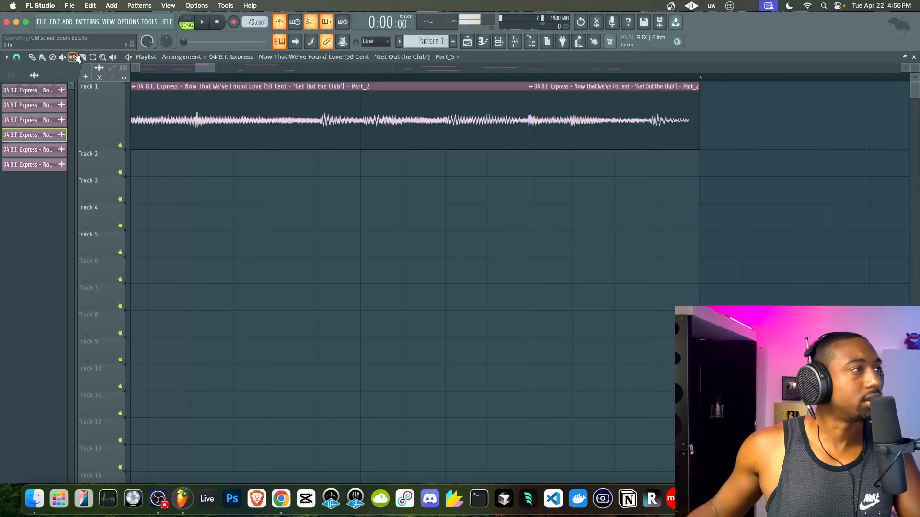
{"action": "left_click_drag", "start_coordinate": [545, 128], "coordinate": [548, 130]}
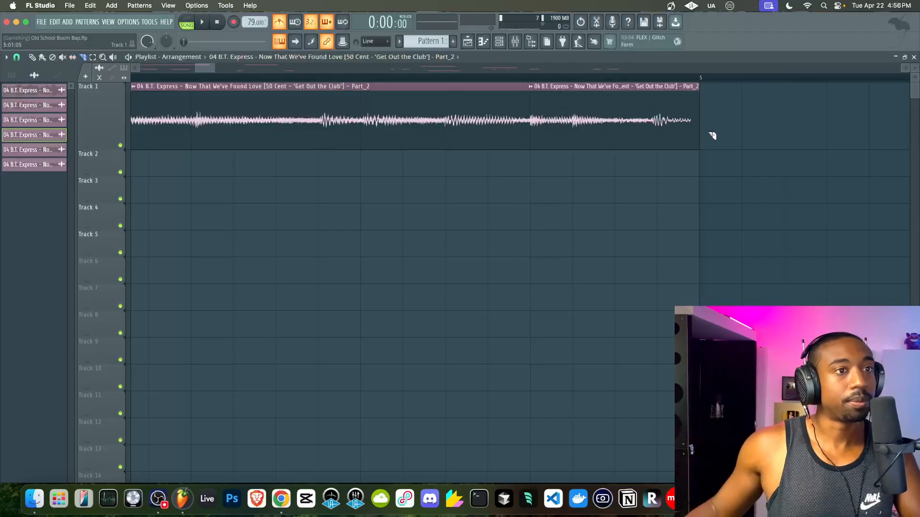
{"action": "key", "text": "space"}
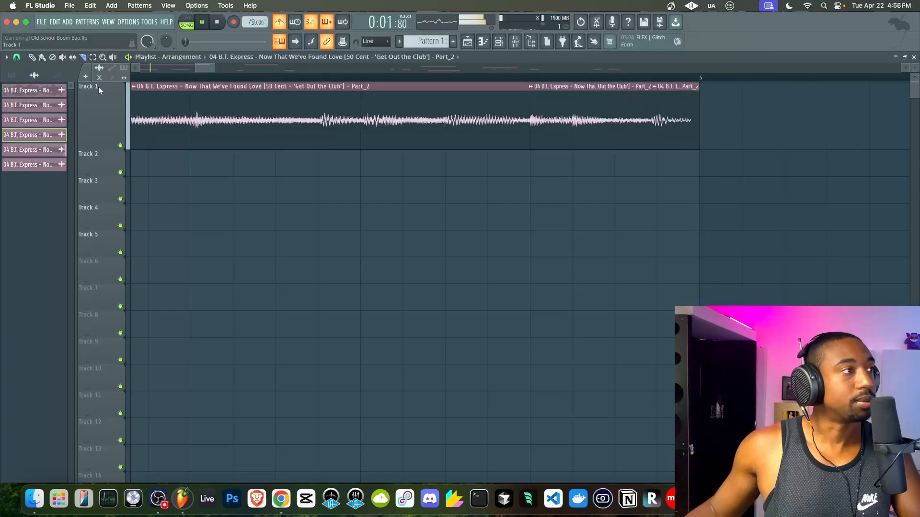
{"action": "left_click", "coordinate": [655, 87]}
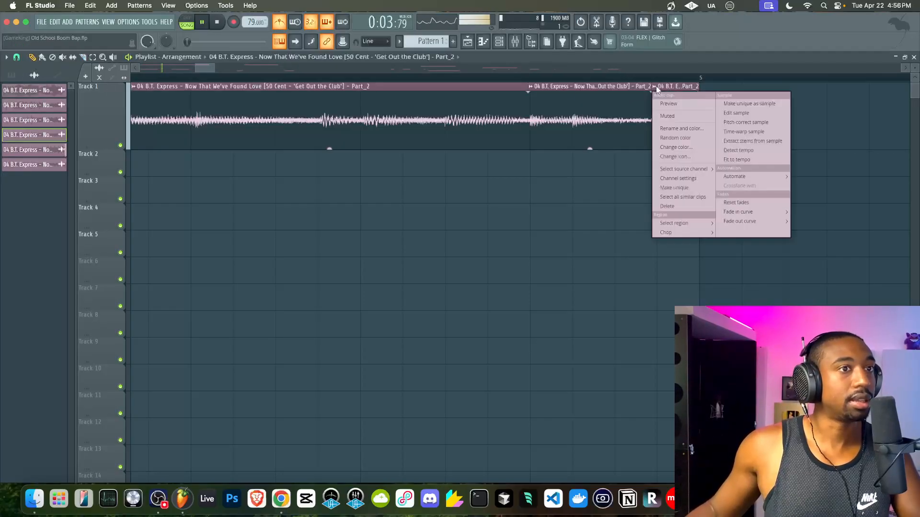
{"action": "left_click", "coordinate": [746, 104]}
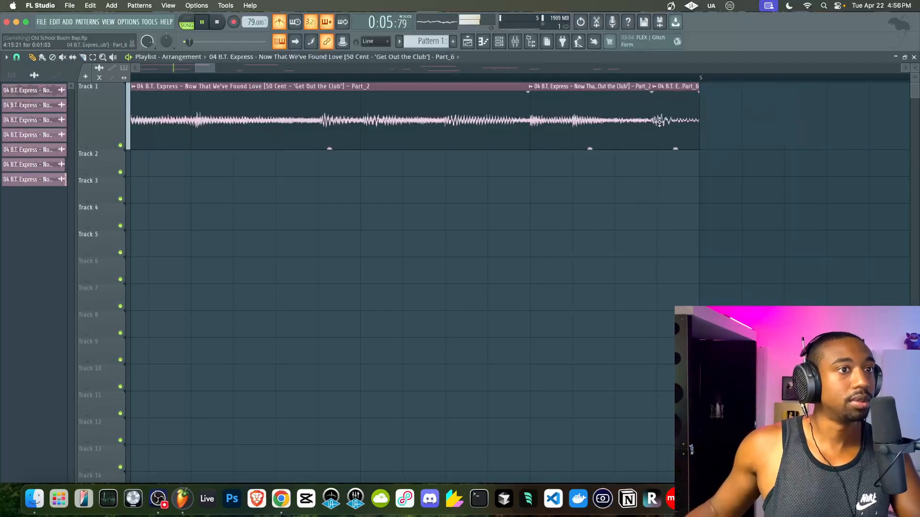
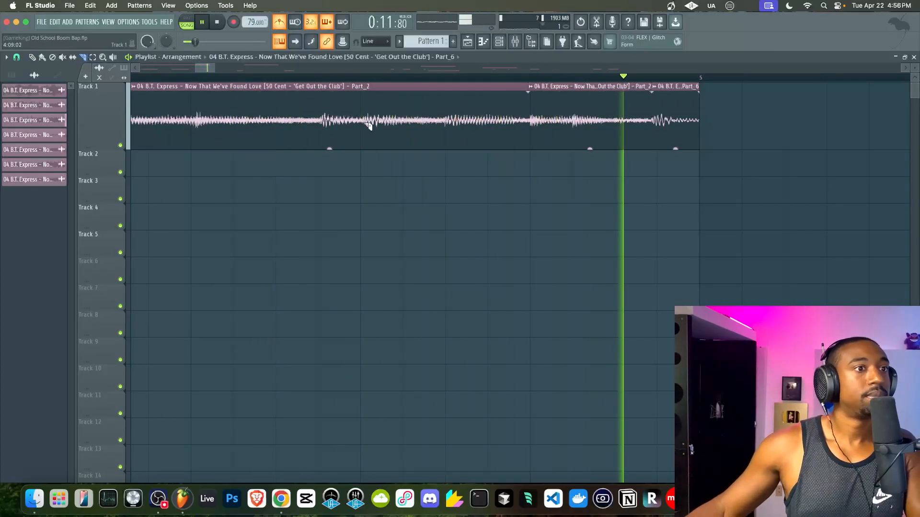
- Play back bars 1–5 of the chopped arrangement, then select all of Track 1's sample chops
{"action": "scroll", "coordinate": [386, 138], "scroll_direction": "down", "scroll_amount": 3}
{"action": "key", "text": "space"}
{"action": "key", "text": "space"}
{"action": "left_click_drag", "start_coordinate": [431, 79], "coordinate": [78, 74]}
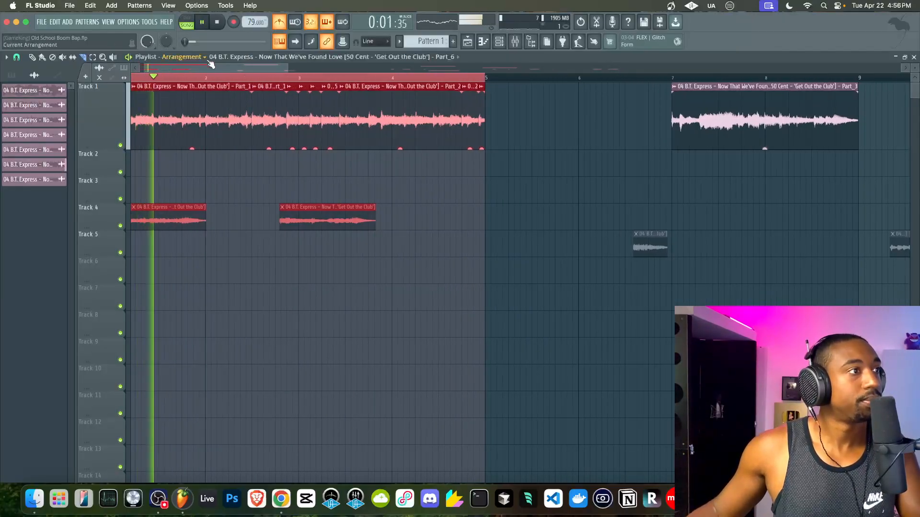
{"action": "left_click", "coordinate": [259, 165], "text": "super"}
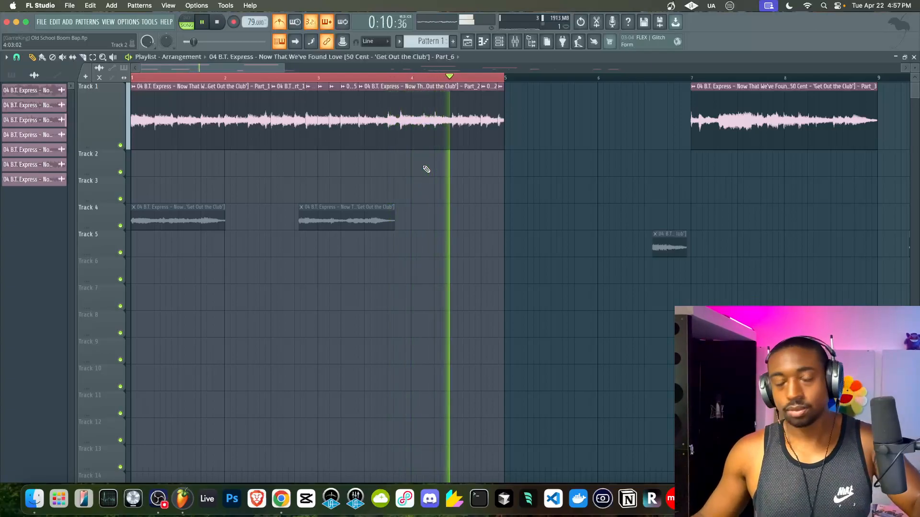
{"action": "key", "text": "space"}
{"action": "left_click_drag", "start_coordinate": [538, 144], "coordinate": [149, 98]}
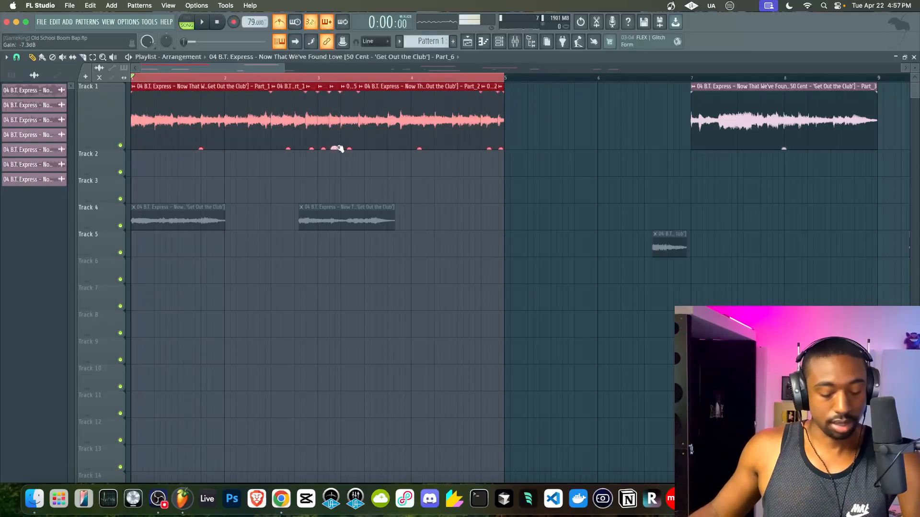
- Consolidate Track 1's chops over the bars 1–5 time selection into one clip
{"action": "right_click", "coordinate": [99, 84]}
{"action": "mouse_move", "coordinate": [138, 257]}
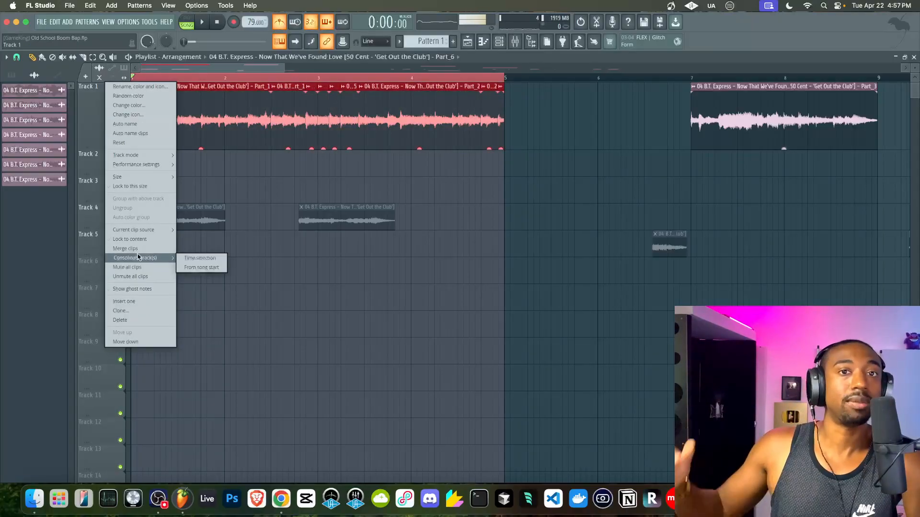
{"action": "left_click", "coordinate": [192, 258]}
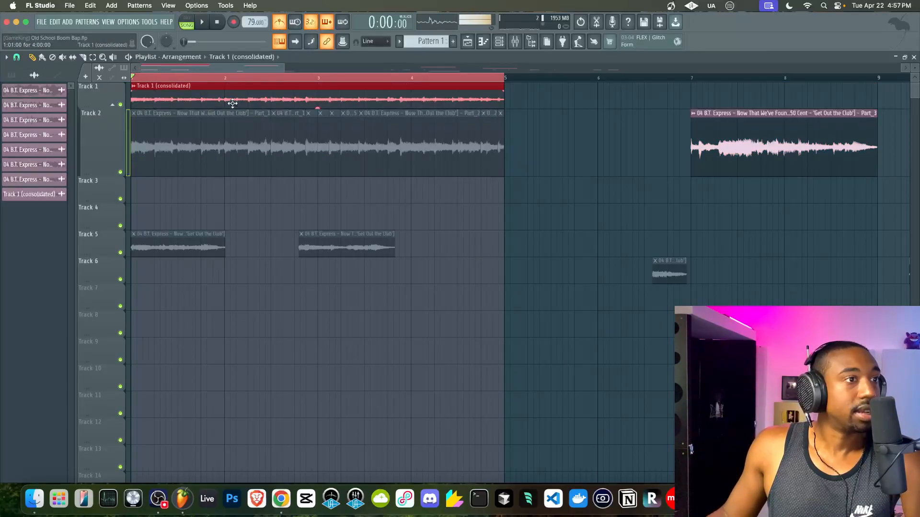
{"action": "scroll", "coordinate": [213, 105], "scroll_direction": "up", "scroll_amount": 5}
- Set the consolidated clip's time-stretching mode to Stretch
{"action": "scroll", "coordinate": [213, 105], "scroll_direction": "down", "scroll_amount": 2}
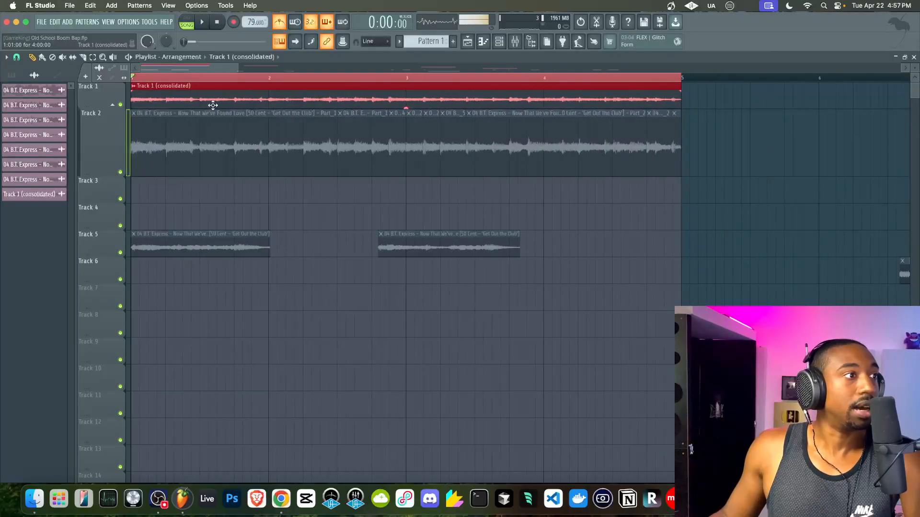
{"action": "double_click", "coordinate": [287, 88]}
{"action": "left_click", "coordinate": [250, 138]}
{"action": "left_click", "coordinate": [250, 165]}
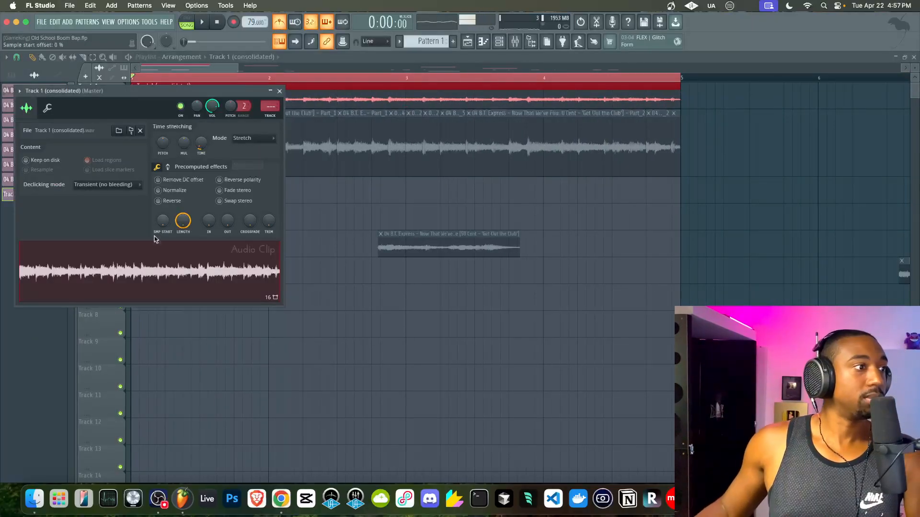
- Re-edit the sample in Edison into 'Track 1 (consolidated)_2' and make Track 1's row taller
{"action": "right_click", "coordinate": [155, 260]}
{"action": "left_click", "coordinate": [180, 323]}
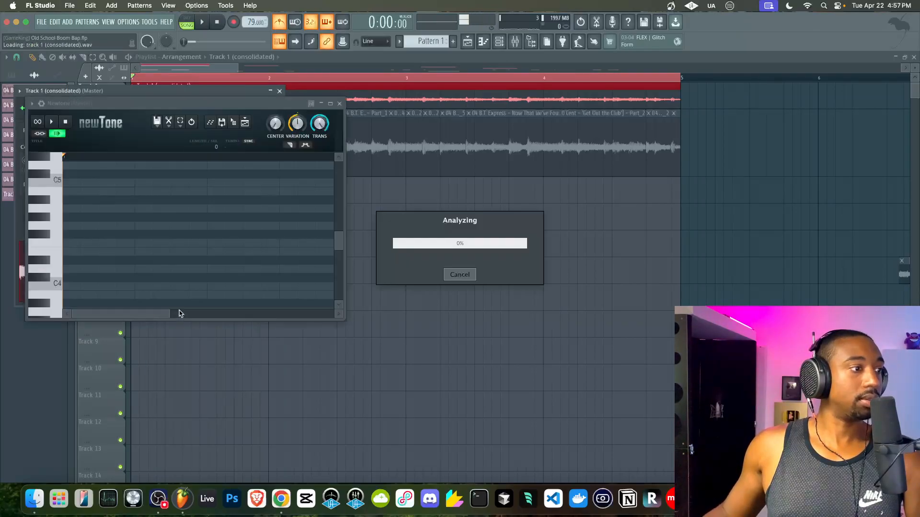
{"action": "left_click", "coordinate": [340, 104]}
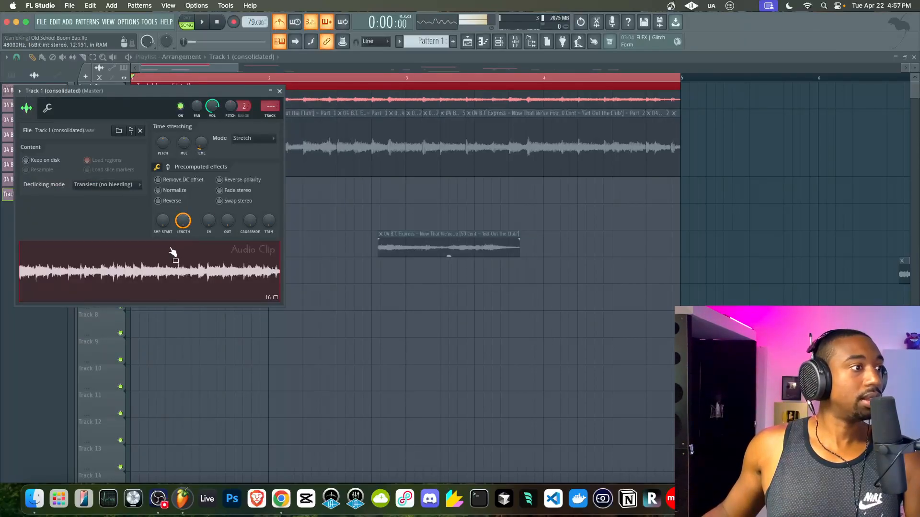
{"action": "right_click", "coordinate": [169, 257]}
{"action": "left_click", "coordinate": [197, 312]}
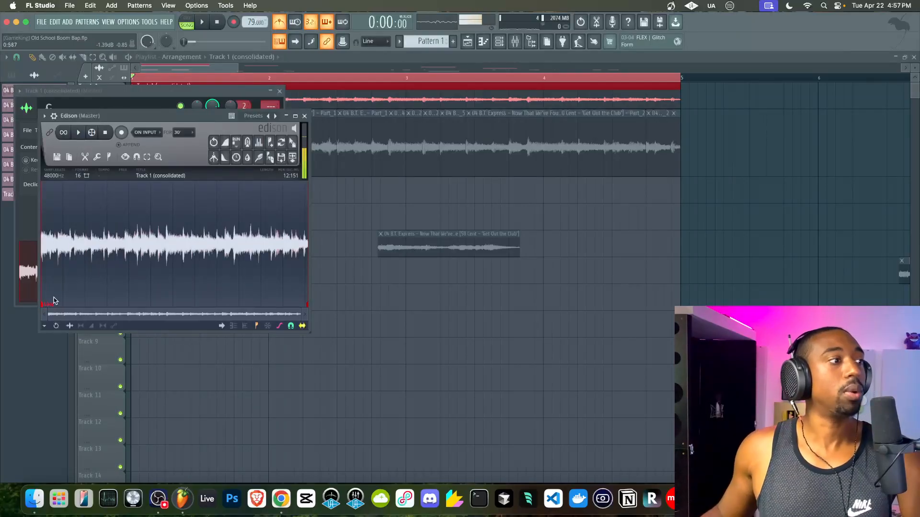
{"action": "right_click", "coordinate": [48, 304]}
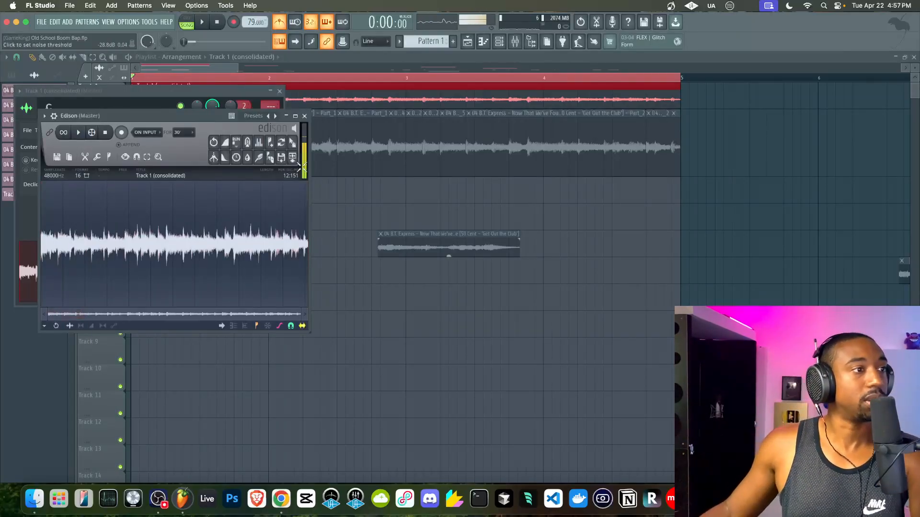
{"action": "left_click_drag", "start_coordinate": [293, 144], "coordinate": [190, 255]}
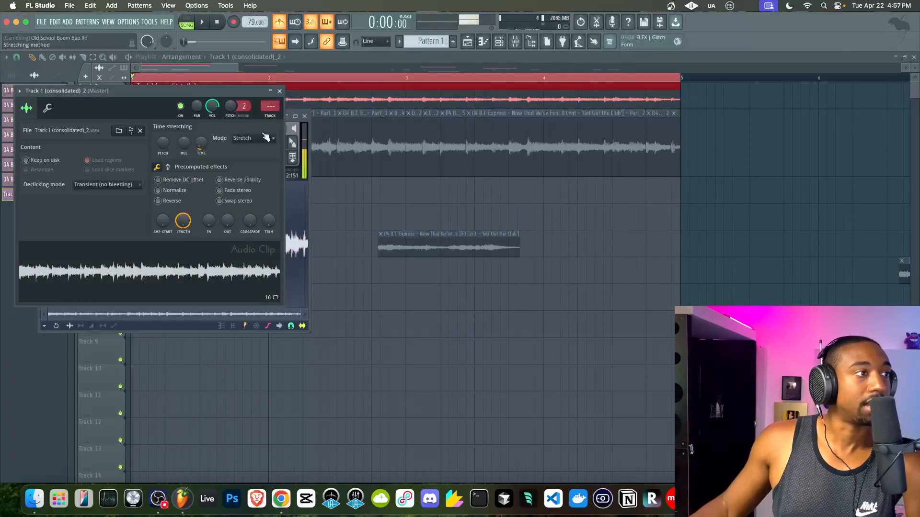
{"action": "left_click", "coordinate": [280, 91]}
{"action": "left_click", "coordinate": [305, 116]}
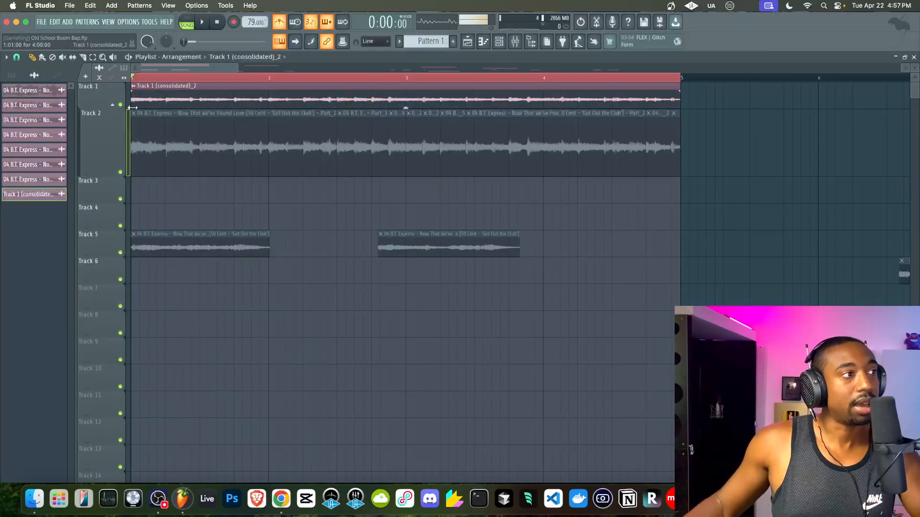
{"action": "left_click_drag", "start_coordinate": [102, 105], "coordinate": [104, 139]}
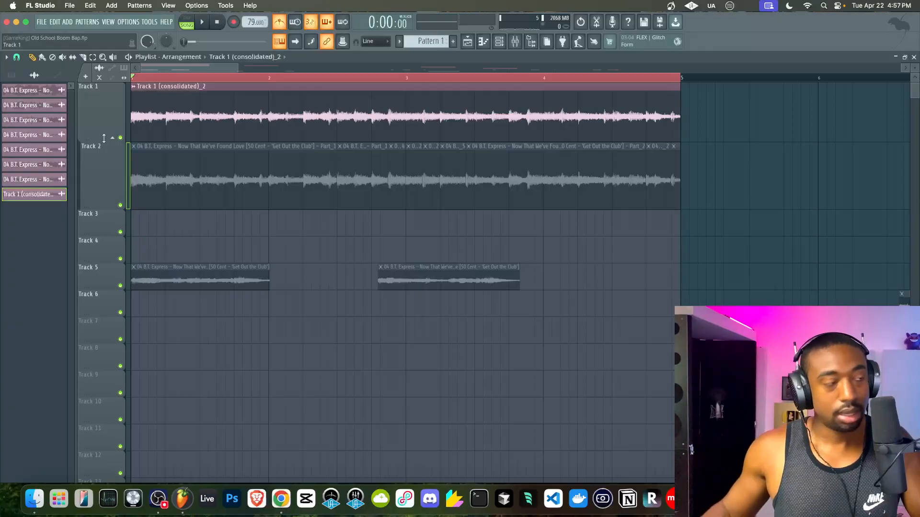
- Audition the consolidated sample and save the project as Old School Boom Bap.flp
{"action": "double_click", "coordinate": [185, 132]}
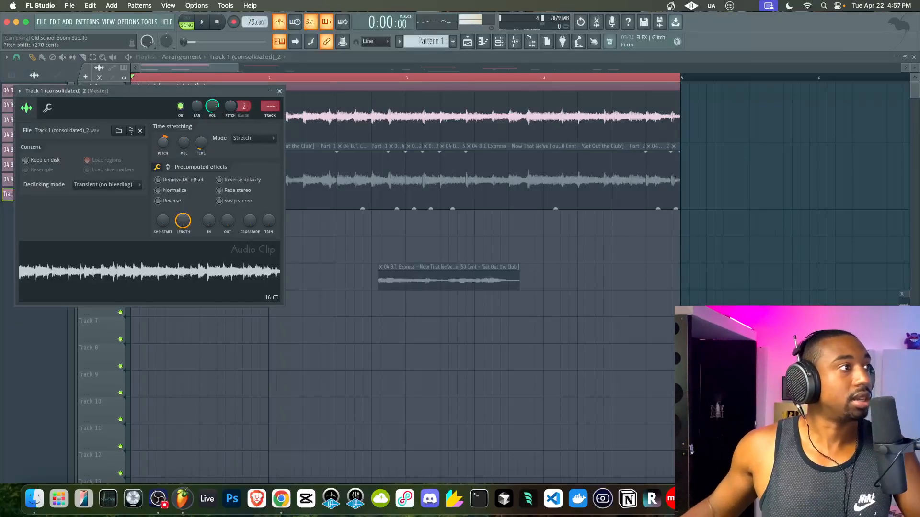
{"action": "key", "text": "space"}
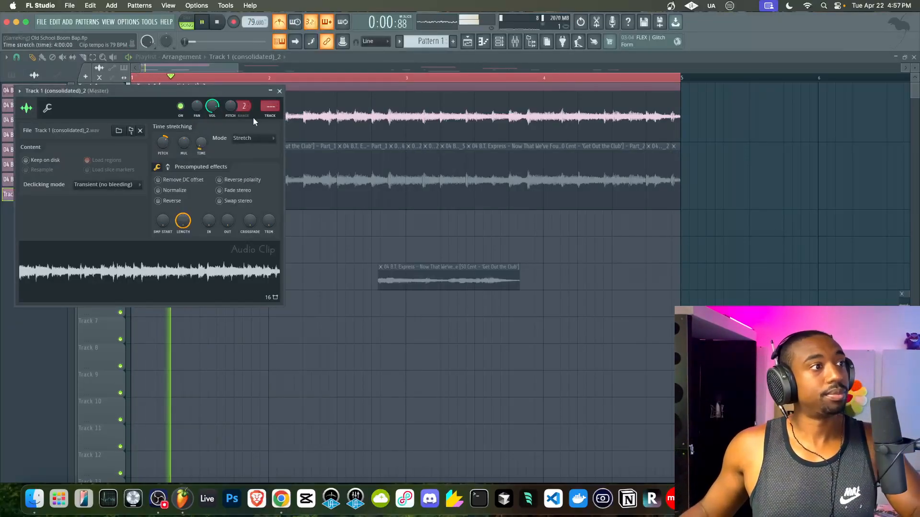
{"action": "left_click", "coordinate": [279, 92]}
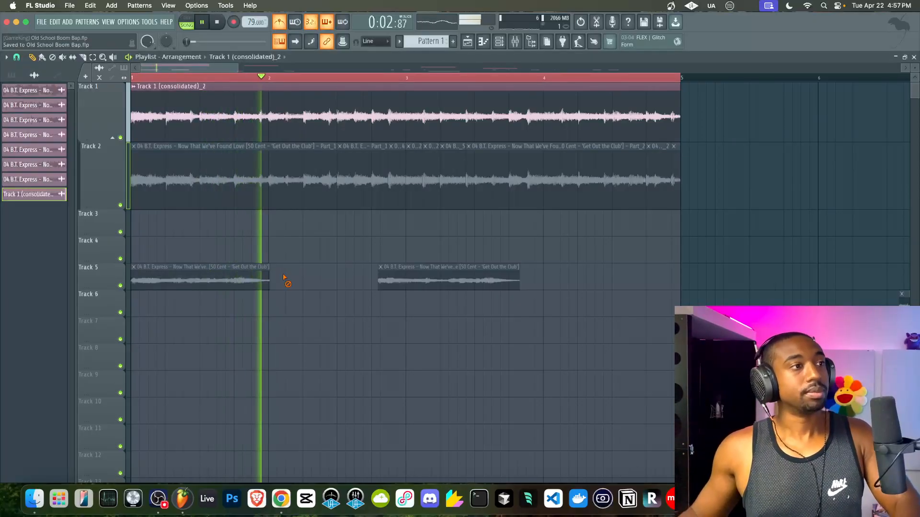
{"action": "key", "text": "space"}
{"action": "key", "text": "super+s"}
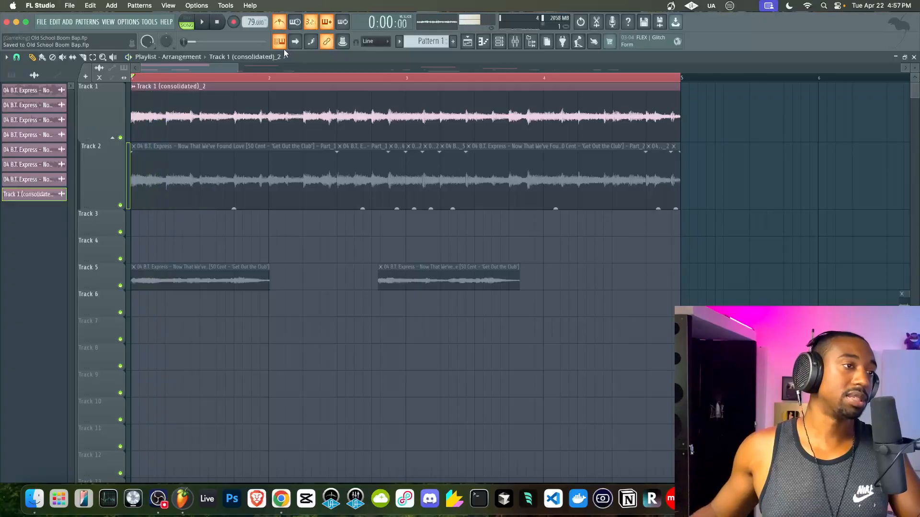
- Play the arrangement again and reopen the consolidated clip's settings
{"action": "scroll", "coordinate": [278, 131], "scroll_direction": "down", "scroll_amount": 3}
{"action": "key", "text": "space"}
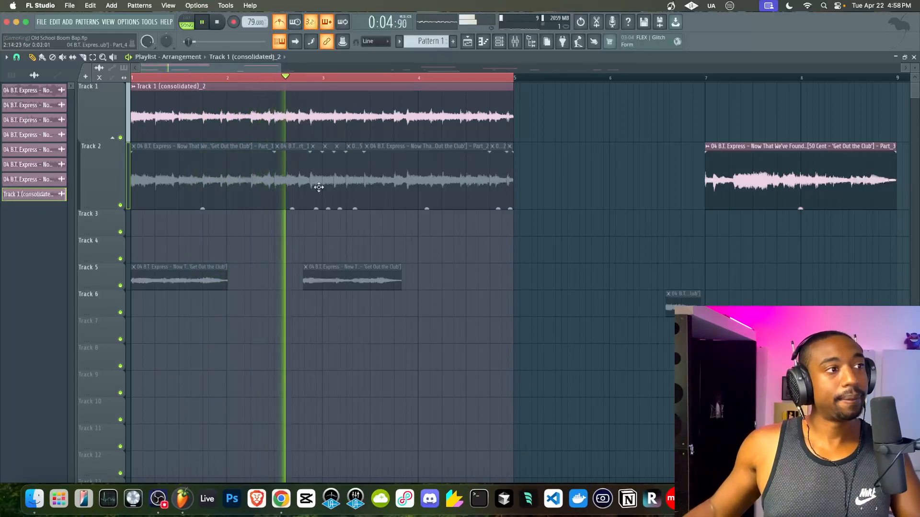
{"action": "double_click", "coordinate": [314, 115]}
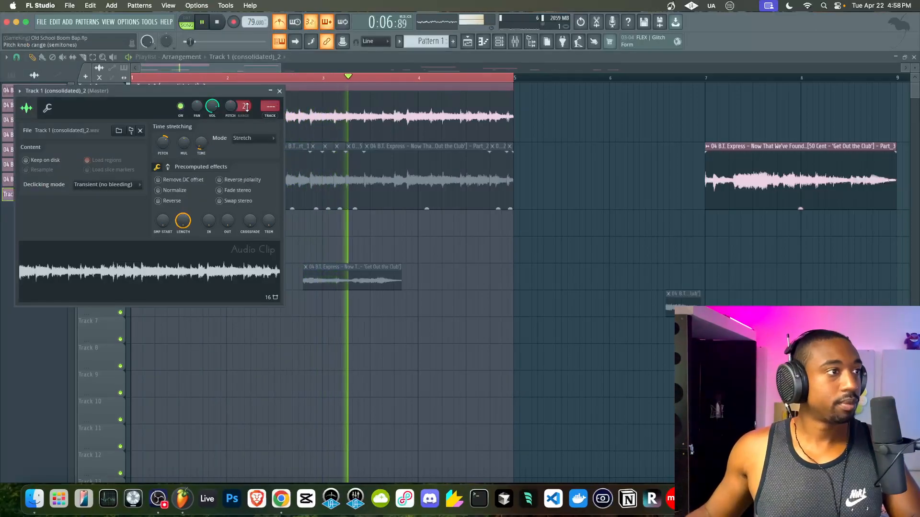
- Rename mixer insert 2 to BEAT MIX and move it to insert 1
{"action": "key", "text": "super+l"}
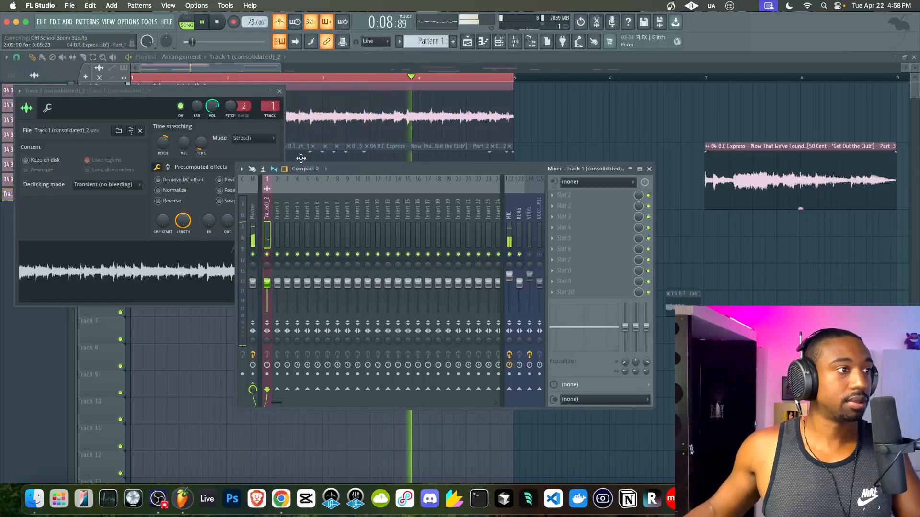
{"action": "key", "text": "space"}
{"action": "left_click", "coordinate": [277, 221]}
{"action": "key", "text": "F2"}
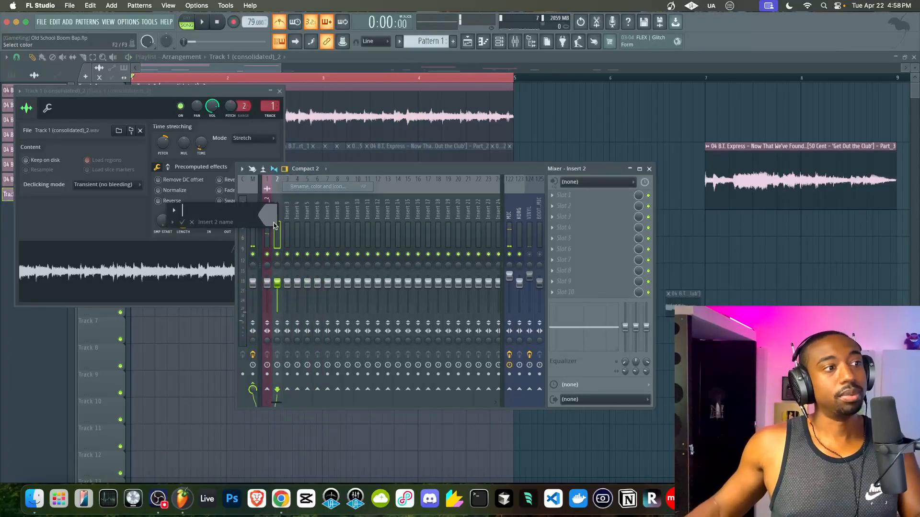
{"action": "type", "text": "BEAT MIX"}
{"action": "key", "text": "Return"}
{"action": "key", "text": "alt+Left"}
- Route mixer inserts 2–24 only into the BEAT MIX bus
{"action": "left_click_drag", "start_coordinate": [276, 226], "coordinate": [496, 218]}
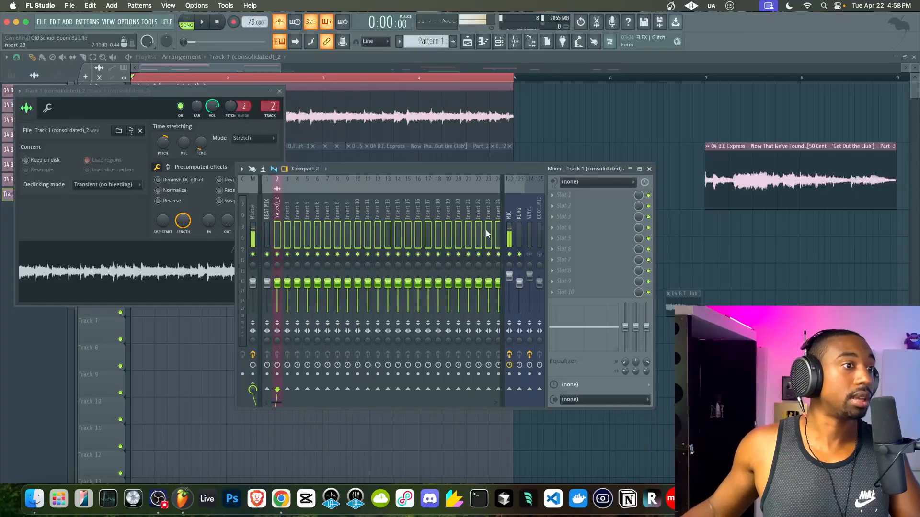
{"action": "right_click", "coordinate": [267, 388]}
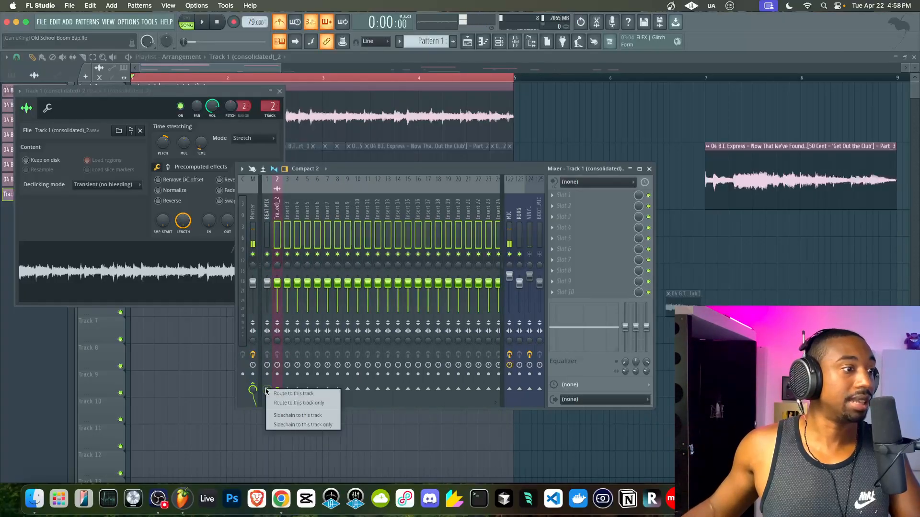
{"action": "left_click", "coordinate": [285, 403]}
{"action": "left_click", "coordinate": [268, 239]}
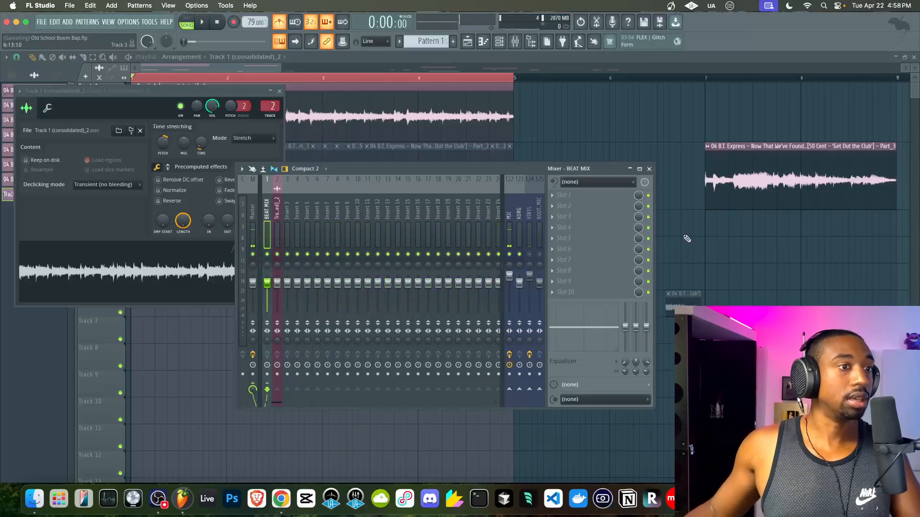
{"action": "left_click", "coordinate": [593, 201]}
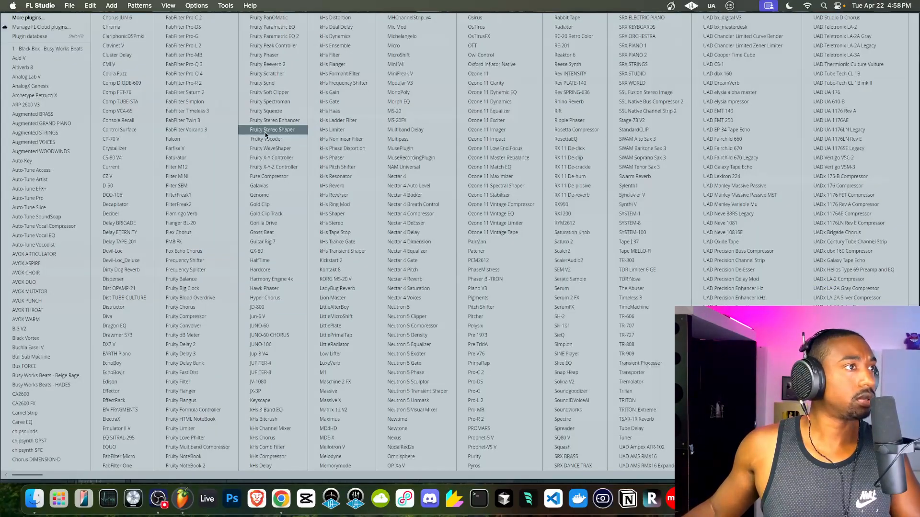
- Add Fruity Parametric EQ 2 to BEAT MIX and lower inserts 2–24 to about 54% volume
{"action": "left_click", "coordinate": [266, 36]}
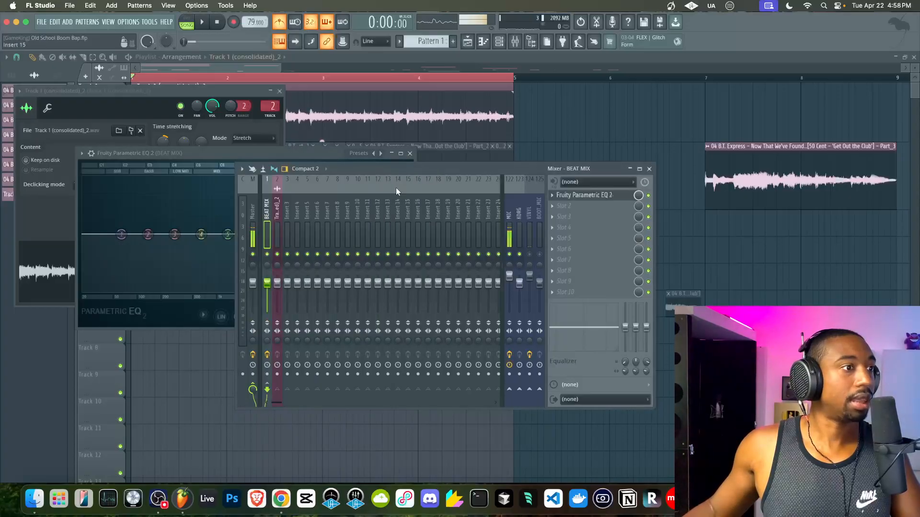
{"action": "left_click_drag", "start_coordinate": [283, 215], "coordinate": [499, 219]}
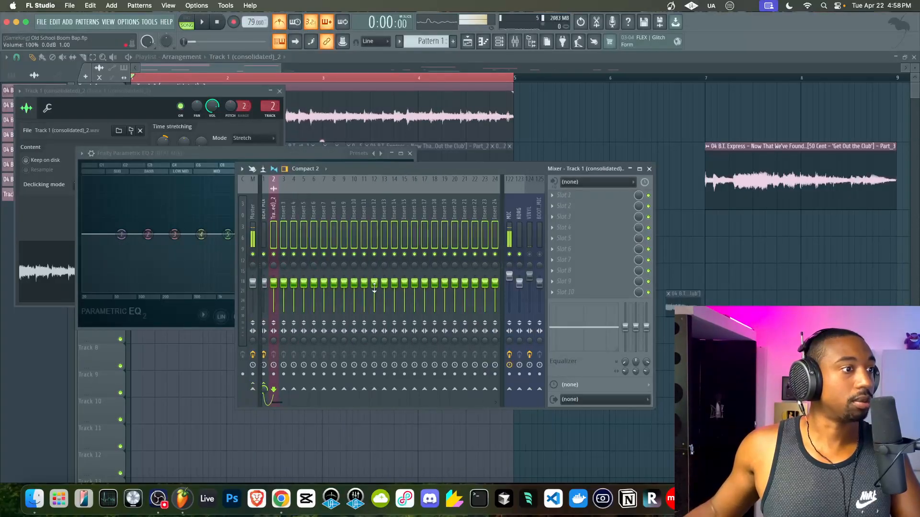
{"action": "left_click_drag", "start_coordinate": [374, 288], "coordinate": [374, 296]}
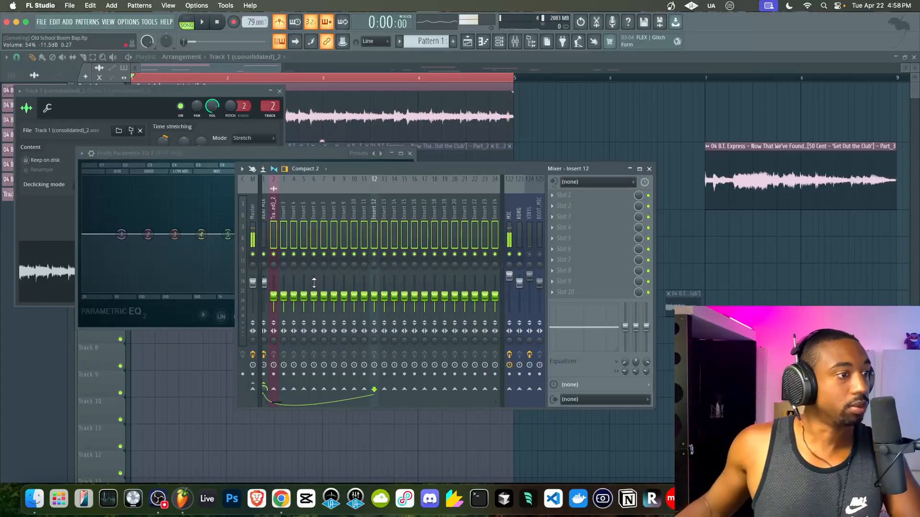
{"action": "left_click_drag", "start_coordinate": [315, 295], "coordinate": [315, 294]}
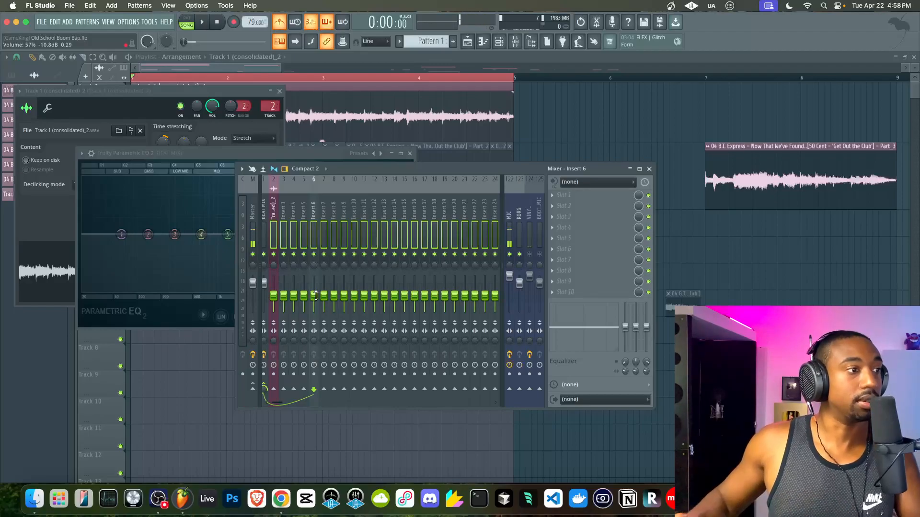
- Raise the BEAT MIX EQ's main level to about +9 dB and play the beat
{"action": "left_click", "coordinate": [264, 211]}
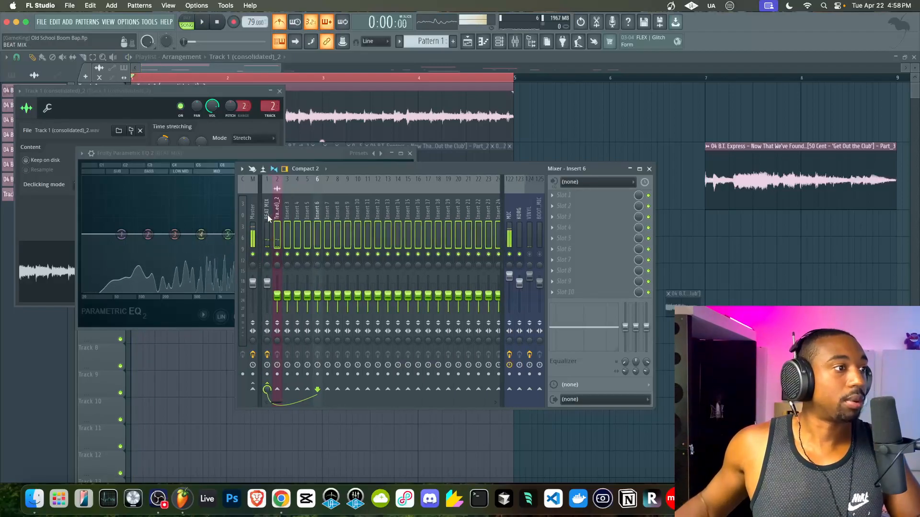
{"action": "left_click", "coordinate": [581, 195]}
{"action": "left_click_drag", "start_coordinate": [340, 234], "coordinate": [332, 204]}
{"action": "key", "text": "space"}
{"action": "key", "text": "space"}
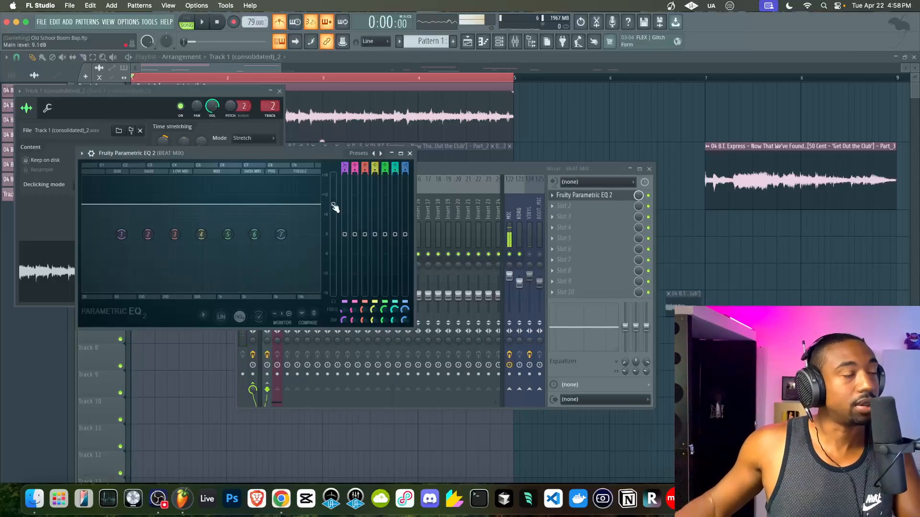
{"action": "left_click", "coordinate": [409, 153]}
{"action": "key", "text": "space"}
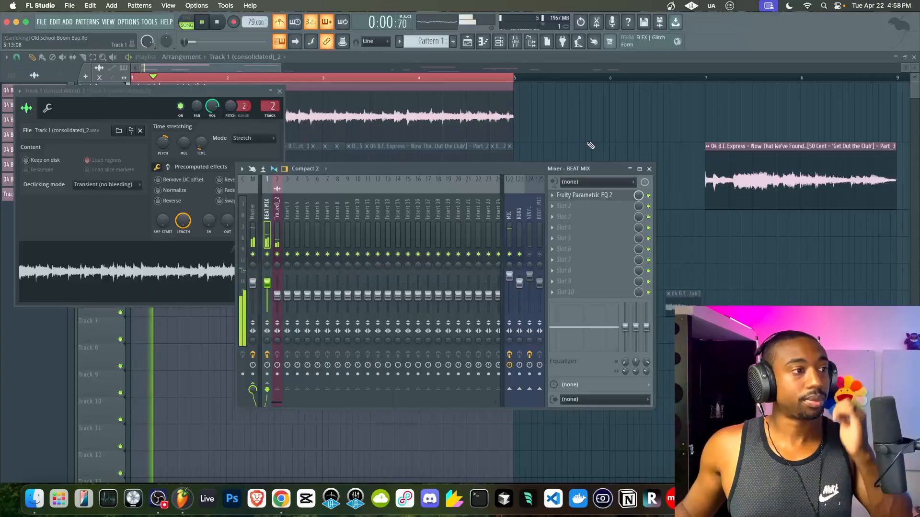
- Save the project as Old School Boom Bap.flp and replay the arrangement from the start
{"action": "key", "text": "F12"}
{"action": "key", "text": "space"}
{"action": "key", "text": "super+s"}
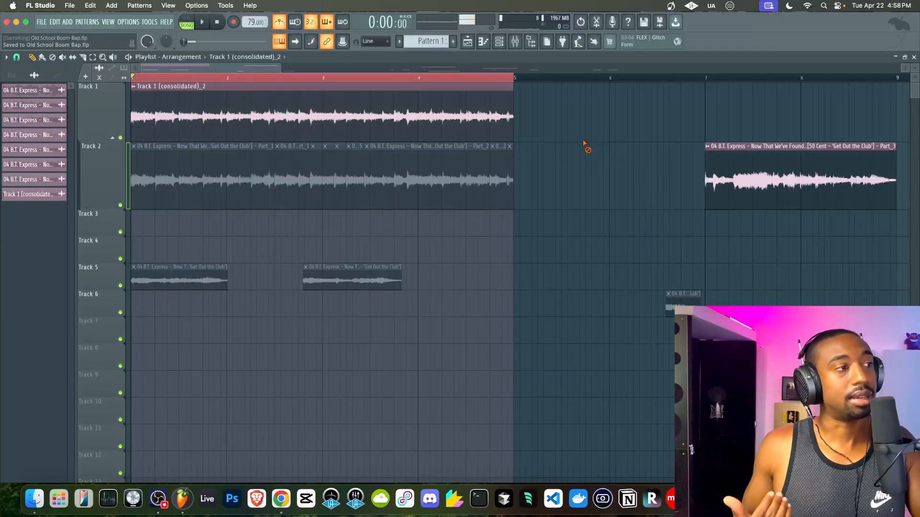
{"action": "key", "text": "space"}
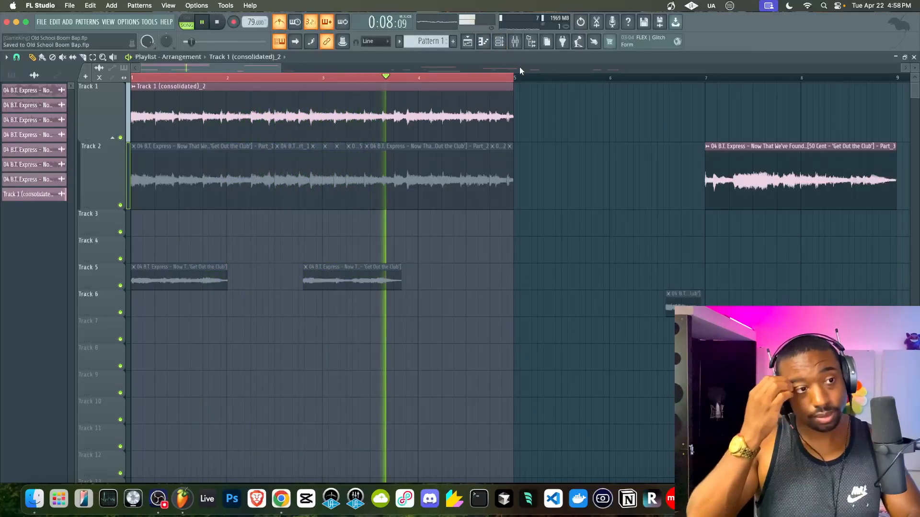
{"action": "key", "text": "super+s"}
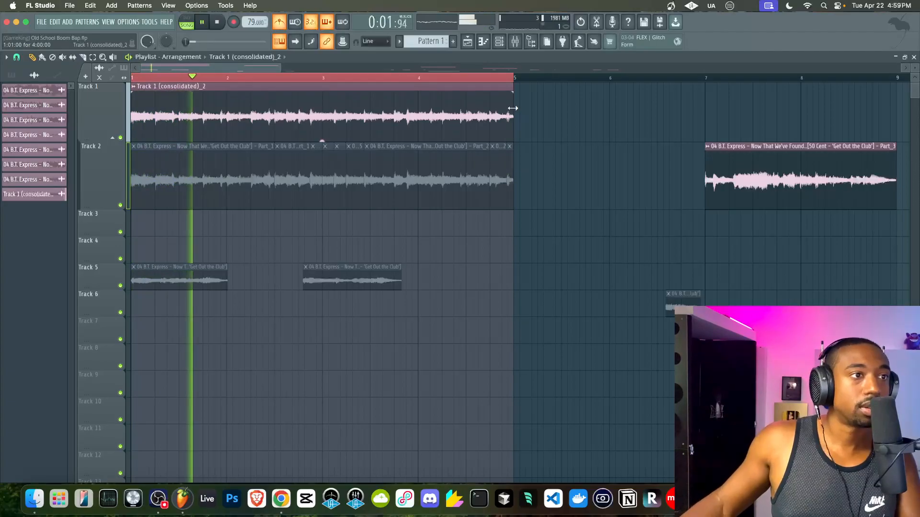
- Move the chops from tracks 3–6 later in the song to bar 1 on tracks 7–10
{"action": "left_click", "coordinate": [499, 43]}
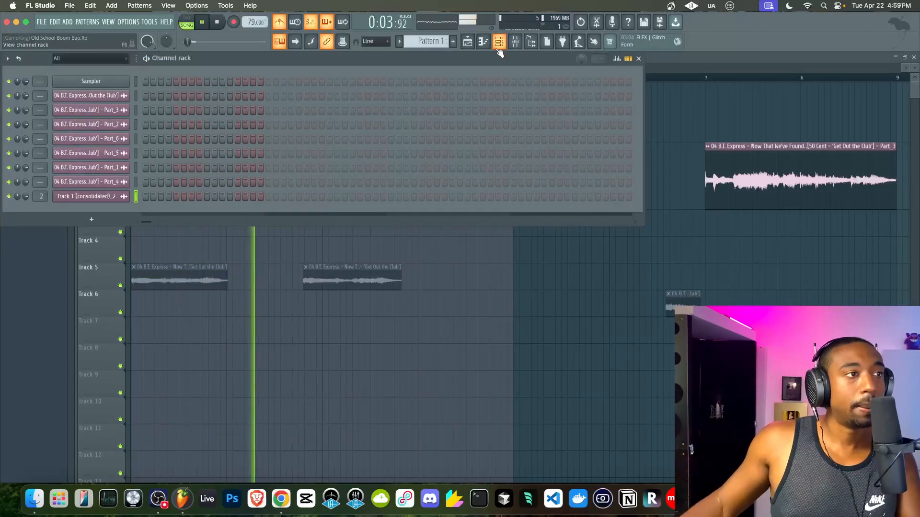
{"action": "key", "text": "space"}
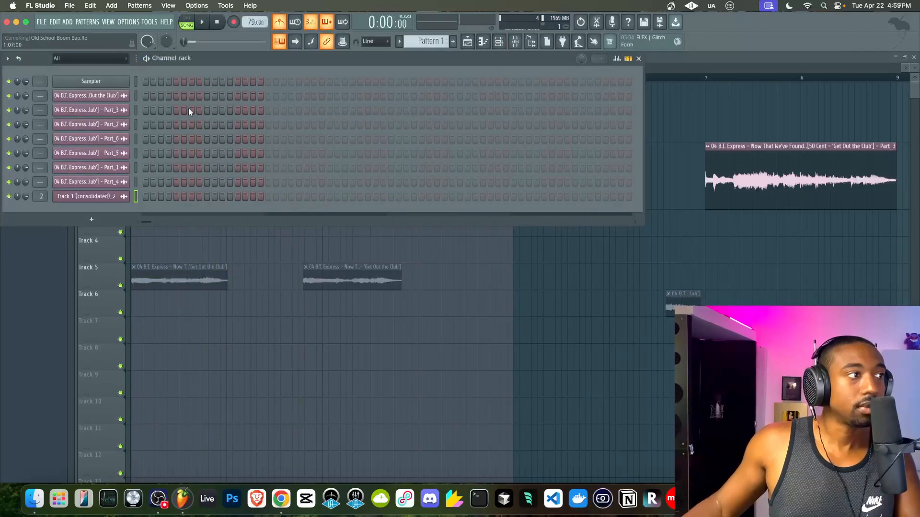
{"action": "key", "text": "F6"}
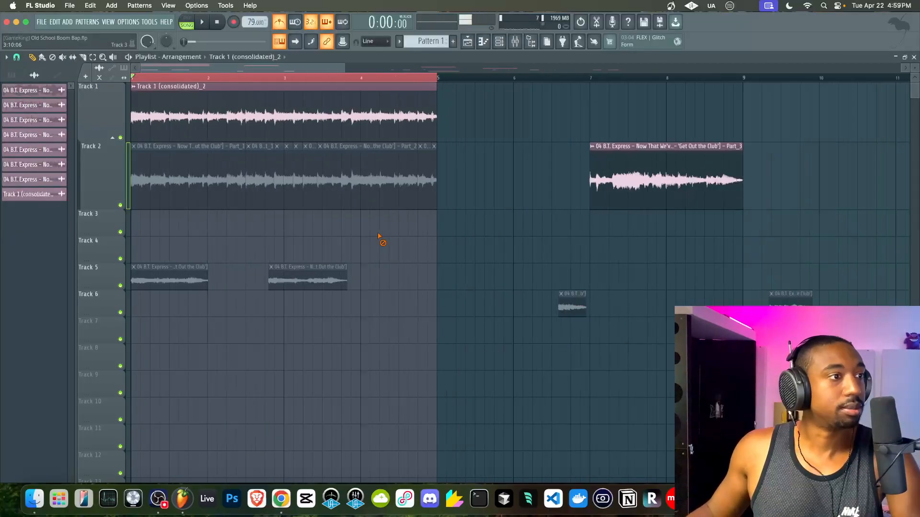
{"action": "scroll", "coordinate": [378, 240], "scroll_direction": "down", "scroll_amount": 5}
{"action": "scroll", "coordinate": [500, 217], "scroll_direction": "down", "scroll_amount": 3}
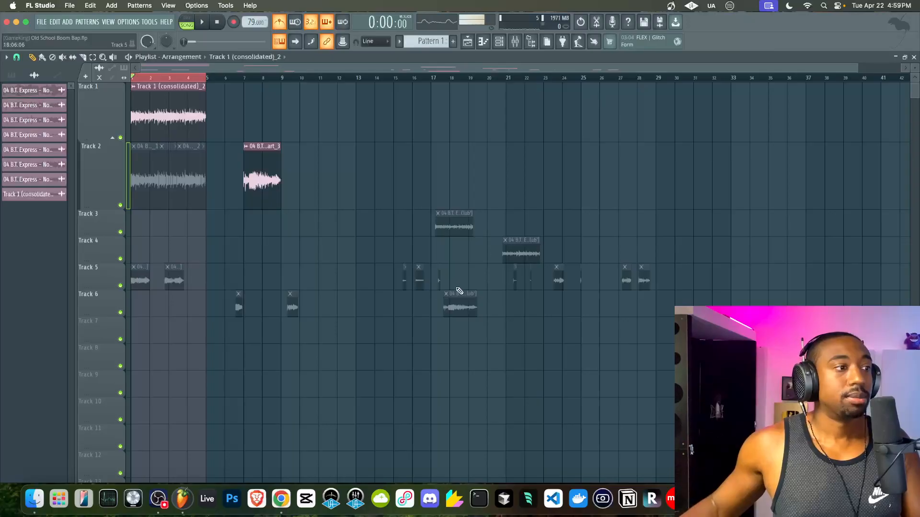
{"action": "left_click_drag", "start_coordinate": [344, 143], "coordinate": [735, 345]}
{"action": "left_click_drag", "start_coordinate": [455, 306], "coordinate": [137, 436]}
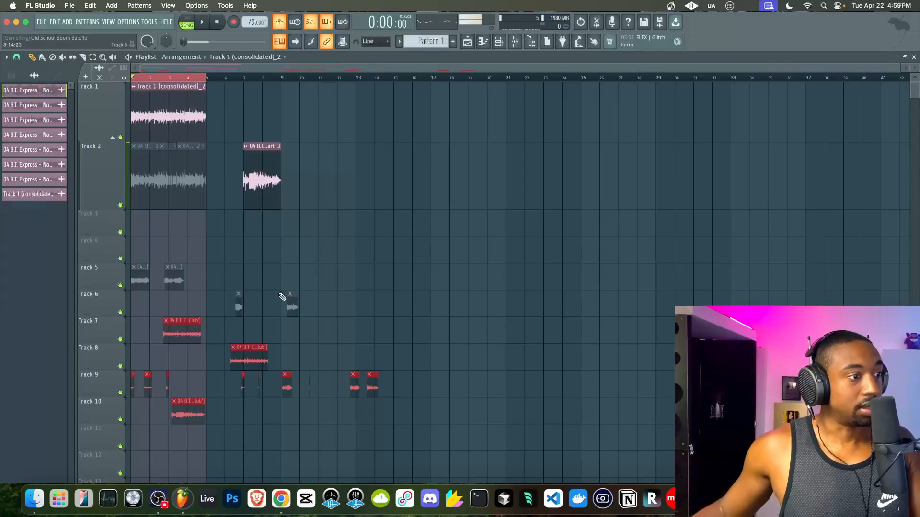
{"action": "scroll", "coordinate": [217, 380], "scroll_direction": "up", "scroll_amount": 5}
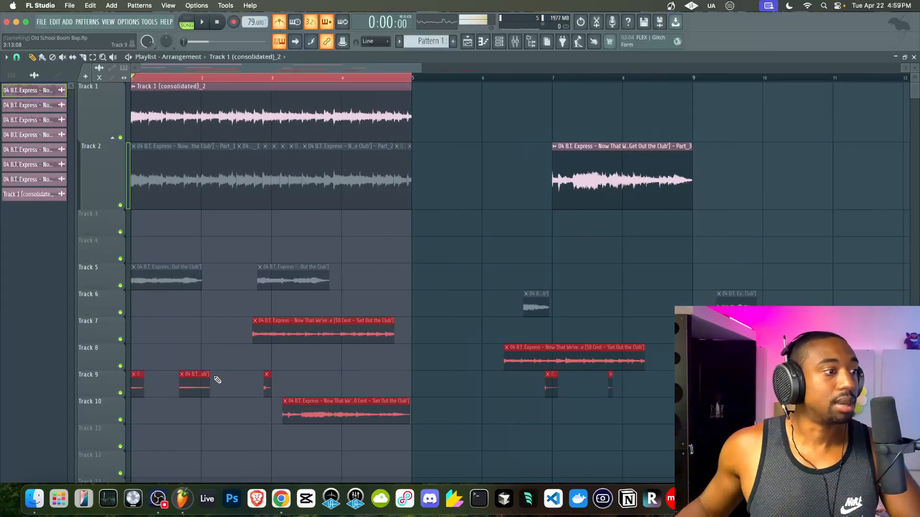
{"action": "left_click", "coordinate": [263, 383]}
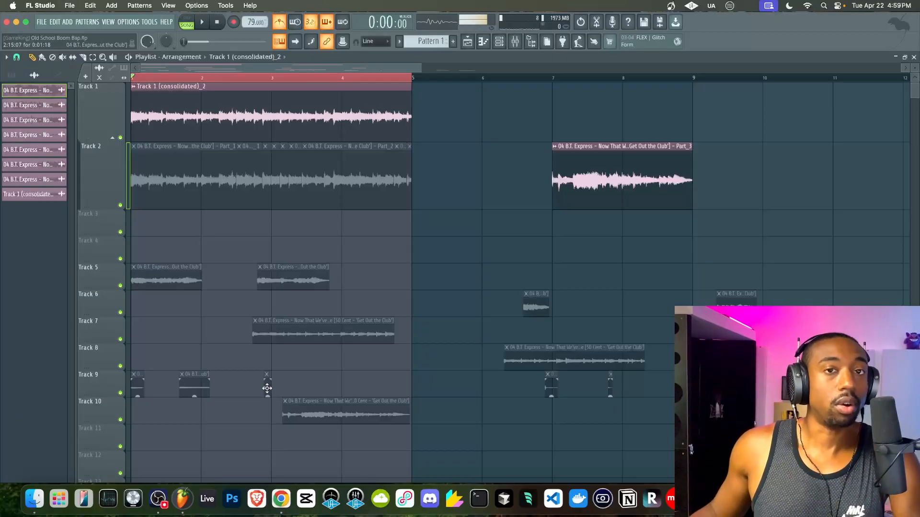
{"action": "scroll", "coordinate": [266, 389], "scroll_direction": "up", "scroll_amount": 4}
- Make the small Track 9 clip a unique sample, Part_7, and inspect its channel settings
{"action": "left_click", "coordinate": [262, 375]}
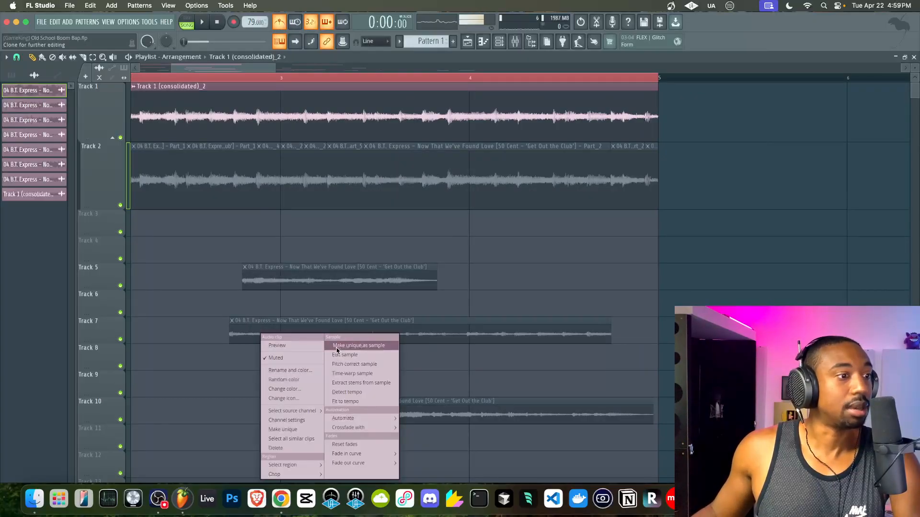
{"action": "left_click", "coordinate": [337, 347]}
{"action": "double_click", "coordinate": [269, 384]}
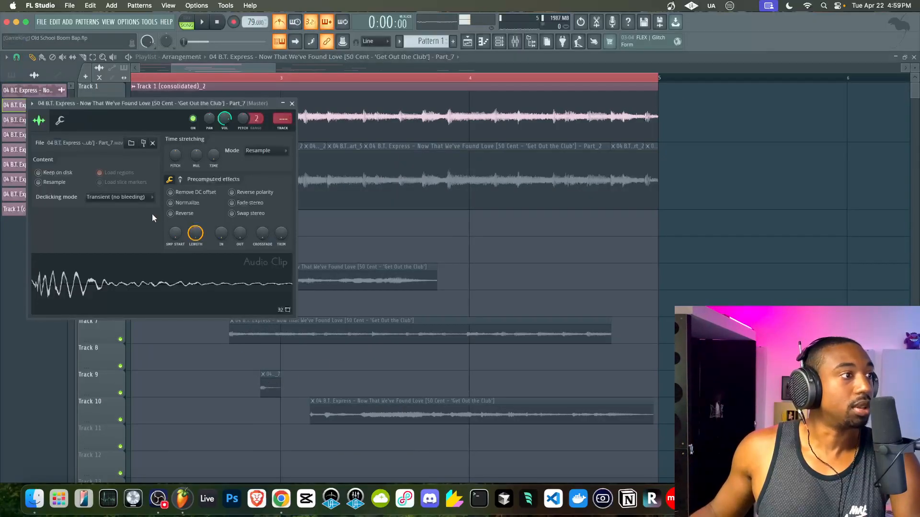
{"action": "left_click", "coordinate": [61, 121]}
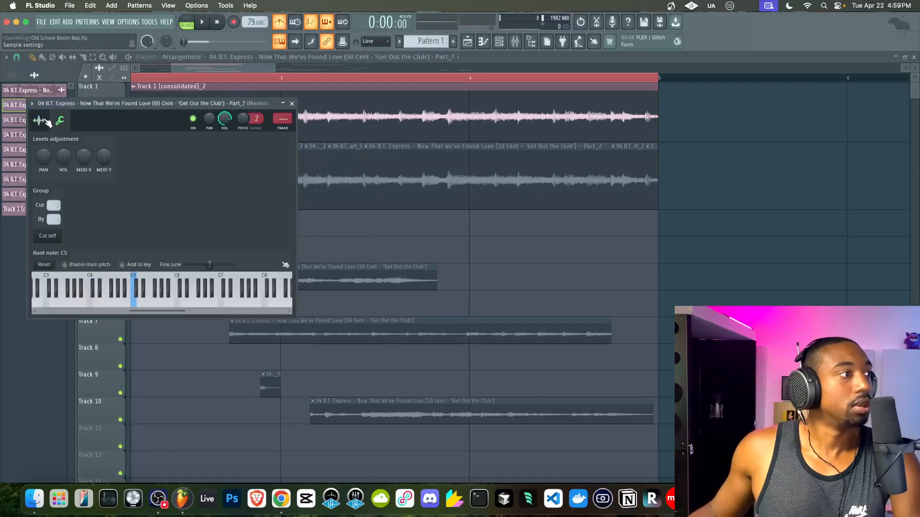
{"action": "left_click", "coordinate": [39, 120]}
{"action": "left_click", "coordinate": [61, 121]}
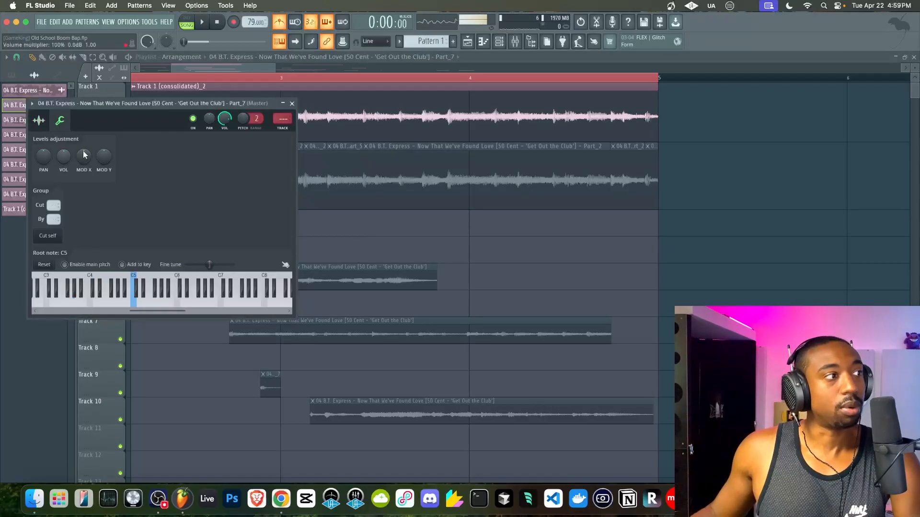
{"action": "left_click", "coordinate": [38, 120]}
{"action": "left_click", "coordinate": [61, 122]}
{"action": "left_click", "coordinate": [39, 120]}
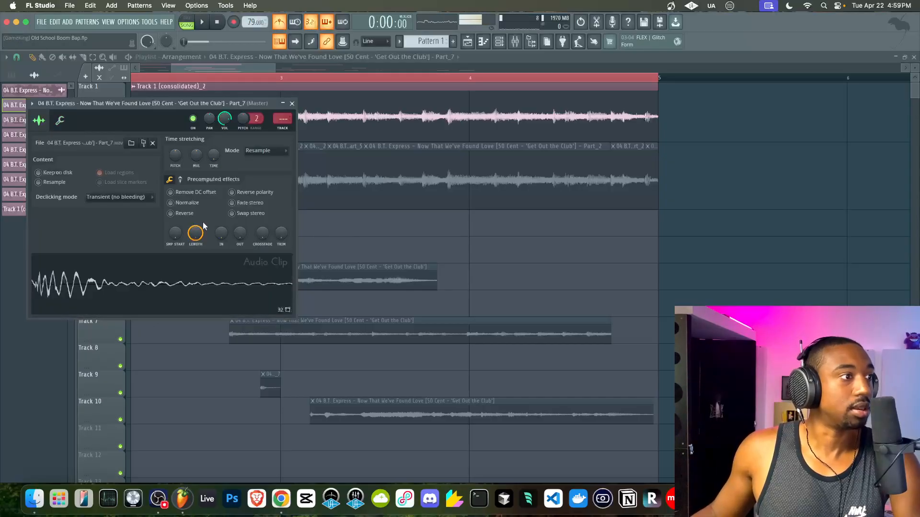
{"action": "left_click", "coordinate": [180, 181]}
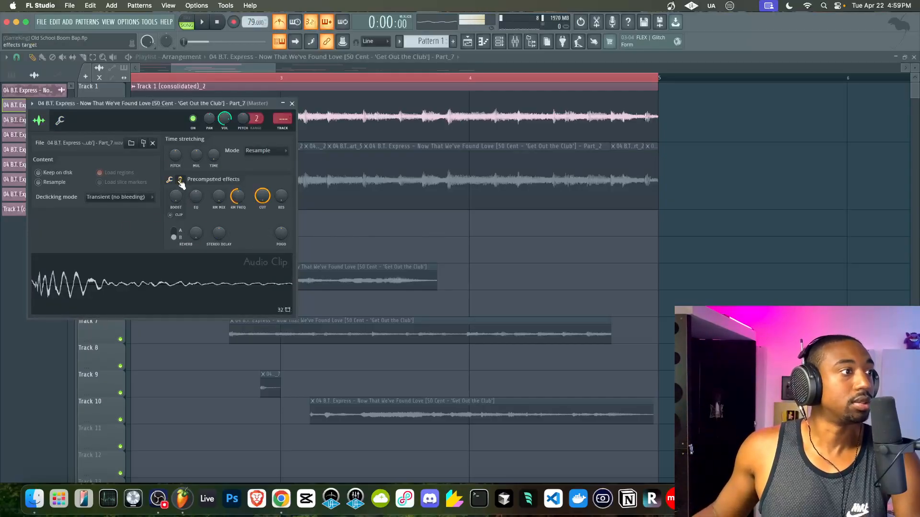
- Reopen the Part_7 clip settings and its audio options, then bring up the channel rack
{"action": "left_click", "coordinate": [292, 104]}
{"action": "double_click", "coordinate": [266, 387]}
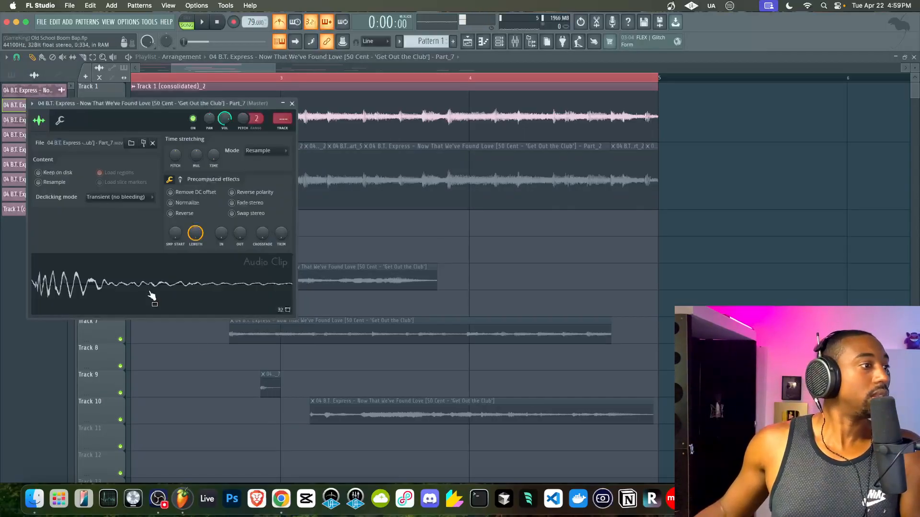
{"action": "right_click", "coordinate": [150, 294]}
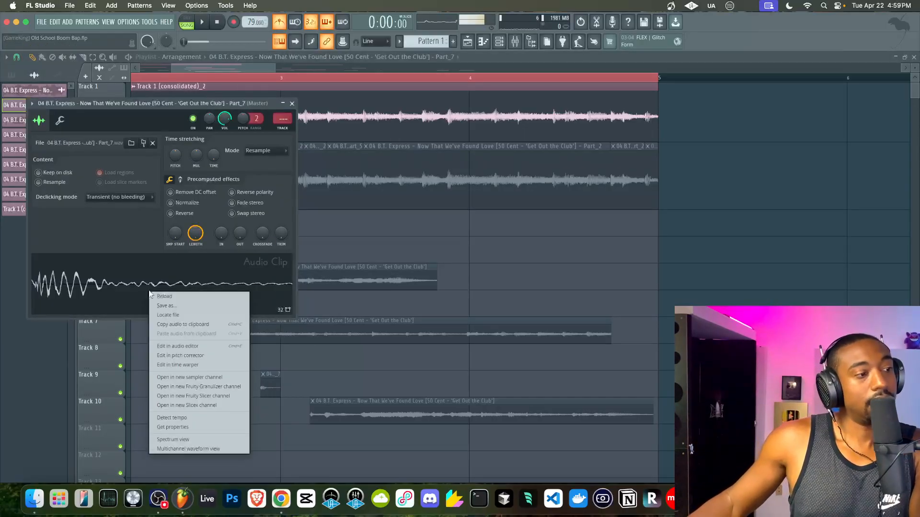
{"action": "left_click", "coordinate": [497, 43]}
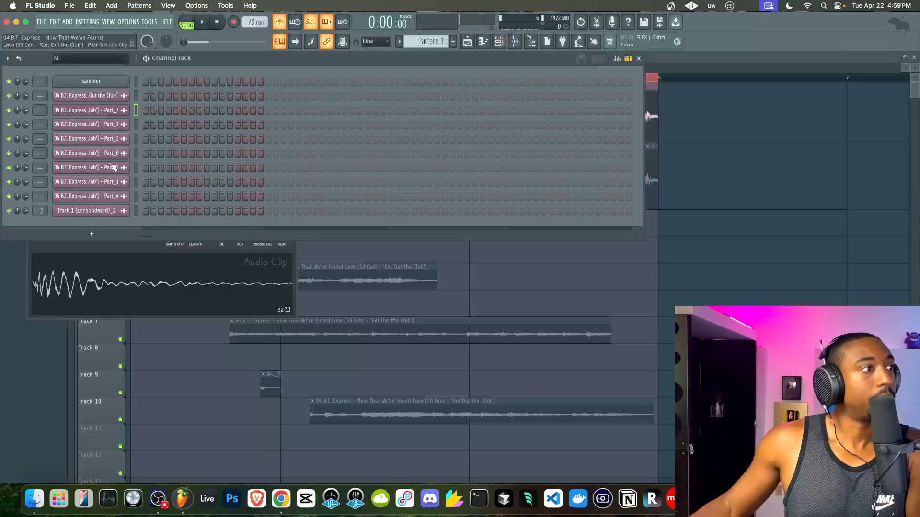
- Open the Sampler, Track 1 and Part_7 settings windows and arrange them around the channel rack
{"action": "left_click", "coordinate": [109, 85]}
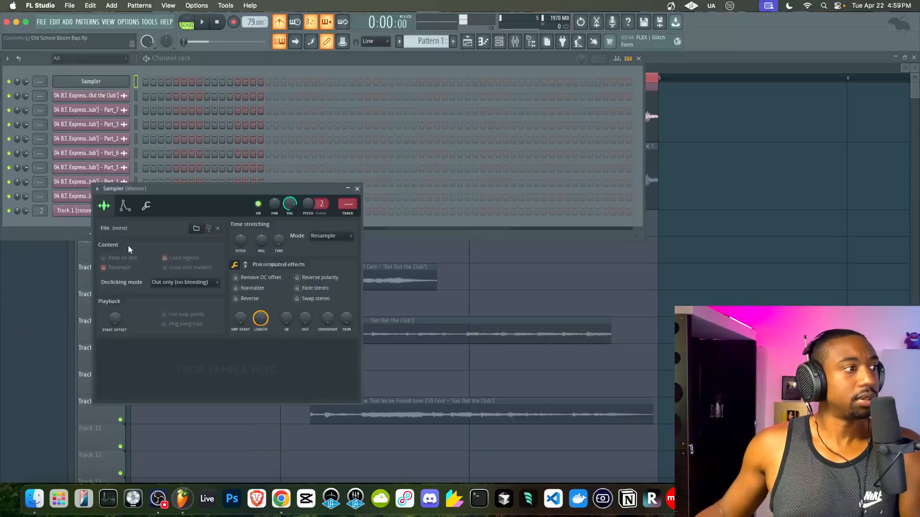
{"action": "left_click_drag", "start_coordinate": [132, 193], "coordinate": [296, 205]}
{"action": "left_click", "coordinate": [116, 211]}
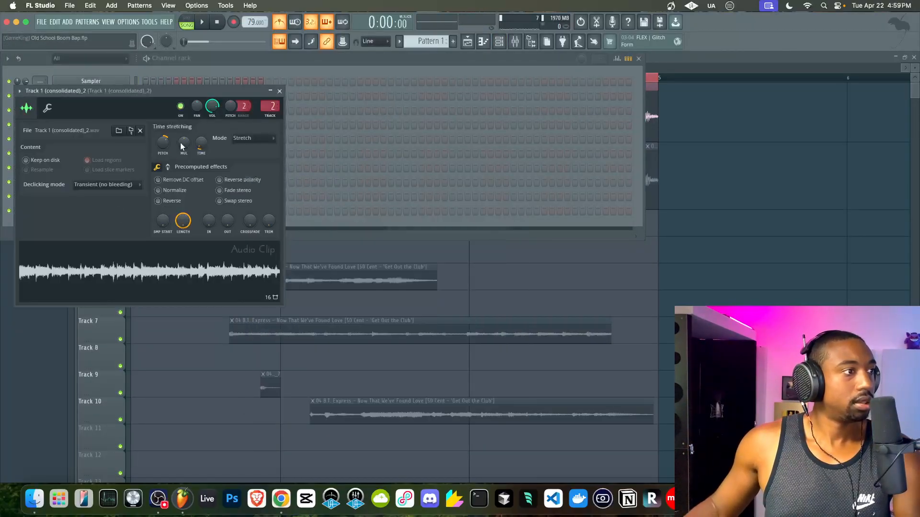
{"action": "left_click_drag", "start_coordinate": [165, 95], "coordinate": [432, 146]}
{"action": "double_click", "coordinate": [269, 377]}
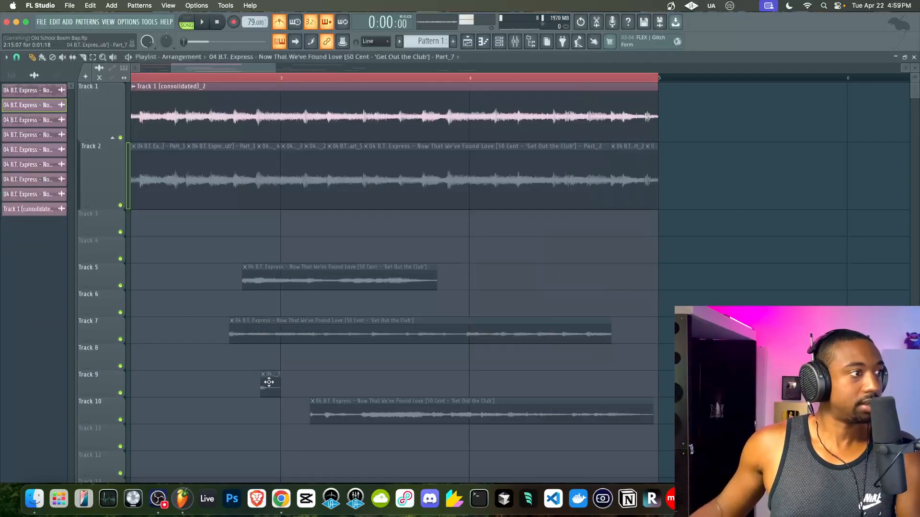
{"action": "key", "text": "F6"}
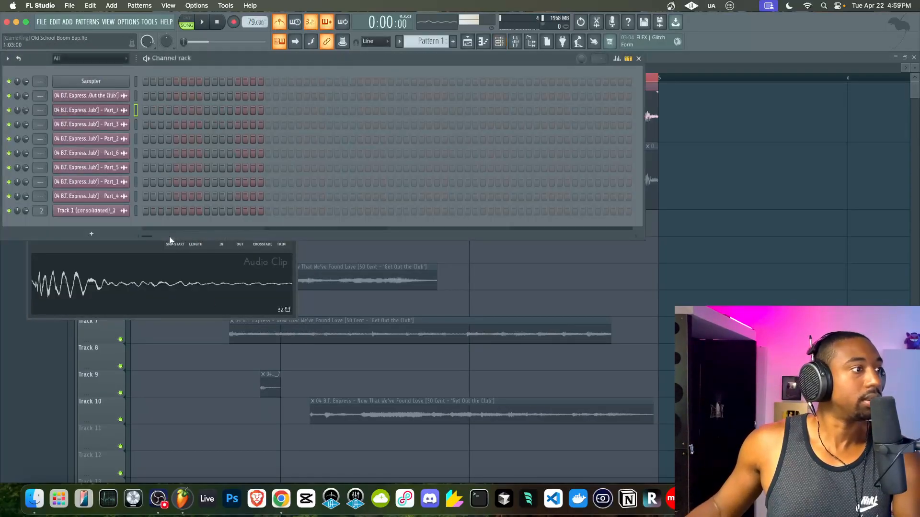
{"action": "left_click", "coordinate": [148, 248]}
{"action": "left_click_drag", "start_coordinate": [134, 102], "coordinate": [314, 266]}
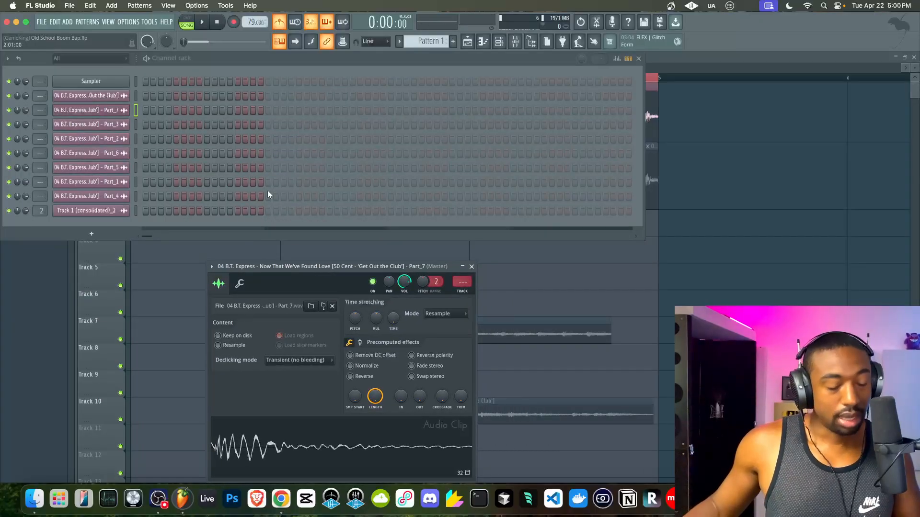
{"action": "left_click", "coordinate": [113, 81]}
{"action": "left_click", "coordinate": [249, 300]}
{"action": "left_click_drag", "start_coordinate": [250, 267], "coordinate": [76, 142]}
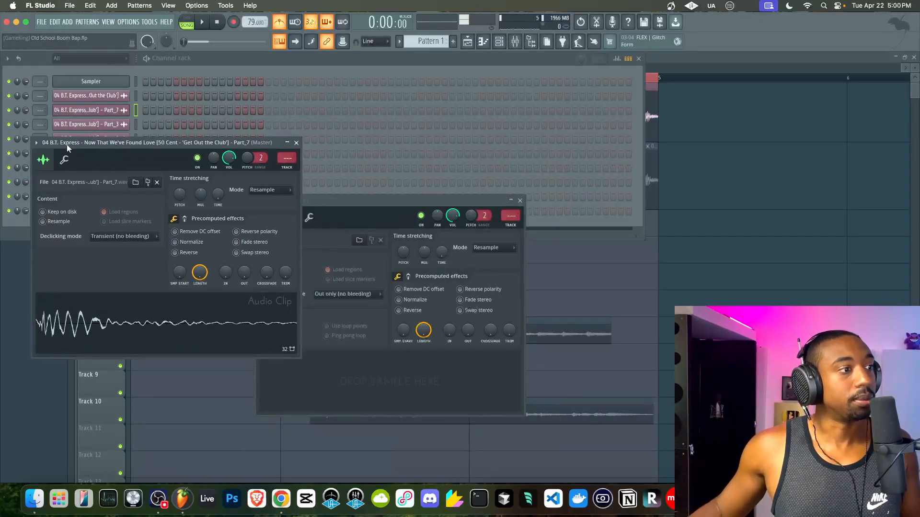
- Load the Part_7 audio through Edison into the empty Sampler as a new Part_8 chop
{"action": "right_click", "coordinate": [169, 334]}
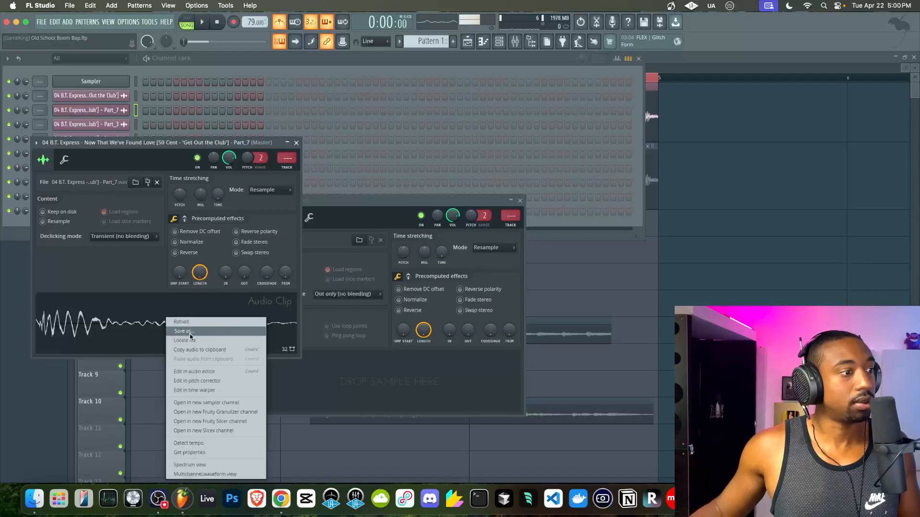
{"action": "right_click", "coordinate": [128, 320]}
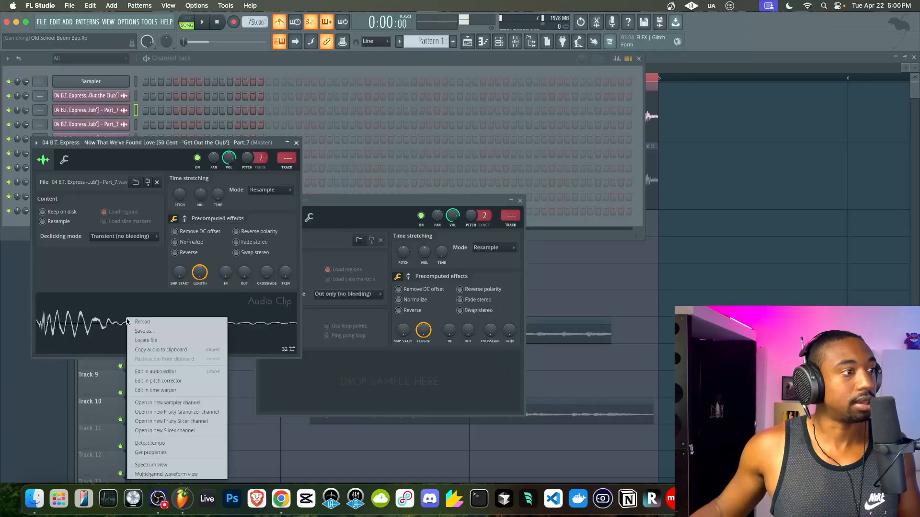
{"action": "left_click", "coordinate": [162, 372]}
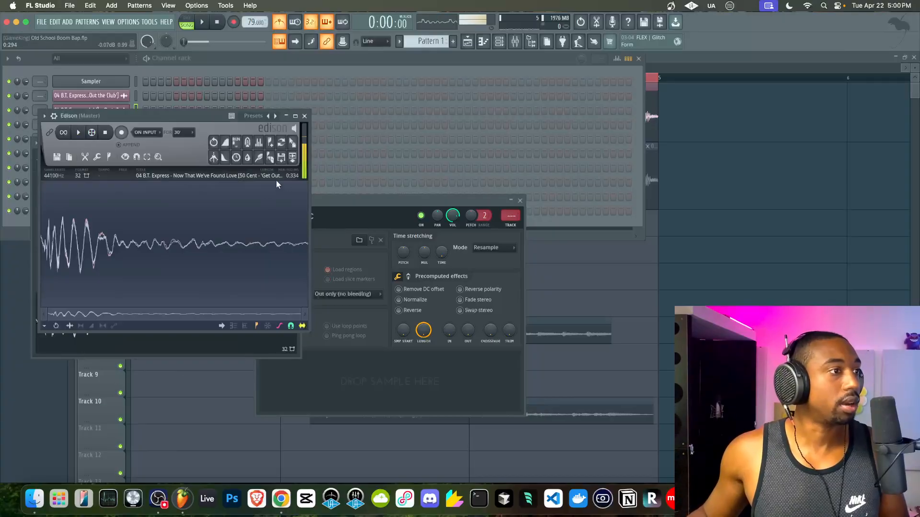
{"action": "left_click_drag", "start_coordinate": [292, 143], "coordinate": [387, 387]}
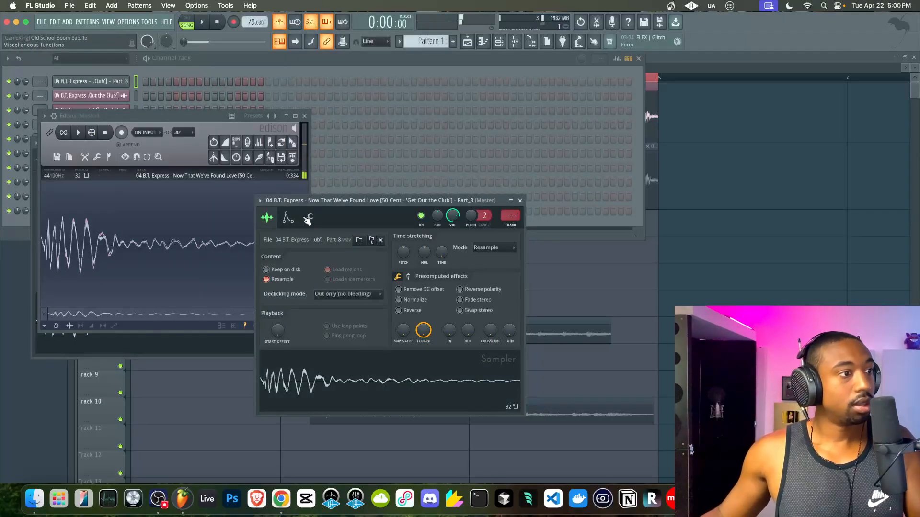
- Turn off the Part_8 sampler's volume envelope and enable a step for it in the channel rack
{"action": "left_click", "coordinate": [288, 218]}
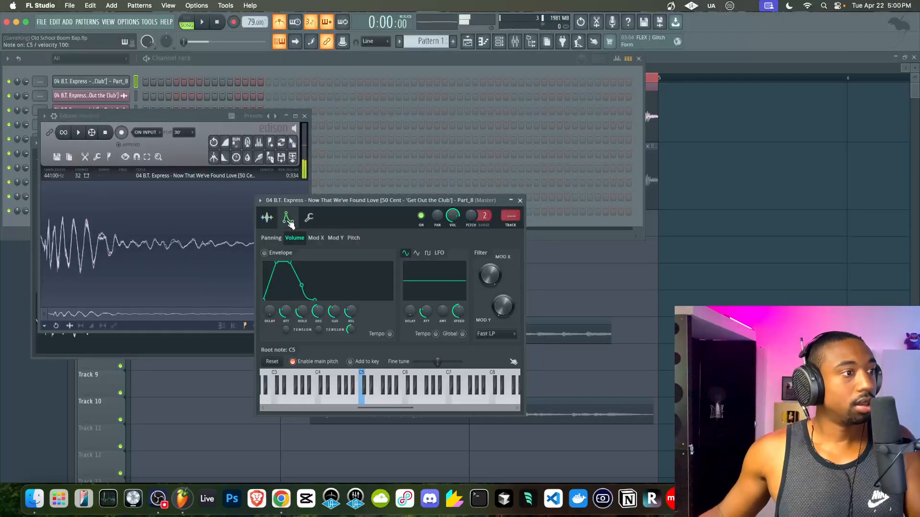
{"action": "left_click", "coordinate": [282, 254]}
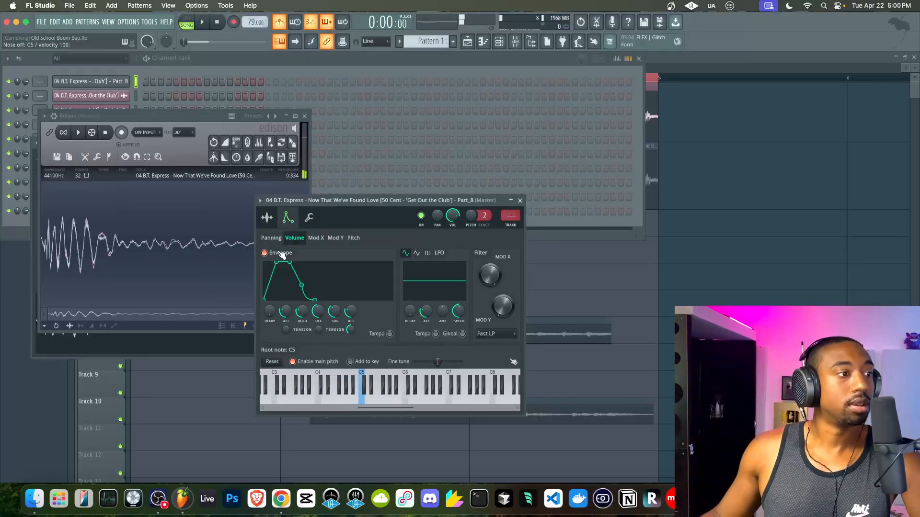
{"action": "left_click", "coordinate": [309, 218]}
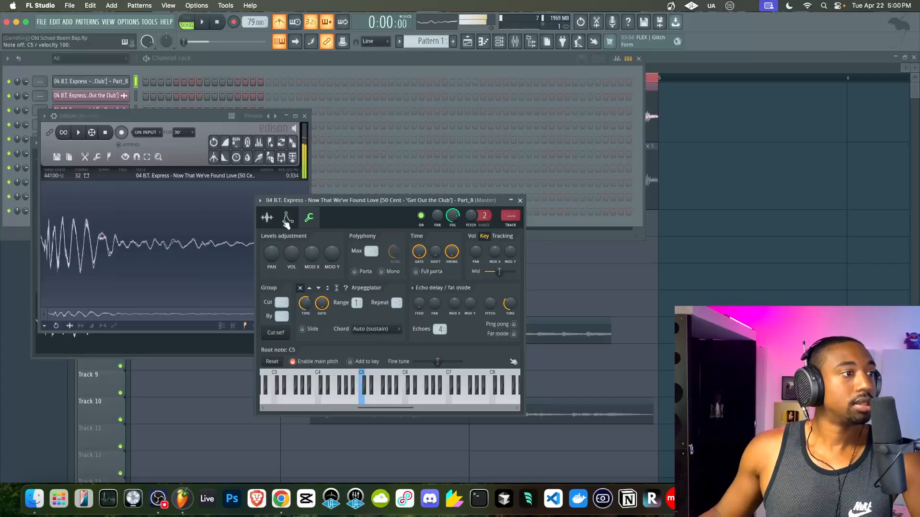
{"action": "left_click", "coordinate": [266, 218]}
{"action": "left_click", "coordinate": [306, 111]}
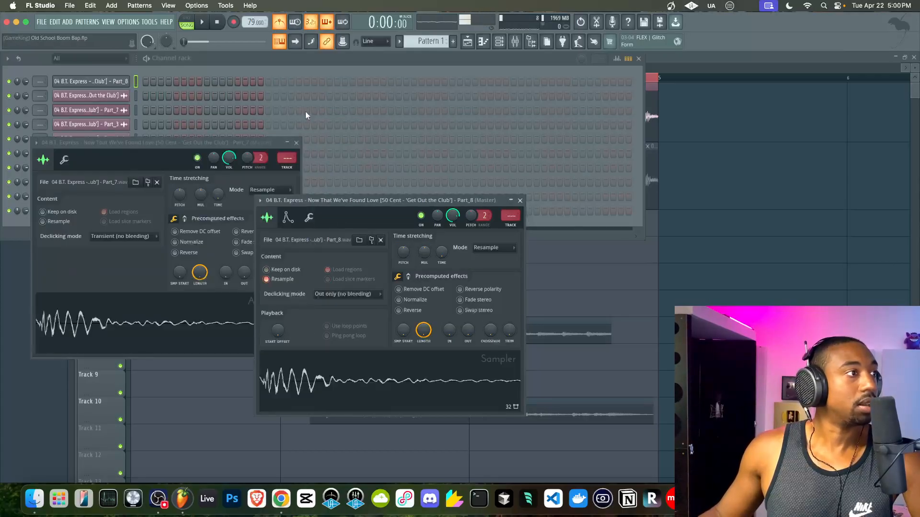
{"action": "left_click", "coordinate": [199, 83]}
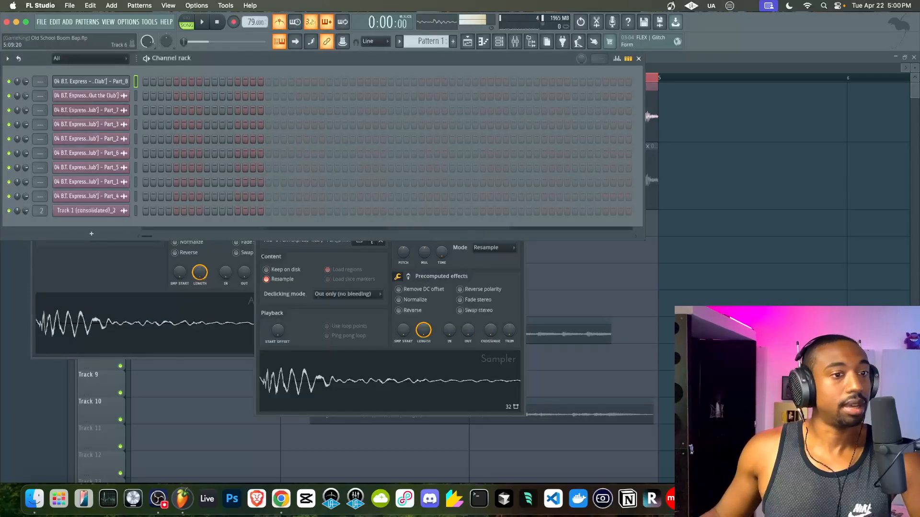
{"action": "left_click", "coordinate": [690, 312]}
- Inspect the sample clip's channel settings, then return to the Track 5 clips
{"action": "scroll", "coordinate": [313, 354], "scroll_direction": "down", "scroll_amount": 6}
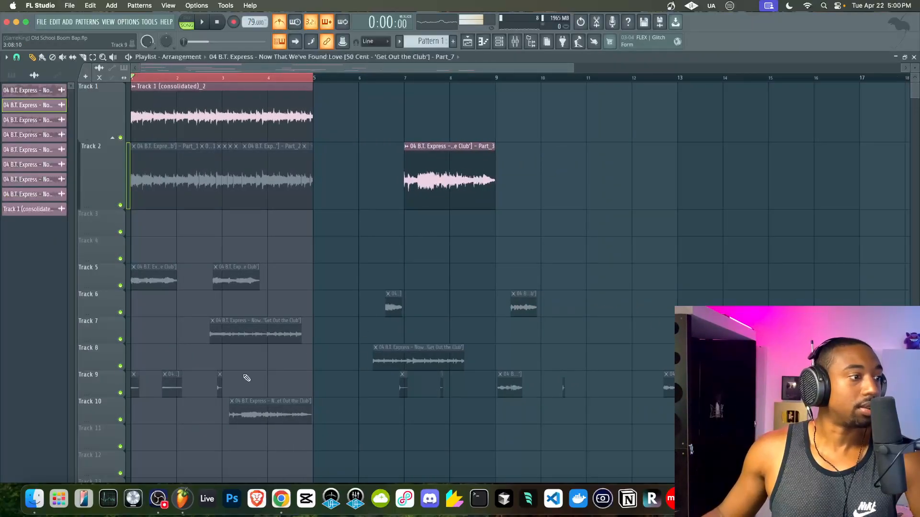
{"action": "double_click", "coordinate": [172, 385]}
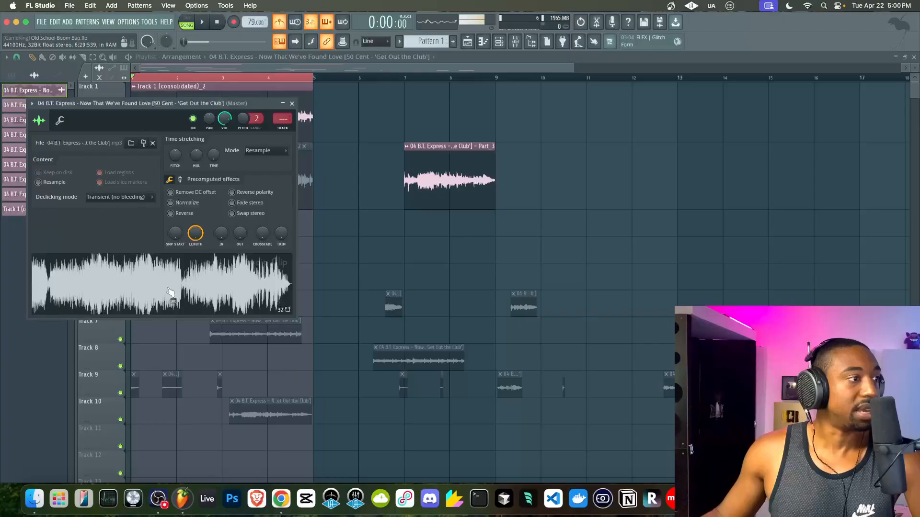
{"action": "left_click", "coordinate": [293, 102]}
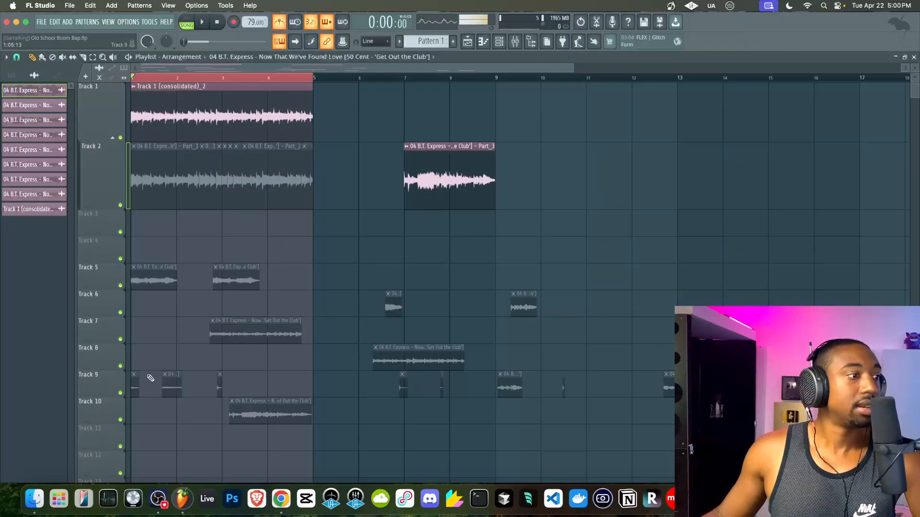
{"action": "scroll", "coordinate": [136, 379], "scroll_direction": "up", "scroll_amount": 3}
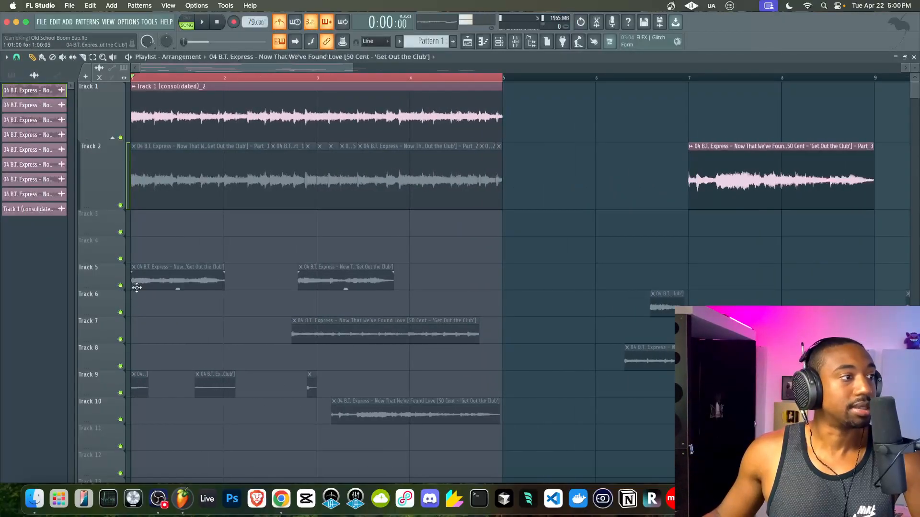
- Make both Track 5 sample clips unique, the second becoming Part_9
{"action": "left_click", "coordinate": [135, 272]}
{"action": "left_click", "coordinate": [233, 283]}
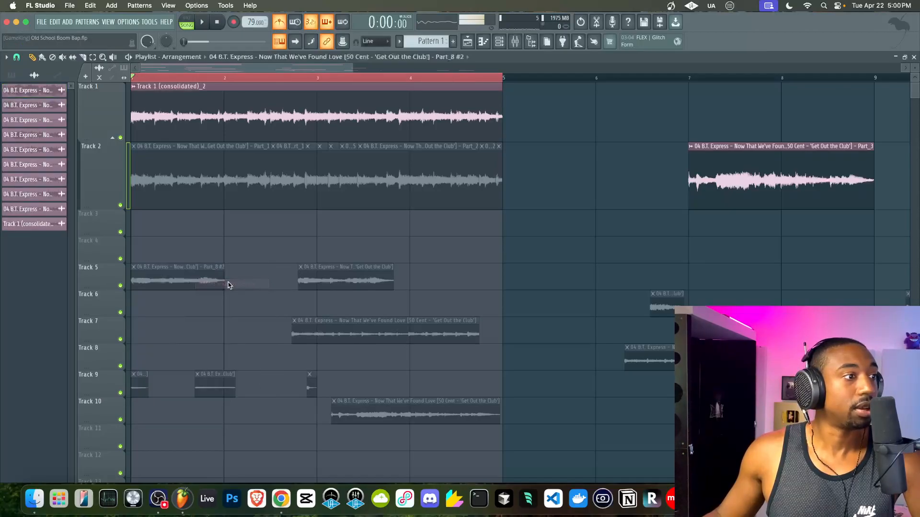
{"action": "left_click", "coordinate": [302, 272]}
{"action": "left_click", "coordinate": [399, 284]}
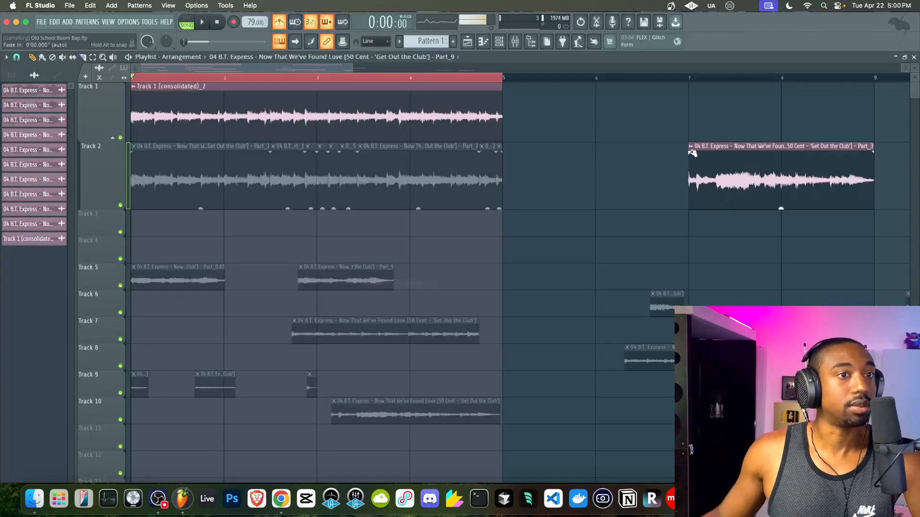
- Make the Part_3 clip unique as Part_10 and move it onto Track 5 at bar 4
{"action": "left_click", "coordinate": [694, 146]}
{"action": "left_click", "coordinate": [791, 158]}
{"action": "left_click_drag", "start_coordinate": [738, 191], "coordinate": [493, 284]}
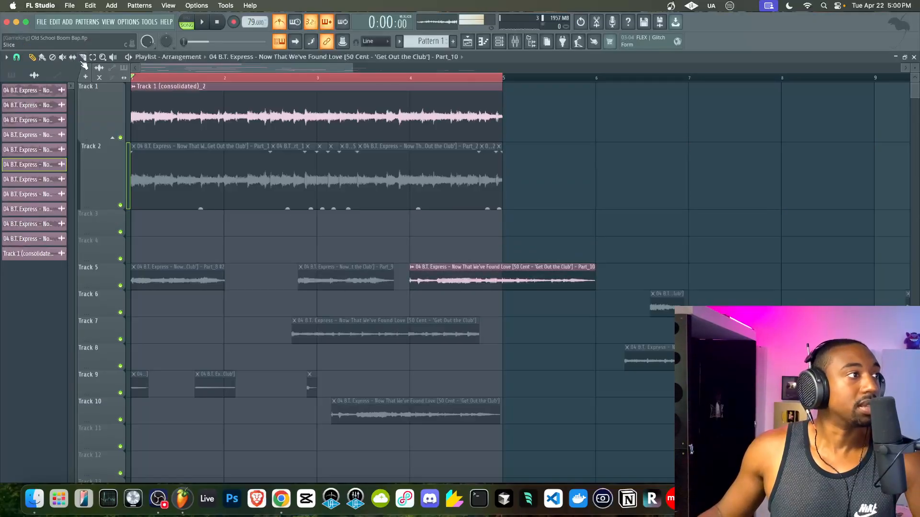
{"action": "left_click", "coordinate": [485, 282]}
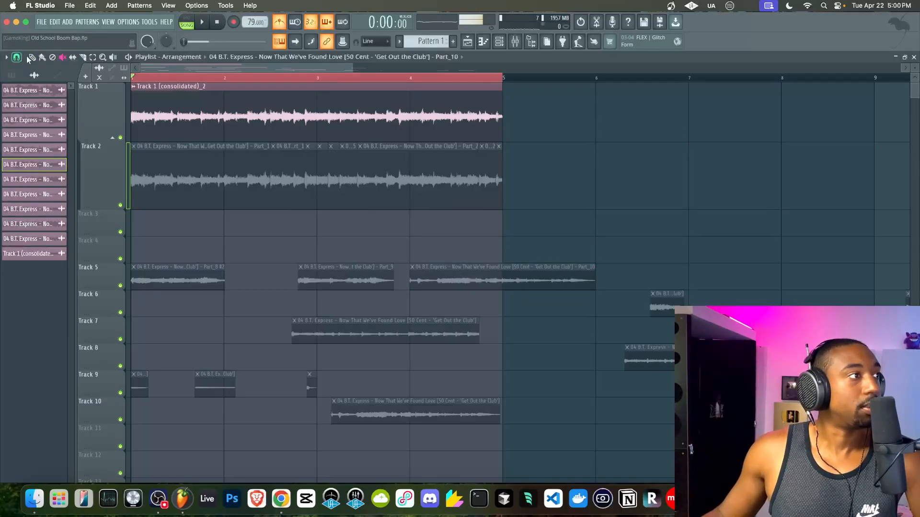
- Check the Part_9 sample settings, then make the Track 7 clip a unique sample
{"action": "double_click", "coordinate": [308, 279]}
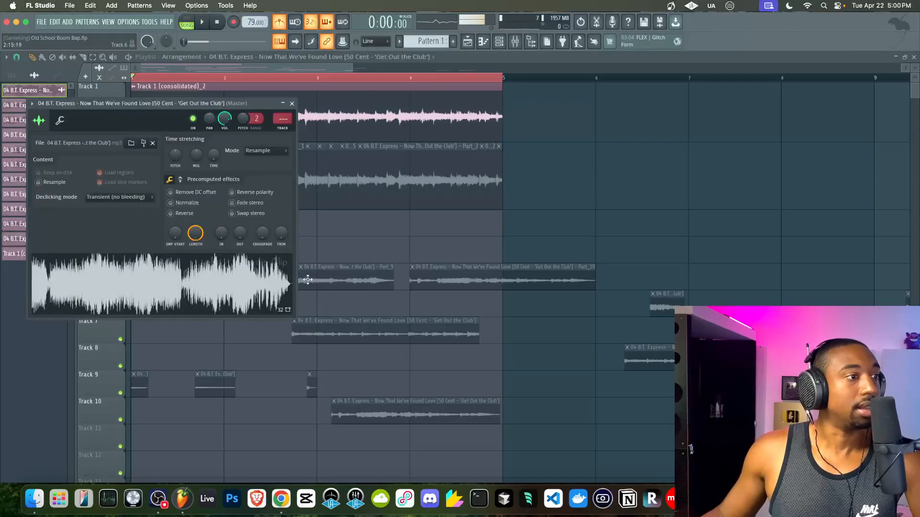
{"action": "left_click", "coordinate": [291, 105]}
{"action": "right_click", "coordinate": [294, 325]}
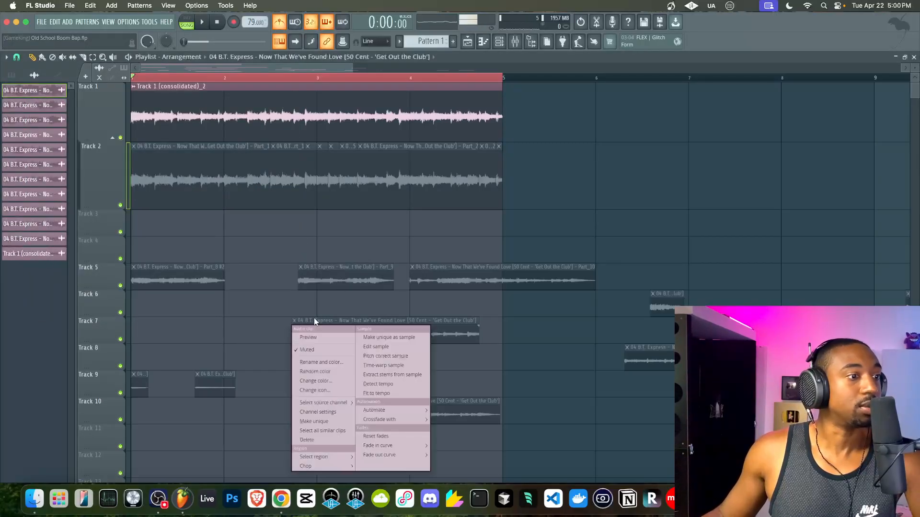
{"action": "left_click", "coordinate": [388, 339]}
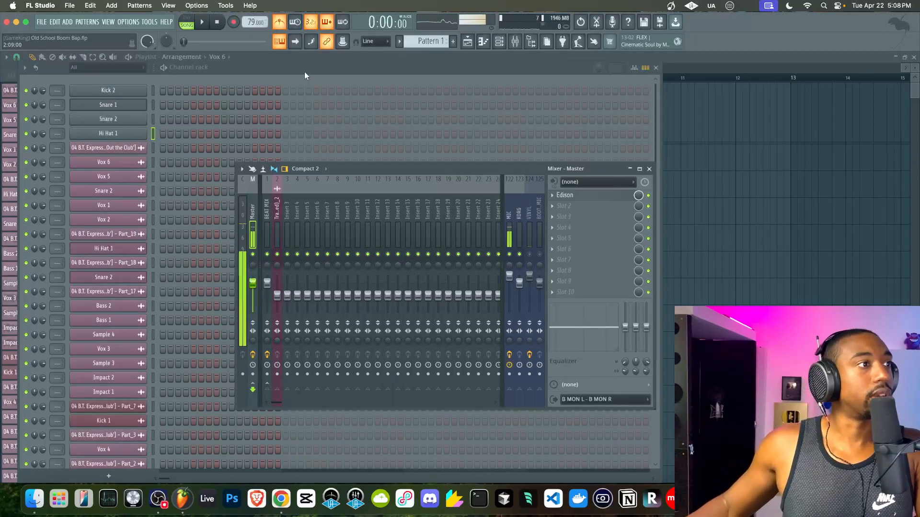
- Show the channel rack, audition Kick 2 and Snare 2, and save the project
{"action": "key", "text": "F9"}
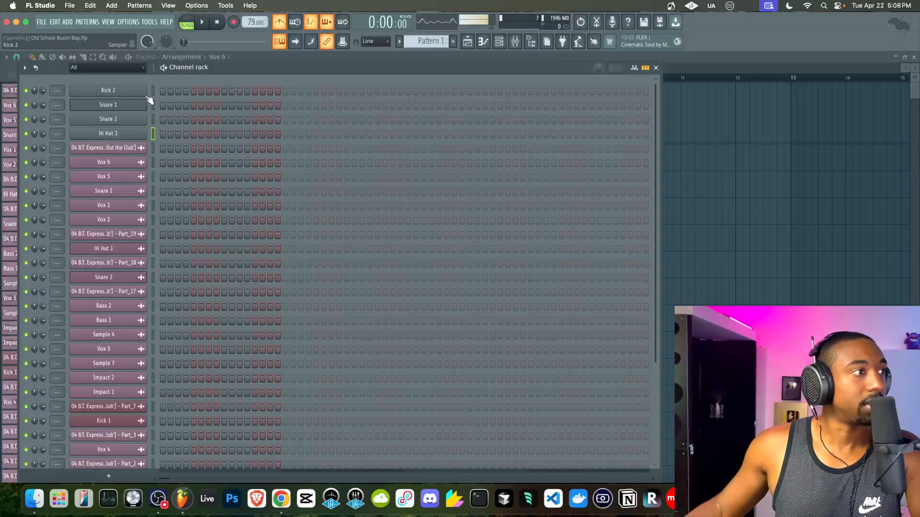
{"action": "key", "text": "z"}
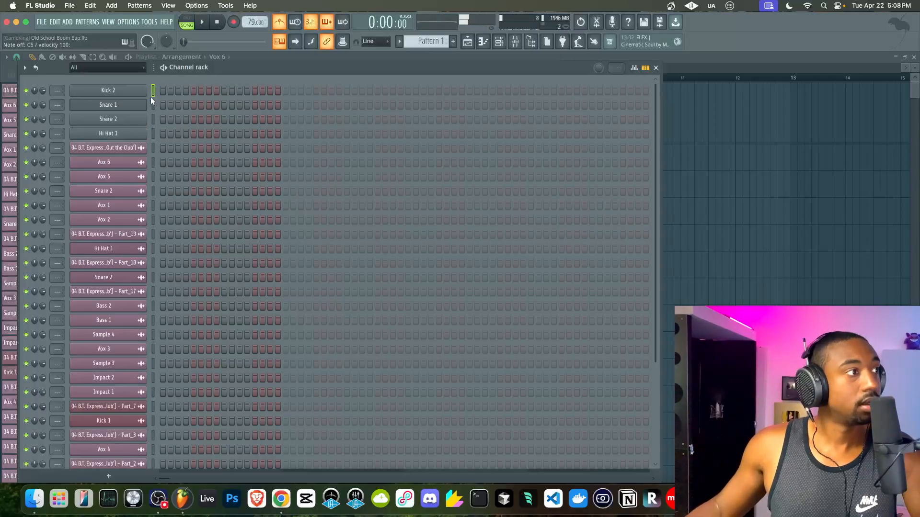
{"action": "left_click", "coordinate": [152, 119]}
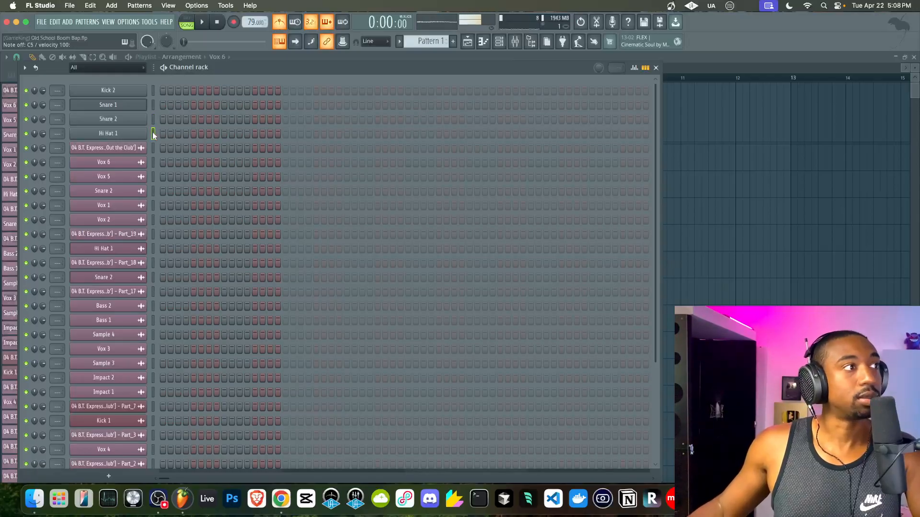
{"action": "key", "text": "super+s"}
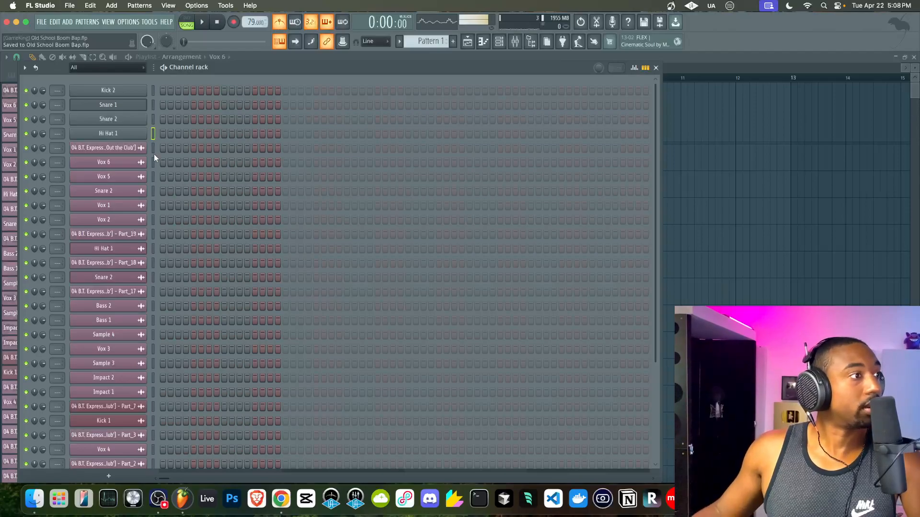
- Copy the Vox 6 sample into a new sampler channel, Part_24
{"action": "left_click", "coordinate": [136, 162]}
{"action": "right_click", "coordinate": [130, 281]}
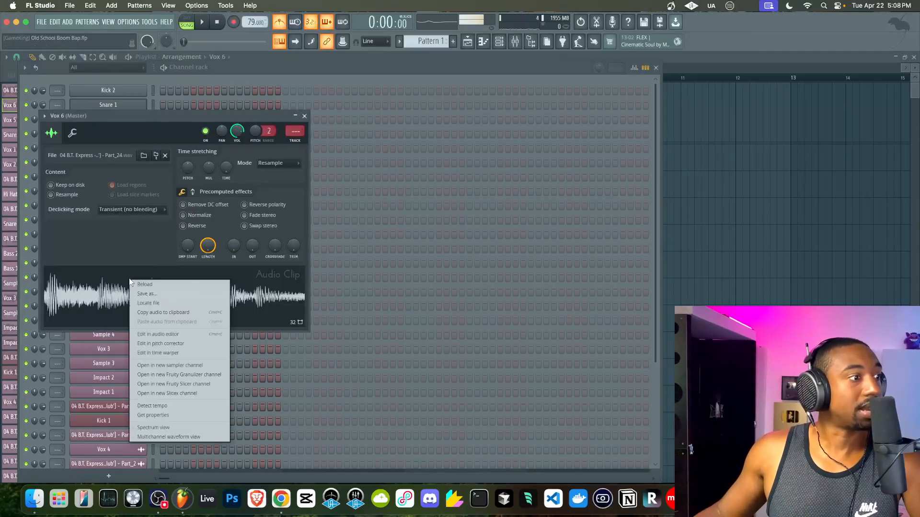
{"action": "left_click", "coordinate": [171, 365]}
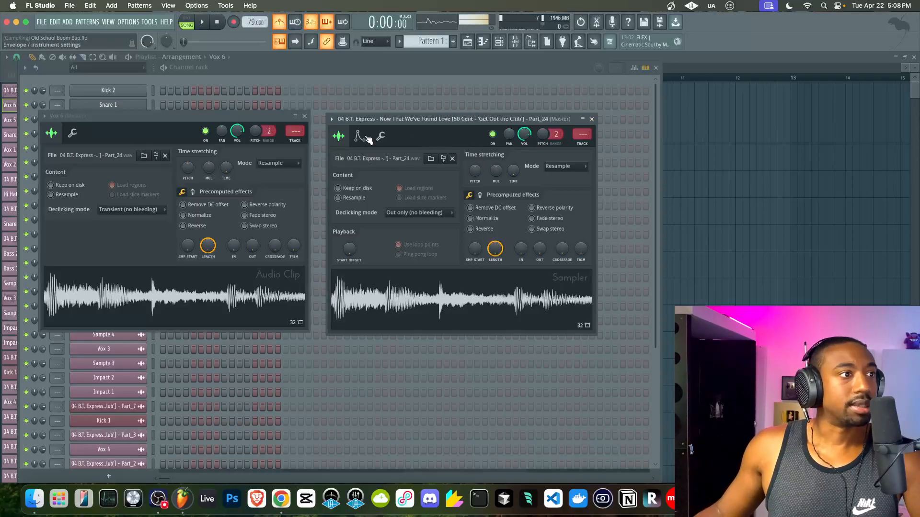
{"action": "left_click", "coordinate": [359, 137]}
{"action": "left_click", "coordinate": [339, 137]}
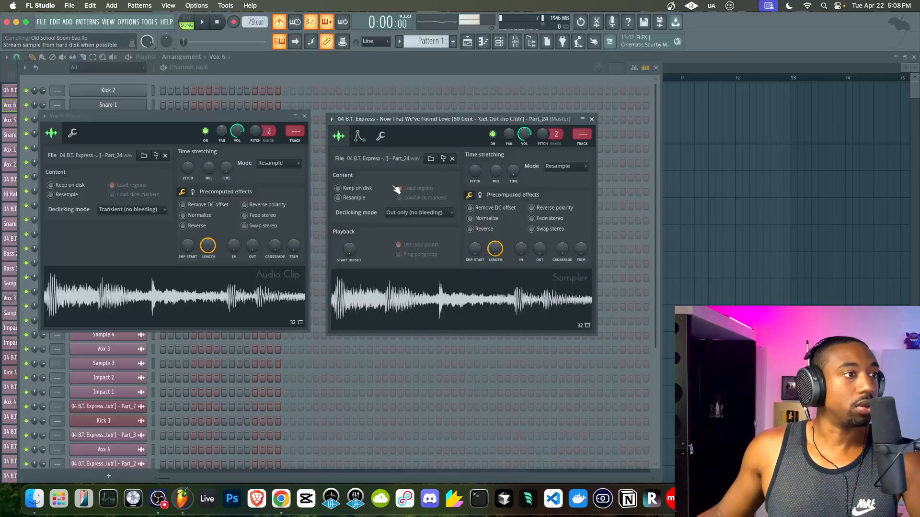
{"action": "left_click", "coordinate": [183, 123]}
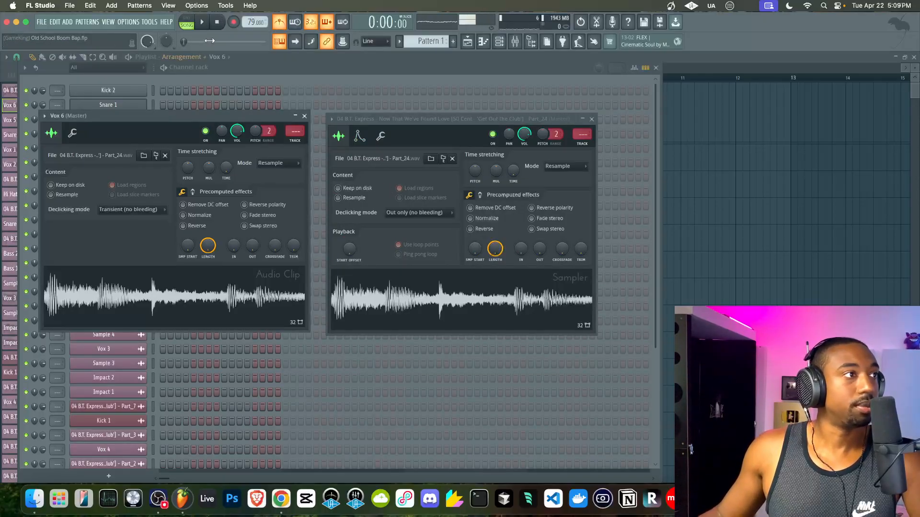
- Give Part_24 a volume envelope with ATT 0, HOLD at maximum and DEC 0
{"action": "left_click", "coordinate": [367, 137]}
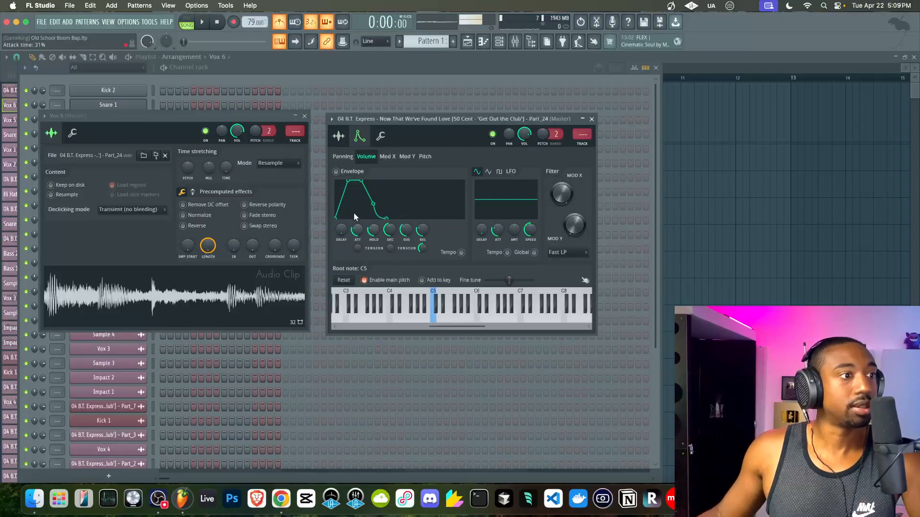
{"action": "left_click_drag", "start_coordinate": [358, 230], "coordinate": [374, 187]}
{"action": "left_click_drag", "start_coordinate": [390, 230], "coordinate": [390, 269]}
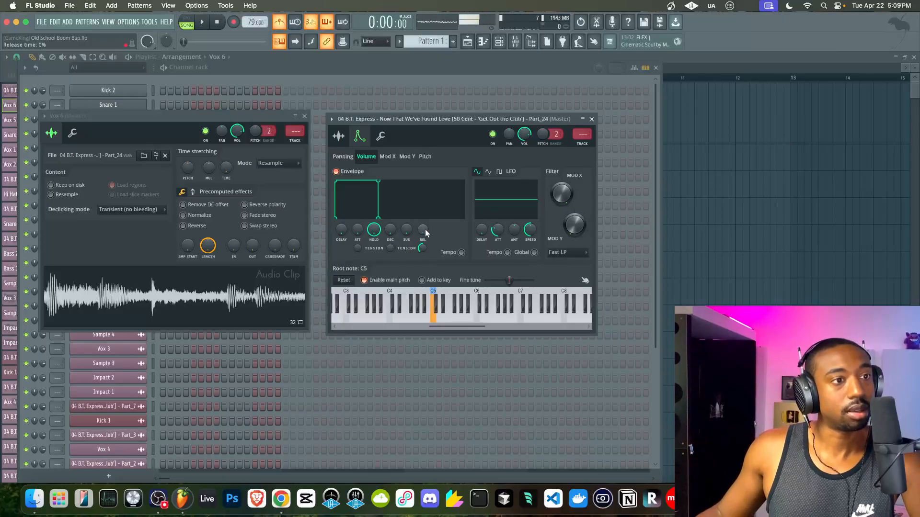
{"action": "left_click", "coordinate": [339, 136]}
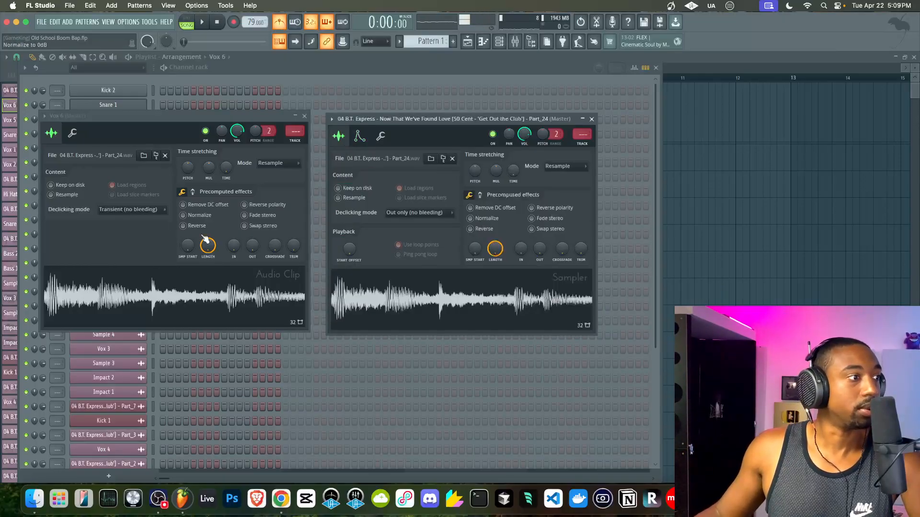
{"action": "left_click", "coordinate": [304, 116]}
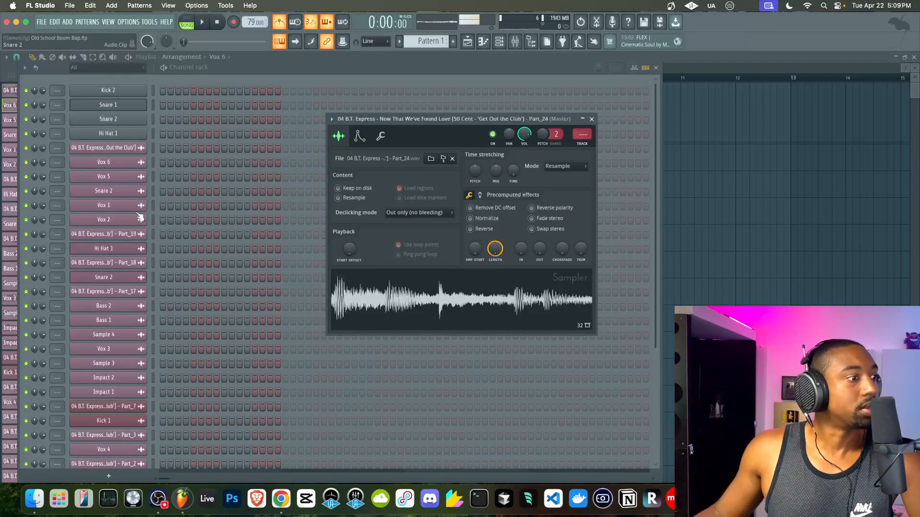
- Copy the Vox 5 sample into a new sampler channel and close both settings windows
{"action": "left_click", "coordinate": [132, 177]}
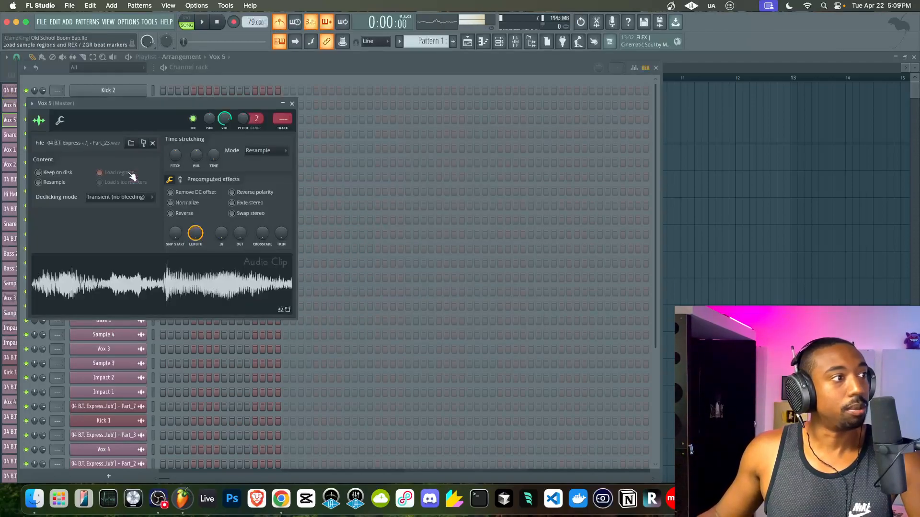
{"action": "right_click", "coordinate": [141, 267]}
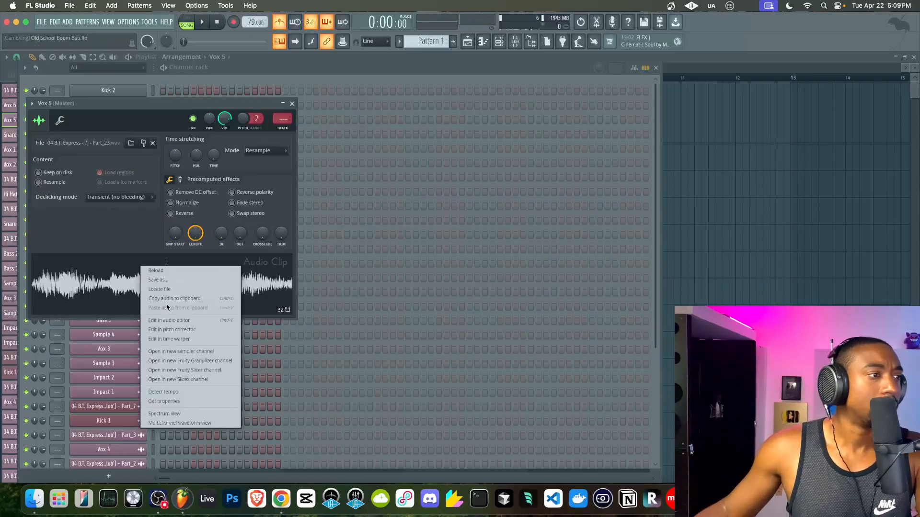
{"action": "left_click", "coordinate": [179, 352]}
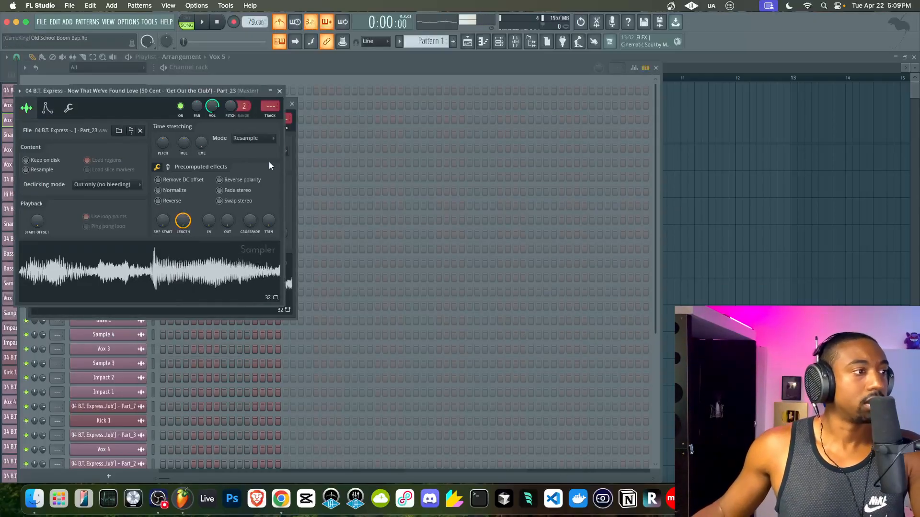
{"action": "left_click", "coordinate": [292, 104]}
{"action": "left_click", "coordinate": [280, 91]}
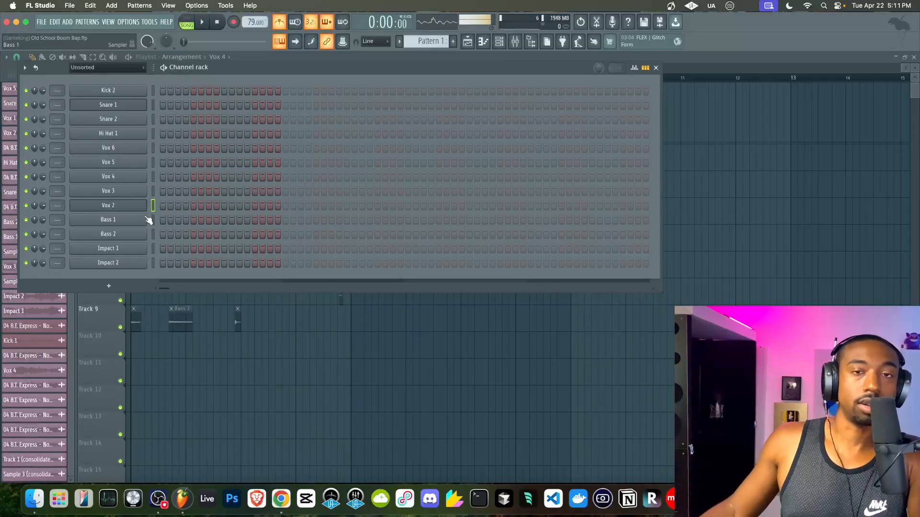
- Box-select the Impact clips on the lower playlist tracks, delete them, and show the channel rack
{"action": "key", "text": "F6"}
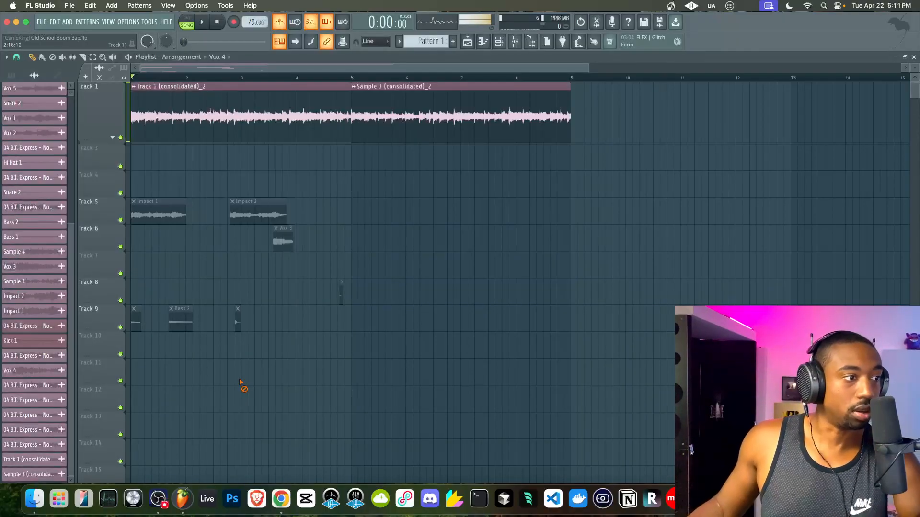
{"action": "scroll", "coordinate": [291, 294], "scroll_direction": "down", "scroll_amount": 4}
{"action": "left_click_drag", "start_coordinate": [374, 385], "coordinate": [140, 211]}
{"action": "key", "text": "Delete"}
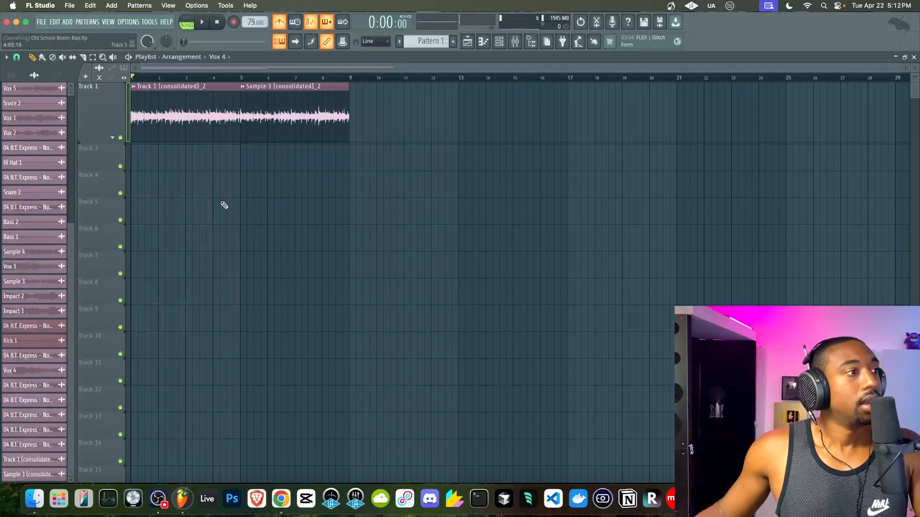
{"action": "left_click", "coordinate": [505, 40]}
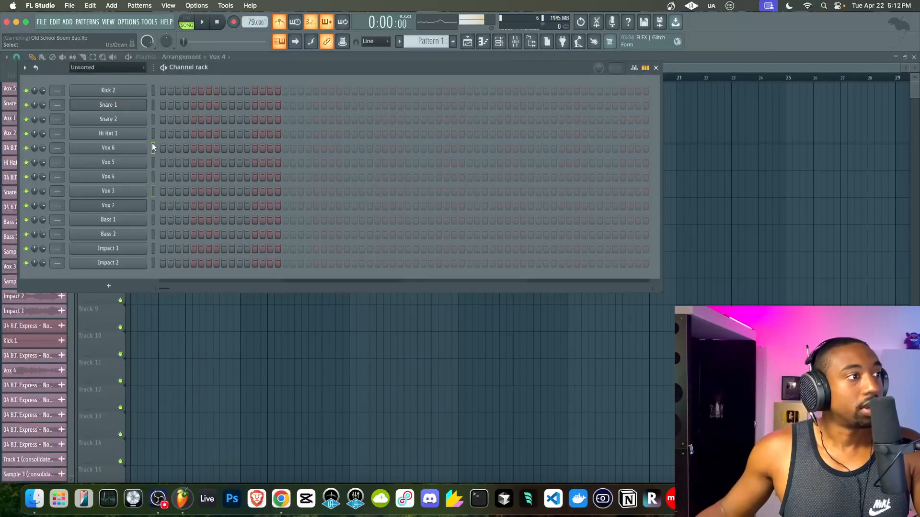
- Set the Vox 6 sampler's filter type to HP (high-pass)
{"action": "key", "text": "q"}
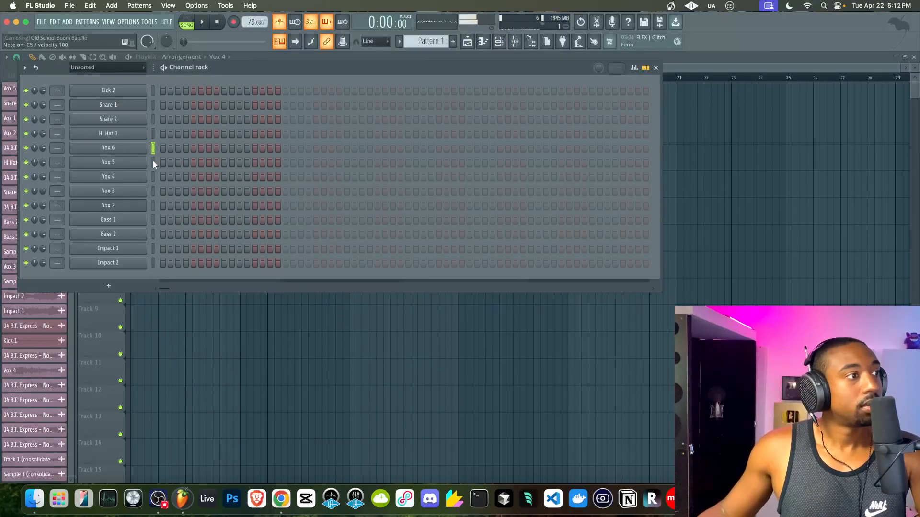
{"action": "left_click", "coordinate": [137, 148]}
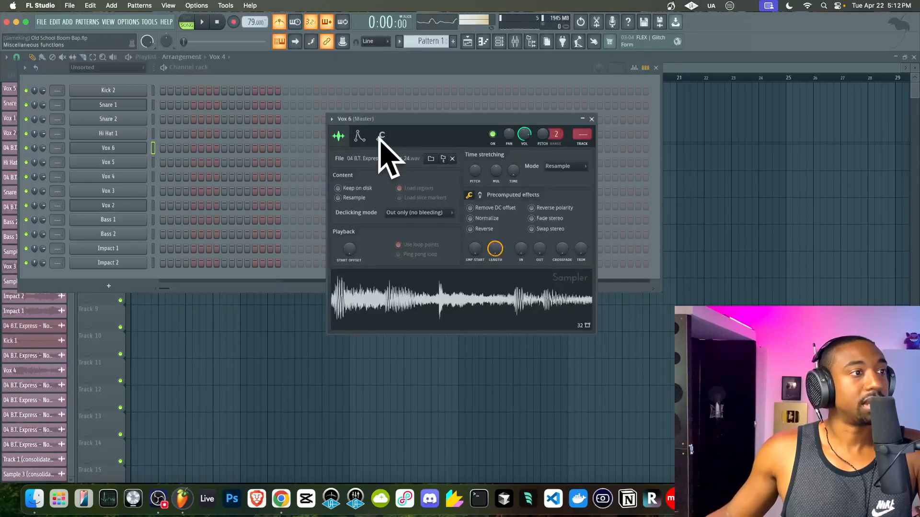
{"action": "left_click", "coordinate": [360, 136]}
{"action": "left_click", "coordinate": [568, 253]}
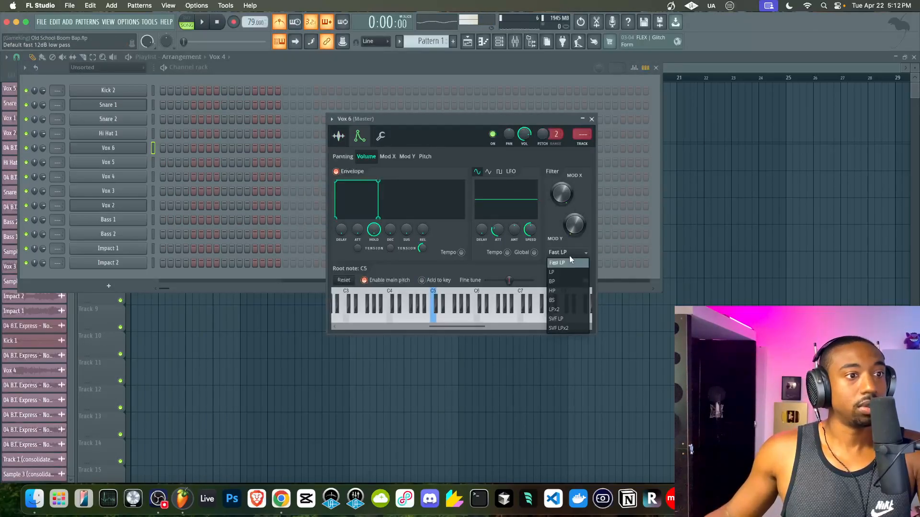
{"action": "left_click", "coordinate": [558, 291]}
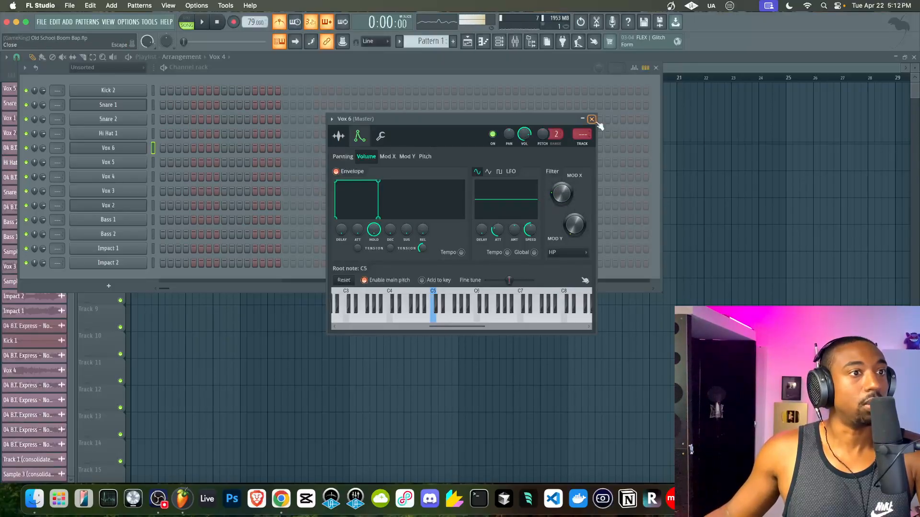
{"action": "right_click", "coordinate": [559, 201]}
- Review the Bass 1 and Impact 1 channel settings, leaving Impact 1's cutoff modulation near 34%
{"action": "left_click", "coordinate": [134, 224]}
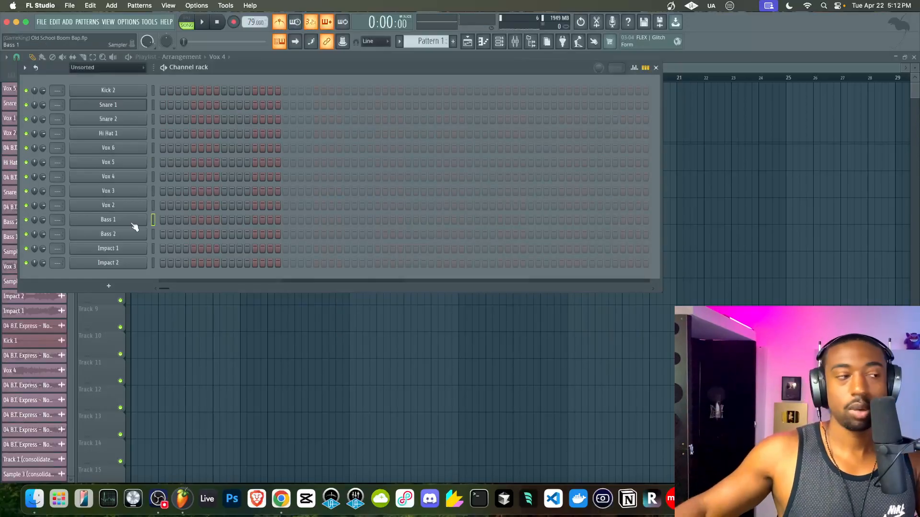
{"action": "left_click", "coordinate": [134, 225]}
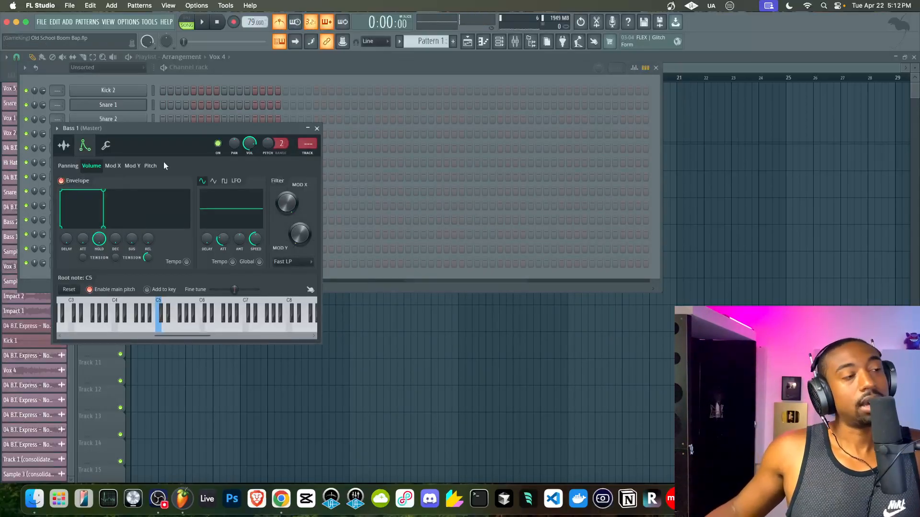
{"action": "left_click", "coordinate": [317, 128]}
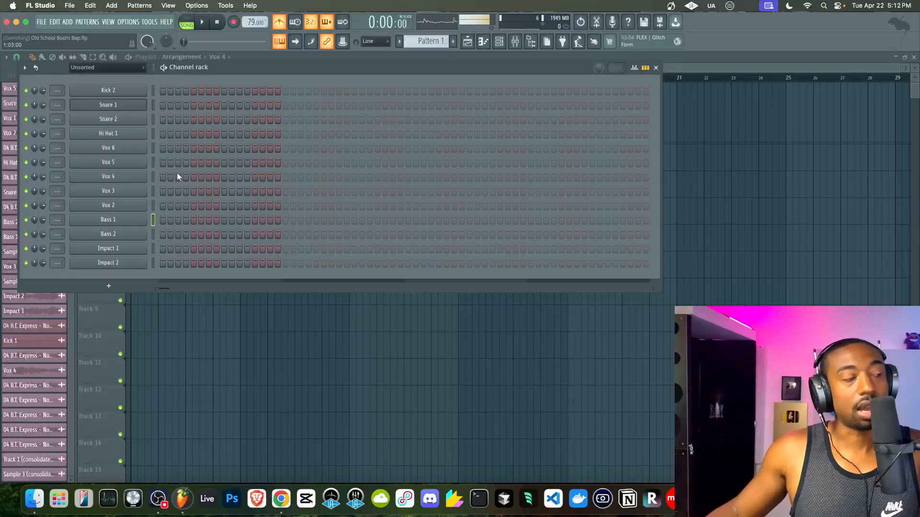
{"action": "left_click", "coordinate": [134, 248]}
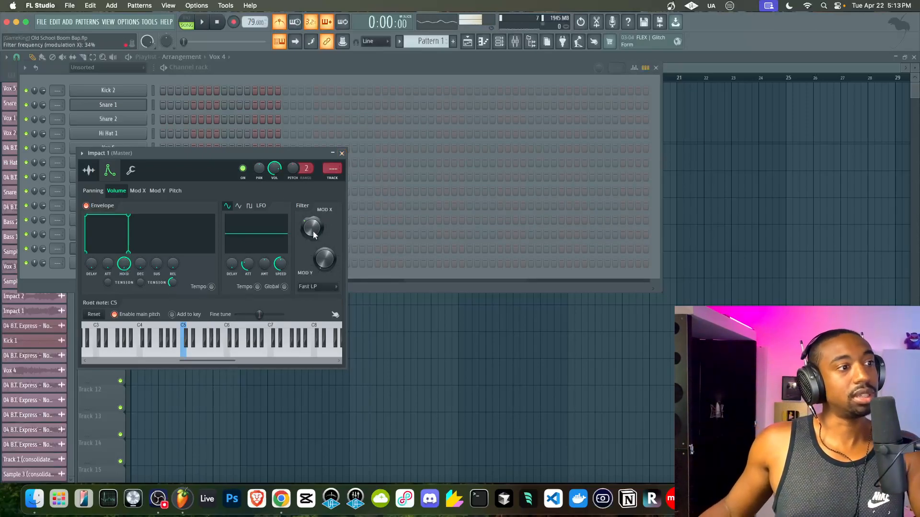
{"action": "left_click", "coordinate": [342, 153]}
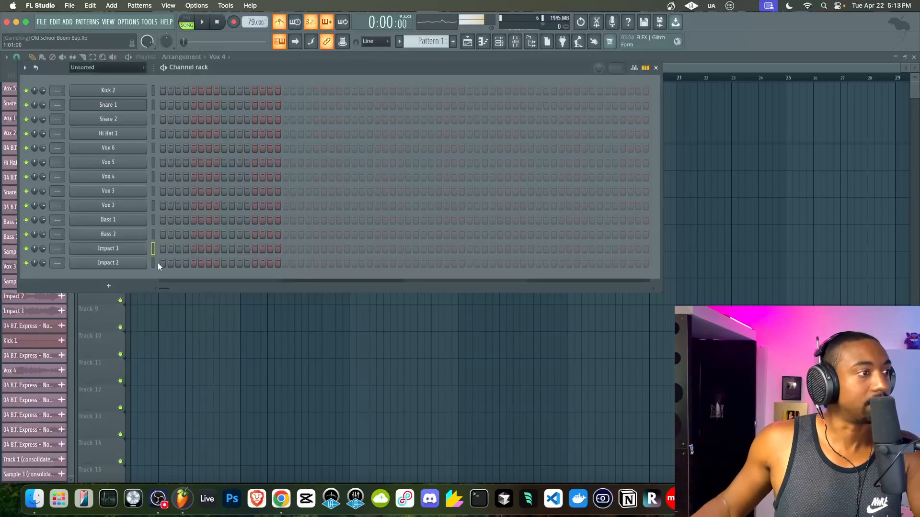
- Route every channel in the rack to its own mixer insert and start song playback
{"action": "key", "text": "ctrl+a"}
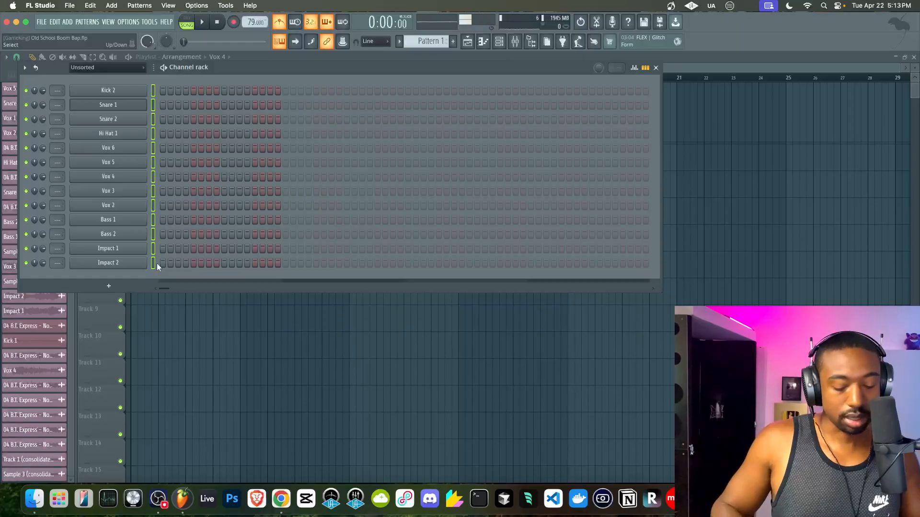
{"action": "key", "text": "F9"}
{"action": "right_click", "coordinate": [161, 334]}
{"action": "key", "text": "space"}
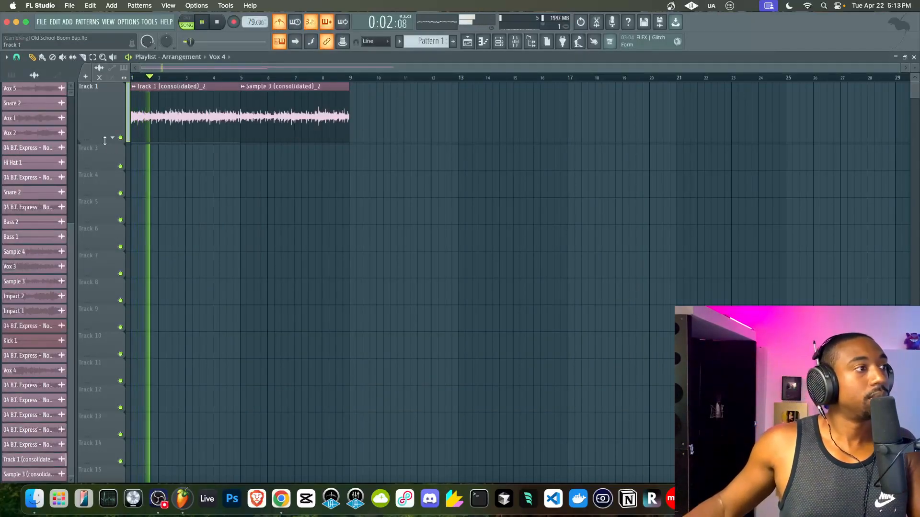
- Expand the track group and delete the audio clips on Track 2
{"action": "left_click", "coordinate": [112, 138]}
{"action": "left_click_drag", "start_coordinate": [244, 185], "coordinate": [120, 183], "text": "super"}
{"action": "key", "text": "Delete"}
{"action": "key", "text": "space"}
- Save Old School Boom Bap.flp and reopen the channel rack on Pattern 1
{"action": "key", "text": "super+s"}
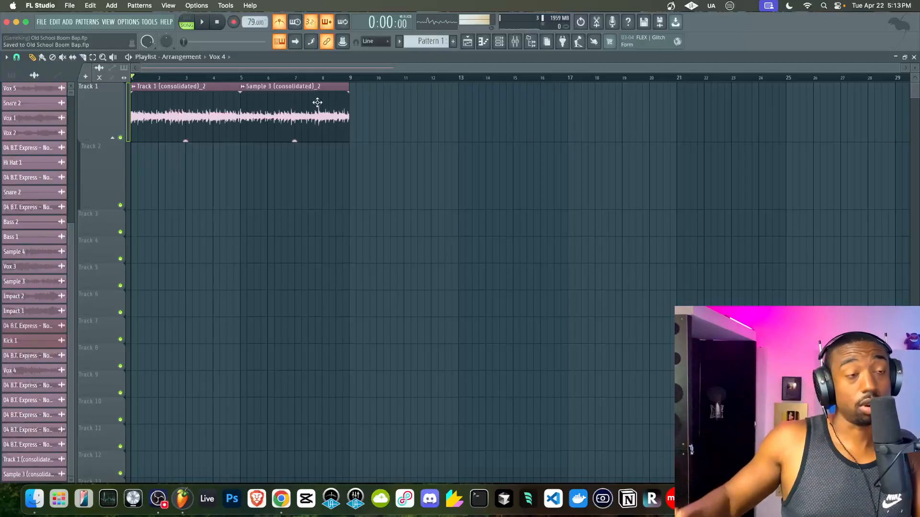
{"action": "left_click", "coordinate": [499, 41]}
{"action": "left_click_drag", "start_coordinate": [437, 42], "coordinate": [437, 35]}
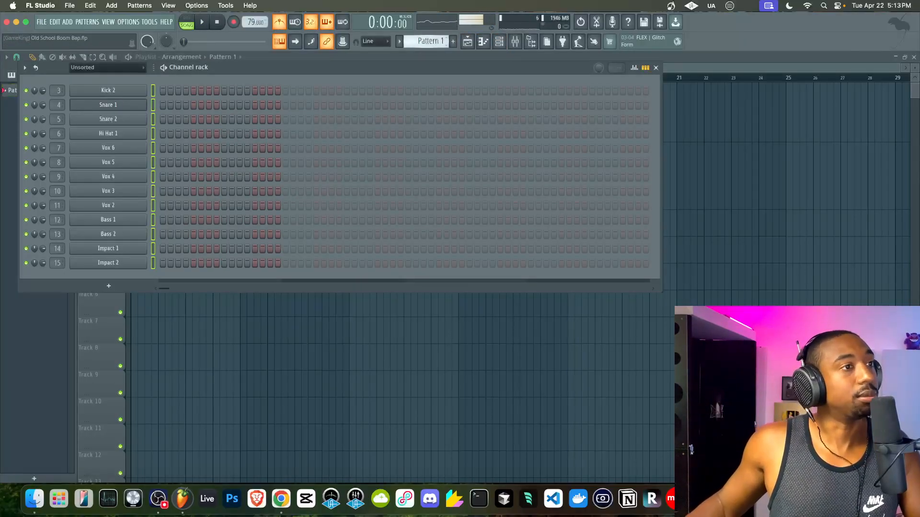
- Play the song and adjust the Kick 2 channel volume in the mixer
{"action": "left_click", "coordinate": [154, 94]}
{"action": "key", "text": "space"}
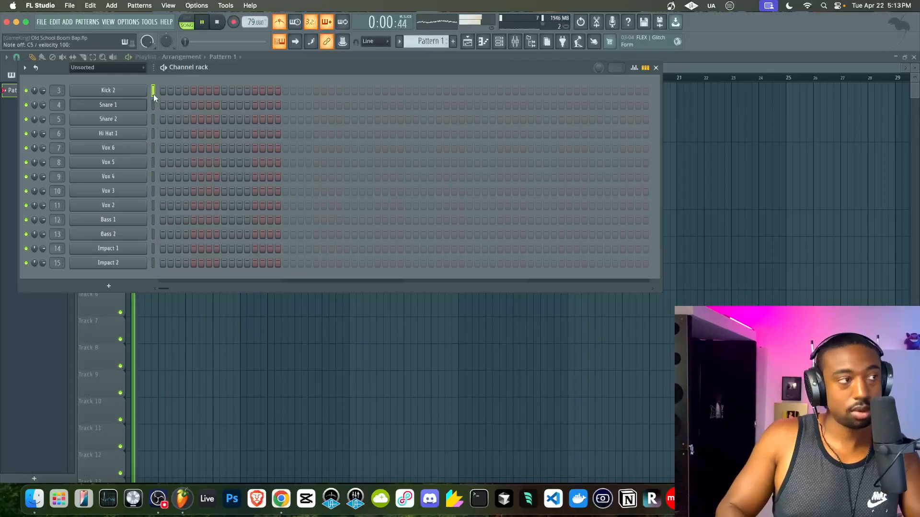
{"action": "left_click", "coordinate": [515, 41]}
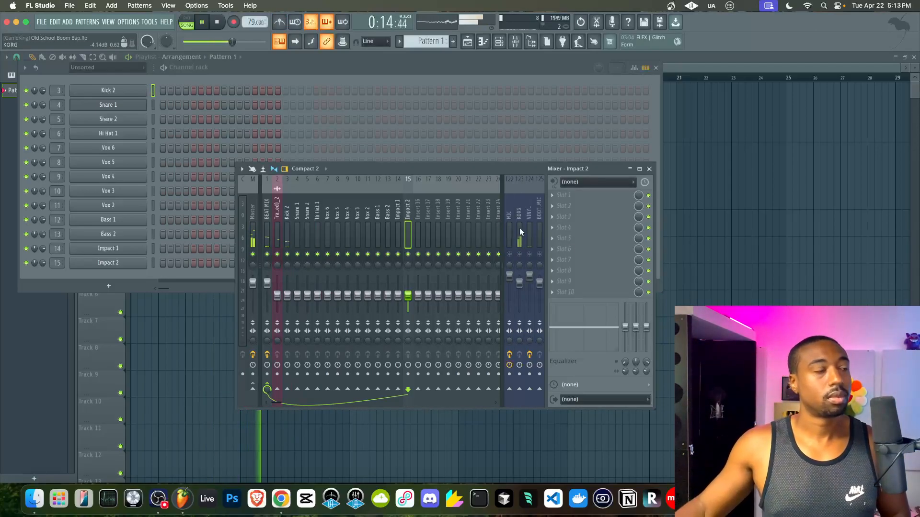
{"action": "left_click_drag", "start_coordinate": [43, 90], "coordinate": [42, 72]}
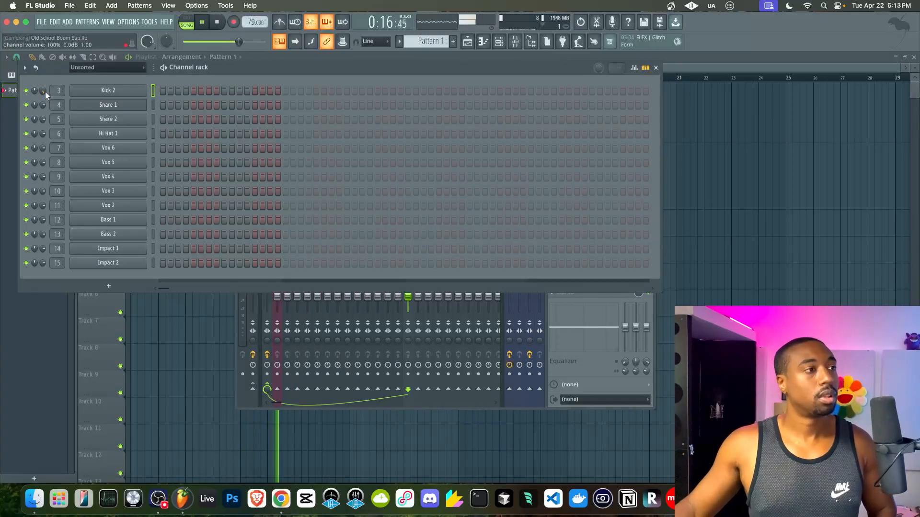
- Turn up the Snare 1 and Snare 2 volumes, then stop playback
{"action": "left_click", "coordinate": [152, 104]}
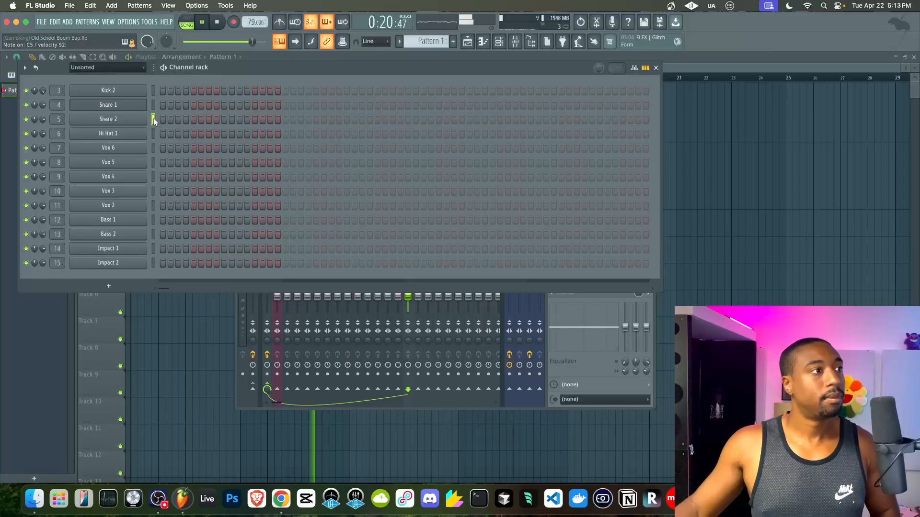
{"action": "left_click", "coordinate": [153, 119]}
{"action": "left_click_drag", "start_coordinate": [43, 104], "coordinate": [44, 69]}
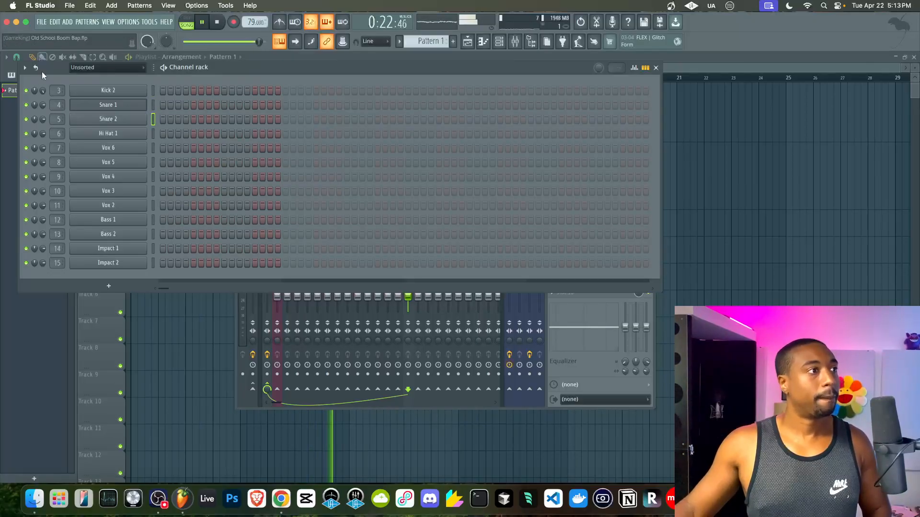
{"action": "left_click_drag", "start_coordinate": [45, 118], "coordinate": [44, 84]}
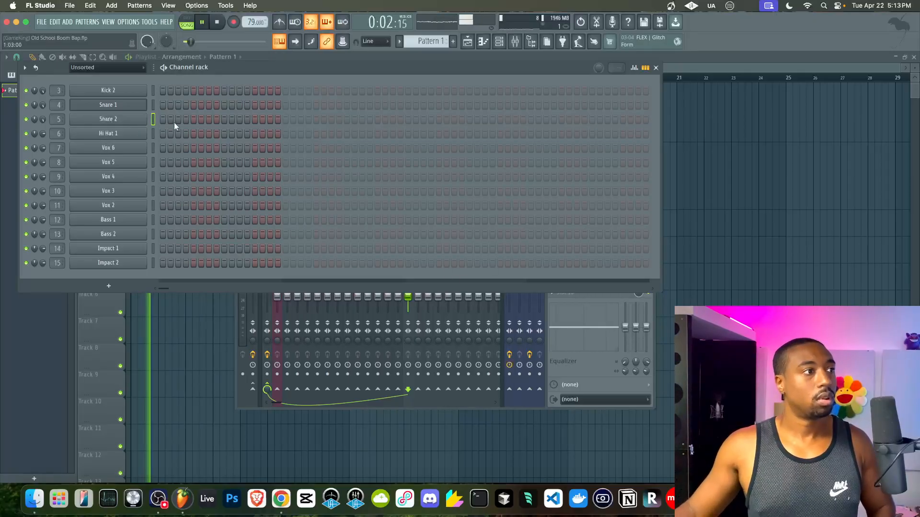
{"action": "left_click", "coordinate": [586, 360]}
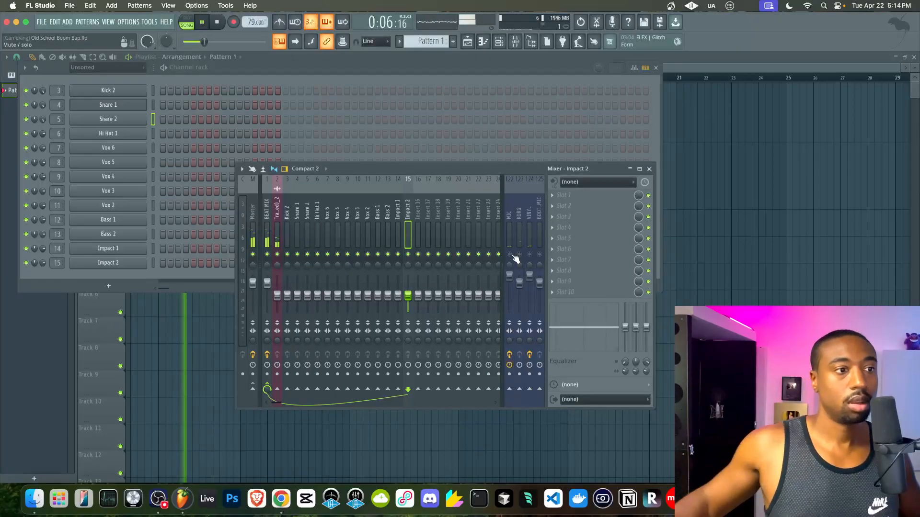
{"action": "key", "text": "space"}
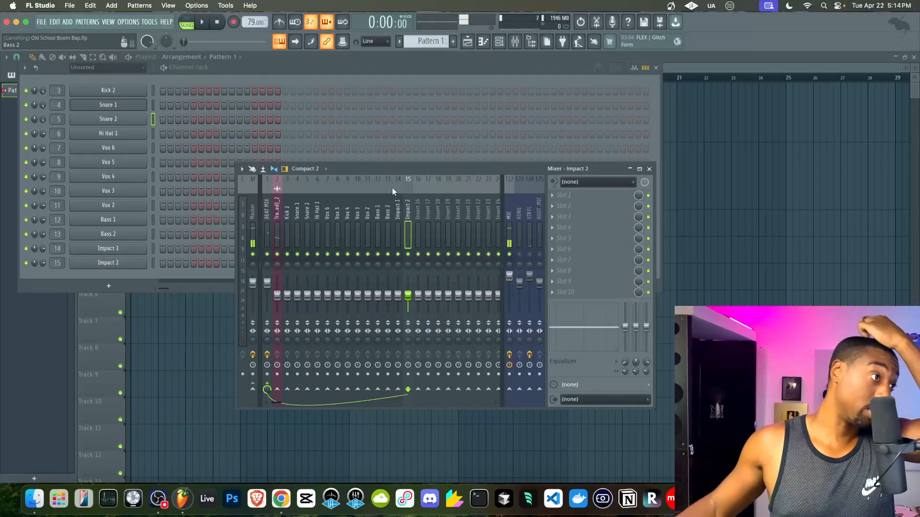
- Select Hi Hat 1, then close the mixer and channel rack to leave the playlist
{"action": "left_click", "coordinate": [153, 134]}
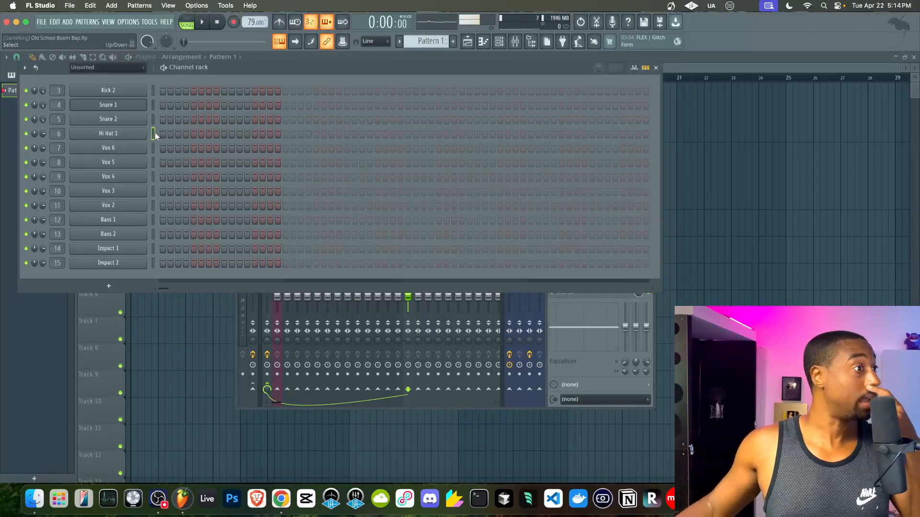
{"action": "left_click", "coordinate": [574, 378]}
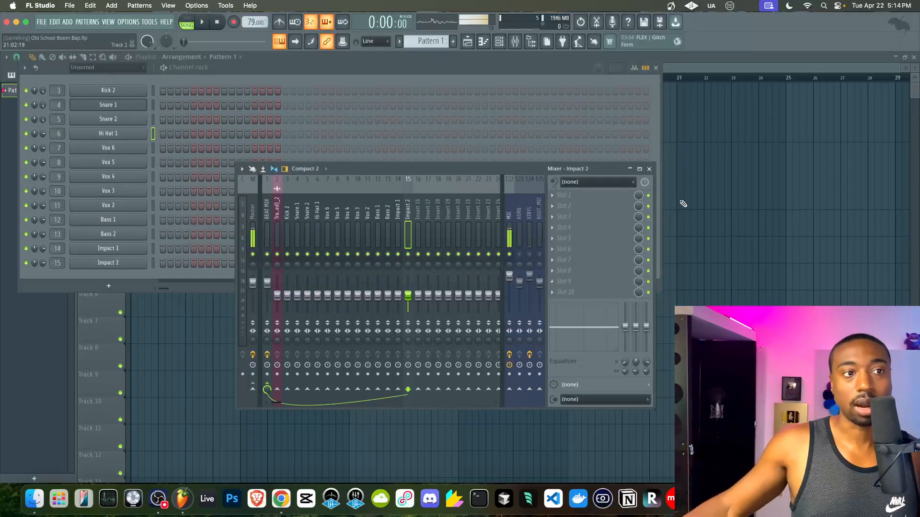
{"action": "left_click", "coordinate": [650, 169]}
{"action": "key", "text": "Escape"}
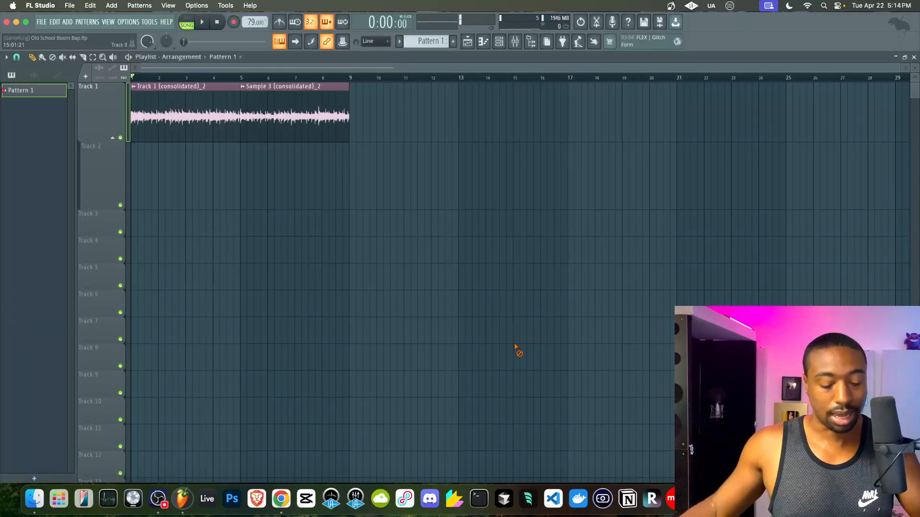
- With the channel rack and mixer open, play the song through once
{"action": "key", "text": "F6"}
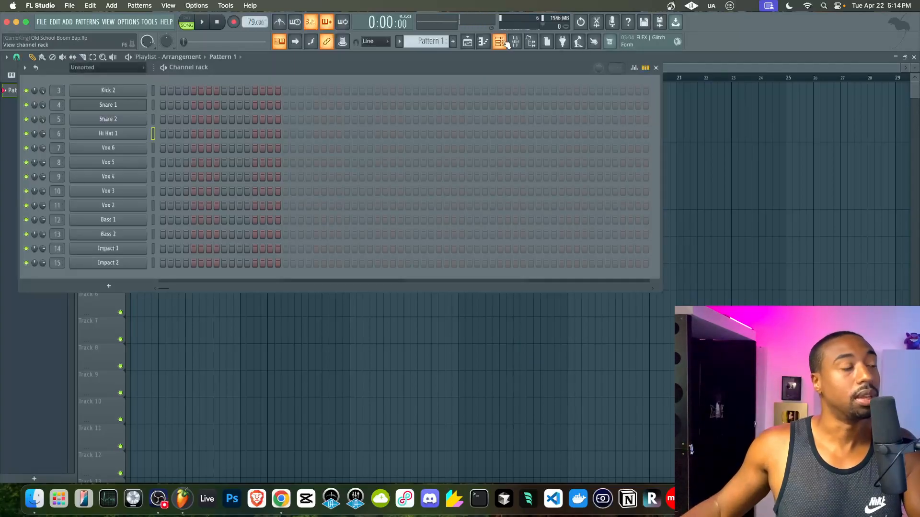
{"action": "left_click", "coordinate": [515, 41]}
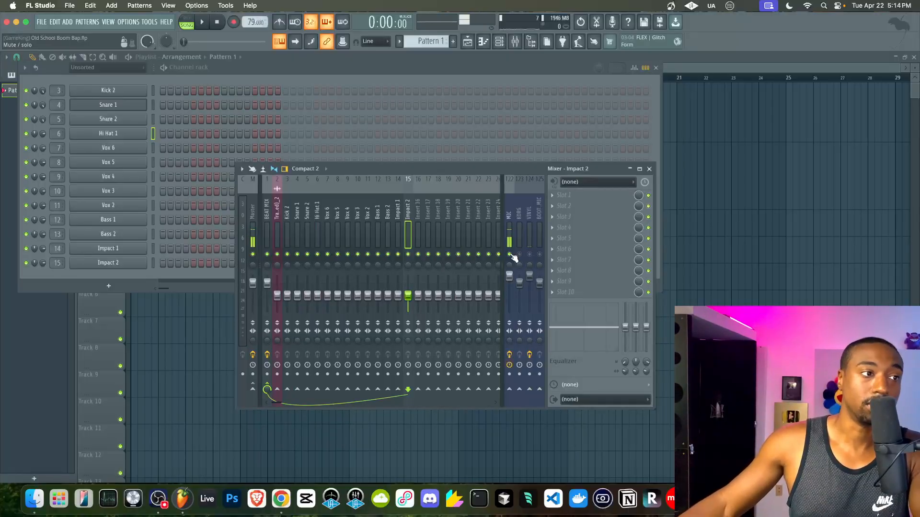
{"action": "key", "text": "space"}
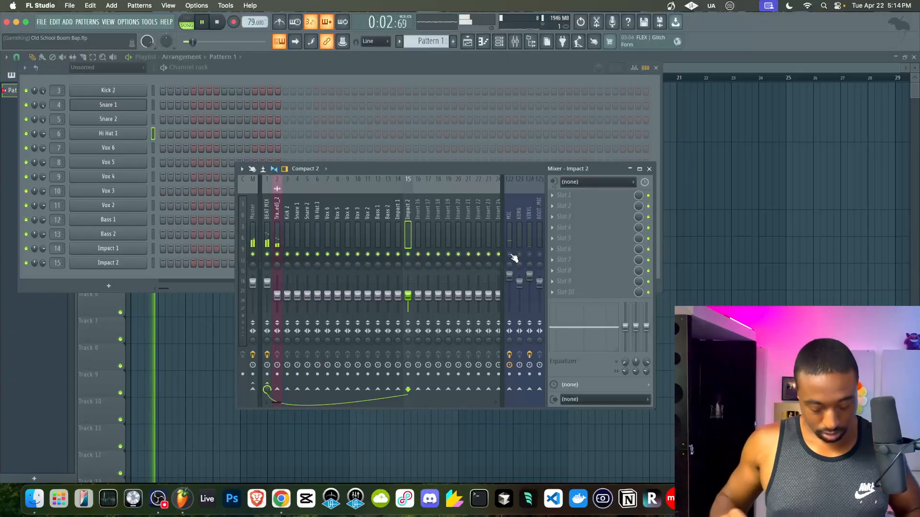
{"action": "left_click", "coordinate": [43, 135]}
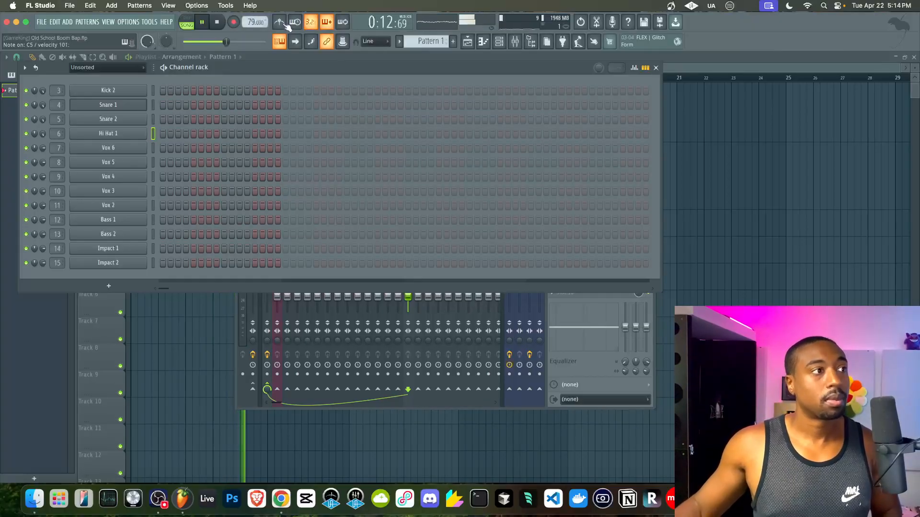
{"action": "key", "text": "space"}
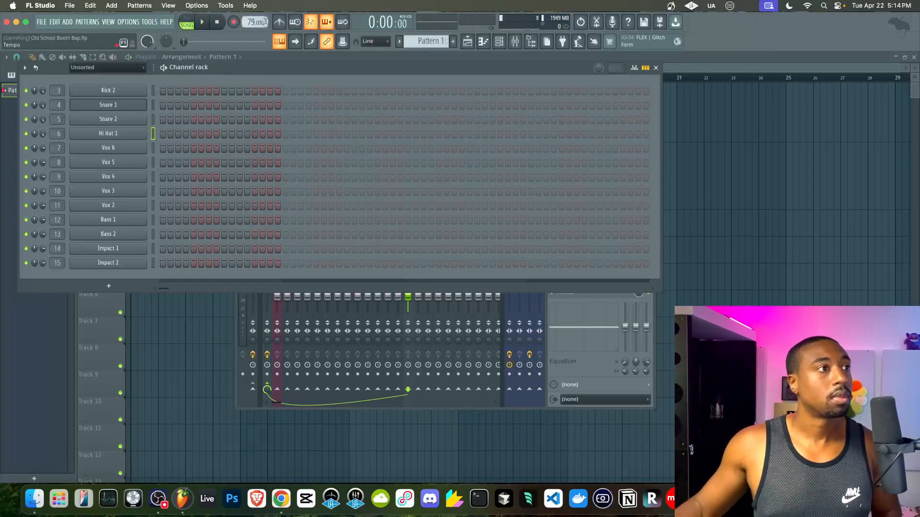
- Record with a count-in so a Pattern 1 clip fills Track 2 bars 1–9, then show the mixer
{"action": "left_click", "coordinate": [233, 22]}
{"action": "left_click", "coordinate": [203, 23]}
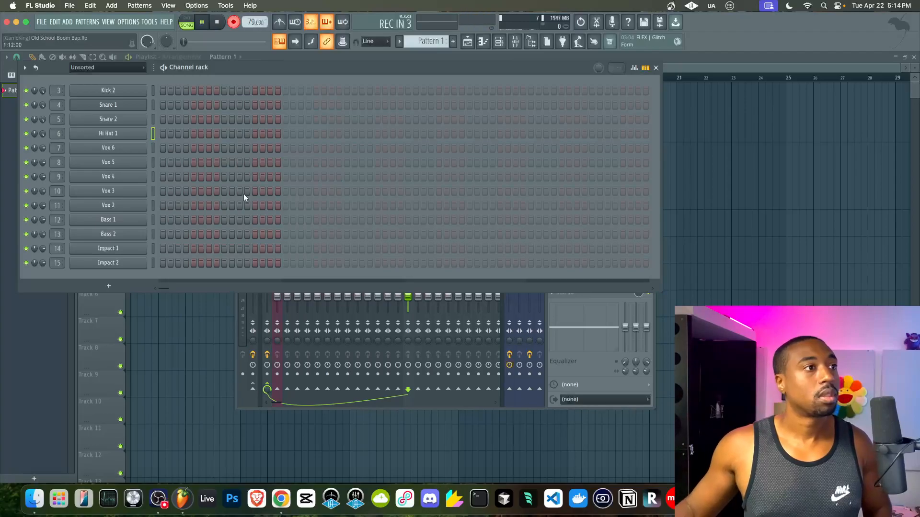
{"action": "left_click", "coordinate": [199, 350]}
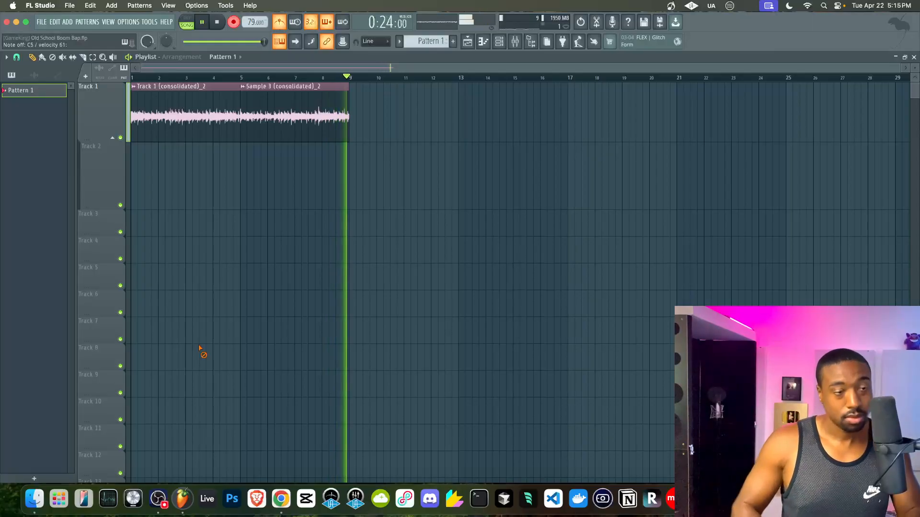
{"action": "key", "text": "space"}
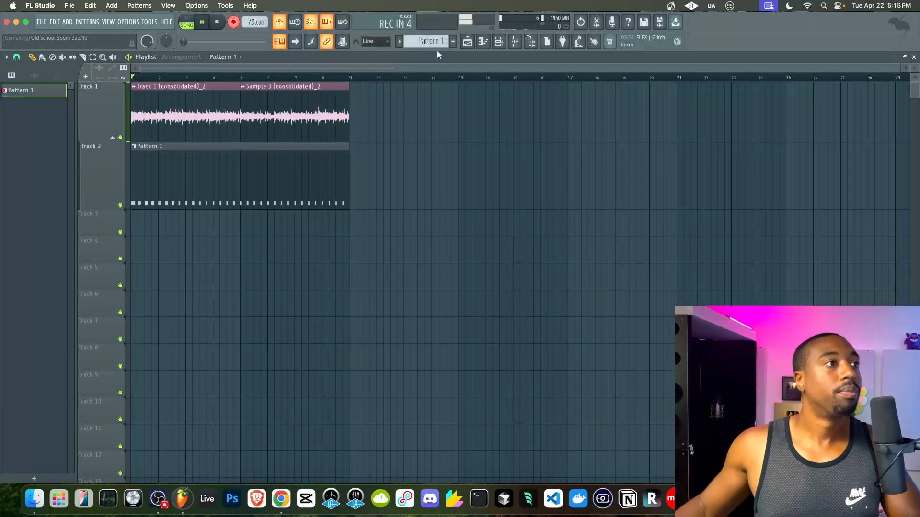
{"action": "left_click", "coordinate": [515, 42]}
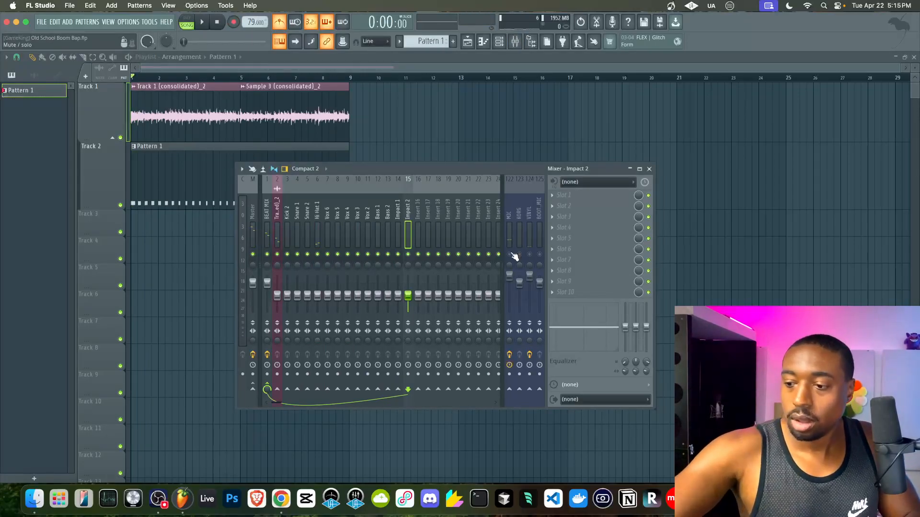
- Find the Sample 3 and Track 1 clips' mixer inserts and shift the sample's track to another slot
{"action": "key", "text": "F9"}
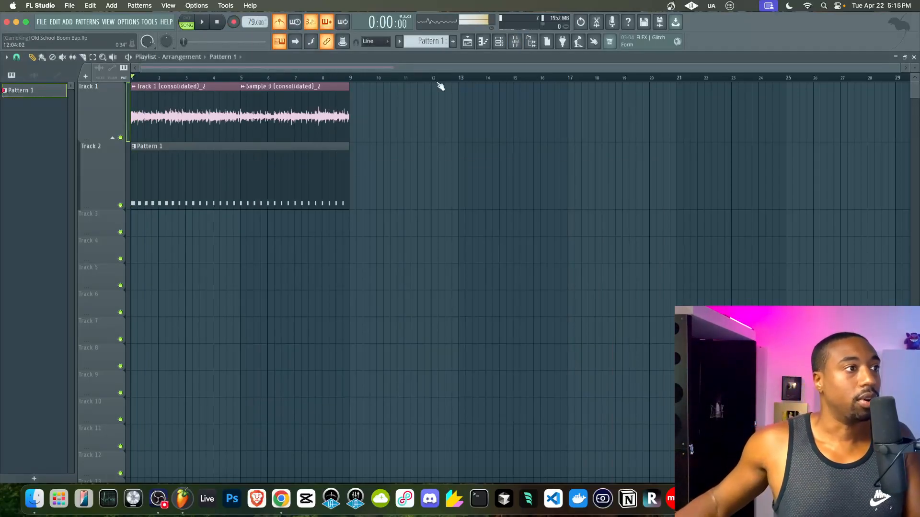
{"action": "double_click", "coordinate": [330, 105]}
{"action": "key", "text": "F9"}
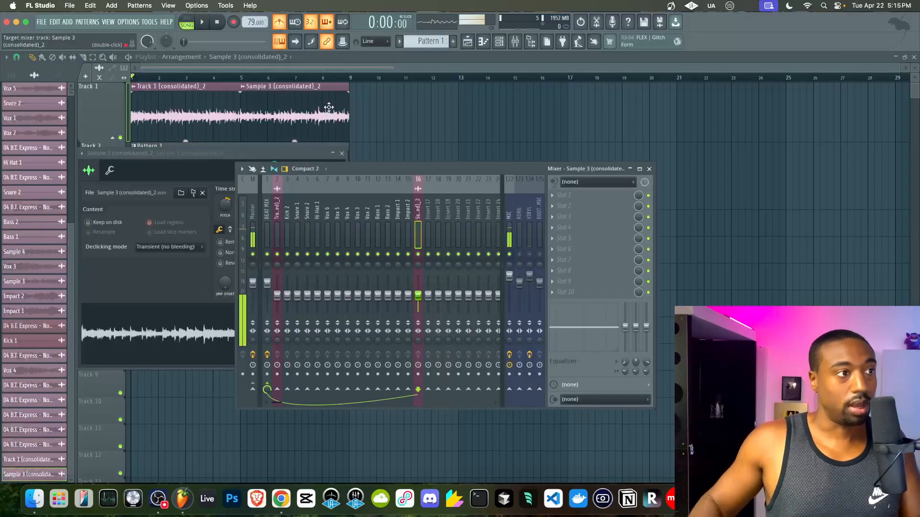
{"action": "double_click", "coordinate": [225, 107]}
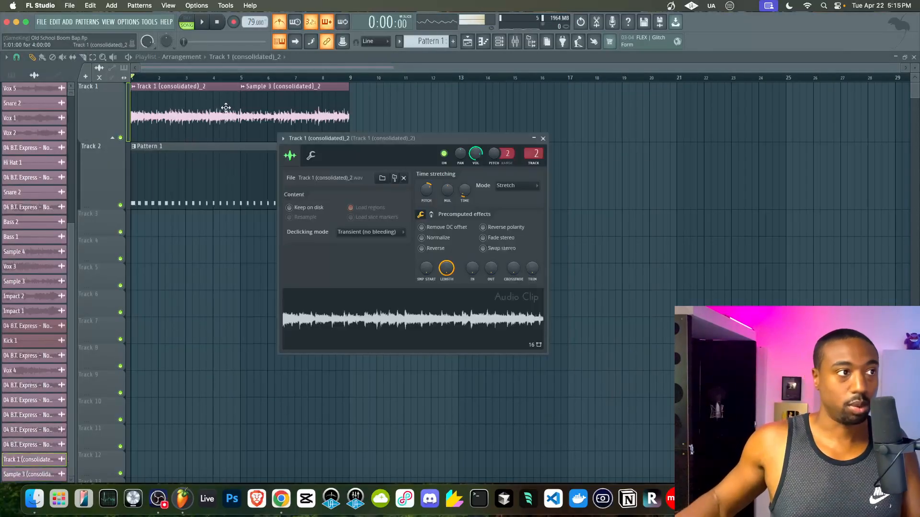
{"action": "double_click", "coordinate": [330, 98]}
{"action": "key", "text": "F9"}
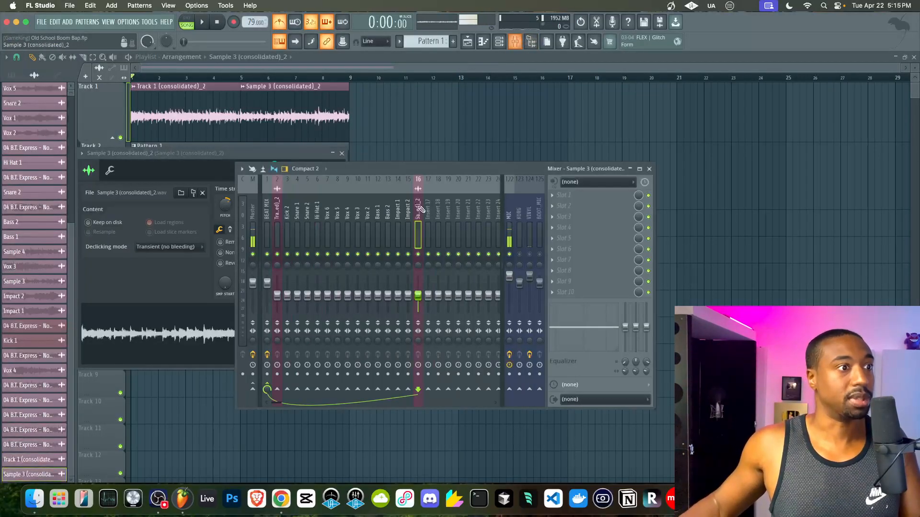
{"action": "key", "text": "alt+Left"}
{"action": "key", "text": "alt+Left"}
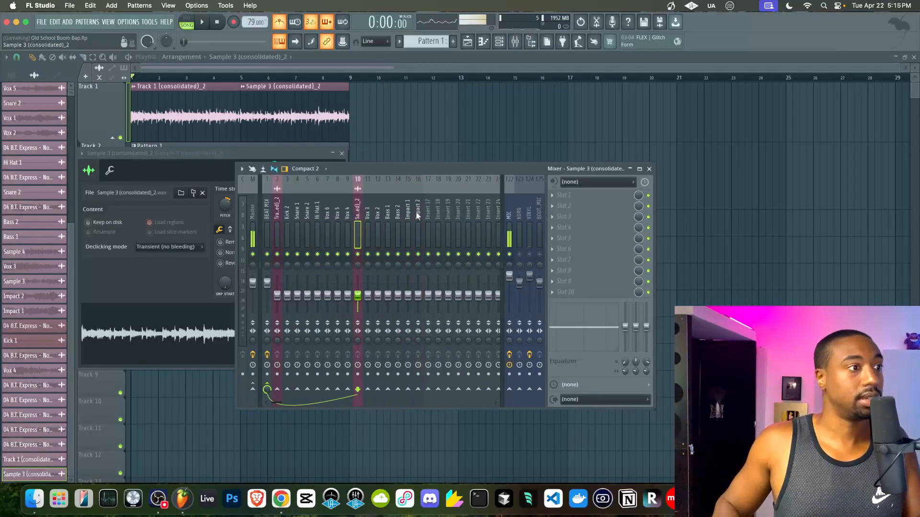
- Name insert 17 'SAMPLE' and route mixer tracks 2 and 3 only into it
{"action": "double_click", "coordinate": [429, 217]}
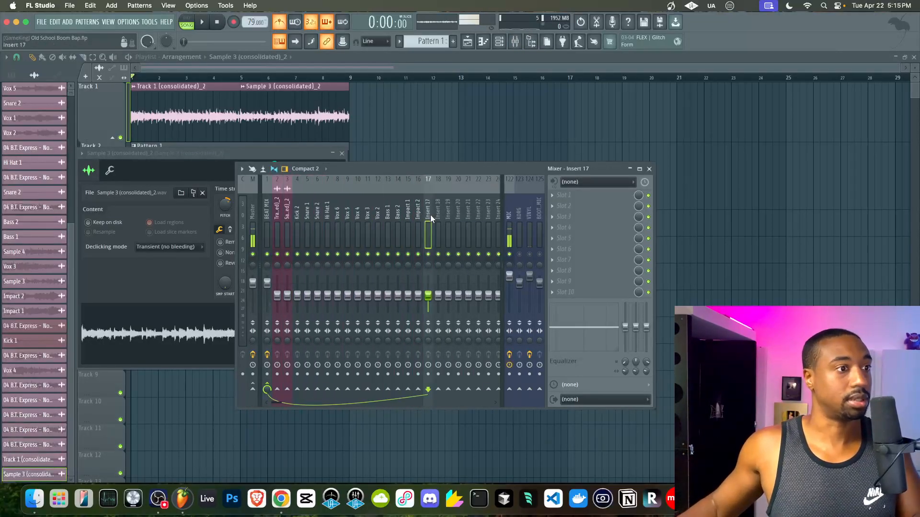
{"action": "type", "text": "SAMPLE"}
{"action": "key", "text": "Return"}
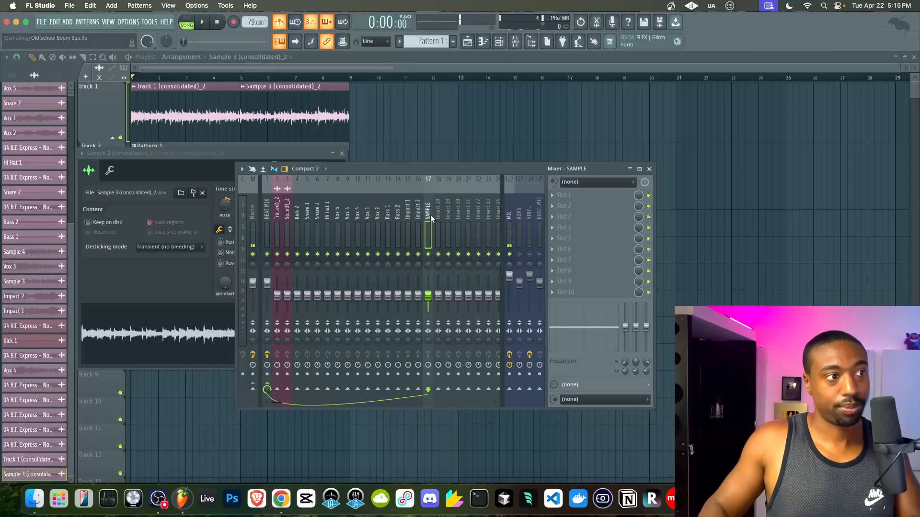
{"action": "left_click_drag", "start_coordinate": [280, 215], "coordinate": [285, 215]}
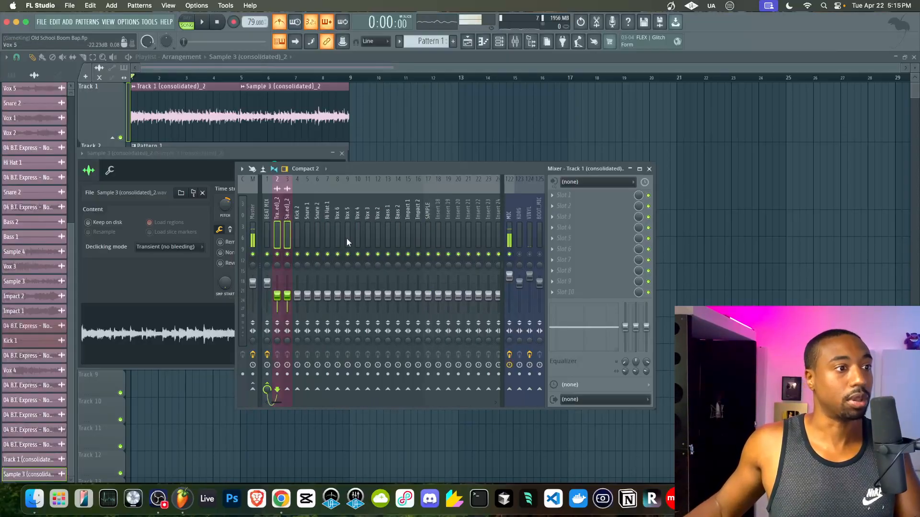
{"action": "right_click", "coordinate": [428, 389]}
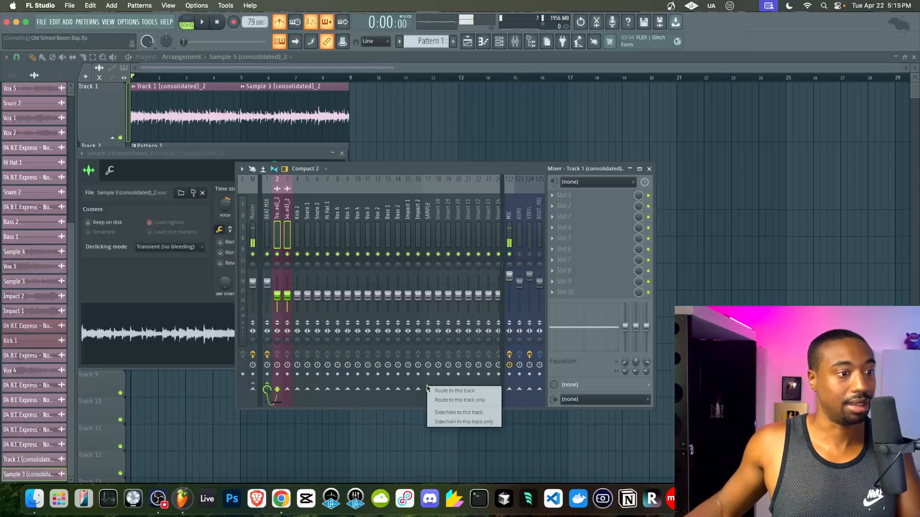
{"action": "left_click", "coordinate": [443, 400]}
{"action": "left_click", "coordinate": [428, 230]}
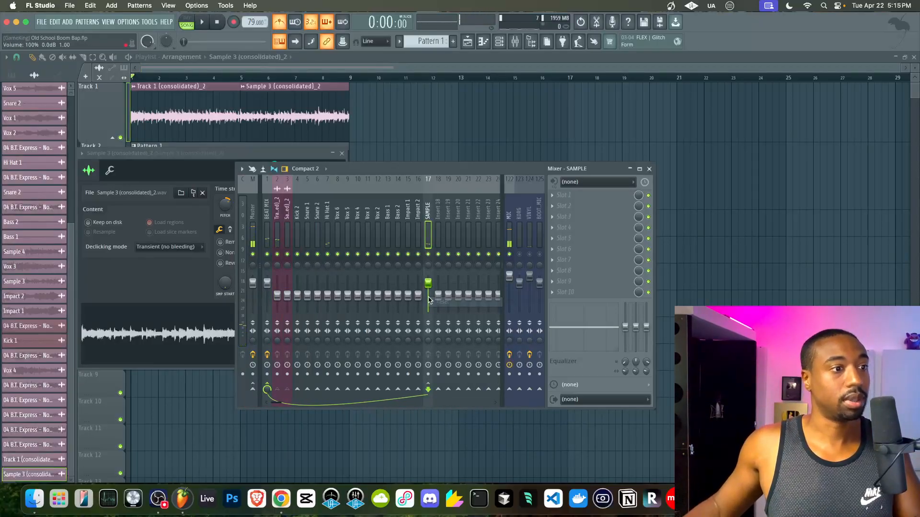
- Load Fruity Parametric EQ 2 on SAMPLE and raise its high-pass cutoff to about 122 Hz
{"action": "left_click", "coordinate": [554, 194]}
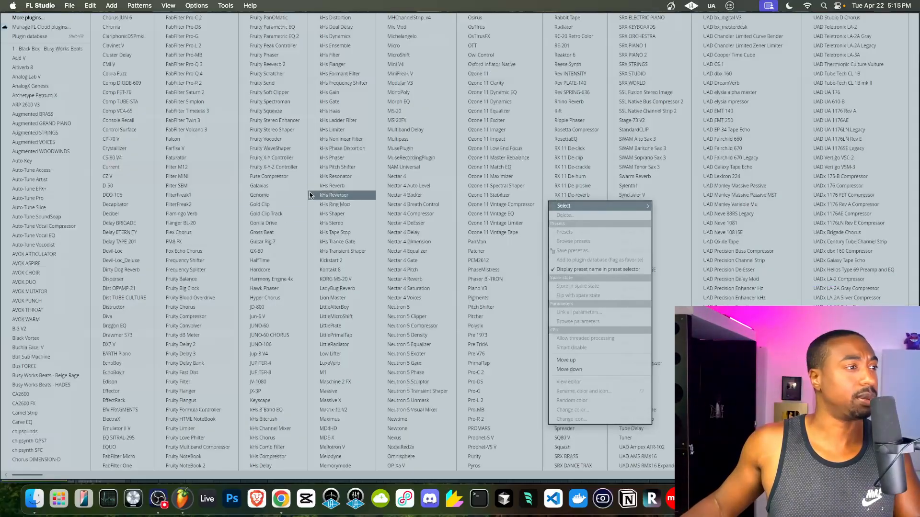
{"action": "left_click", "coordinate": [264, 36]}
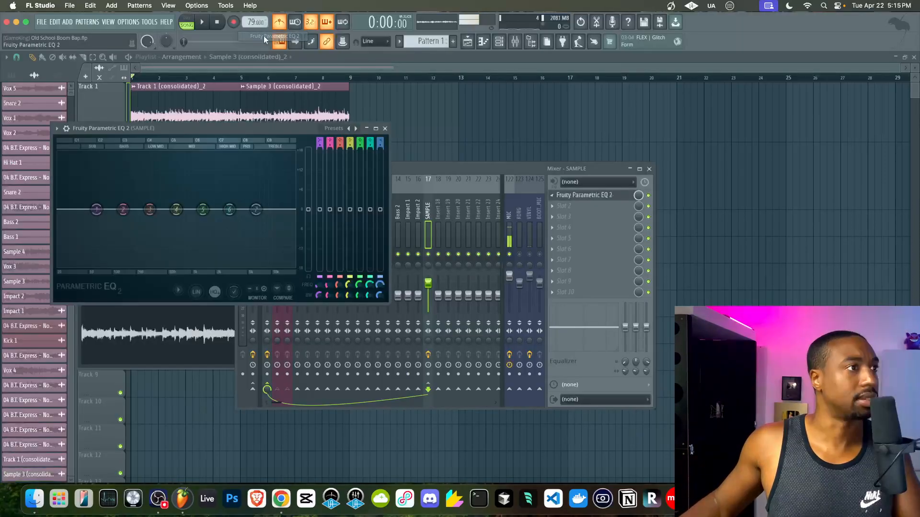
{"action": "scroll", "coordinate": [320, 142], "scroll_direction": "up", "scroll_amount": 3}
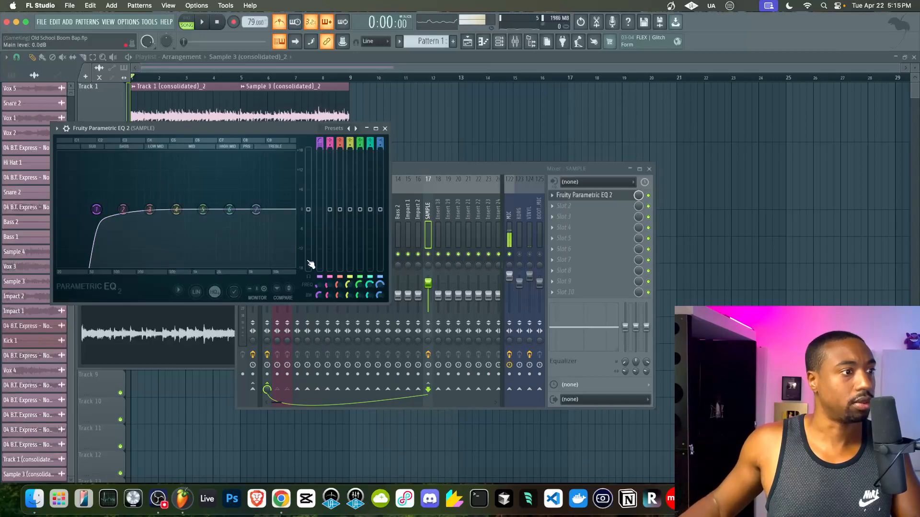
{"action": "mouse_move", "coordinate": [104, 209]}
{"action": "left_mouse_down"}
{"action": "mouse_move", "coordinate": [125, 209]}
{"action": "mouse_move", "coordinate": [84, 209]}
{"action": "mouse_move", "coordinate": [112, 209]}
{"action": "left_mouse_up"}
{"action": "key", "text": "space"}
{"action": "key", "text": "space"}
{"action": "key", "text": "space"}
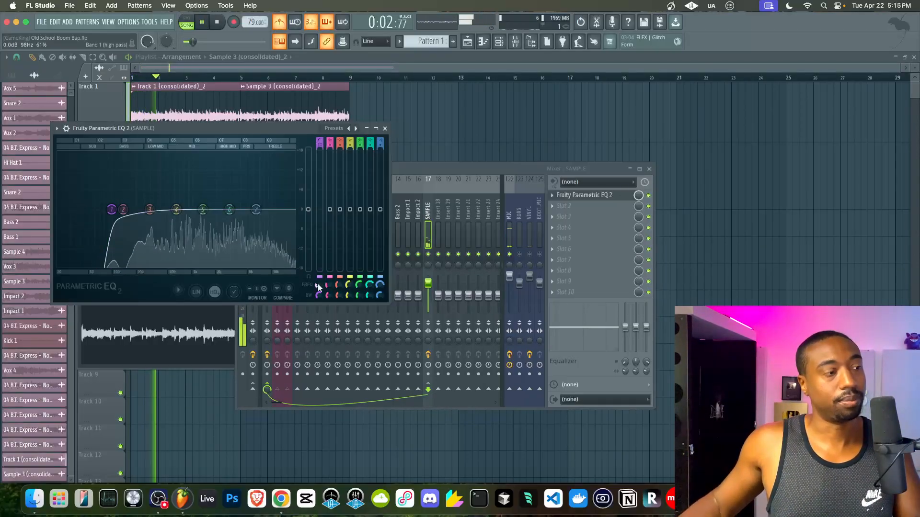
{"action": "left_click", "coordinate": [385, 129]}
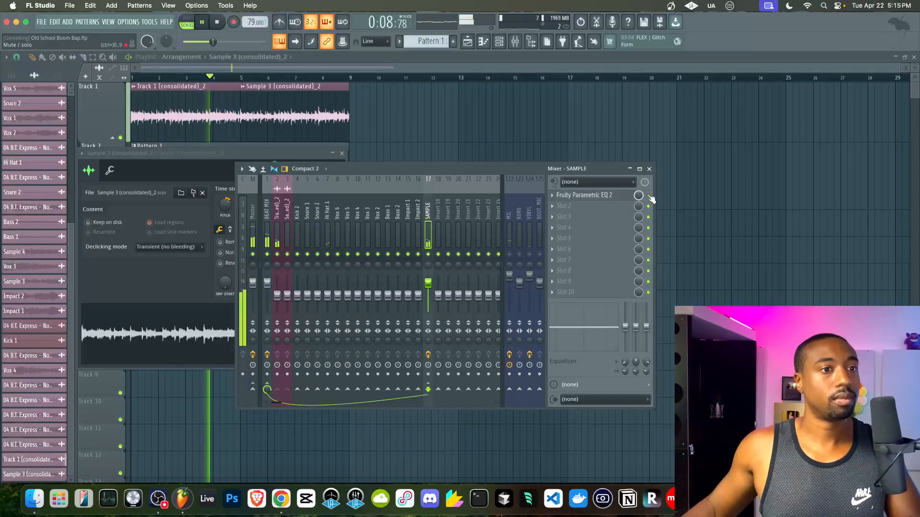
- Show the channel rack, switch to a new empty Pattern 2, and select Snare 1
{"action": "right_click", "coordinate": [711, 217]}
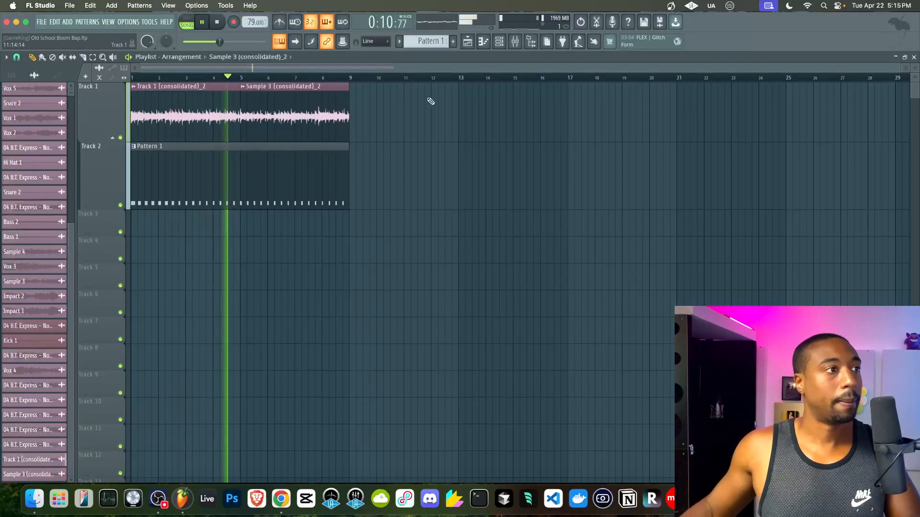
{"action": "key", "text": "F6"}
{"action": "left_click_drag", "start_coordinate": [437, 42], "coordinate": [437, 42]}
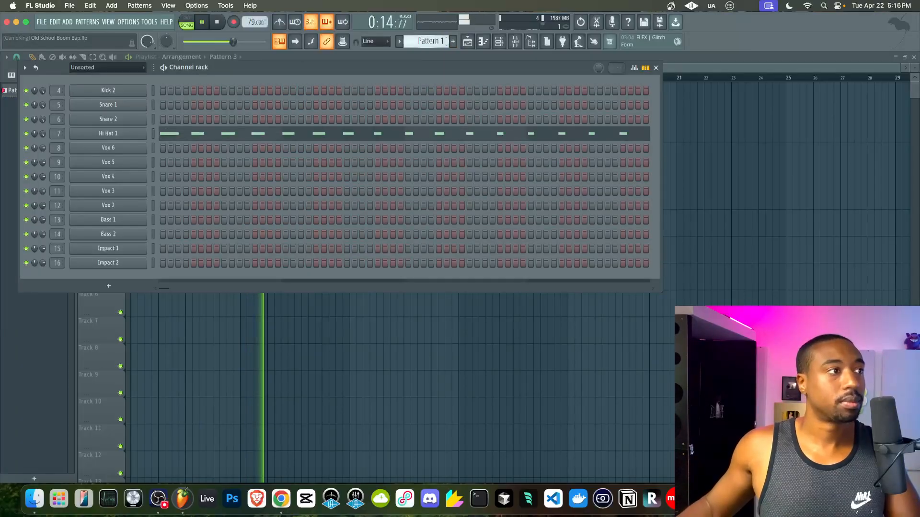
{"action": "left_click", "coordinate": [515, 42]}
{"action": "key", "text": "space"}
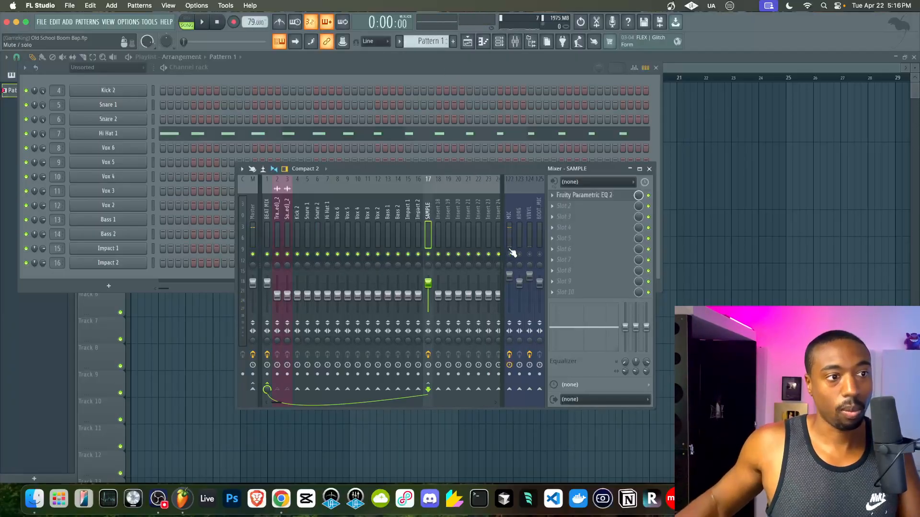
{"action": "key", "text": "space"}
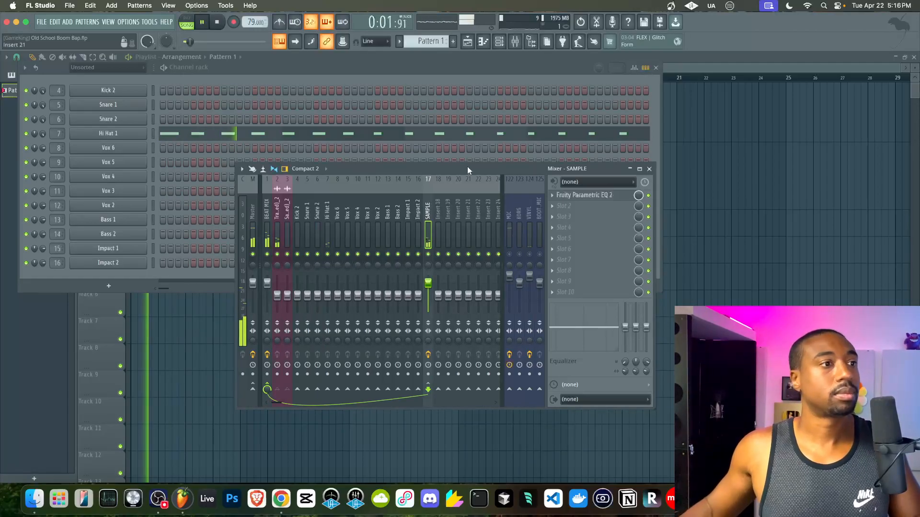
{"action": "left_click", "coordinate": [370, 76]}
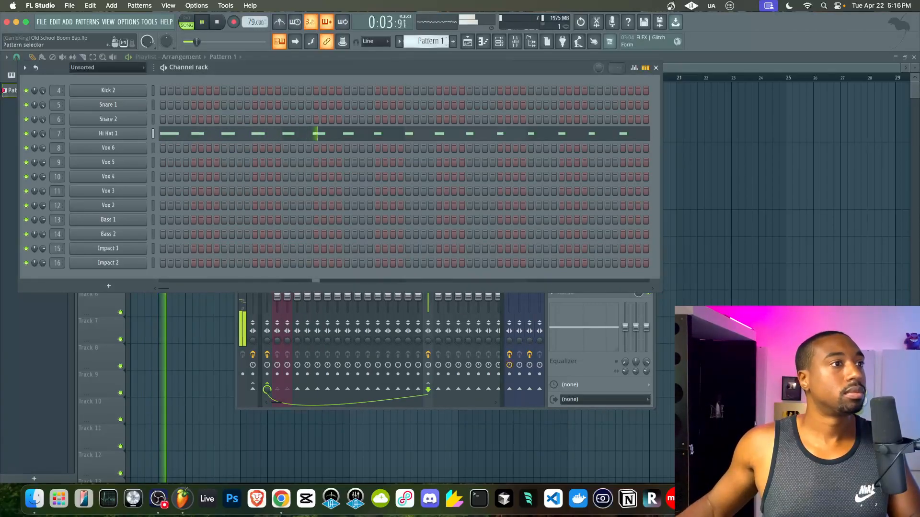
{"action": "left_click_drag", "start_coordinate": [430, 41], "coordinate": [430, 36]}
{"action": "left_click", "coordinate": [154, 105]}
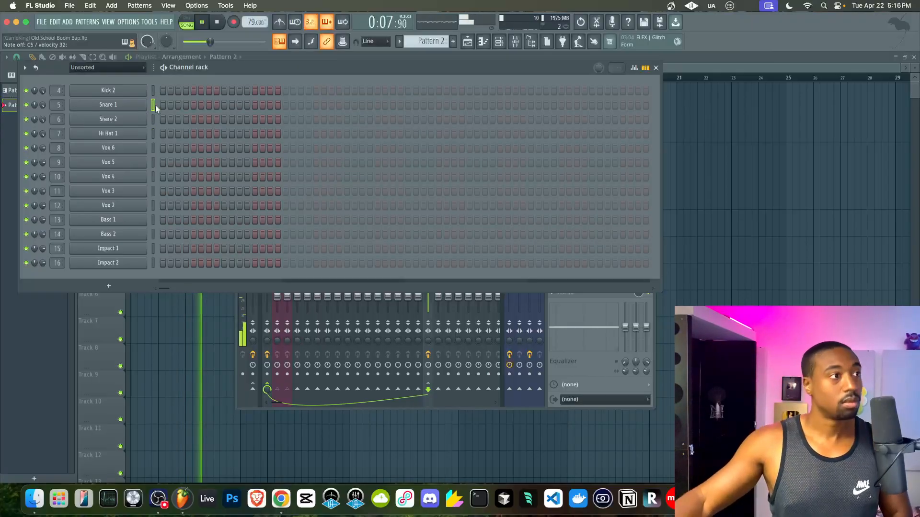
- Look over the Snare 1 and Snare 2 sampler settings, select Snare 2 and close all windows
{"action": "left_click", "coordinate": [76, 120]}
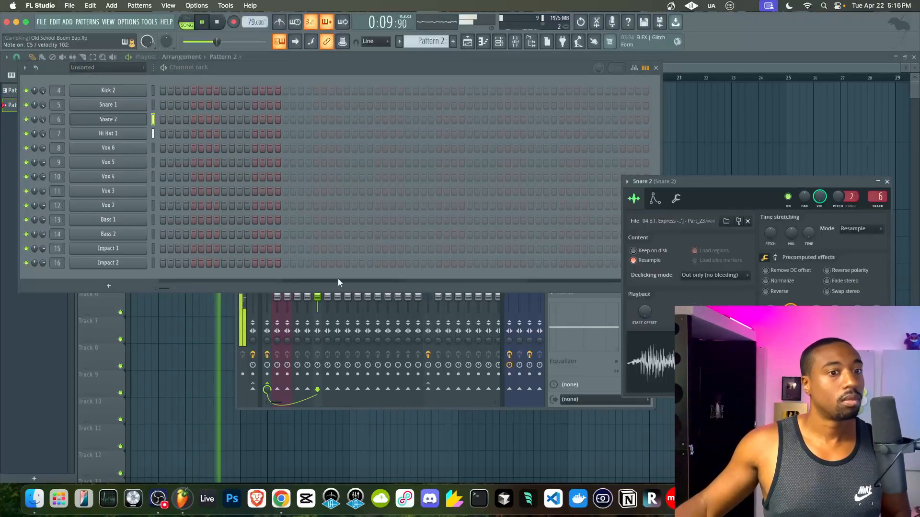
{"action": "left_click", "coordinate": [129, 109]}
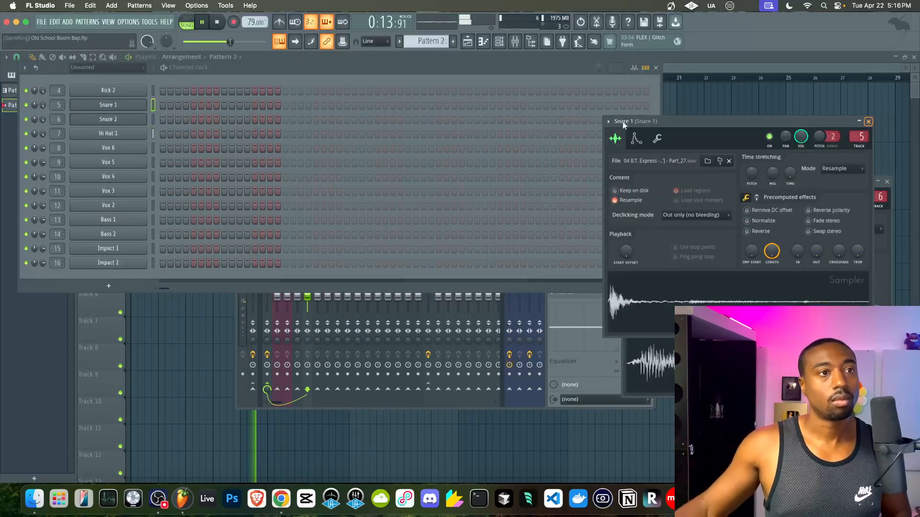
{"action": "left_click", "coordinate": [154, 120]}
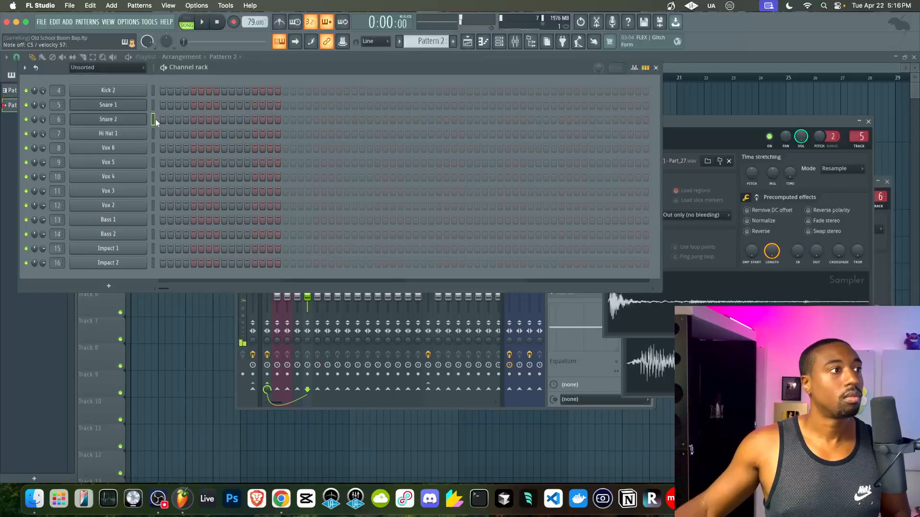
{"action": "left_click", "coordinate": [216, 23]}
{"action": "key", "text": "F12"}
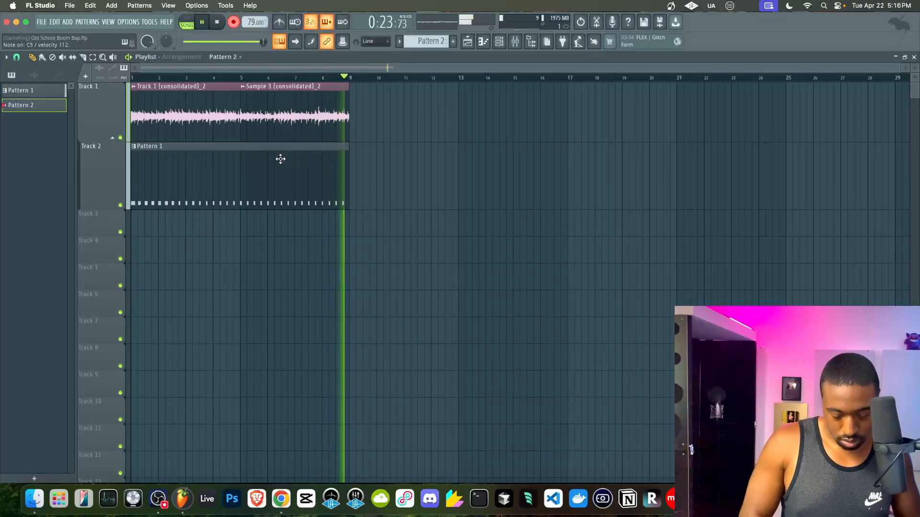
- Stop recording to keep the Pattern 2 clip, play it back and open Hi Hat 1's piano roll
{"action": "key", "text": "space"}
{"action": "key", "text": "space"}
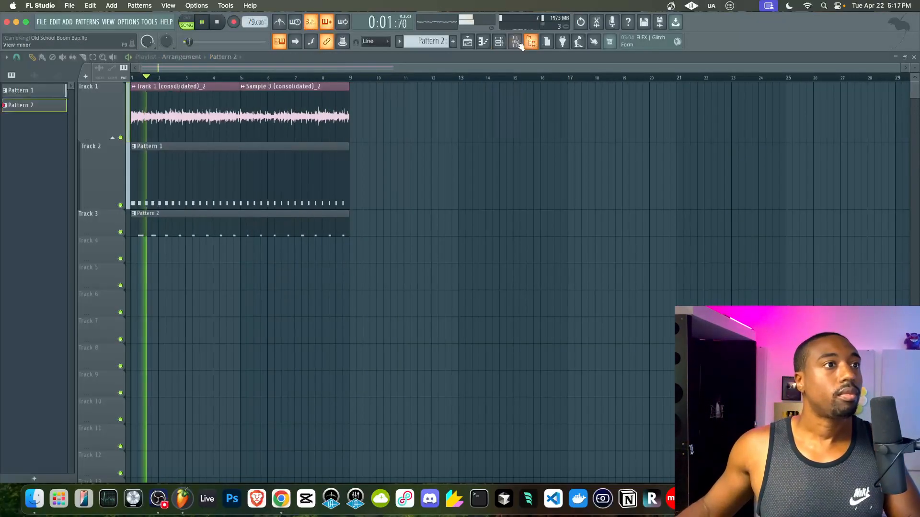
{"action": "left_click", "coordinate": [519, 43]}
{"action": "key", "text": "space"}
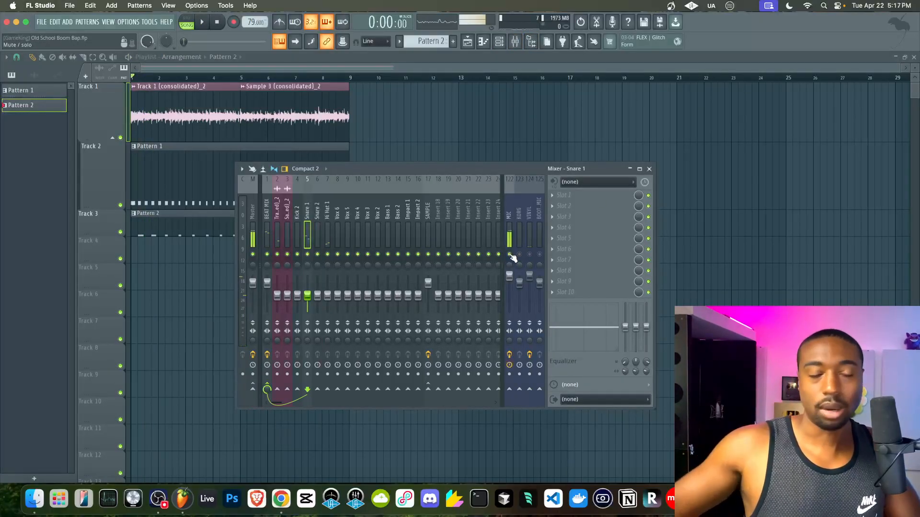
{"action": "double_click", "coordinate": [171, 175]}
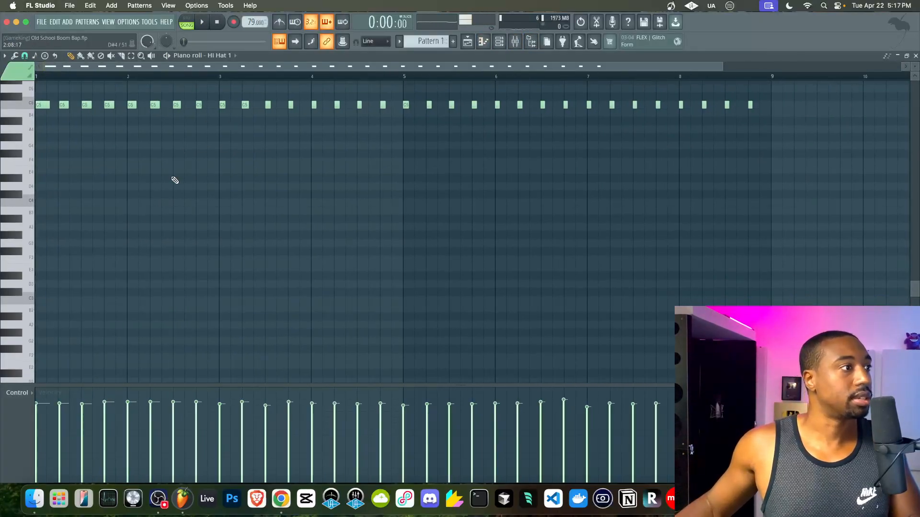
- Trial-quantize the hi-hat notes, undo it, and reopen the quantize settings
{"action": "scroll", "coordinate": [167, 115], "scroll_direction": "down", "scroll_amount": 6}
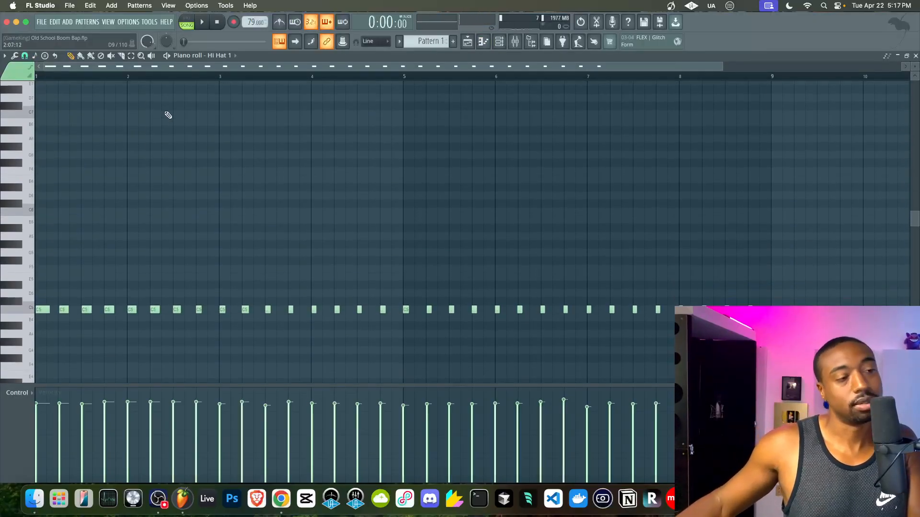
{"action": "key", "text": "alt+q"}
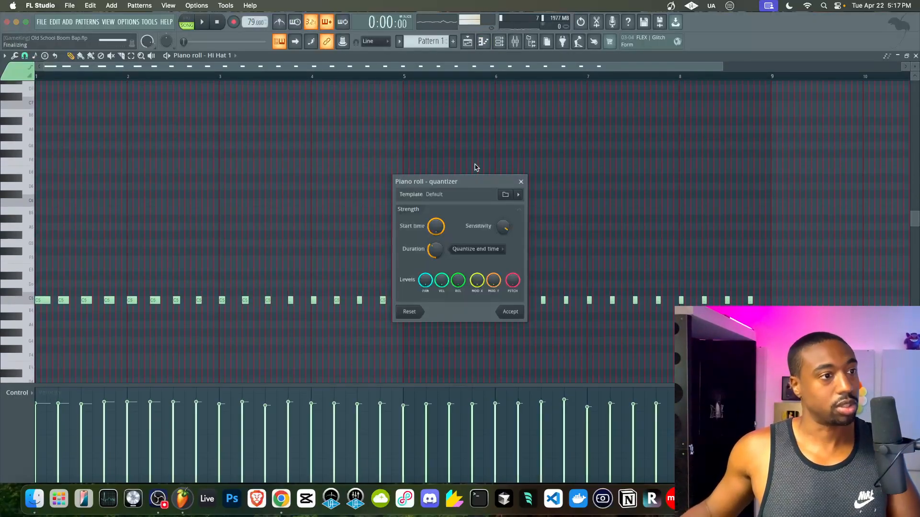
{"action": "left_click", "coordinate": [521, 182]}
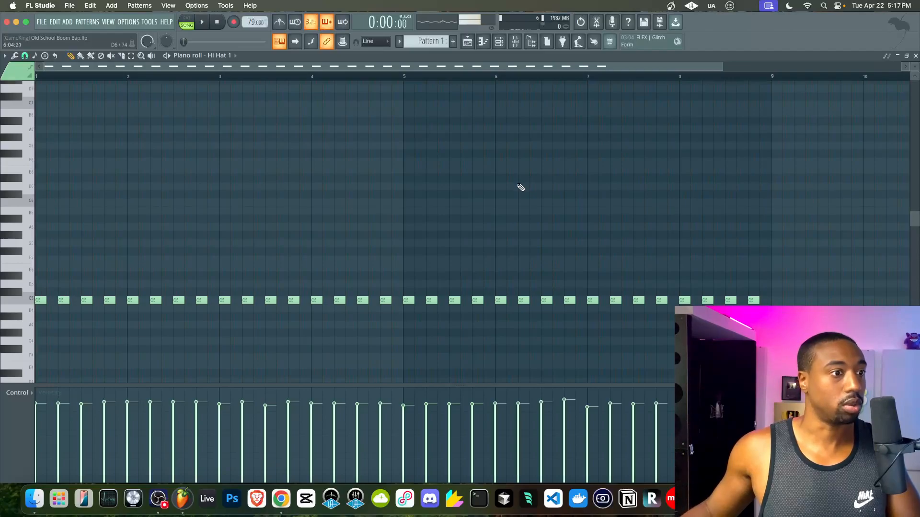
{"action": "key", "text": "ctrl+z"}
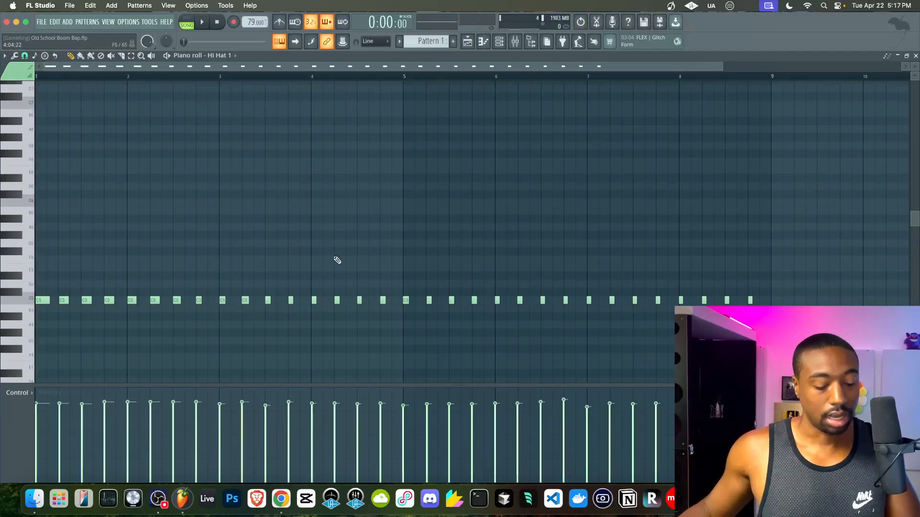
{"action": "key", "text": "alt+q"}
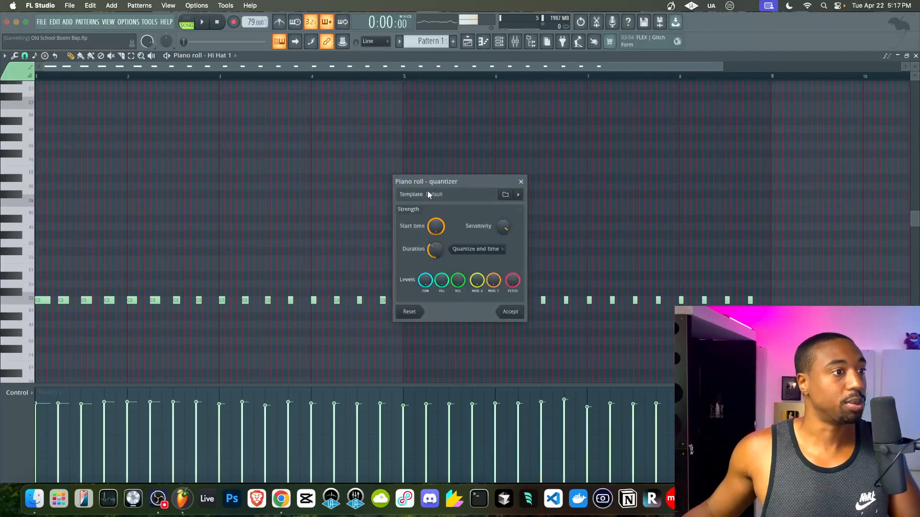
- Browse for a quantize template, moving up to the Scores folder
{"action": "left_click", "coordinate": [507, 196]}
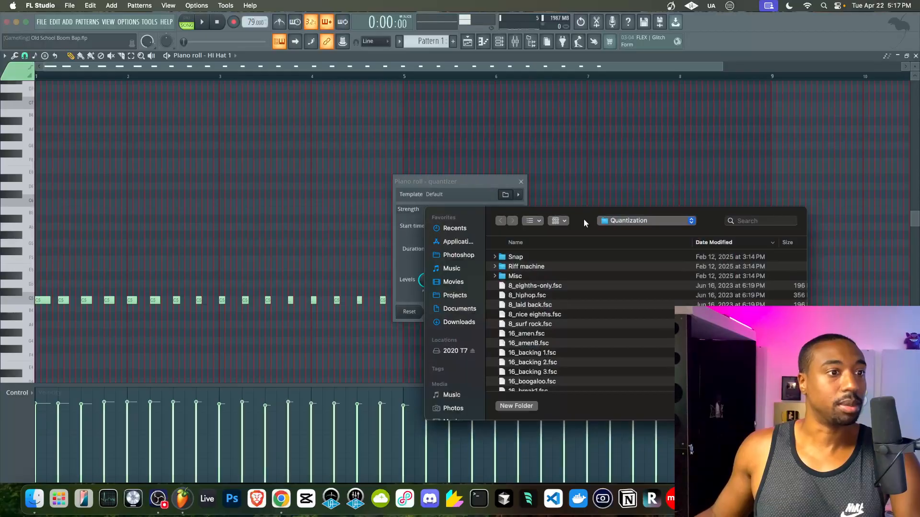
{"action": "scroll", "coordinate": [458, 201], "scroll_direction": "down", "scroll_amount": 10}
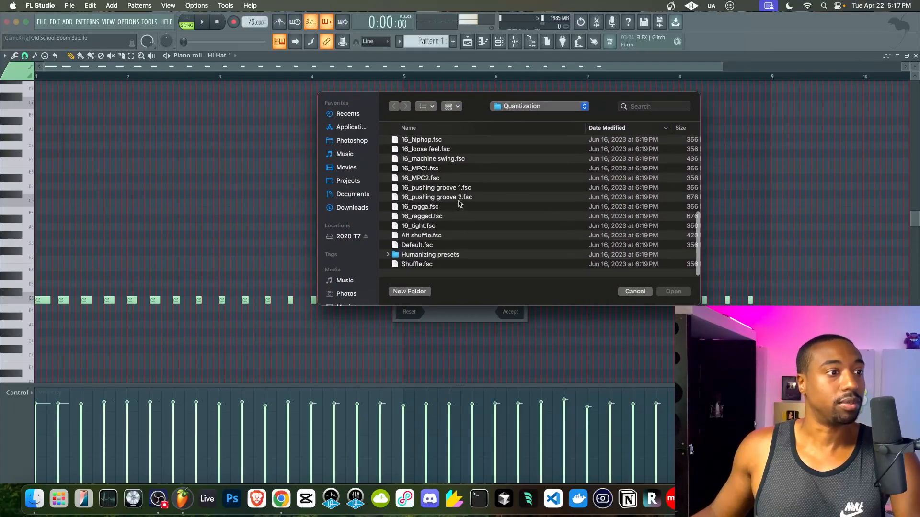
{"action": "scroll", "coordinate": [458, 204], "scroll_direction": "up", "scroll_amount": 10}
{"action": "left_click", "coordinate": [518, 106]}
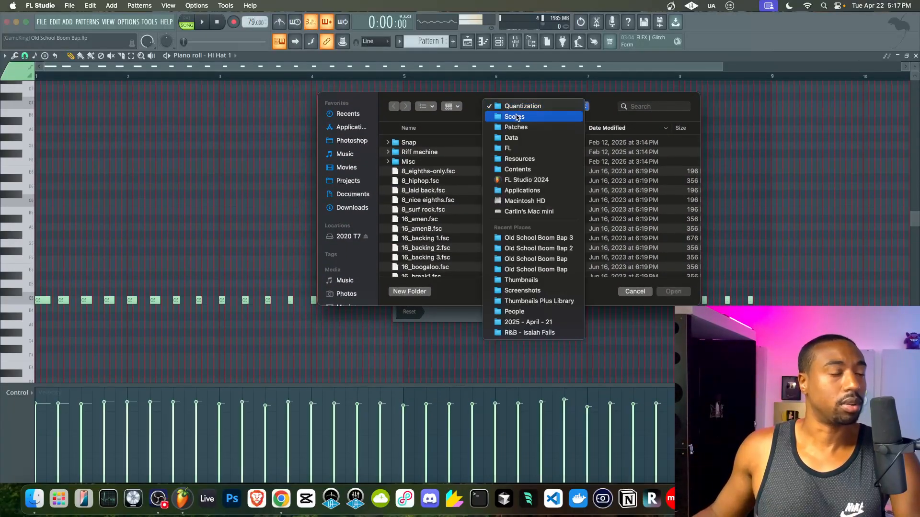
{"action": "left_click", "coordinate": [515, 117]}
{"action": "scroll", "coordinate": [456, 191], "scroll_direction": "down", "scroll_amount": 3}
{"action": "scroll", "coordinate": [455, 191], "scroll_direction": "up", "scroll_amount": 5}
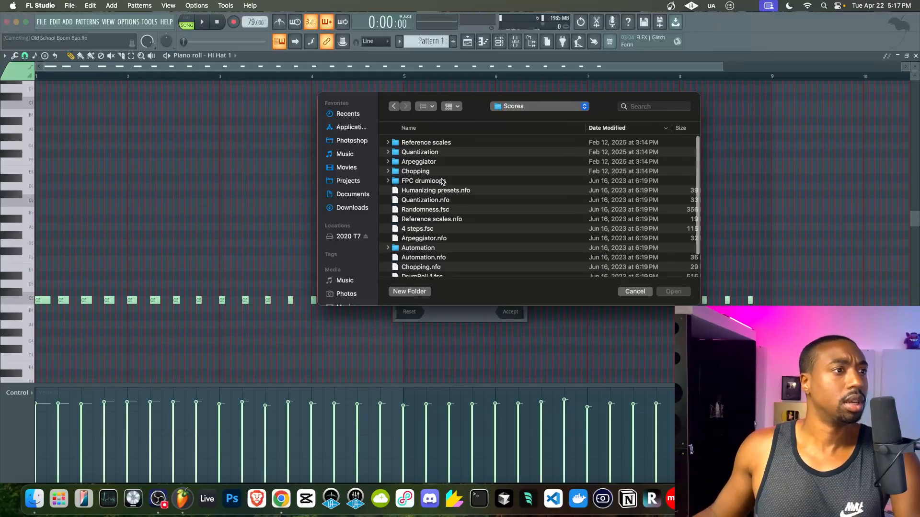
{"action": "scroll", "coordinate": [442, 182], "scroll_direction": "down", "scroll_amount": 3}
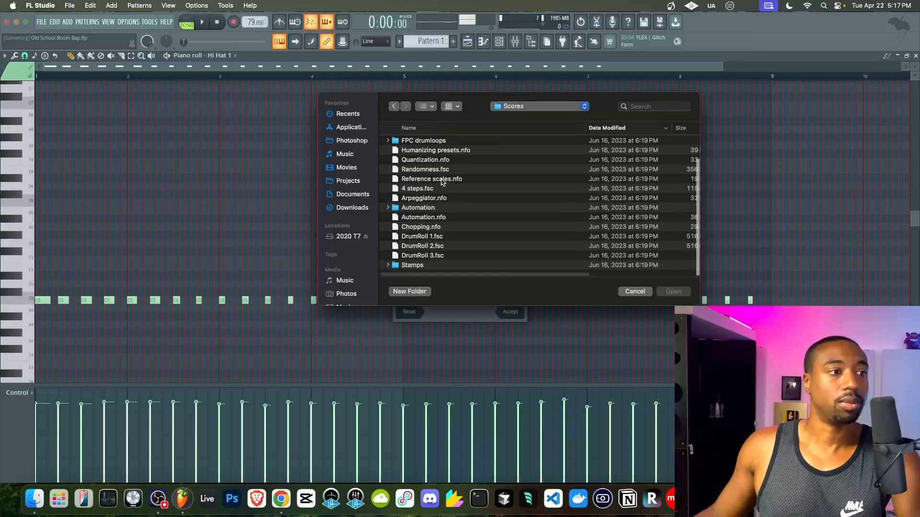
{"action": "scroll", "coordinate": [442, 182], "scroll_direction": "up", "scroll_amount": 3}
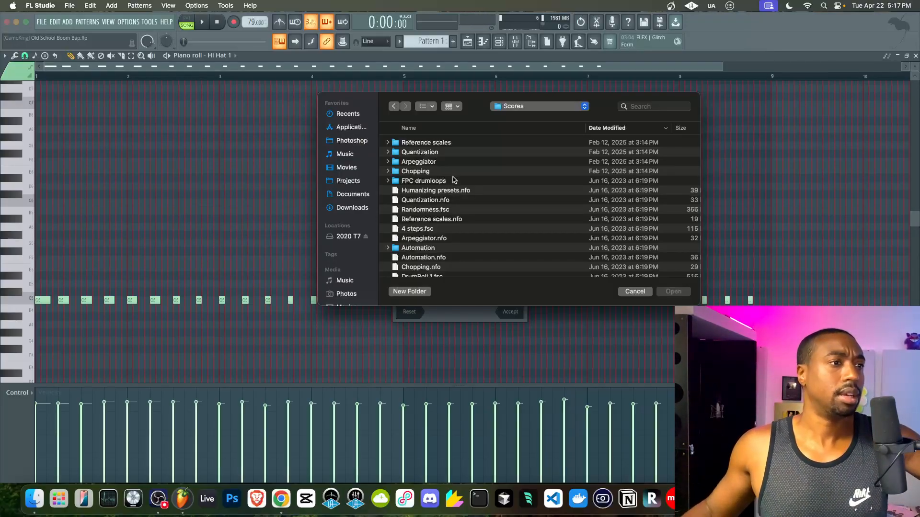
- Peek into the Quantization folder, cancel the template load, close the quantizer and show the browser
{"action": "double_click", "coordinate": [450, 153]}
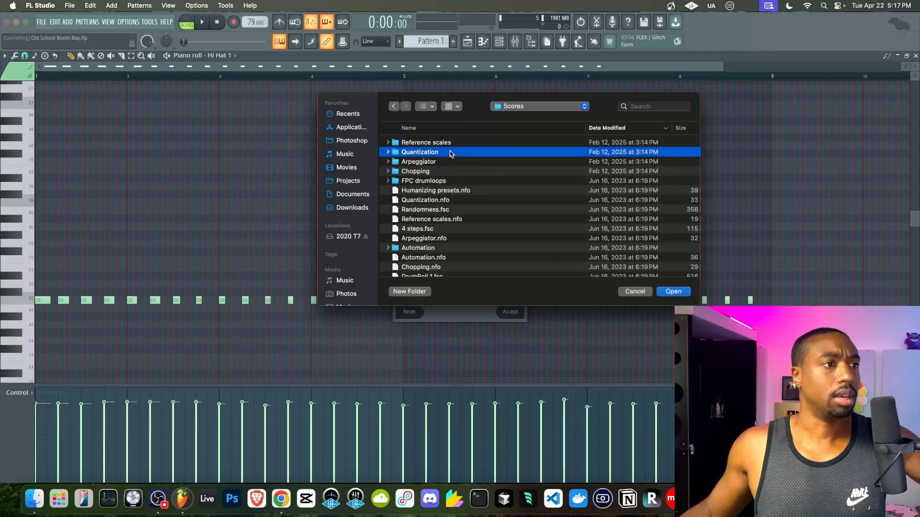
{"action": "left_click", "coordinate": [394, 106]}
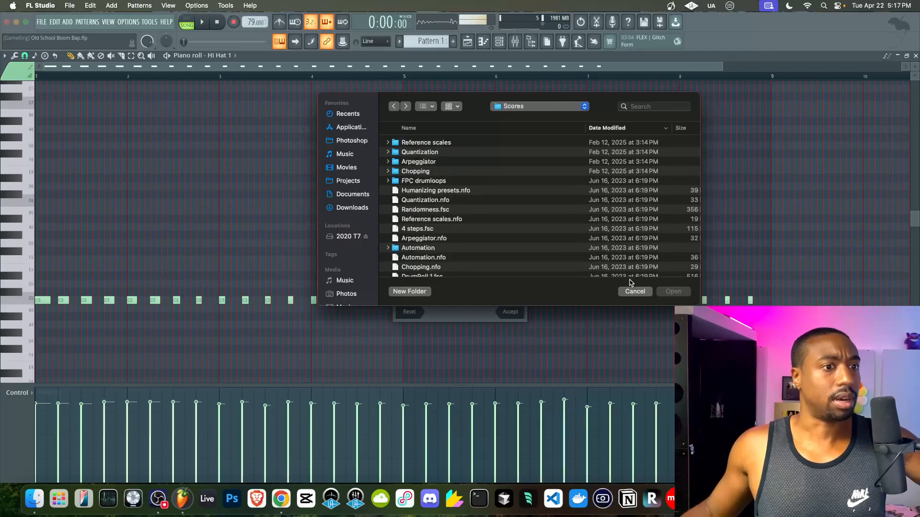
{"action": "left_click", "coordinate": [635, 291]}
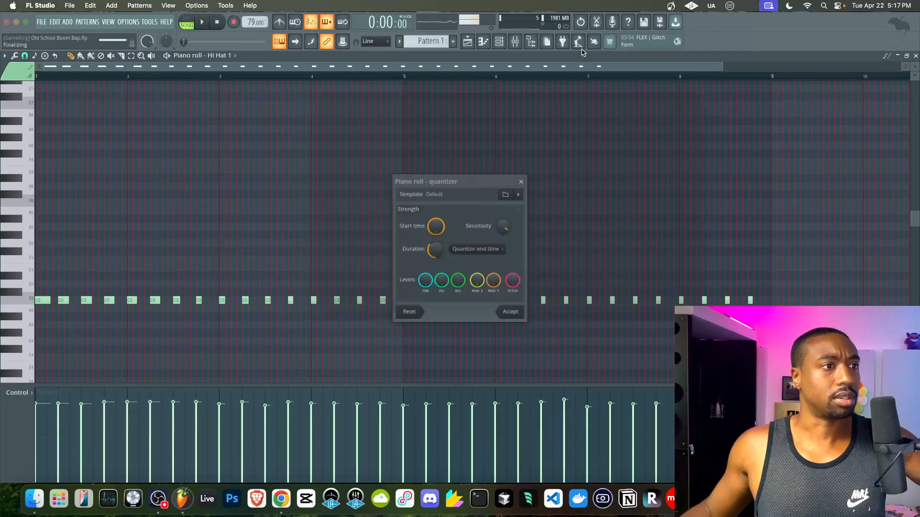
{"action": "left_click", "coordinate": [519, 180]}
{"action": "left_click", "coordinate": [532, 42]}
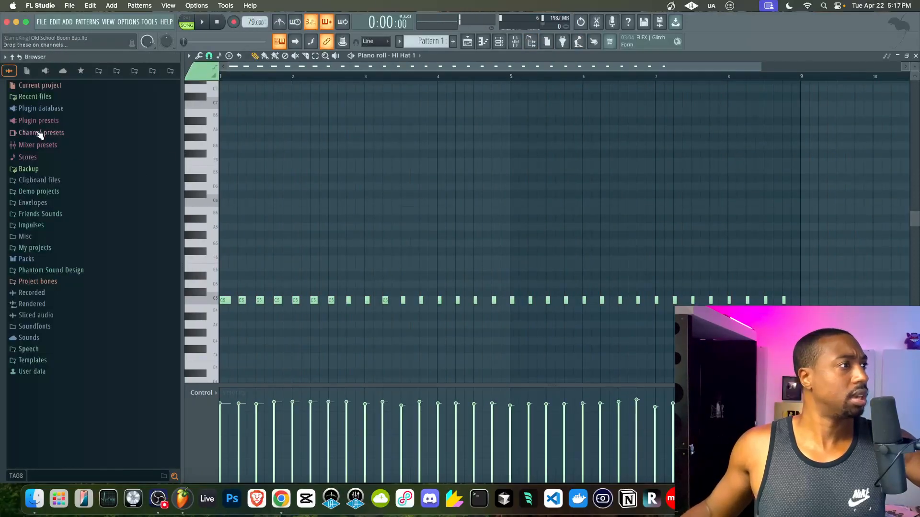
- Reveal the browser's Scores folder in Finder and check its full disk path
{"action": "left_click", "coordinate": [27, 157]}
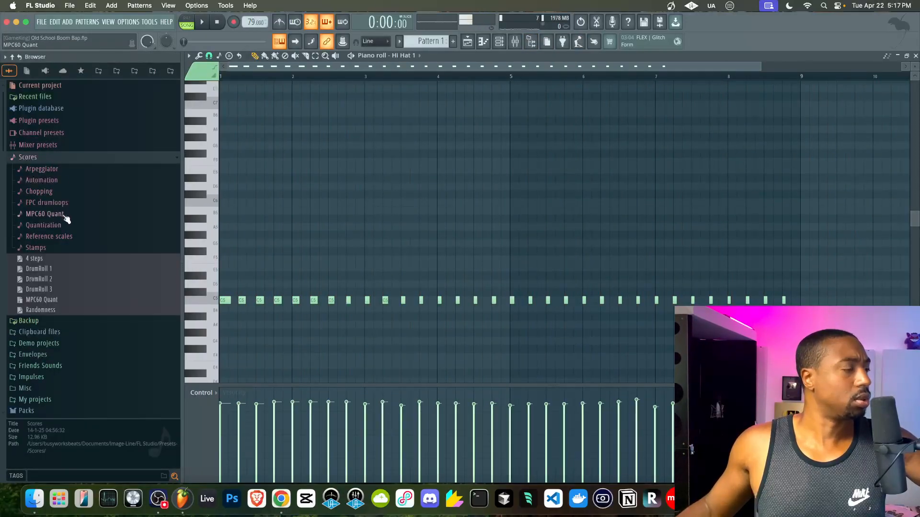
{"action": "right_click", "coordinate": [47, 158]}
{"action": "left_click", "coordinate": [78, 232]}
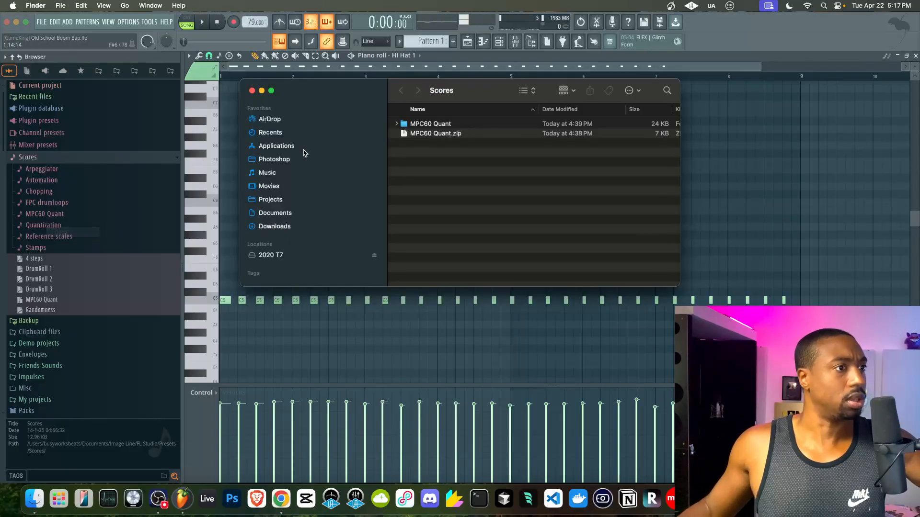
{"action": "right_click", "coordinate": [450, 95]}
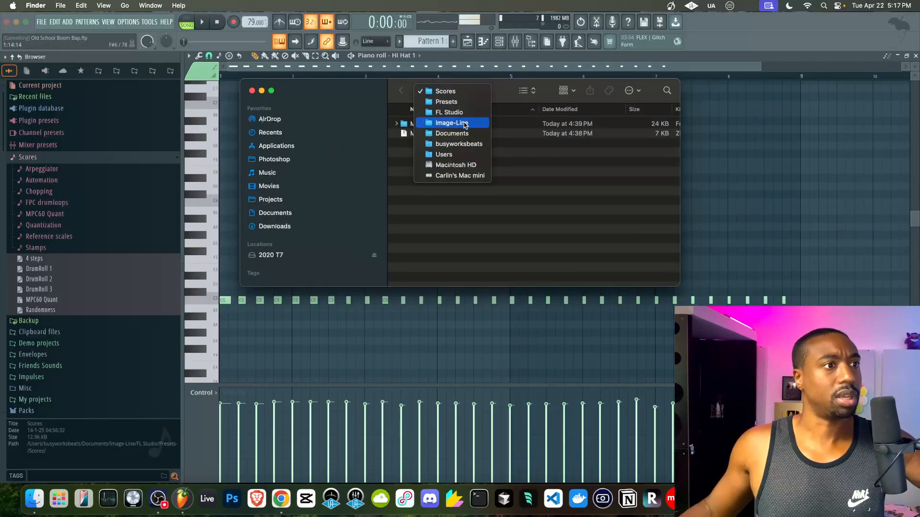
{"action": "left_click", "coordinate": [570, 197]}
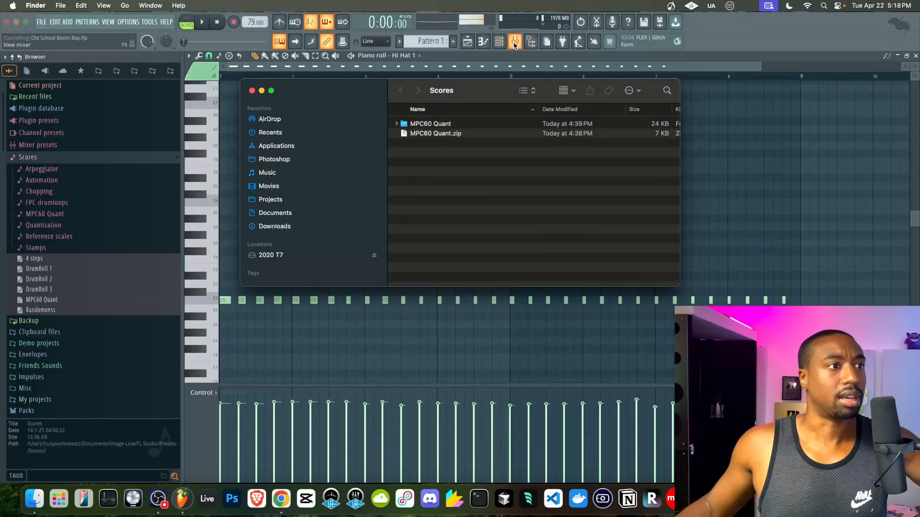
{"action": "left_click", "coordinate": [435, 74]}
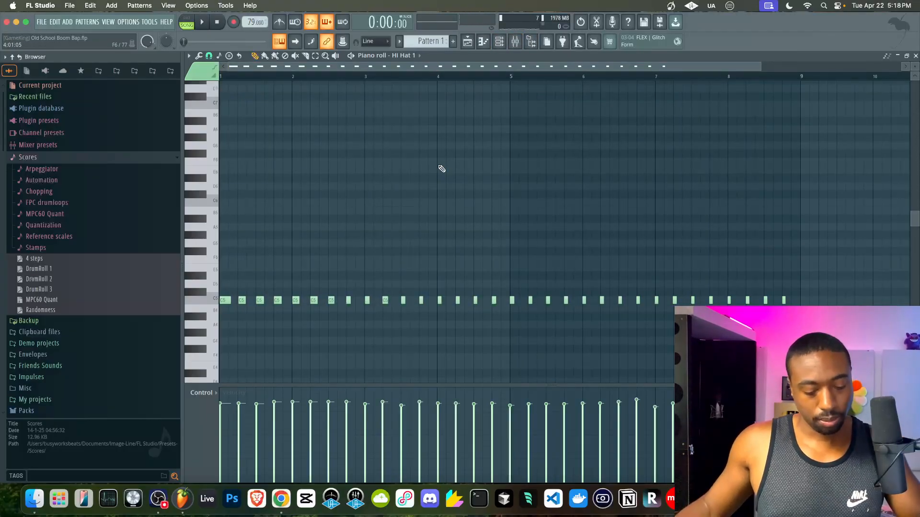
{"action": "key", "text": "alt+q"}
- In the template file dialog, jump to the Documents folder and sort files by name
{"action": "left_click", "coordinate": [505, 194]}
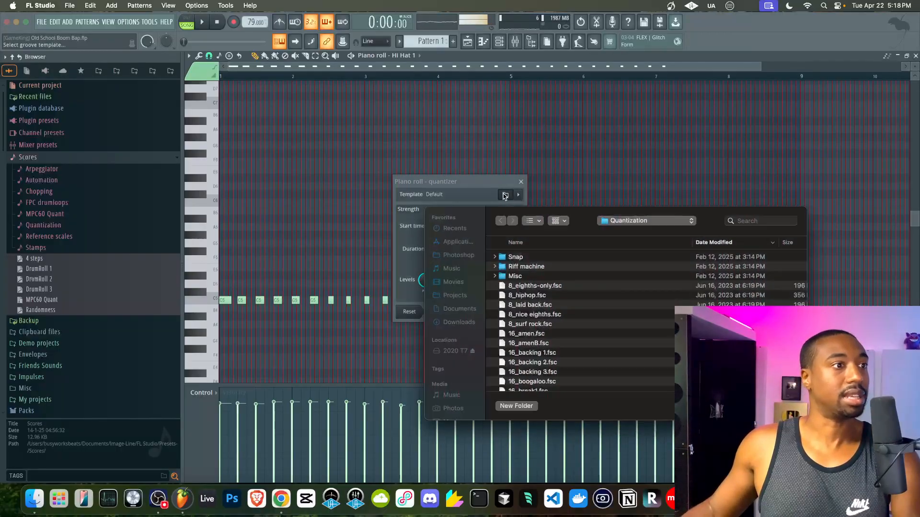
{"action": "left_click", "coordinate": [594, 221]}
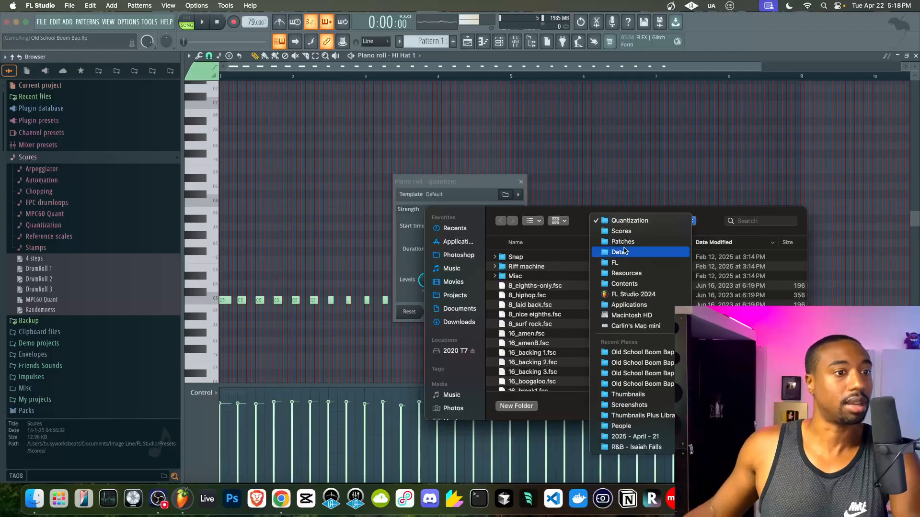
{"action": "left_click", "coordinate": [455, 309]}
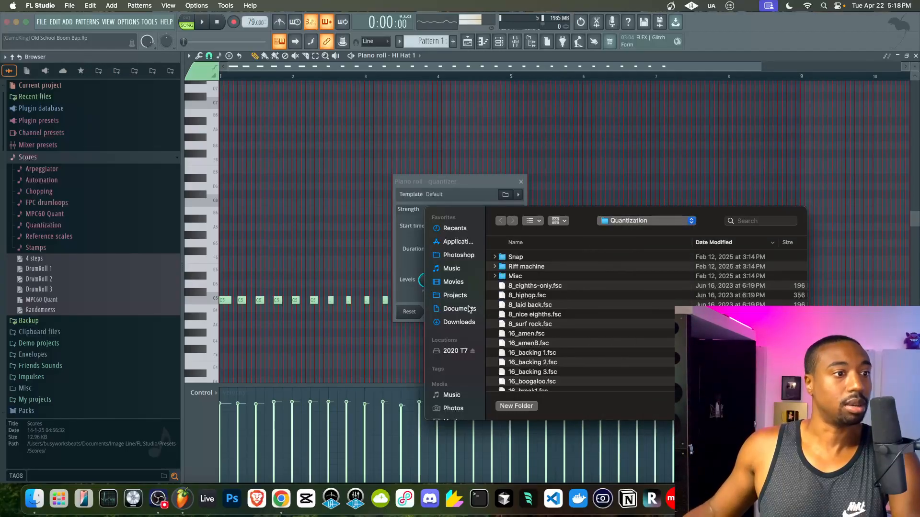
{"action": "left_click", "coordinate": [469, 309]}
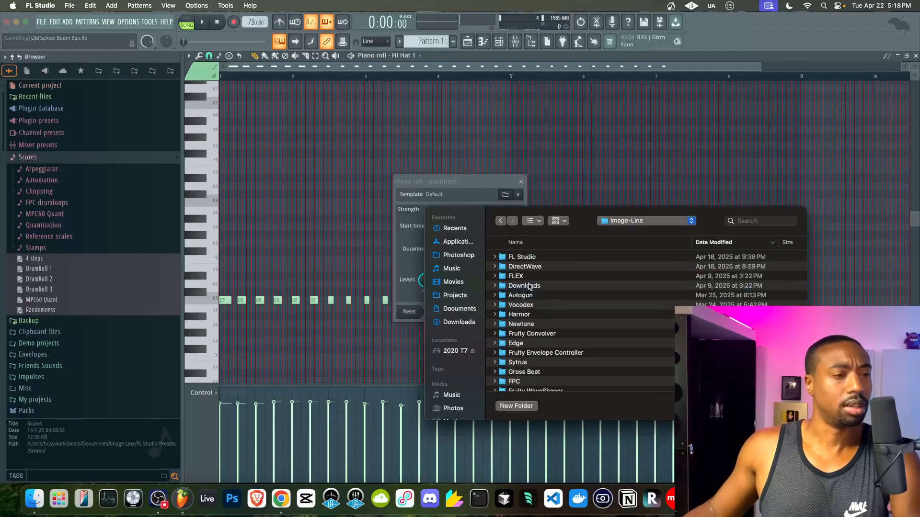
{"action": "scroll", "coordinate": [529, 285], "scroll_direction": "down", "scroll_amount": 5}
{"action": "left_click", "coordinate": [559, 243]}
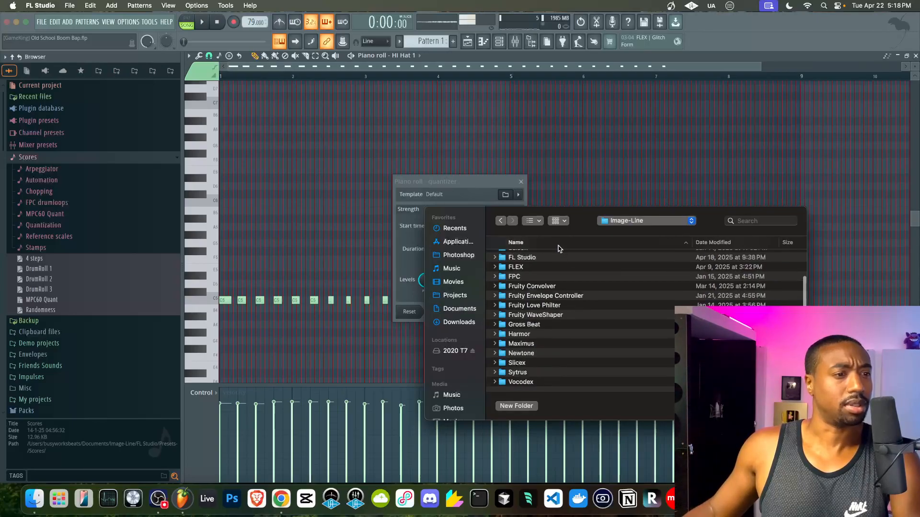
{"action": "left_click_drag", "start_coordinate": [584, 222], "coordinate": [445, 118]}
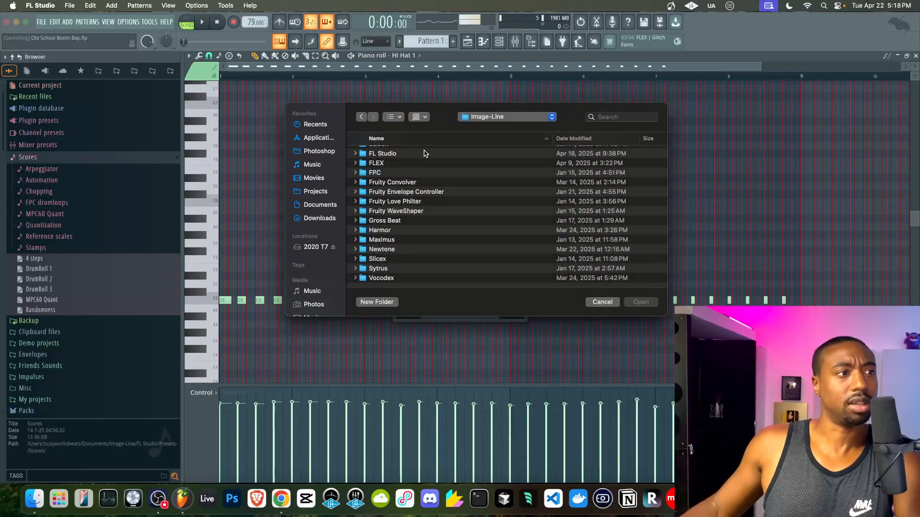
{"action": "scroll", "coordinate": [402, 183], "scroll_direction": "up", "scroll_amount": 1}
- Load mpc 50% from FL Studio/Presets/Scores/MPC60 Quant and test the Start time knob
{"action": "double_click", "coordinate": [398, 158]}
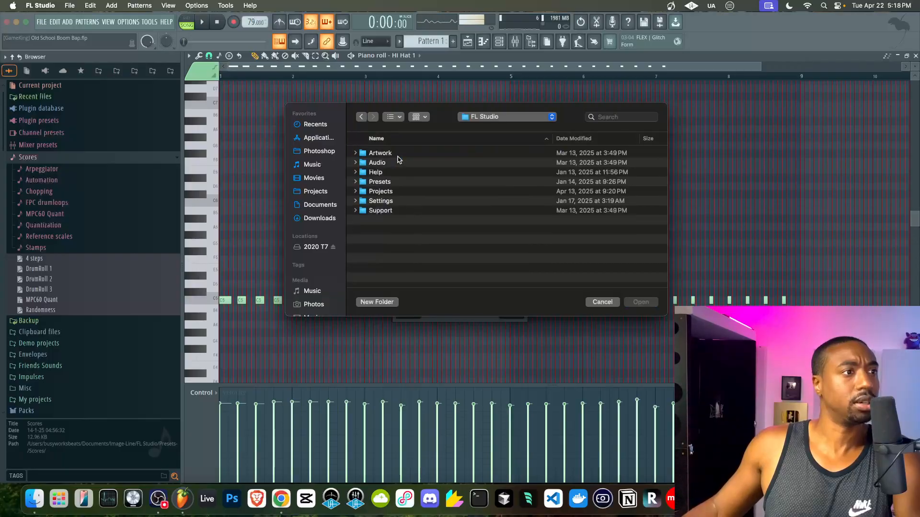
{"action": "double_click", "coordinate": [392, 183]}
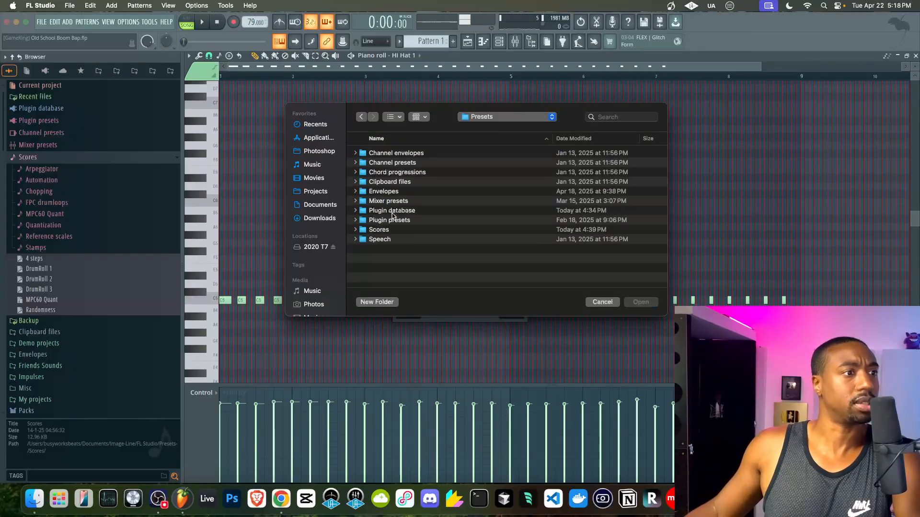
{"action": "double_click", "coordinate": [391, 231]}
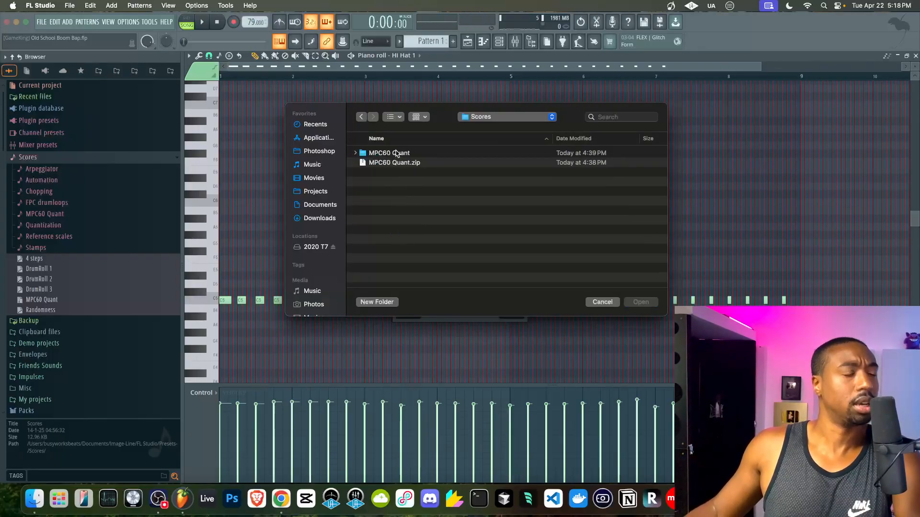
{"action": "double_click", "coordinate": [389, 153]}
{"action": "left_click", "coordinate": [409, 155]}
{"action": "scroll", "coordinate": [406, 184], "scroll_direction": "down", "scroll_amount": 4}
{"action": "left_click", "coordinate": [400, 211]}
{"action": "scroll", "coordinate": [400, 214], "scroll_direction": "up", "scroll_amount": 3}
{"action": "scroll", "coordinate": [425, 201], "scroll_direction": "down", "scroll_amount": 3}
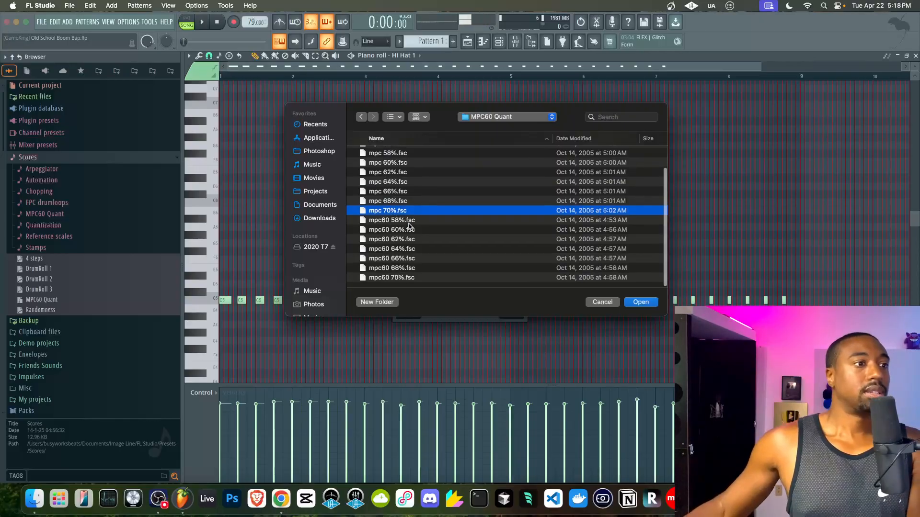
{"action": "scroll", "coordinate": [436, 201], "scroll_direction": "up", "scroll_amount": 3}
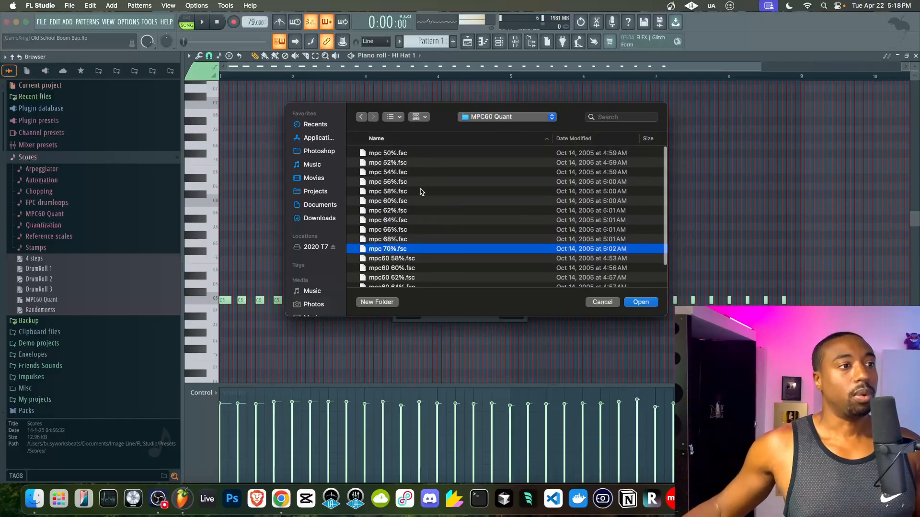
{"action": "left_click", "coordinate": [397, 154]}
{"action": "left_click", "coordinate": [638, 303]}
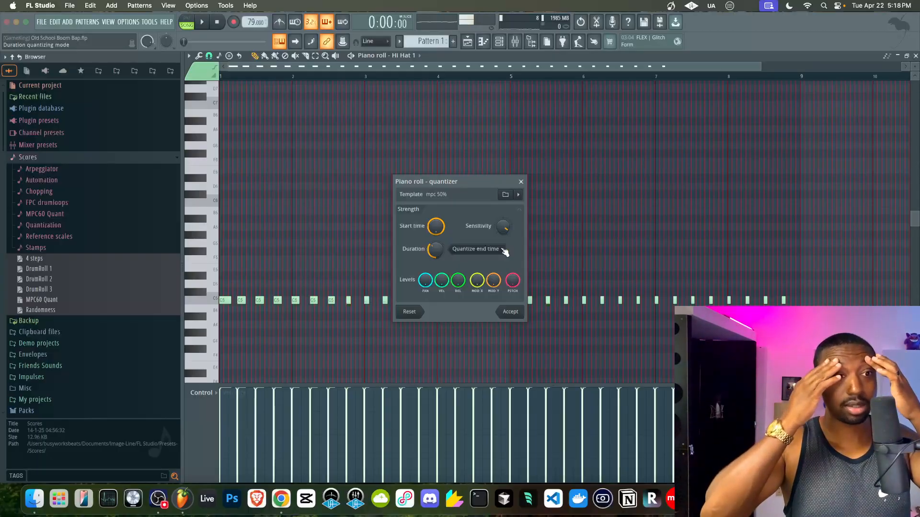
{"action": "mouse_move", "coordinate": [439, 224]}
{"action": "left_mouse_down"}
{"action": "mouse_move", "coordinate": [439, 273]}
{"action": "mouse_move", "coordinate": [439, 224]}
{"action": "left_mouse_up"}
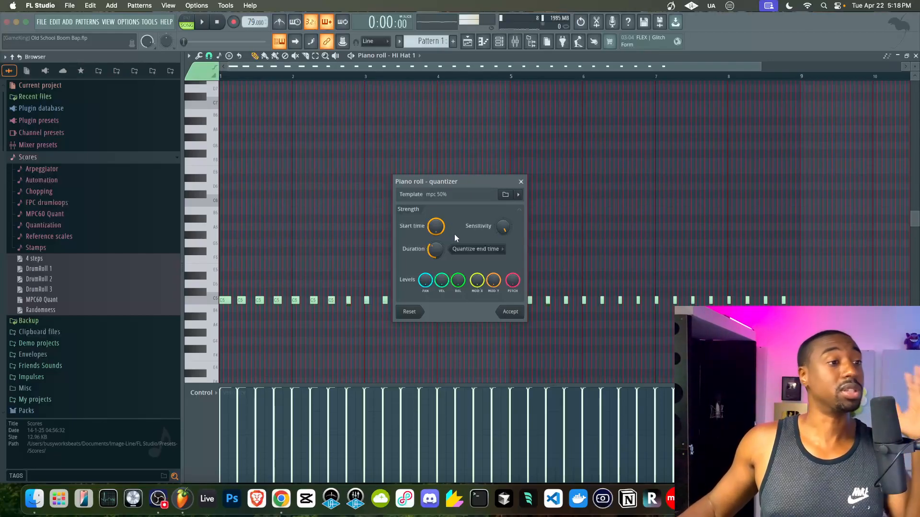
- Load the mpc 52% template from the MPC60 Quant folder into the quantizer
{"action": "left_click", "coordinate": [517, 197]}
{"action": "left_click", "coordinate": [508, 196]}
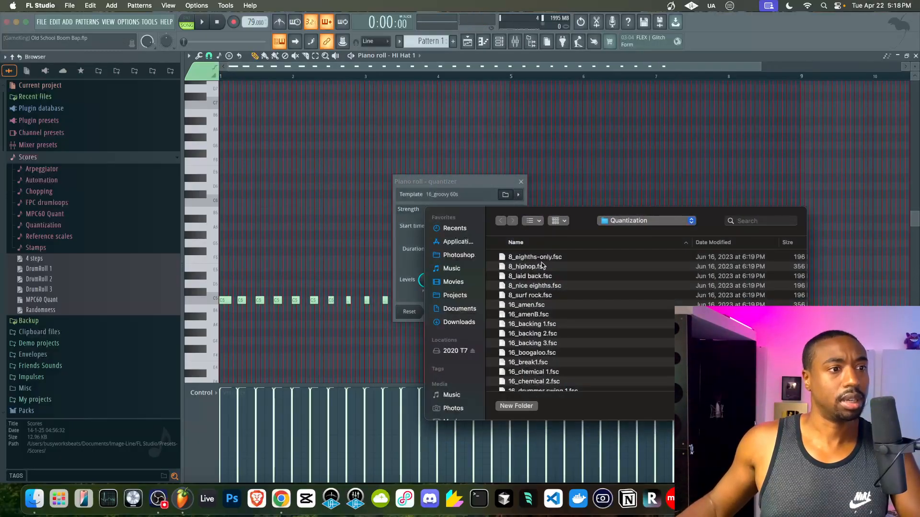
{"action": "left_click", "coordinate": [620, 223]}
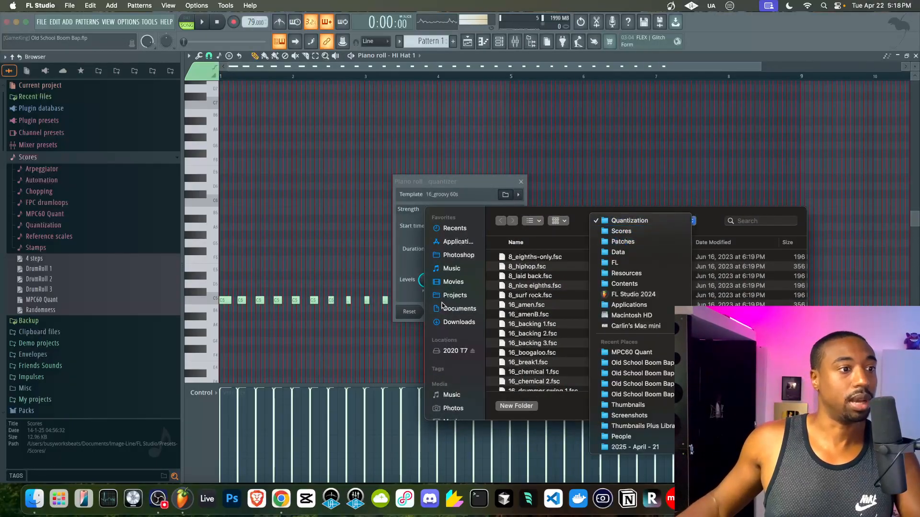
{"action": "left_click", "coordinate": [631, 352]}
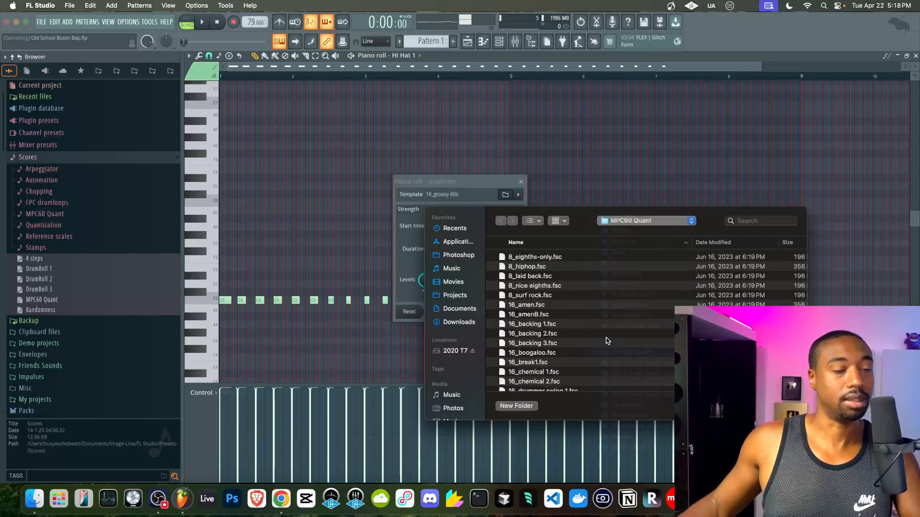
{"action": "left_click", "coordinate": [539, 260]}
{"action": "left_click", "coordinate": [538, 268]}
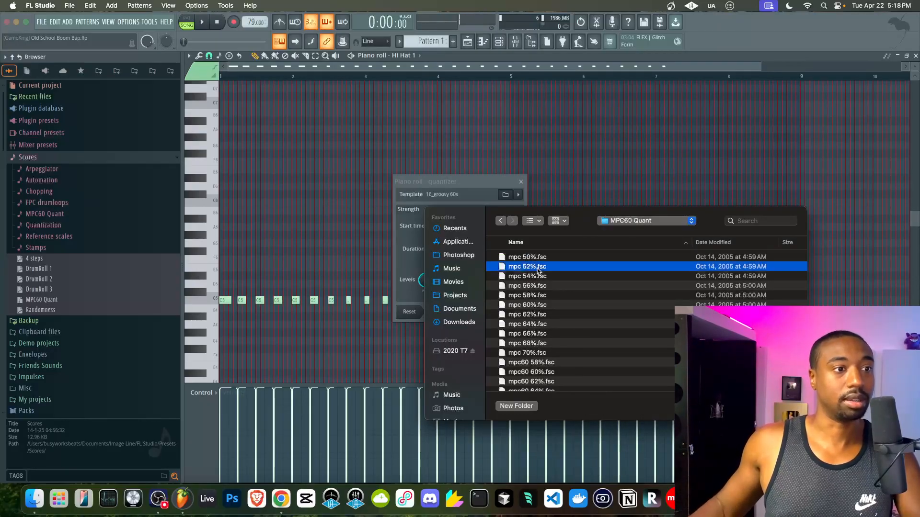
{"action": "double_click", "coordinate": [537, 267]}
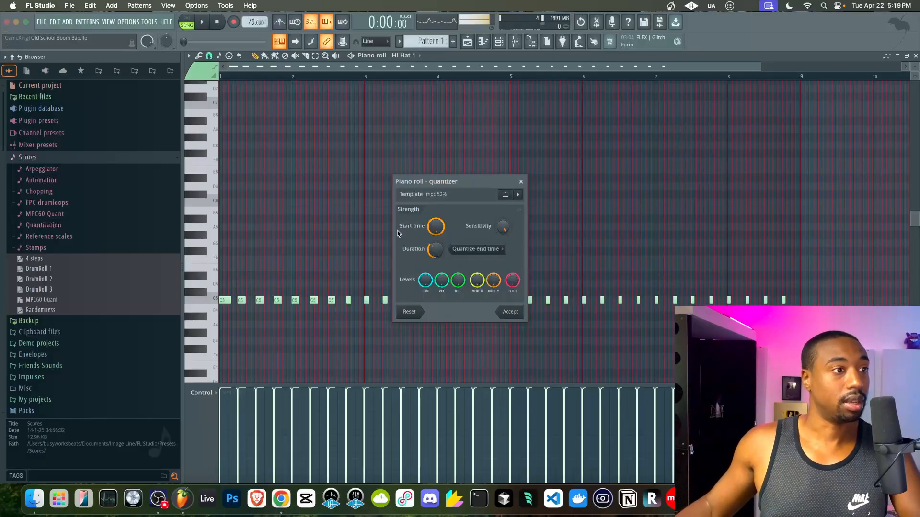
- Turn Start time strength to 0%, play the hi-hats, then discard the quantize changes
{"action": "left_click_drag", "start_coordinate": [436, 229], "coordinate": [439, 169]}
{"action": "mouse_move", "coordinate": [439, 228]}
{"action": "left_mouse_down"}
{"action": "mouse_move", "coordinate": [439, 287]}
{"action": "mouse_move", "coordinate": [438, 170]}
{"action": "mouse_move", "coordinate": [438, 287]}
{"action": "mouse_move", "coordinate": [438, 228]}
{"action": "left_mouse_up"}
{"action": "left_click_drag", "start_coordinate": [439, 228], "coordinate": [438, 287]}
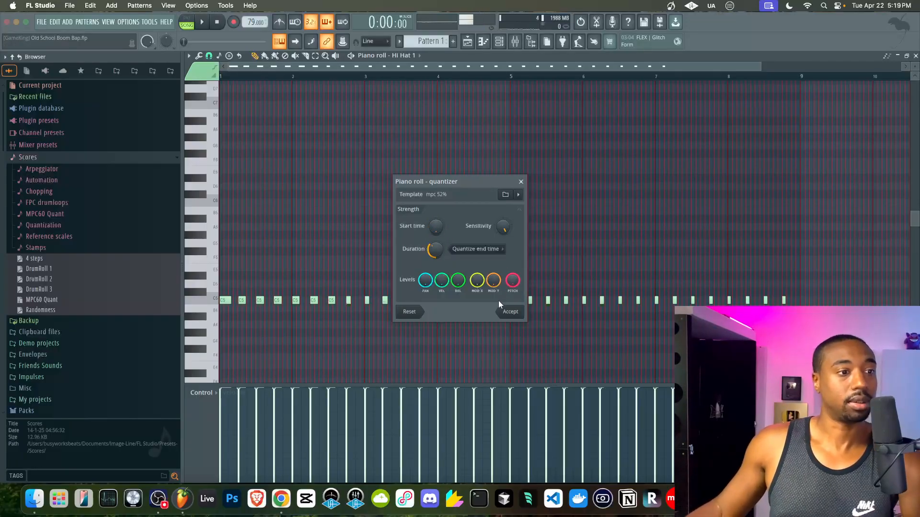
{"action": "key", "text": "space"}
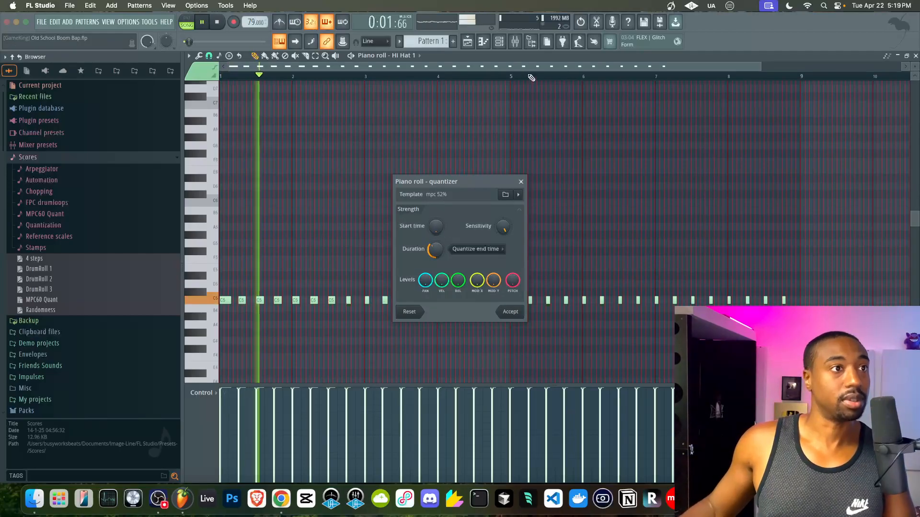
{"action": "left_click", "coordinate": [521, 182]}
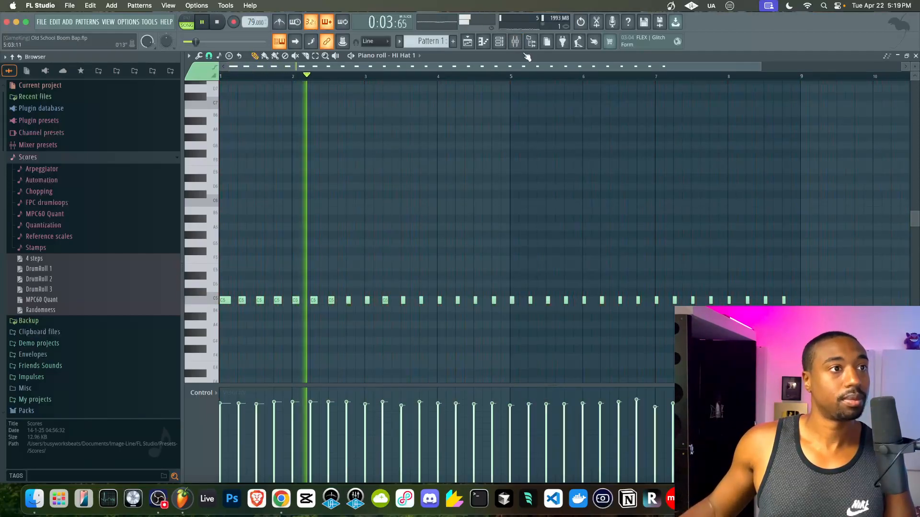
{"action": "left_click", "coordinate": [515, 41]}
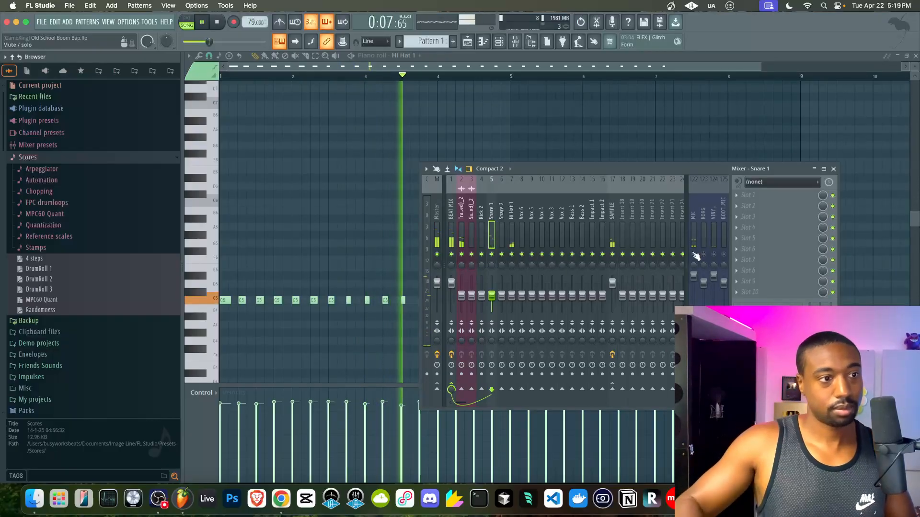
{"action": "left_click", "coordinate": [833, 169]}
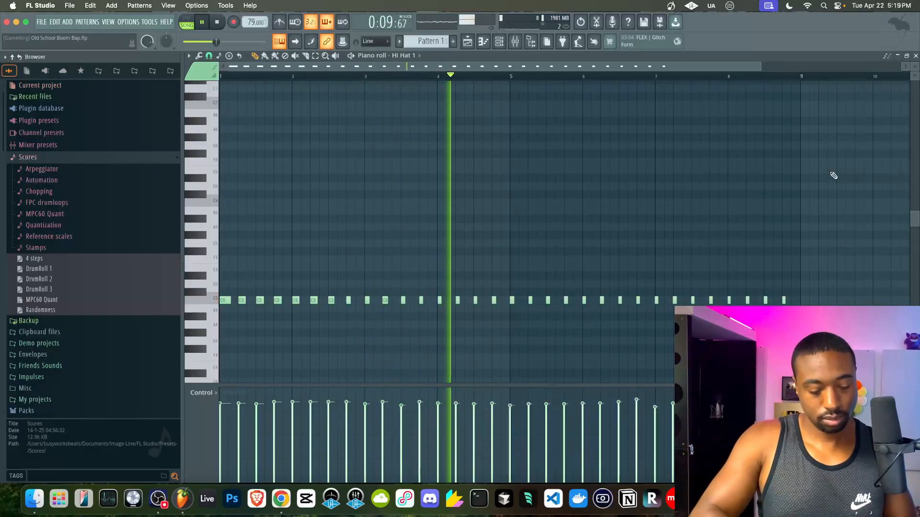
{"action": "key", "text": "alt+q"}
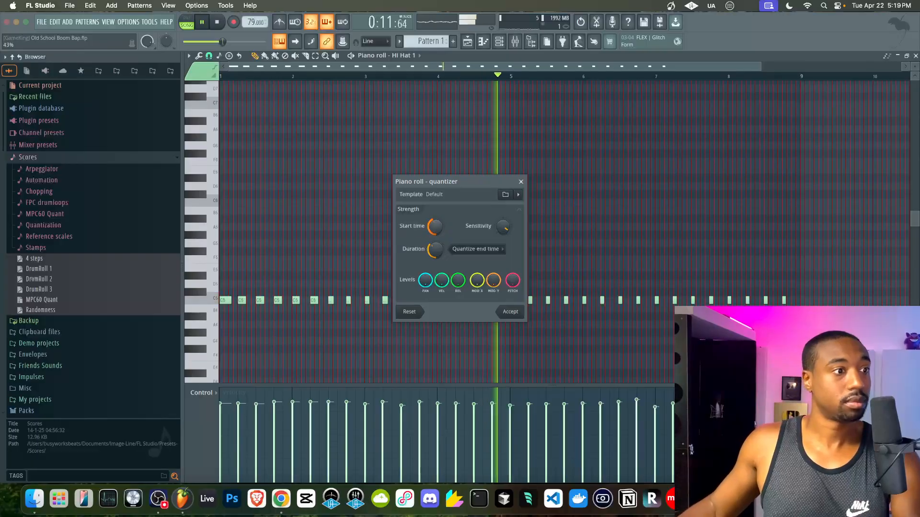
- Quantize the hi-hats with MPC60 Quant's mpc 50% template at full duration strength
{"action": "left_click", "coordinate": [505, 195]}
{"action": "left_click", "coordinate": [627, 221]}
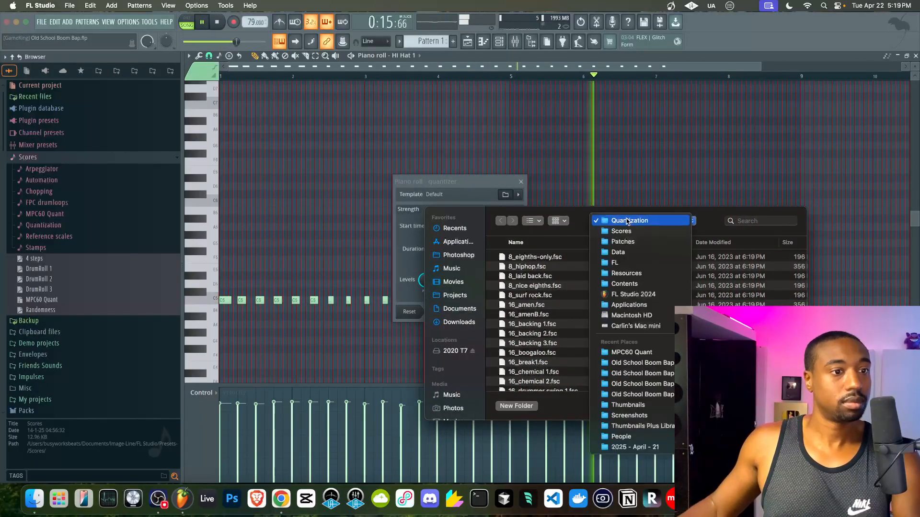
{"action": "left_click", "coordinate": [623, 410]}
{"action": "double_click", "coordinate": [527, 257]}
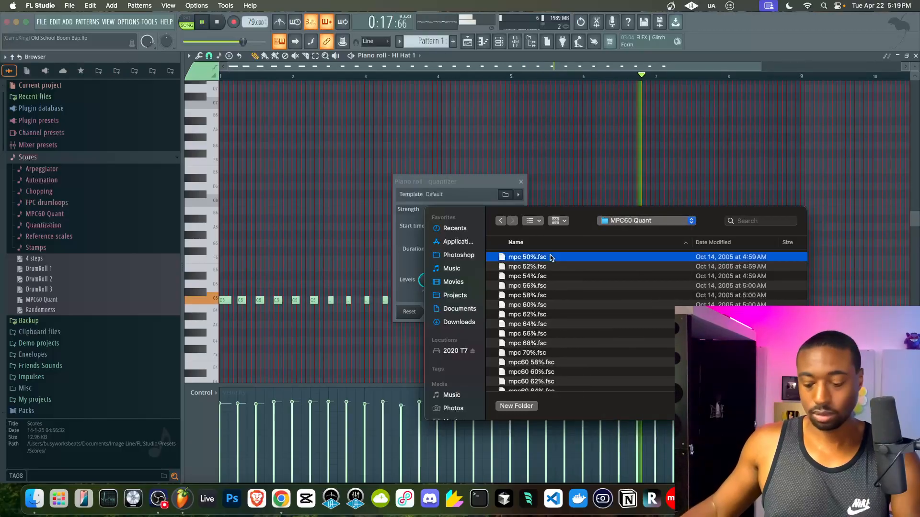
{"action": "left_click_drag", "start_coordinate": [431, 254], "coordinate": [431, 252]}
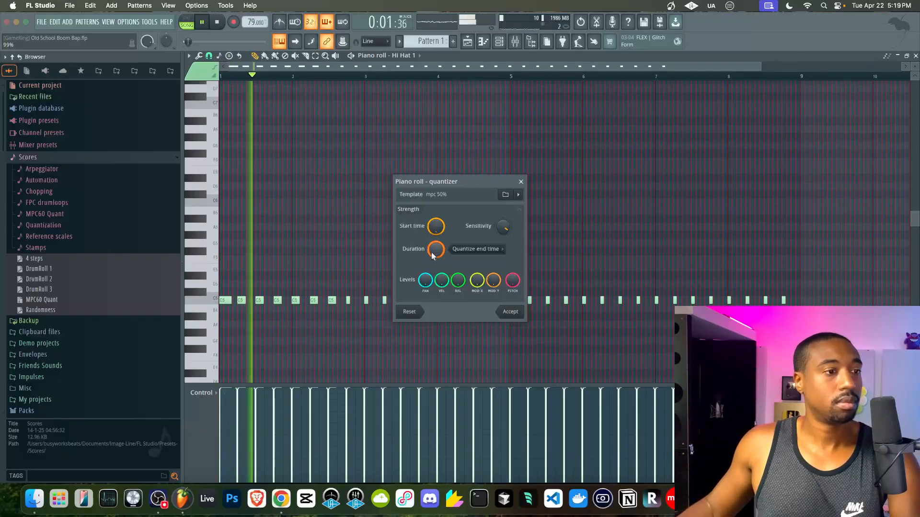
{"action": "left_click", "coordinate": [511, 312]}
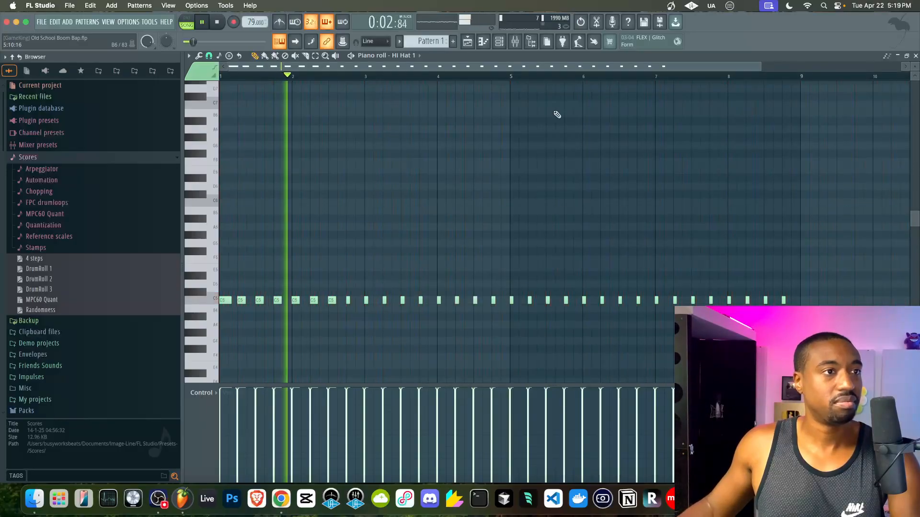
- Unmute the MIC channel in the mixer, then close the mixer
{"action": "left_click", "coordinate": [515, 42]}
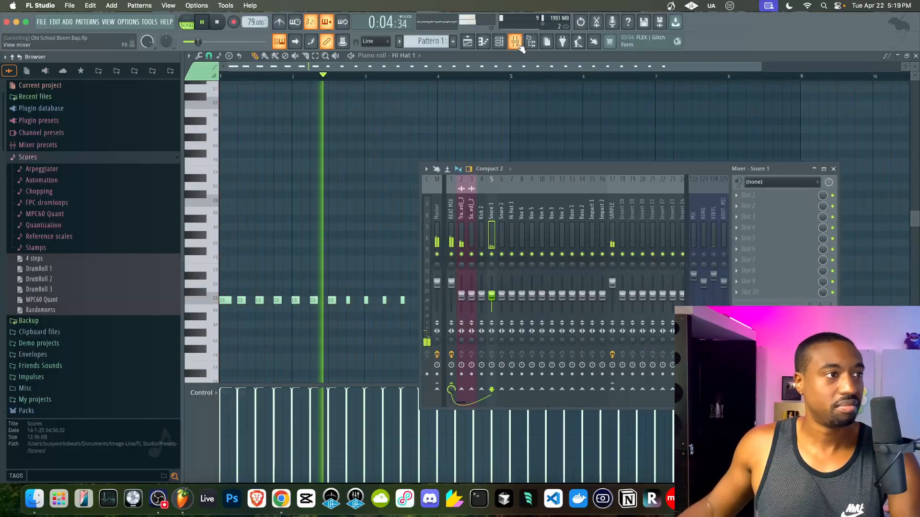
{"action": "left_click", "coordinate": [694, 255]}
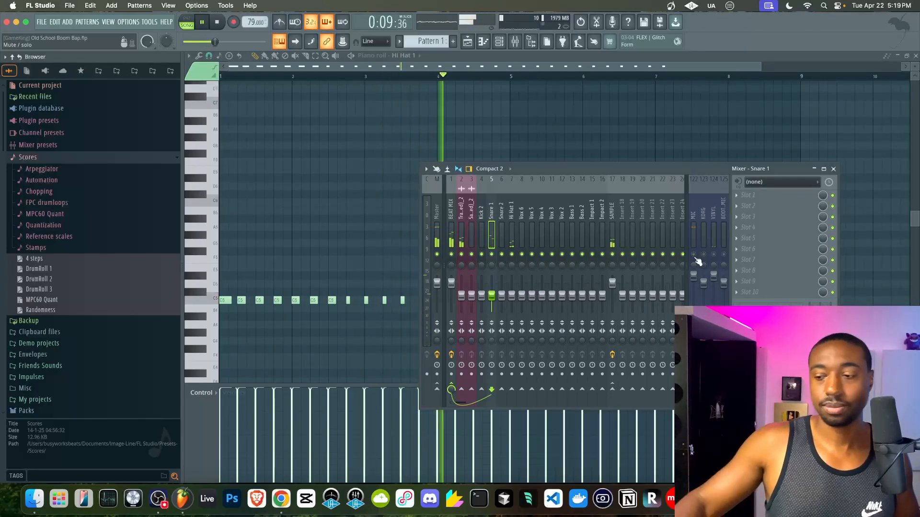
{"action": "key", "text": "F9"}
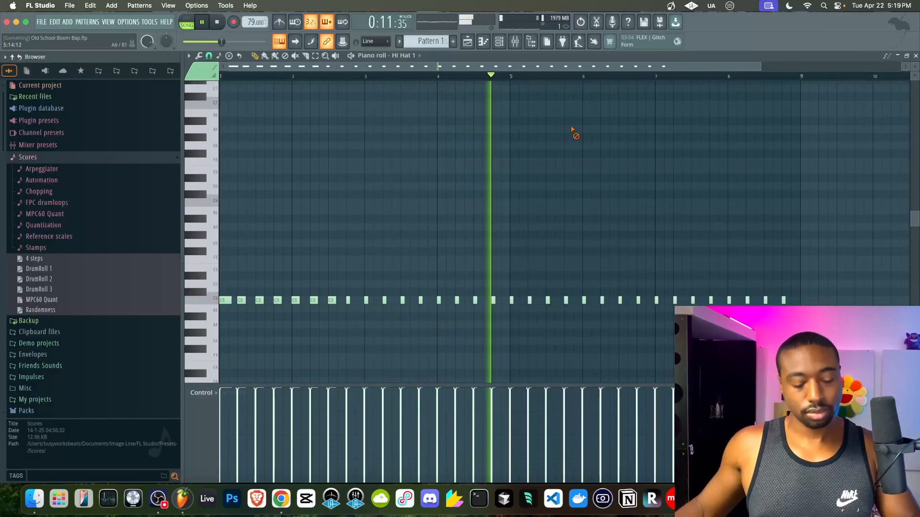
{"action": "scroll", "coordinate": [586, 271], "scroll_direction": "up", "scroll_amount": 6}
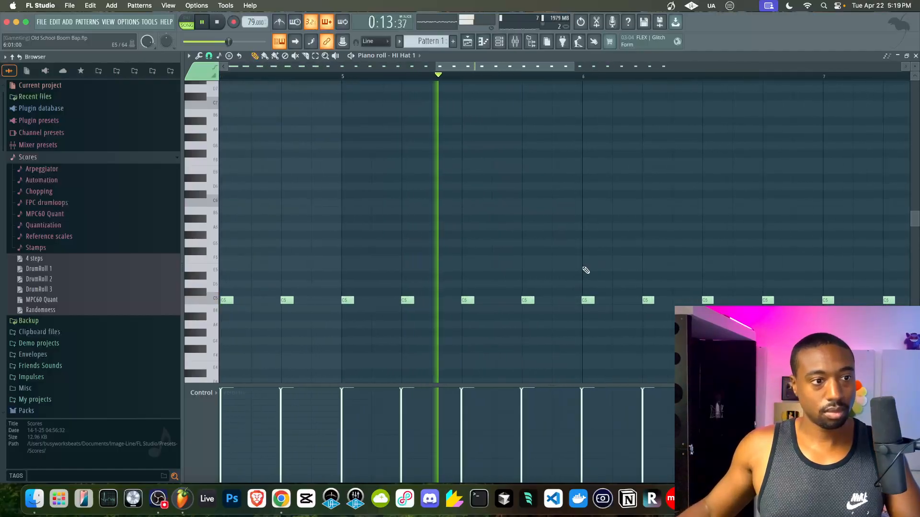
{"action": "scroll", "coordinate": [585, 270], "scroll_direction": "down", "scroll_amount": 8}
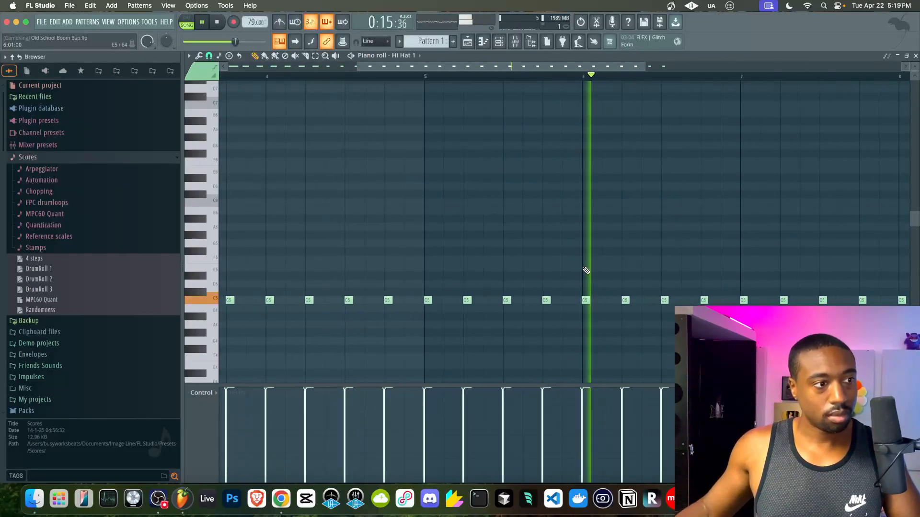
- Quantize the Snare 1 notes of Pattern 2
{"action": "left_click", "coordinate": [916, 56]}
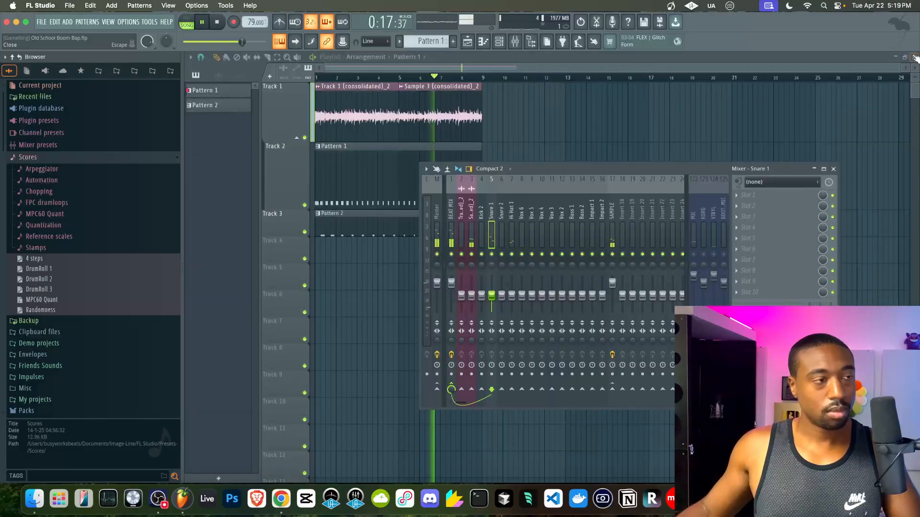
{"action": "double_click", "coordinate": [368, 217]}
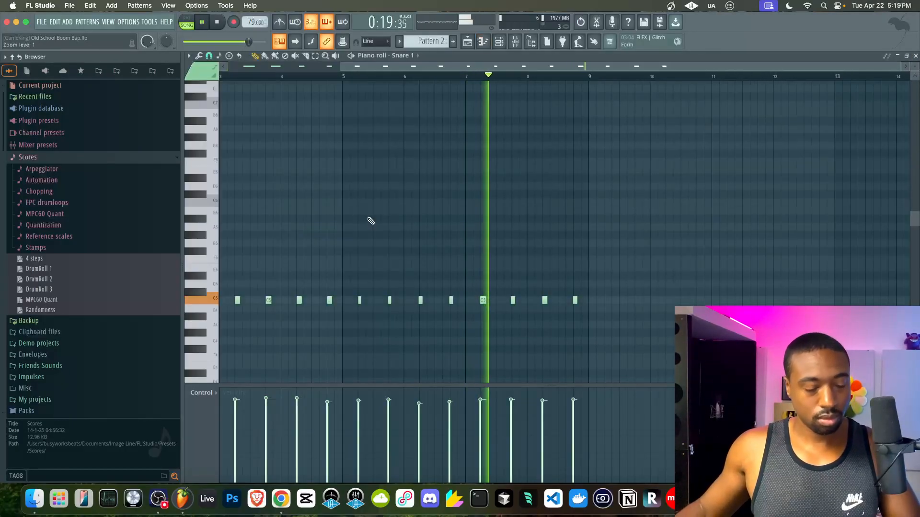
{"action": "key", "text": "alt+q"}
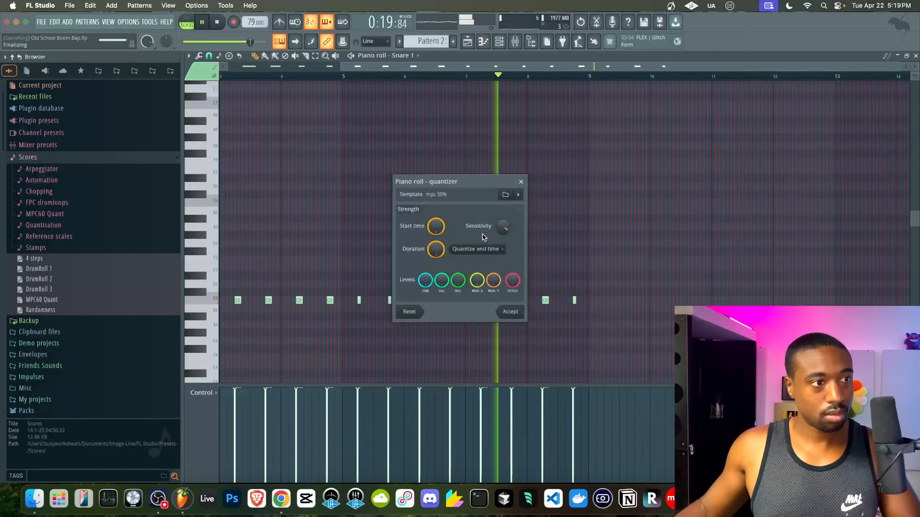
{"action": "left_click", "coordinate": [509, 313]}
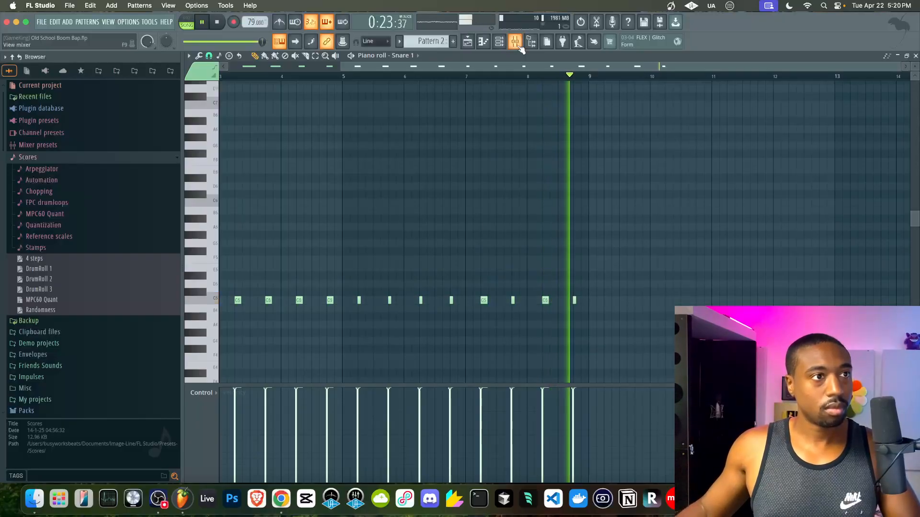
- Play the beat and nudge the Snare 1 channel volume in the mixer
{"action": "key", "text": "F9"}
{"action": "key", "text": "space"}
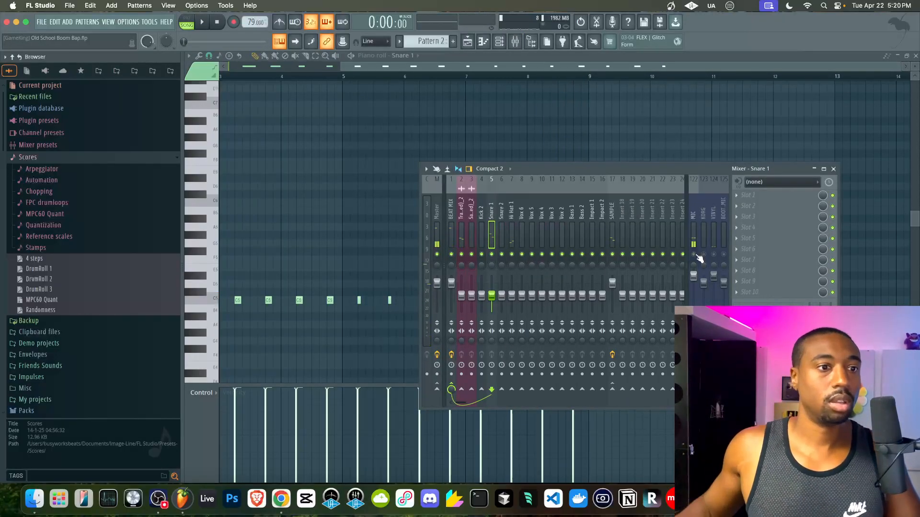
{"action": "key", "text": "F9"}
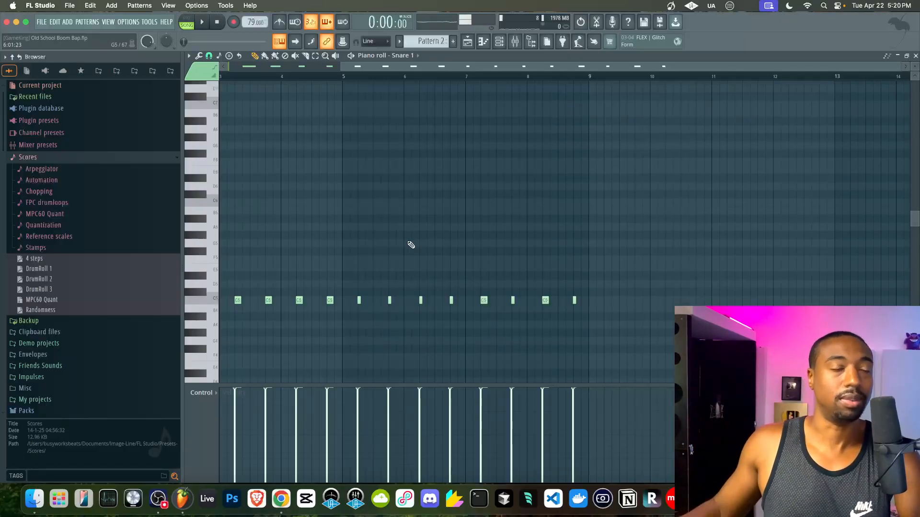
{"action": "key", "text": "space"}
{"action": "left_click", "coordinate": [521, 43]}
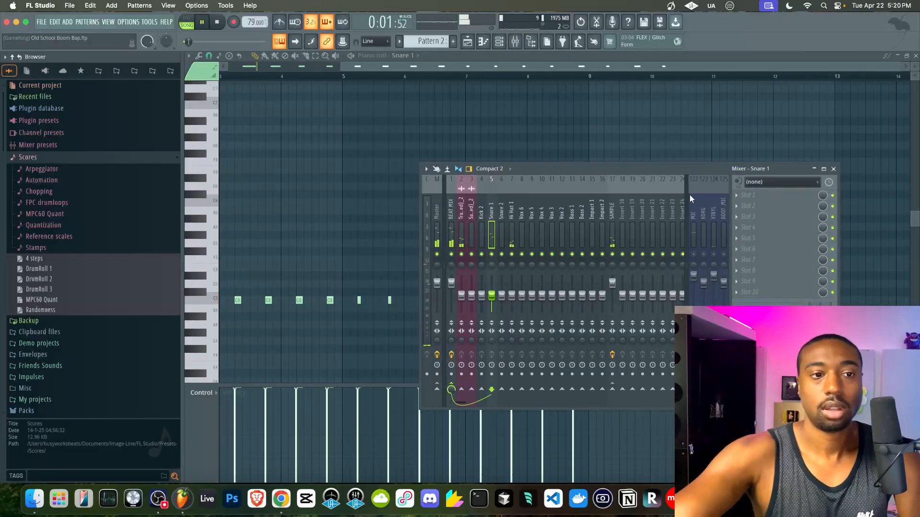
{"action": "left_click_drag", "start_coordinate": [492, 300], "coordinate": [492, 301]}
{"action": "right_click", "coordinate": [465, 124]}
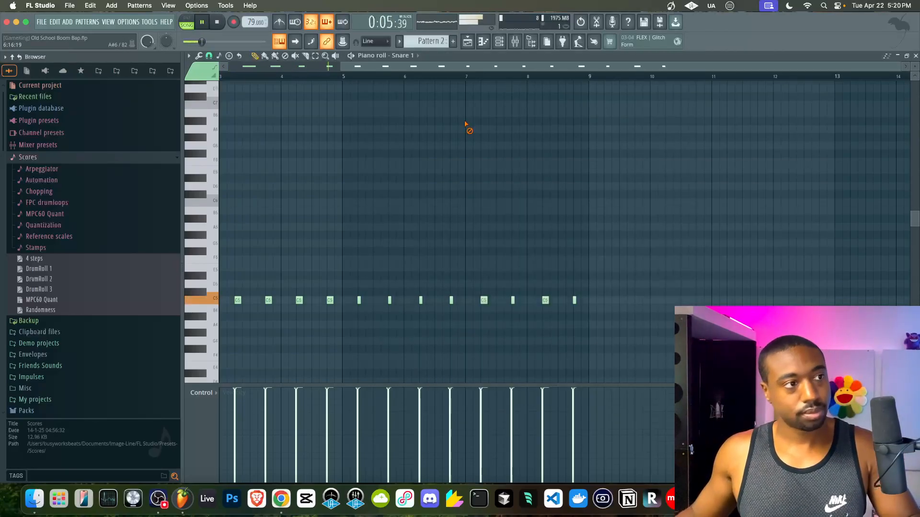
- Reopen the Snare 1 notes from the playlist and quantize them again
{"action": "key", "text": "F5"}
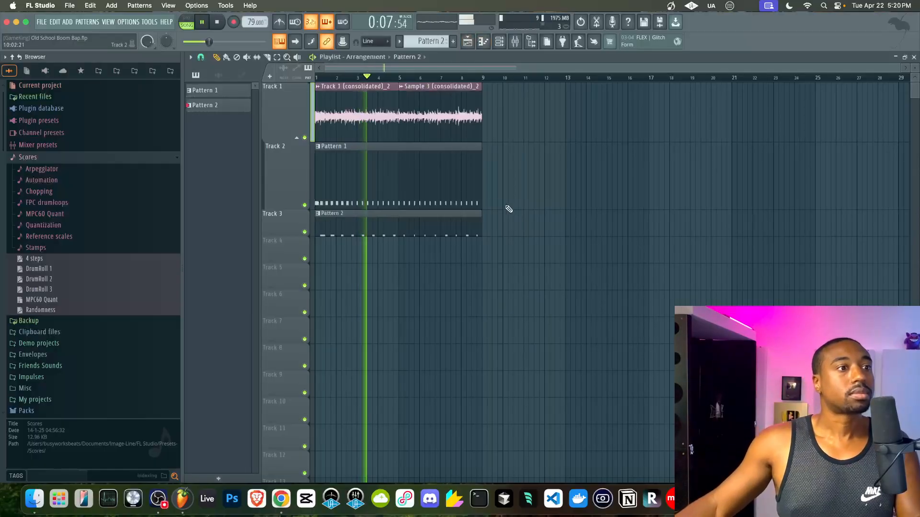
{"action": "double_click", "coordinate": [441, 228]}
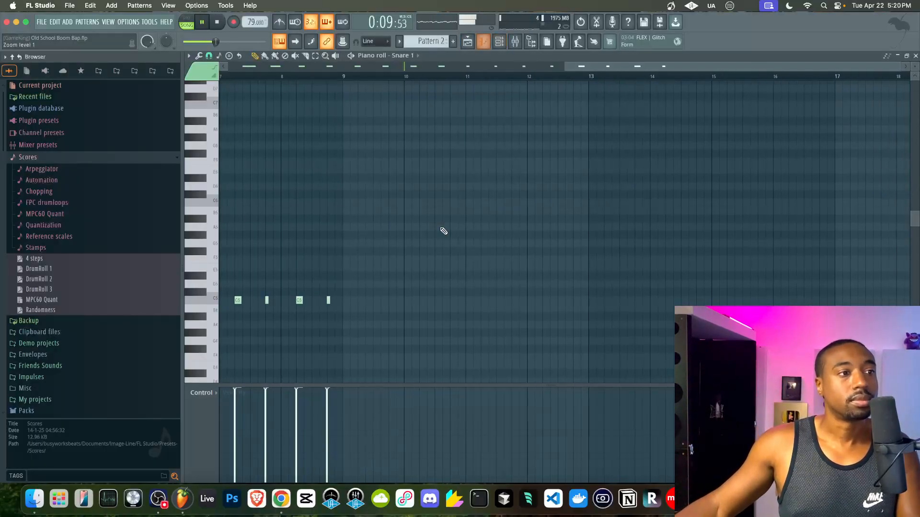
{"action": "key", "text": "alt+q"}
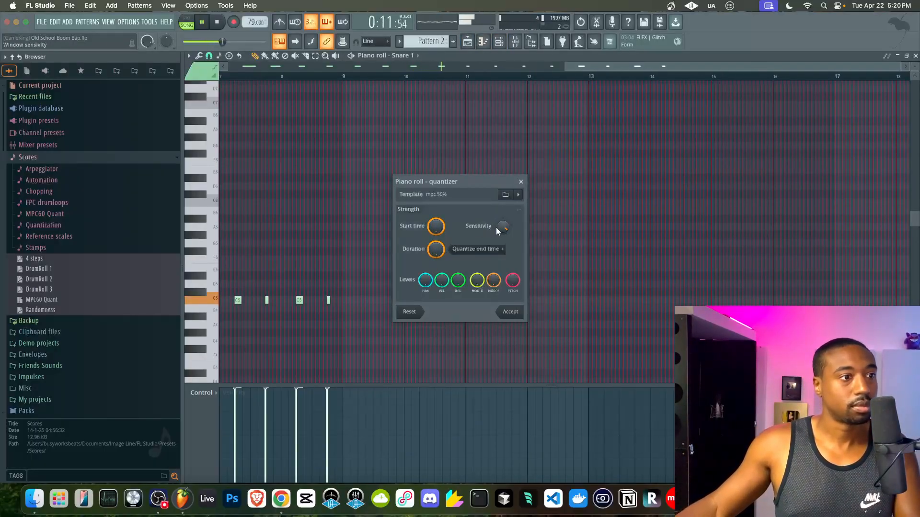
{"action": "left_click", "coordinate": [511, 312]}
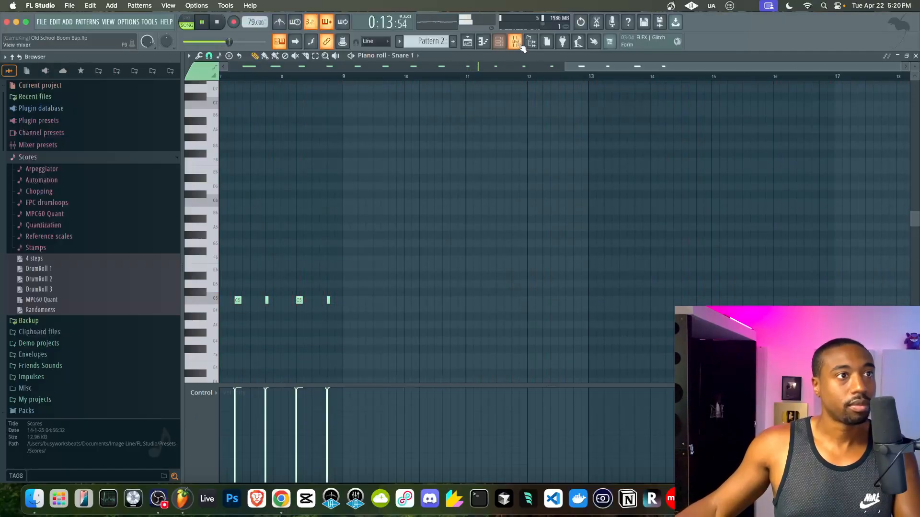
- Show the channel rack and switch to a new empty Pattern 3
{"action": "left_click", "coordinate": [520, 45]}
{"action": "left_click", "coordinate": [520, 46]}
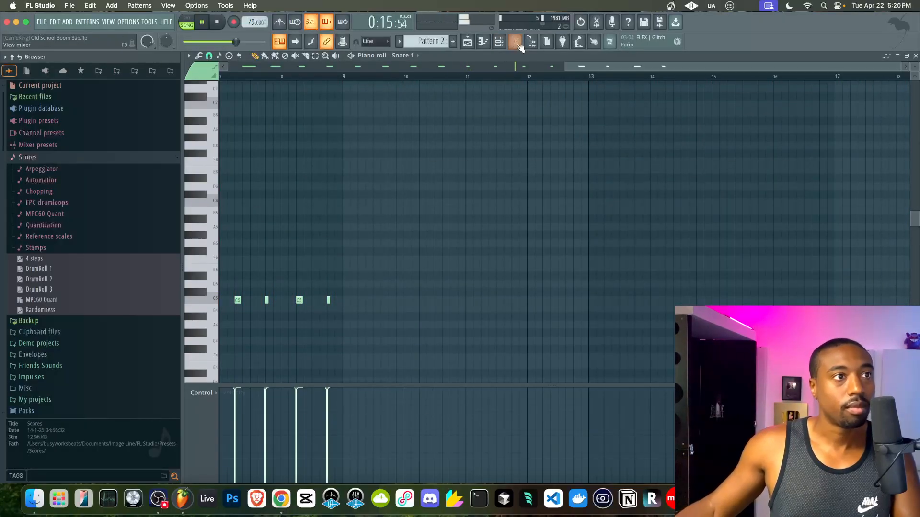
{"action": "left_click", "coordinate": [500, 42]}
{"action": "left_click", "coordinate": [452, 42]}
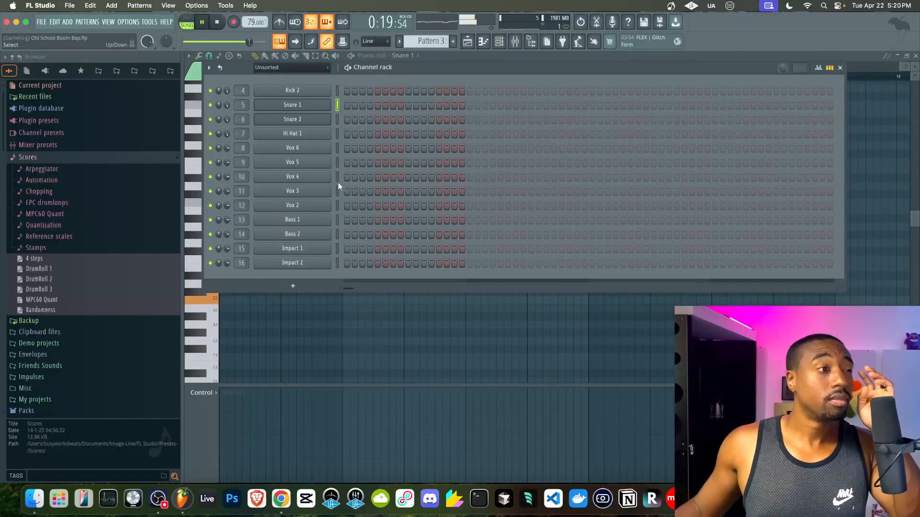
- Select Bass 2, stop playback and bring the empty Pattern 3 piano roll forward
{"action": "left_click", "coordinate": [338, 229]}
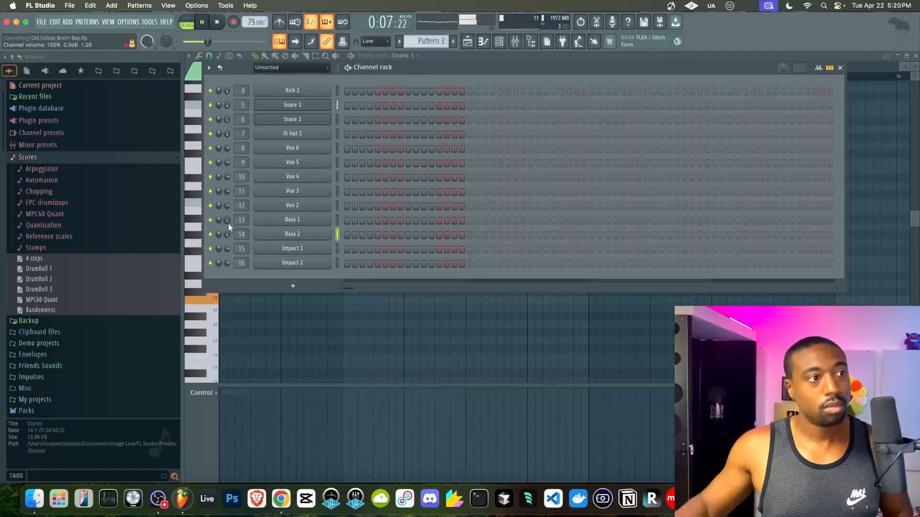
{"action": "left_click", "coordinate": [515, 42]}
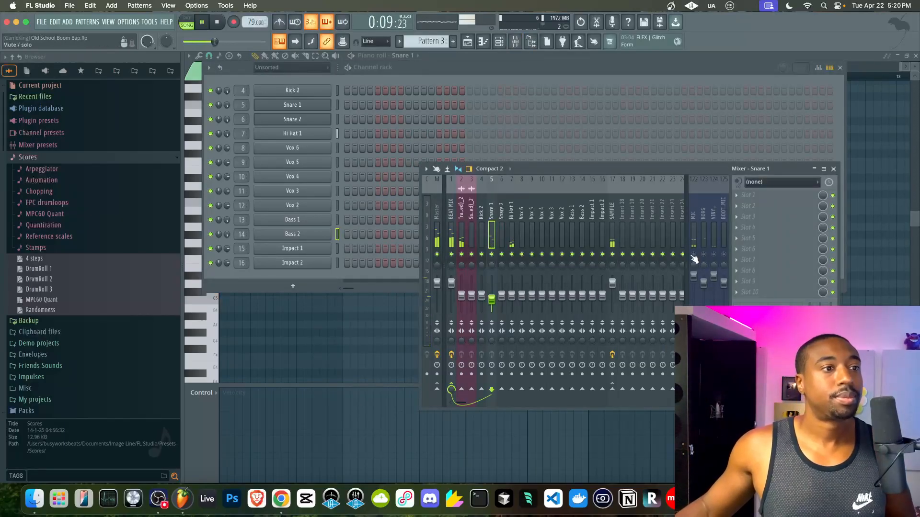
{"action": "key", "text": "space"}
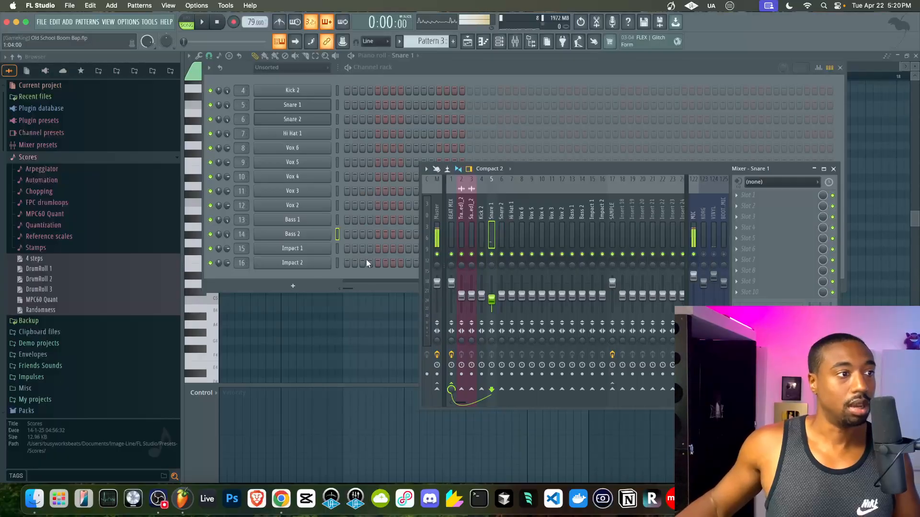
{"action": "right_click", "coordinate": [350, 318]}
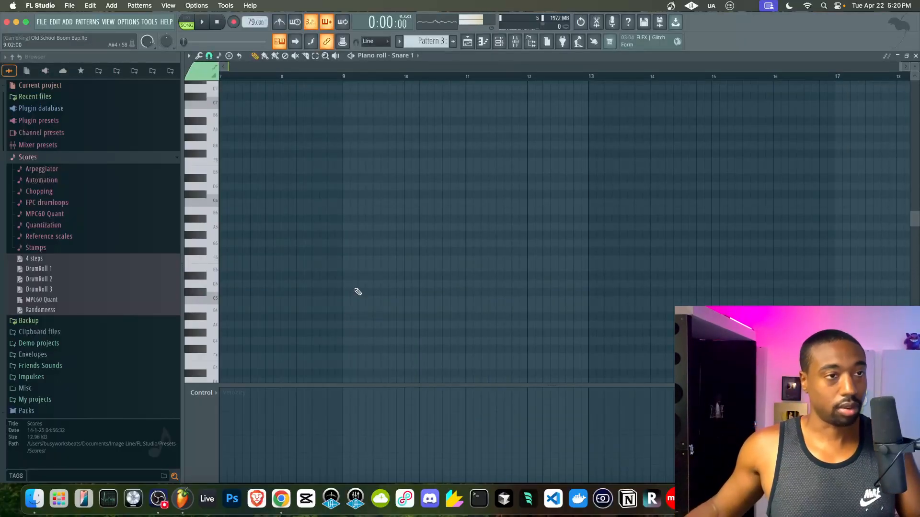
- Close the note editor and play the song from the playlist
{"action": "left_click", "coordinate": [914, 56]}
{"action": "key", "text": "F5"}
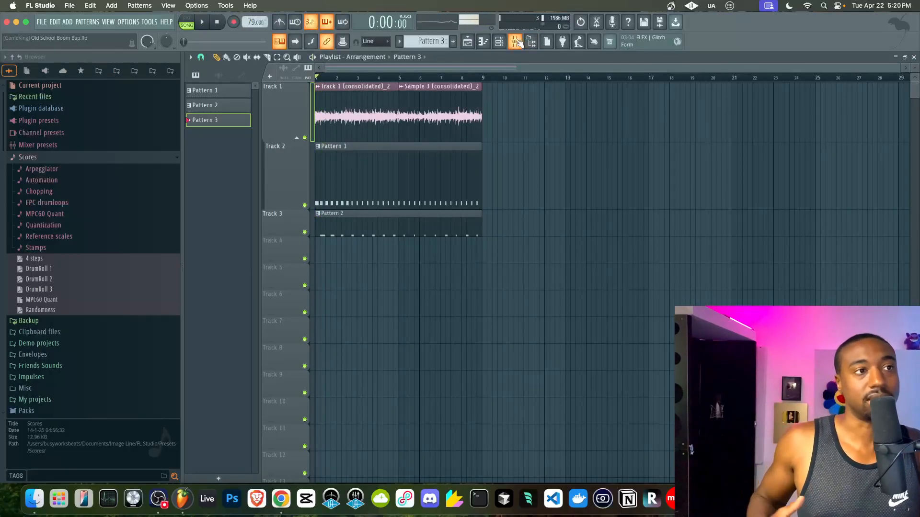
{"action": "left_click", "coordinate": [518, 43]}
{"action": "key", "text": "space"}
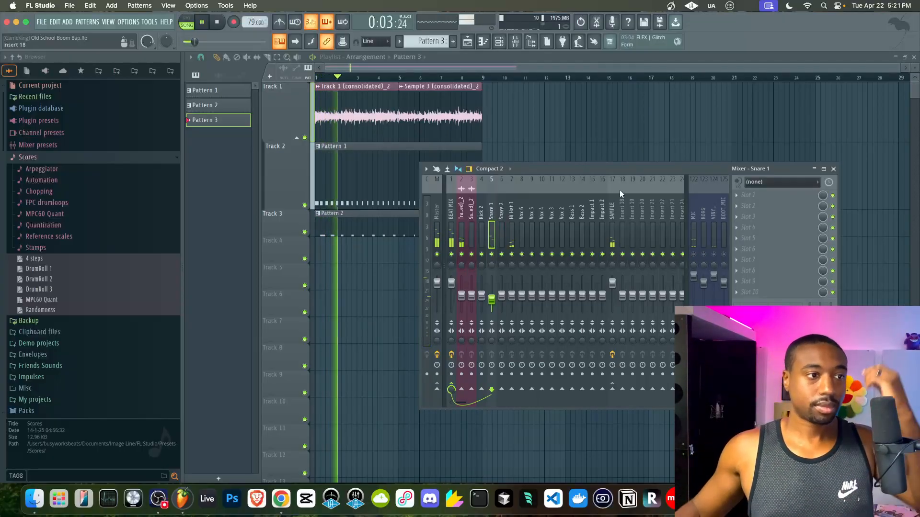
{"action": "key", "text": "F9"}
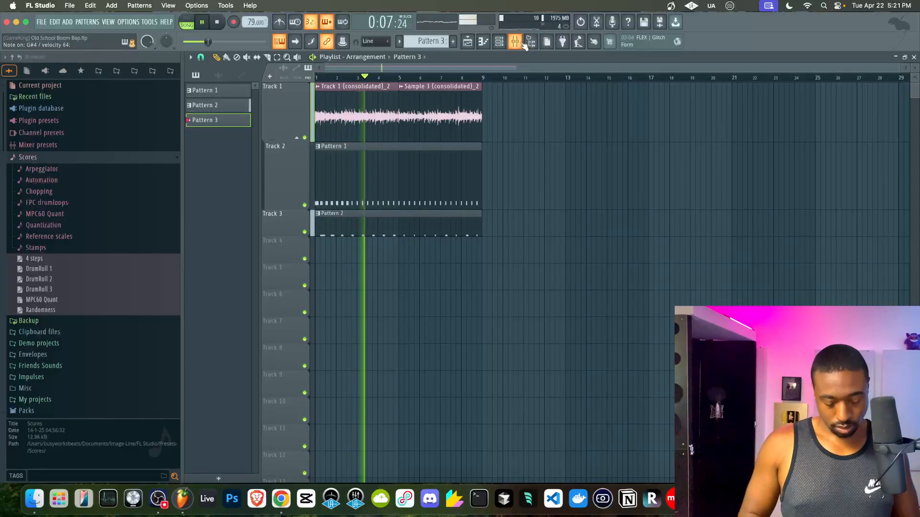
- Inspect Bass 2's miscellaneous function settings, then stop playback
{"action": "left_click", "coordinate": [530, 41]}
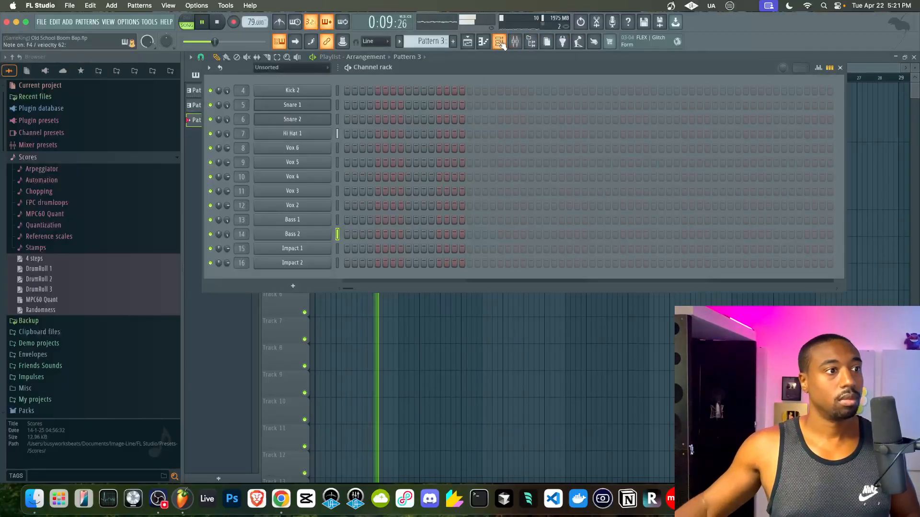
{"action": "left_click", "coordinate": [279, 233]}
{"action": "left_click", "coordinate": [302, 158]}
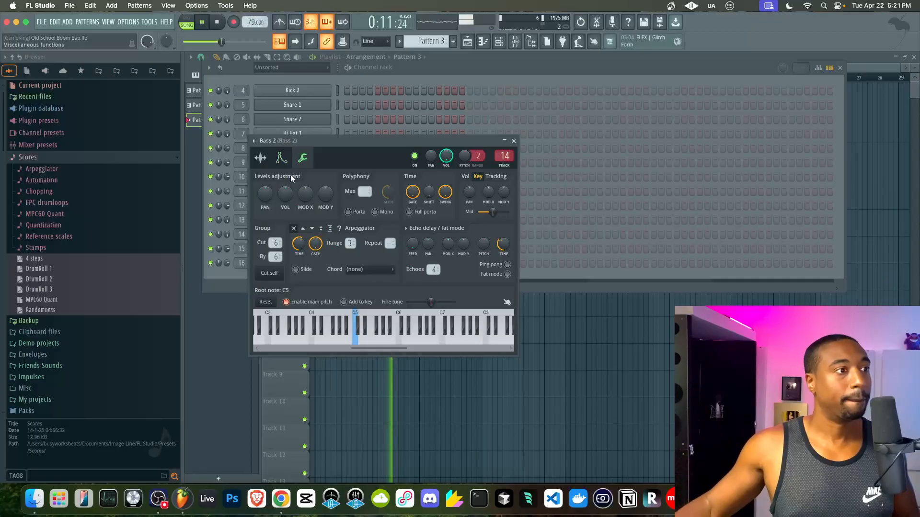
{"action": "left_click", "coordinate": [513, 141]}
{"action": "left_click", "coordinate": [217, 23]}
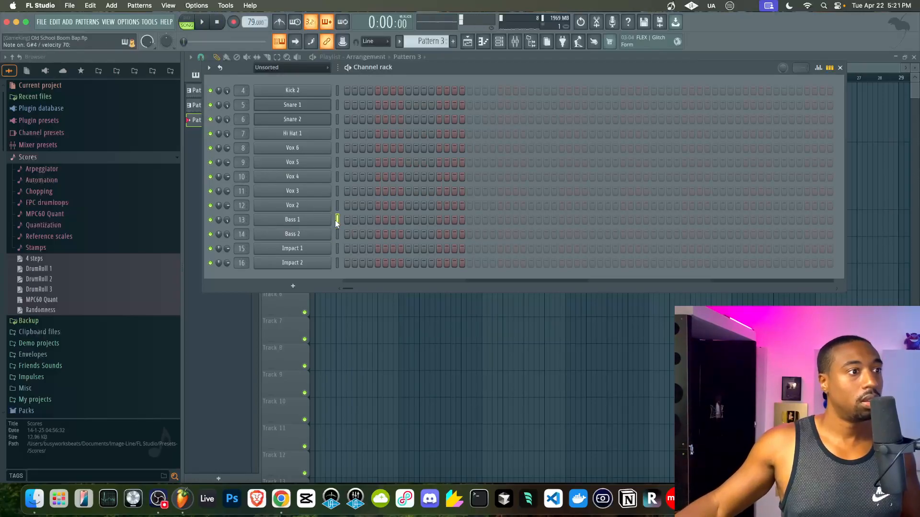
- Inspect Bass 1's miscellaneous function settings during playback, then close the channel rack
{"action": "left_click", "coordinate": [290, 223]}
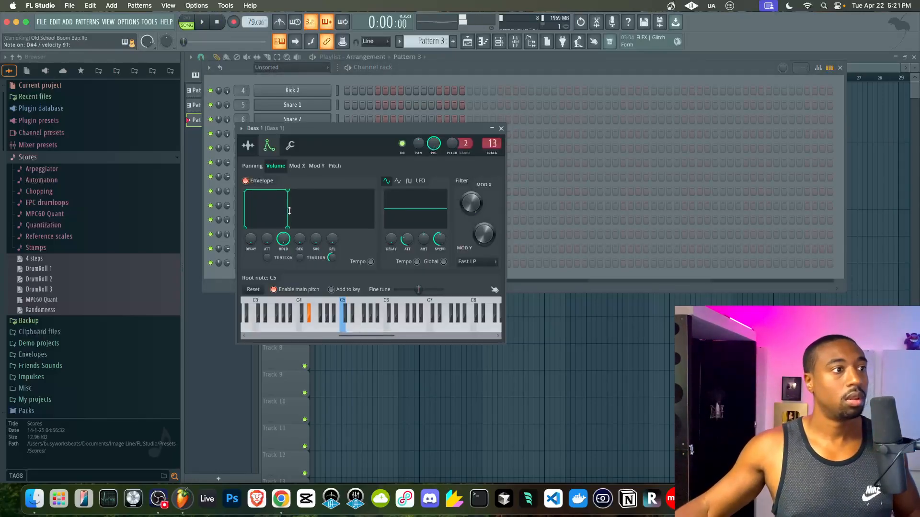
{"action": "left_click", "coordinate": [290, 146]}
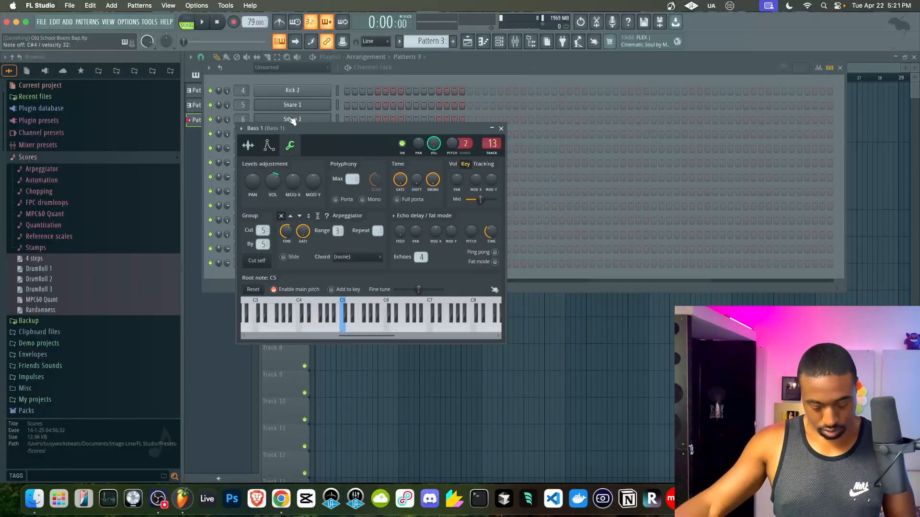
{"action": "key", "text": "space"}
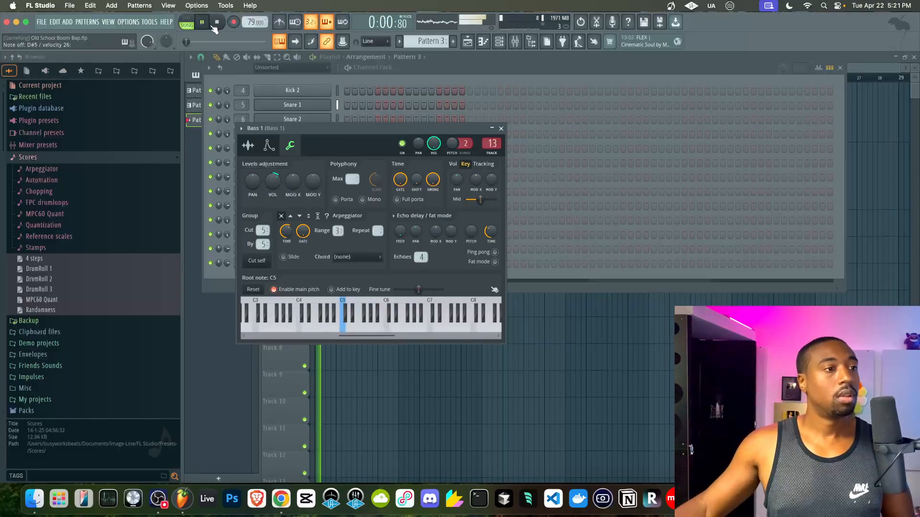
{"action": "left_click", "coordinate": [501, 129]}
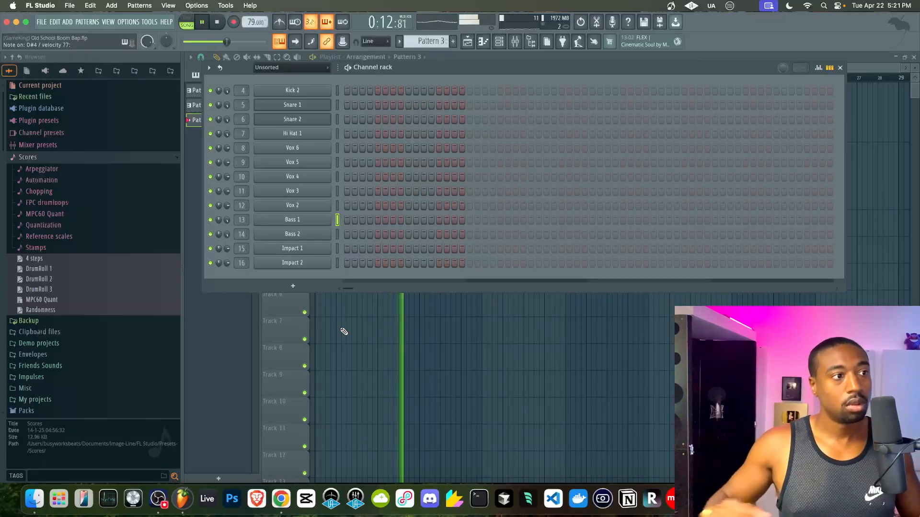
{"action": "key", "text": "F6"}
- Stop playback and review Bass 1's sample settings
{"action": "key", "text": "space"}
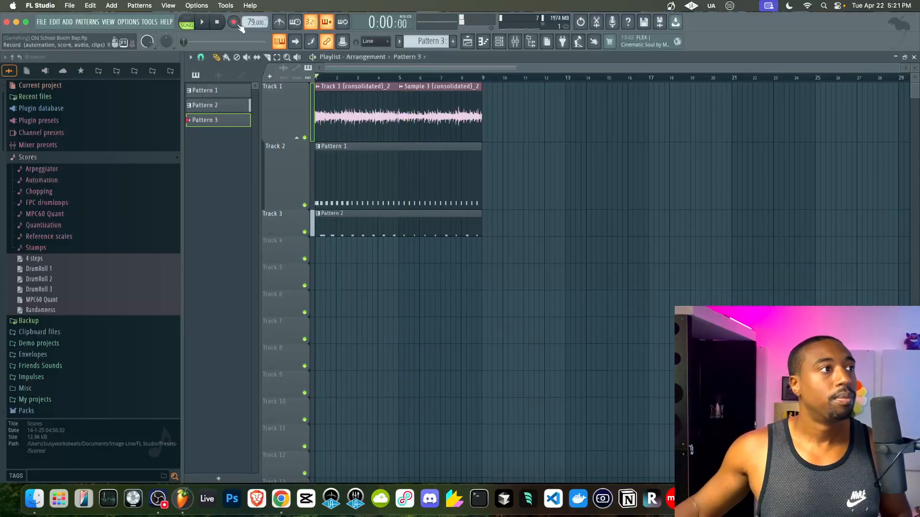
{"action": "left_click", "coordinate": [498, 41]}
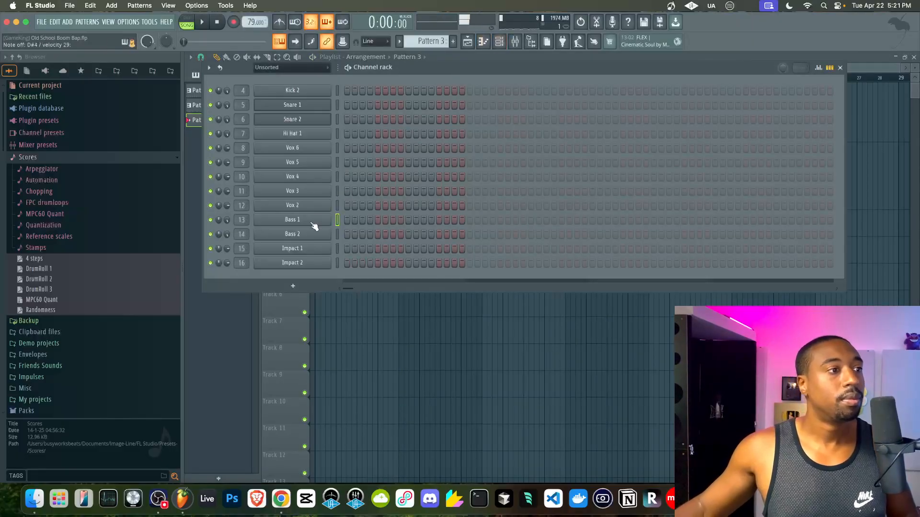
{"action": "left_click", "coordinate": [313, 221]}
{"action": "left_click", "coordinate": [250, 146]}
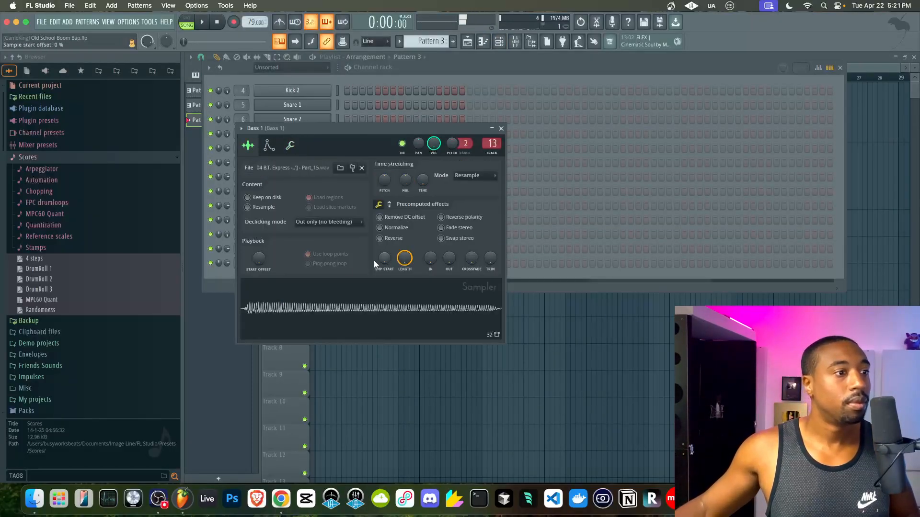
{"action": "left_click", "coordinate": [501, 129]}
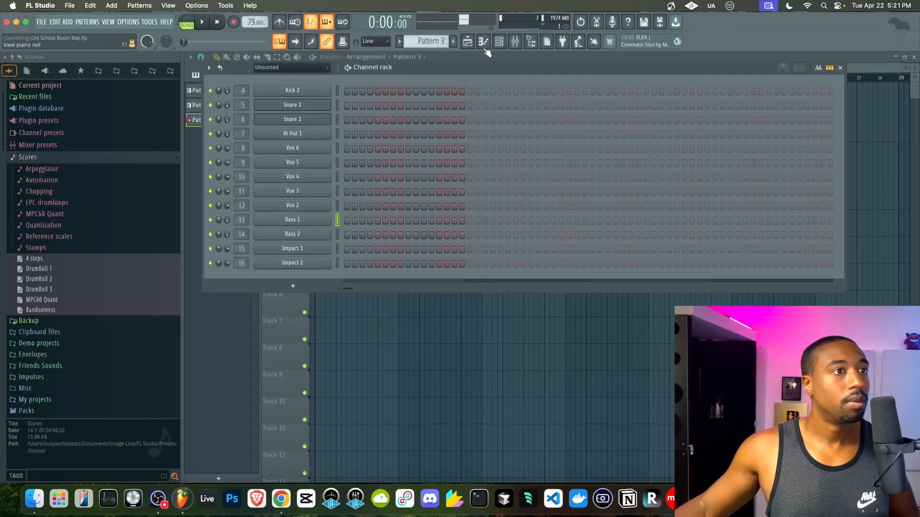
- Check the mixer, then arm recording and start the count-in to play the Bass 1 line
{"action": "left_click", "coordinate": [515, 42]}
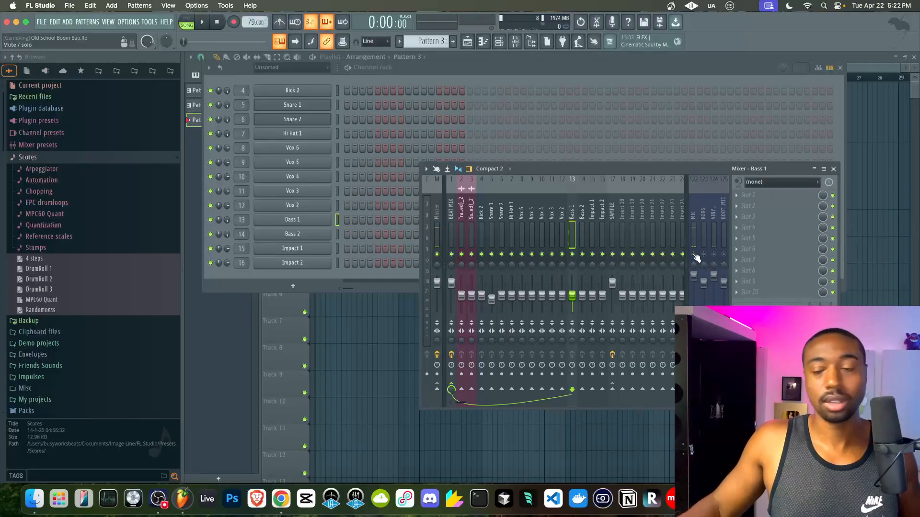
{"action": "left_click", "coordinate": [833, 169]}
{"action": "left_click", "coordinate": [233, 24]}
{"action": "key", "text": "space"}
{"action": "left_click", "coordinate": [361, 326]}
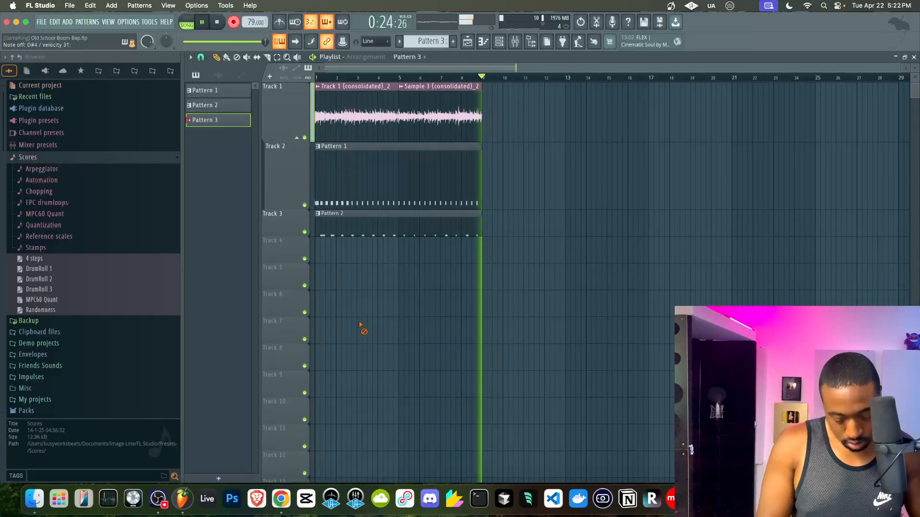
- Stop the recording, open the Bass 1 notes, shift them up two octaves and replay
{"action": "key", "text": "space"}
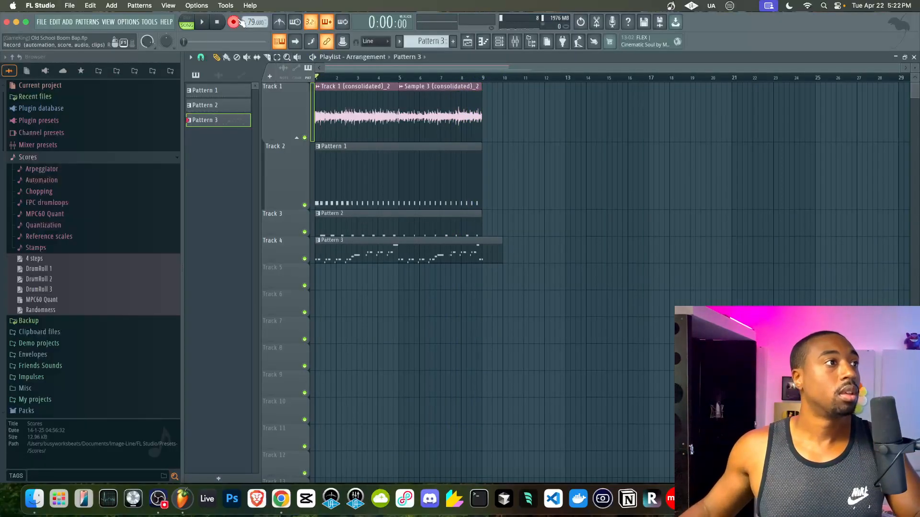
{"action": "key", "text": "space"}
{"action": "double_click", "coordinate": [355, 254]}
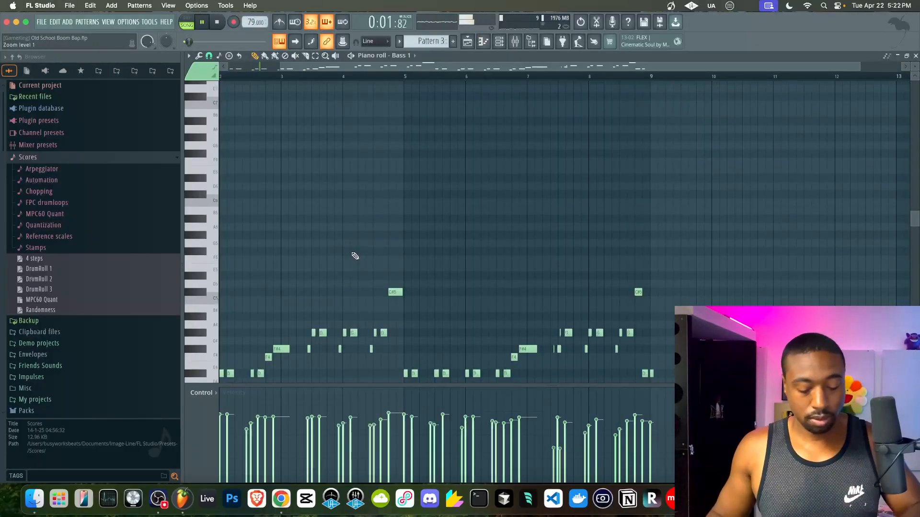
{"action": "key", "text": "ctrl+Up"}
{"action": "key", "text": "ctrl+Up"}
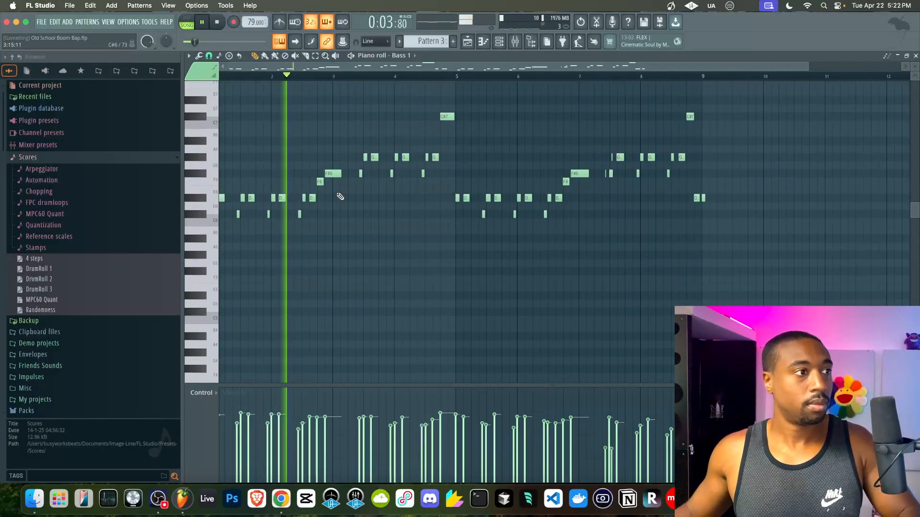
{"action": "key", "text": "space"}
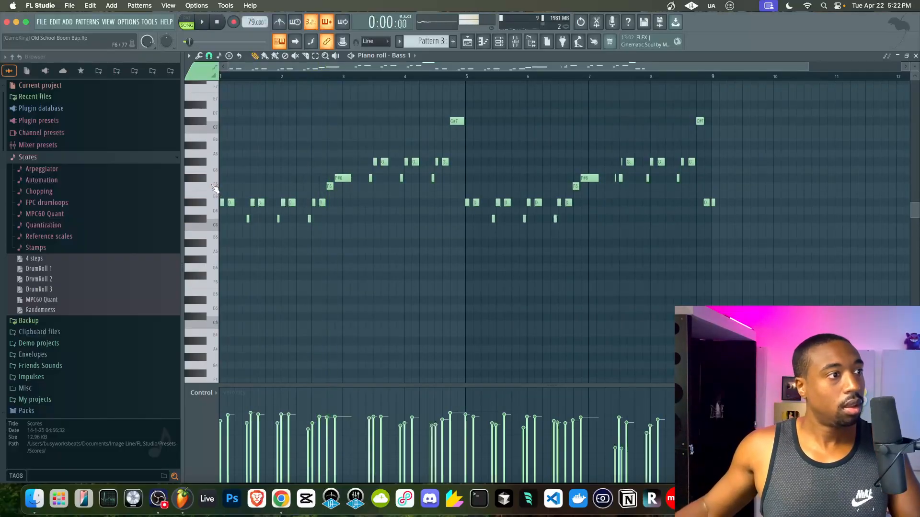
{"action": "key", "text": "space"}
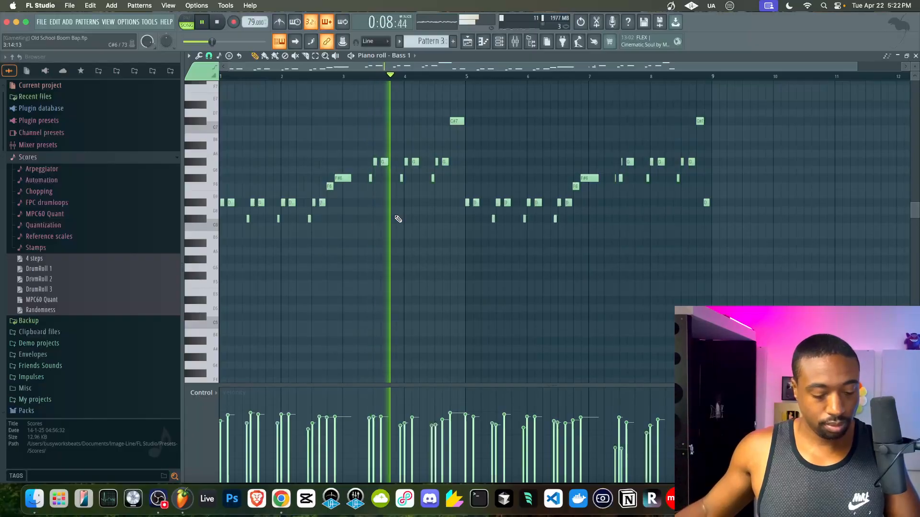
- Quantize the bass notes and drop them down one octave
{"action": "key", "text": "alt+q"}
{"action": "left_click", "coordinate": [507, 311]}
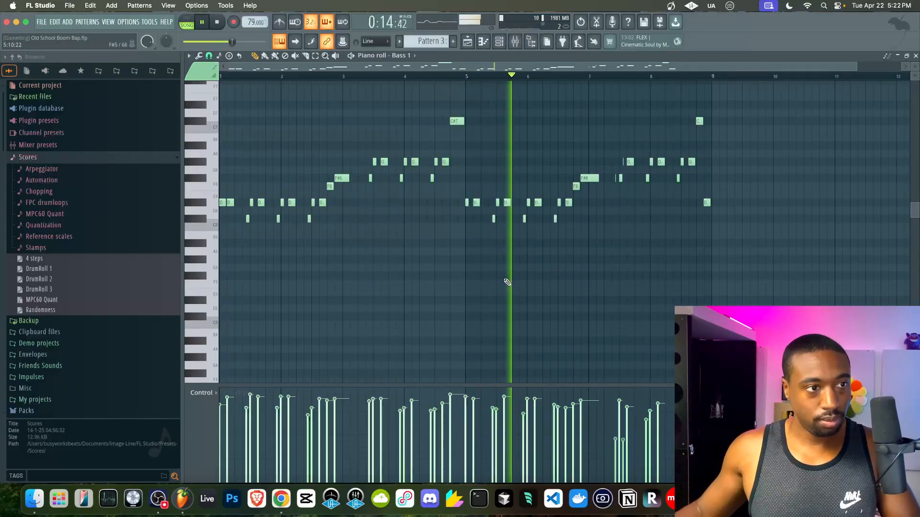
{"action": "key", "text": "ctrl+Down"}
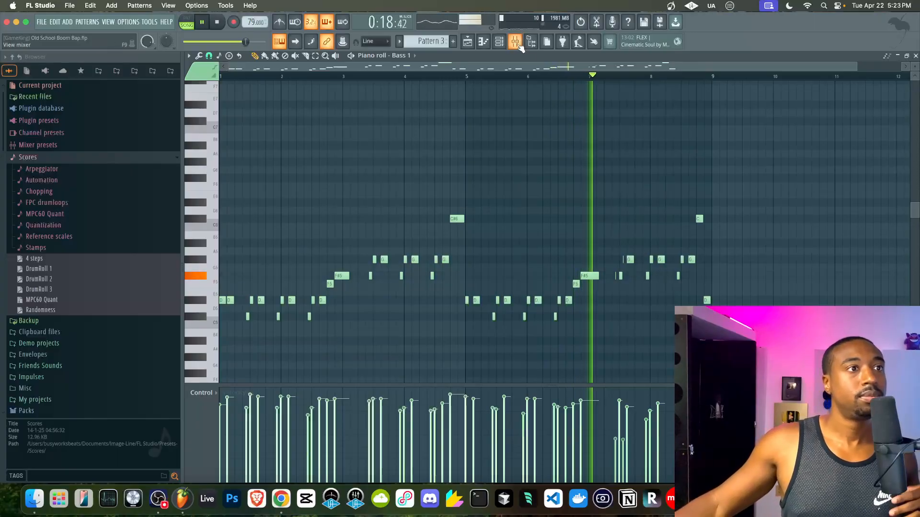
- Lower Bass 1's mixer volume from 57% to 43% while the beat plays
{"action": "key", "text": "F9"}
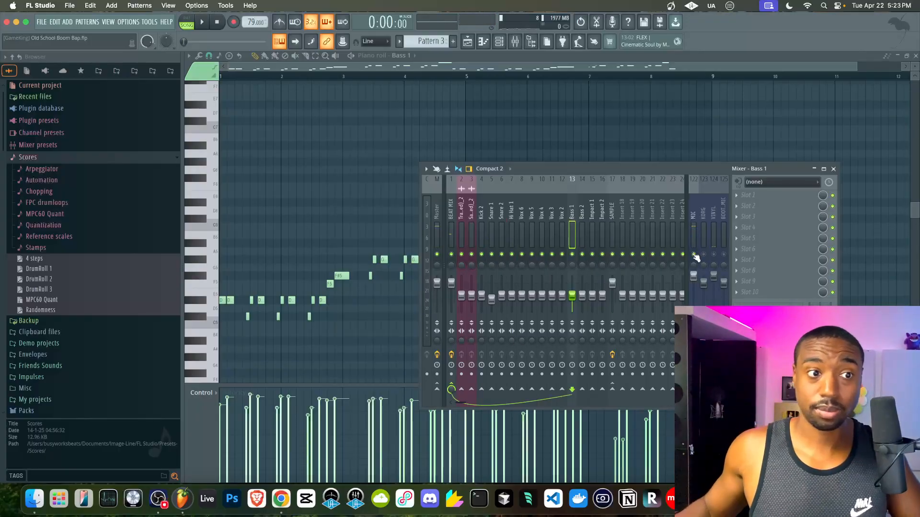
{"action": "key", "text": "space"}
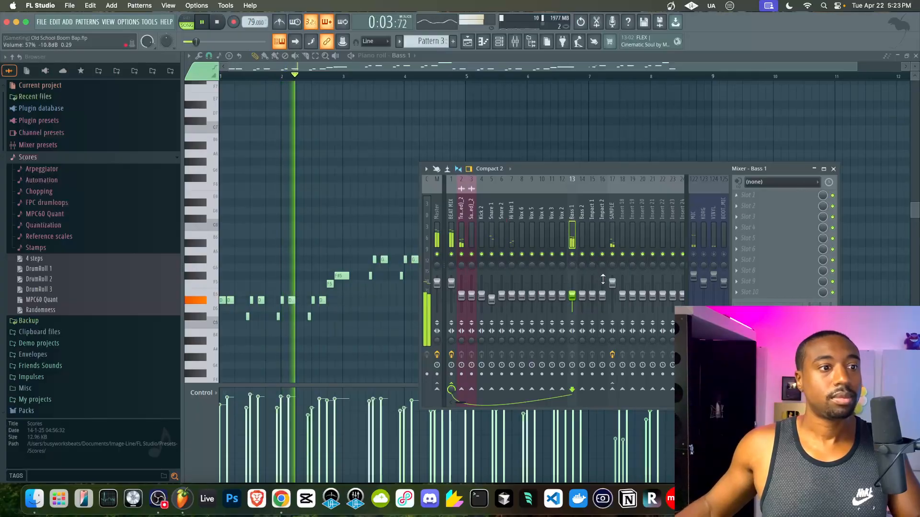
{"action": "left_click_drag", "start_coordinate": [572, 295], "coordinate": [572, 299]}
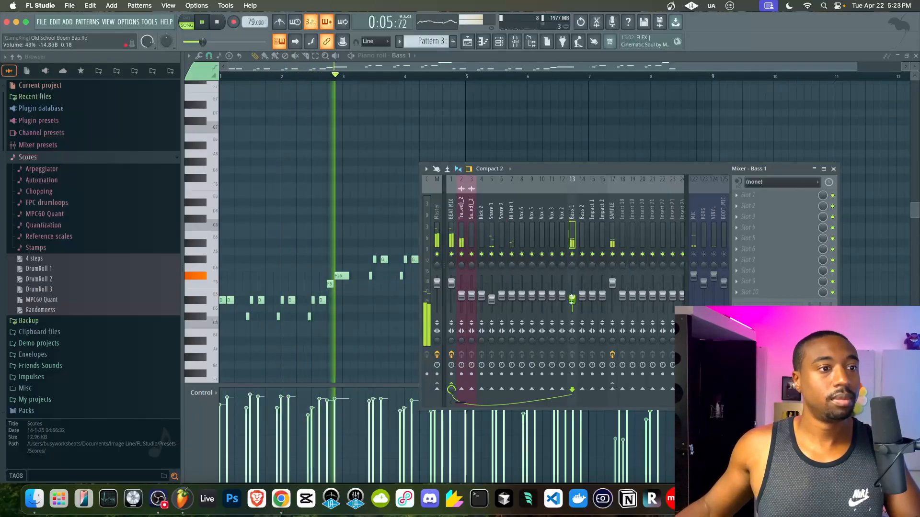
{"action": "left_click", "coordinate": [833, 168]}
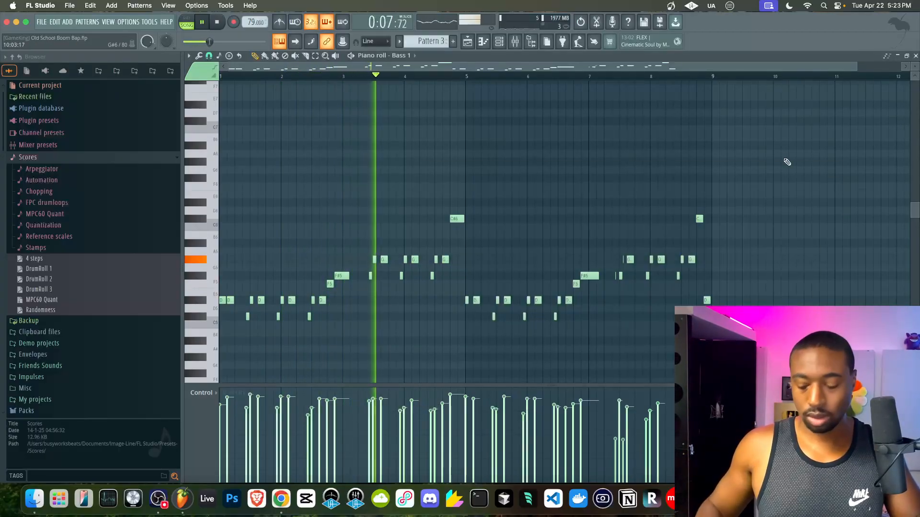
- Return to the playlist and scroll the pattern selector to Pattern 4
{"action": "key", "text": "F5"}
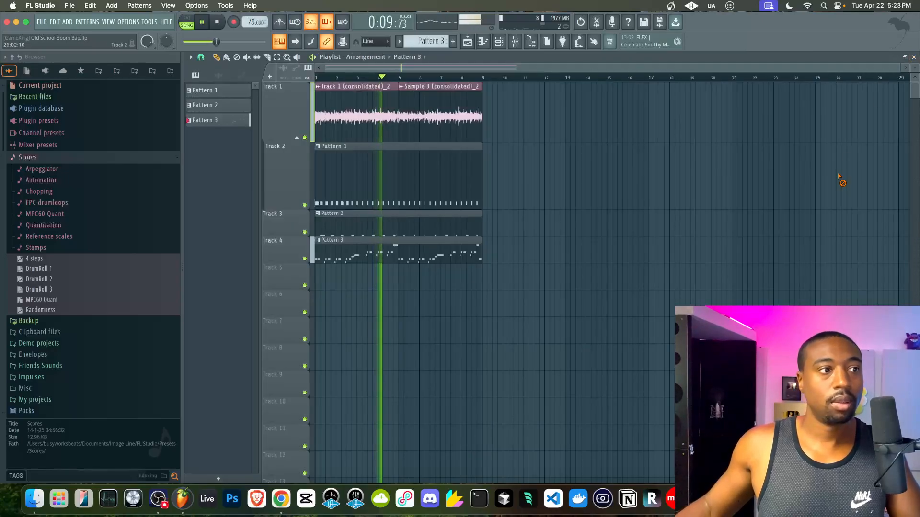
{"action": "left_click", "coordinate": [499, 42]}
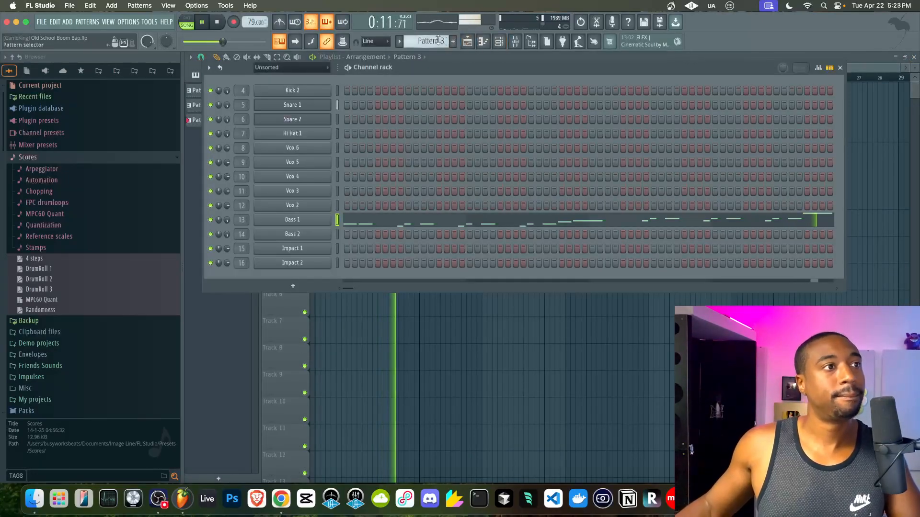
{"action": "scroll", "coordinate": [438, 40], "scroll_direction": "up", "scroll_amount": 1}
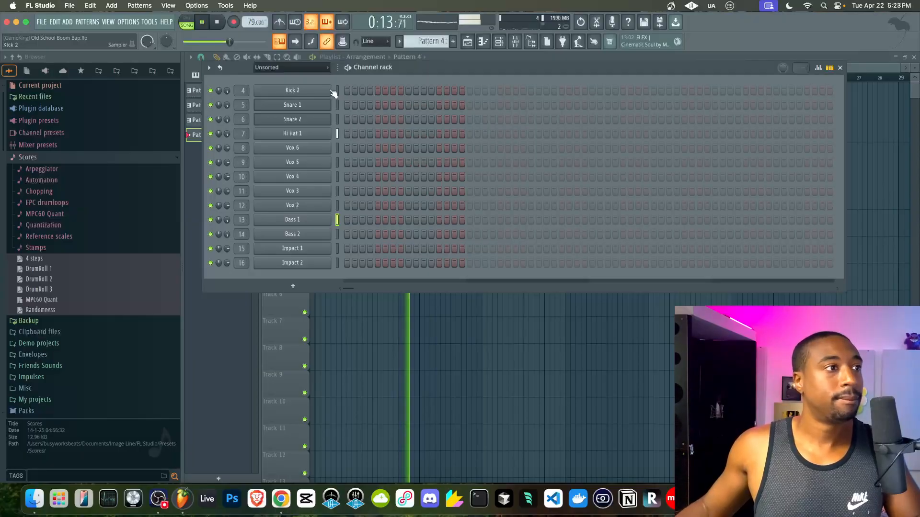
- Raise Kick 2's volume by a few dB and record the kick into Pattern 4
{"action": "left_click", "coordinate": [322, 91]}
{"action": "left_click", "coordinate": [494, 219]}
{"action": "left_click_drag", "start_coordinate": [481, 256], "coordinate": [481, 240]}
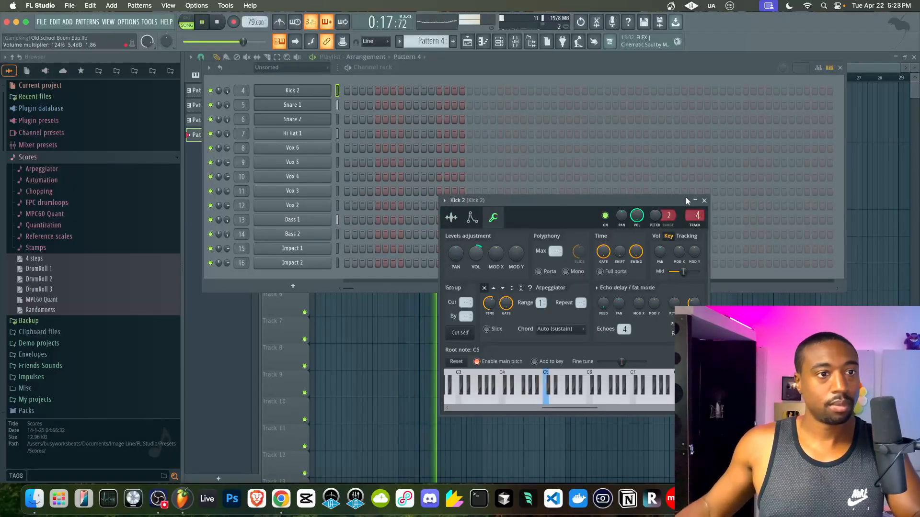
{"action": "left_click", "coordinate": [704, 201]}
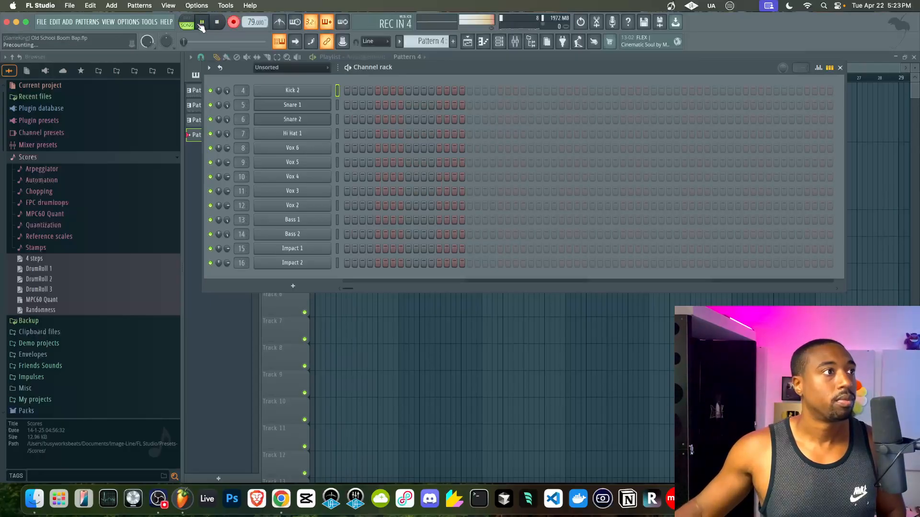
{"action": "key", "text": "F6"}
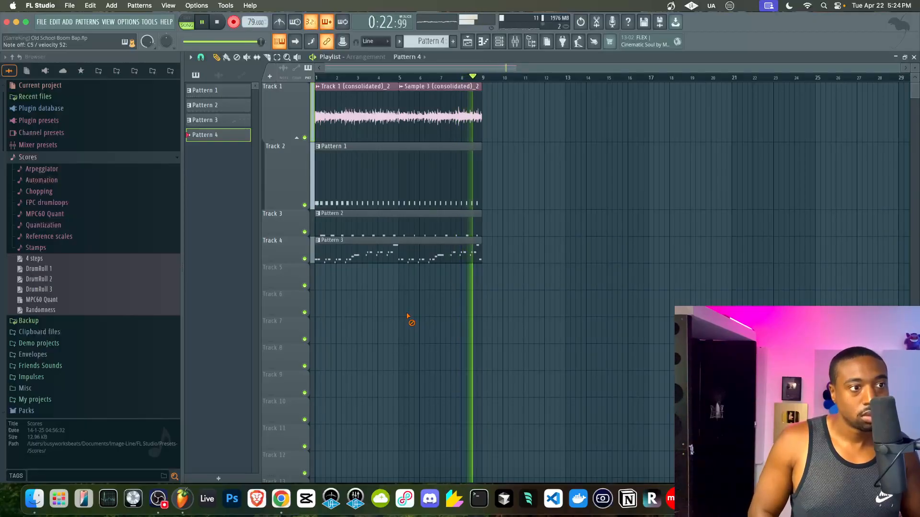
- Stop recording and quantize Kick 2's notes in the piano roll
{"action": "key", "text": "space"}
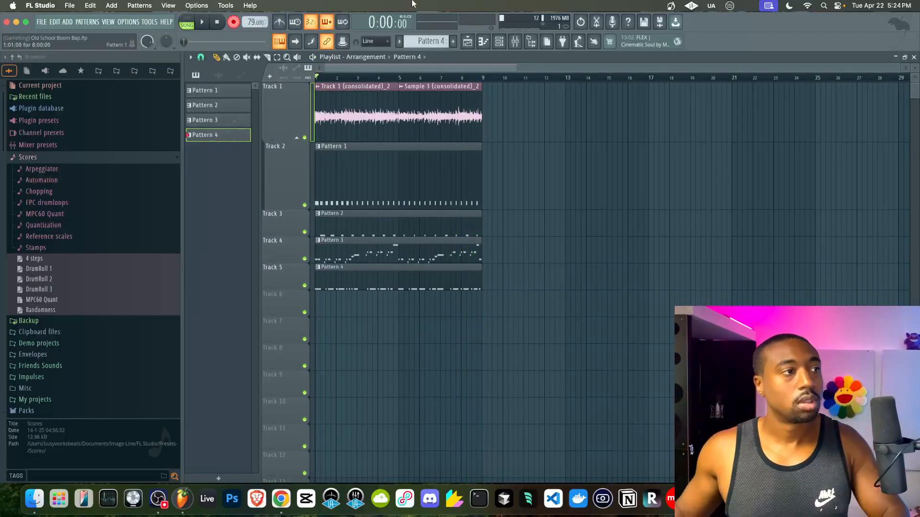
{"action": "key", "text": "space"}
{"action": "key", "text": "F6"}
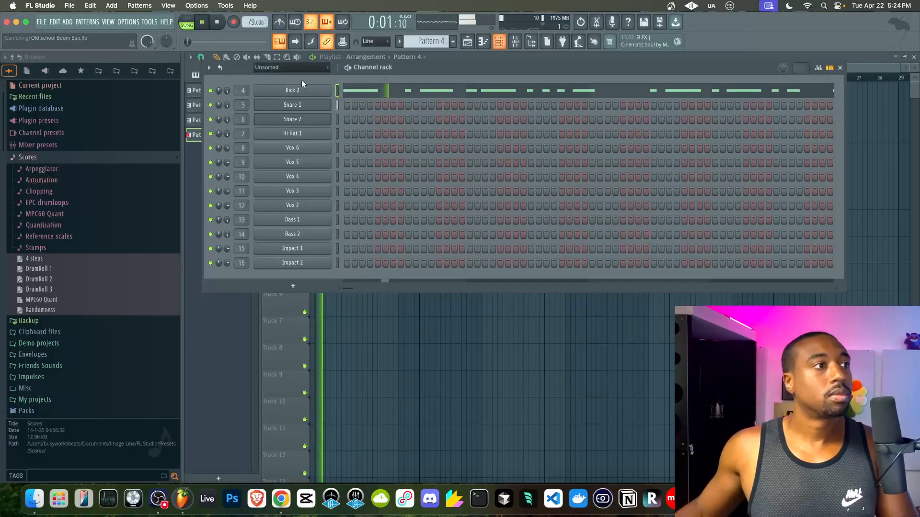
{"action": "left_click", "coordinate": [370, 95]}
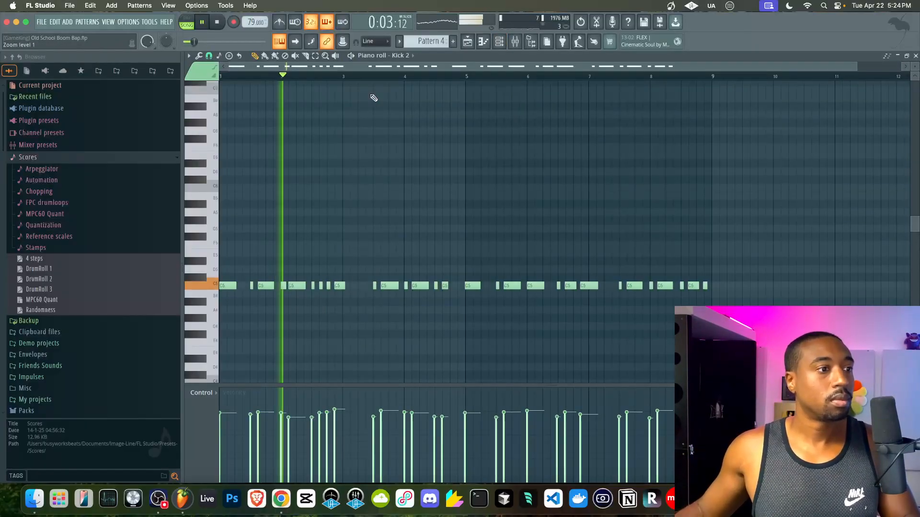
{"action": "key", "text": "alt+q"}
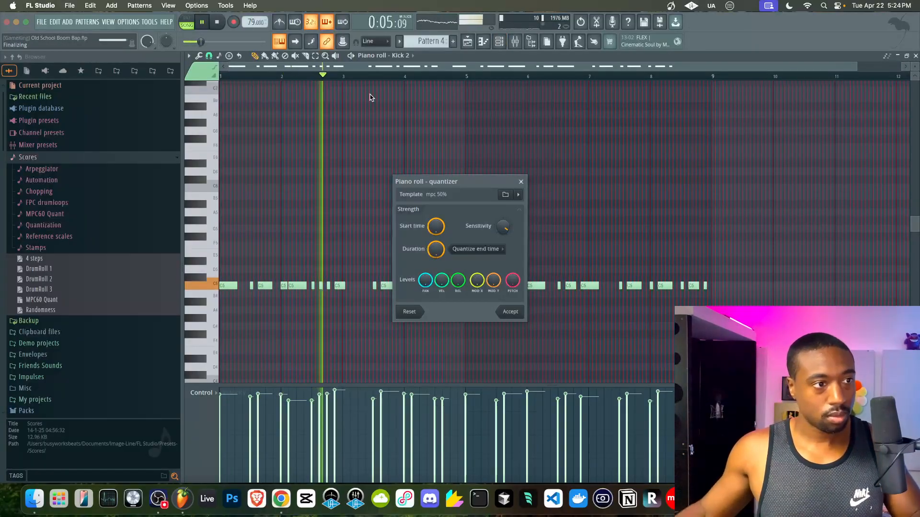
{"action": "left_click", "coordinate": [512, 313]}
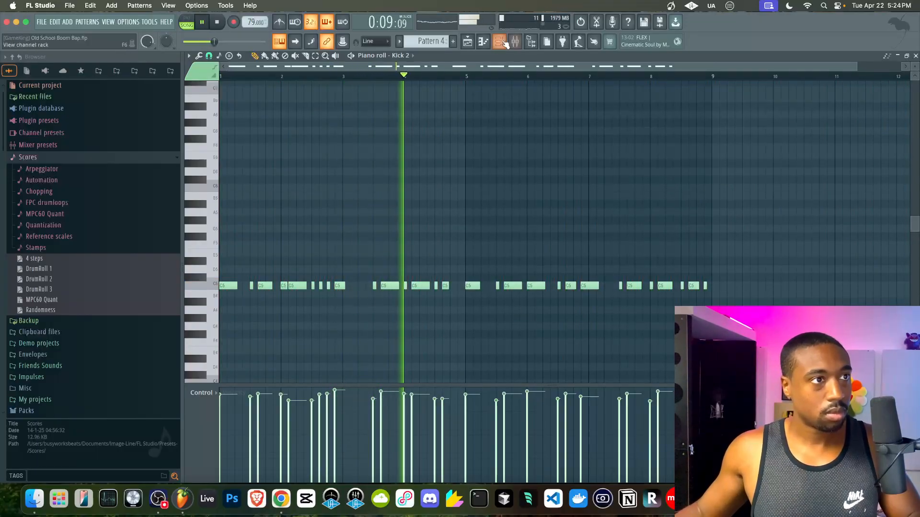
- Bring the playlist back into view with the channel rack hidden
{"action": "key", "text": "F6"}
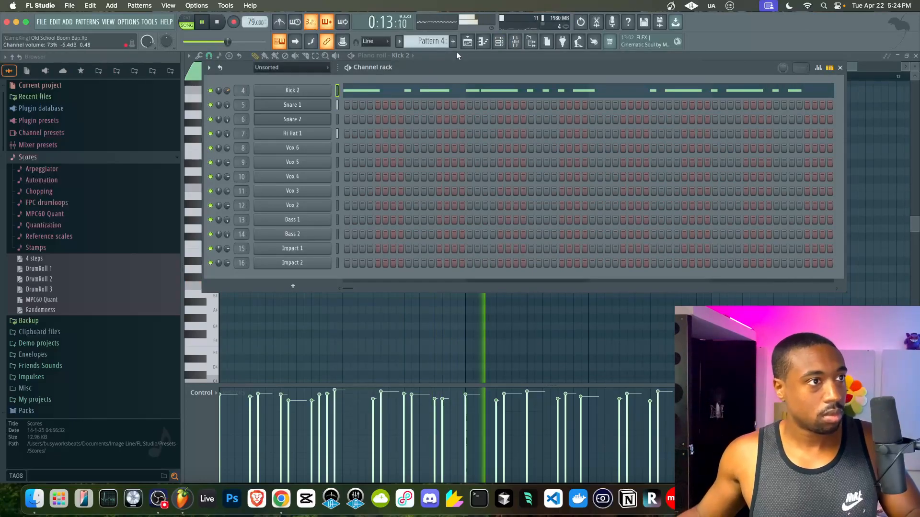
{"action": "left_click", "coordinate": [467, 42]}
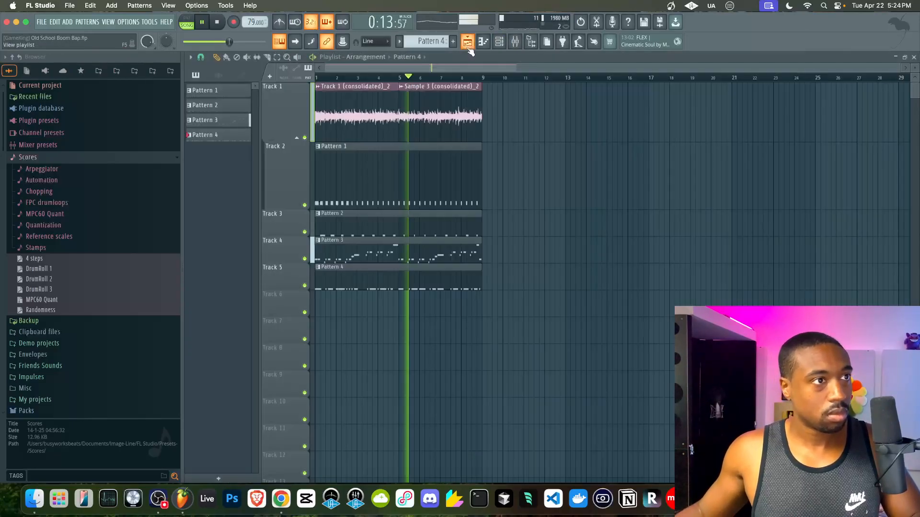
{"action": "left_click", "coordinate": [500, 43]}
{"action": "left_click", "coordinate": [359, 318]}
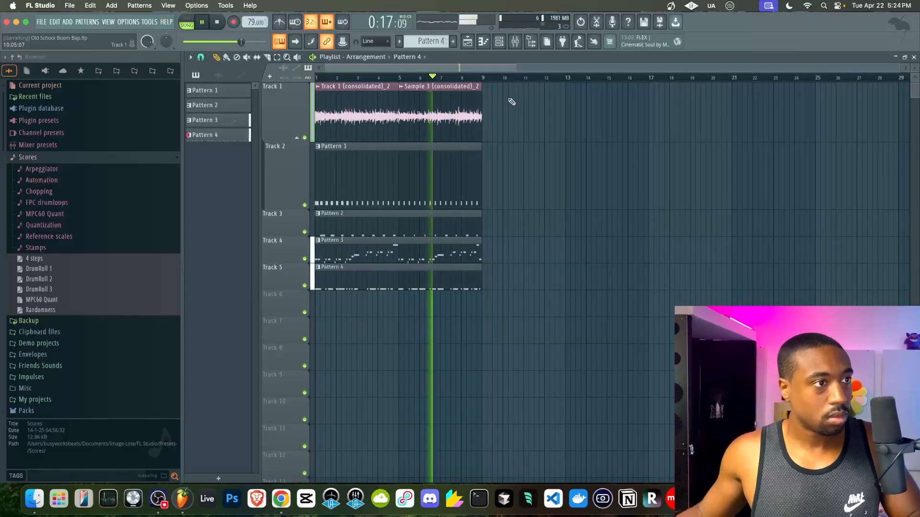
- Scroll the playlist and select the consolidated sample clip on Track 1
{"action": "scroll", "coordinate": [511, 103], "scroll_direction": "up", "scroll_amount": 3}
{"action": "scroll", "coordinate": [378, 104], "scroll_direction": "left", "scroll_amount": 5}
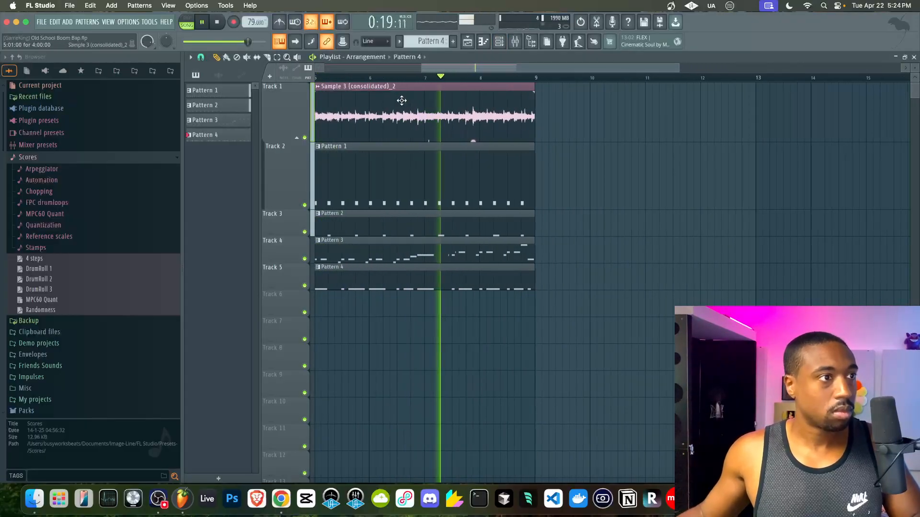
{"action": "scroll", "coordinate": [421, 110], "scroll_direction": "up", "scroll_amount": 3}
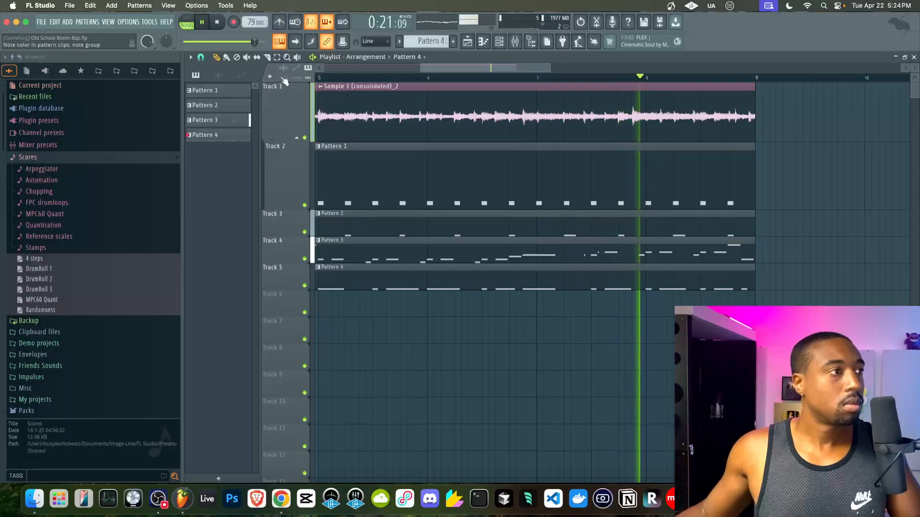
{"action": "scroll", "coordinate": [542, 125], "scroll_direction": "up", "scroll_amount": 3}
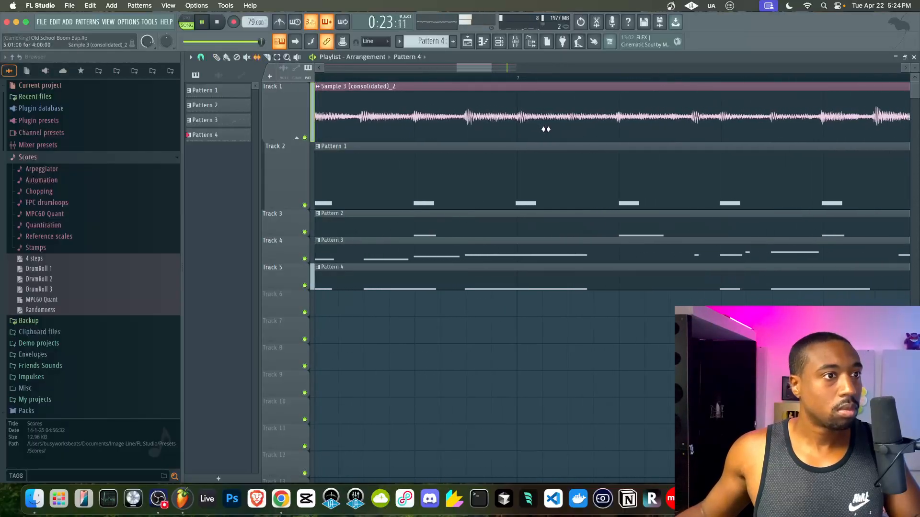
{"action": "left_click", "coordinate": [614, 119]}
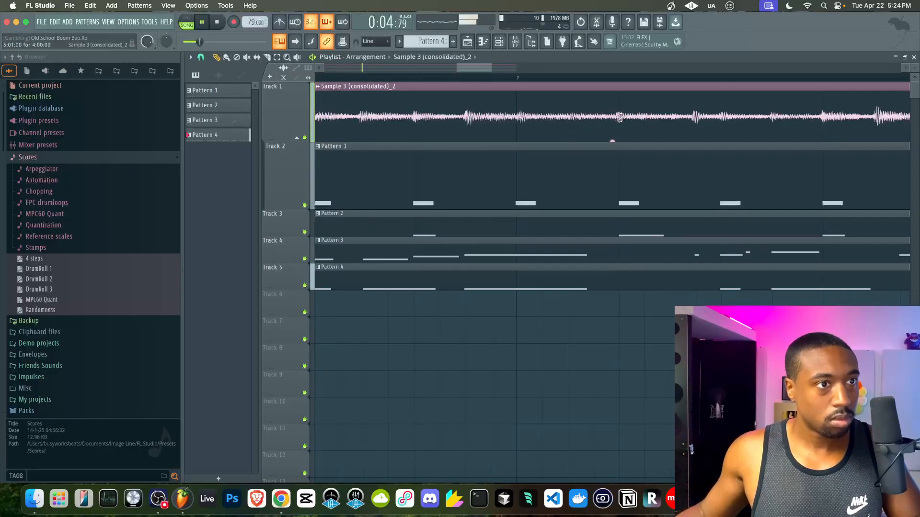
{"action": "scroll", "coordinate": [599, 120], "scroll_direction": "down", "scroll_amount": 3}
{"action": "scroll", "coordinate": [623, 117], "scroll_direction": "down", "scroll_amount": 3}
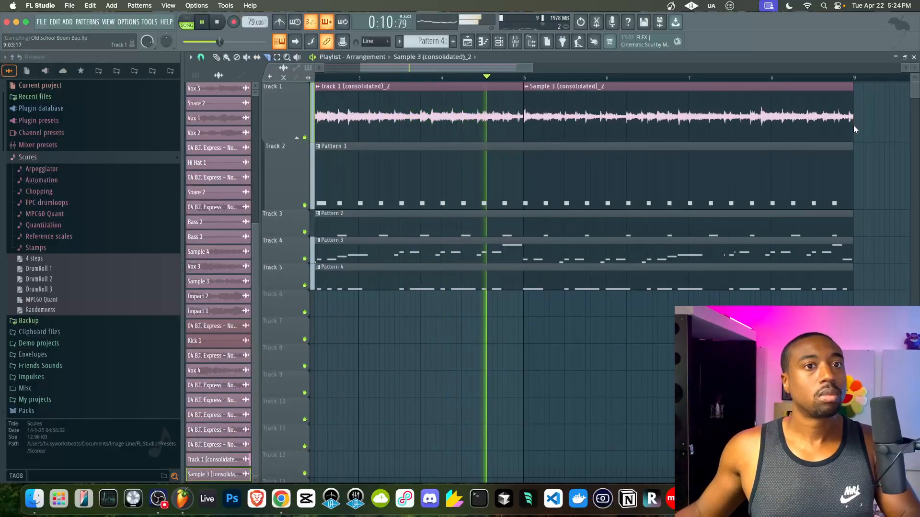
- Clear Kick 2's recorded notes in the channel rack and hide the browser
{"action": "key", "text": "F6"}
{"action": "left_click", "coordinate": [338, 90]}
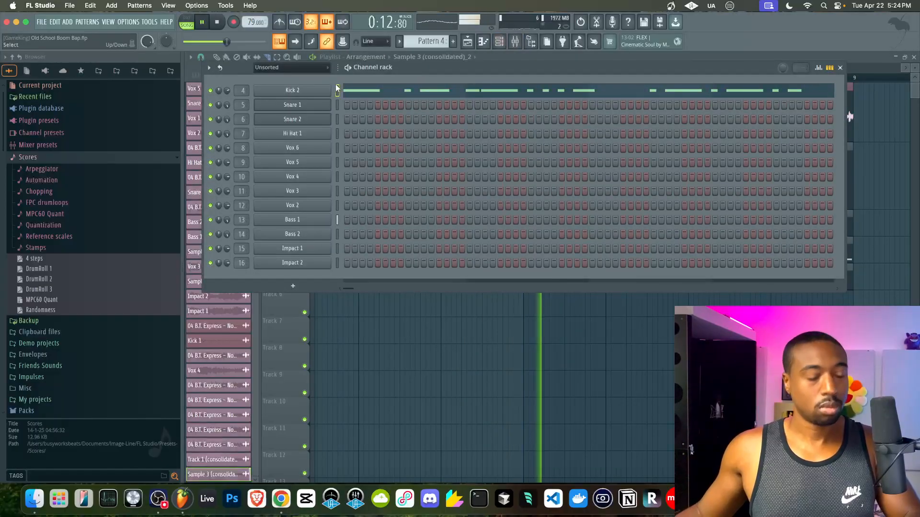
{"action": "key", "text": "super+x"}
{"action": "key", "text": "F6"}
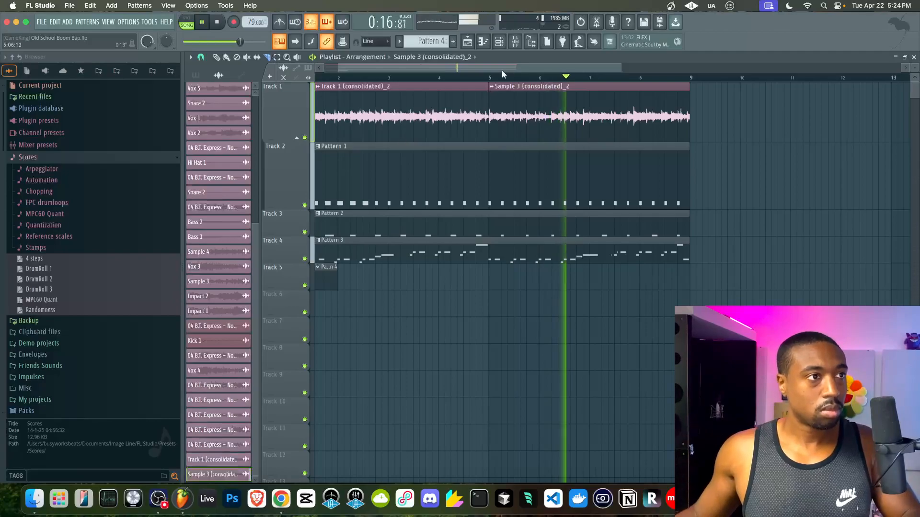
{"action": "left_click", "coordinate": [531, 42]}
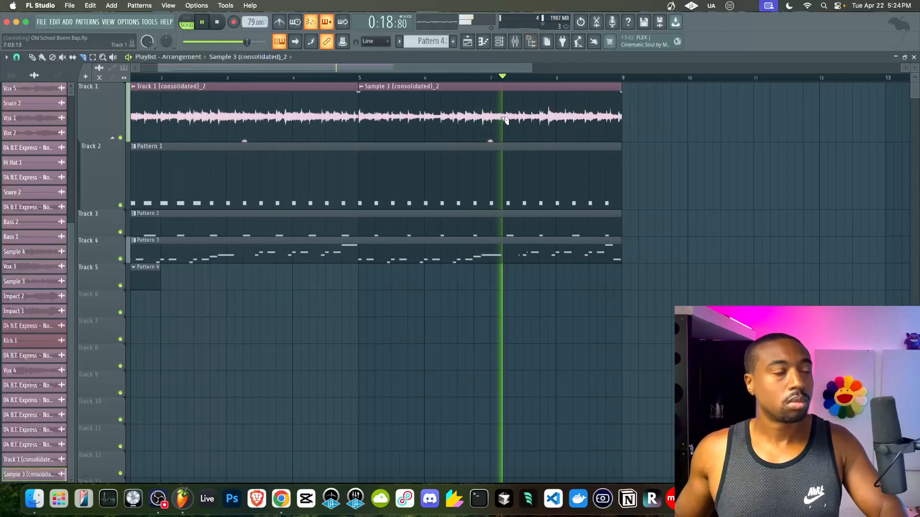
- Delete the Pattern 4 clip from Track 5 and start a new kick recording in pattern mode
{"action": "right_click", "coordinate": [143, 271]}
{"action": "left_click", "coordinate": [499, 42]}
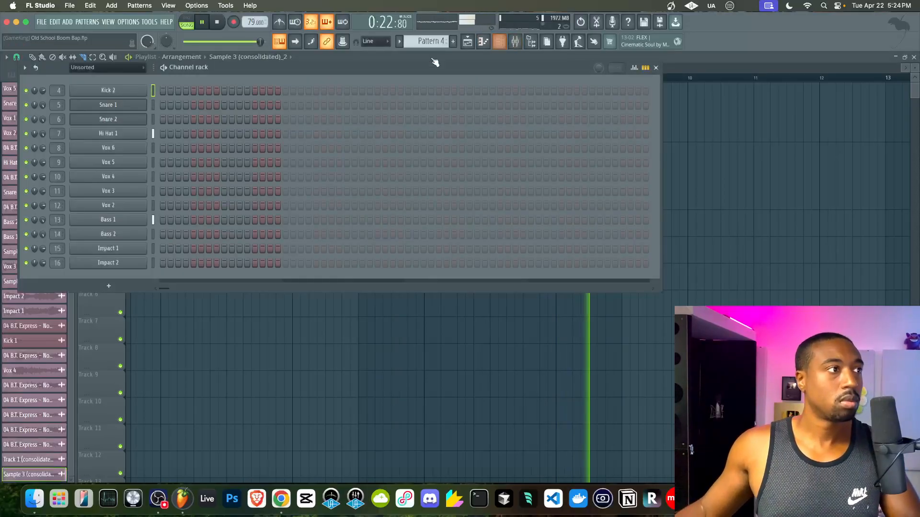
{"action": "key", "text": "l"}
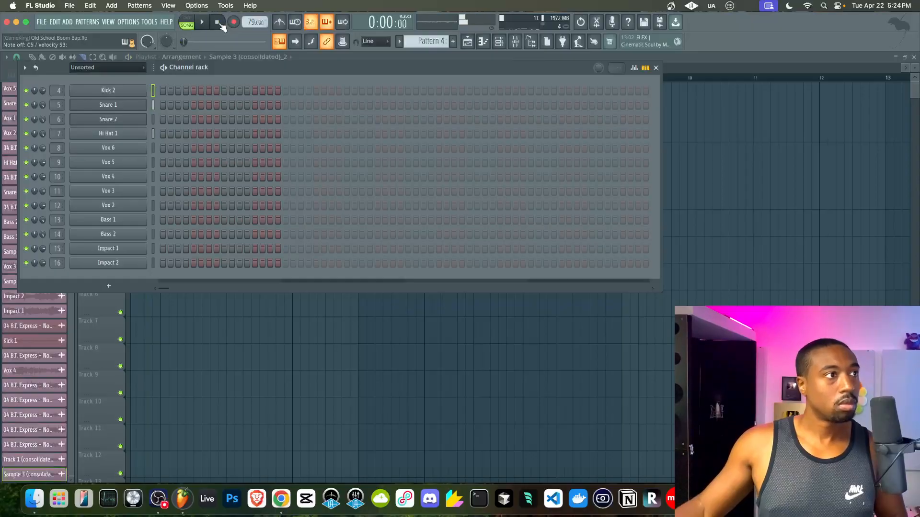
{"action": "left_click", "coordinate": [263, 337]}
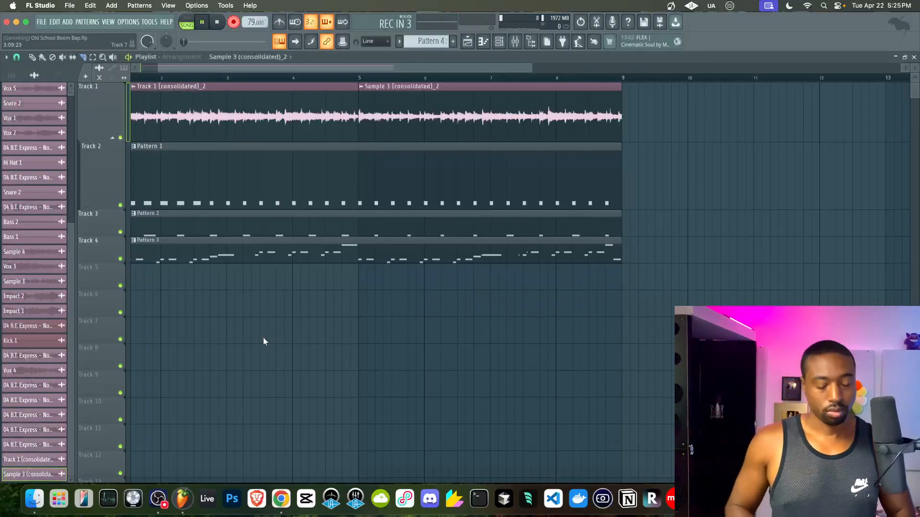
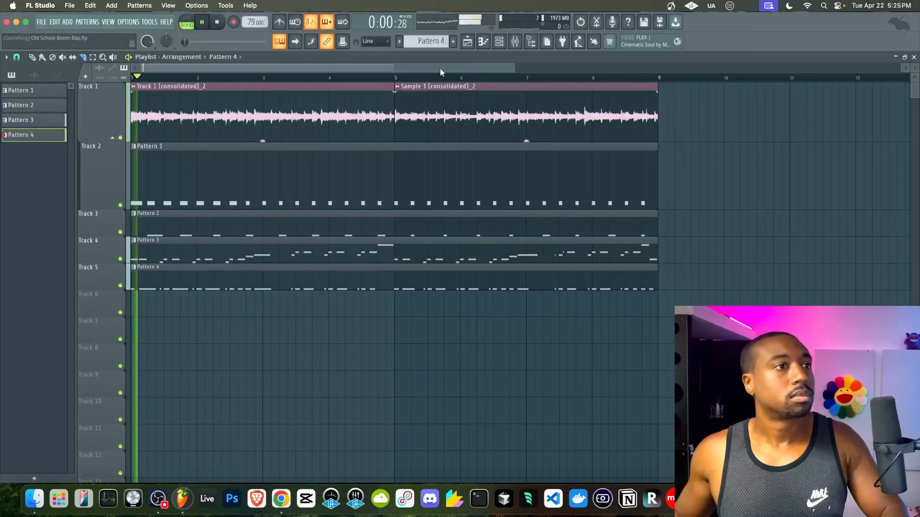
- Quantize the Kick 2 notes in the piano roll with the mpc 50% template
{"action": "key", "text": "F6"}
{"action": "left_click", "coordinate": [288, 95]}
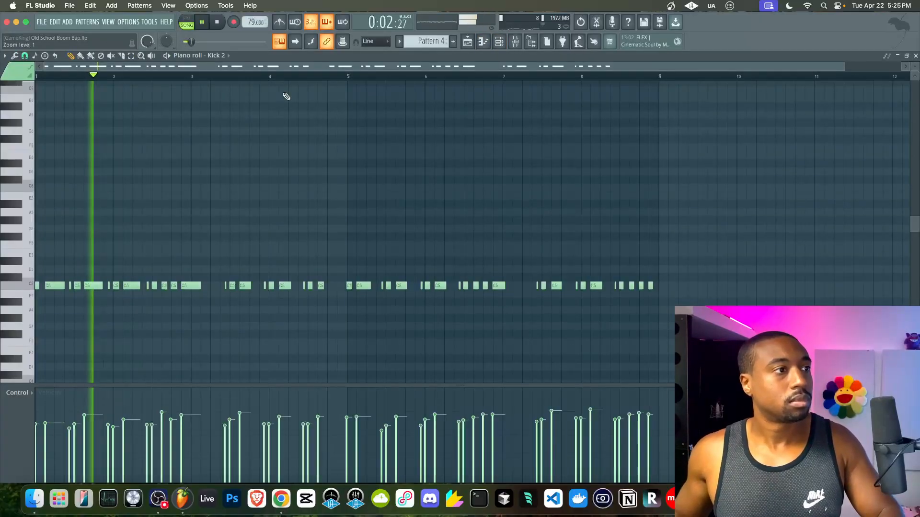
{"action": "key", "text": "alt+q"}
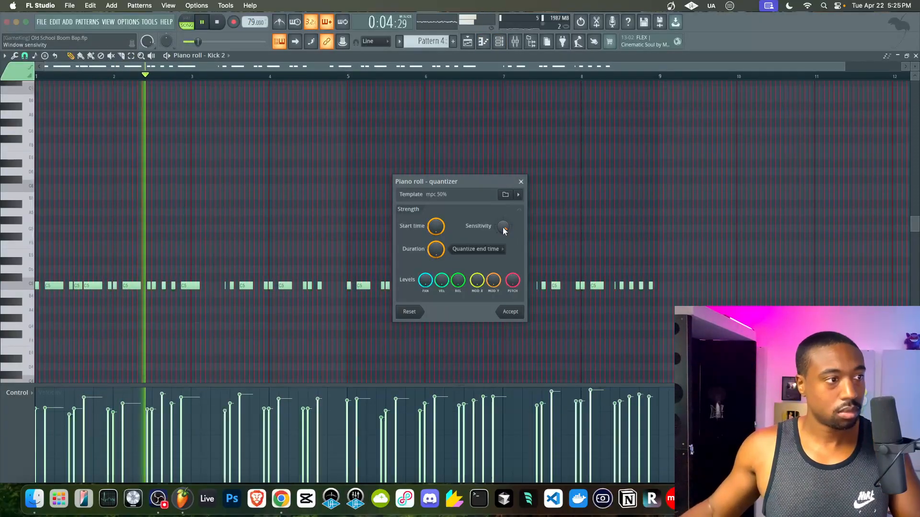
{"action": "left_click", "coordinate": [508, 311]}
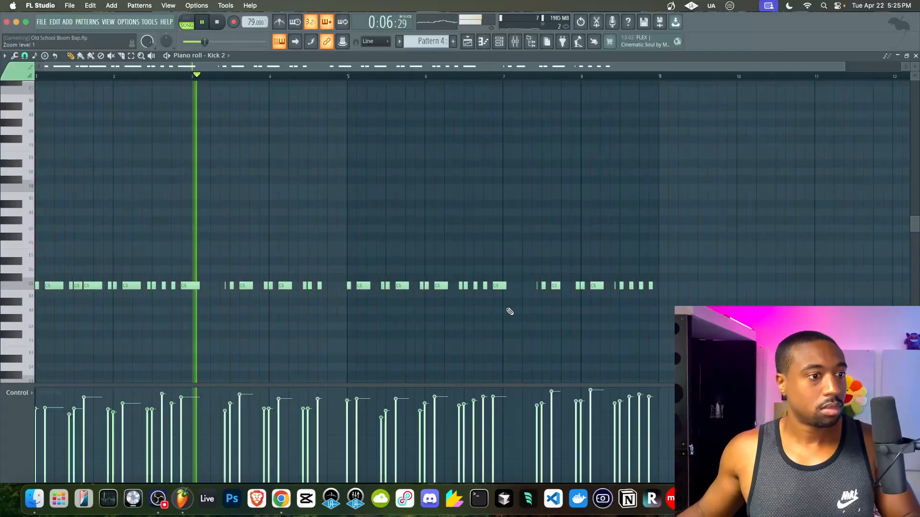
- Scale Kick 2's note velocities down from maximum to varied levels with Alt+X level scaling
{"action": "key", "text": "alt+x"}
{"action": "left_click_drag", "start_coordinate": [460, 223], "coordinate": [460, 234]}
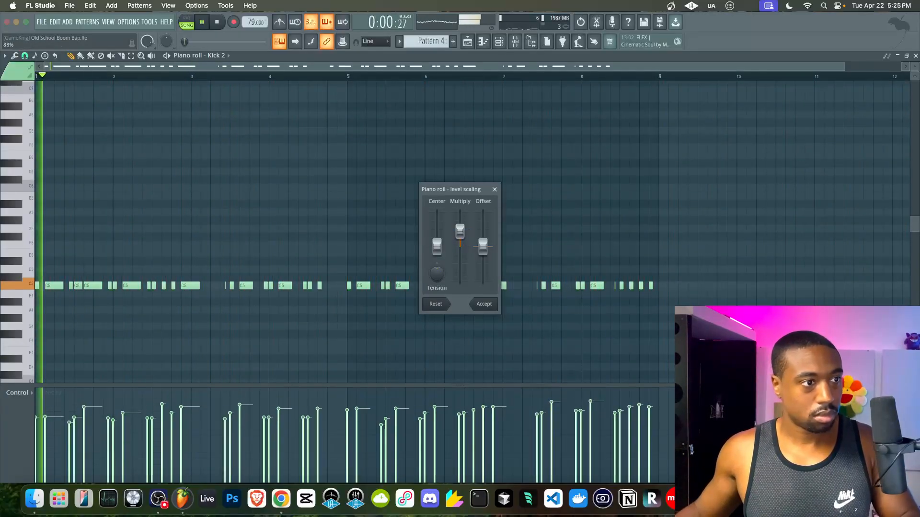
{"action": "left_click", "coordinate": [484, 304]}
{"action": "key", "text": "F6"}
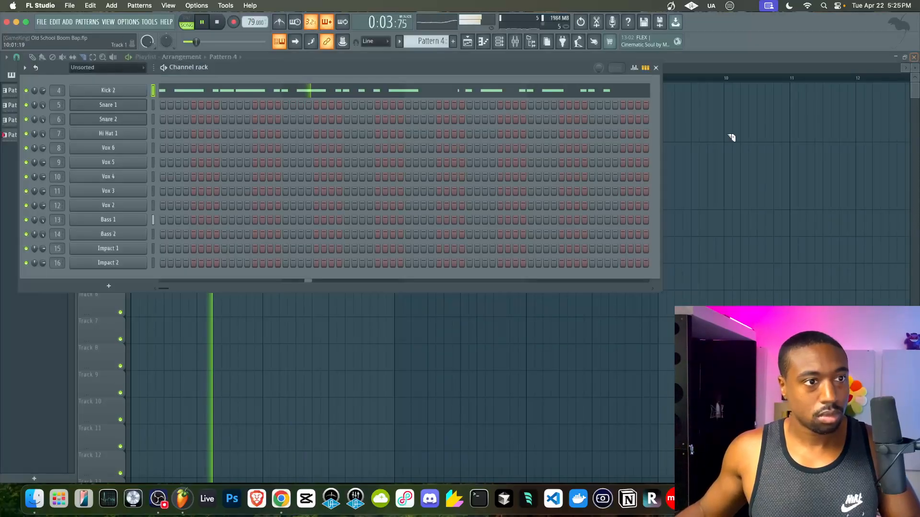
- Move the SAMPLE mixer track left to insert 4
{"action": "left_click", "coordinate": [685, 181]}
{"action": "scroll", "coordinate": [376, 127], "scroll_direction": "down", "scroll_amount": 2}
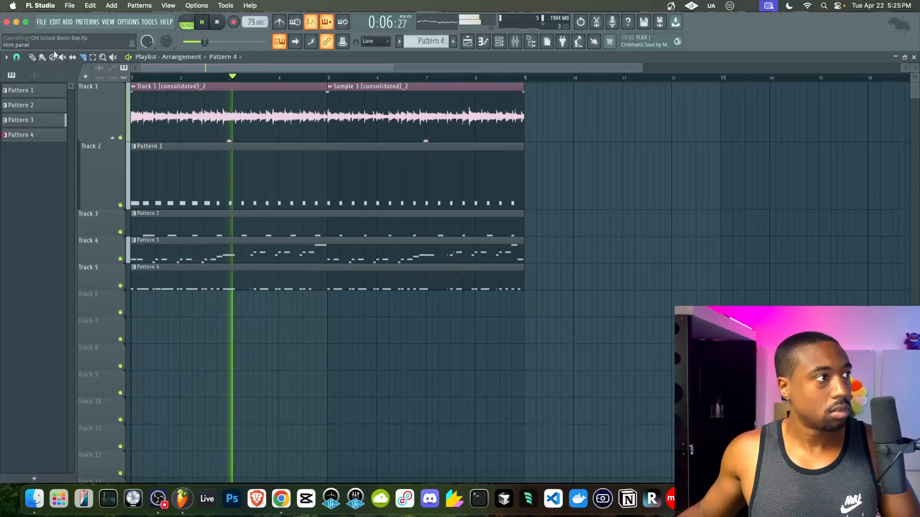
{"action": "double_click", "coordinate": [274, 94]}
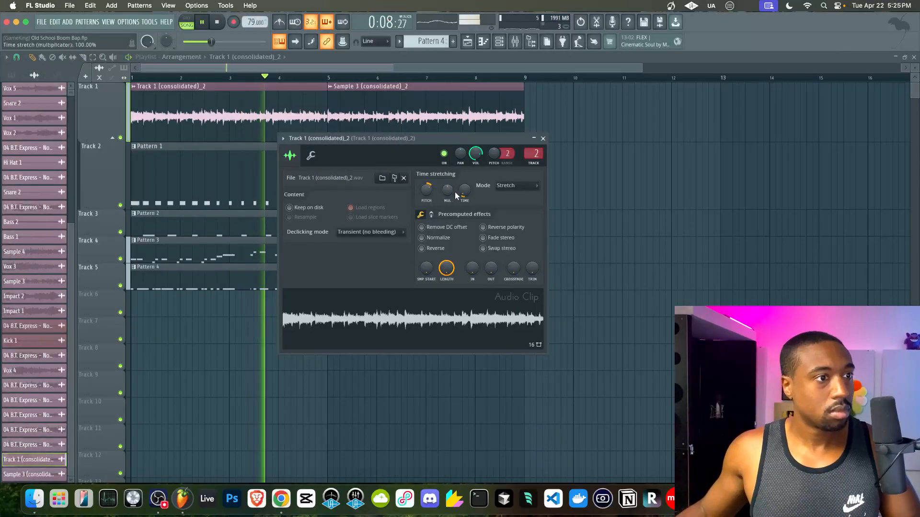
{"action": "key", "text": "F9"}
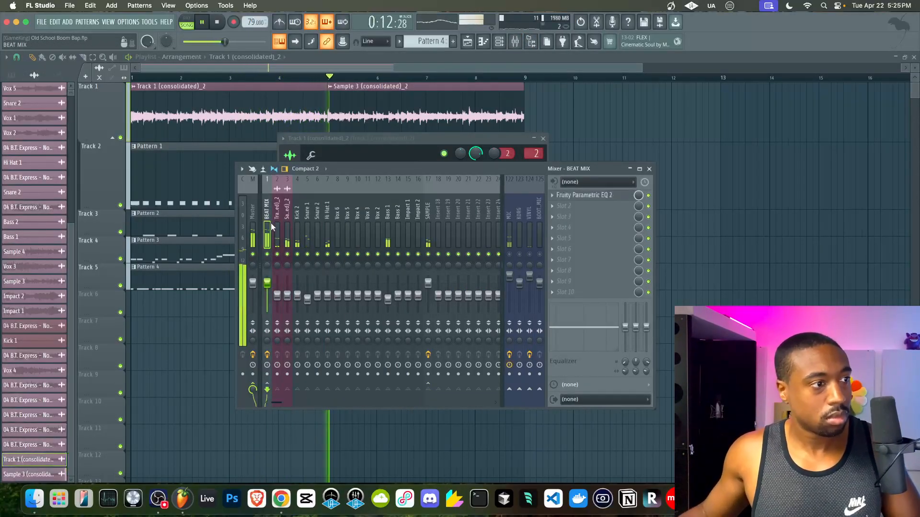
{"action": "left_click", "coordinate": [288, 227]}
{"action": "left_click", "coordinate": [430, 223]}
{"action": "key", "text": "alt+Left"}
{"action": "key", "text": "alt+Left"}
{"action": "key", "text": "alt+Left"}
{"action": "key", "text": "alt+Left"}
{"action": "key", "text": "alt+Left"}
{"action": "key", "text": "alt+Left"}
{"action": "key", "text": "alt+Left"}
{"action": "key", "text": "alt+Left"}
{"action": "key", "text": "alt+Left"}
{"action": "key", "text": "alt+Left"}
{"action": "key", "text": "alt+Left"}
{"action": "key", "text": "alt+Left"}
{"action": "key", "text": "alt+Left"}
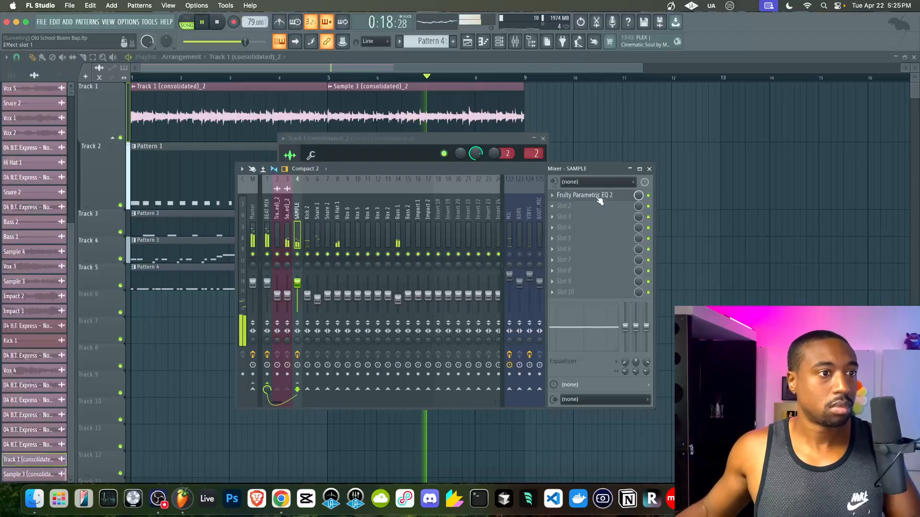
- Try a band 7 high-shelf cut in Fruity Parametric EQ 2 on SAMPLE, then reset it flat
{"action": "left_click", "coordinate": [600, 200]}
{"action": "left_click_drag", "start_coordinate": [261, 201], "coordinate": [225, 266]}
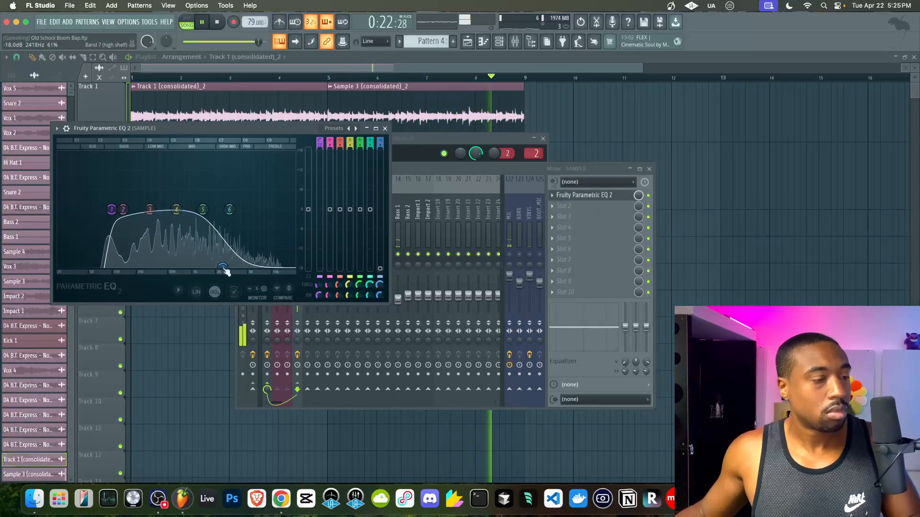
{"action": "left_click_drag", "start_coordinate": [226, 271], "coordinate": [244, 219]}
{"action": "right_click", "coordinate": [244, 220]}
{"action": "left_click", "coordinate": [258, 233]}
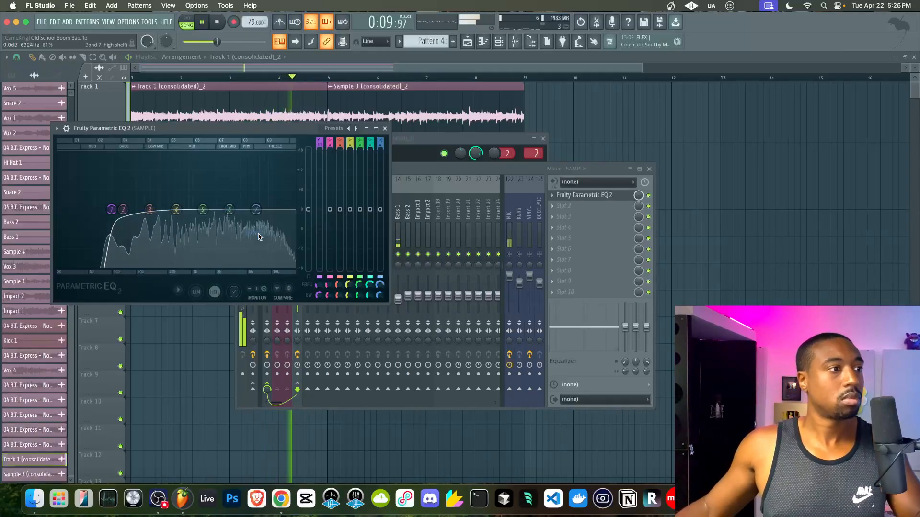
{"action": "key", "text": "space"}
{"action": "key", "text": "space"}
{"action": "key", "text": "space"}
{"action": "key", "text": "space"}
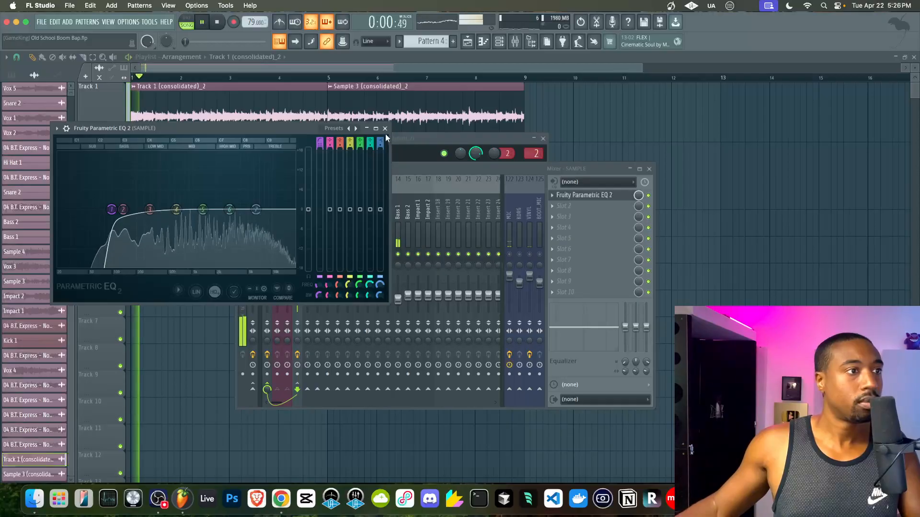
{"action": "left_click", "coordinate": [385, 129]}
{"action": "left_click", "coordinate": [671, 259]}
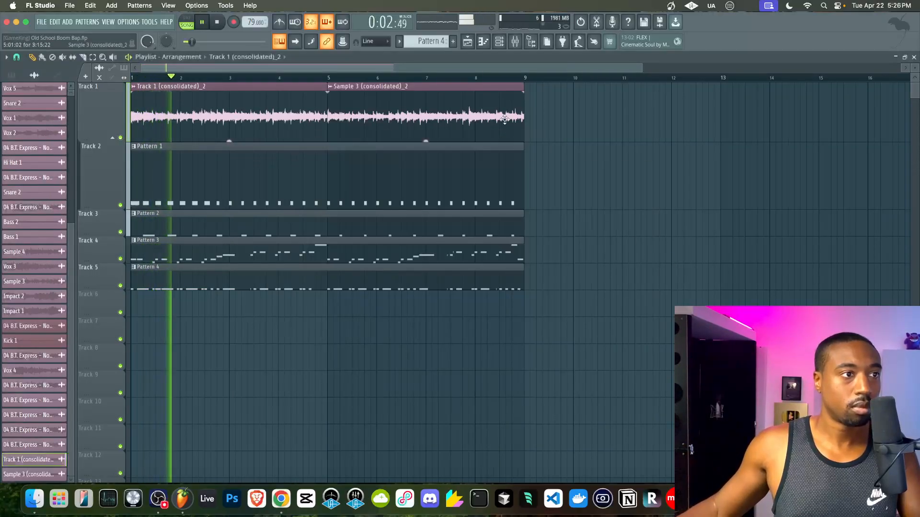
- Load Kickstart 2 into slot 2 of the SAMPLE insert after the EQ and save the project
{"action": "left_click", "coordinate": [514, 42]}
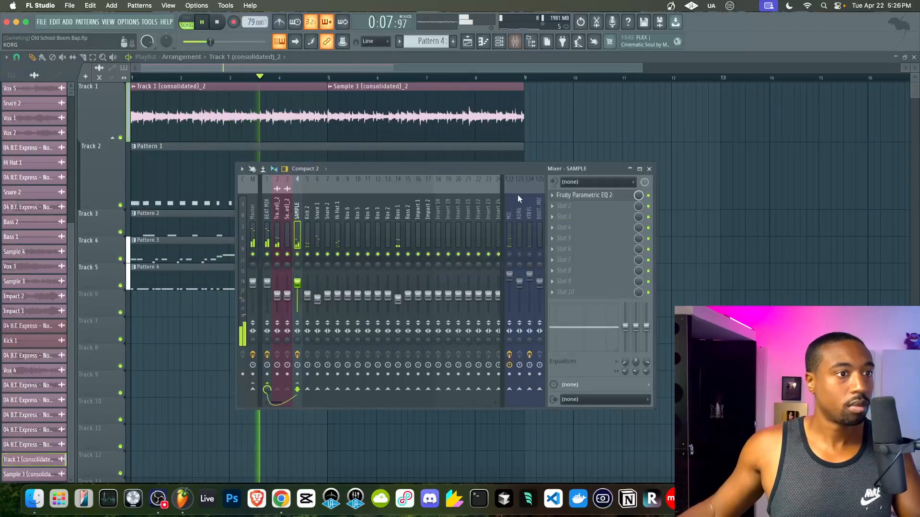
{"action": "left_click", "coordinate": [560, 212]}
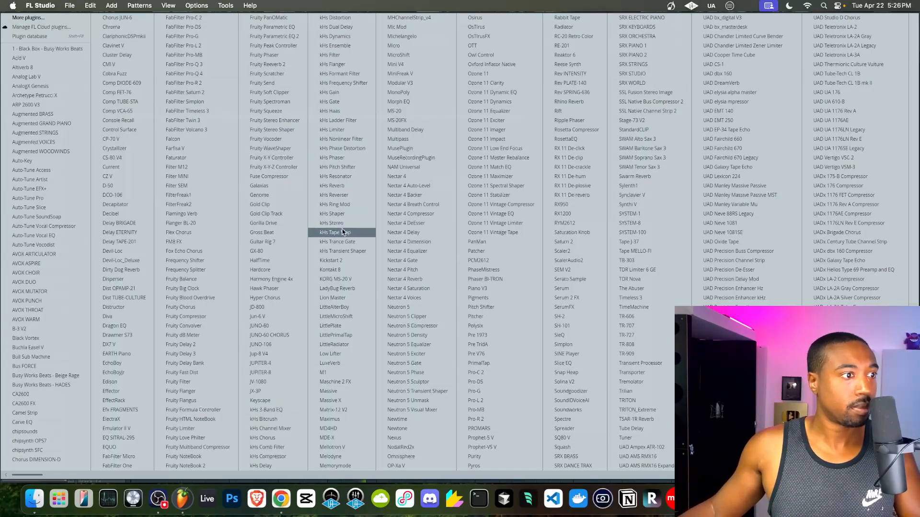
{"action": "left_click", "coordinate": [336, 260]}
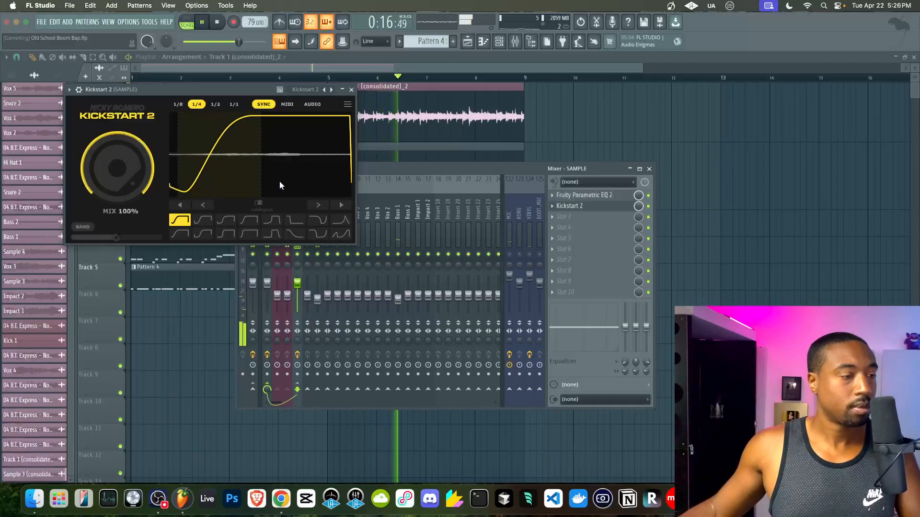
{"action": "left_click", "coordinate": [351, 90]}
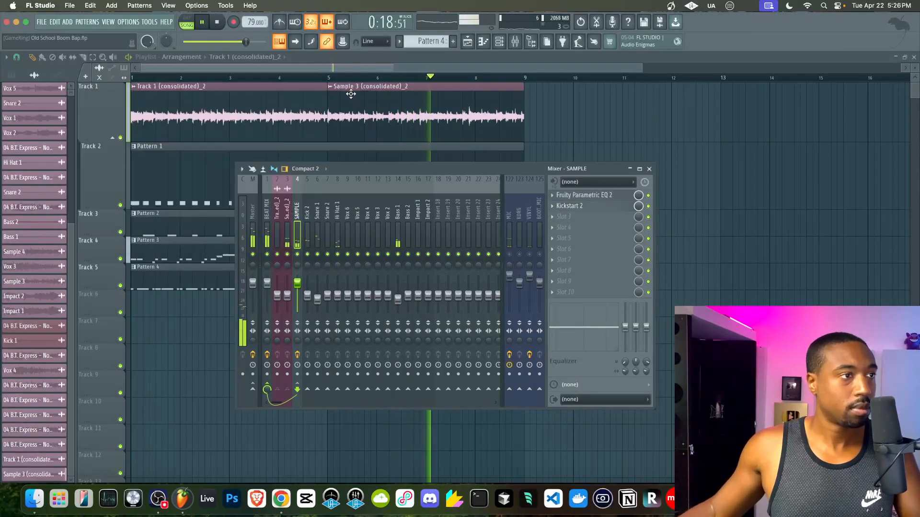
{"action": "left_click", "coordinate": [649, 168]}
{"action": "key", "text": "super+s"}
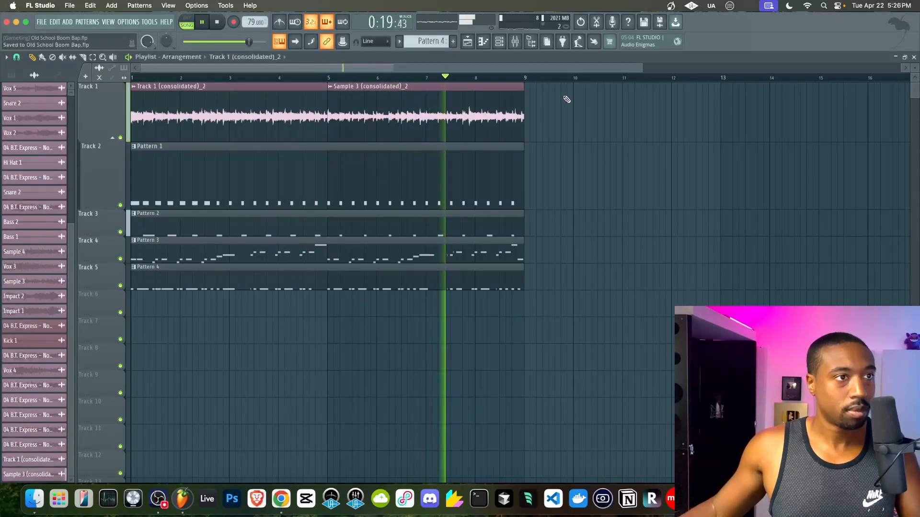
{"action": "left_click", "coordinate": [516, 42]}
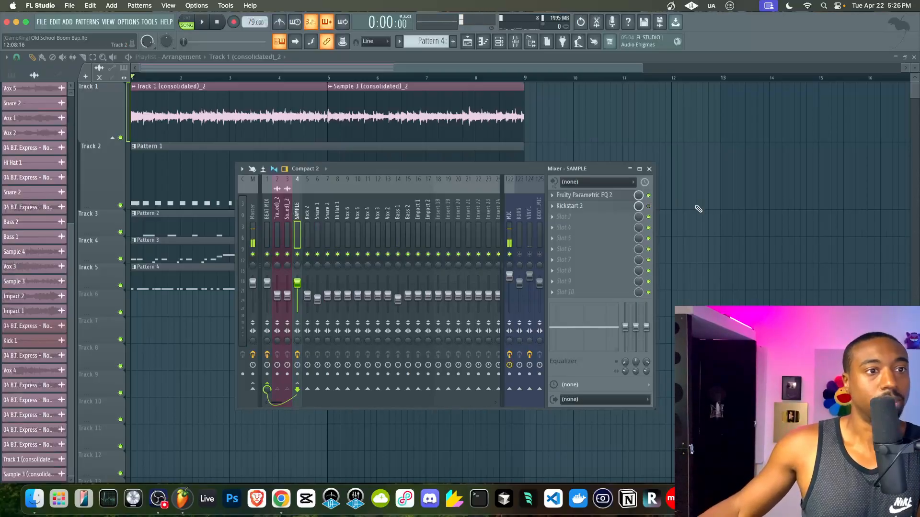
- Toggle the mixer on and off while starting playback of the beat
{"action": "key", "text": "F9"}
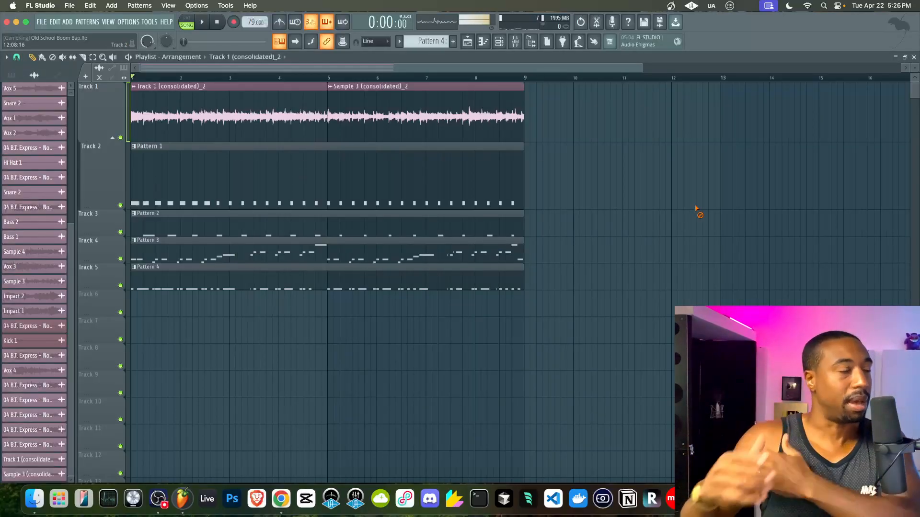
{"action": "left_click", "coordinate": [517, 43]}
{"action": "key", "text": "F9"}
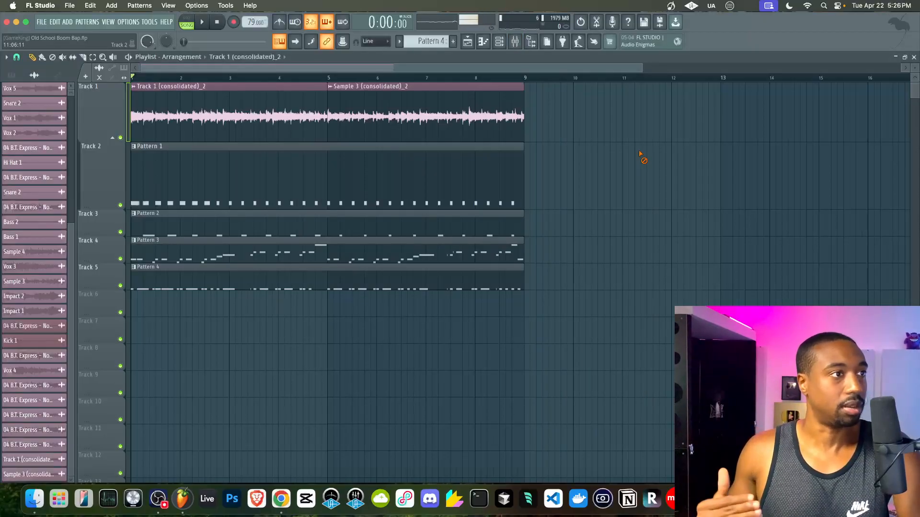
{"action": "left_click", "coordinate": [523, 42]}
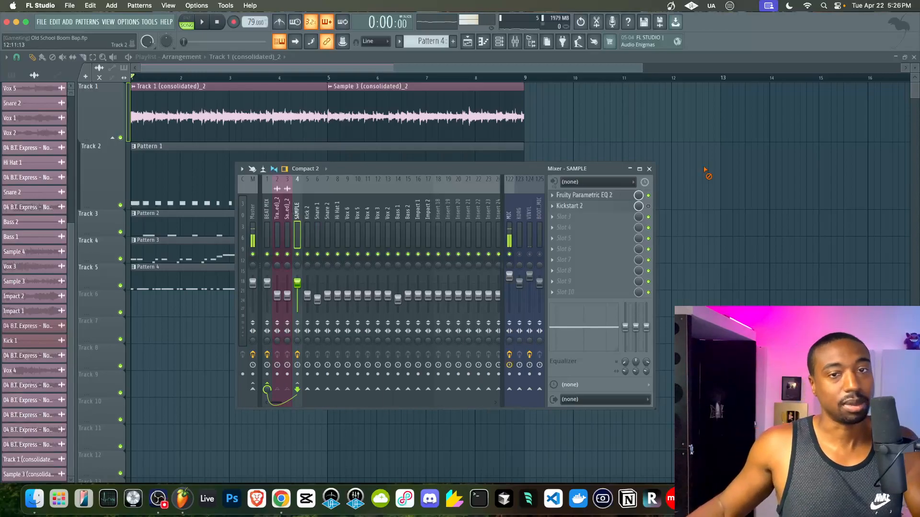
{"action": "key", "text": "F9"}
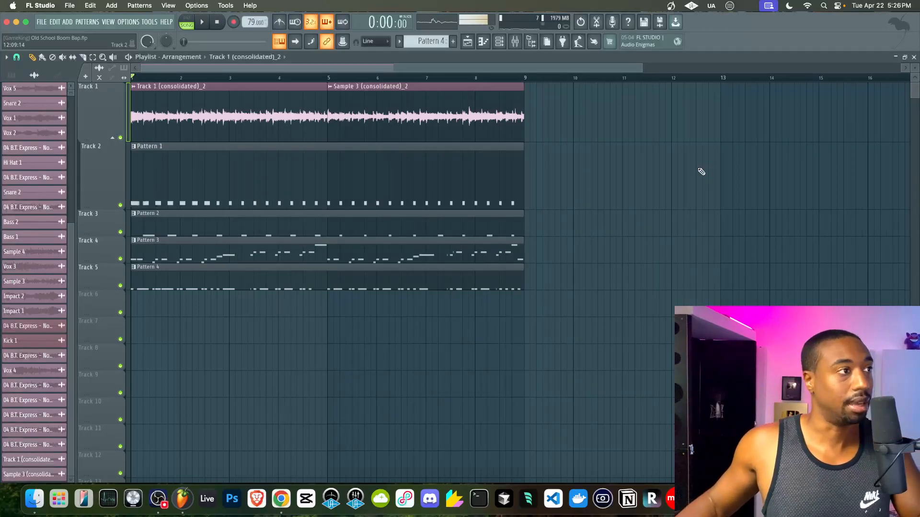
{"action": "key", "text": "space"}
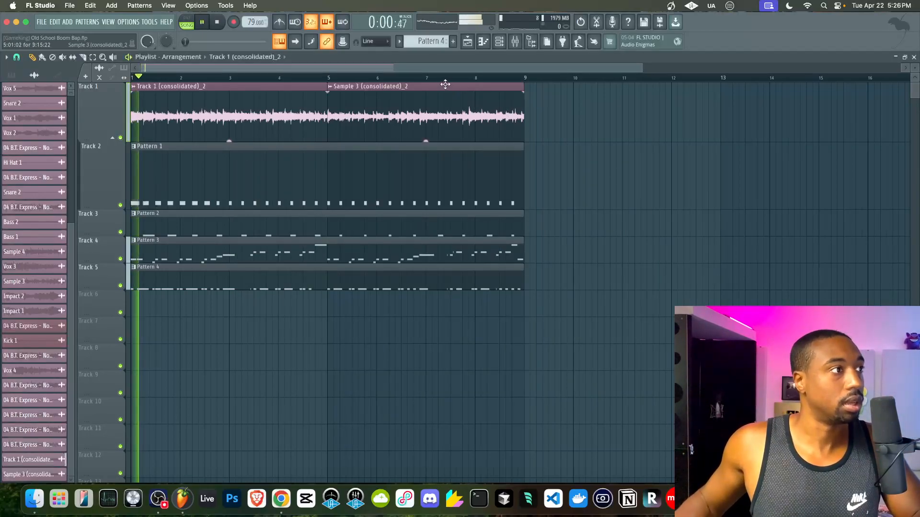
{"action": "left_click", "coordinate": [524, 42]}
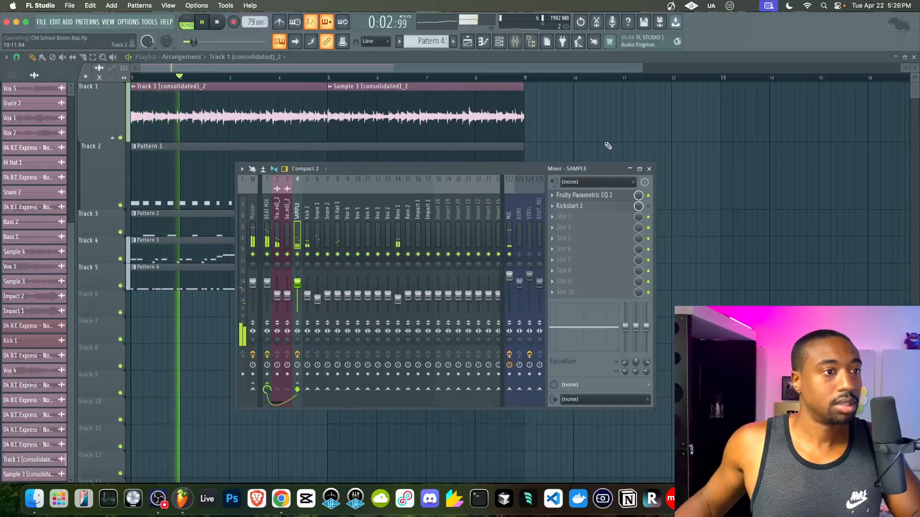
{"action": "key", "text": "F9"}
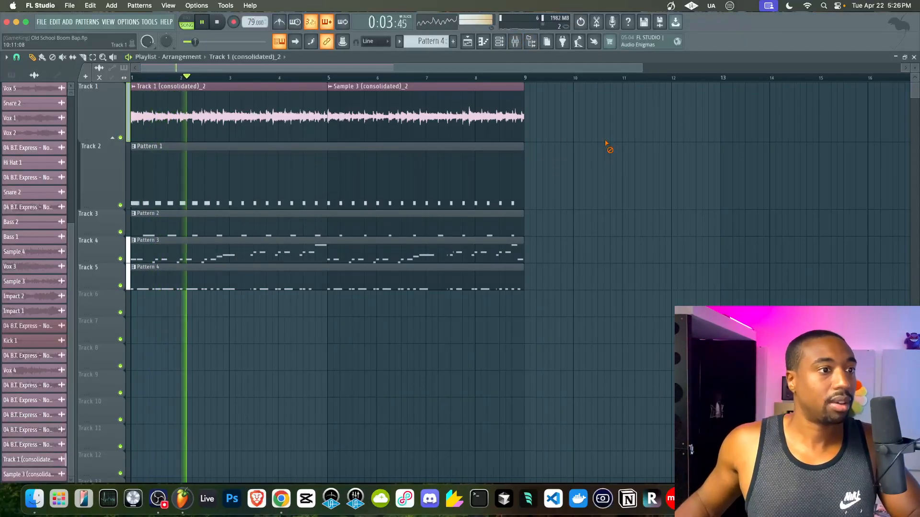
- Switch the channel rack to a new empty Pattern 5
{"action": "left_click", "coordinate": [500, 41]}
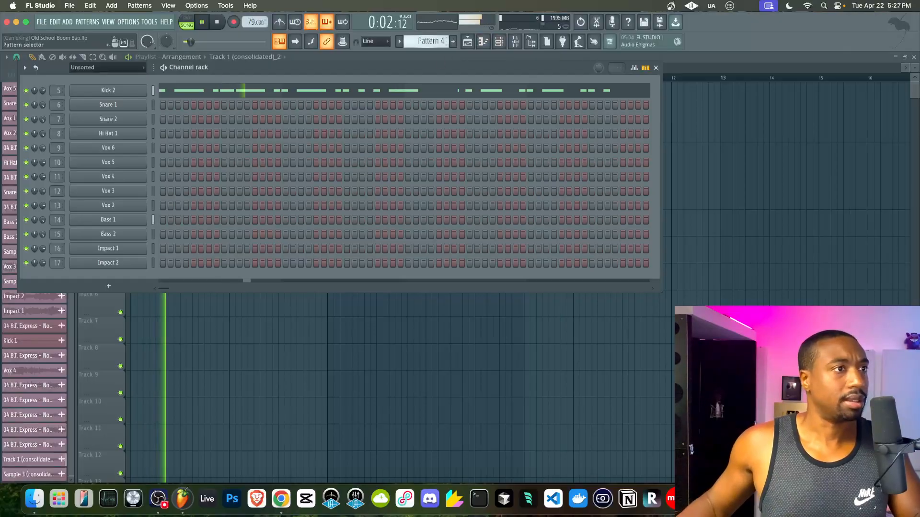
{"action": "left_click_drag", "start_coordinate": [422, 42], "coordinate": [422, 35]}
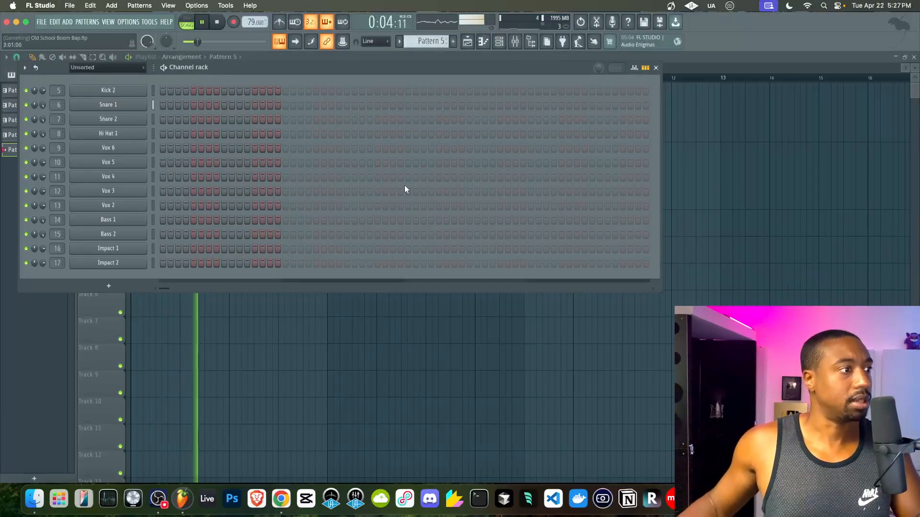
{"action": "key", "text": "F6"}
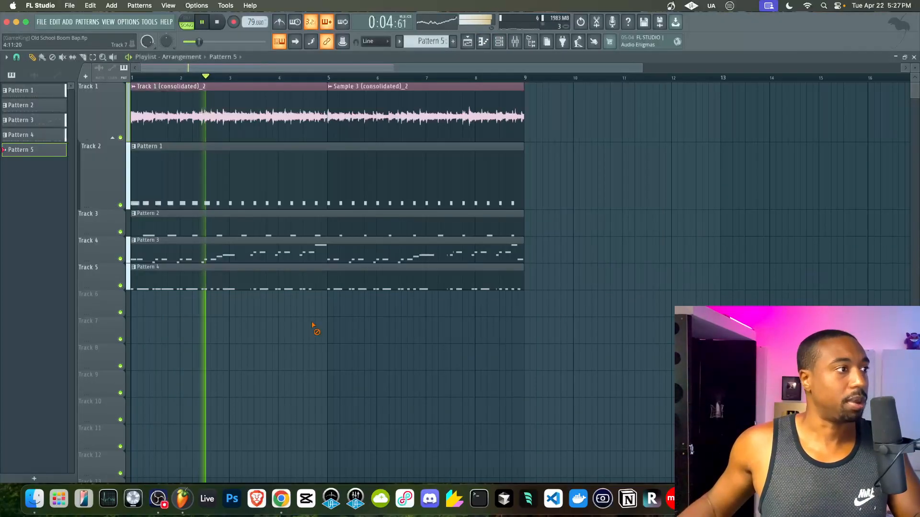
{"action": "left_click", "coordinate": [515, 43]}
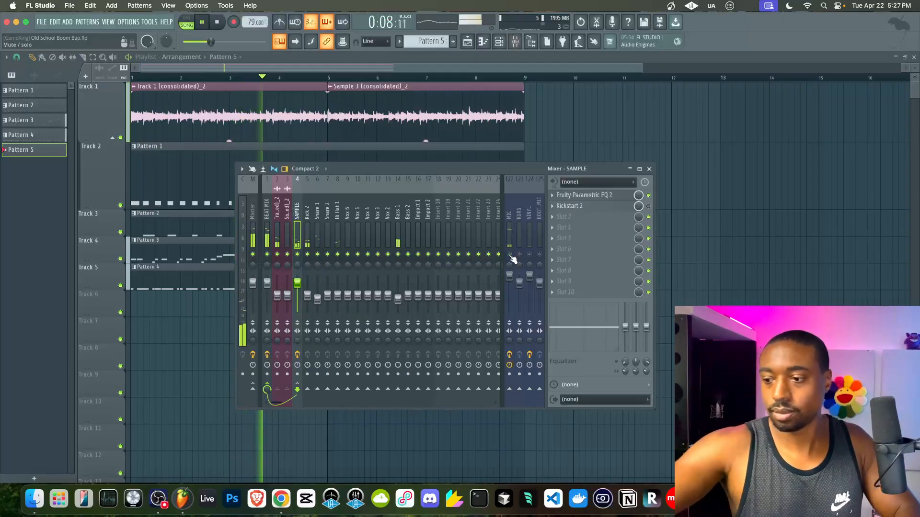
{"action": "key", "text": "Escape"}
- Duplicate all arrangement clips into bars 9–17 for a 16-bar beat and save
{"action": "left_click_drag", "start_coordinate": [584, 344], "coordinate": [169, 84]}
{"action": "scroll", "coordinate": [281, 150], "scroll_direction": "down", "scroll_amount": 3}
{"action": "key", "text": "ctrl+b"}
{"action": "scroll", "coordinate": [300, 132], "scroll_direction": "down", "scroll_amount": 3}
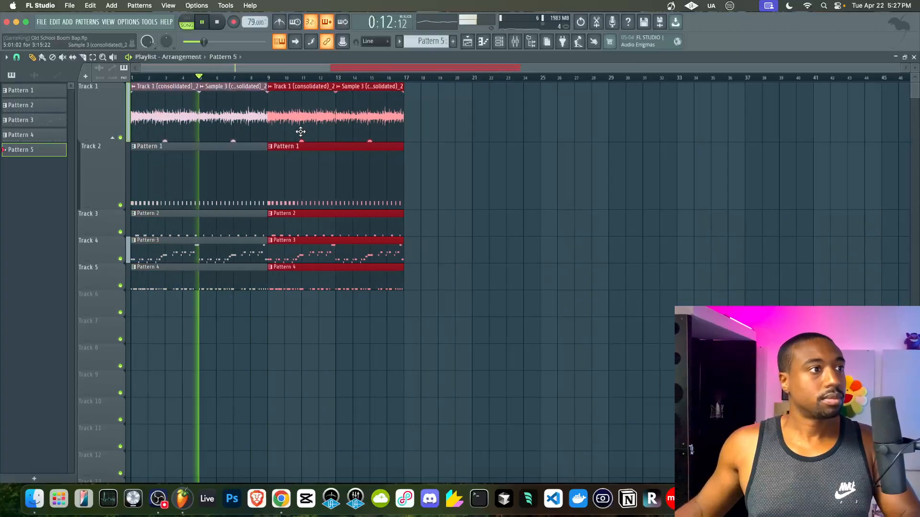
{"action": "key", "text": "ctrl+s"}
{"action": "scroll", "coordinate": [328, 169], "scroll_direction": "up", "scroll_amount": 2}
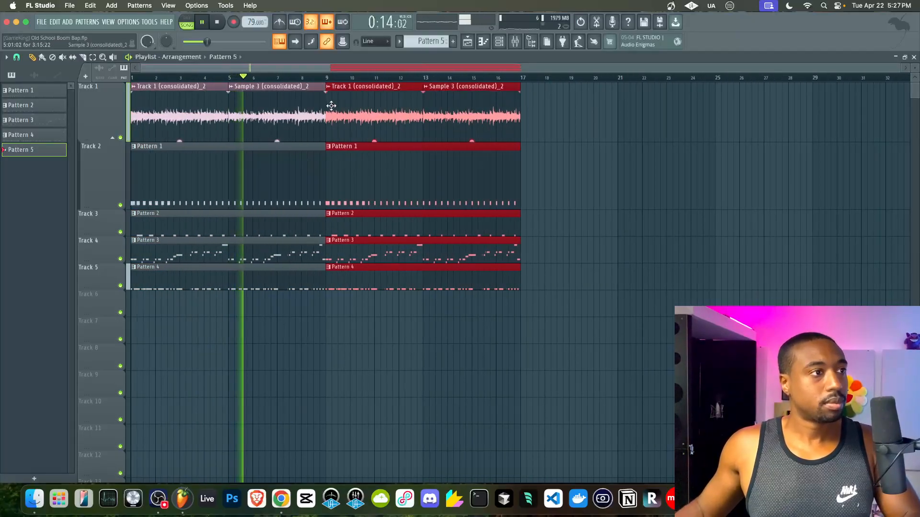
{"action": "key", "text": "F9"}
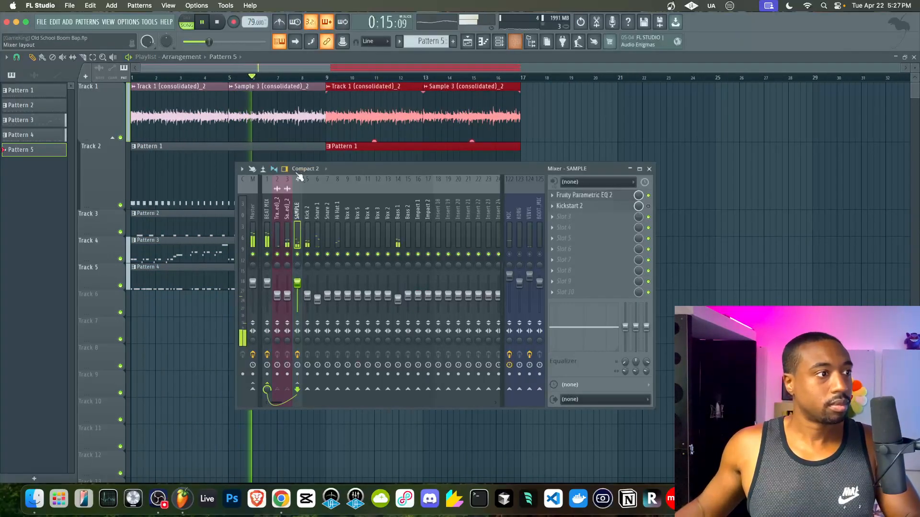
- Pull the SAMPLE EQ's band 7 to -18 dB and create its automation clip at bar 1
{"action": "left_click", "coordinate": [621, 197]}
{"action": "left_click_drag", "start_coordinate": [382, 210], "coordinate": [379, 317]}
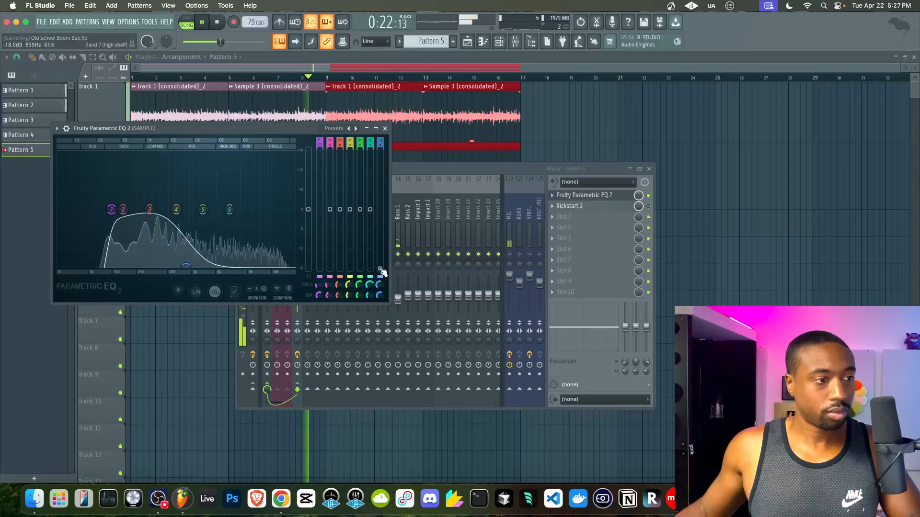
{"action": "right_click", "coordinate": [381, 270]}
{"action": "left_click", "coordinate": [414, 341]}
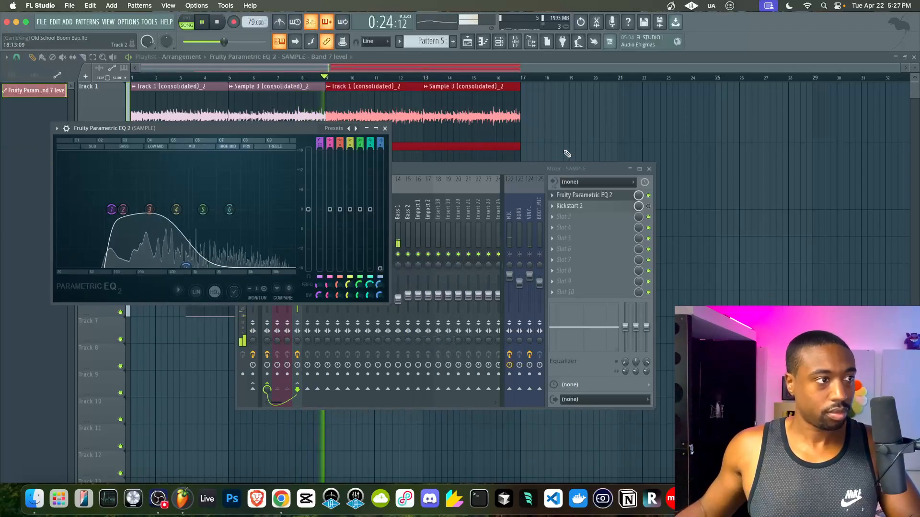
{"action": "left_click_drag", "start_coordinate": [191, 294], "coordinate": [137, 283]}
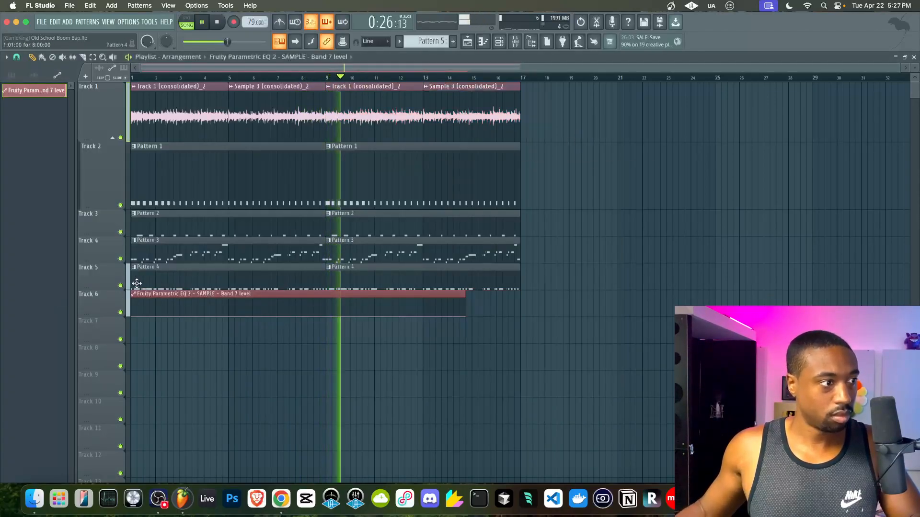
- Adjust the automation clip's starting point and set a new value on it
{"action": "left_click_drag", "start_coordinate": [132, 315], "coordinate": [135, 303]}
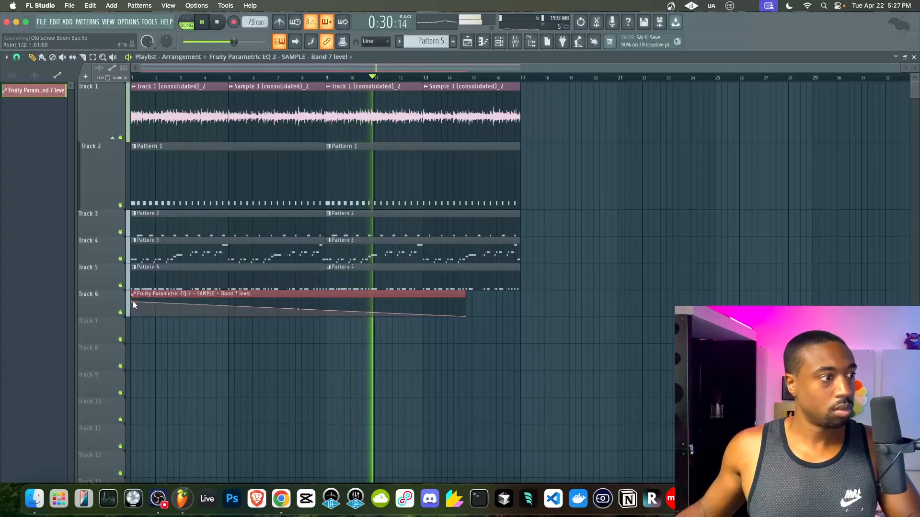
{"action": "left_click_drag", "start_coordinate": [132, 302], "coordinate": [130, 311]}
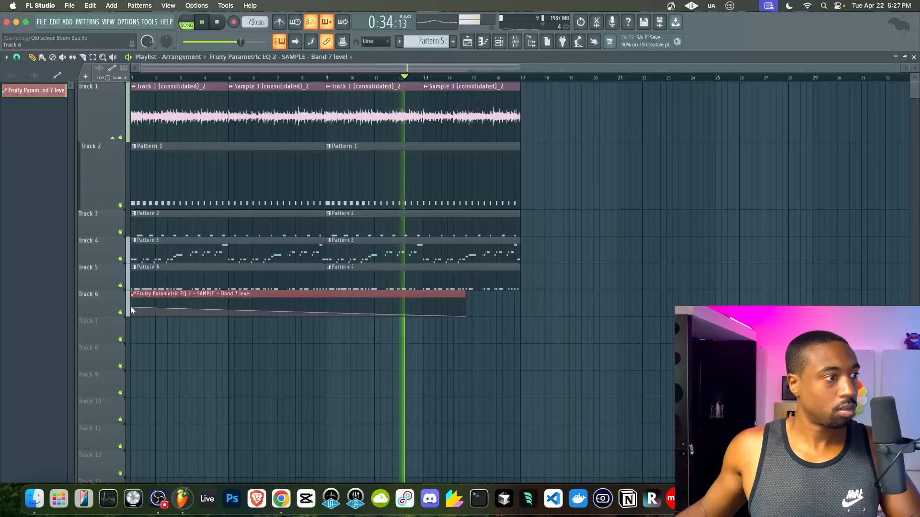
{"action": "right_click", "coordinate": [135, 310]}
{"action": "left_click", "coordinate": [158, 452]}
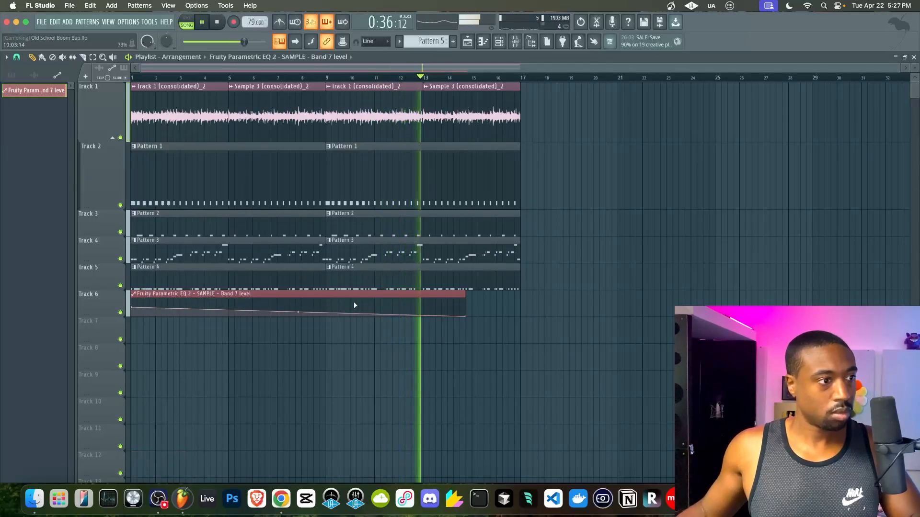
- Paste the 50% value onto the second point, move it to bar 9, and snap to bars
{"action": "right_click", "coordinate": [327, 309]}
{"action": "left_click", "coordinate": [352, 464]}
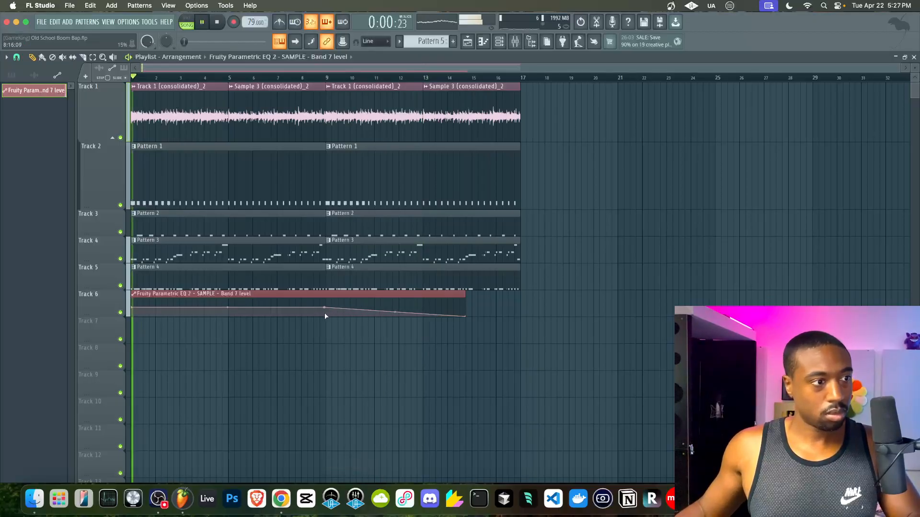
{"action": "right_click", "coordinate": [327, 308]}
{"action": "key", "text": "Escape"}
{"action": "scroll", "coordinate": [328, 310], "scroll_direction": "up", "scroll_amount": 3}
{"action": "left_click_drag", "start_coordinate": [326, 310], "coordinate": [330, 308]}
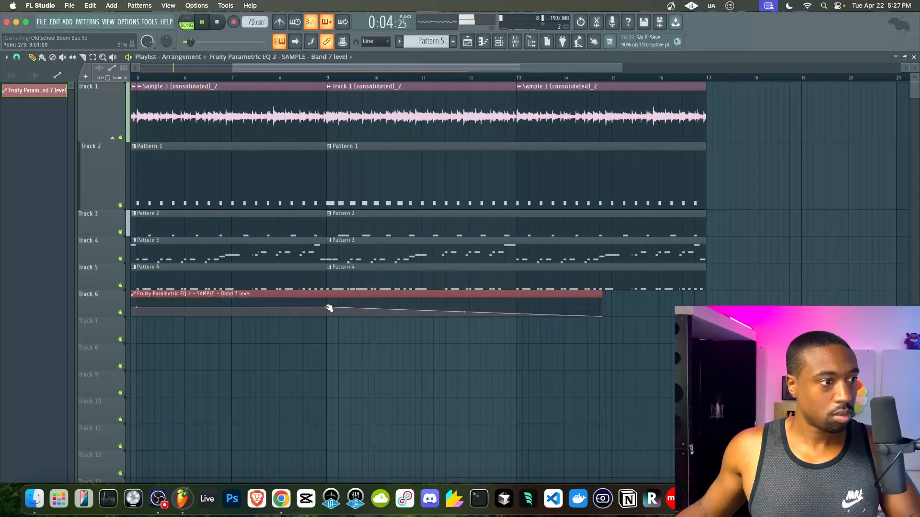
{"action": "left_click", "coordinate": [17, 57]}
{"action": "left_click", "coordinate": [29, 206]}
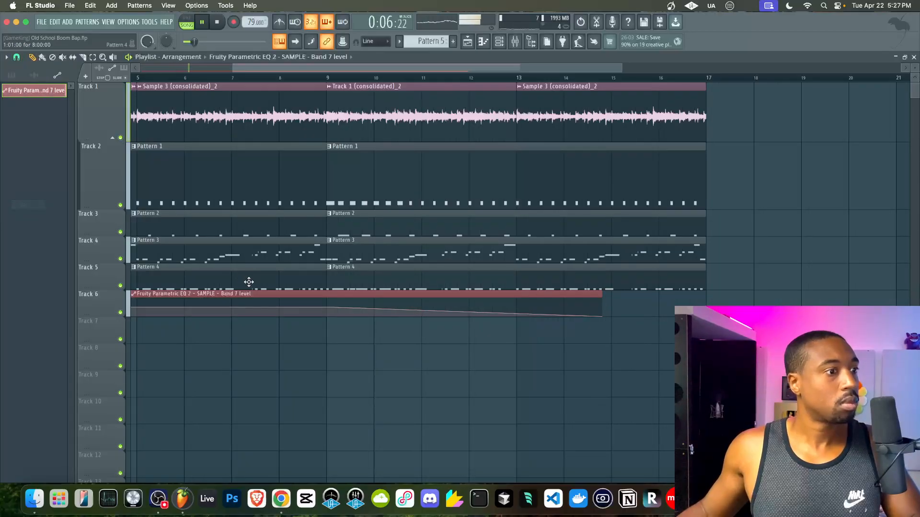
- Copy the bar-9 point's value and extend the automation clip's end further right
{"action": "right_click", "coordinate": [329, 313]}
{"action": "left_click", "coordinate": [355, 465]}
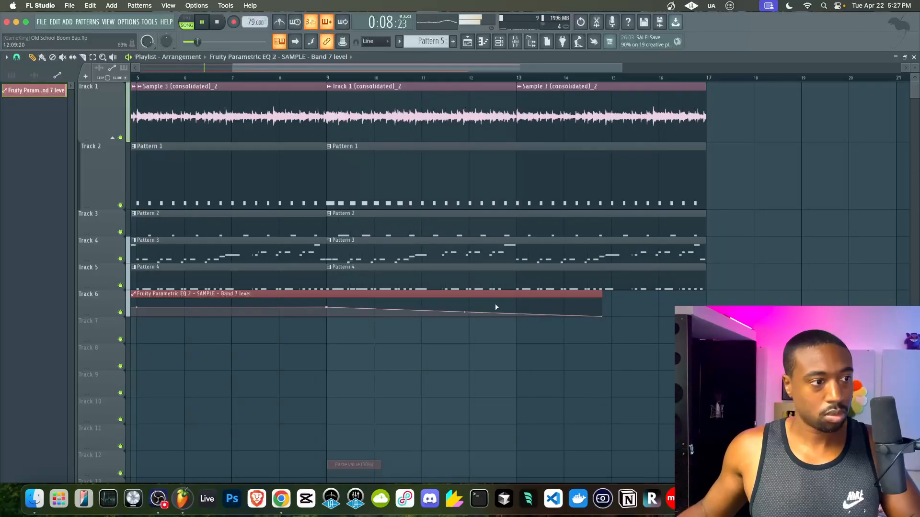
{"action": "key", "text": "super+z"}
{"action": "right_click", "coordinate": [330, 314]}
{"action": "left_click", "coordinate": [355, 456]}
{"action": "left_click", "coordinate": [329, 77]}
{"action": "left_click_drag", "start_coordinate": [602, 294], "coordinate": [744, 294]}
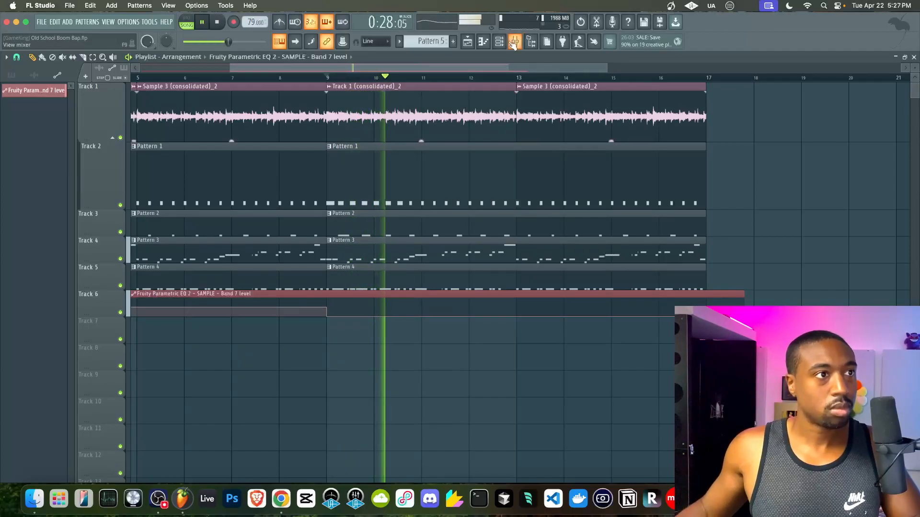
{"action": "left_click", "coordinate": [513, 42]}
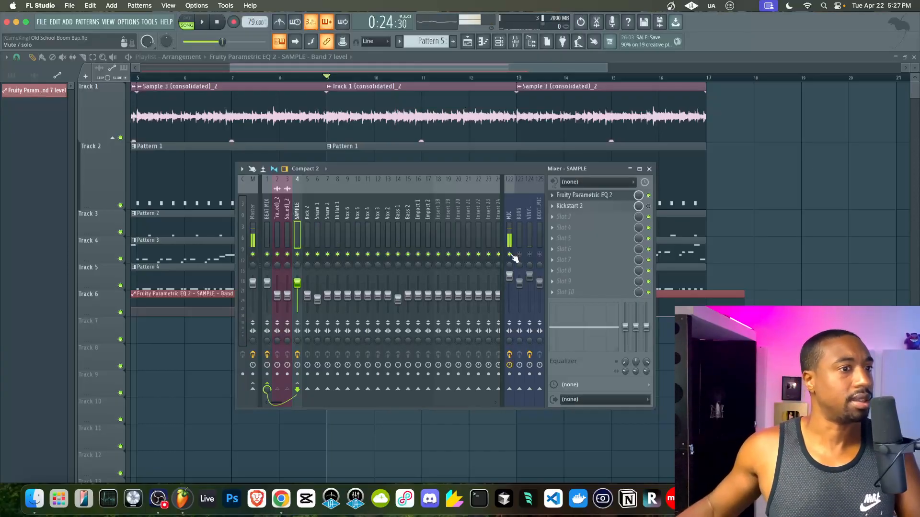
{"action": "left_click", "coordinate": [717, 240]}
- Delete the stray Track 4 clip and duplicate Pattern 1's hi-hats half a step later
{"action": "right_click", "coordinate": [758, 241]}
{"action": "double_click", "coordinate": [499, 170]}
{"action": "left_click_drag", "start_coordinate": [529, 258], "coordinate": [0, 294]}
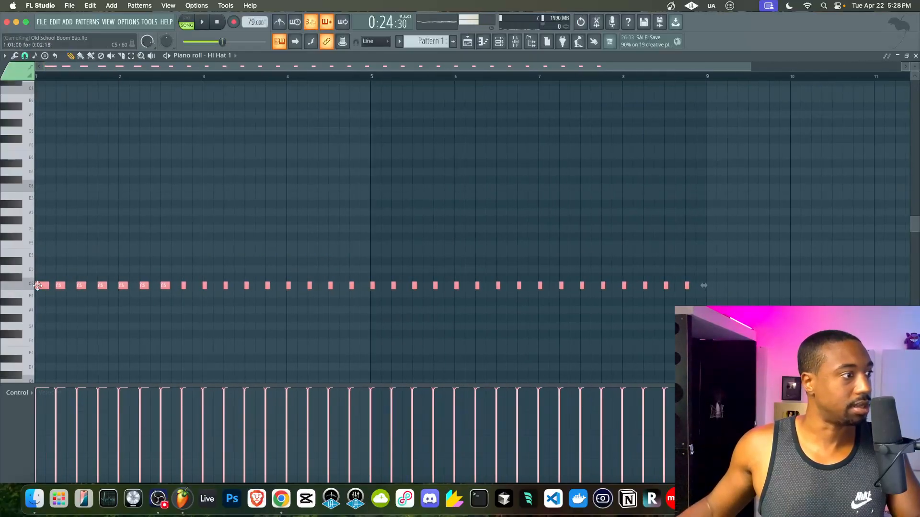
{"action": "scroll", "coordinate": [45, 287], "scroll_direction": "up", "scroll_amount": 3}
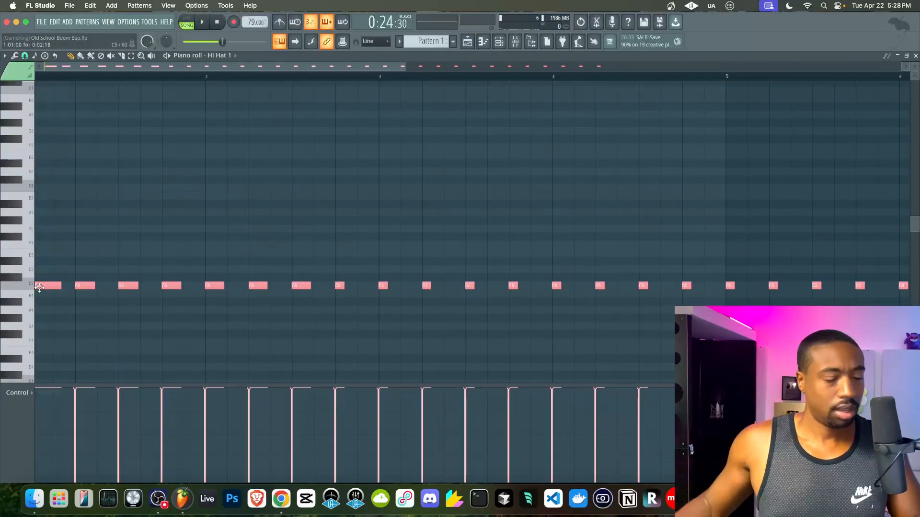
{"action": "left_click_drag", "start_coordinate": [40, 288], "coordinate": [62, 288]}
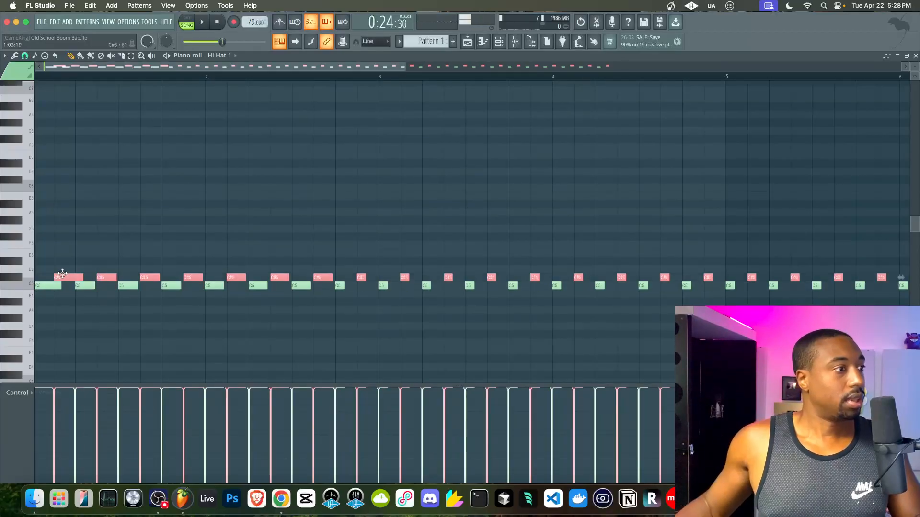
{"action": "key", "text": "ctrl+d"}
{"action": "key", "text": "space"}
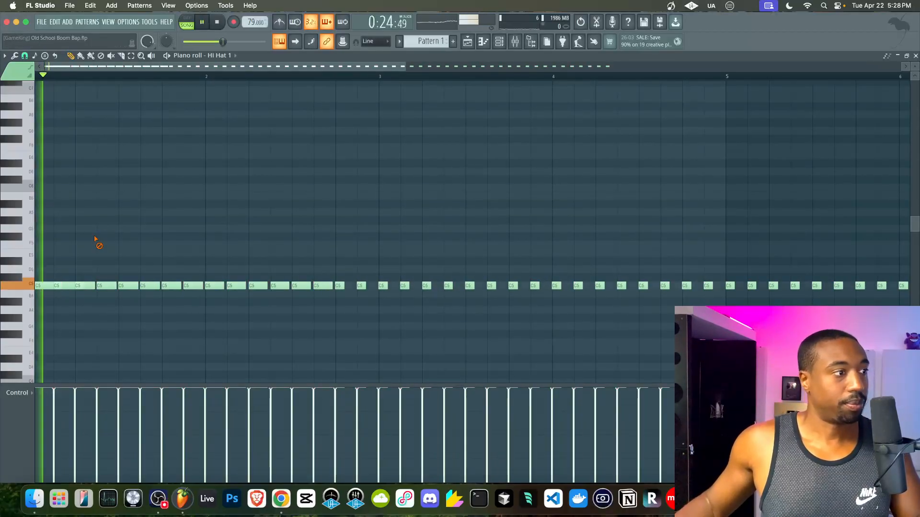
{"action": "key", "text": "space"}
{"action": "scroll", "coordinate": [144, 323], "scroll_direction": "down", "scroll_amount": 4}
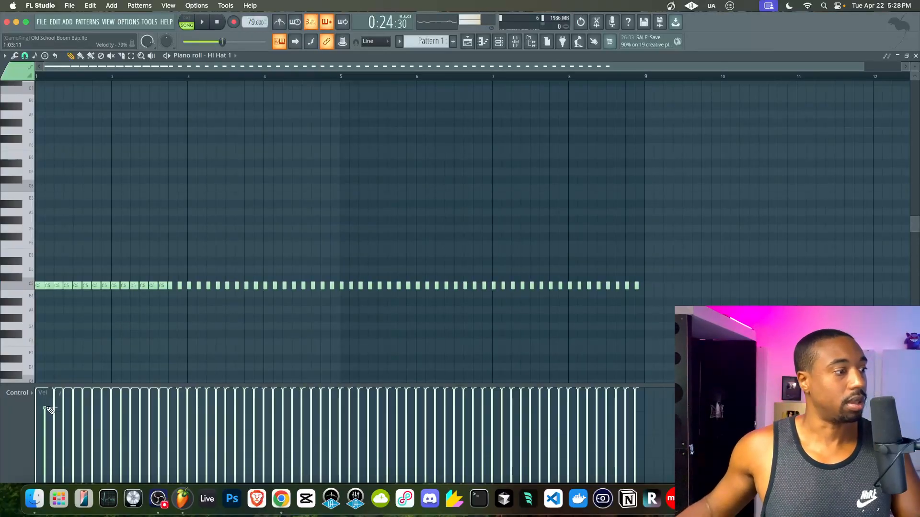
{"action": "key", "text": "super+z"}
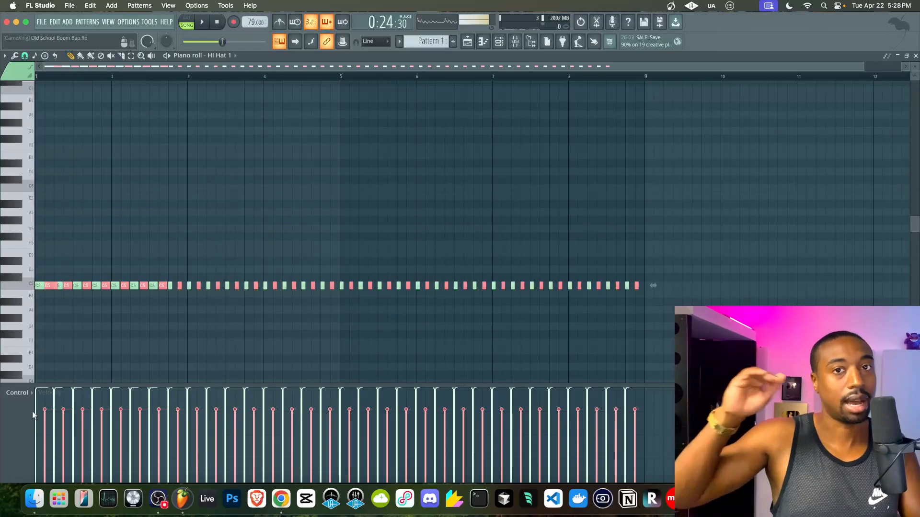
- Quantize the hi-hats with the mpc 50% template, with VEL set to zero
{"action": "key", "text": "space"}
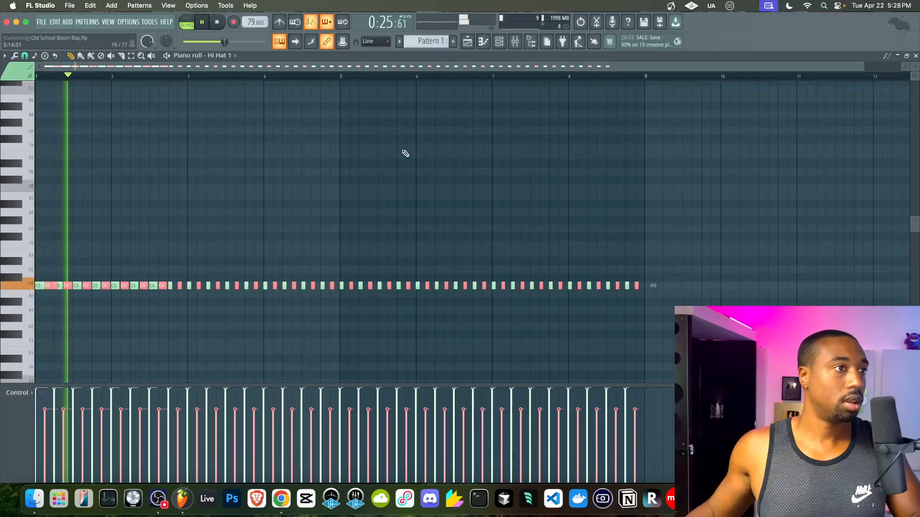
{"action": "left_click", "coordinate": [515, 42]}
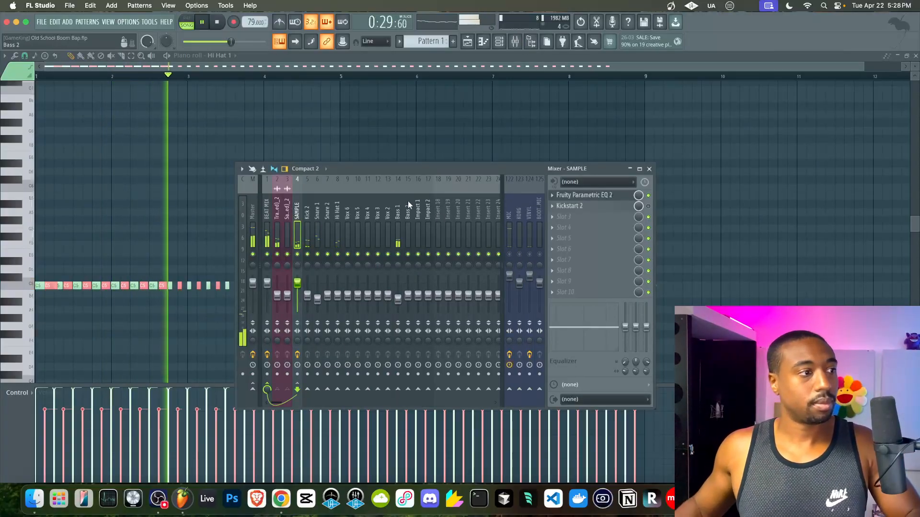
{"action": "key", "text": "F9"}
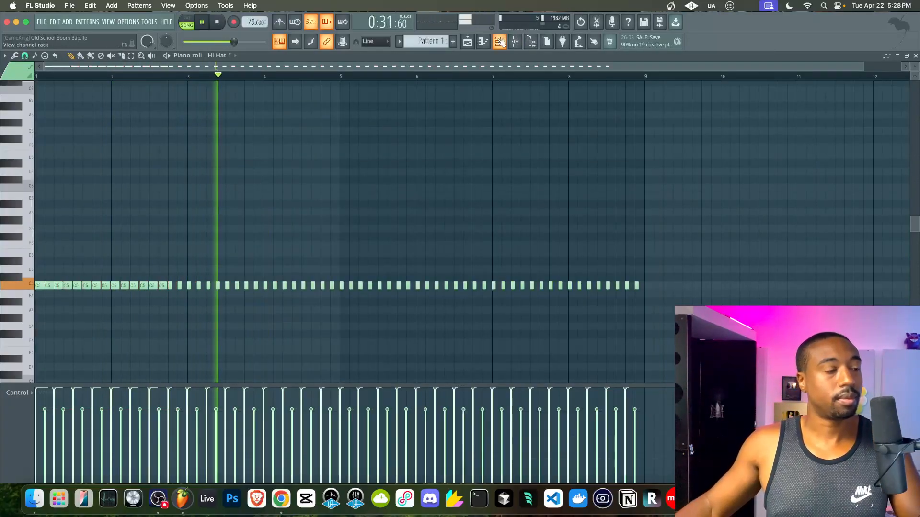
{"action": "key", "text": "alt+q"}
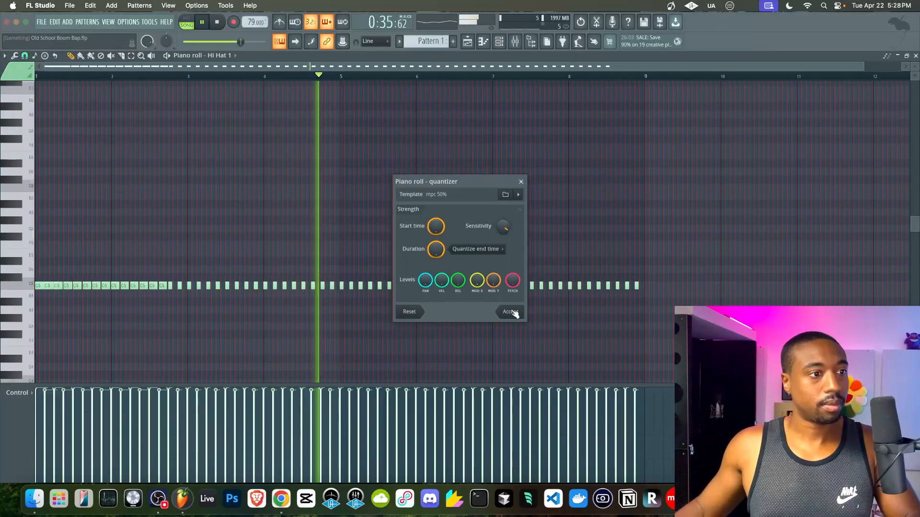
{"action": "left_click_drag", "start_coordinate": [442, 281], "coordinate": [441, 316]}
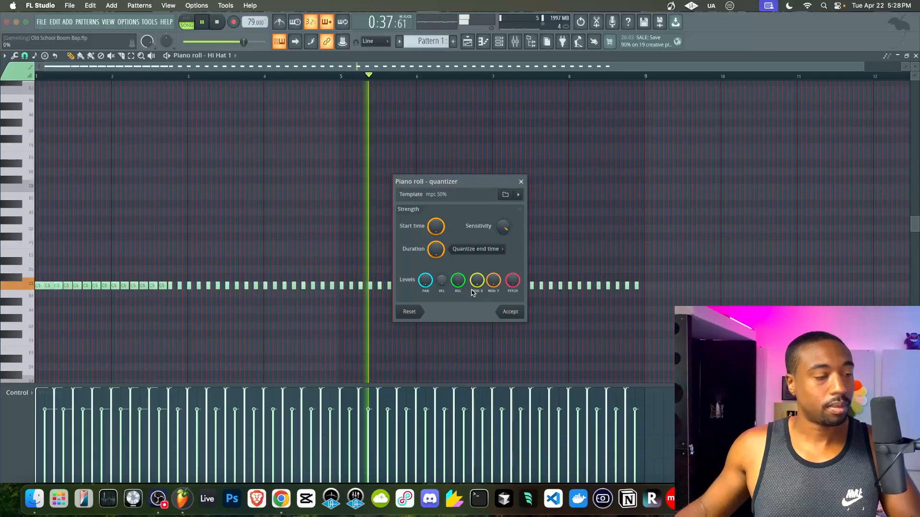
{"action": "left_click", "coordinate": [506, 311]}
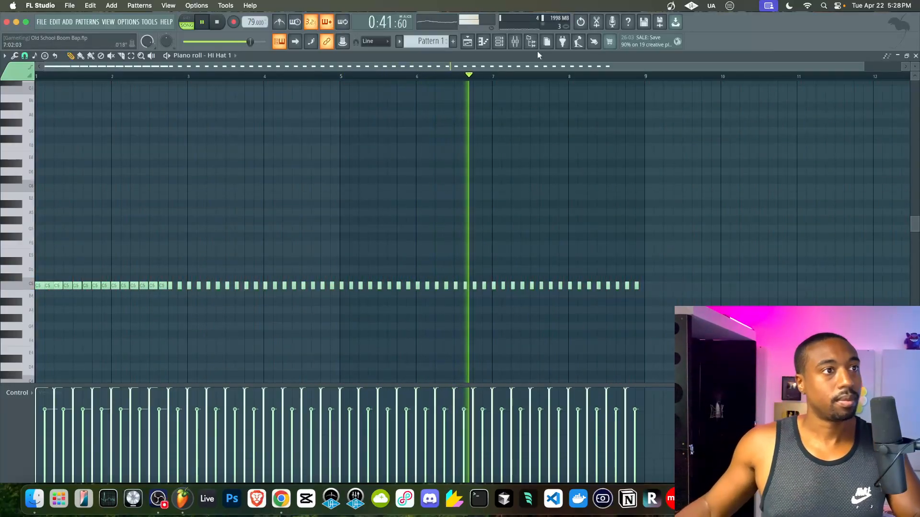
{"action": "left_click", "coordinate": [518, 43]}
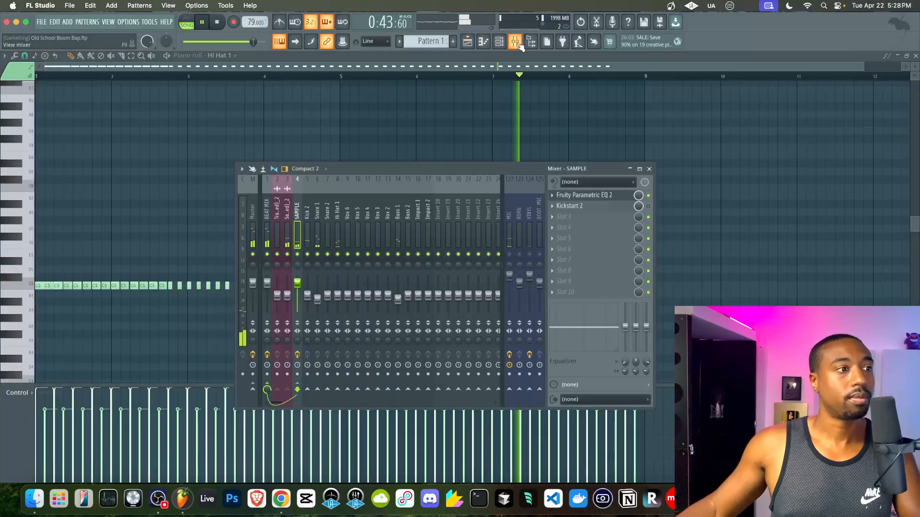
- Apply precomputed boost and EQ effects to Snare 1's sample, then return to the playlist
{"action": "left_click", "coordinate": [500, 44]}
{"action": "key", "text": "space"}
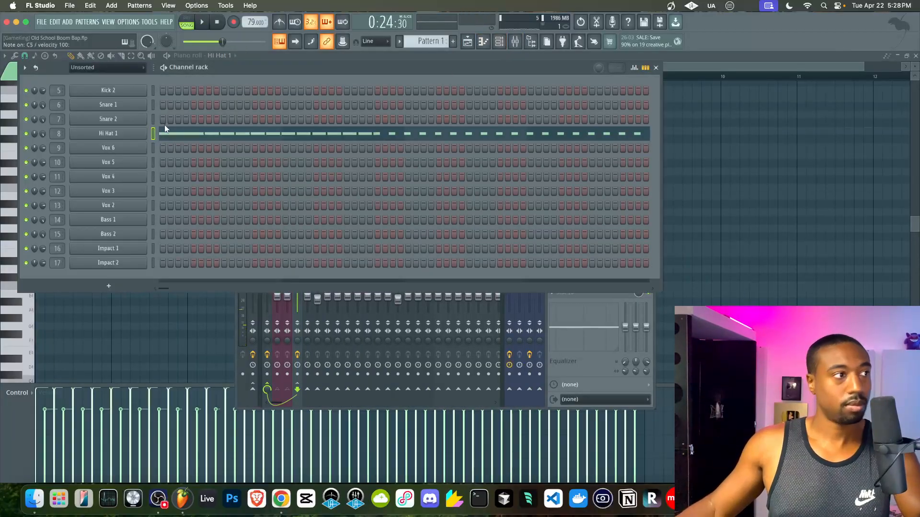
{"action": "left_click", "coordinate": [108, 133]}
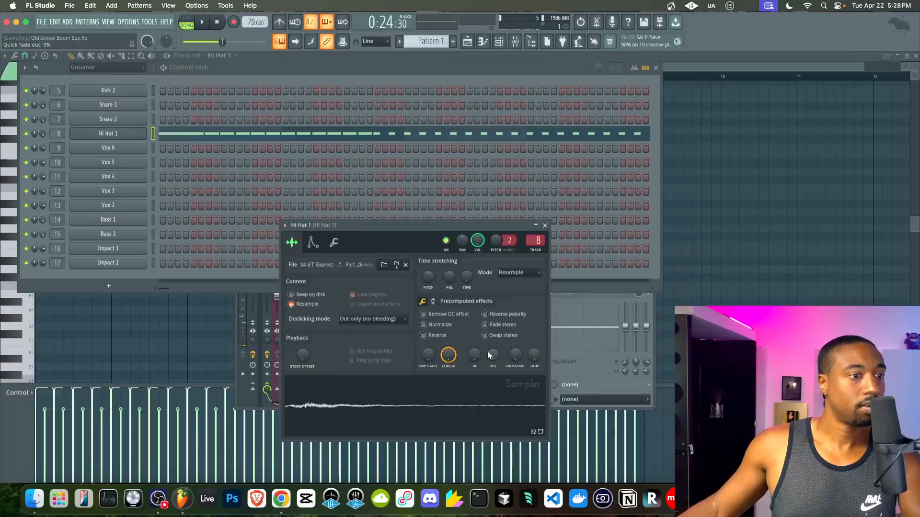
{"action": "left_click", "coordinate": [545, 225]}
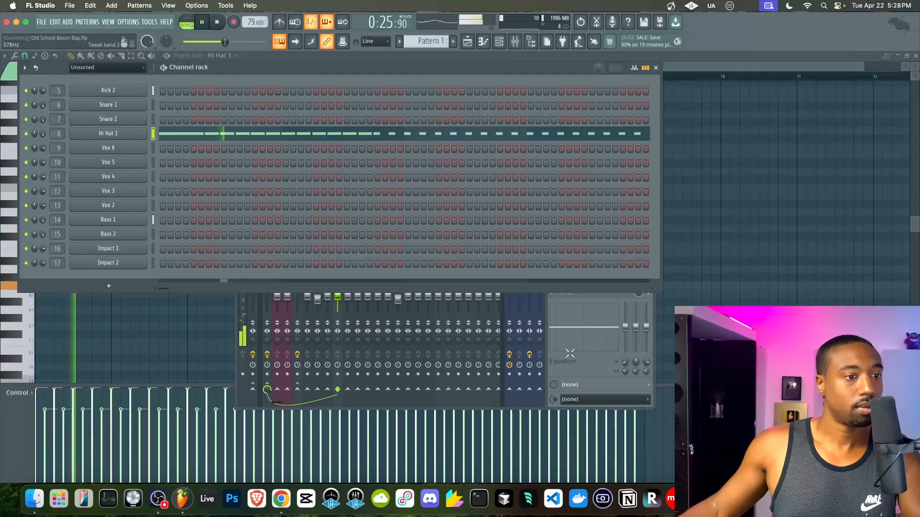
{"action": "left_click", "coordinate": [142, 105]}
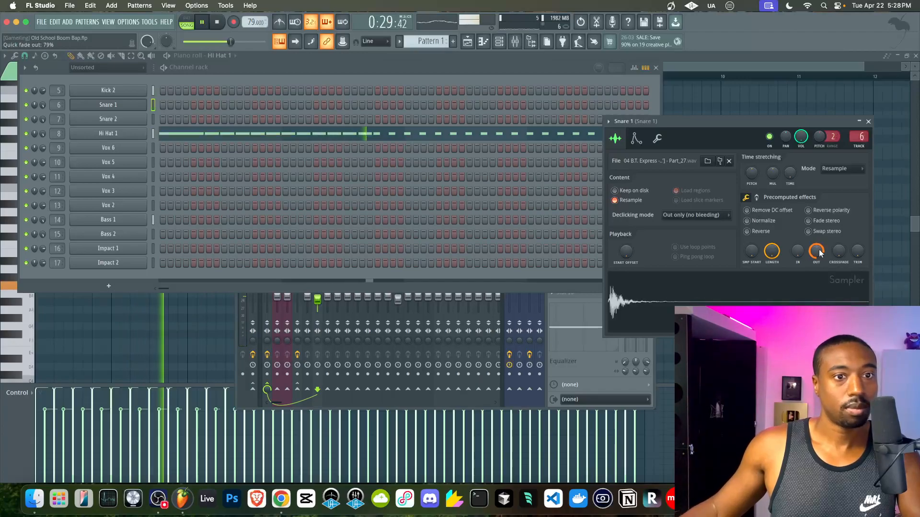
{"action": "left_click", "coordinate": [757, 197]}
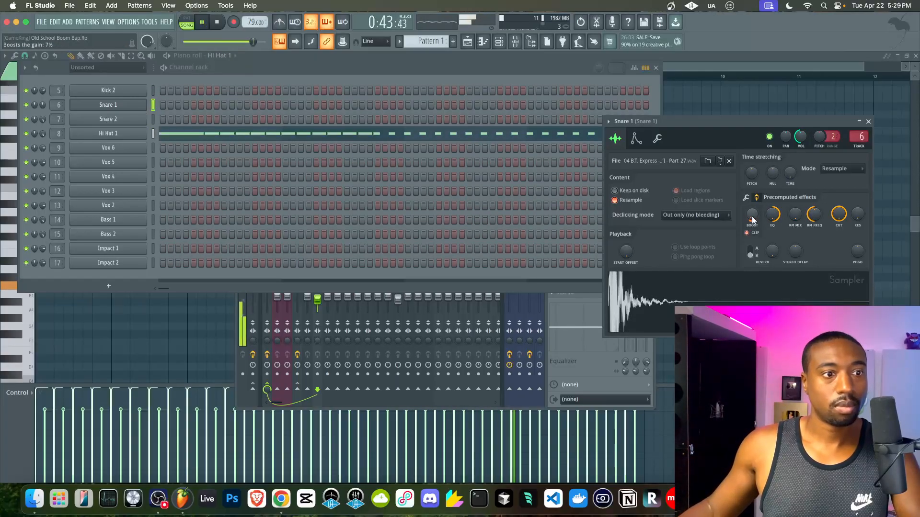
{"action": "left_click", "coordinate": [868, 122]}
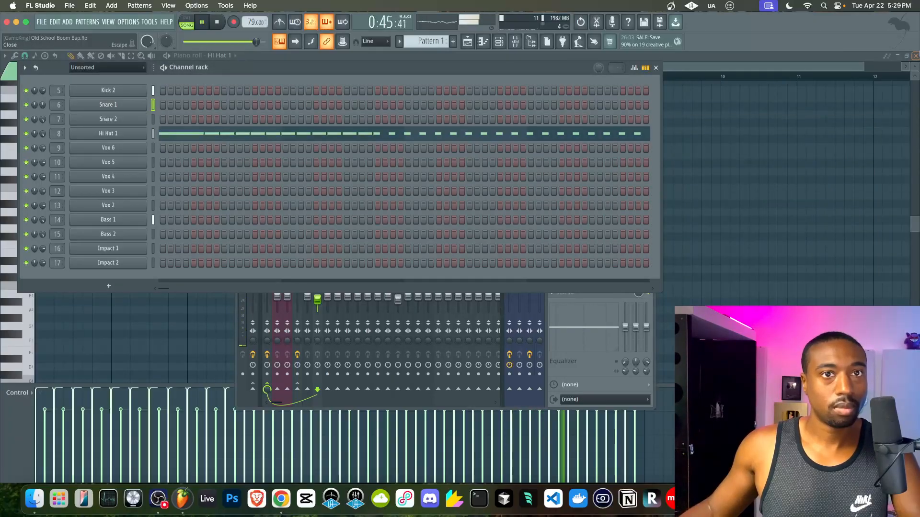
{"action": "left_click", "coordinate": [916, 57]}
- Shorten the end of the Track 6 EQ automation clip
{"action": "right_click", "coordinate": [839, 185]}
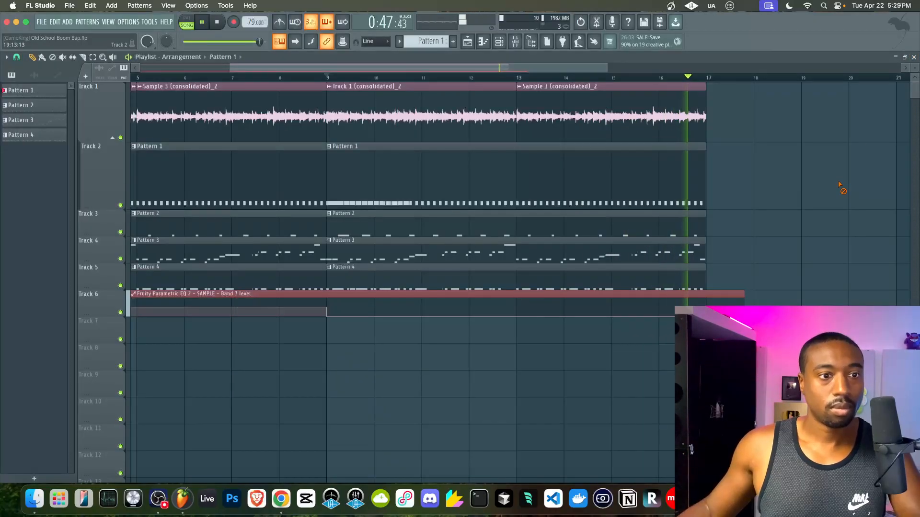
{"action": "left_click_drag", "start_coordinate": [744, 301], "coordinate": [714, 305]}
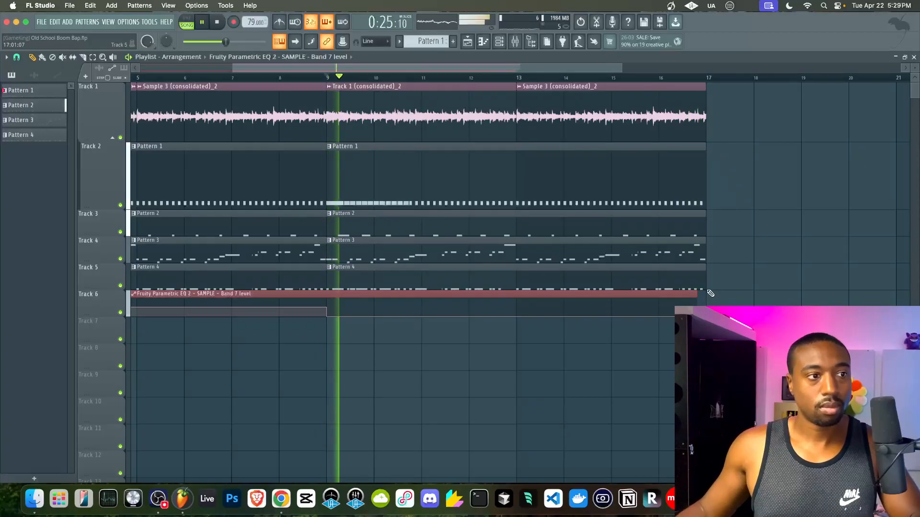
{"action": "key", "text": "super+z"}
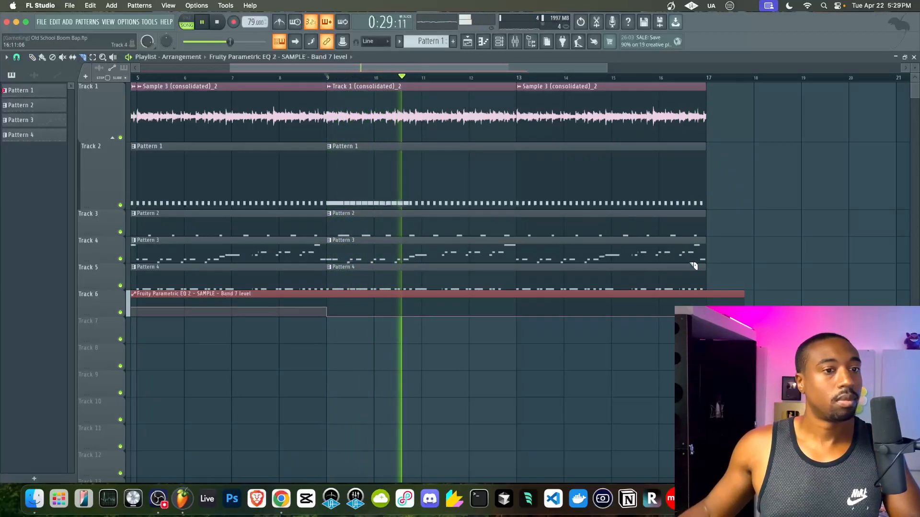
{"action": "left_click_drag", "start_coordinate": [744, 297], "coordinate": [706, 297]}
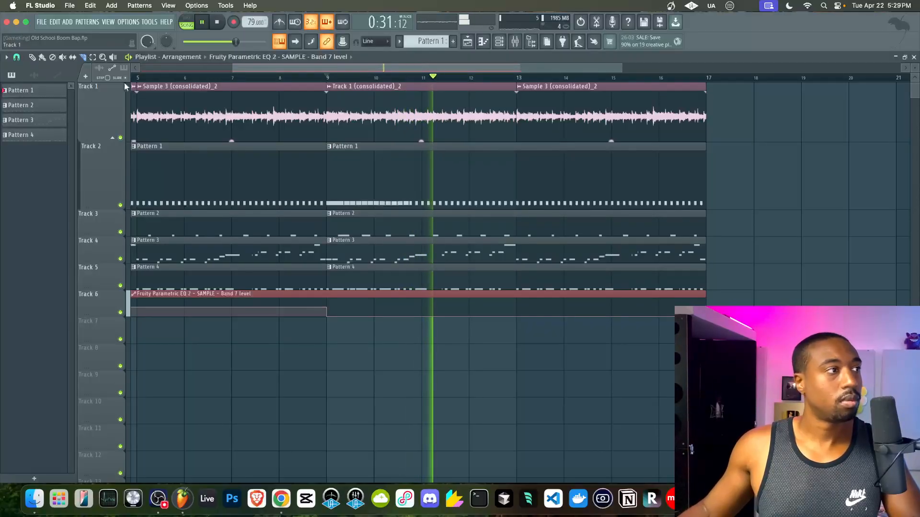
- Load the mpc60 70% groove template to quantize the Bass 1 notes
{"action": "double_click", "coordinate": [377, 246]}
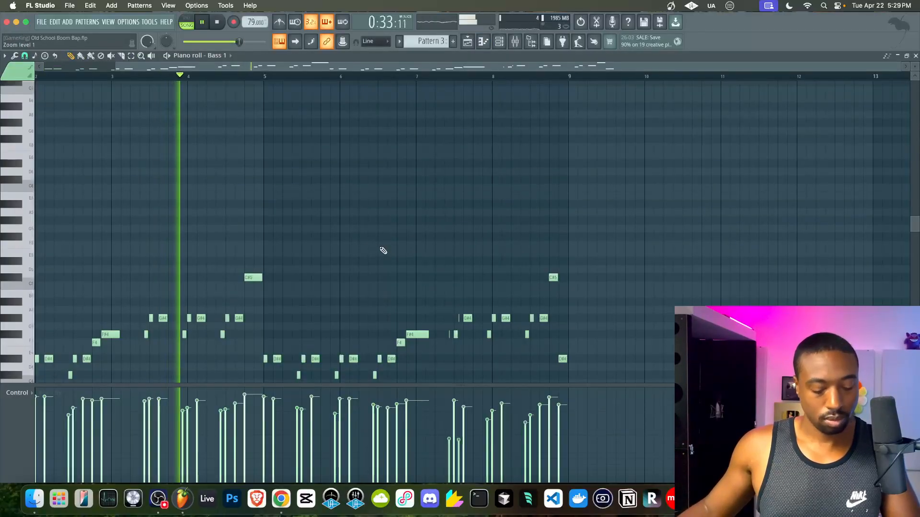
{"action": "key", "text": "alt+q"}
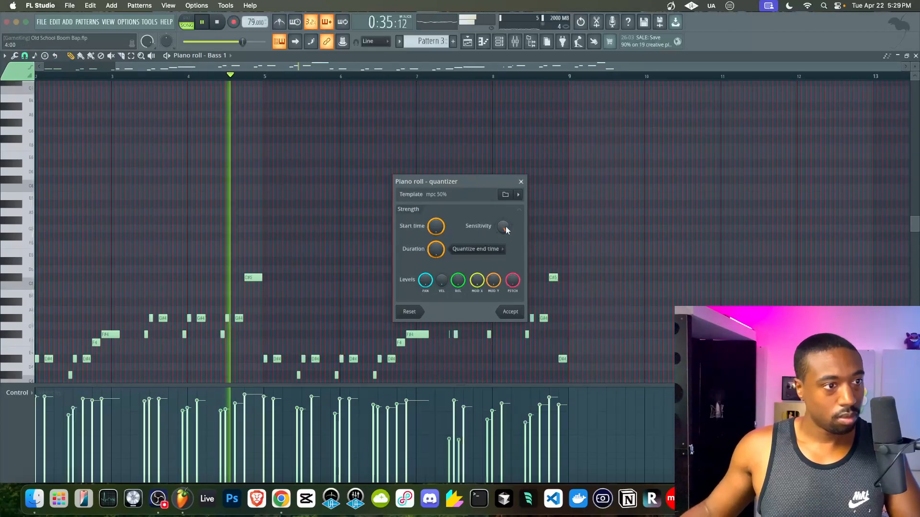
{"action": "left_click", "coordinate": [505, 194]}
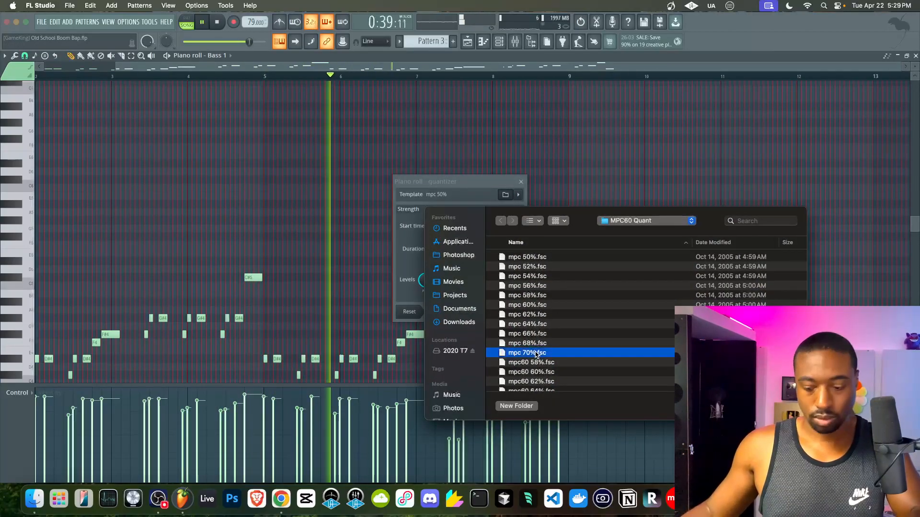
{"action": "double_click", "coordinate": [546, 353]}
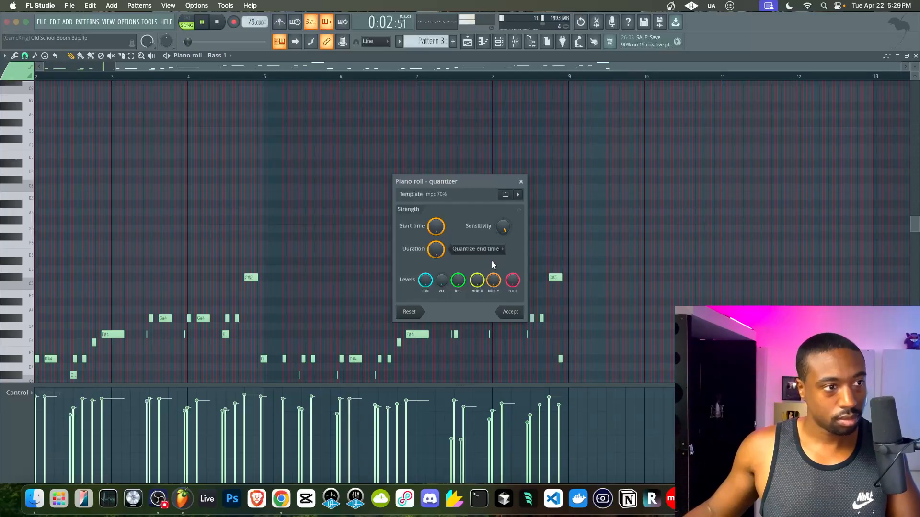
{"action": "left_click", "coordinate": [504, 197]}
{"action": "scroll", "coordinate": [544, 328], "scroll_direction": "down", "scroll_amount": 3}
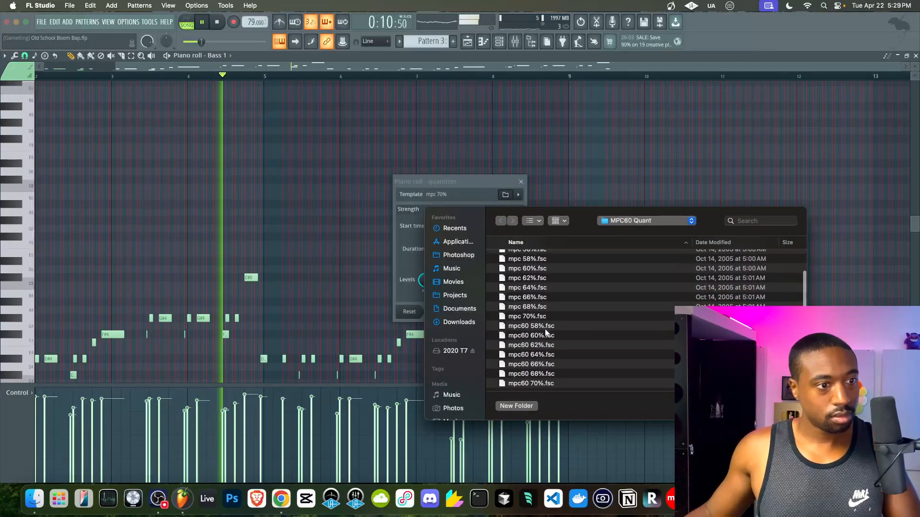
{"action": "left_click", "coordinate": [545, 329]}
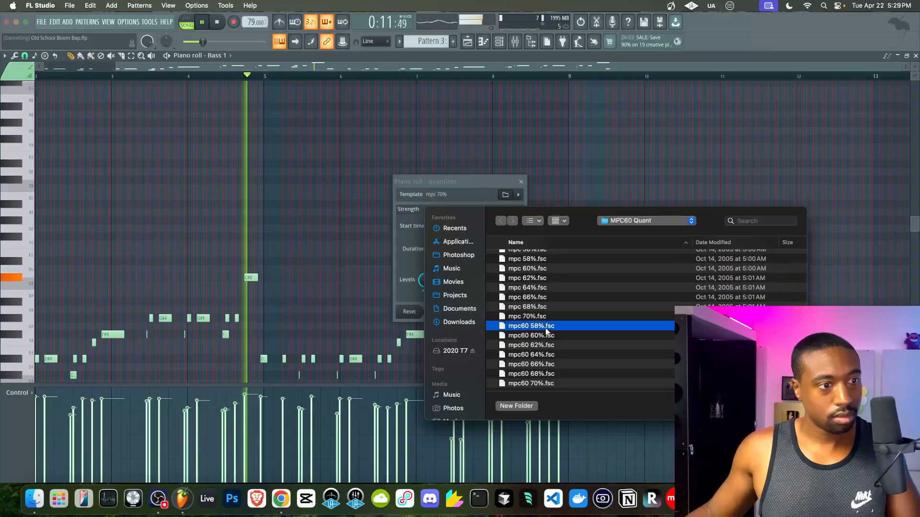
{"action": "left_click", "coordinate": [554, 381]}
{"action": "double_click", "coordinate": [551, 382]}
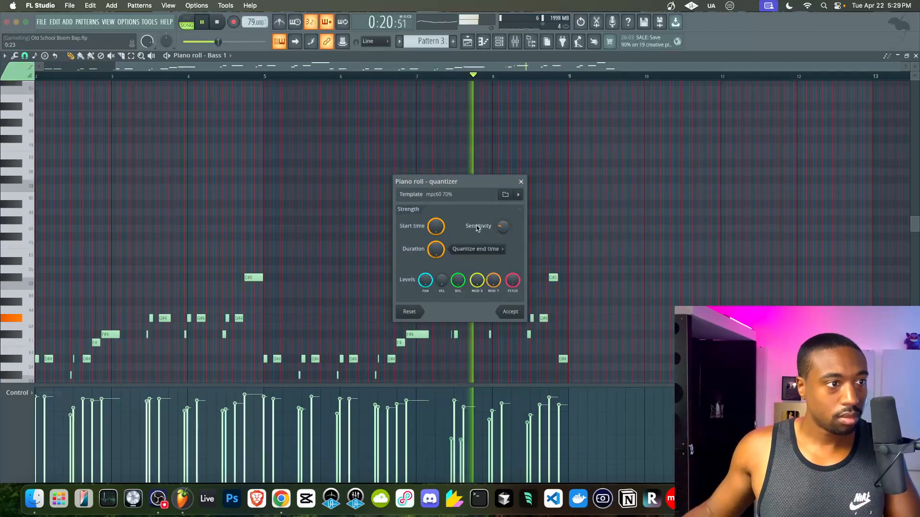
- Lower quantize sensitivity and start time to 34% and accept the bass quantize
{"action": "left_click_drag", "start_coordinate": [504, 225], "coordinate": [504, 230]}
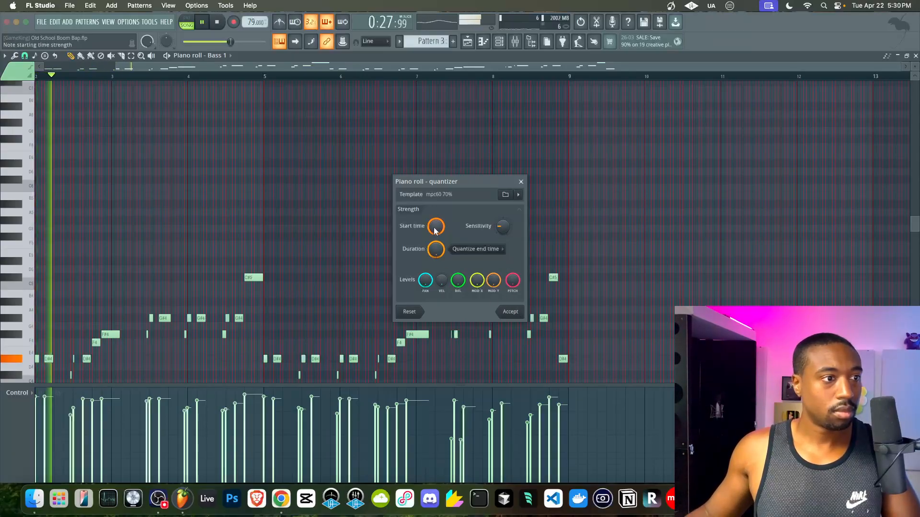
{"action": "left_click_drag", "start_coordinate": [435, 226], "coordinate": [436, 230]}
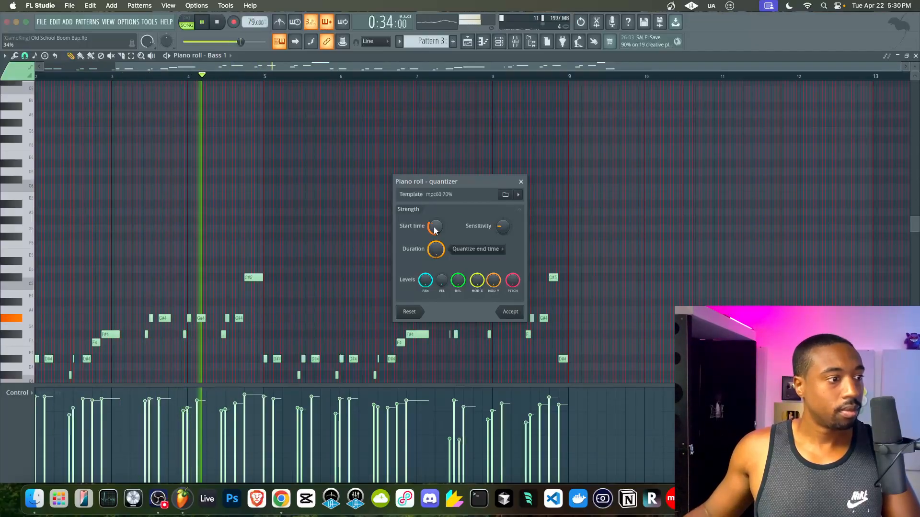
{"action": "left_click", "coordinate": [510, 311]}
{"action": "left_click", "coordinate": [520, 43]}
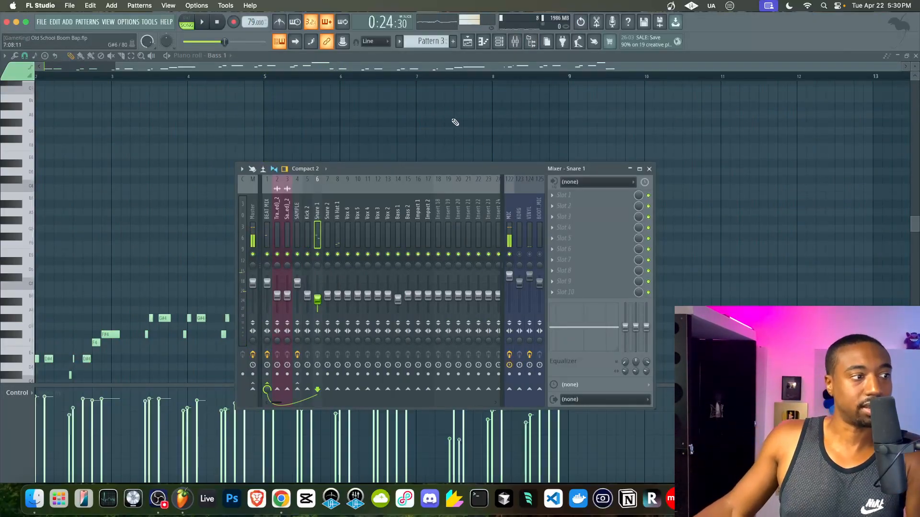
- Scroll around the playlist, briefly reopening and hiding the mixer
{"action": "key", "text": "F9"}
{"action": "scroll", "coordinate": [353, 149], "scroll_direction": "up", "scroll_amount": 3}
{"action": "scroll", "coordinate": [353, 149], "scroll_direction": "left", "scroll_amount": 7}
{"action": "scroll", "coordinate": [353, 149], "scroll_direction": "down", "scroll_amount": 1}
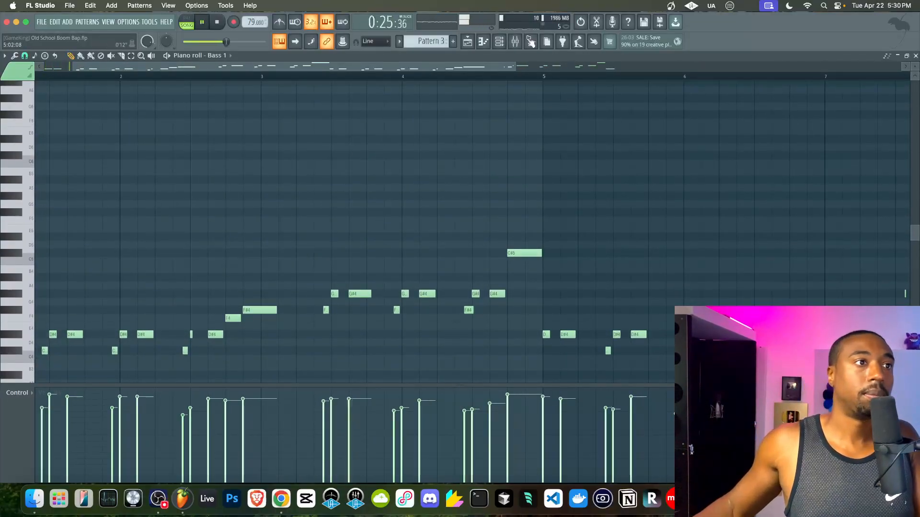
{"action": "key", "text": "F9"}
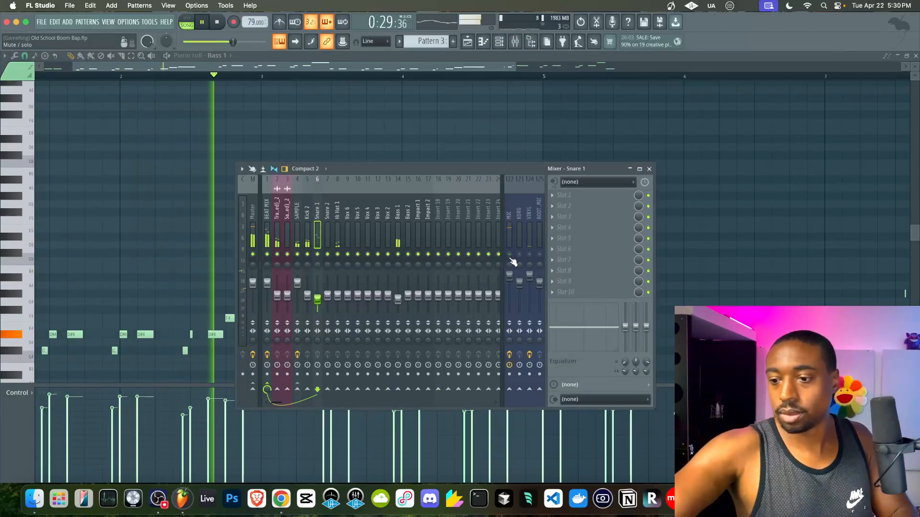
{"action": "key", "text": "F9"}
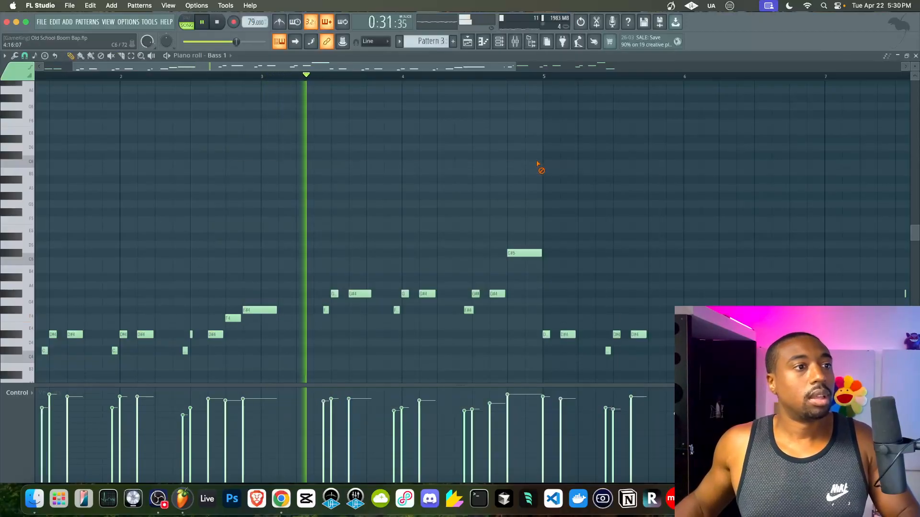
- Inspect Kick 2's envelope and sample settings, then switch to Pattern 1
{"action": "left_click", "coordinate": [498, 44]}
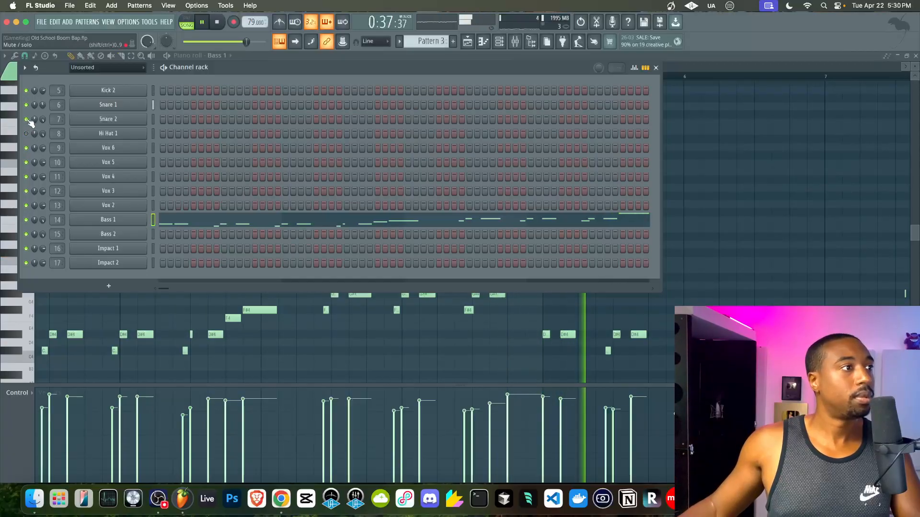
{"action": "left_click", "coordinate": [107, 91]}
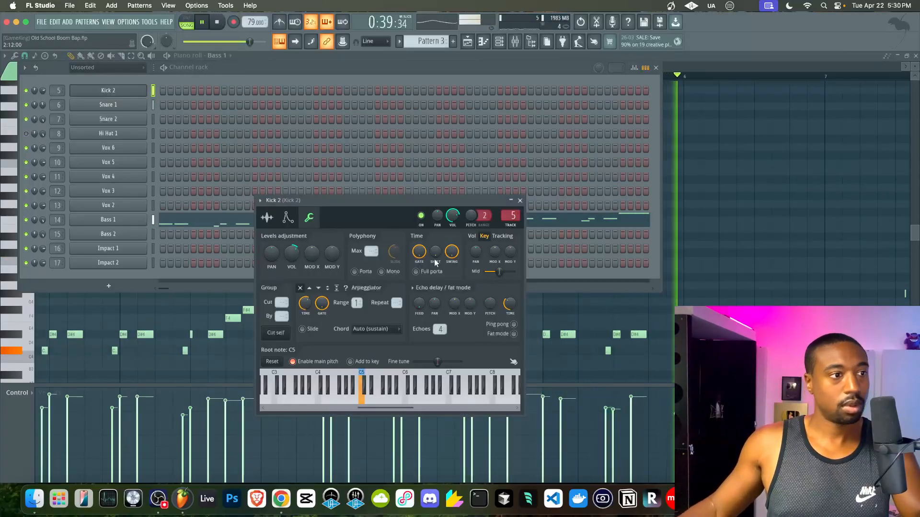
{"action": "left_click", "coordinate": [287, 218]}
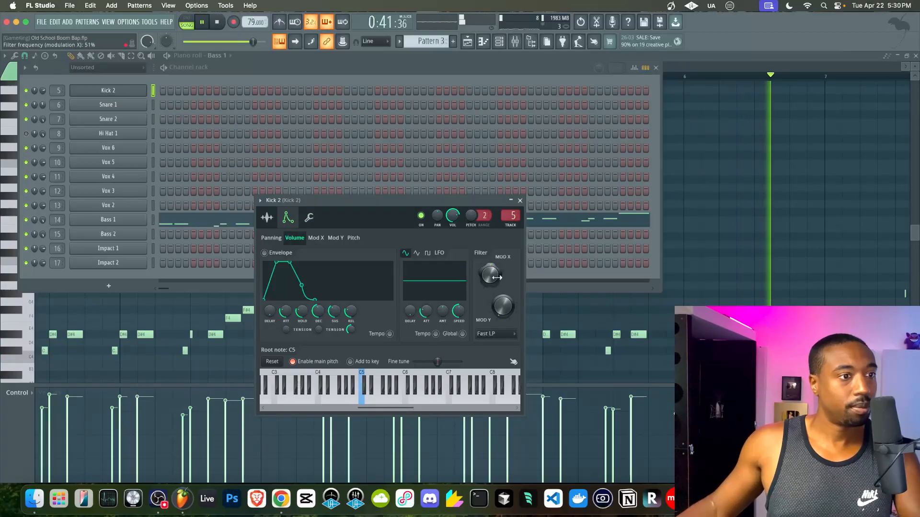
{"action": "left_click", "coordinate": [267, 217]}
{"action": "left_click", "coordinate": [293, 218]}
{"action": "left_click", "coordinate": [267, 218]}
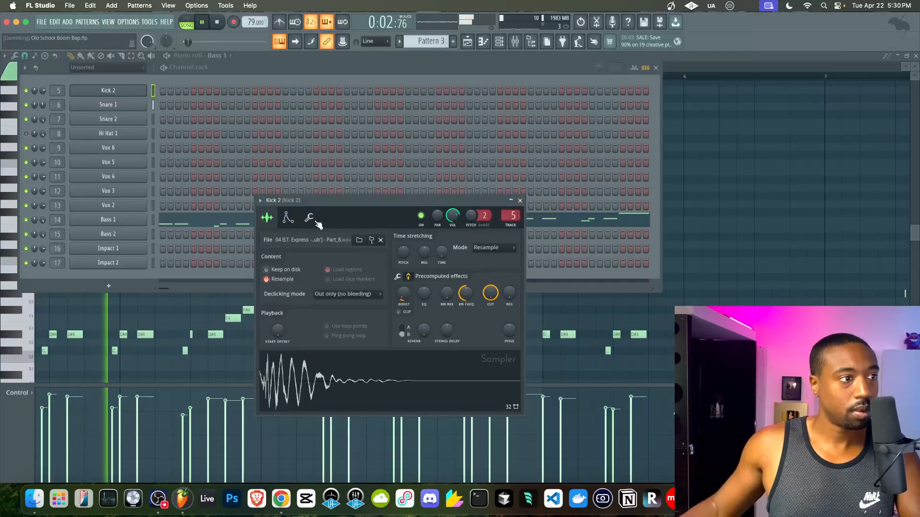
{"action": "left_click", "coordinate": [287, 218]}
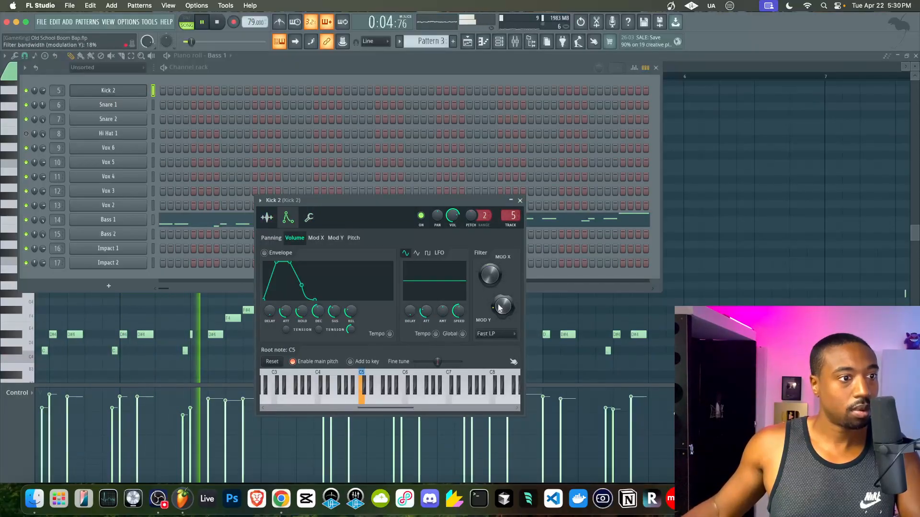
{"action": "left_click", "coordinate": [520, 201]}
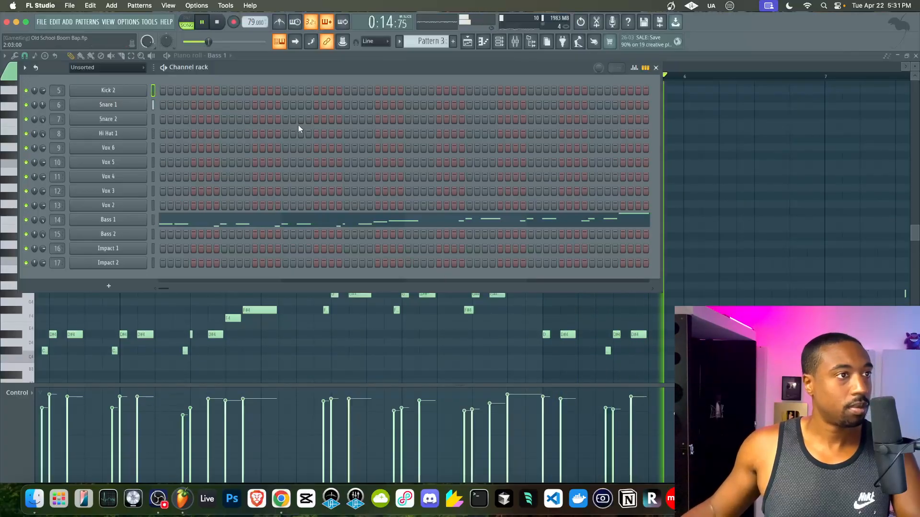
{"action": "key", "text": "minus"}
{"action": "key", "text": "minus"}
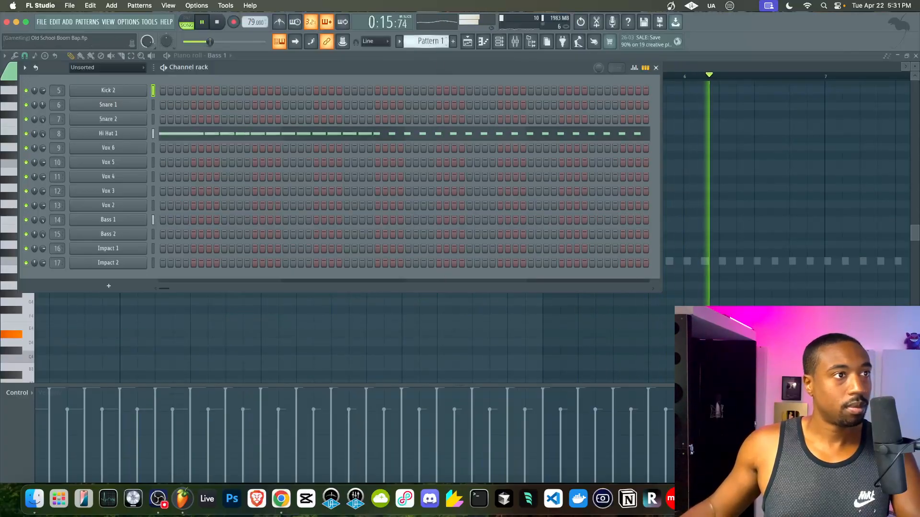
- Quantize the Hi Hat 1 notes with start time at 100% and sensitivity at 0
{"action": "left_click", "coordinate": [335, 133]}
{"action": "scroll", "coordinate": [294, 199], "scroll_direction": "down", "scroll_amount": 6}
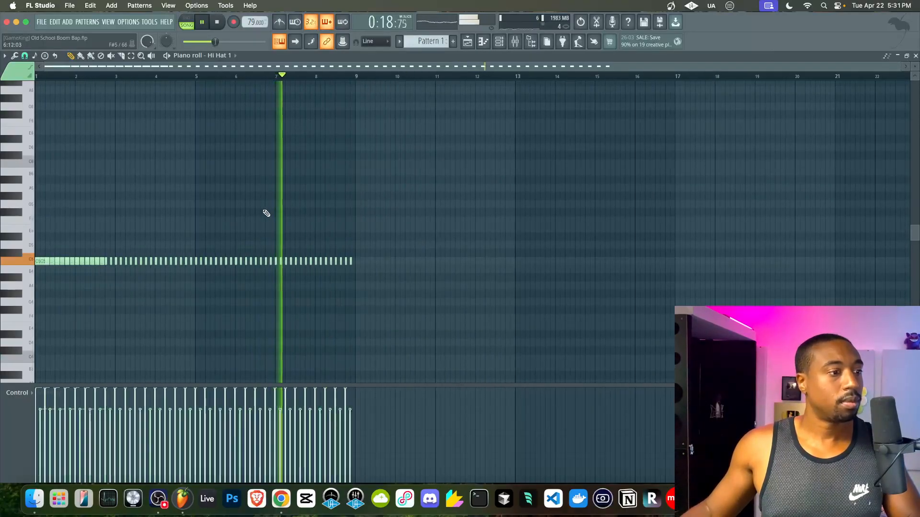
{"action": "key", "text": "F6"}
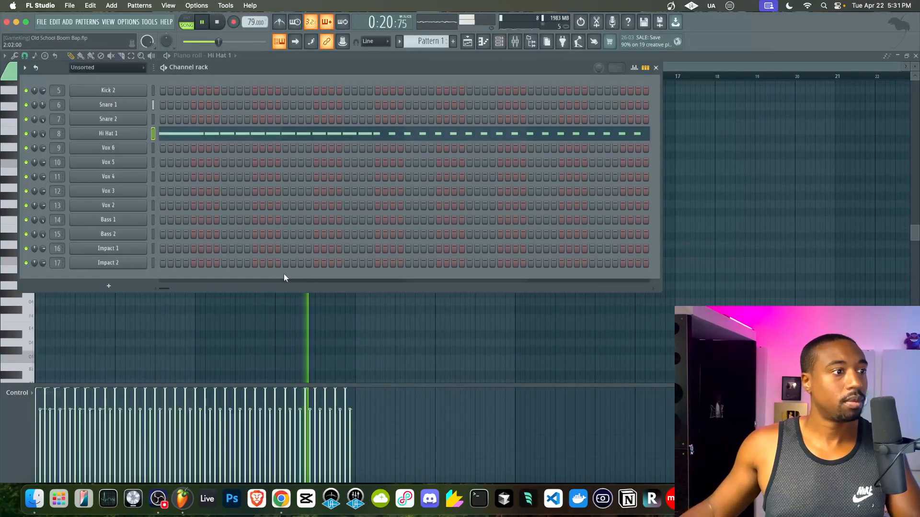
{"action": "key", "text": "F6"}
{"action": "key", "text": "alt+q"}
{"action": "left_click_drag", "start_coordinate": [437, 231], "coordinate": [437, 211]}
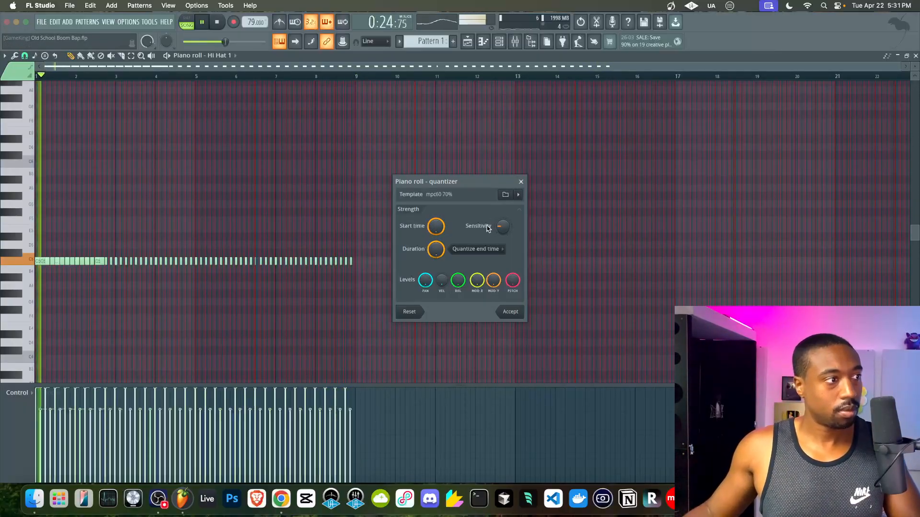
{"action": "left_click_drag", "start_coordinate": [503, 227], "coordinate": [507, 231]}
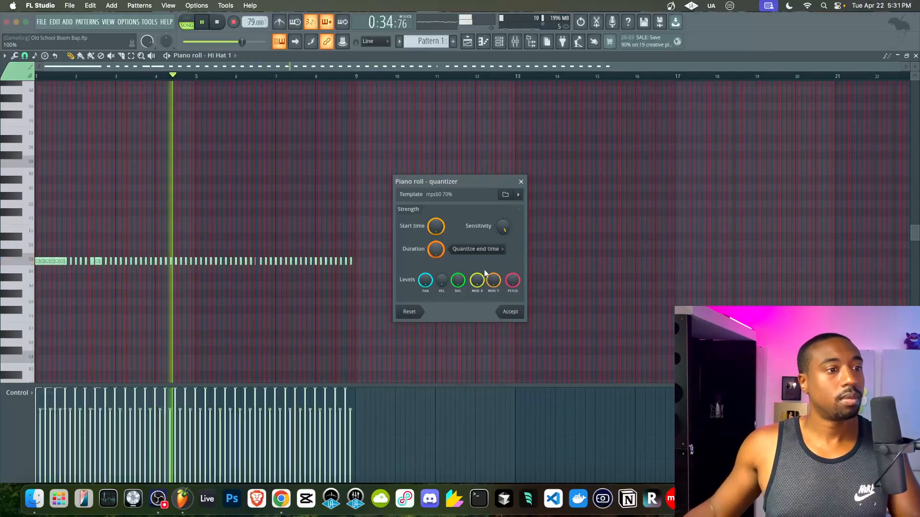
{"action": "left_click", "coordinate": [510, 312]}
- Select all hi-hat notes, shift them slightly earlier, then undo that move
{"action": "left_click_drag", "start_coordinate": [425, 201], "coordinate": [45, 285]}
{"action": "scroll", "coordinate": [45, 285], "scroll_direction": "up", "scroll_amount": 8}
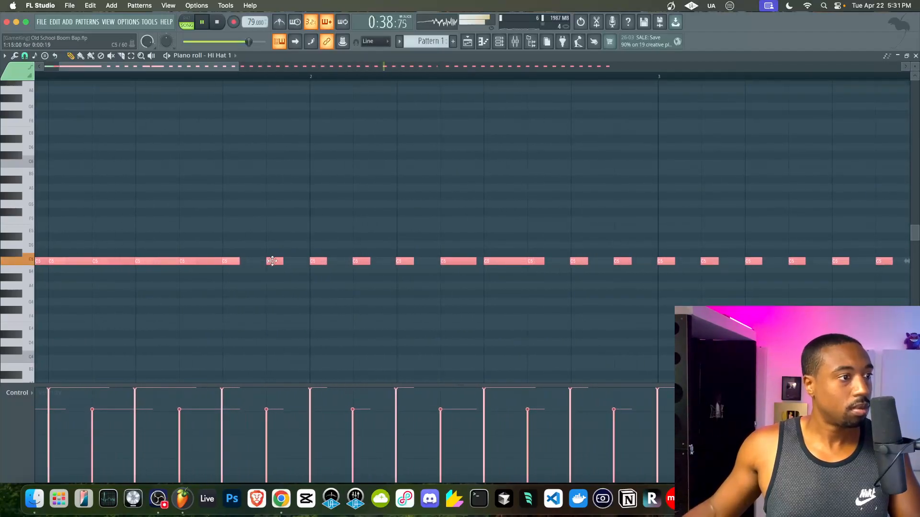
{"action": "scroll", "coordinate": [272, 261], "scroll_direction": "left", "scroll_amount": 2}
{"action": "scroll", "coordinate": [275, 263], "scroll_direction": "up", "scroll_amount": 1}
{"action": "left_click_drag", "start_coordinate": [345, 287], "coordinate": [343, 287]}
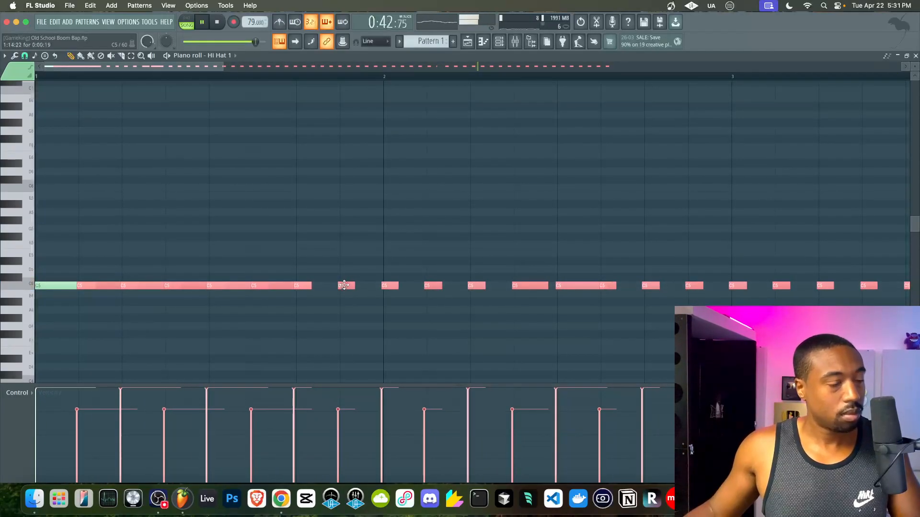
{"action": "scroll", "coordinate": [368, 245], "scroll_direction": "down", "scroll_amount": 3}
{"action": "scroll", "coordinate": [391, 132], "scroll_direction": "down", "scroll_amount": 6}
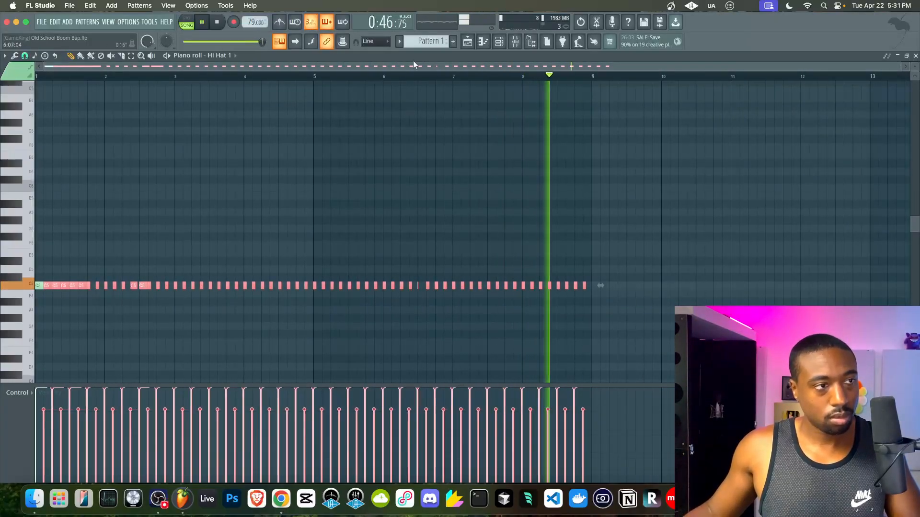
{"action": "key", "text": "super+z"}
- Switch to the playlist and select all the audio clips on Track 1
{"action": "left_click", "coordinate": [468, 46]}
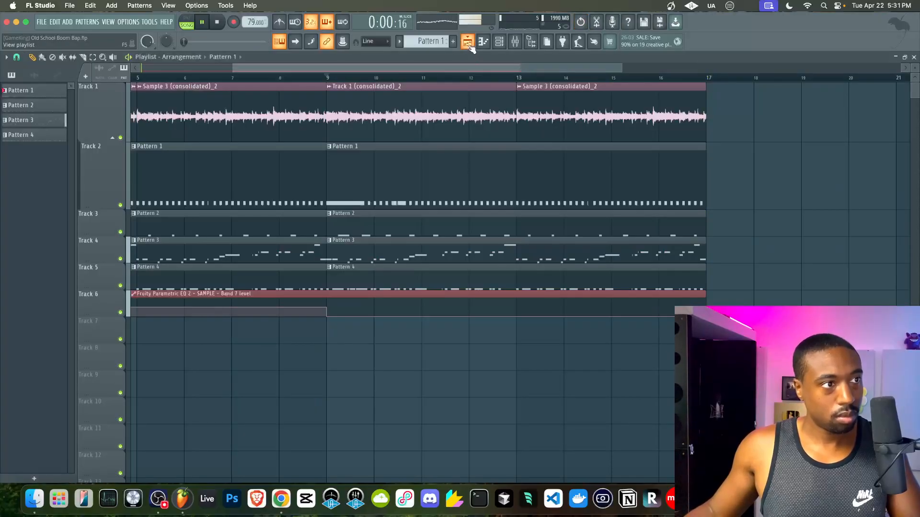
{"action": "scroll", "coordinate": [275, 130], "scroll_direction": "left", "scroll_amount": 5}
{"action": "scroll", "coordinate": [191, 126], "scroll_direction": "down", "scroll_amount": 3}
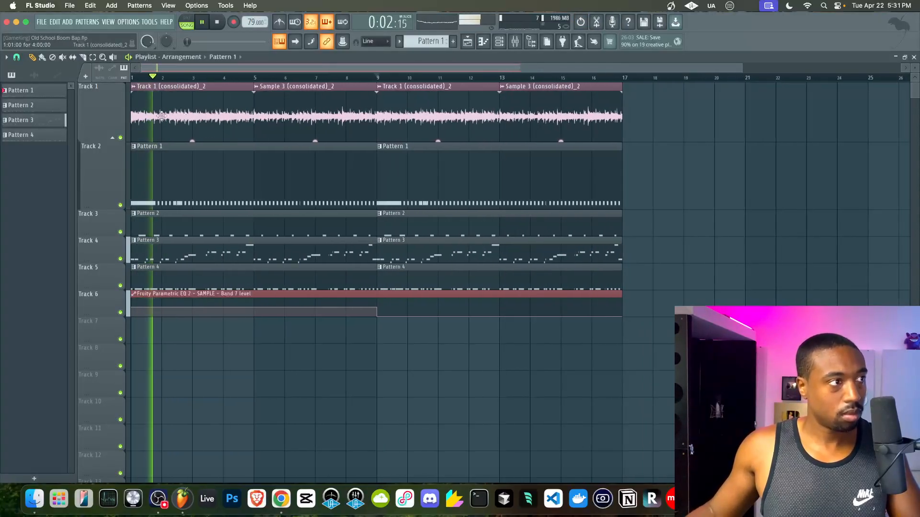
{"action": "left_click_drag", "start_coordinate": [148, 125], "coordinate": [422, 123]}
{"action": "left_click_drag", "start_coordinate": [573, 122], "coordinate": [199, 123]}
- Zoom around the Track 1 clips, deselect them, and bring up the mixer
{"action": "scroll", "coordinate": [199, 123], "scroll_direction": "up", "scroll_amount": 4}
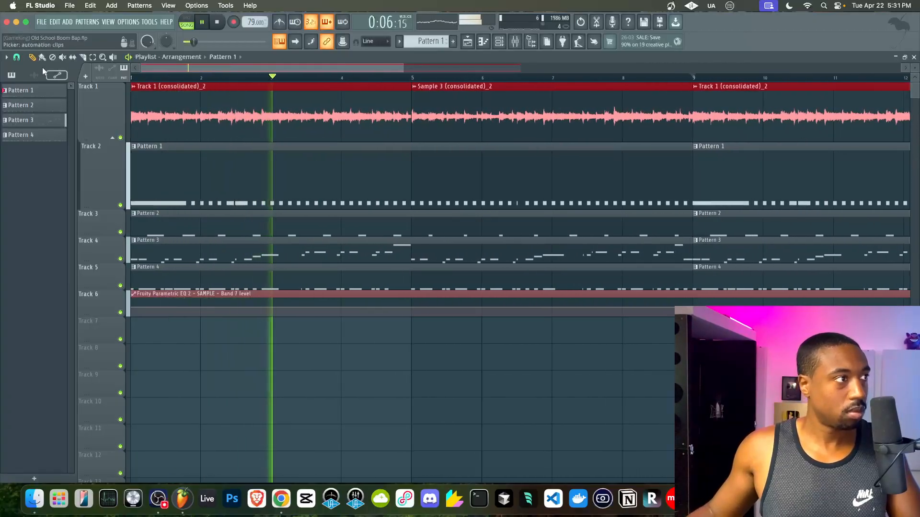
{"action": "scroll", "coordinate": [259, 101], "scroll_direction": "up", "scroll_amount": 6}
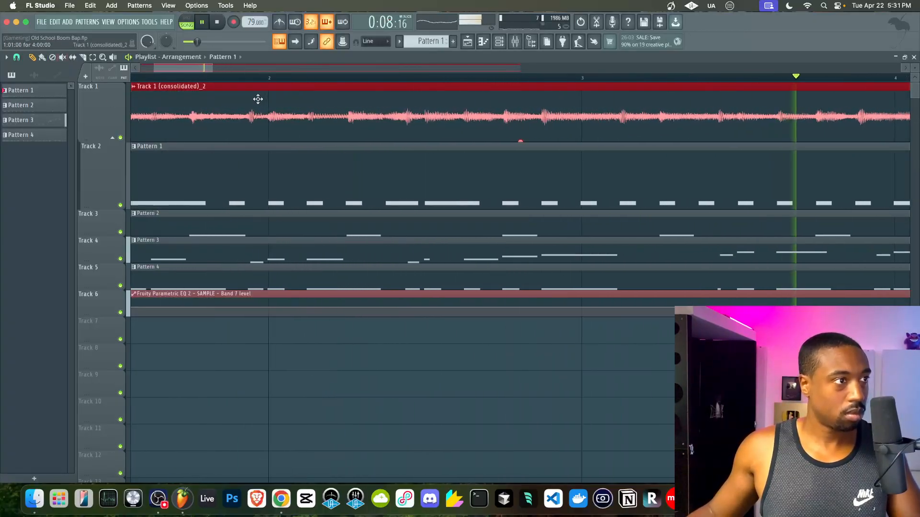
{"action": "scroll", "coordinate": [270, 107], "scroll_direction": "down", "scroll_amount": 6}
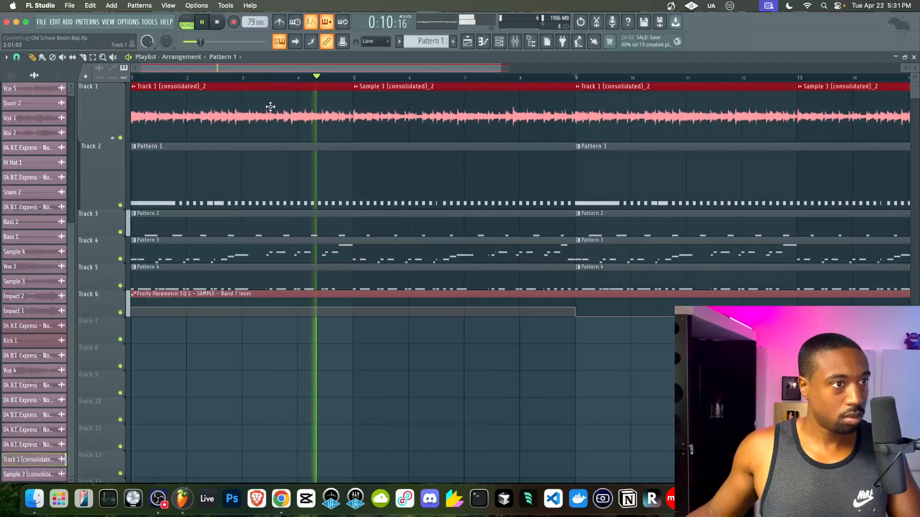
{"action": "scroll", "coordinate": [269, 107], "scroll_direction": "up", "scroll_amount": 7}
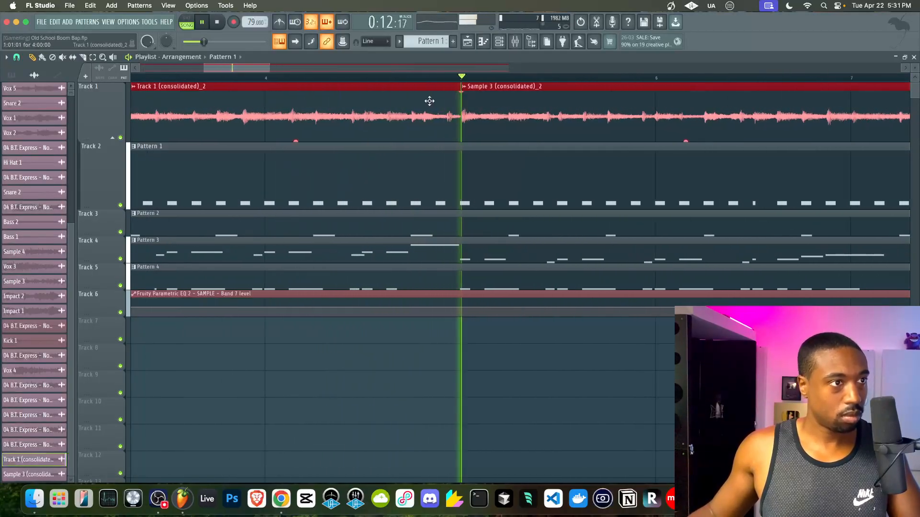
{"action": "scroll", "coordinate": [561, 111], "scroll_direction": "up", "scroll_amount": 3}
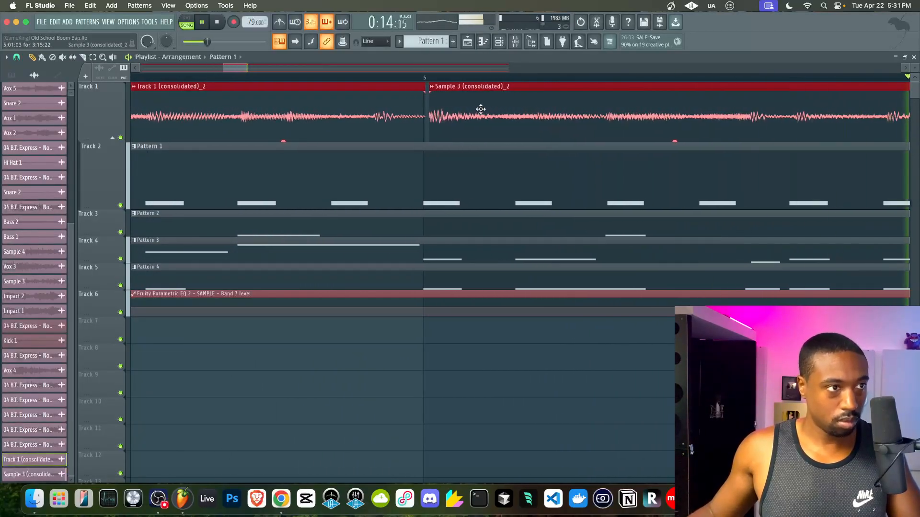
{"action": "scroll", "coordinate": [535, 109], "scroll_direction": "down", "scroll_amount": 8}
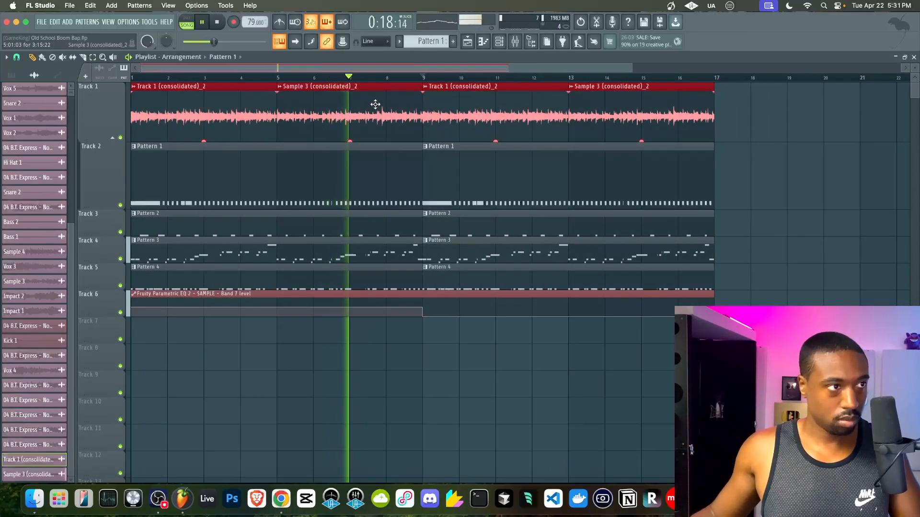
{"action": "left_click", "coordinate": [741, 181], "text": "super"}
{"action": "left_click", "coordinate": [516, 42]}
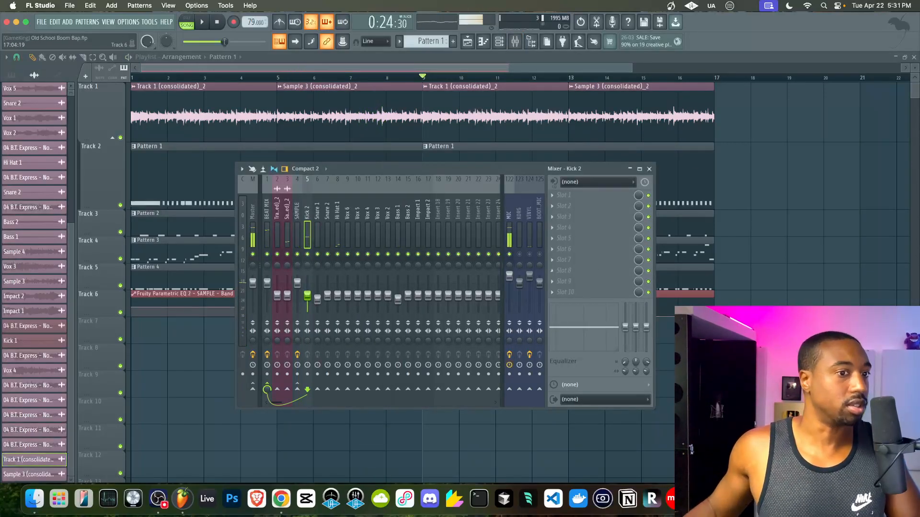
- Close the mixer, open the channel rack and scroll the pattern selector to Pattern 7
{"action": "key", "text": "F9"}
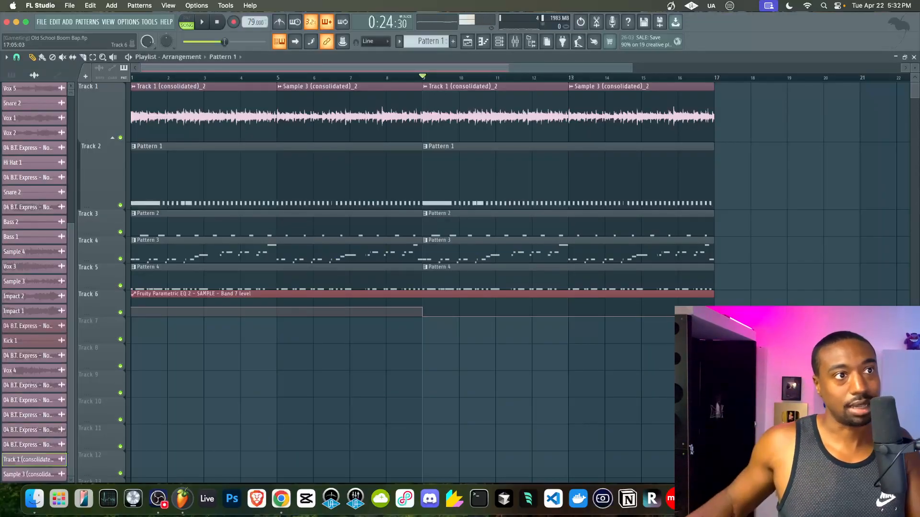
{"action": "left_click", "coordinate": [516, 42]}
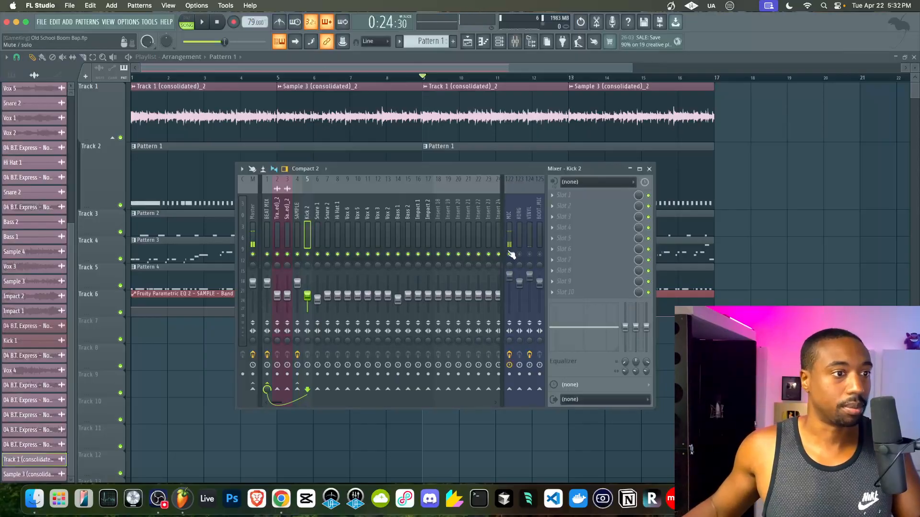
{"action": "key", "text": "F9"}
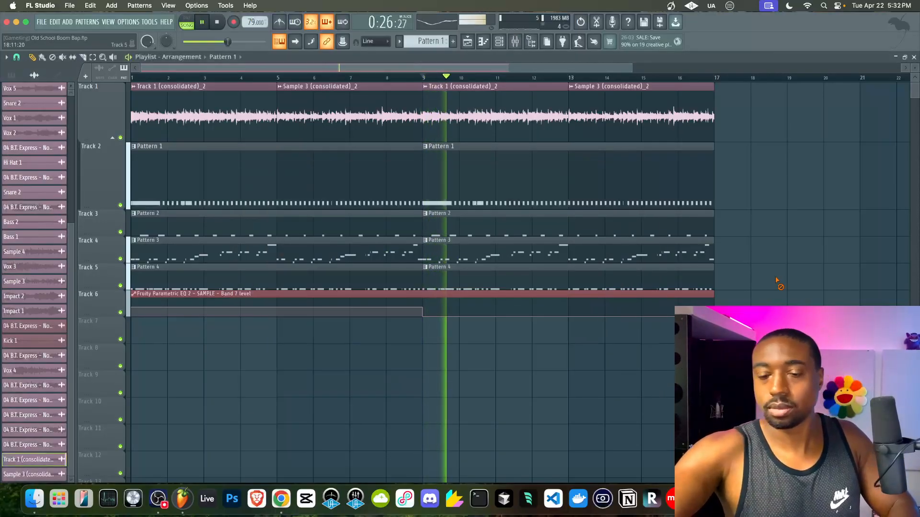
{"action": "left_click", "coordinate": [499, 41]}
{"action": "left_click_drag", "start_coordinate": [413, 41], "coordinate": [413, 27]}
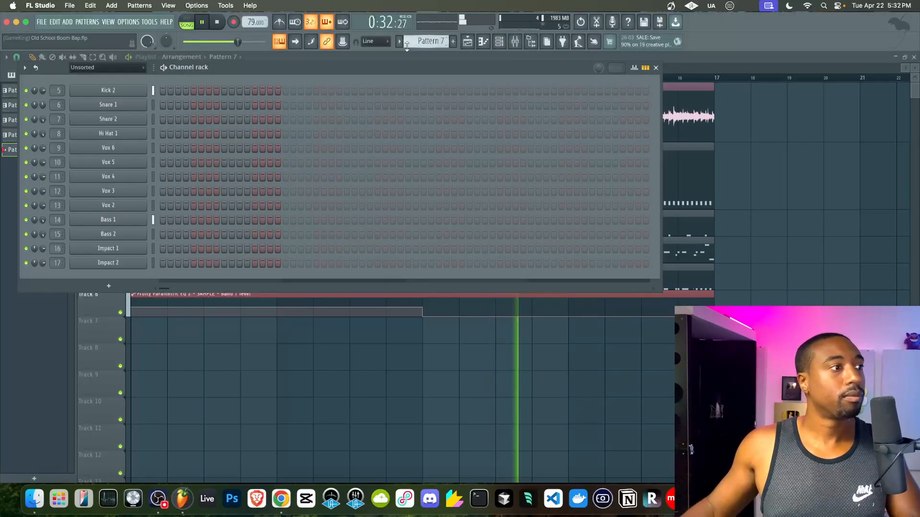
- Check Bass 1's sampler settings, then reopen the channel rack and change the active pattern
{"action": "left_click", "coordinate": [139, 219]}
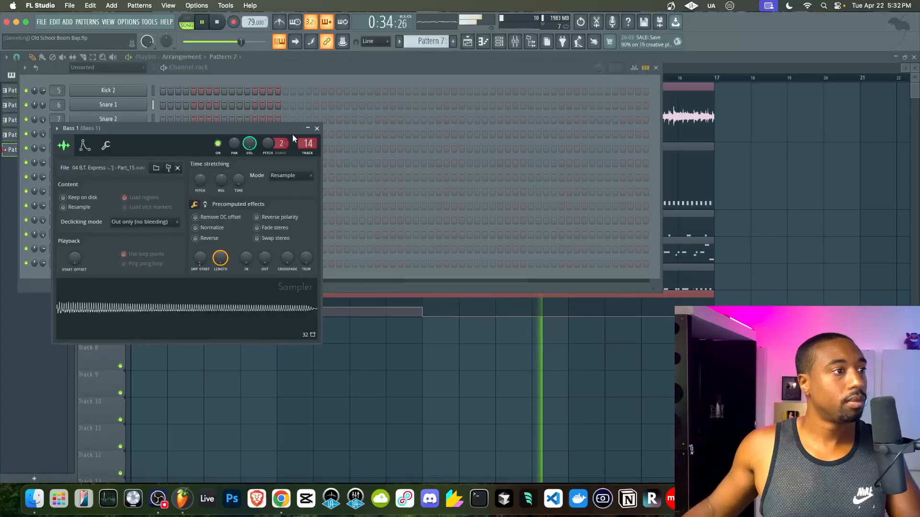
{"action": "left_click", "coordinate": [318, 128]}
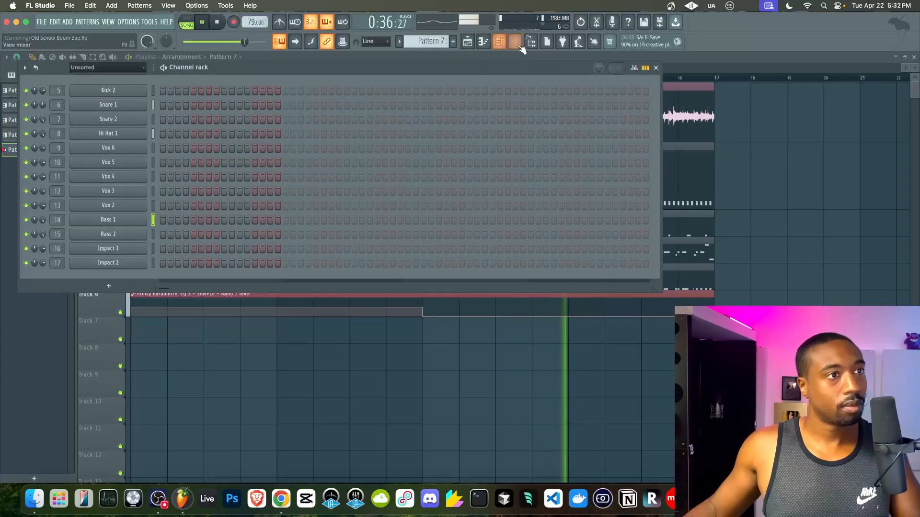
{"action": "key", "text": "F6"}
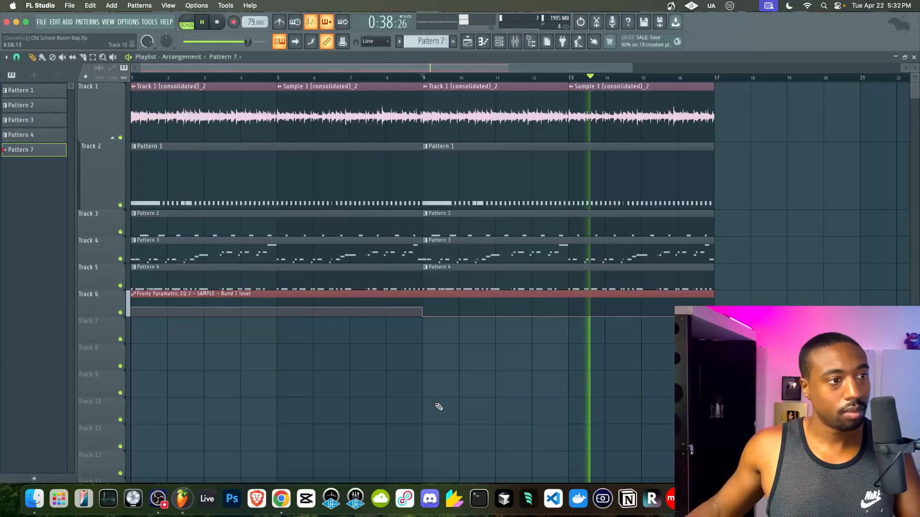
{"action": "left_click", "coordinate": [509, 42]}
{"action": "left_click_drag", "start_coordinate": [435, 41], "coordinate": [435, 48]}
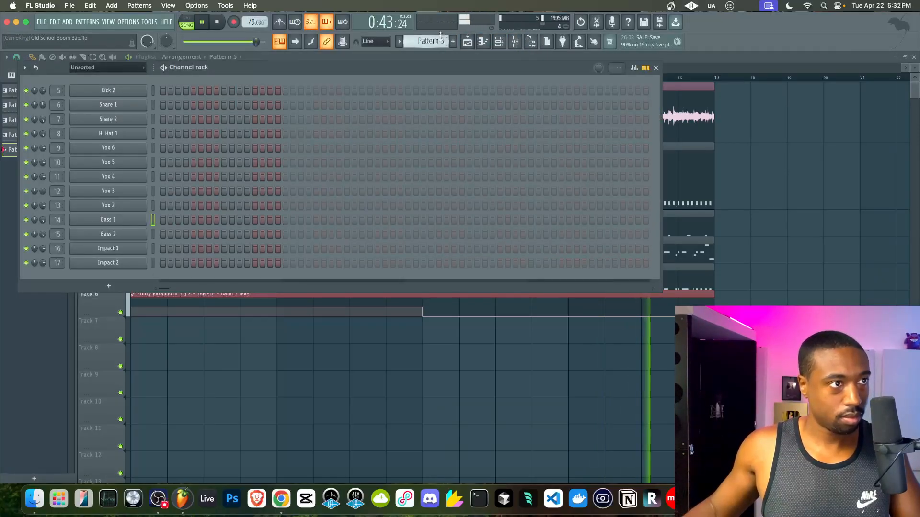
- Switch to empty Pattern 5 and record a Vox 2 chop take onto Track 7
{"action": "left_click", "coordinate": [151, 248]}
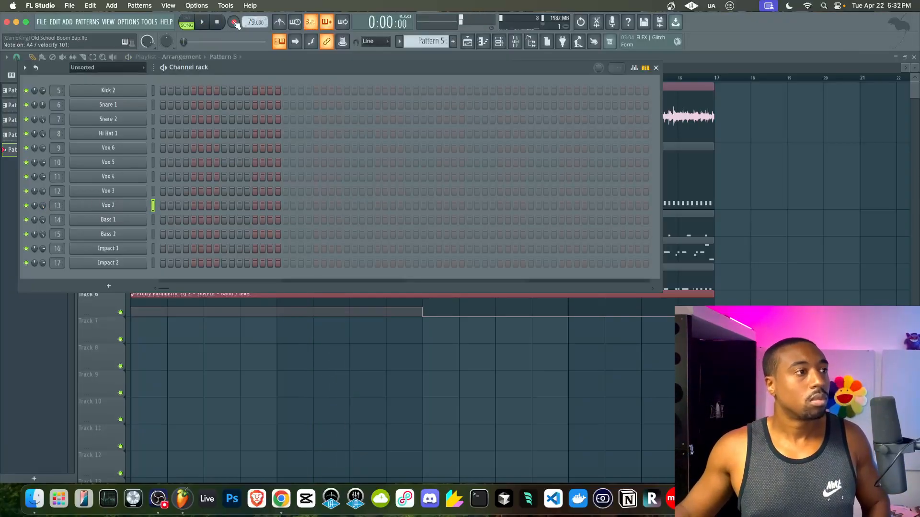
{"action": "right_click", "coordinate": [228, 379]}
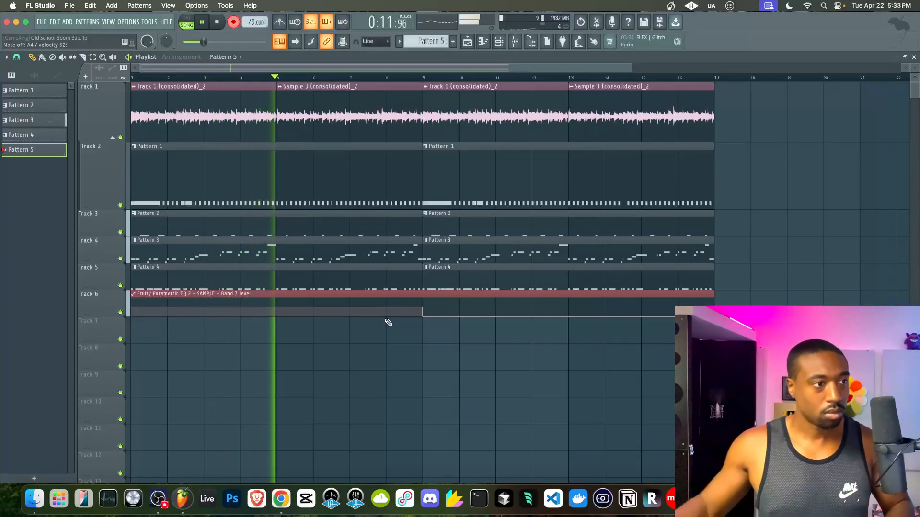
{"action": "left_click", "coordinate": [234, 23]}
{"action": "key", "text": "space"}
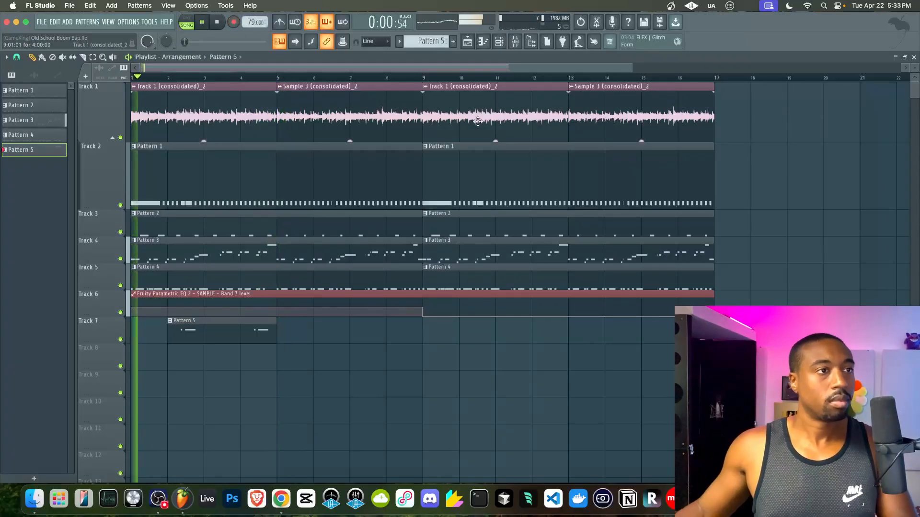
{"action": "left_click", "coordinate": [499, 42]}
- Review Vox 2's sample and effect settings, then create the new empty Pattern 6
{"action": "left_click", "coordinate": [124, 207]}
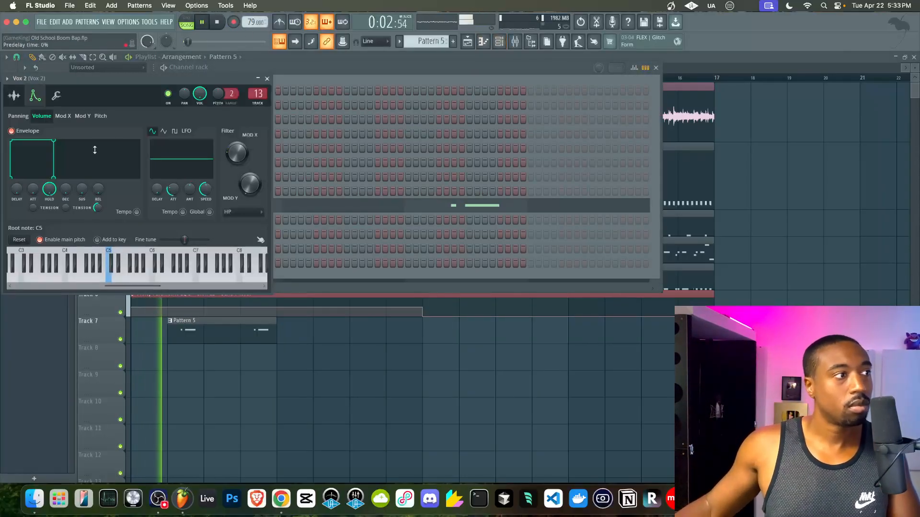
{"action": "left_click", "coordinate": [15, 96]}
{"action": "left_click", "coordinate": [156, 154]}
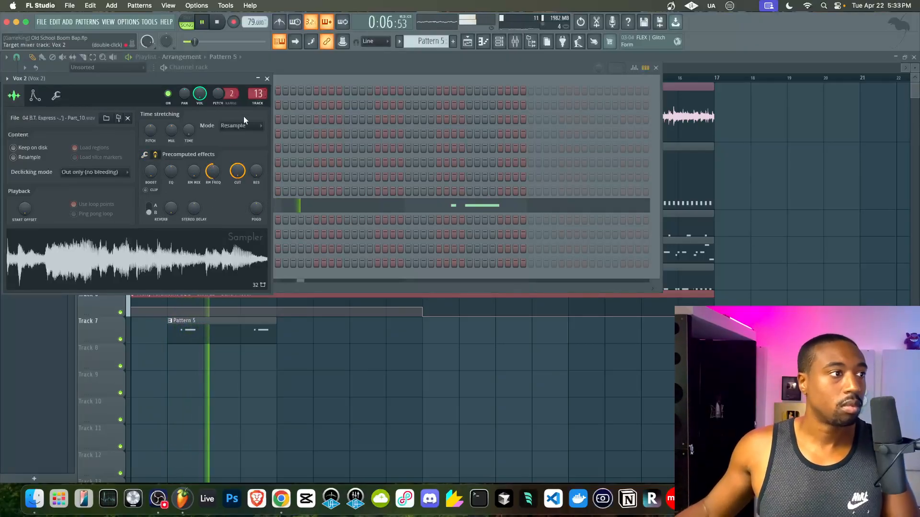
{"action": "left_click", "coordinate": [297, 338]}
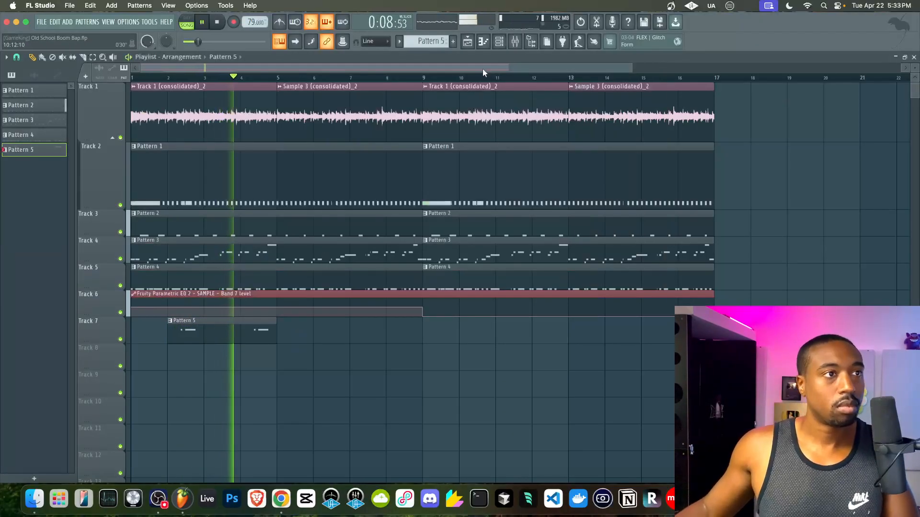
{"action": "key", "text": "F6"}
{"action": "key", "text": "F4"}
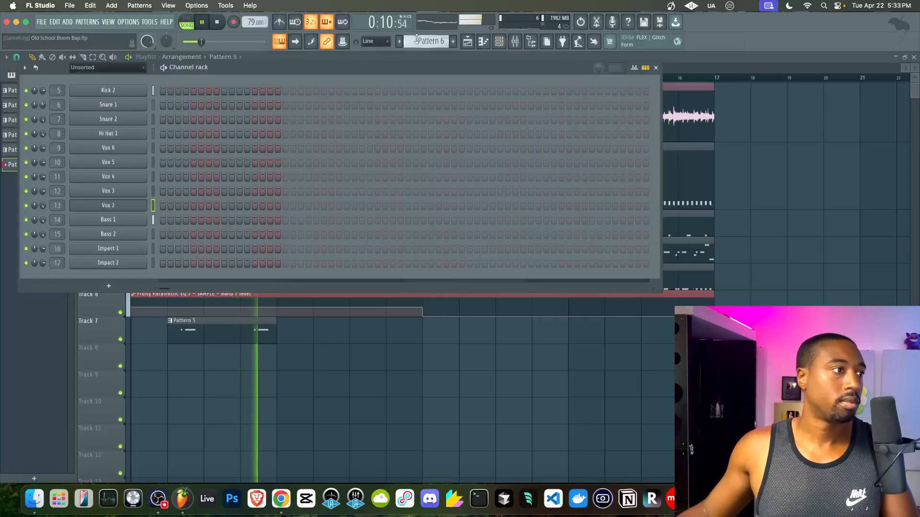
- Select Vox 3, restart playback, and check its miscellaneous function settings
{"action": "left_click", "coordinate": [154, 191]}
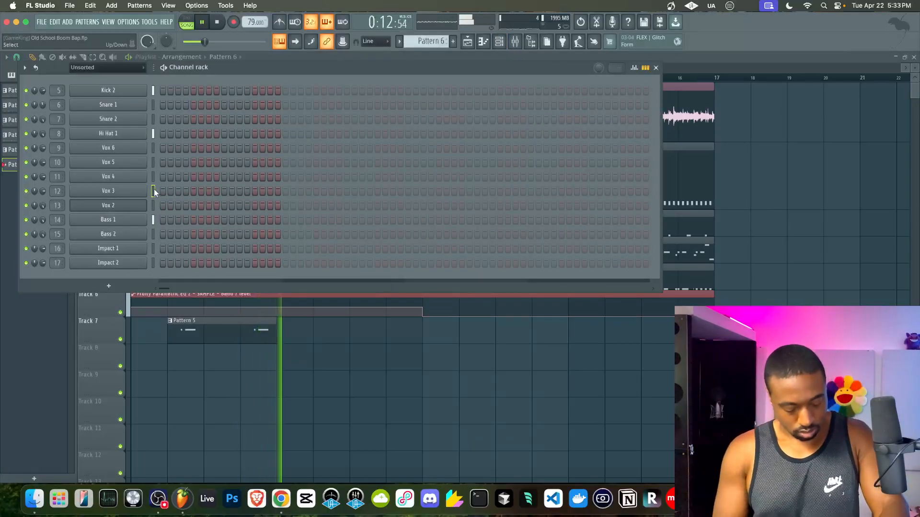
{"action": "key", "text": "space"}
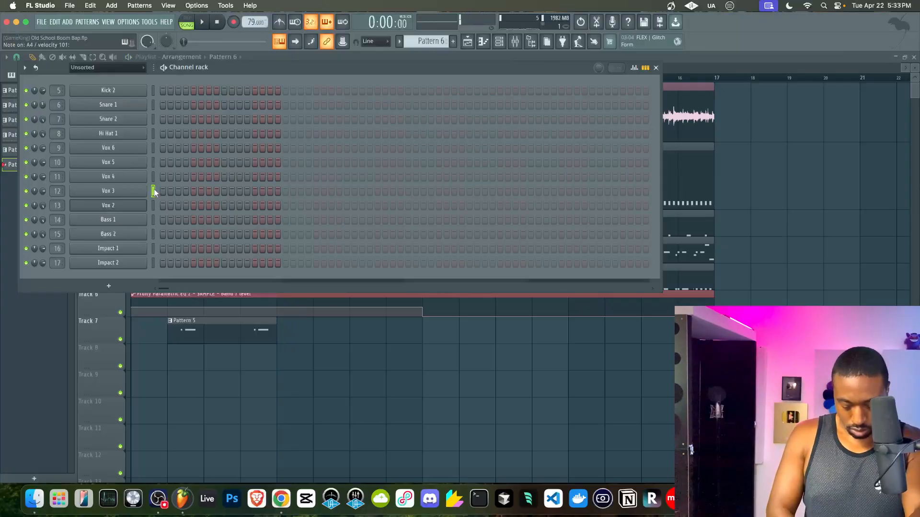
{"action": "key", "text": "space"}
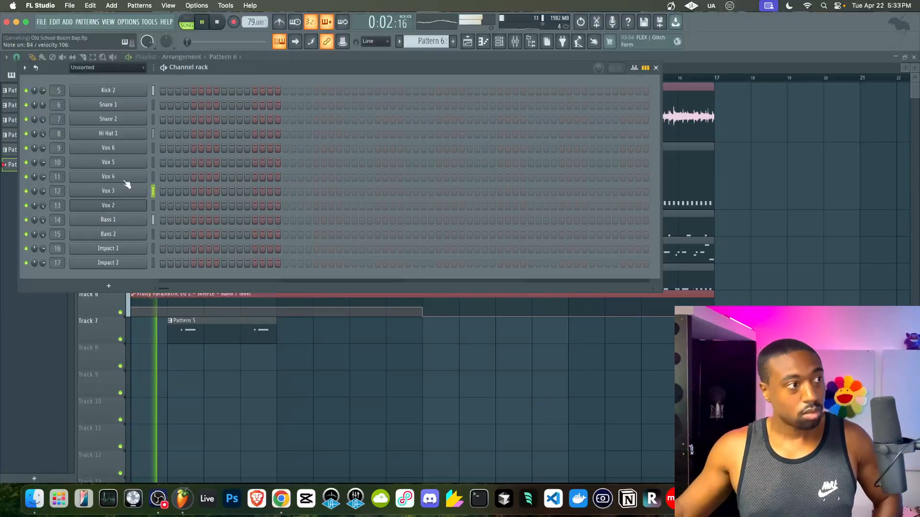
{"action": "left_click", "coordinate": [110, 195]}
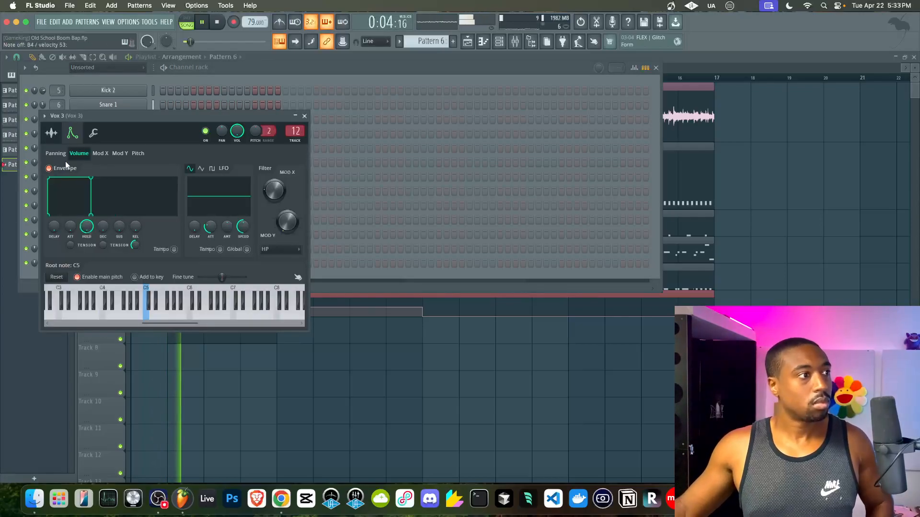
{"action": "left_click", "coordinate": [93, 134]}
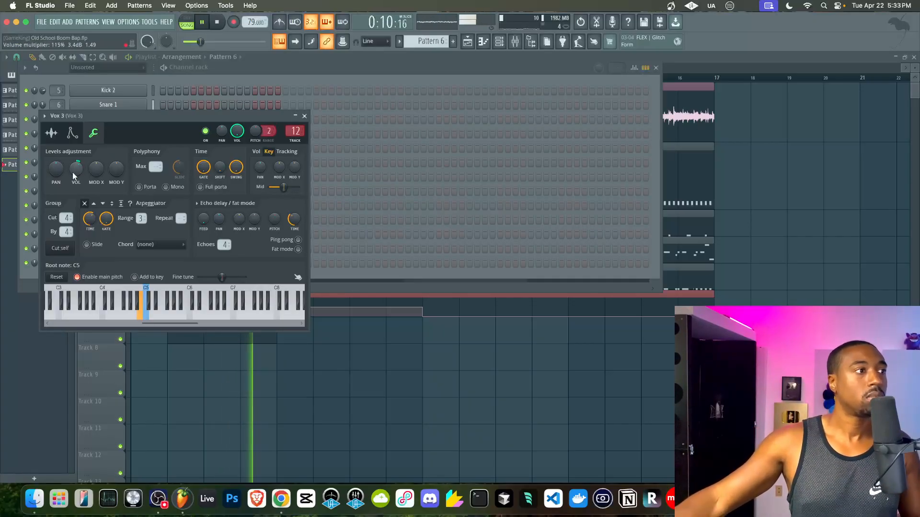
{"action": "left_click", "coordinate": [304, 117]}
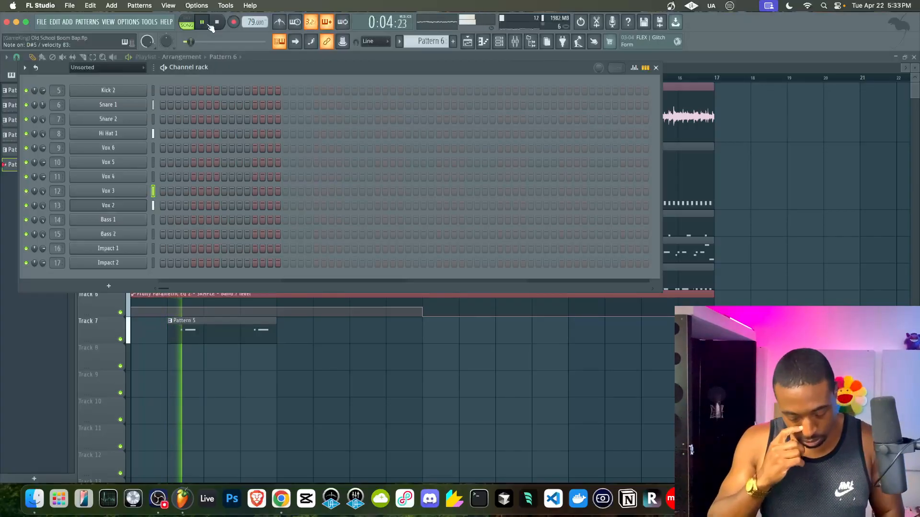
- Record a short take, then select Vox 5 and open its channel settings
{"action": "left_click", "coordinate": [233, 22]}
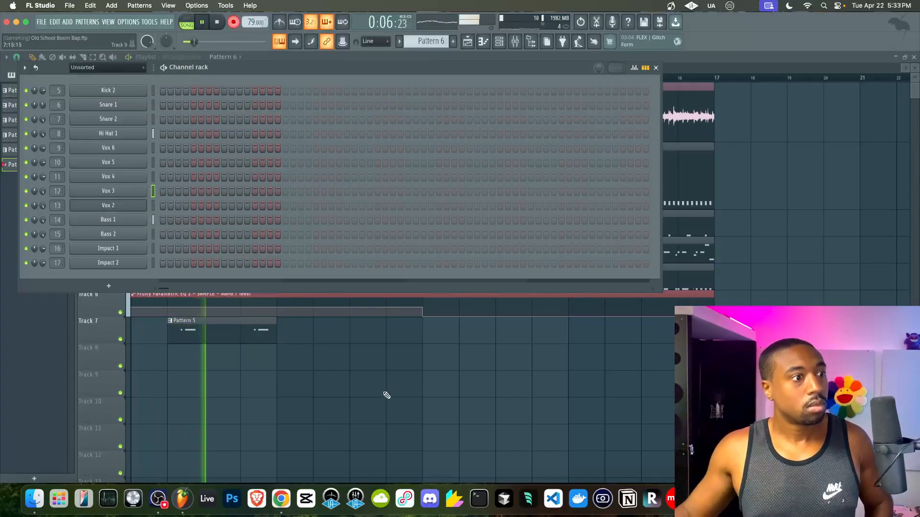
{"action": "right_click", "coordinate": [385, 395]}
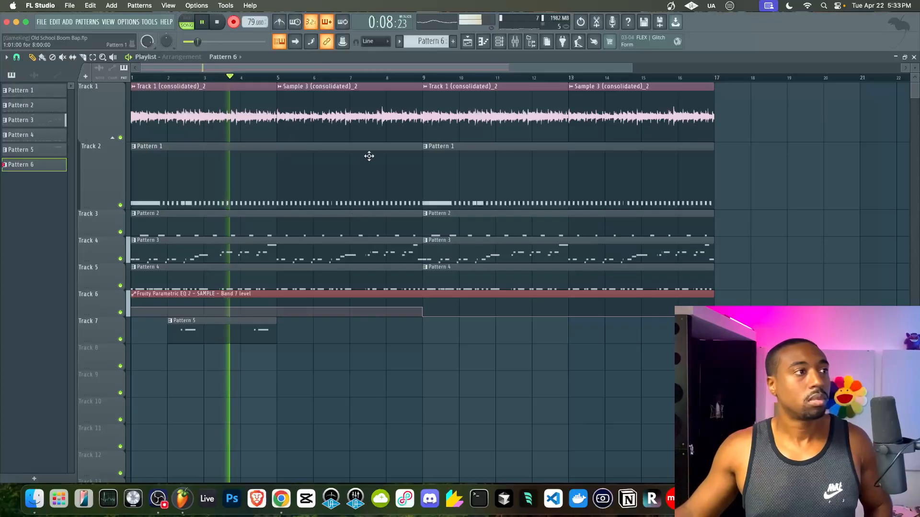
{"action": "left_click", "coordinate": [236, 22]}
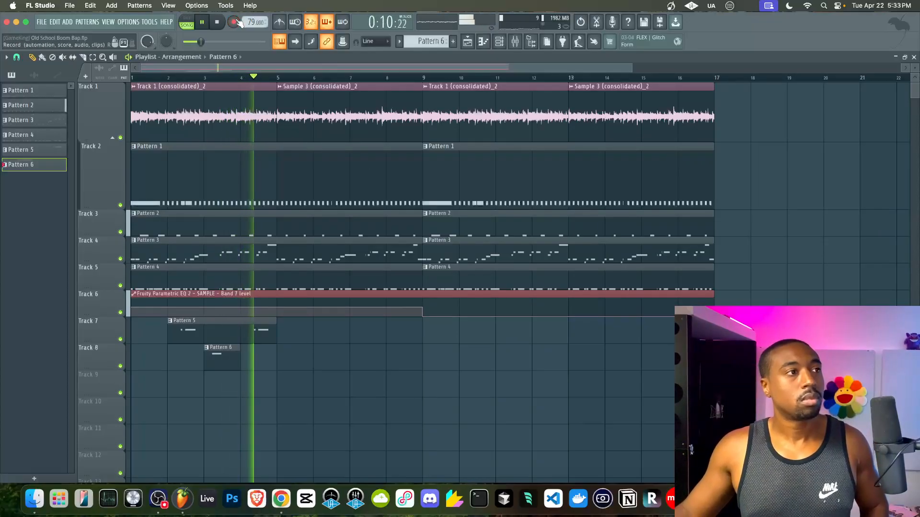
{"action": "left_click", "coordinate": [498, 42]}
{"action": "left_click", "coordinate": [153, 163]}
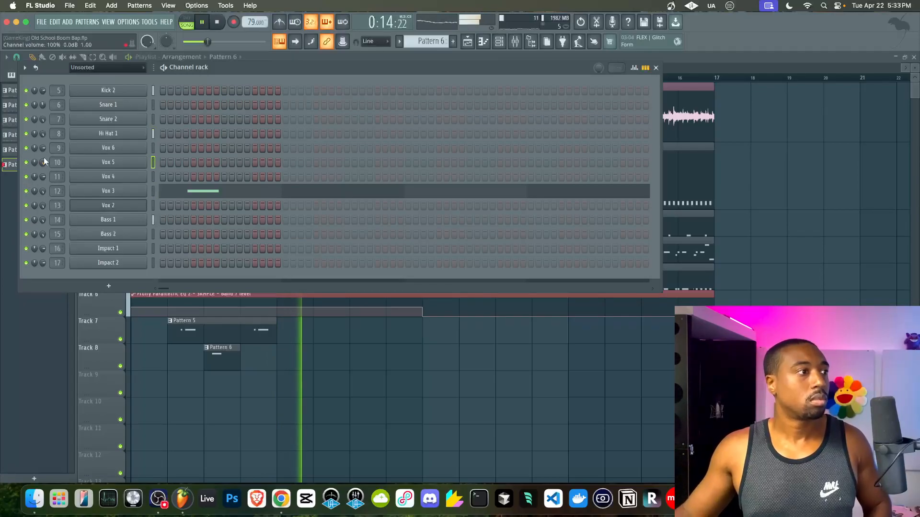
{"action": "left_click", "coordinate": [98, 162]}
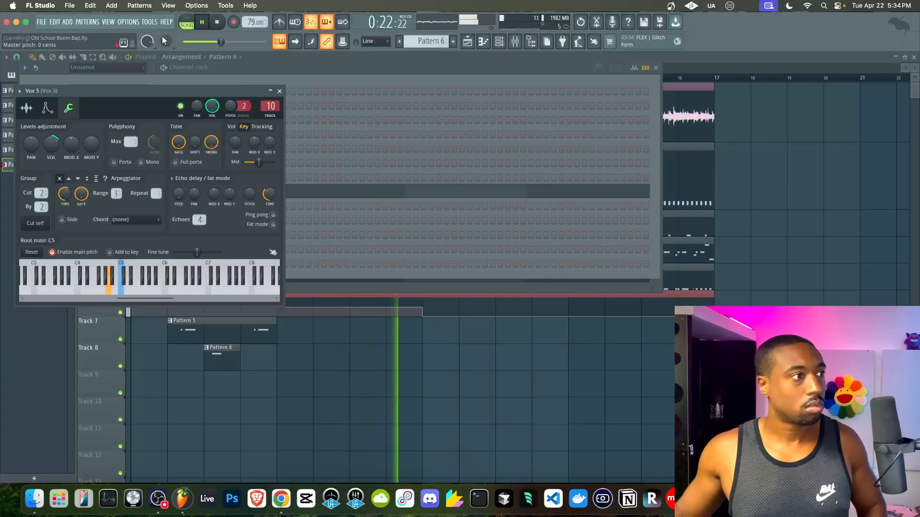
- Move the Pattern 6 clip on Track 8 to start at bar 4 and keep the recorded notes
{"action": "left_click", "coordinate": [203, 24]}
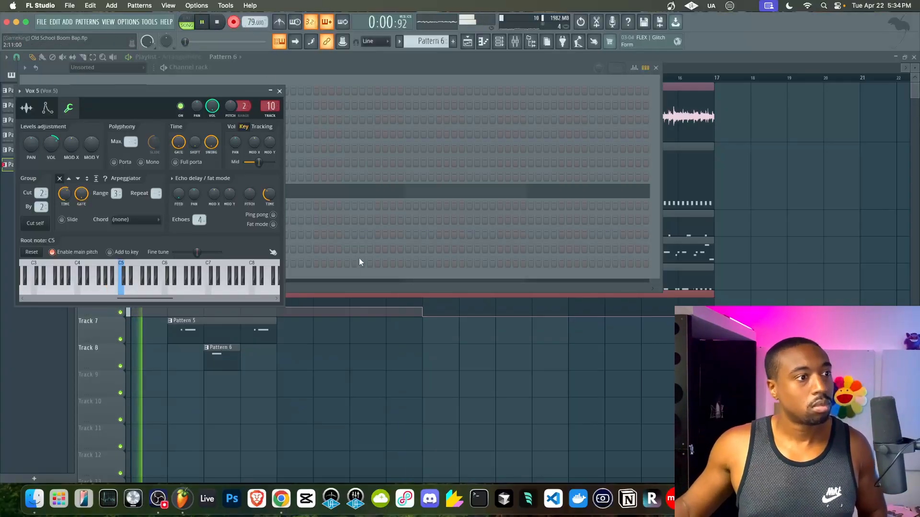
{"action": "left_click", "coordinate": [349, 369]}
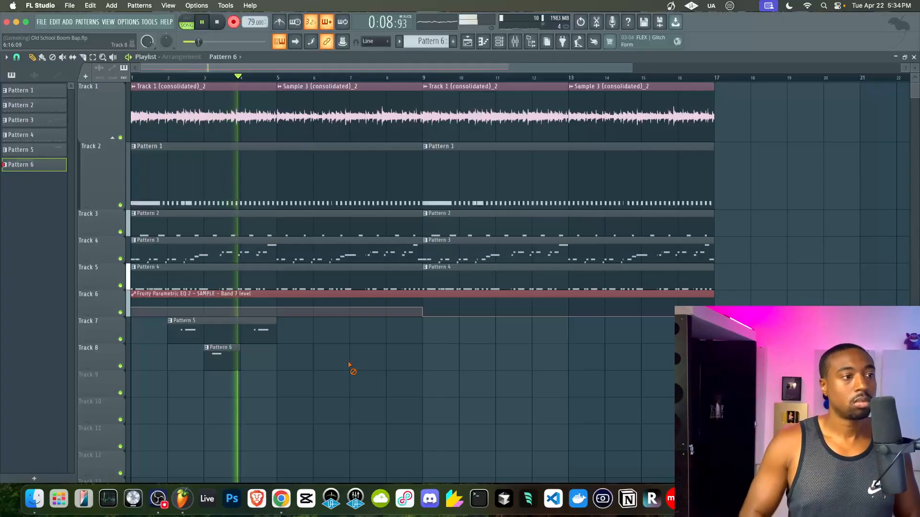
{"action": "left_click_drag", "start_coordinate": [222, 362], "coordinate": [251, 363]}
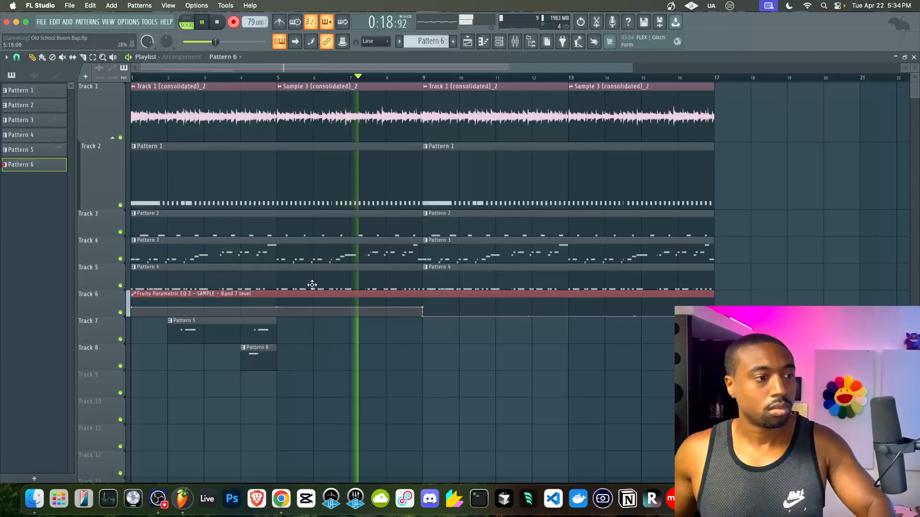
{"action": "key", "text": "space"}
{"action": "key", "text": "space"}
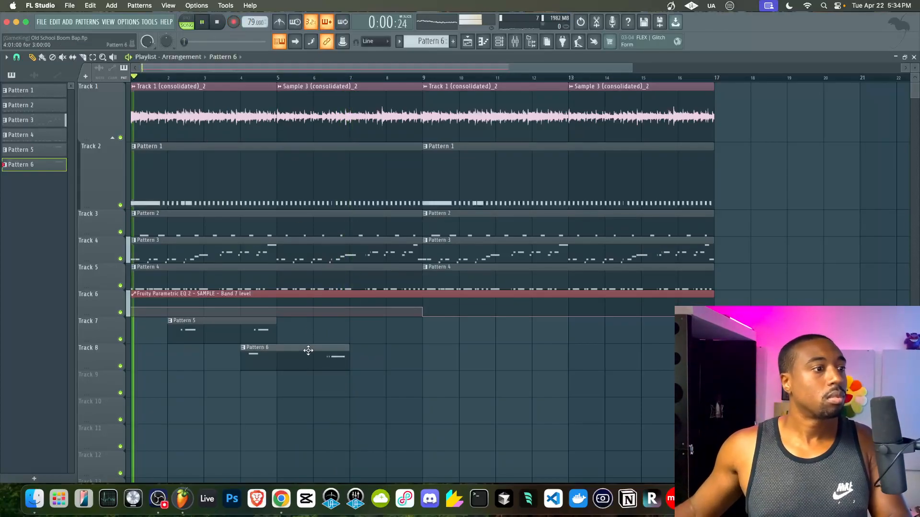
{"action": "double_click", "coordinate": [308, 352]}
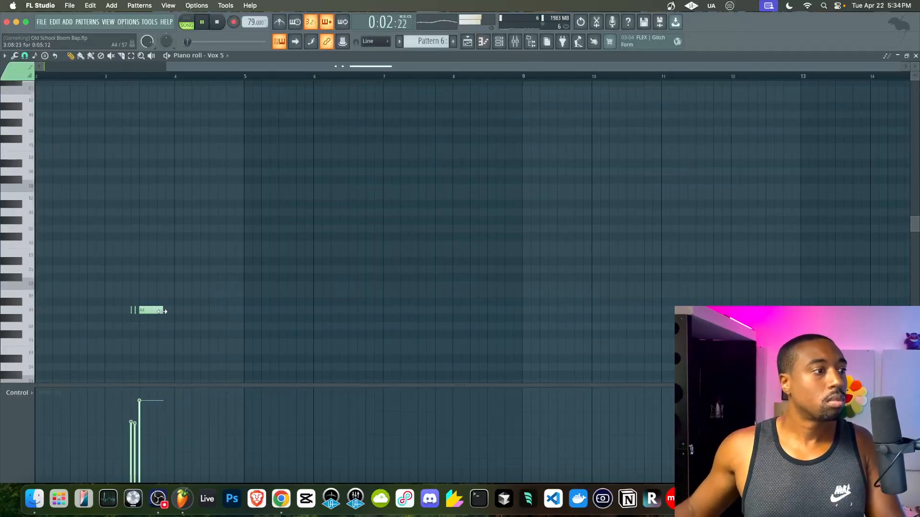
- Play back the recorded Vox 5 notes in Pattern 6, then return to the playlist
{"action": "left_click", "coordinate": [119, 77]}
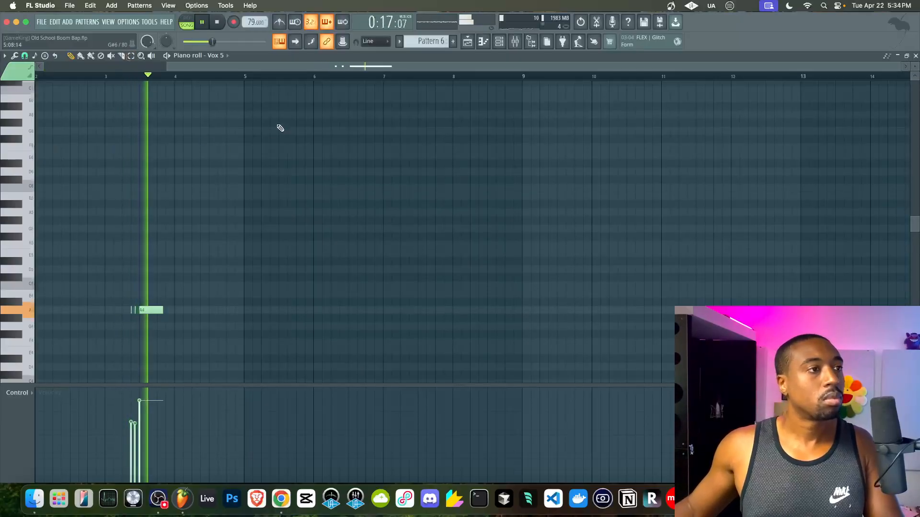
{"action": "scroll", "coordinate": [143, 294], "scroll_direction": "up", "scroll_amount": 4}
{"action": "key", "text": "space"}
{"action": "key", "text": "space"}
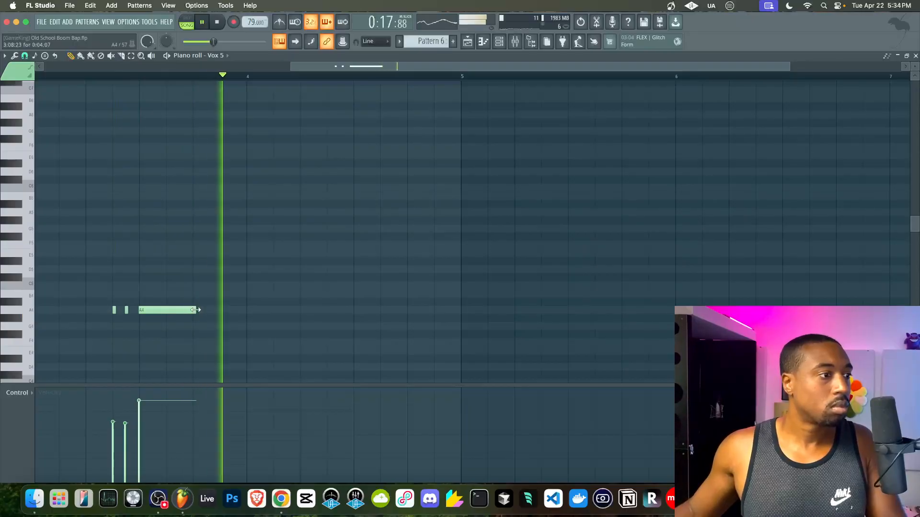
{"action": "left_click", "coordinate": [468, 42]}
- Lower Vox 5's volume slightly, select Vox 6, and scroll to empty Pattern 8
{"action": "left_click", "coordinate": [499, 42]}
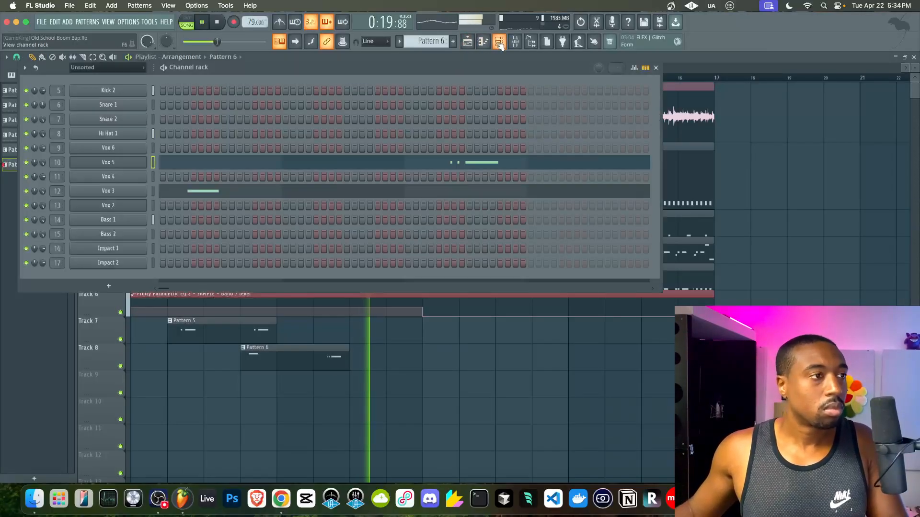
{"action": "left_click_drag", "start_coordinate": [43, 162], "coordinate": [43, 169]}
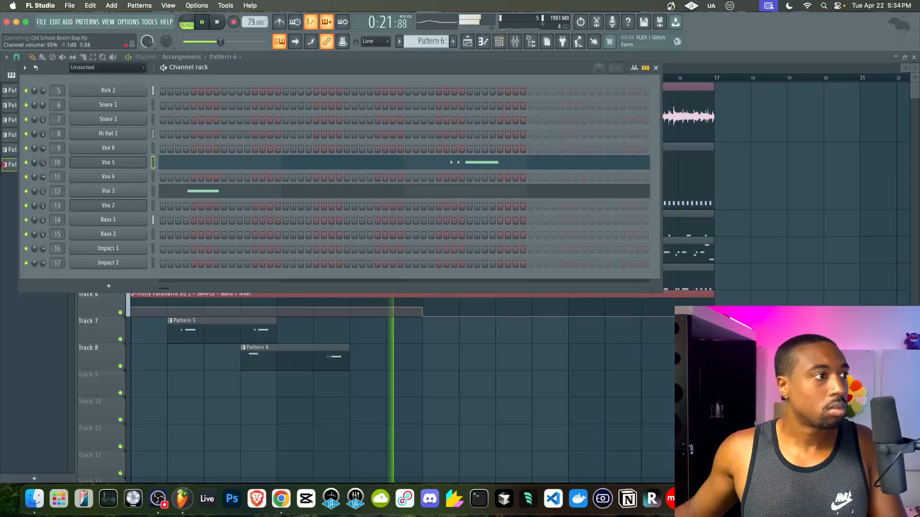
{"action": "left_click", "coordinate": [152, 148]}
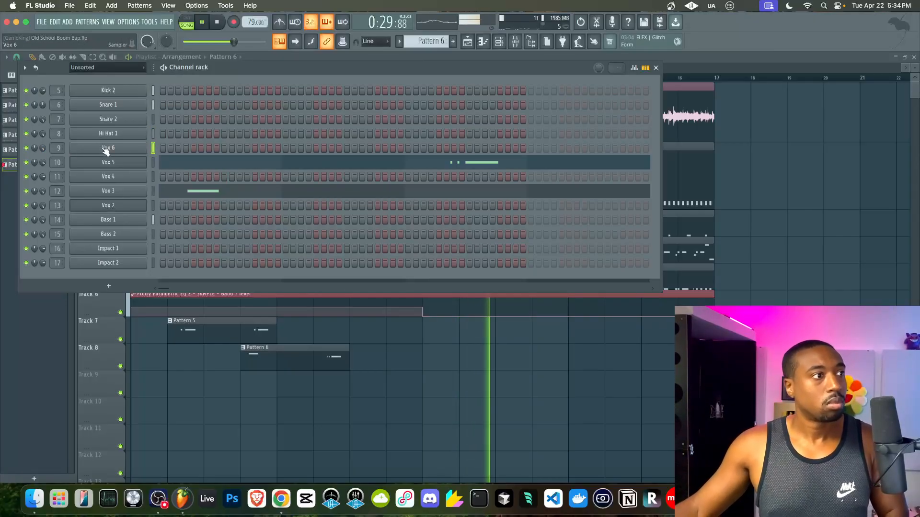
{"action": "scroll", "coordinate": [417, 42], "scroll_direction": "up", "scroll_amount": 2}
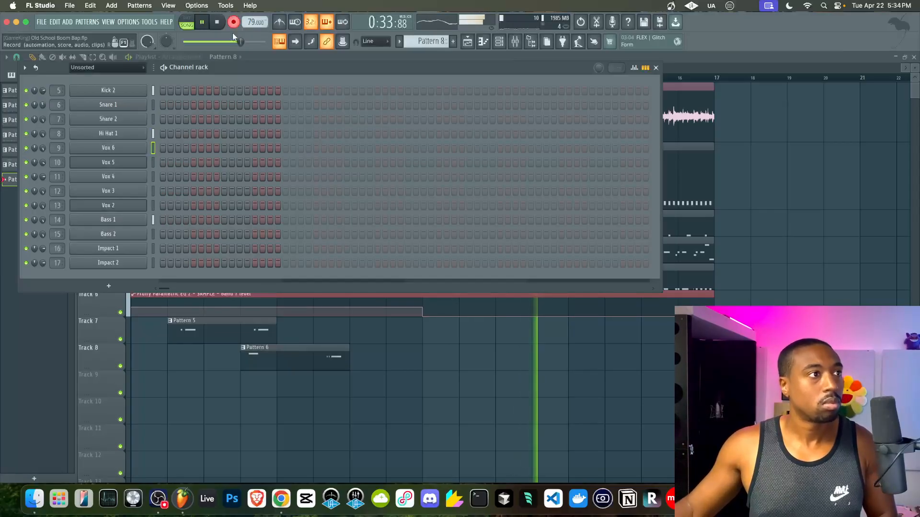
- Record the Pattern 8 vocal chop take onto Track 9 at bar 13 and disarm recording
{"action": "key", "text": "F6"}
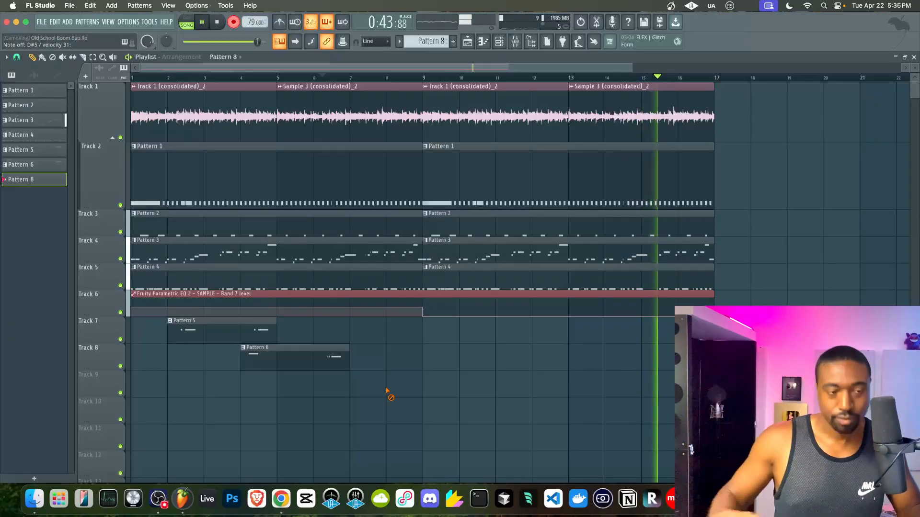
{"action": "key", "text": "space"}
{"action": "key", "text": "space"}
{"action": "left_click", "coordinate": [233, 22]}
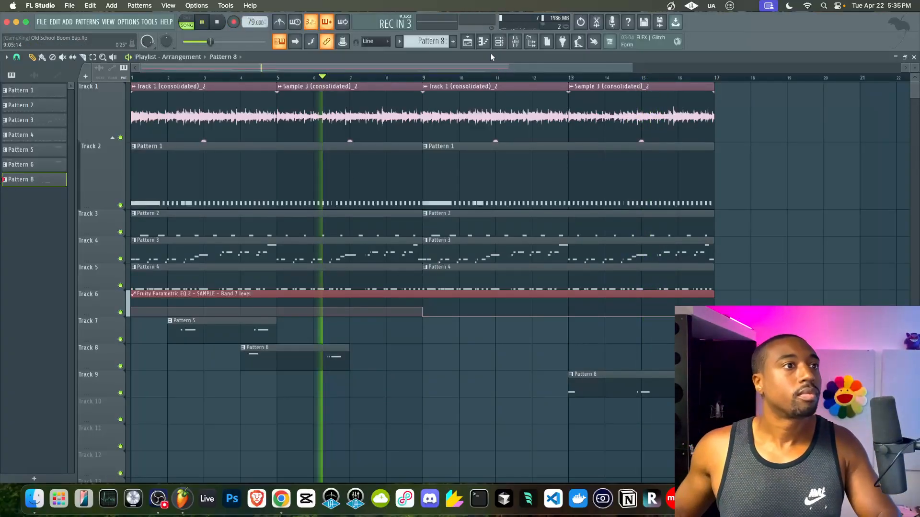
- Check the mixer during song playback, then scroll the channel rack to empty Pattern 10
{"action": "left_click", "coordinate": [515, 42]}
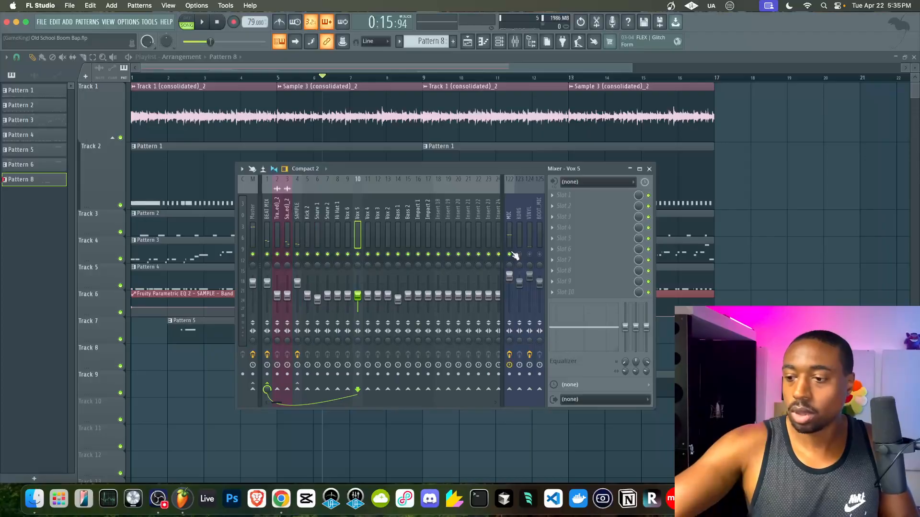
{"action": "key", "text": "F9"}
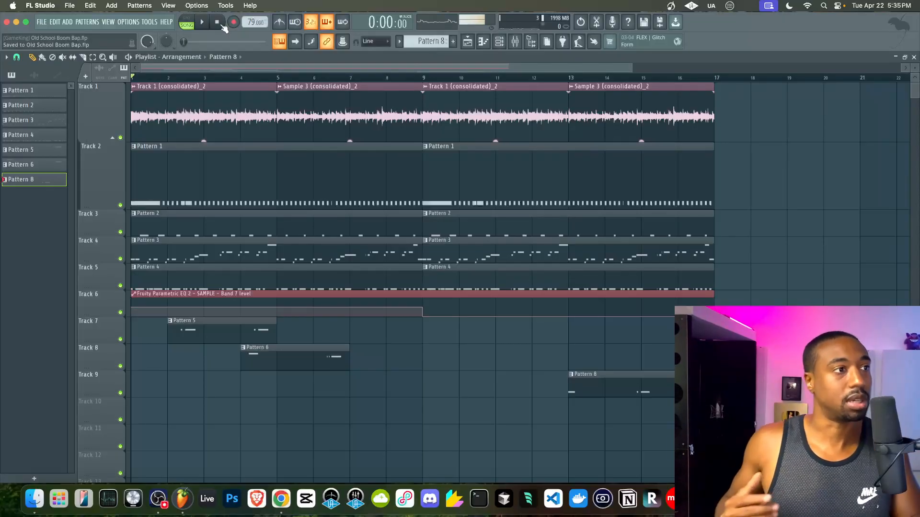
{"action": "key", "text": "space"}
{"action": "key", "text": "F9"}
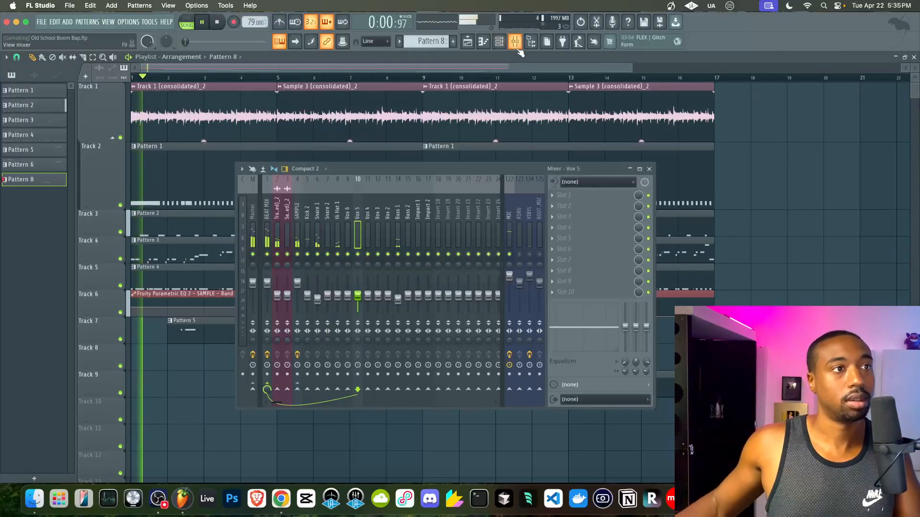
{"action": "key", "text": "F9"}
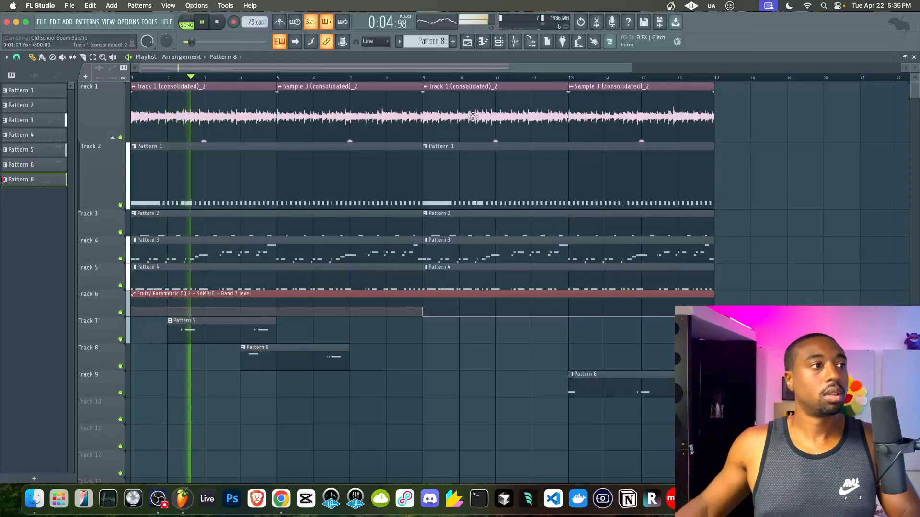
{"action": "left_click", "coordinate": [499, 43]}
{"action": "scroll", "coordinate": [438, 41], "scroll_direction": "up", "scroll_amount": 2}
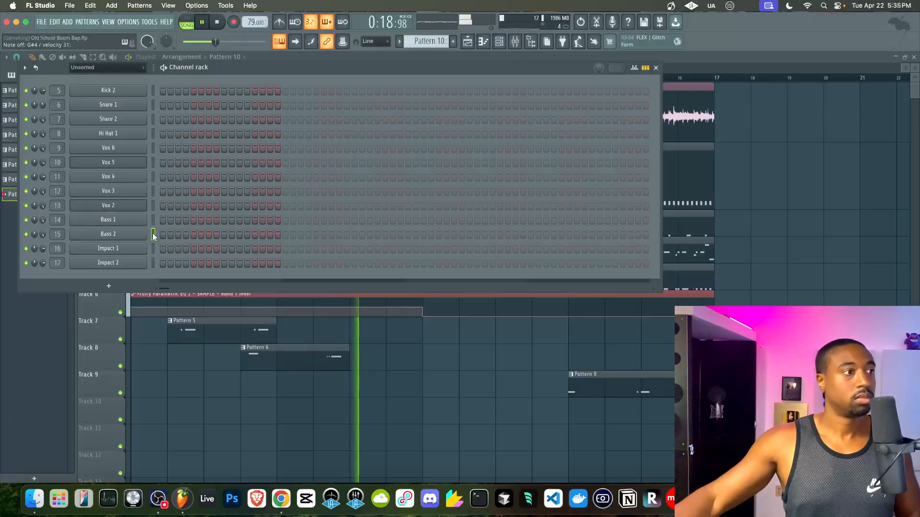
- Set Bass 2 to mono with portamento in its miscellaneous settings, then return to the playlist
{"action": "left_click", "coordinate": [108, 234]}
{"action": "left_click", "coordinate": [76, 158]}
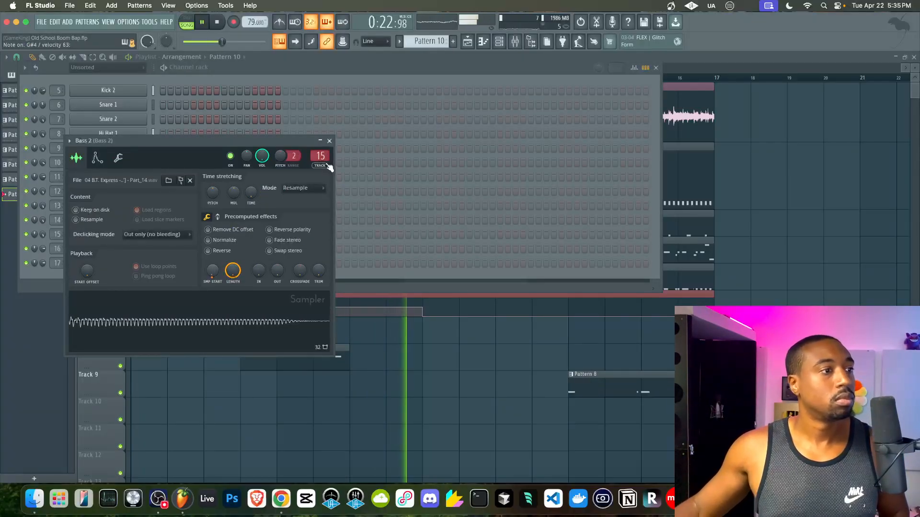
{"action": "left_click", "coordinate": [329, 142]}
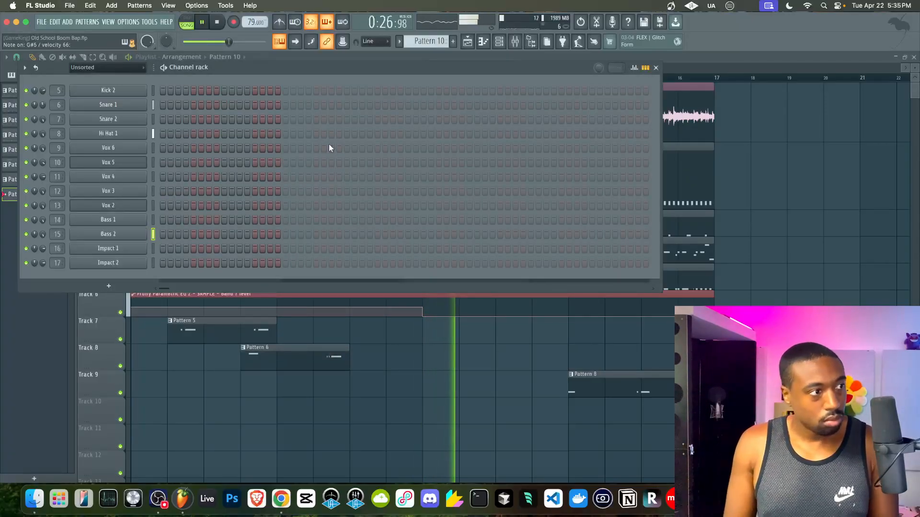
{"action": "left_click", "coordinate": [110, 234]}
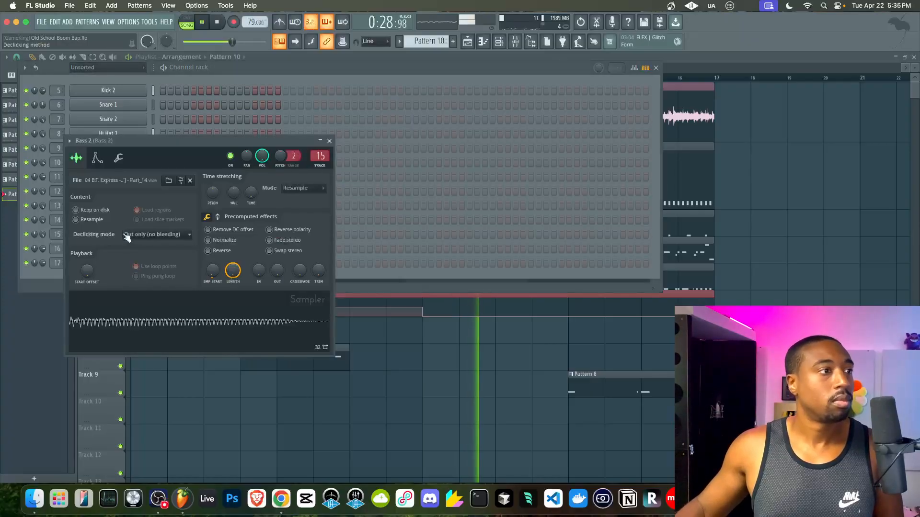
{"action": "left_click", "coordinate": [118, 159]}
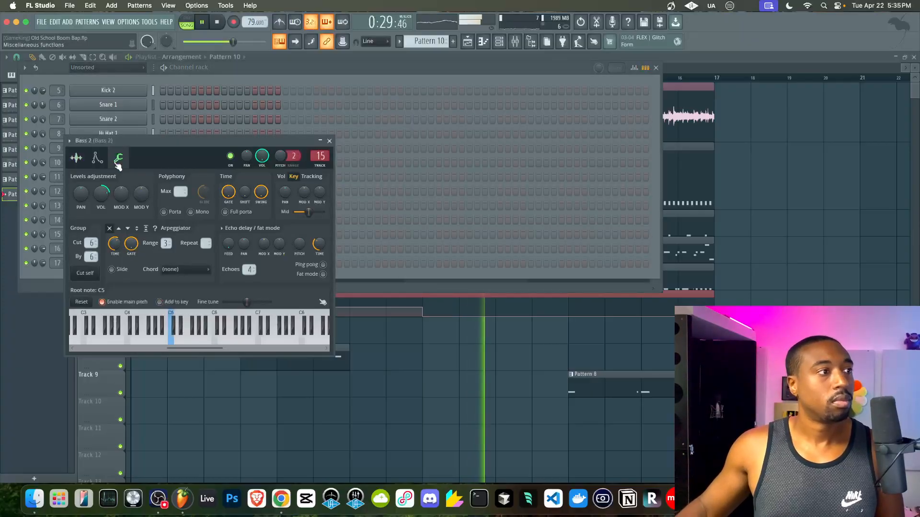
{"action": "left_click", "coordinate": [194, 212]}
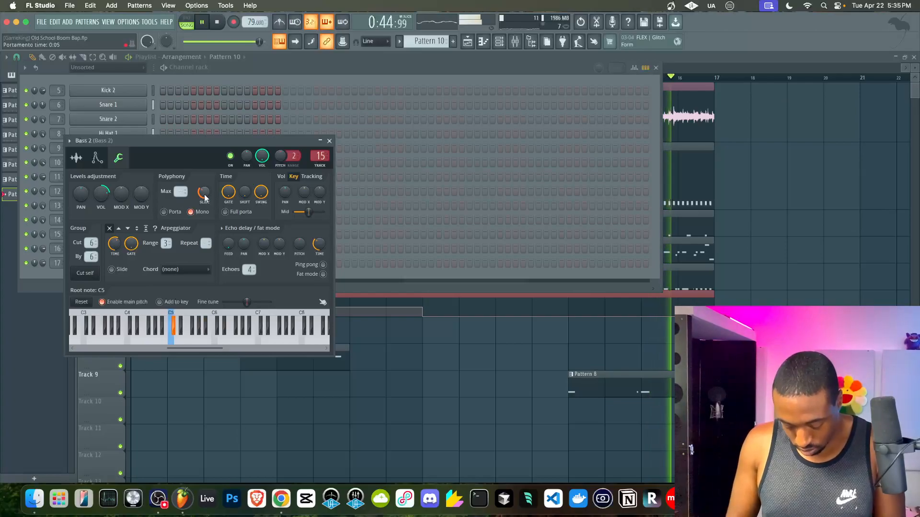
{"action": "left_click", "coordinate": [329, 141]}
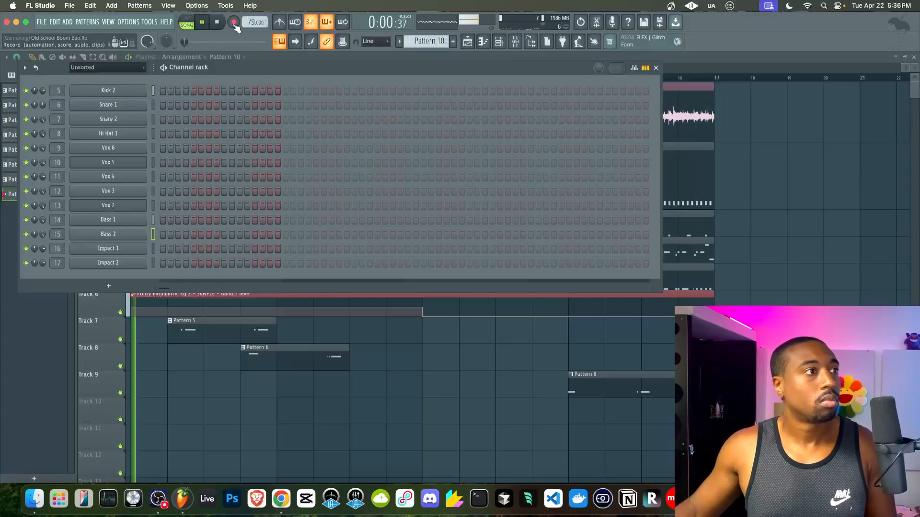
{"action": "key", "text": "F6"}
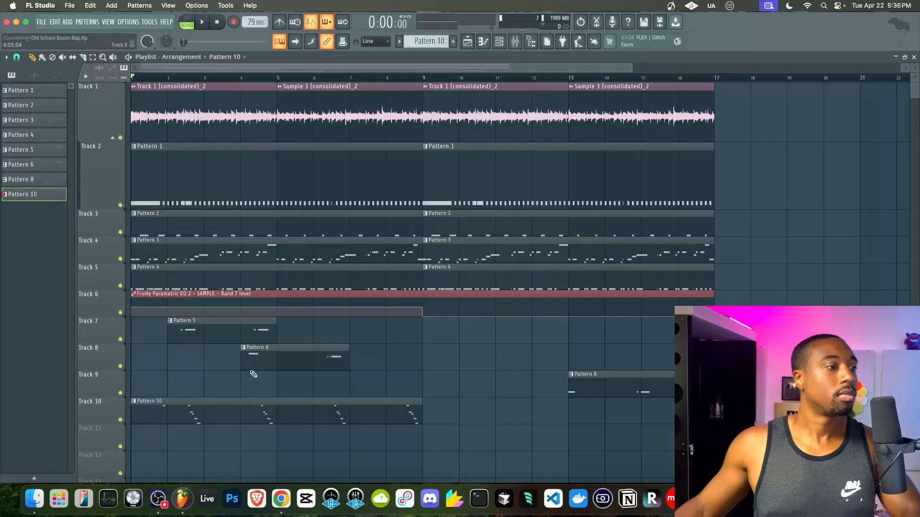
- Delete the first D#6 note from the Pattern 10 clip
{"action": "key", "text": "space"}
{"action": "double_click", "coordinate": [164, 411]}
{"action": "left_click_drag", "start_coordinate": [257, 188], "coordinate": [228, 155]}
{"action": "key", "text": "Delete"}
- Lower Bass 2's channel volume to 80%
{"action": "key", "text": "F6"}
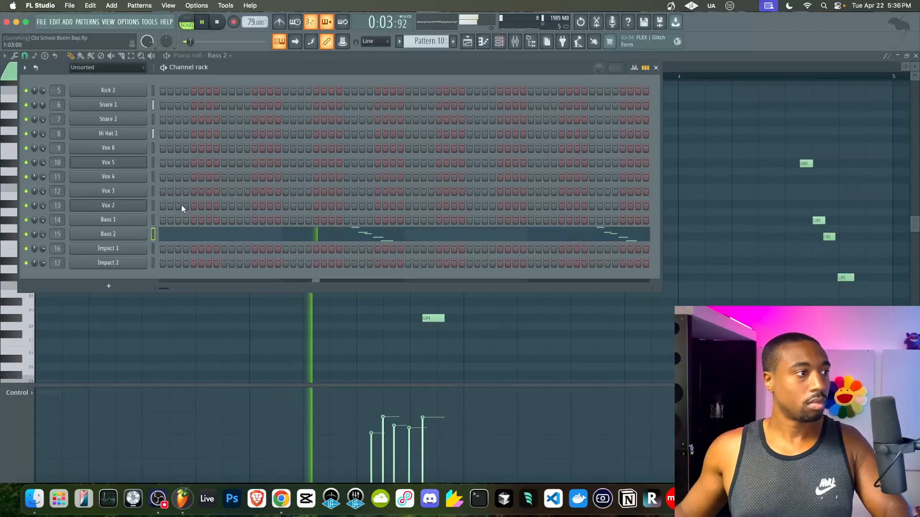
{"action": "left_click", "coordinate": [89, 231]}
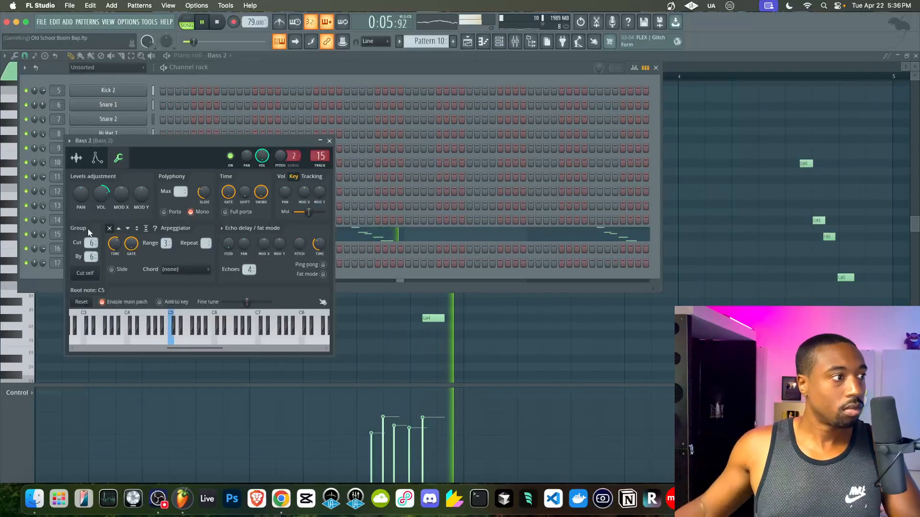
{"action": "left_click", "coordinate": [77, 158]}
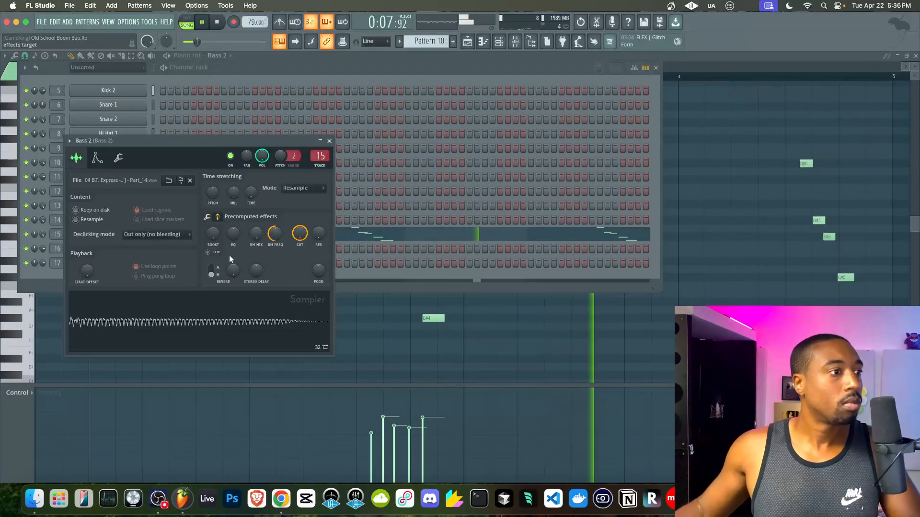
{"action": "mouse_move", "coordinate": [262, 156]}
{"action": "left_mouse_down"}
{"action": "mouse_move", "coordinate": [263, 166]}
{"action": "mouse_move", "coordinate": [265, 157]}
{"action": "left_mouse_up"}
{"action": "left_click", "coordinate": [330, 141]}
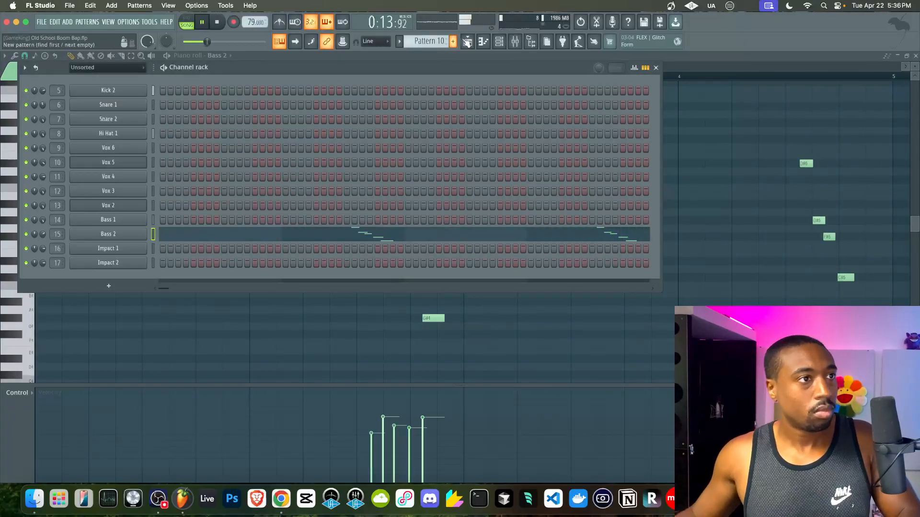
- Slice the Track 10 Pattern 10 clip twice, delete the middle piece, and start empty Pattern 11
{"action": "left_click", "coordinate": [466, 42]}
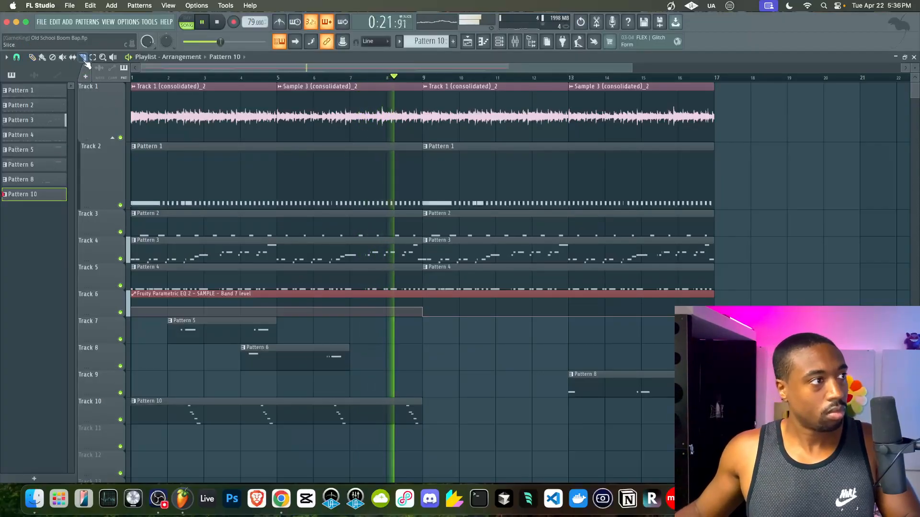
{"action": "left_click", "coordinate": [323, 416]}
{"action": "left_click", "coordinate": [355, 414]}
{"action": "right_click", "coordinate": [338, 409]}
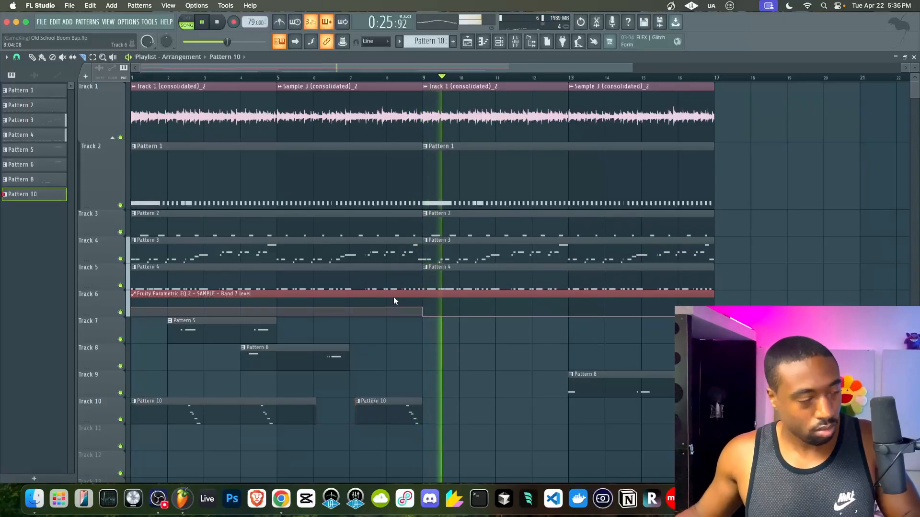
{"action": "left_click", "coordinate": [507, 43]}
{"action": "scroll", "coordinate": [431, 44], "scroll_direction": "up", "scroll_amount": 1}
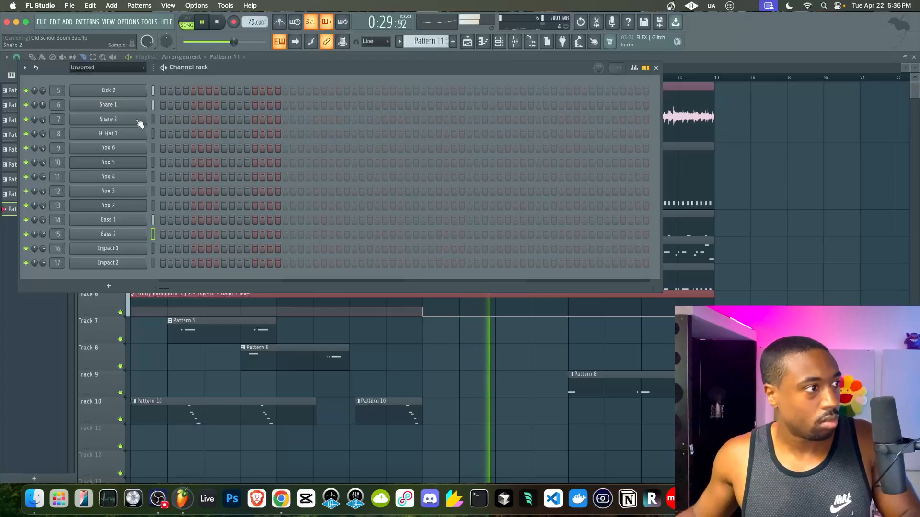
- Rename mixer Insert 18 to 'DRuMS'
{"action": "left_click", "coordinate": [515, 42]}
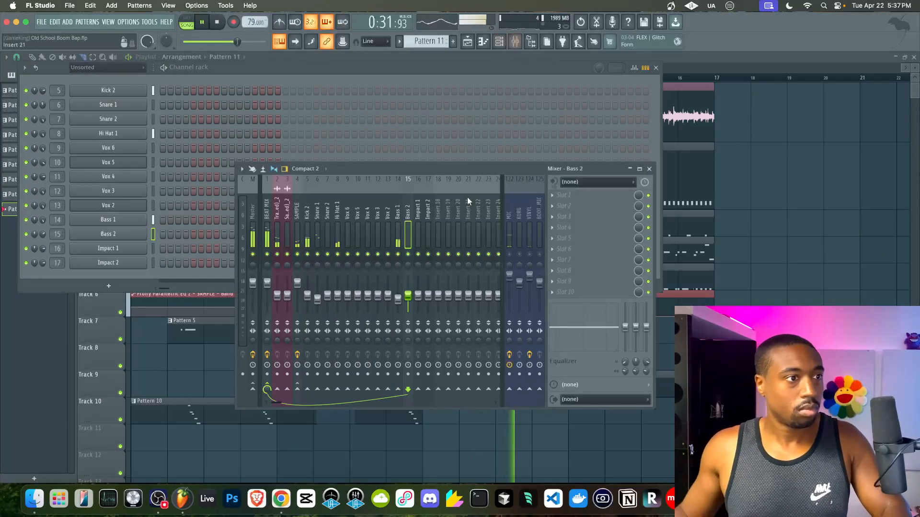
{"action": "left_click", "coordinate": [434, 218]}
{"action": "key", "text": "F2"}
{"action": "type", "text": "DRuMS"}
{"action": "key", "text": "Return"}
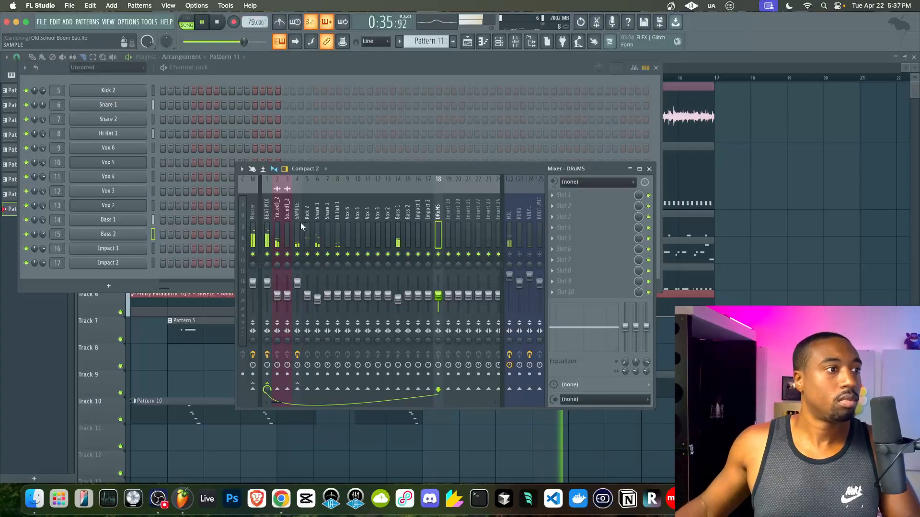
- Route the selected drum tracks into the DRuMS bus and raise its volume
{"action": "left_click_drag", "start_coordinate": [307, 224], "coordinate": [332, 224]}
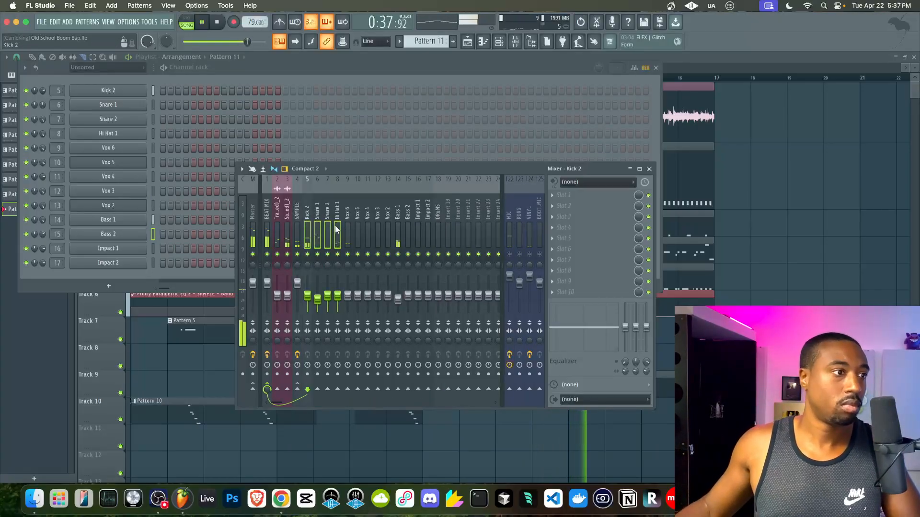
{"action": "right_click", "coordinate": [437, 389]}
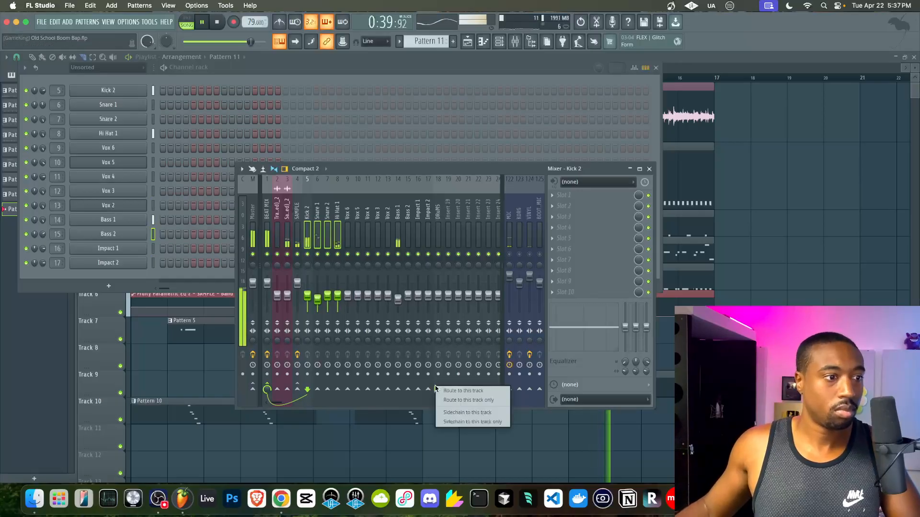
{"action": "left_click", "coordinate": [457, 393]}
{"action": "left_click", "coordinate": [437, 228]}
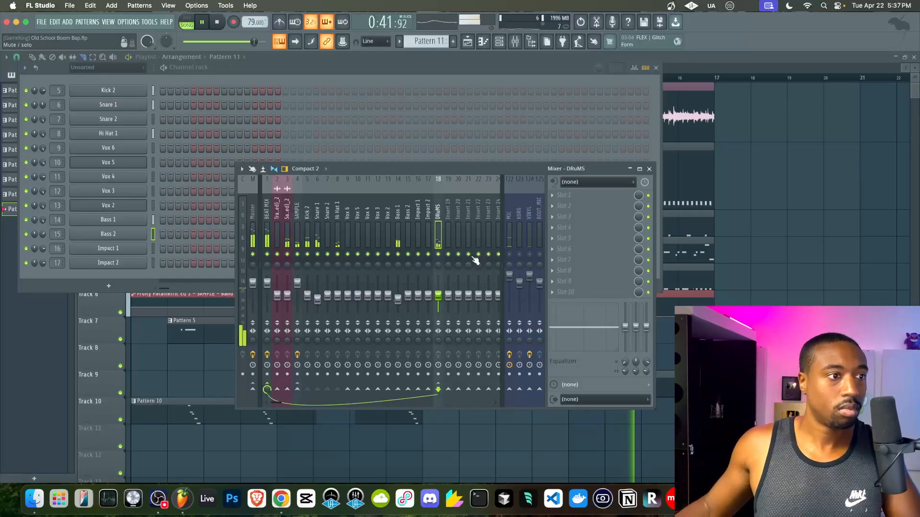
{"action": "left_click_drag", "start_coordinate": [440, 295], "coordinate": [467, 254]}
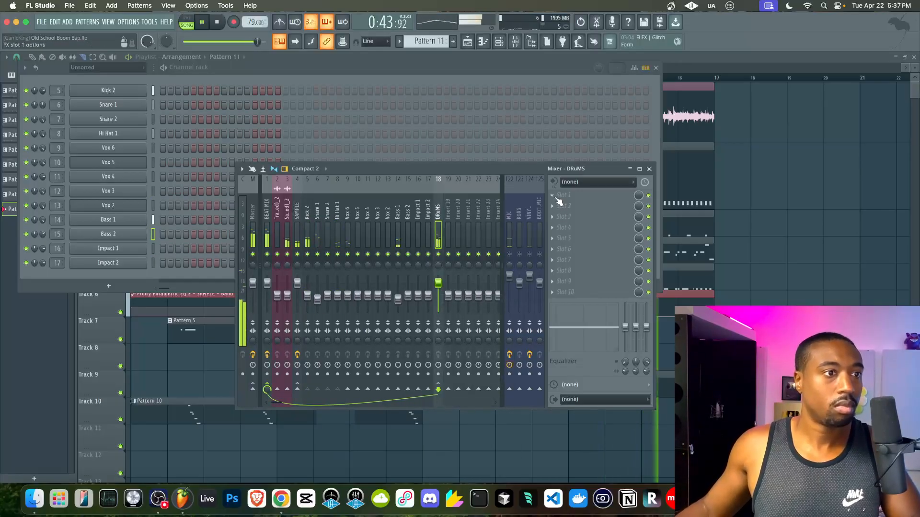
{"action": "key", "text": "space"}
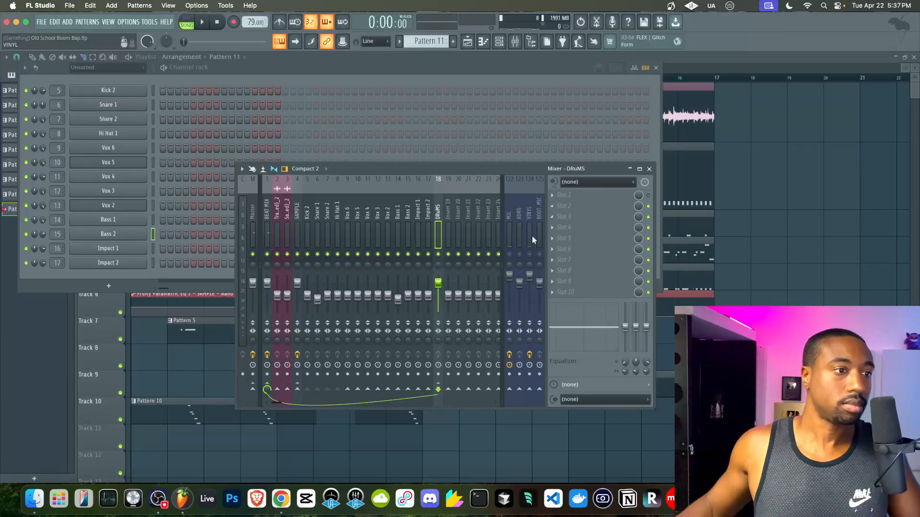
- Load Genome in DRuMS slot 1 and remove its PVH50, cabinet, GUITAR-Q and EXCITER modules
{"action": "left_click", "coordinate": [564, 200]}
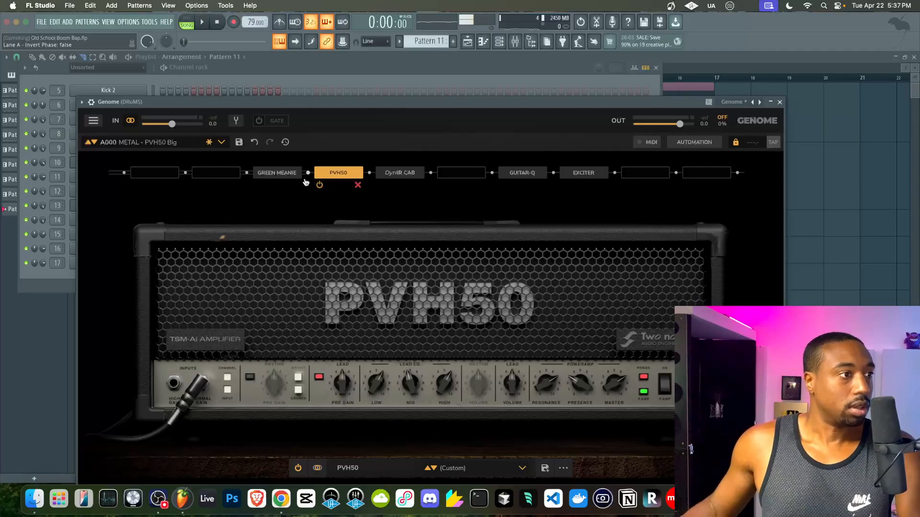
{"action": "left_click", "coordinate": [355, 185]}
{"action": "left_click", "coordinate": [417, 186]}
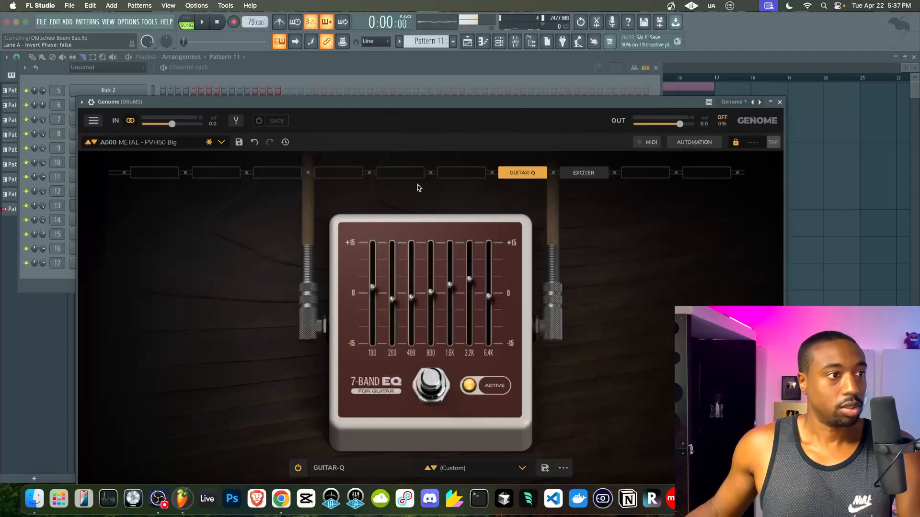
{"action": "left_click", "coordinate": [542, 185]}
{"action": "left_click", "coordinate": [603, 186]}
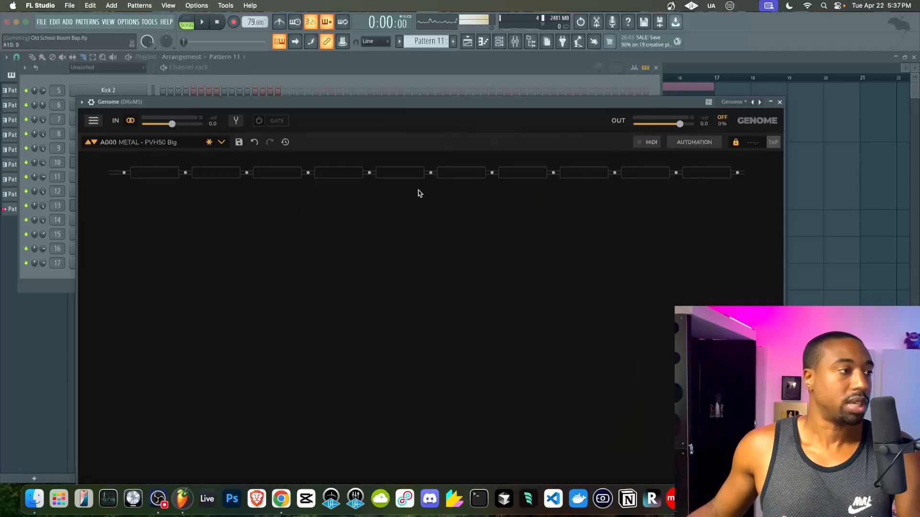
- Add a CODEX amplifier to an empty slot in the drum bus Genome chain
{"action": "left_click", "coordinate": [163, 173]}
{"action": "mouse_move", "coordinate": [164, 246]}
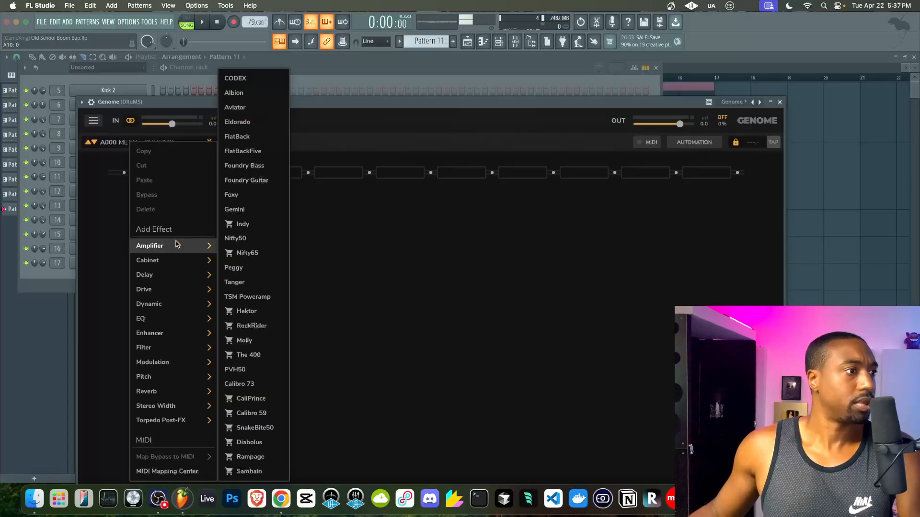
{"action": "left_click", "coordinate": [249, 79]}
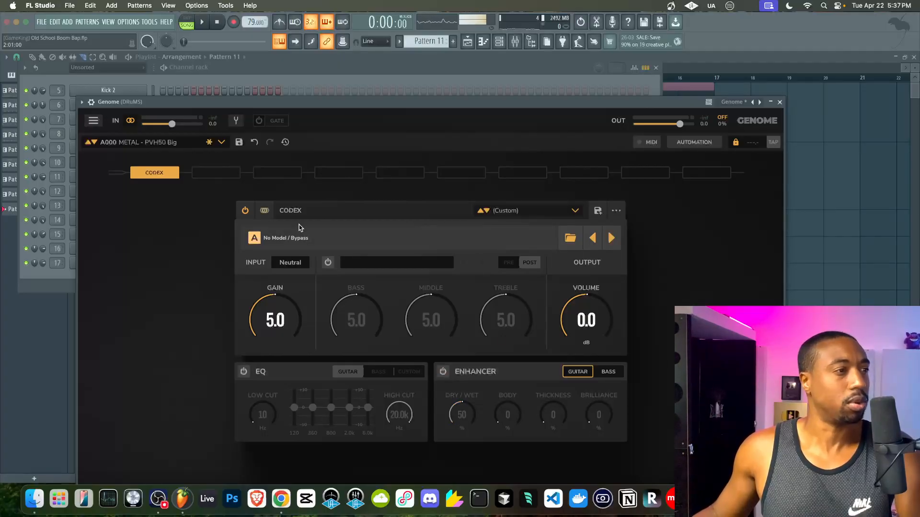
- Keep CODEX input in stereo and load A4L 4k CONSOLE_LINE_UNITY.nam from NAM/AnalogX
{"action": "left_click", "coordinate": [264, 211]}
{"action": "left_click", "coordinate": [285, 231]}
{"action": "left_click", "coordinate": [287, 237]}
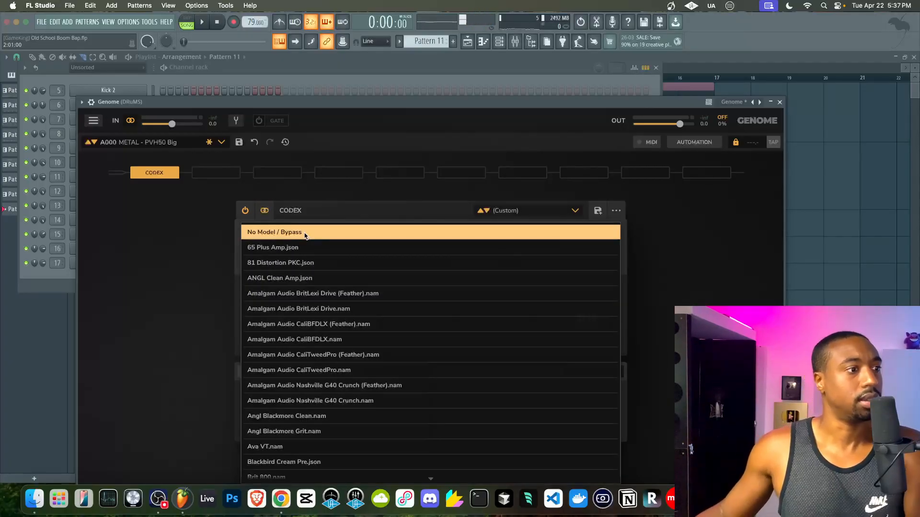
{"action": "left_click", "coordinate": [209, 277]}
{"action": "left_click", "coordinate": [570, 238]}
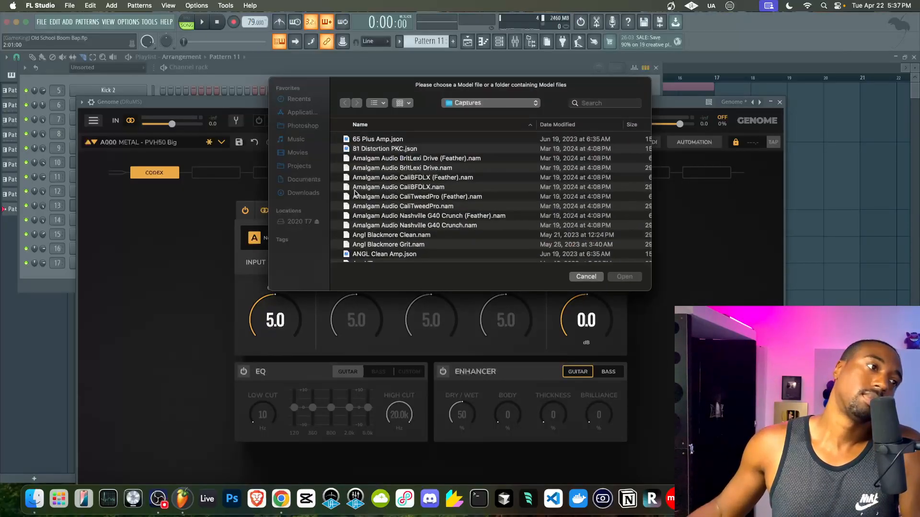
{"action": "left_click", "coordinate": [298, 223]}
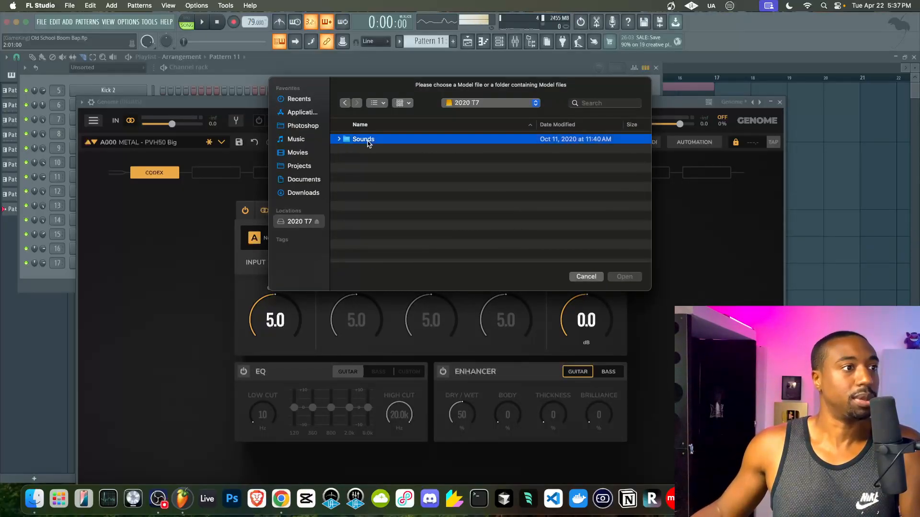
{"action": "double_click", "coordinate": [368, 143]}
{"action": "double_click", "coordinate": [360, 158]}
{"action": "double_click", "coordinate": [379, 140]}
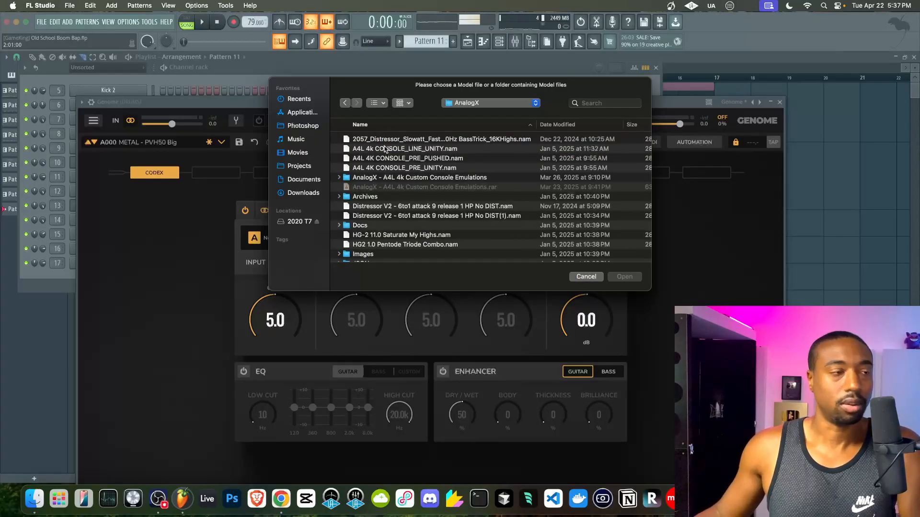
{"action": "left_click", "coordinate": [387, 149]}
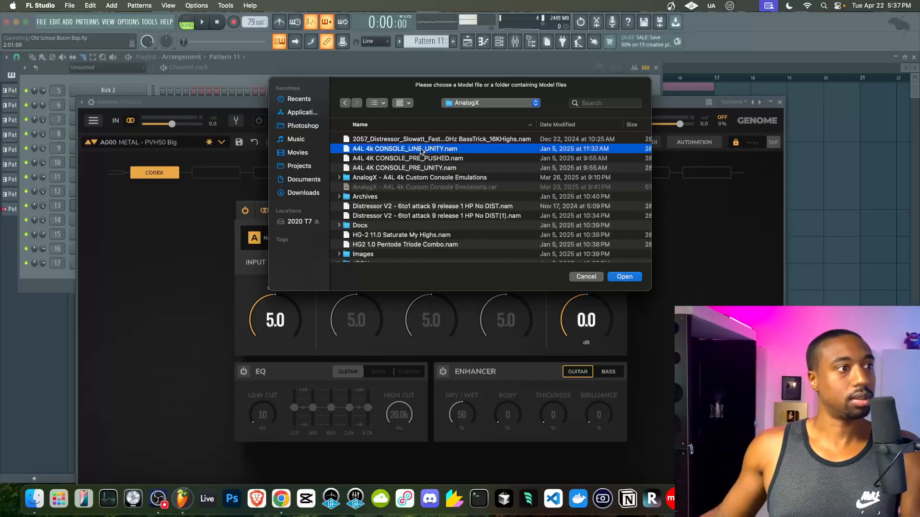
{"action": "left_click", "coordinate": [625, 278]}
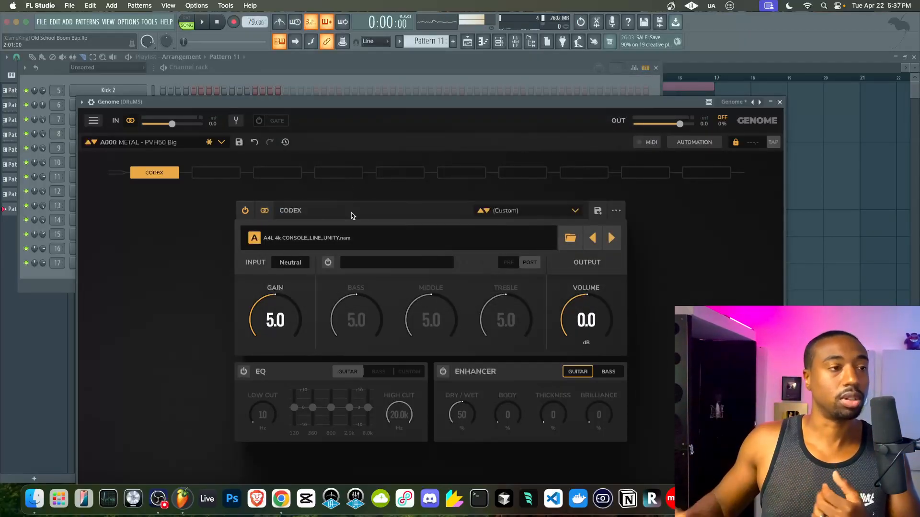
- Reopen Genome on the drum bus and move its window up and left
{"action": "left_click", "coordinate": [779, 103]}
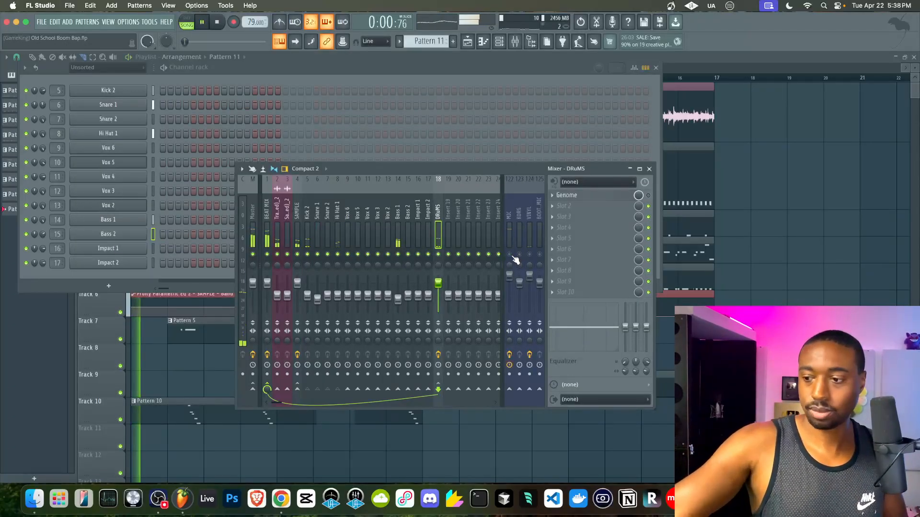
{"action": "left_click", "coordinate": [588, 195]}
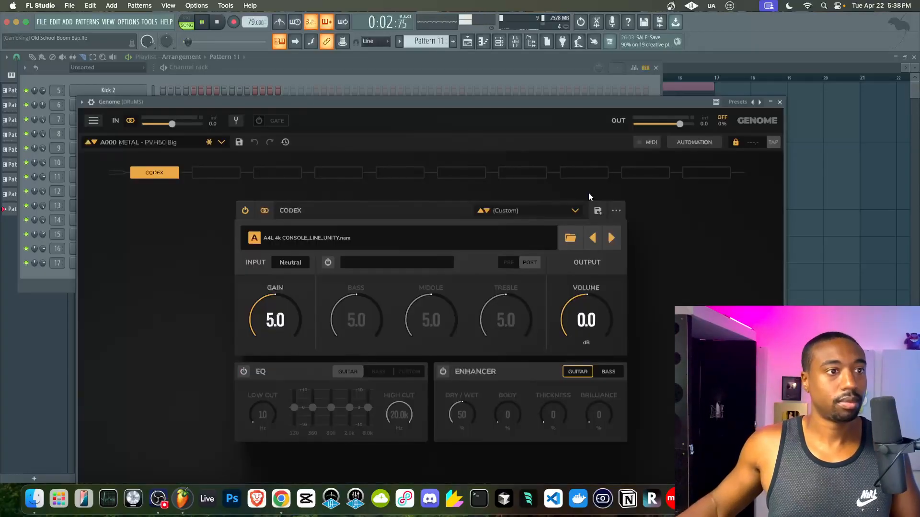
{"action": "left_click", "coordinate": [780, 102]}
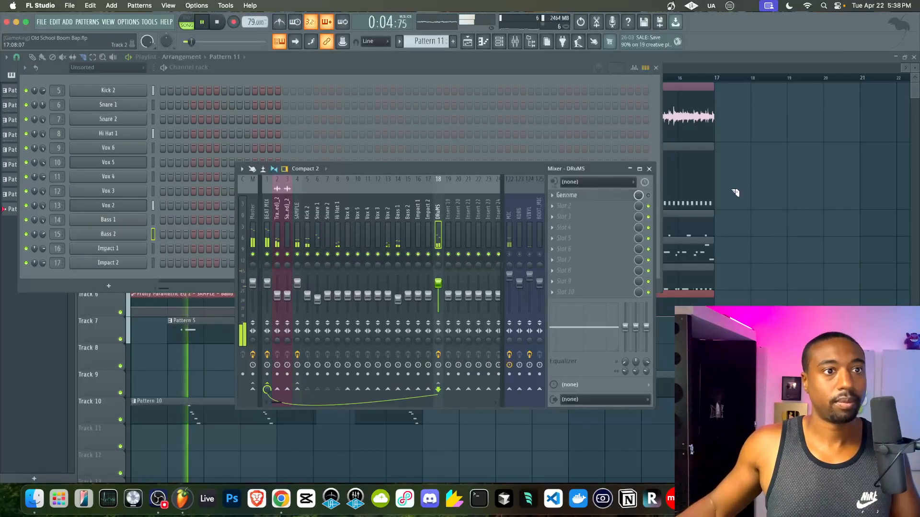
{"action": "left_click", "coordinate": [610, 197]}
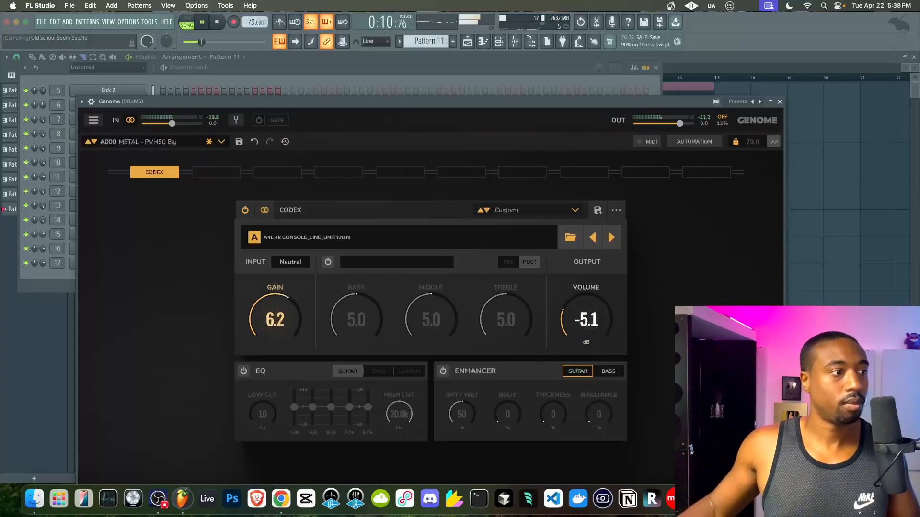
{"action": "left_click_drag", "start_coordinate": [405, 101], "coordinate": [349, 84]}
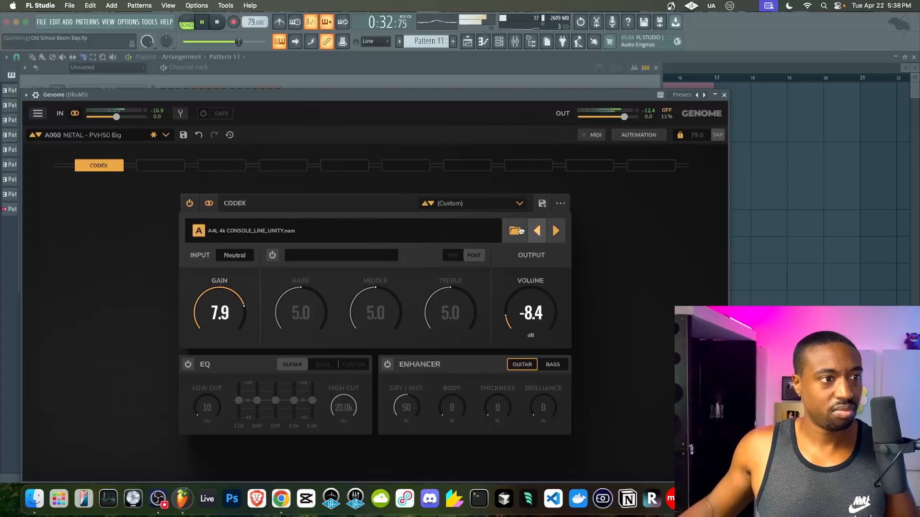
- Switch the CODEX model to ZULU HIP HOP DRUMS VINTAGE PHAT.nam, then close Genome for the playlist
{"action": "left_click", "coordinate": [445, 233]}
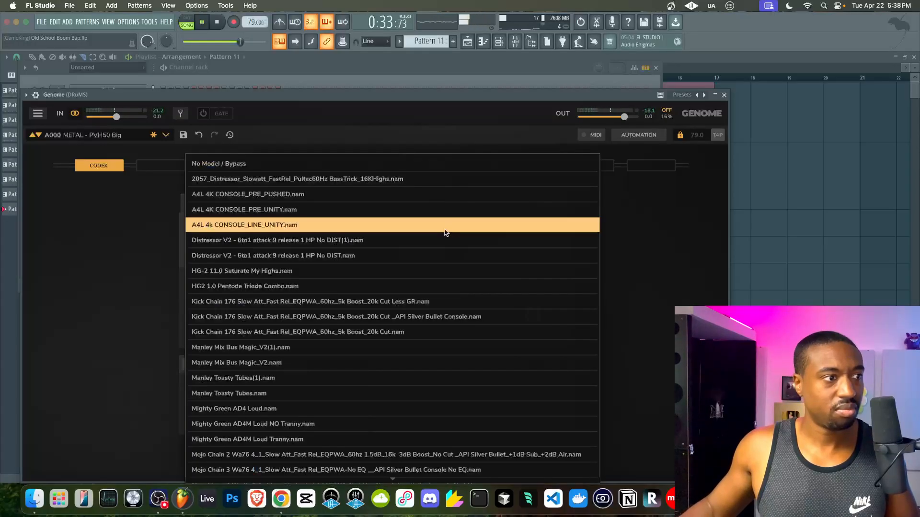
{"action": "left_click", "coordinate": [332, 209]}
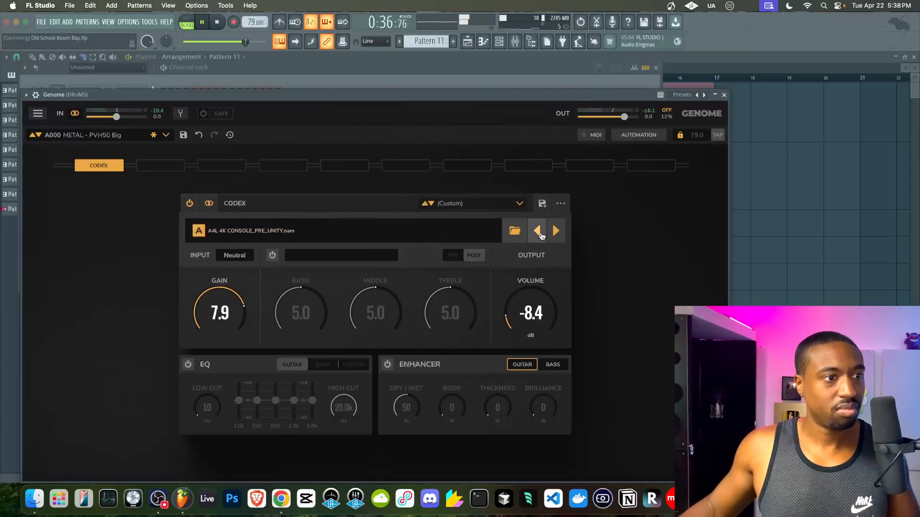
{"action": "left_click", "coordinate": [431, 234]}
{"action": "scroll", "coordinate": [322, 324], "scroll_direction": "down", "scroll_amount": 10}
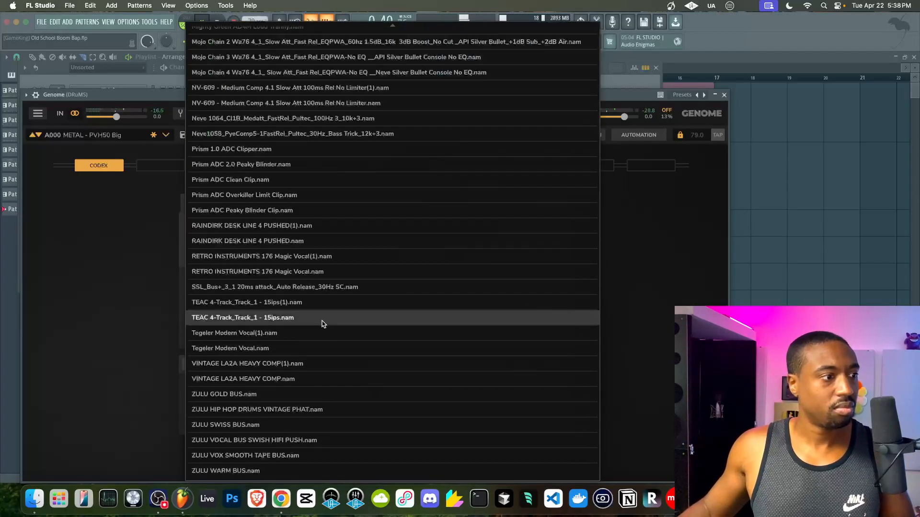
{"action": "left_click", "coordinate": [262, 394]}
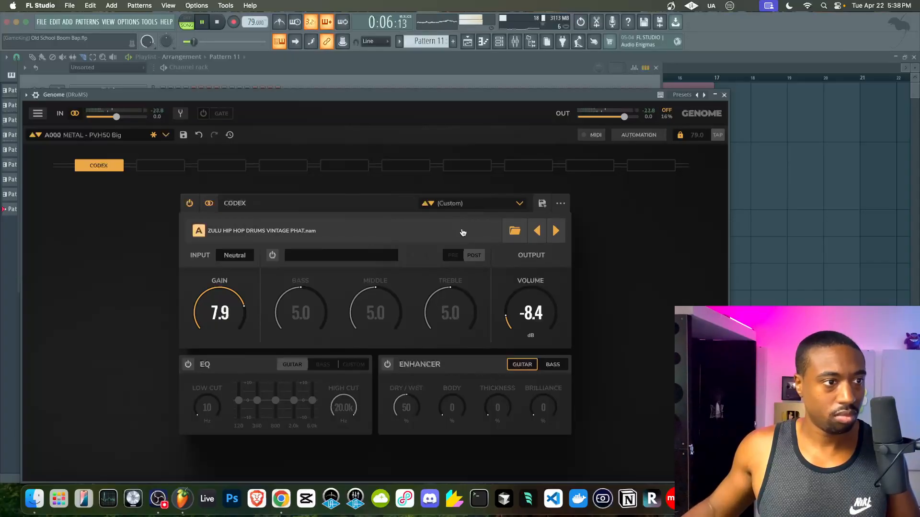
{"action": "left_click", "coordinate": [724, 95]}
{"action": "left_click", "coordinate": [799, 211]}
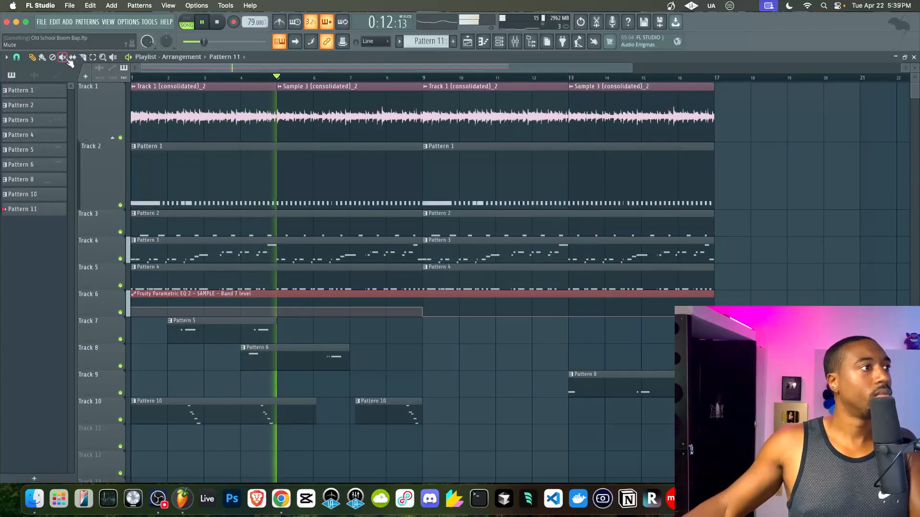
- Colour all the patterns with a pink-to-purple gradient
{"action": "left_click", "coordinate": [39, 93]}
{"action": "left_click", "coordinate": [42, 192], "text": "shift"}
{"action": "right_click", "coordinate": [42, 192]}
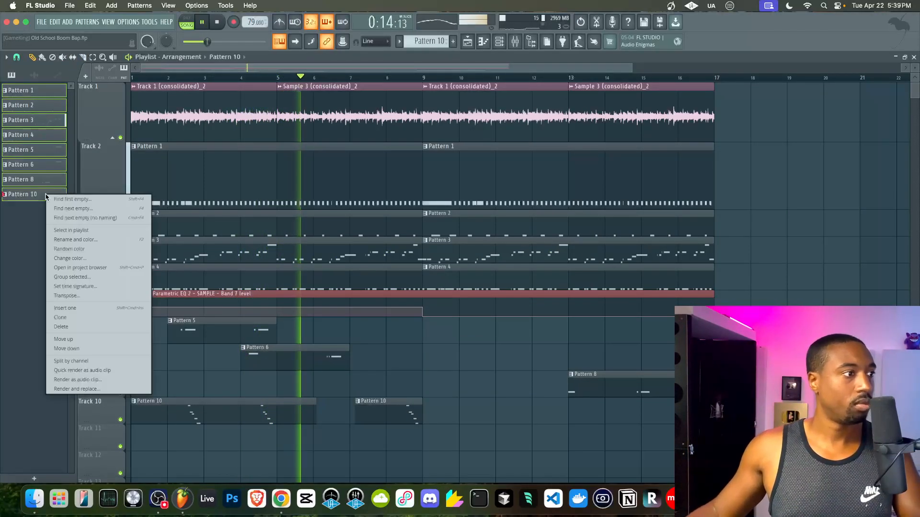
{"action": "left_click", "coordinate": [89, 241]}
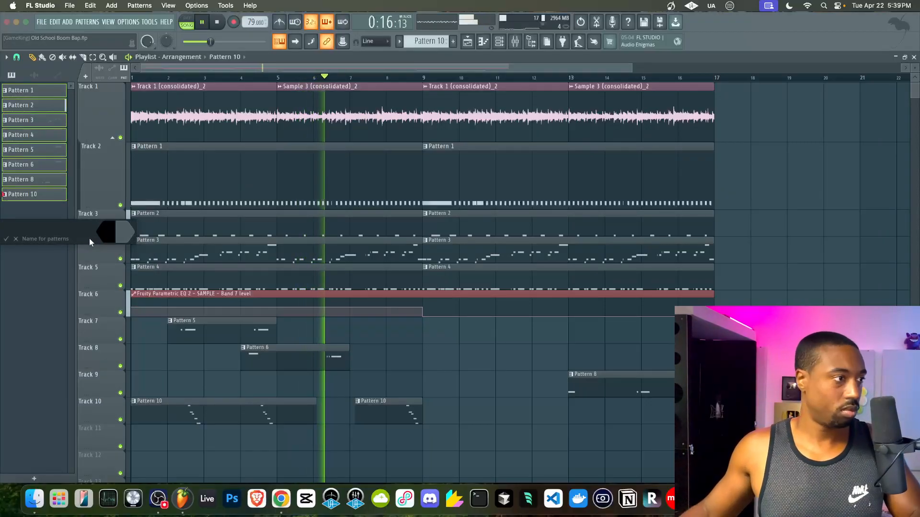
{"action": "left_click", "coordinate": [104, 234]}
{"action": "left_click", "coordinate": [189, 397]}
{"action": "key", "text": "Return"}
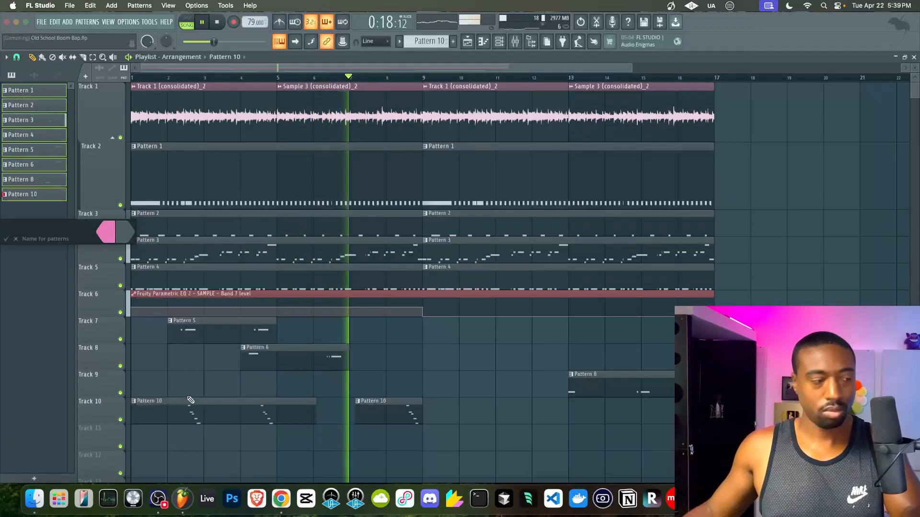
{"action": "left_click", "coordinate": [124, 234]}
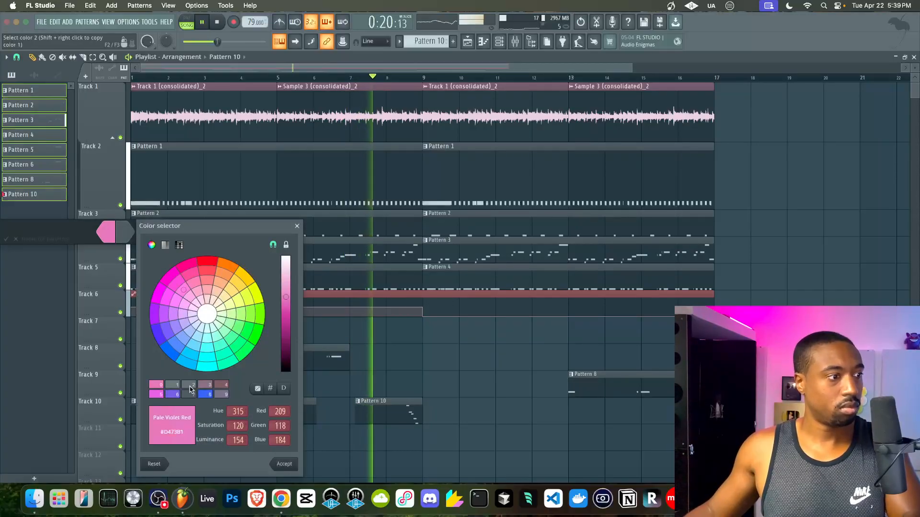
{"action": "left_click", "coordinate": [173, 395]}
{"action": "key", "text": "Return"}
{"action": "key", "text": "Return"}
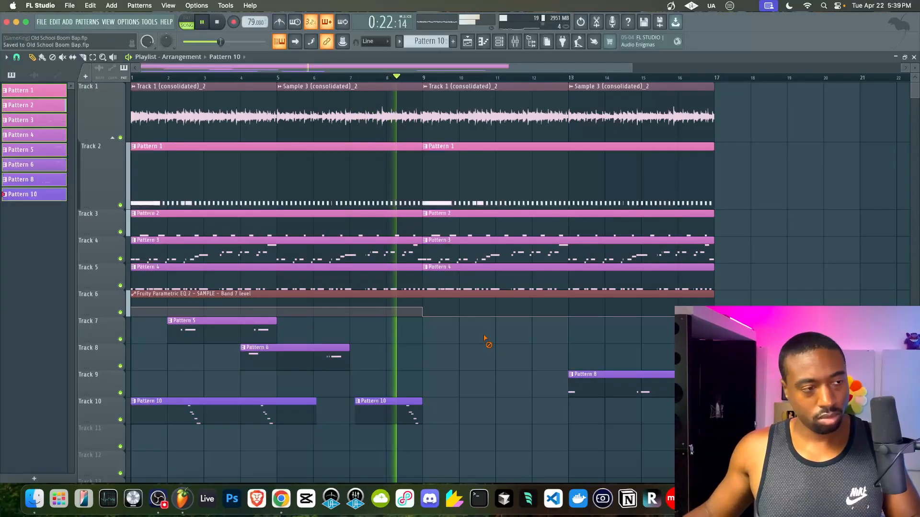
- Create an empty Pattern 11 and lower Hi Hat 1's pitch slightly
{"action": "left_click", "coordinate": [500, 42]}
{"action": "left_click", "coordinate": [452, 42]}
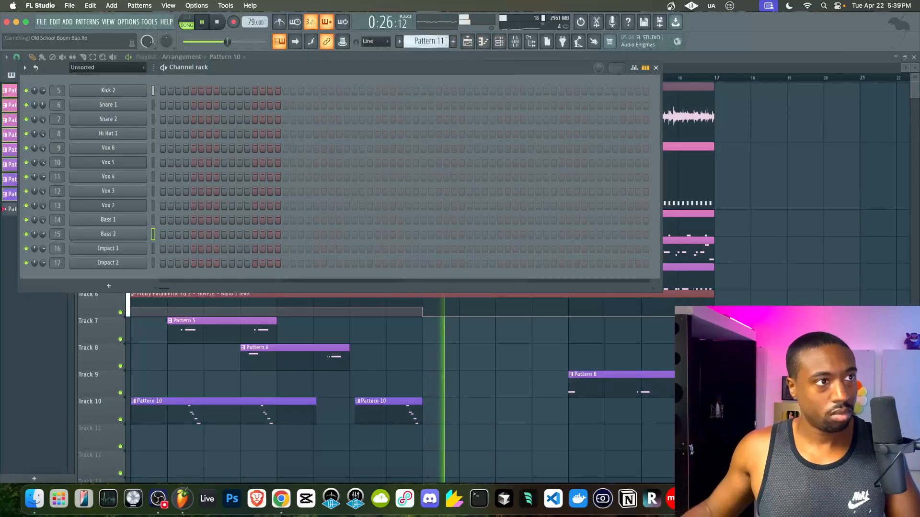
{"action": "left_click", "coordinate": [118, 133]}
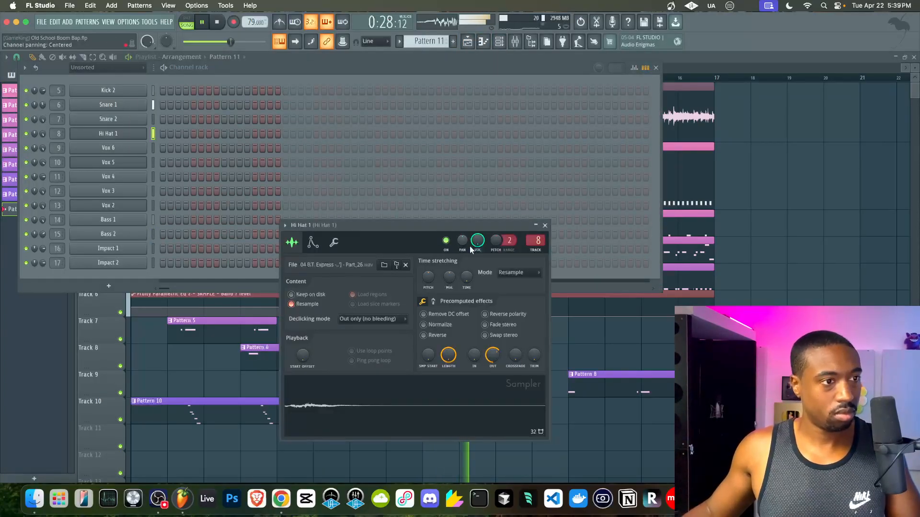
{"action": "left_click_drag", "start_coordinate": [495, 239], "coordinate": [494, 245]}
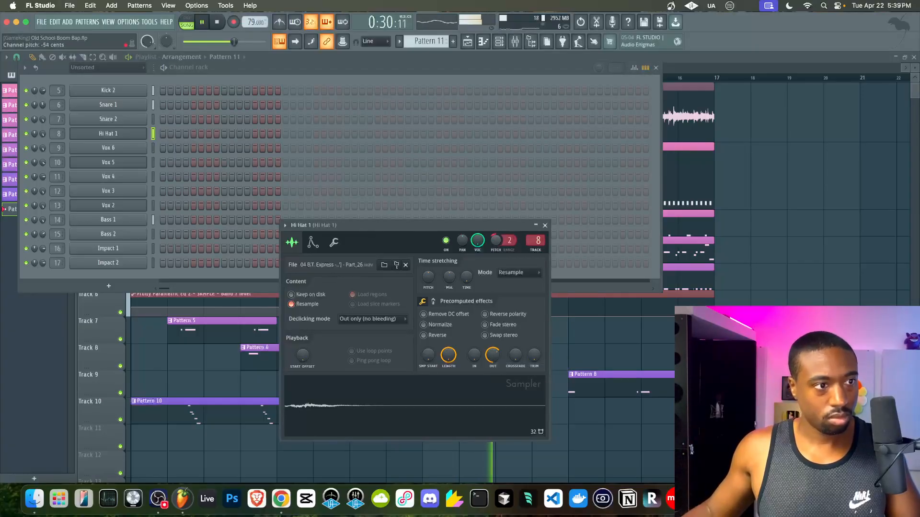
{"action": "left_click", "coordinate": [544, 226]}
{"action": "left_click", "coordinate": [766, 219]}
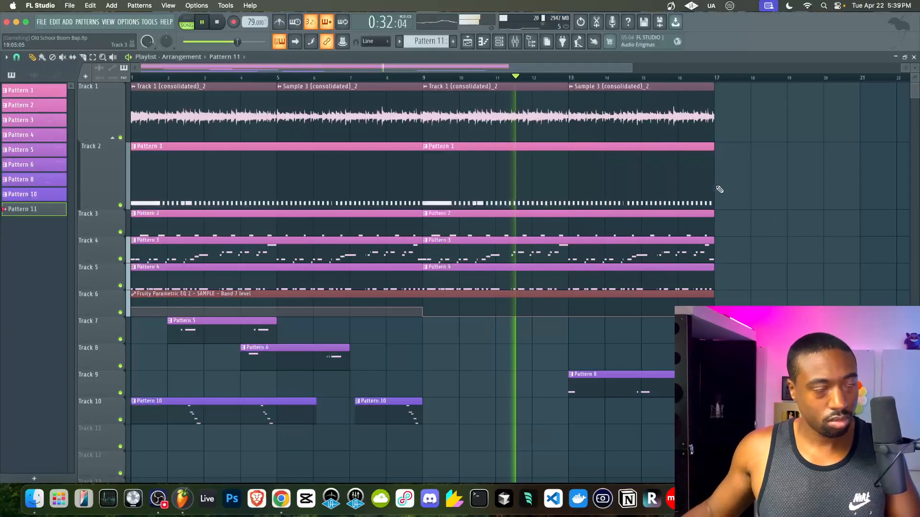
{"action": "left_click", "coordinate": [500, 42]}
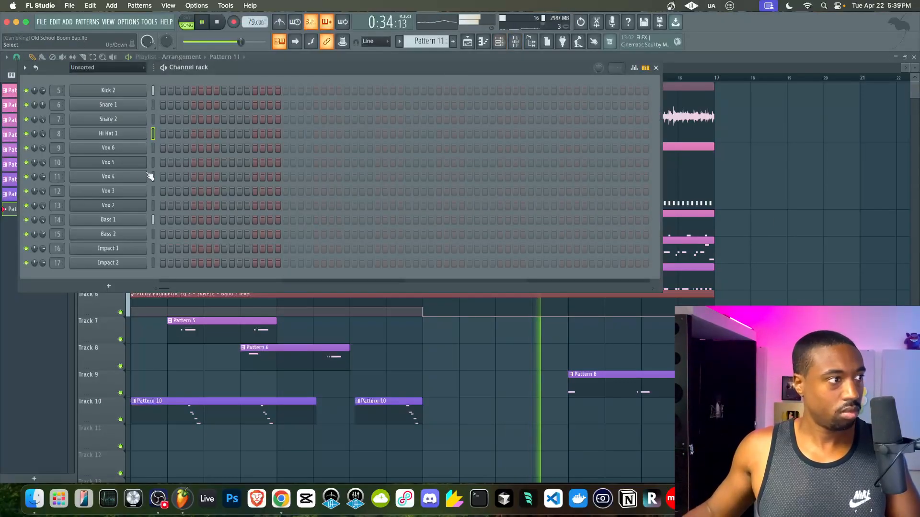
- Turn Bass 1's filter MOD X down to 63% and bring the channel rack back
{"action": "left_click", "coordinate": [118, 219]}
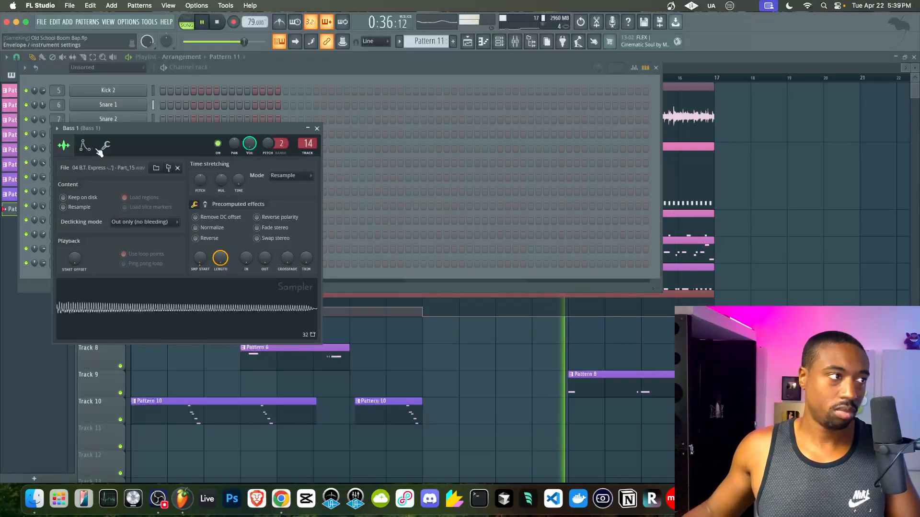
{"action": "left_click", "coordinate": [98, 151]}
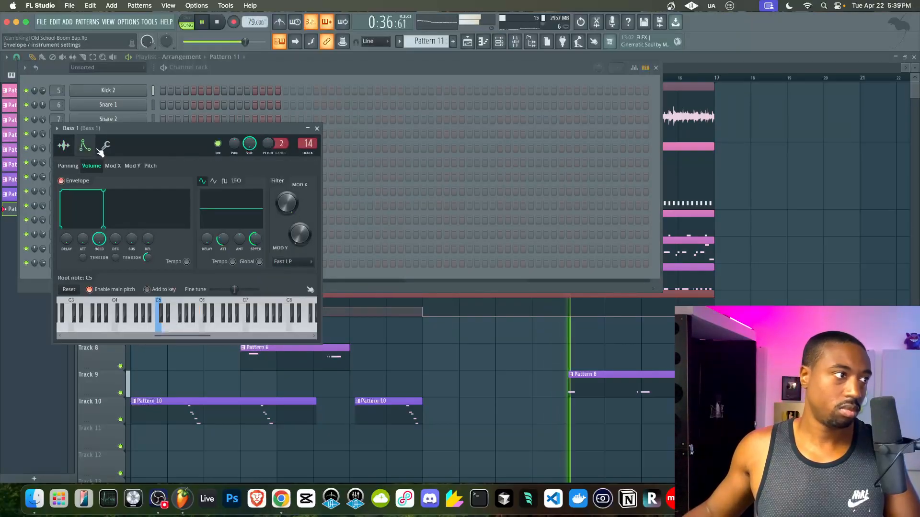
{"action": "right_click", "coordinate": [289, 205]}
{"action": "left_click", "coordinate": [307, 326]}
{"action": "left_click_drag", "start_coordinate": [289, 205], "coordinate": [289, 240]}
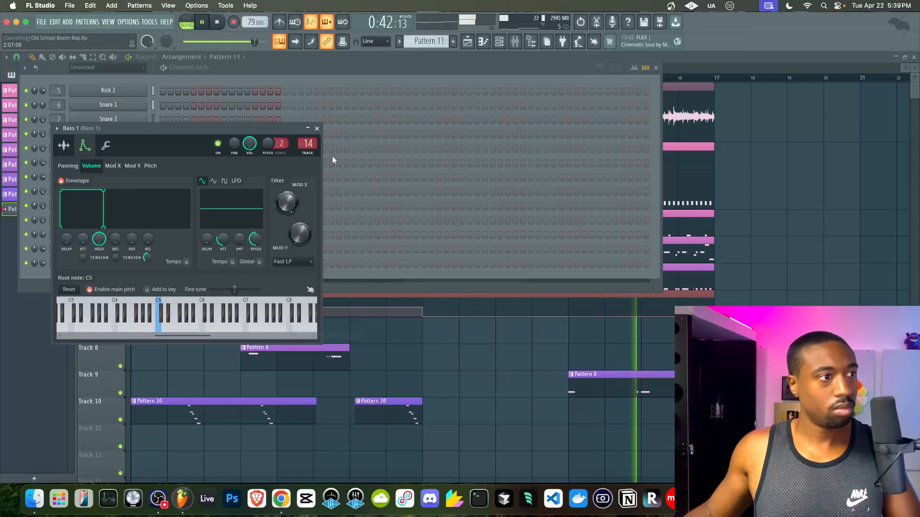
{"action": "left_click", "coordinate": [106, 145]}
{"action": "left_click", "coordinate": [432, 315]}
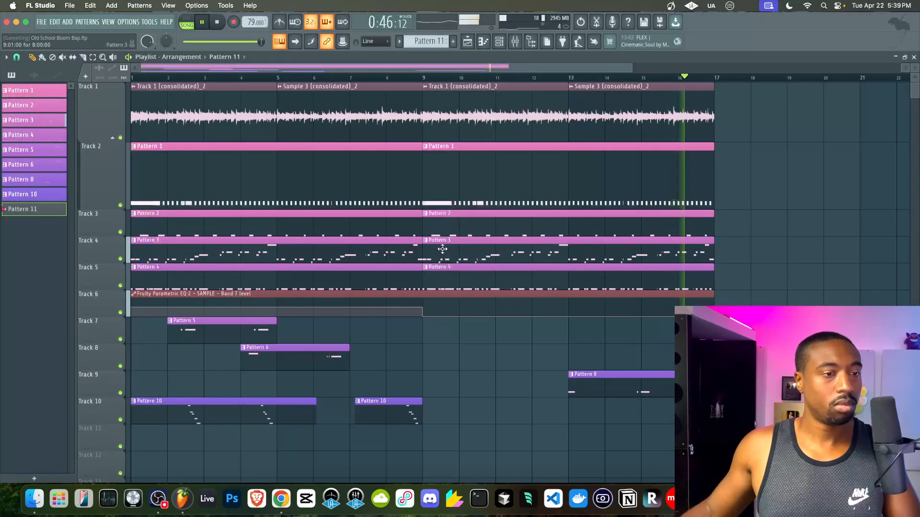
{"action": "key", "text": "F6"}
{"action": "scroll", "coordinate": [443, 41], "scroll_direction": "down", "scroll_amount": 1}
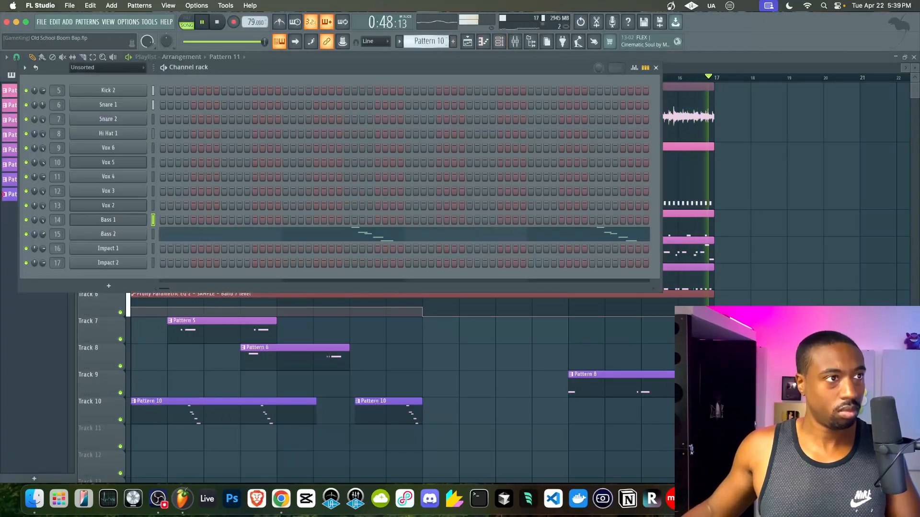
{"action": "scroll", "coordinate": [433, 41], "scroll_direction": "down", "scroll_amount": 2}
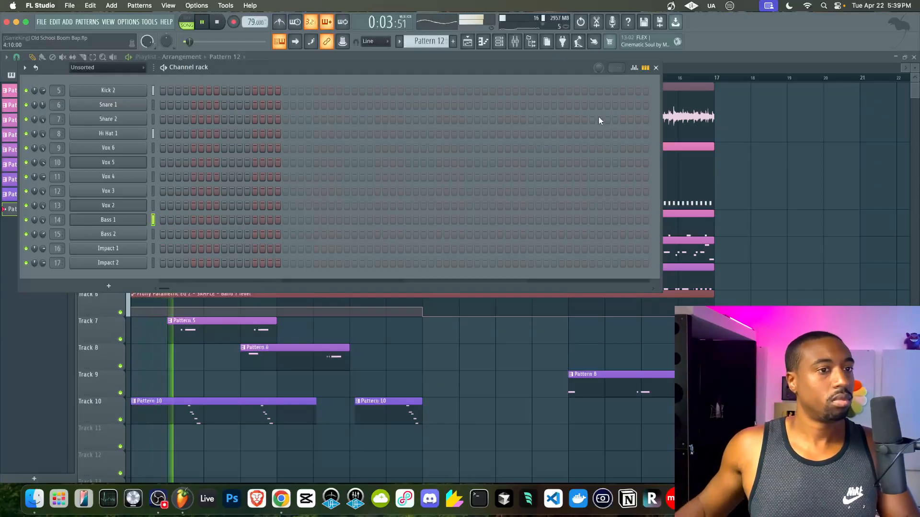
- Open the mixer and check the BEAT MIX insert and docked track group during playback
{"action": "left_click", "coordinate": [816, 187]}
{"action": "left_click", "coordinate": [515, 42]}
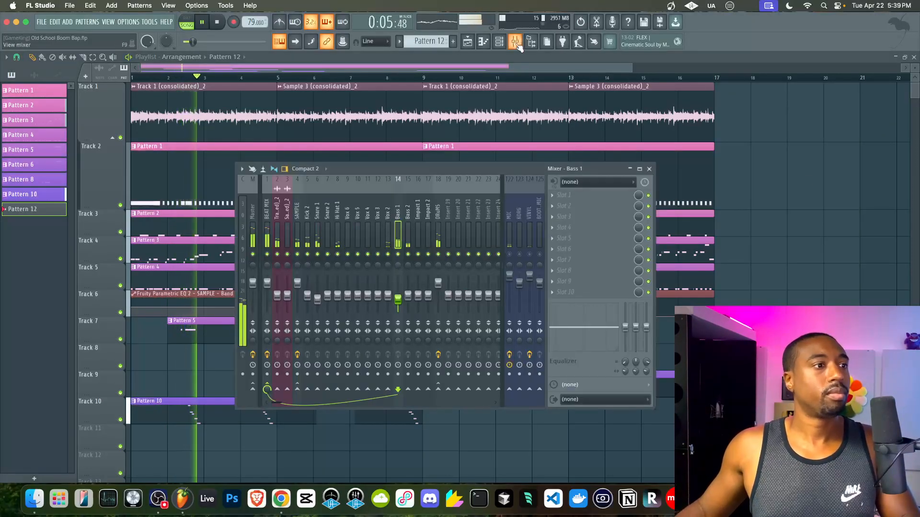
{"action": "left_click", "coordinate": [268, 225]}
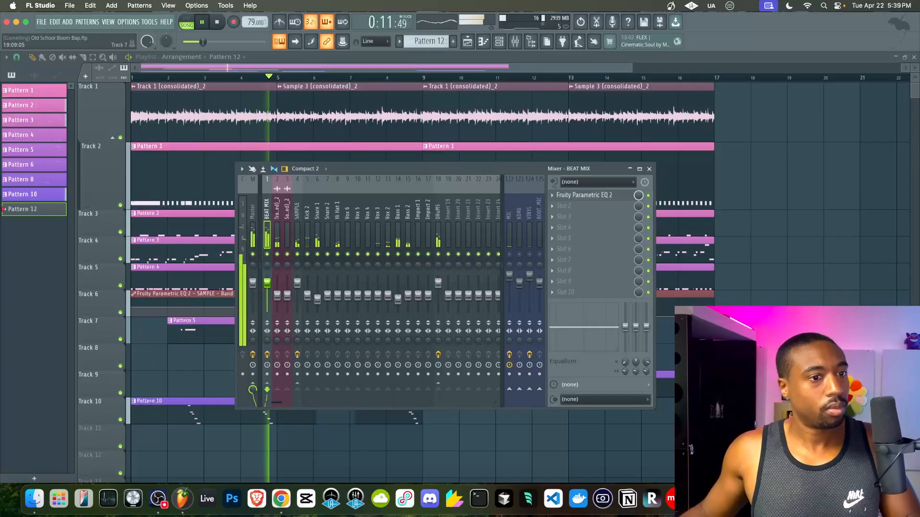
{"action": "left_click", "coordinate": [650, 170]}
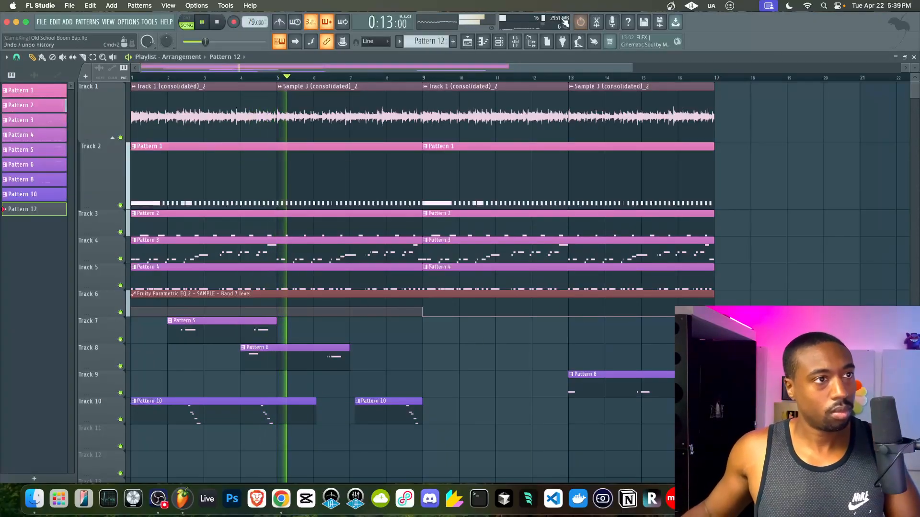
{"action": "left_click", "coordinate": [515, 42]}
{"action": "key", "text": "space"}
{"action": "left_click", "coordinate": [501, 252]}
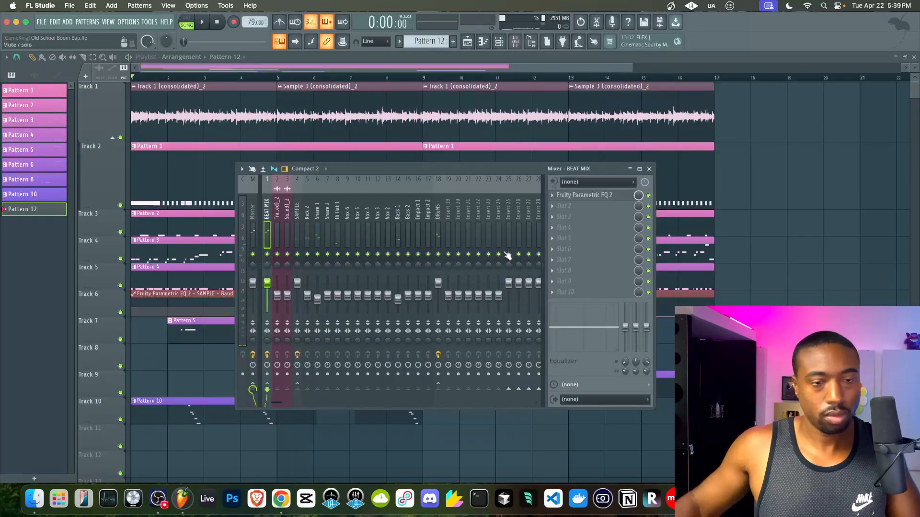
{"action": "key", "text": "space"}
{"action": "left_click", "coordinate": [543, 259]}
{"action": "key", "text": "space"}
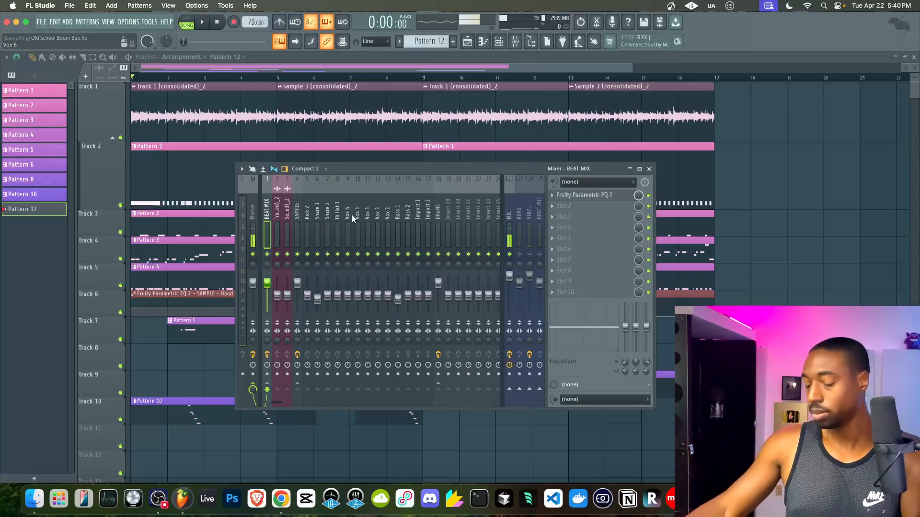
- Route the Vox 6–Vox 2 inserts only to Insert 19 and rename it VOX CHOPS
{"action": "left_click_drag", "start_coordinate": [353, 219], "coordinate": [388, 225]}
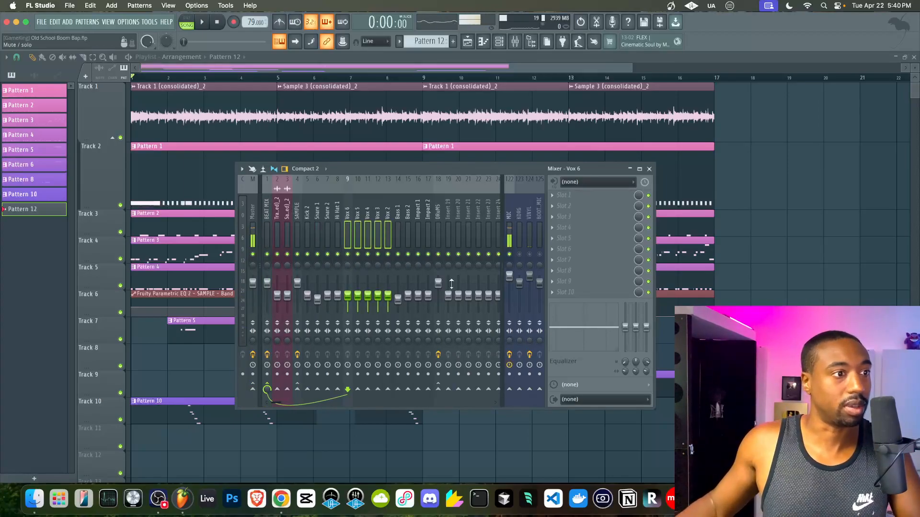
{"action": "right_click", "coordinate": [449, 390]}
{"action": "left_click", "coordinate": [469, 404]}
{"action": "right_click", "coordinate": [449, 238]}
{"action": "key", "text": "F2"}
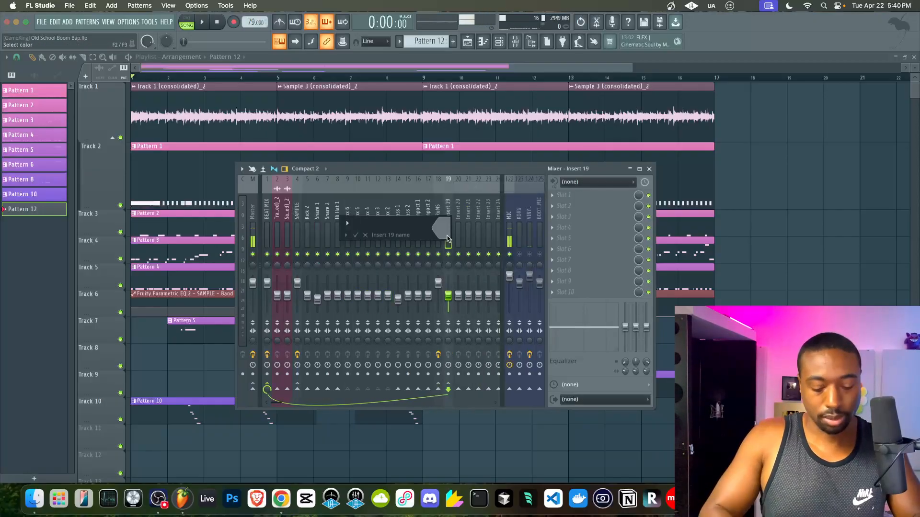
{"action": "type", "text": "VOX CHOPS"}
{"action": "key", "text": "Return"}
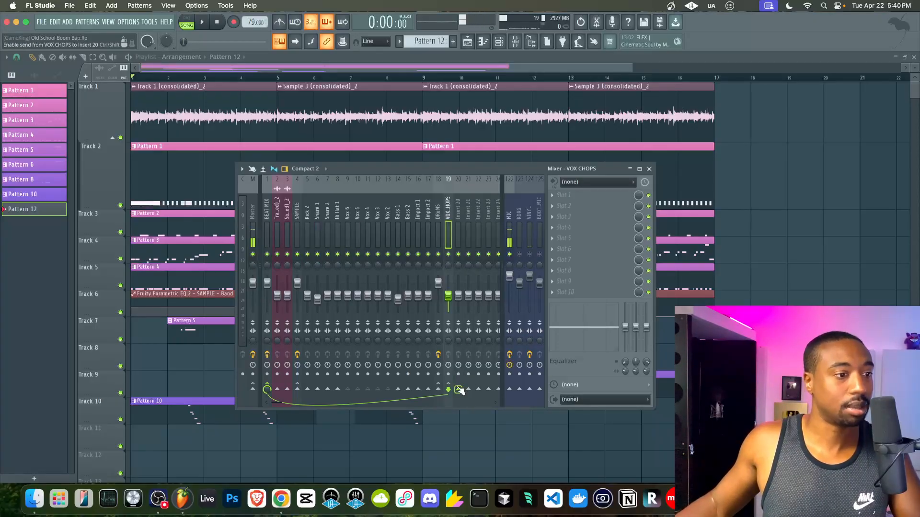
{"action": "right_click", "coordinate": [459, 222]}
- Name Insert 20 REVERB and load ValhallaVintageVerb with 530 Hz low cut and 0 ms predelay
{"action": "key", "text": "F2"}
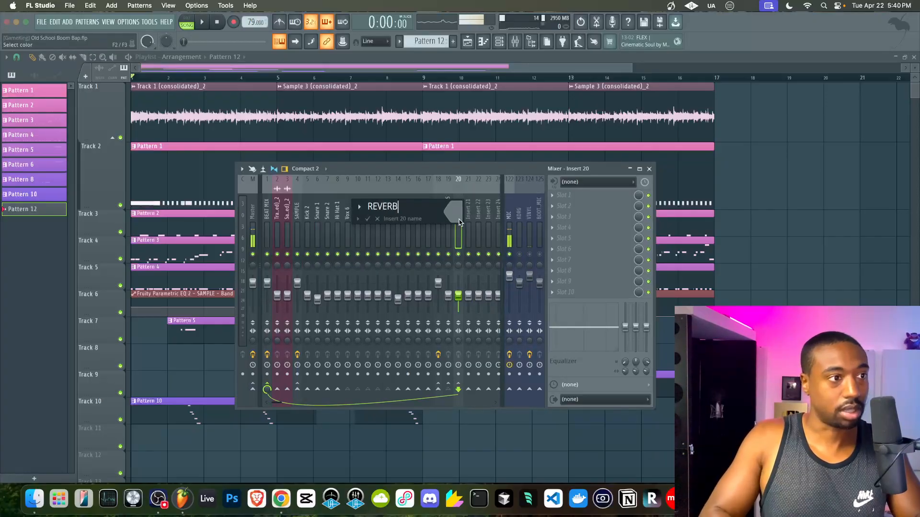
{"action": "key", "text": "Return"}
{"action": "left_click", "coordinate": [559, 200]}
{"action": "mouse_move", "coordinate": [563, 204]}
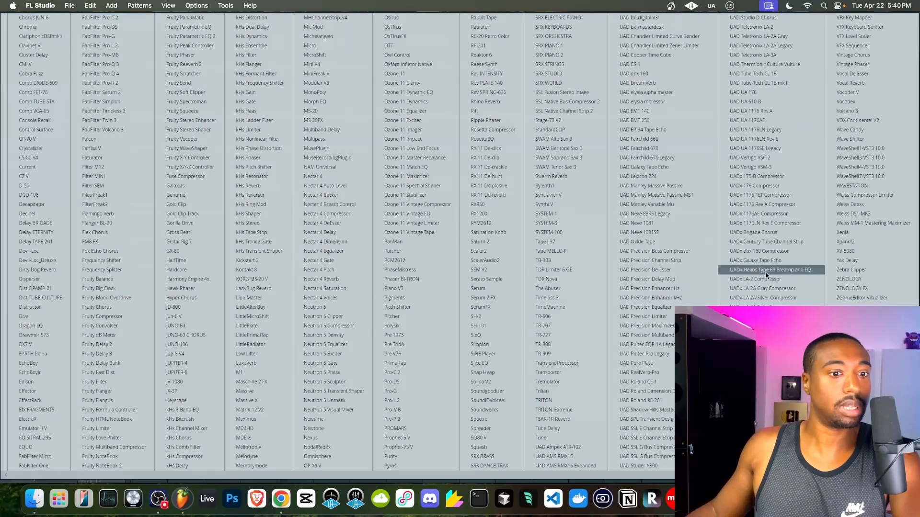
{"action": "left_click", "coordinate": [757, 438]}
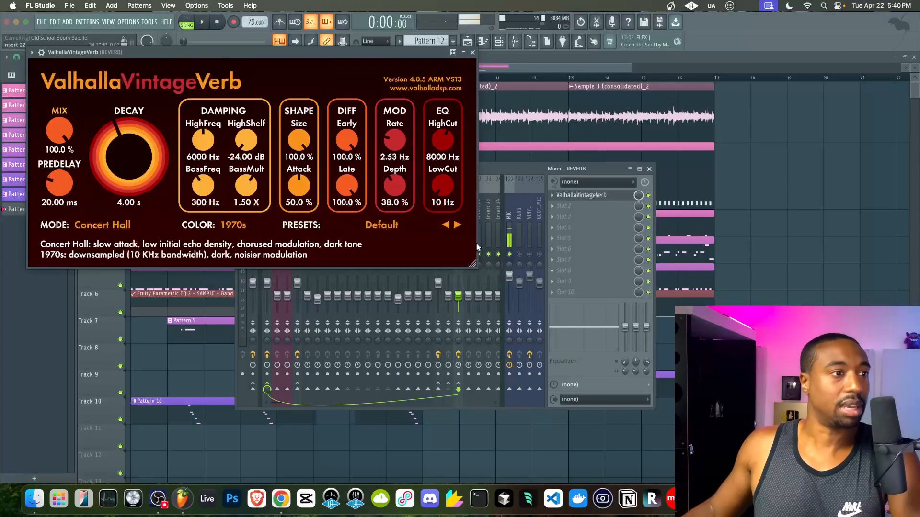
{"action": "left_click_drag", "start_coordinate": [438, 191], "coordinate": [441, 146]}
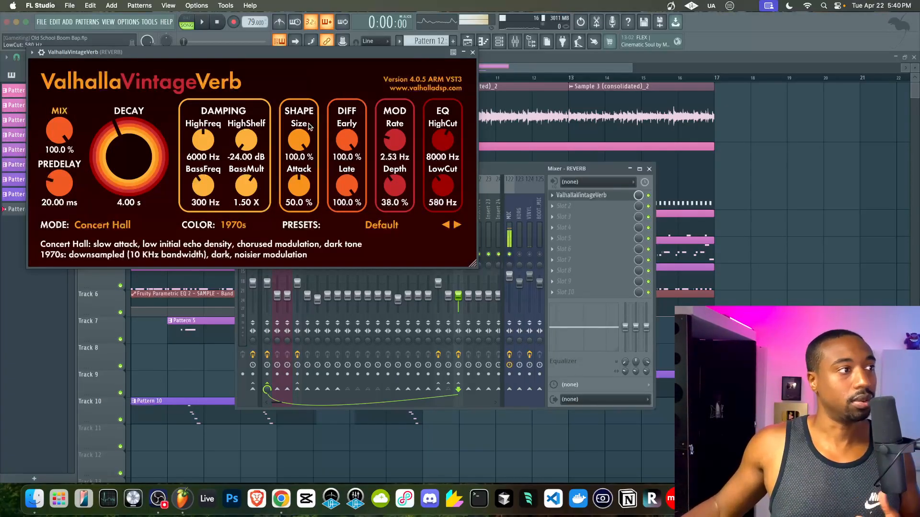
{"action": "left_click_drag", "start_coordinate": [69, 180], "coordinate": [68, 279]}
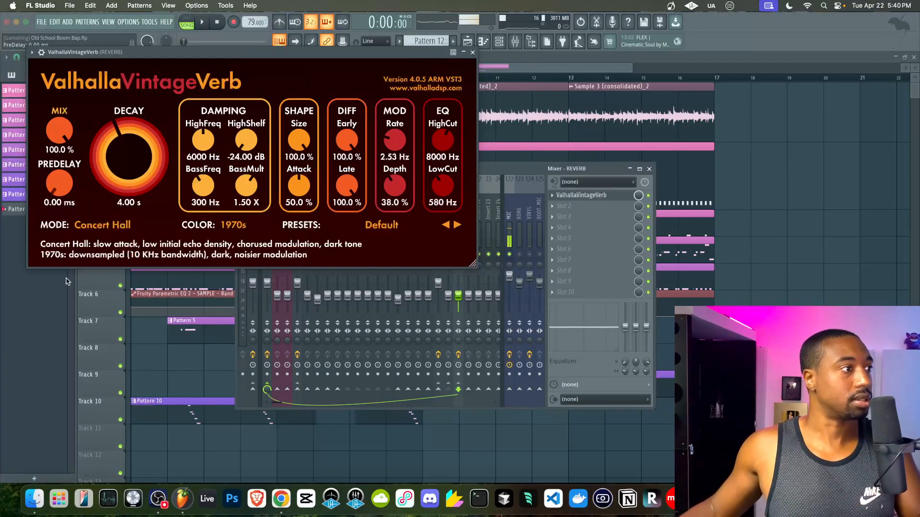
{"action": "left_click", "coordinate": [472, 53]}
- Raise the VOX CHOPS and REVERB insert volumes to 100% while playing the beat
{"action": "key", "text": "space"}
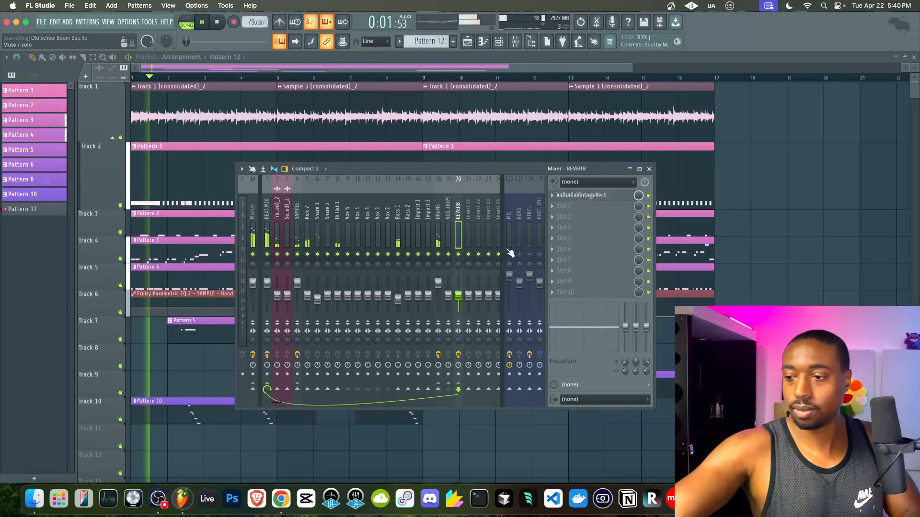
{"action": "left_click", "coordinate": [448, 223]}
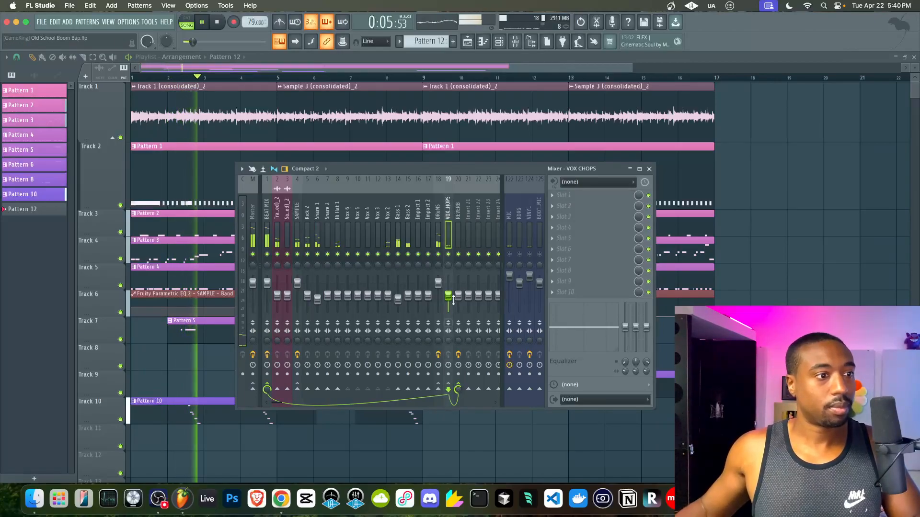
{"action": "left_click_drag", "start_coordinate": [450, 294], "coordinate": [449, 280]}
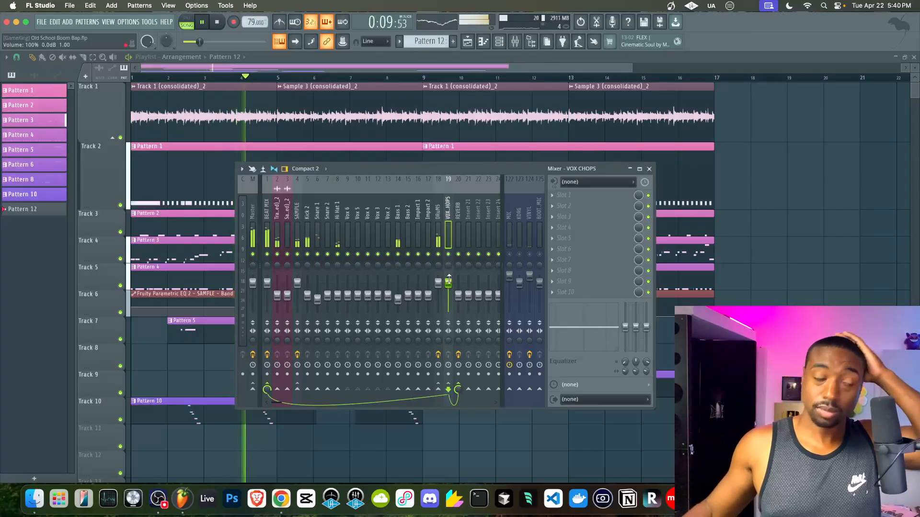
{"action": "left_click", "coordinate": [458, 290]}
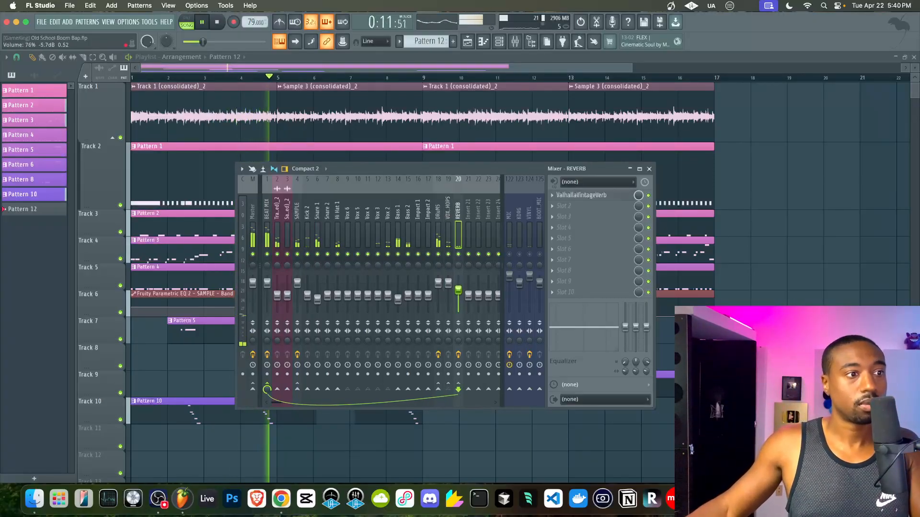
{"action": "left_click_drag", "start_coordinate": [459, 284], "coordinate": [459, 284]}
{"action": "right_click", "coordinate": [746, 331]}
{"action": "key", "text": "space"}
{"action": "key", "text": "space"}
{"action": "left_click", "coordinate": [515, 42]}
{"action": "left_click", "coordinate": [448, 225]}
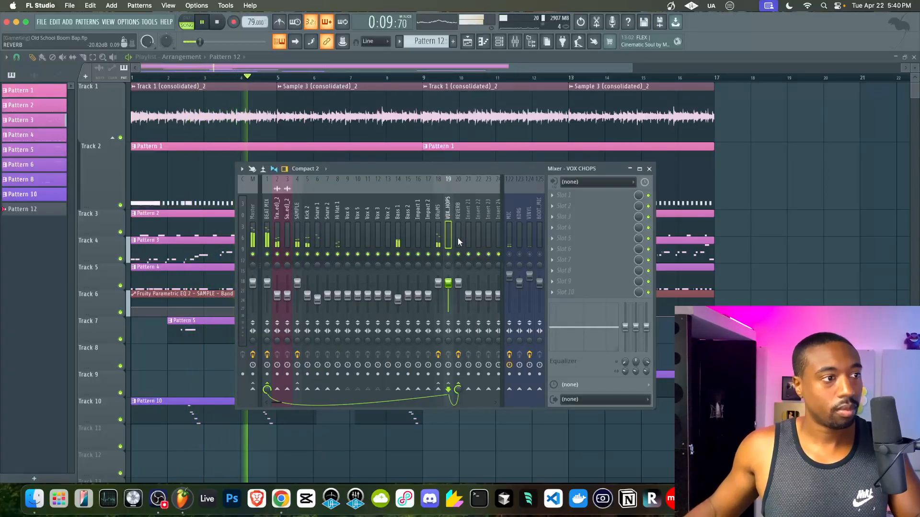
- Close the mixer, browse the playlist clips, and select both Pattern 3 clips on Track 4
{"action": "left_click", "coordinate": [649, 169]}
{"action": "left_click_drag", "start_coordinate": [771, 86], "coordinate": [156, 129]}
{"action": "scroll", "coordinate": [273, 115], "scroll_direction": "up", "scroll_amount": 6}
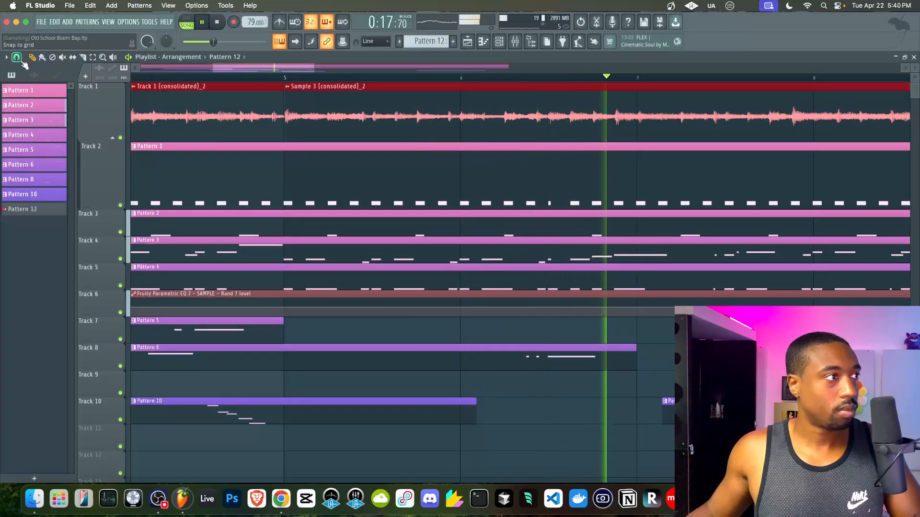
{"action": "scroll", "coordinate": [249, 130], "scroll_direction": "left", "scroll_amount": 10}
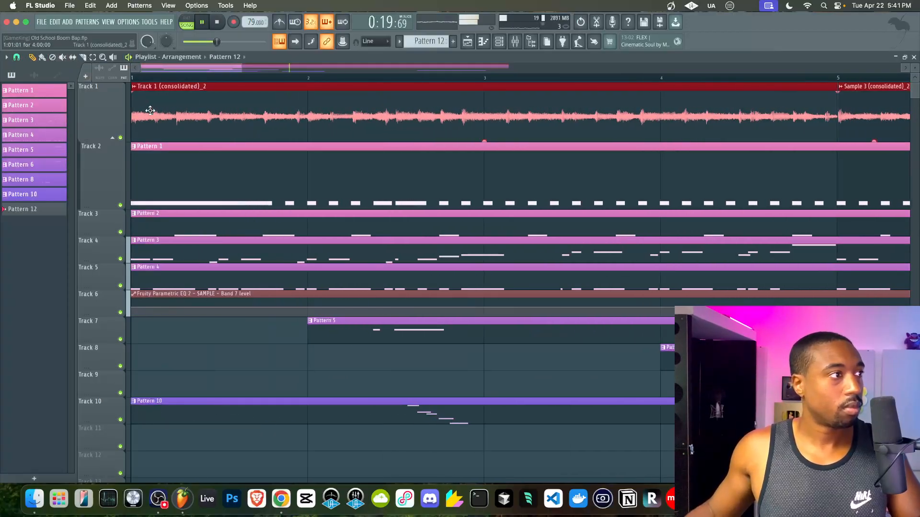
{"action": "left_click", "coordinate": [139, 103]}
{"action": "scroll", "coordinate": [195, 103], "scroll_direction": "down", "scroll_amount": 10}
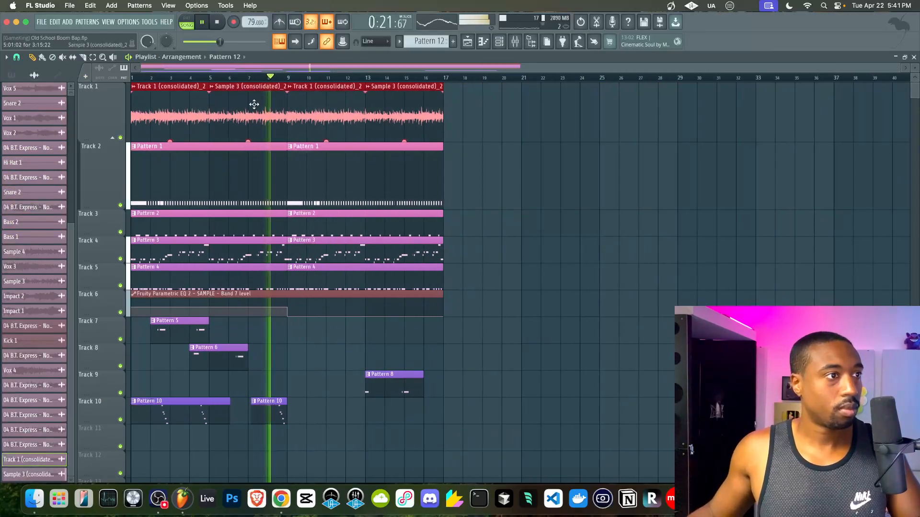
{"action": "right_click", "coordinate": [473, 146]}
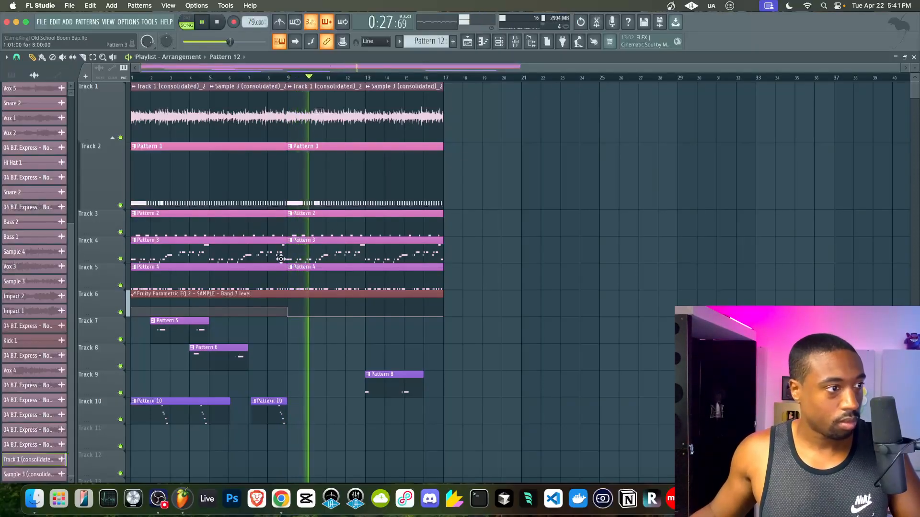
{"action": "left_click_drag", "start_coordinate": [340, 254], "coordinate": [174, 254]}
- Select all the Bass 1 notes in the piano roll and nudge them slightly earlier
{"action": "double_click", "coordinate": [173, 254]}
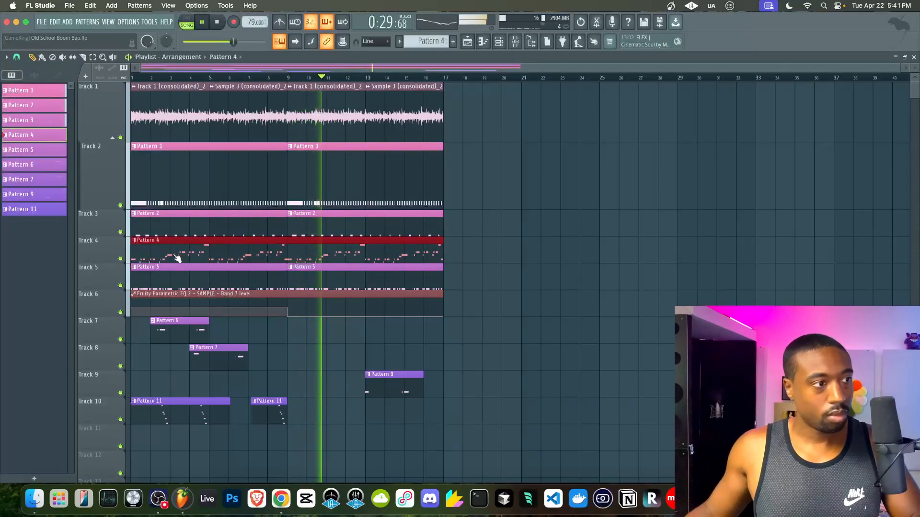
{"action": "scroll", "coordinate": [175, 254], "scroll_direction": "down", "scroll_amount": 3}
{"action": "left_click_drag", "start_coordinate": [607, 180], "coordinate": [46, 376]}
{"action": "scroll", "coordinate": [41, 332], "scroll_direction": "up", "scroll_amount": 6}
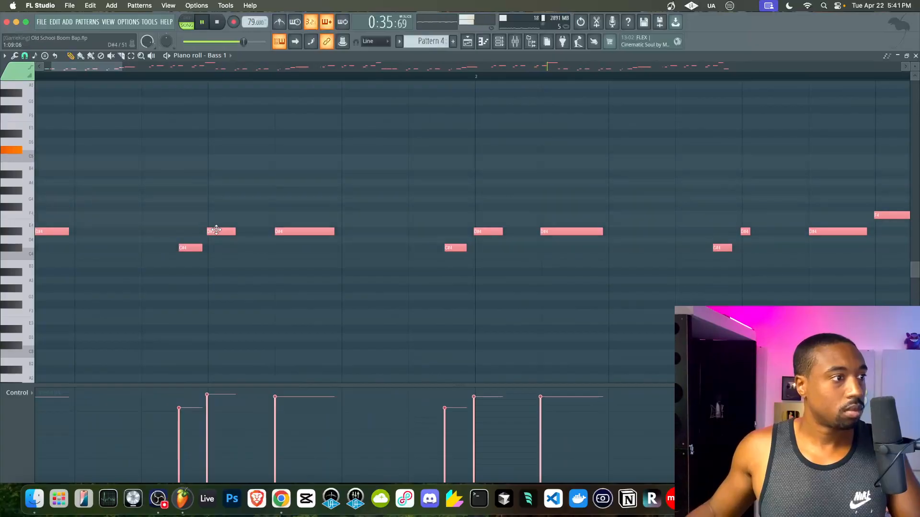
{"action": "left_click_drag", "start_coordinate": [216, 230], "coordinate": [214, 229]}
{"action": "scroll", "coordinate": [213, 229], "scroll_direction": "up", "scroll_amount": 5}
{"action": "scroll", "coordinate": [213, 229], "scroll_direction": "left", "scroll_amount": 4}
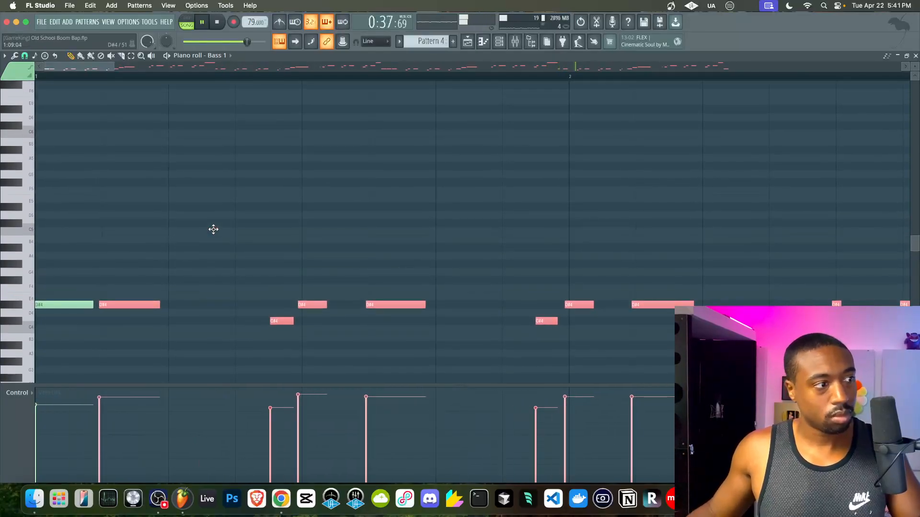
{"action": "scroll", "coordinate": [213, 230], "scroll_direction": "down", "scroll_amount": 4}
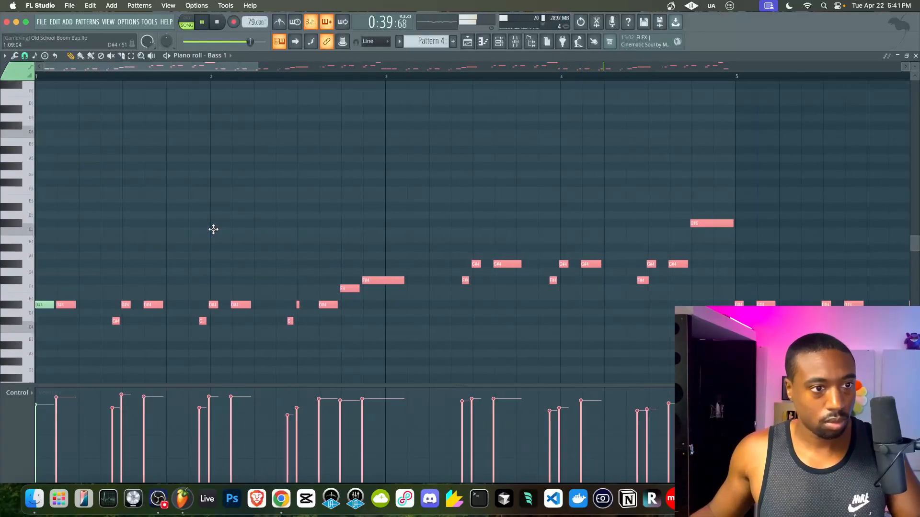
{"action": "scroll", "coordinate": [214, 229], "scroll_direction": "down", "scroll_amount": 4}
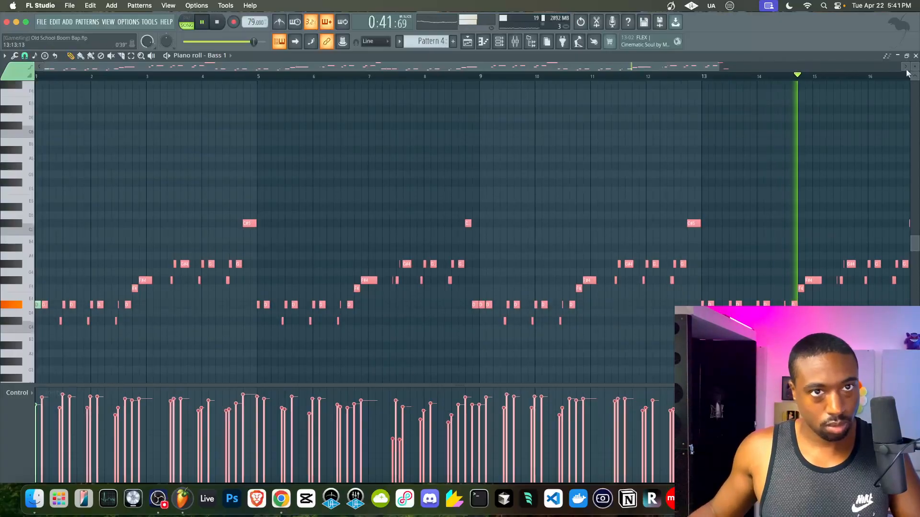
{"action": "left_click", "coordinate": [916, 55]}
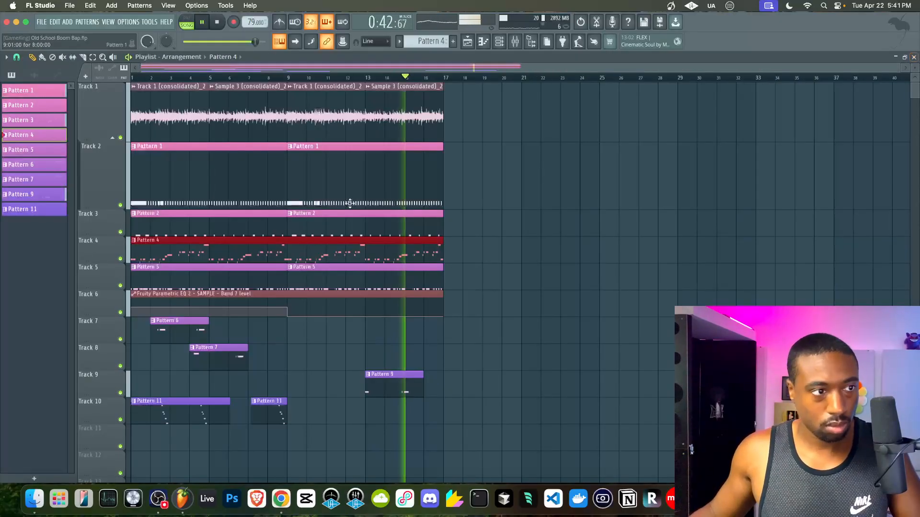
- Assign Bass 1 to mixer track 14 in its channel settings and open the mixer
{"action": "left_click", "coordinate": [502, 42]}
{"action": "left_click", "coordinate": [136, 223]}
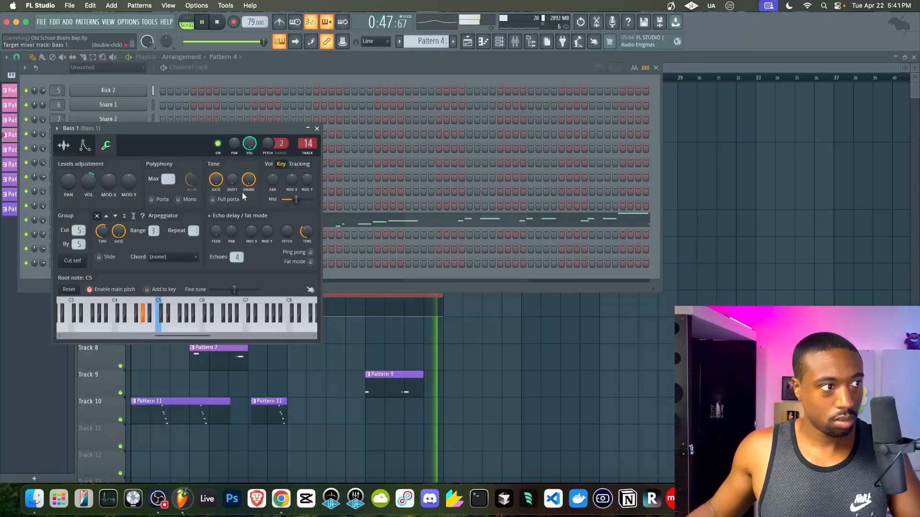
{"action": "left_click", "coordinate": [317, 128]}
{"action": "left_click", "coordinate": [508, 312]}
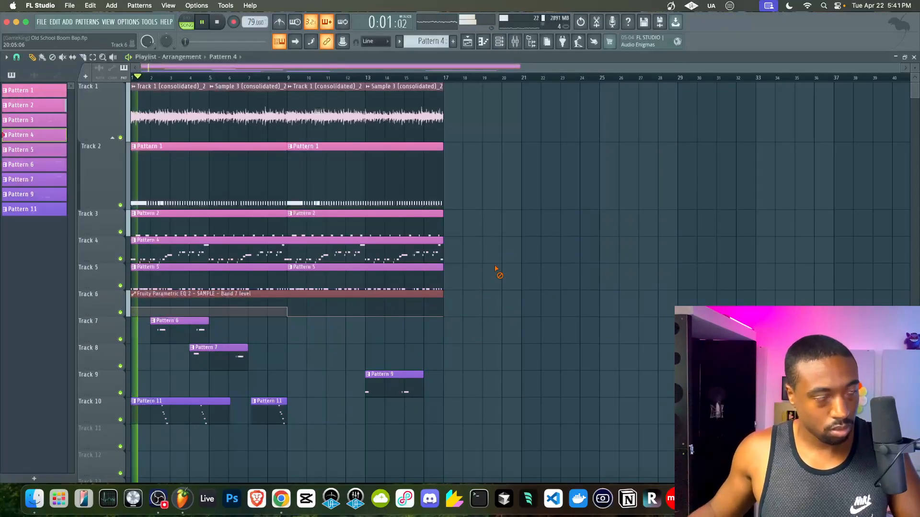
{"action": "left_click", "coordinate": [515, 44]}
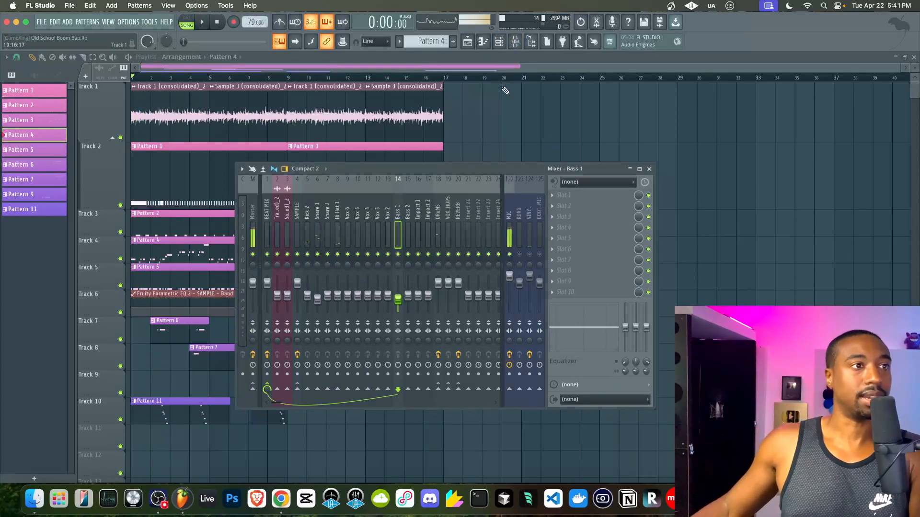
- Open the Pattern 4 Bass 1 notes, check its mixer track, then close both windows
{"action": "double_click", "coordinate": [181, 240]}
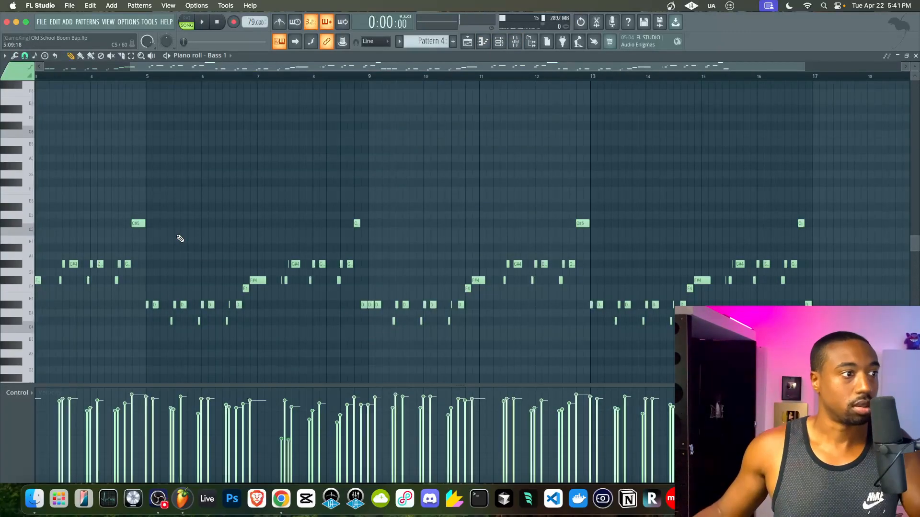
{"action": "scroll", "coordinate": [181, 238], "scroll_direction": "up", "scroll_amount": 6}
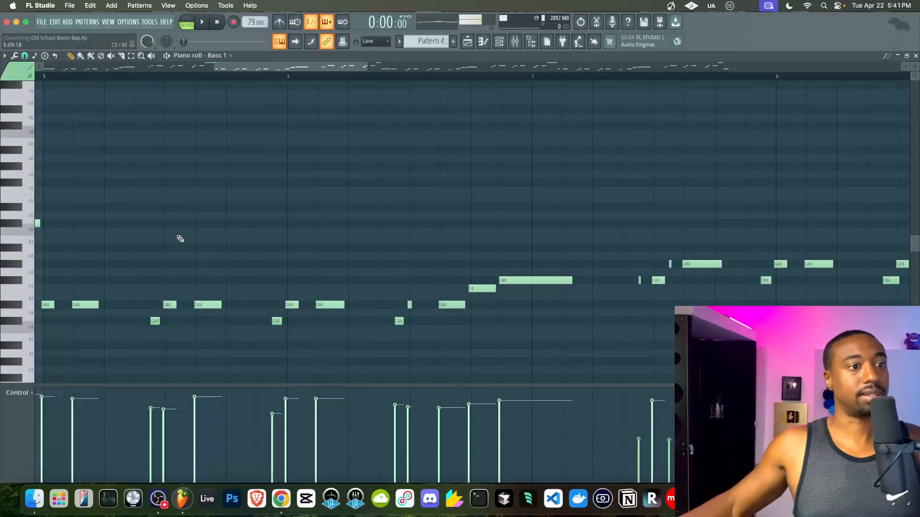
{"action": "scroll", "coordinate": [444, 180], "scroll_direction": "up", "scroll_amount": 3}
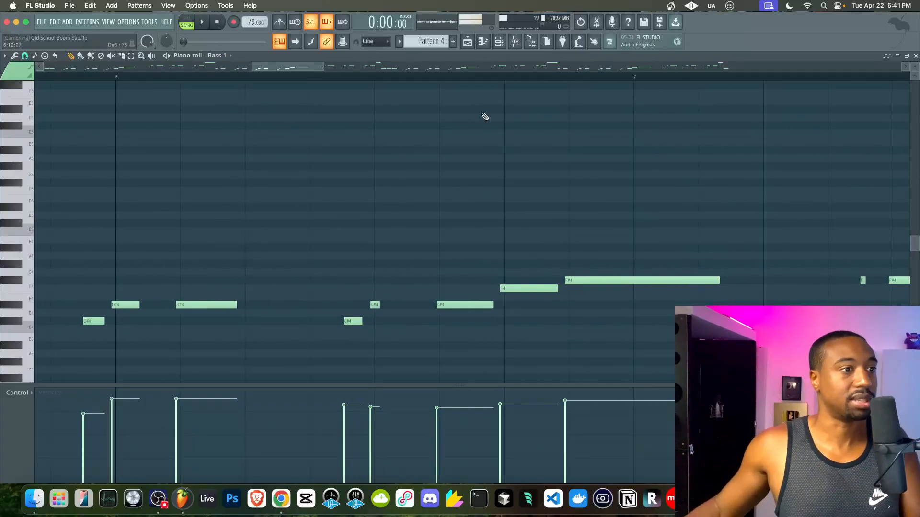
{"action": "left_click", "coordinate": [516, 43]}
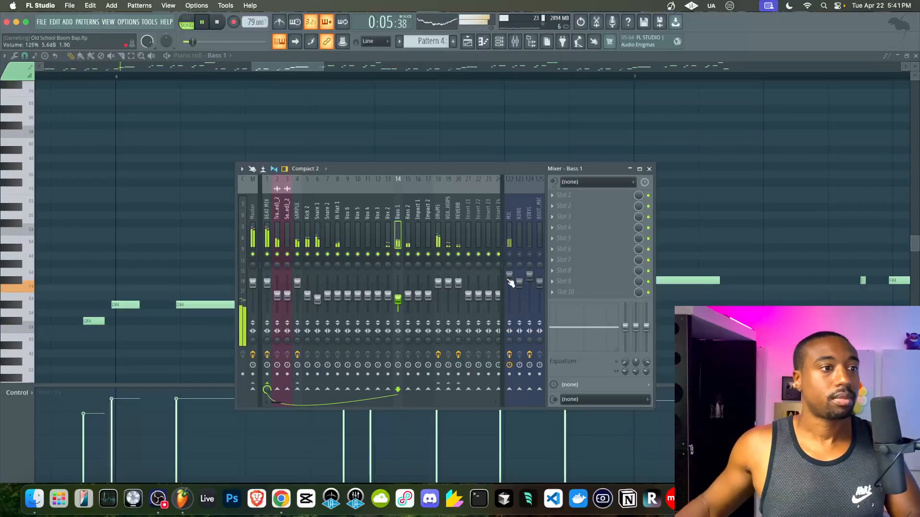
{"action": "left_click", "coordinate": [650, 169]}
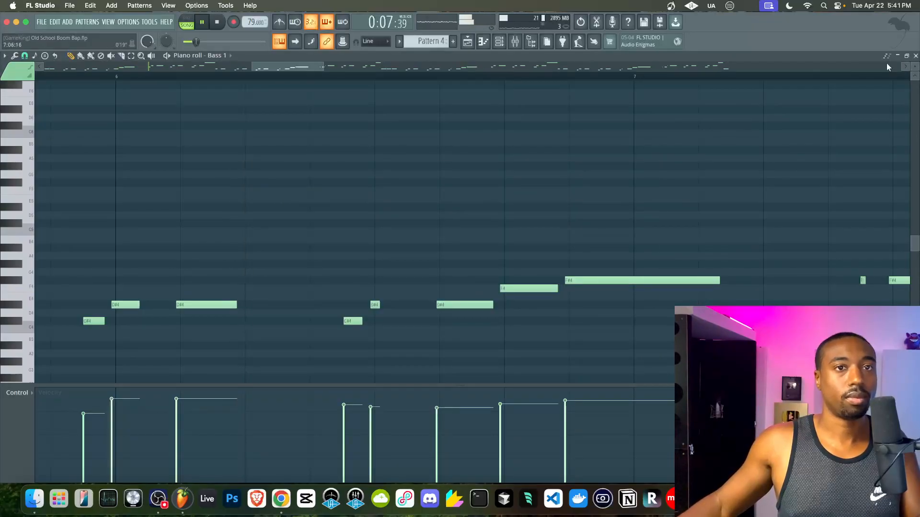
{"action": "left_click", "coordinate": [915, 55]}
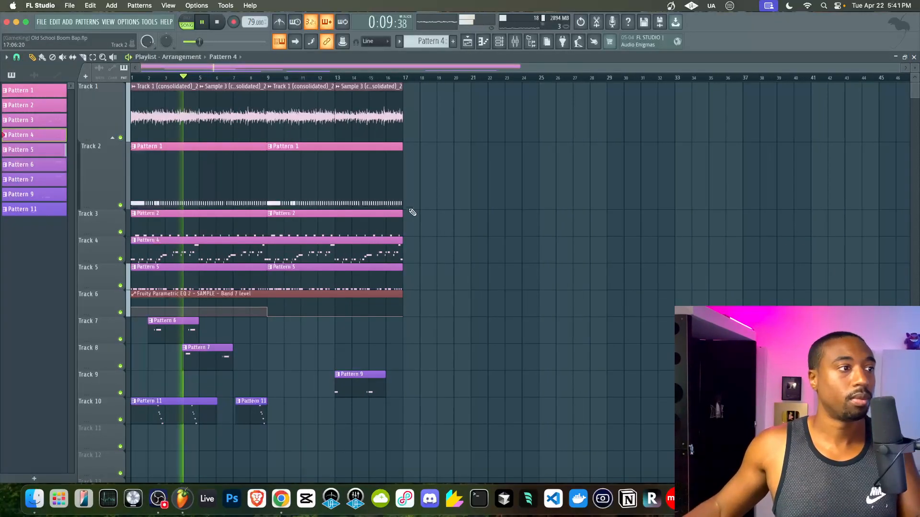
- Make the Track 4 bass clip a unique pattern and review the Pattern 5 bass notes
{"action": "right_click", "coordinate": [134, 245]}
{"action": "left_click", "coordinate": [154, 332]}
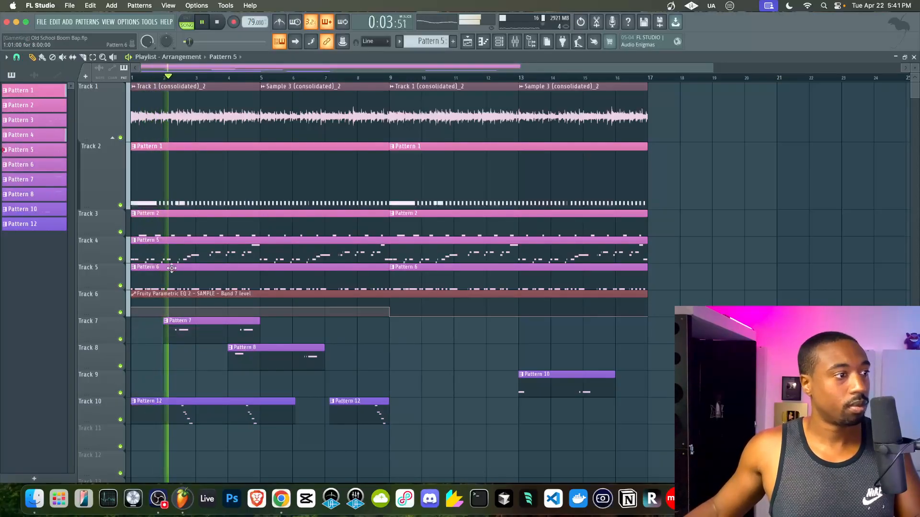
{"action": "scroll", "coordinate": [197, 255], "scroll_direction": "up", "scroll_amount": 2}
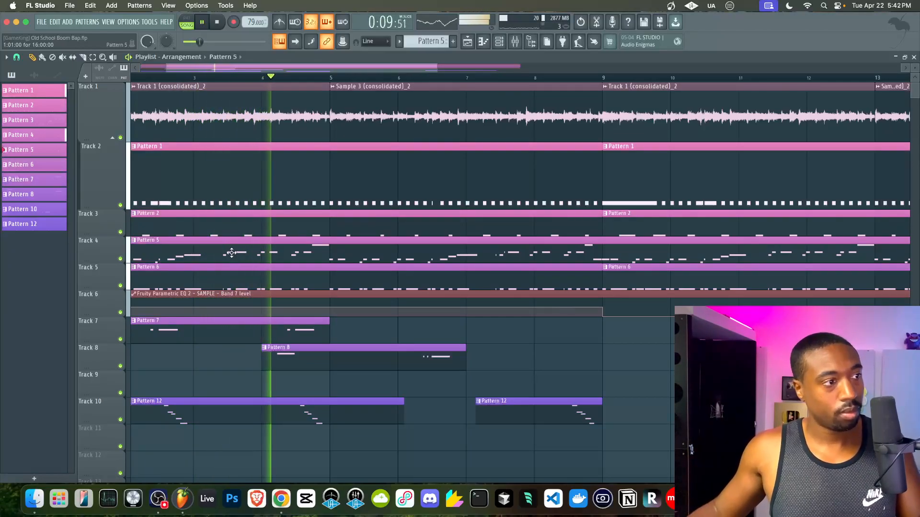
{"action": "double_click", "coordinate": [234, 256]}
{"action": "scroll", "coordinate": [321, 259], "scroll_direction": "down", "scroll_amount": 5}
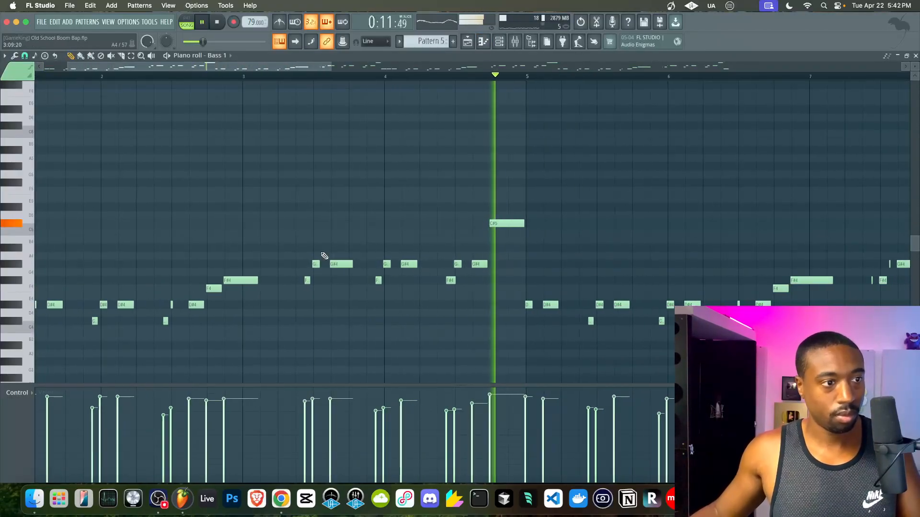
{"action": "key", "text": "F5"}
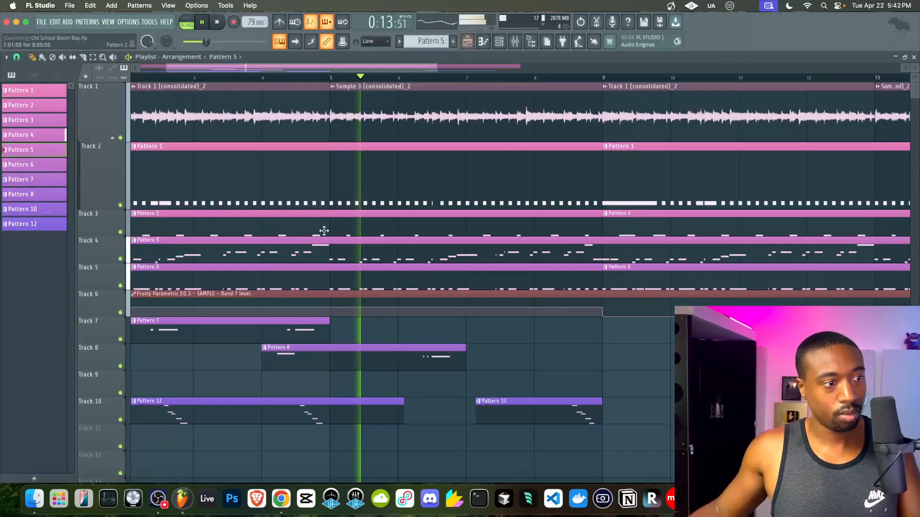
- Open the Bass 2 notes in Pattern 12 and replay from around bar 2
{"action": "double_click", "coordinate": [221, 411]}
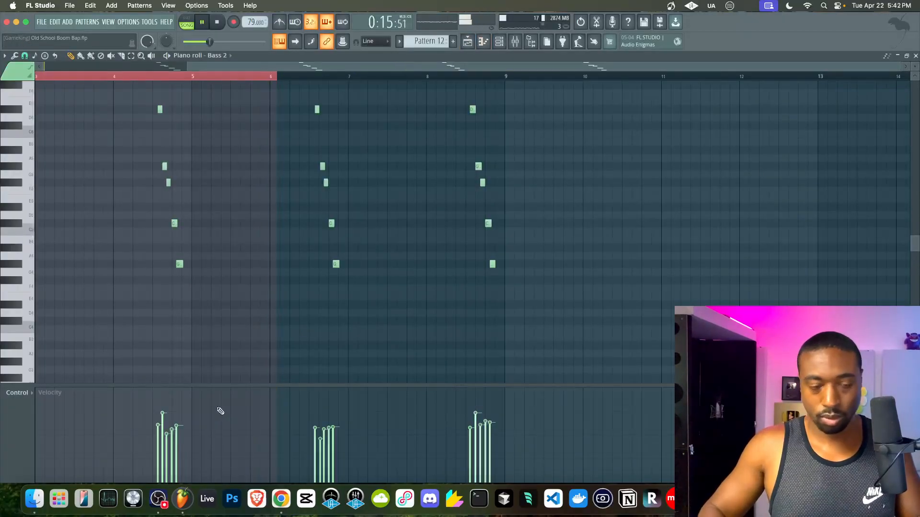
{"action": "scroll", "coordinate": [272, 313], "scroll_direction": "up", "scroll_amount": 5}
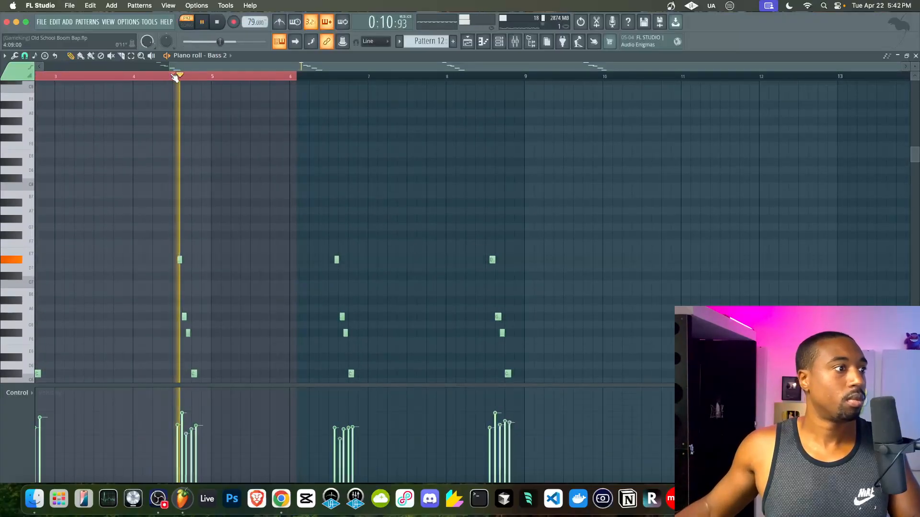
{"action": "scroll", "coordinate": [194, 221], "scroll_direction": "down", "scroll_amount": 4}
{"action": "key", "text": "space"}
{"action": "key", "text": "space"}
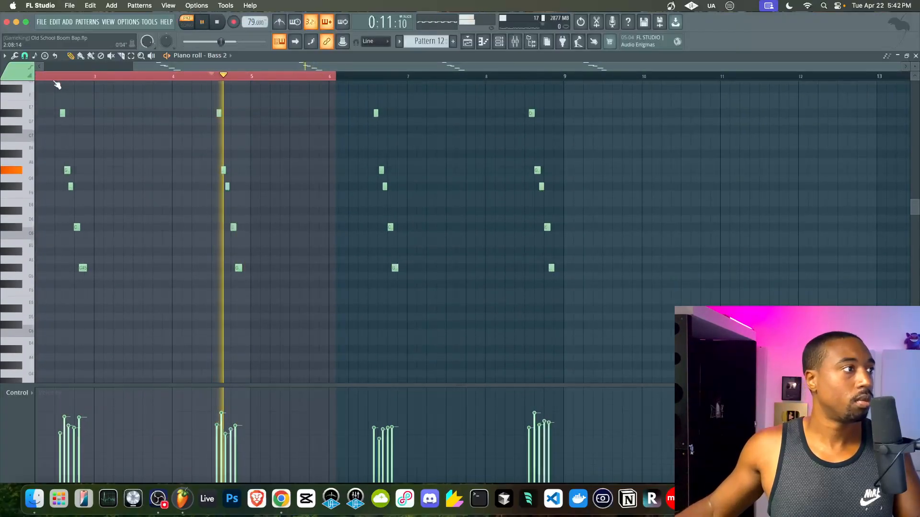
{"action": "left_click", "coordinate": [54, 76]}
{"action": "key", "text": "space"}
{"action": "key", "text": "space"}
{"action": "left_click", "coordinate": [498, 45]}
- Assign Bass 2 to mixer track 15, then switch the playlist to song mode and check the mixer
{"action": "left_click", "coordinate": [122, 234]}
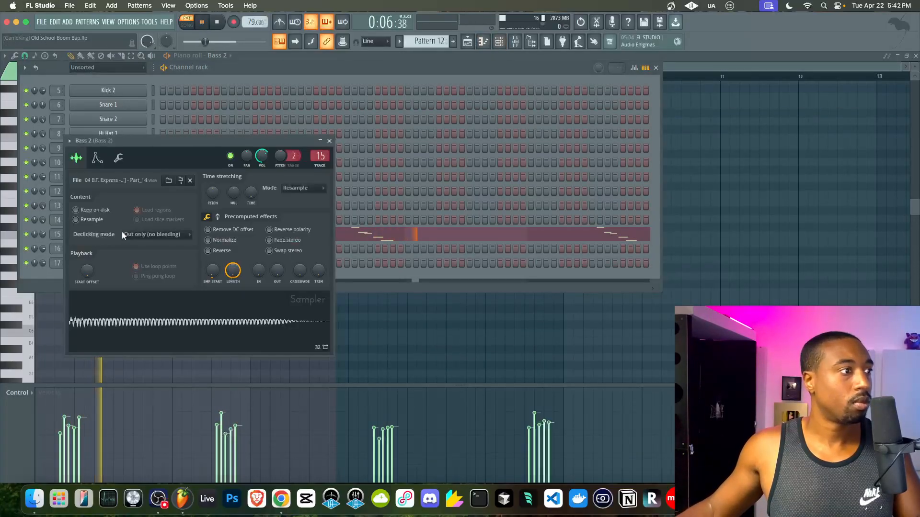
{"action": "left_click", "coordinate": [118, 159]}
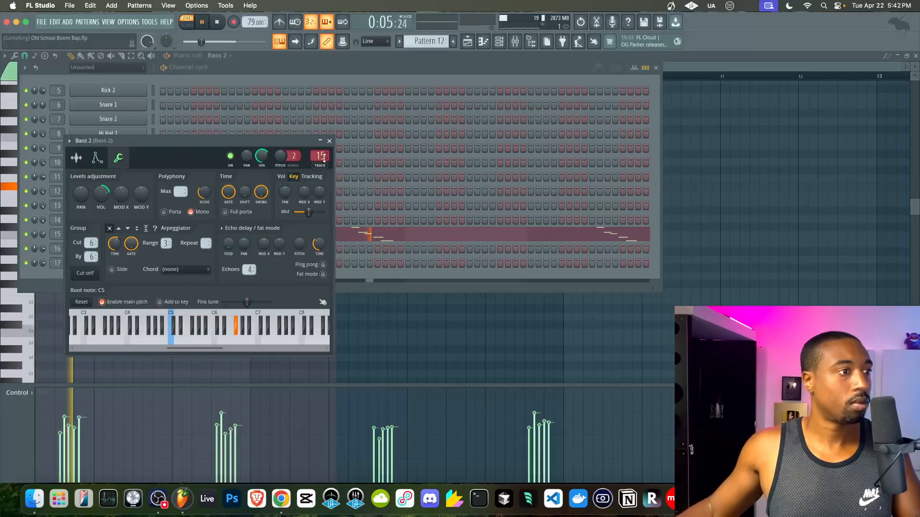
{"action": "left_click", "coordinate": [330, 142]}
{"action": "key", "text": "space"}
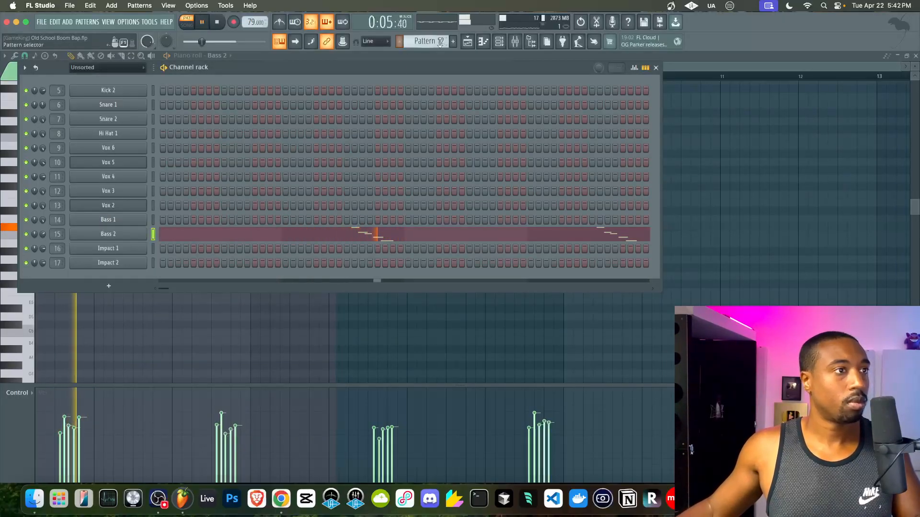
{"action": "key", "text": "F5"}
{"action": "left_click", "coordinate": [192, 25]}
{"action": "left_click", "coordinate": [515, 42]}
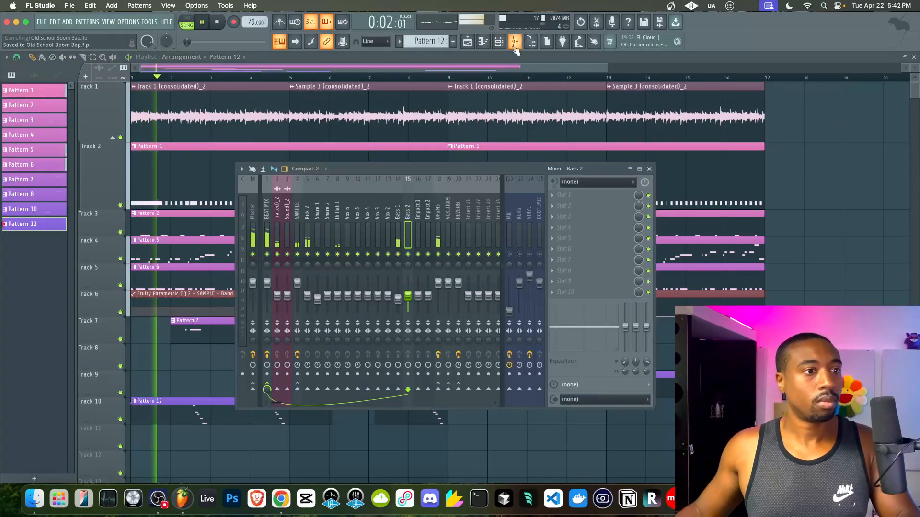
{"action": "key", "text": "F9"}
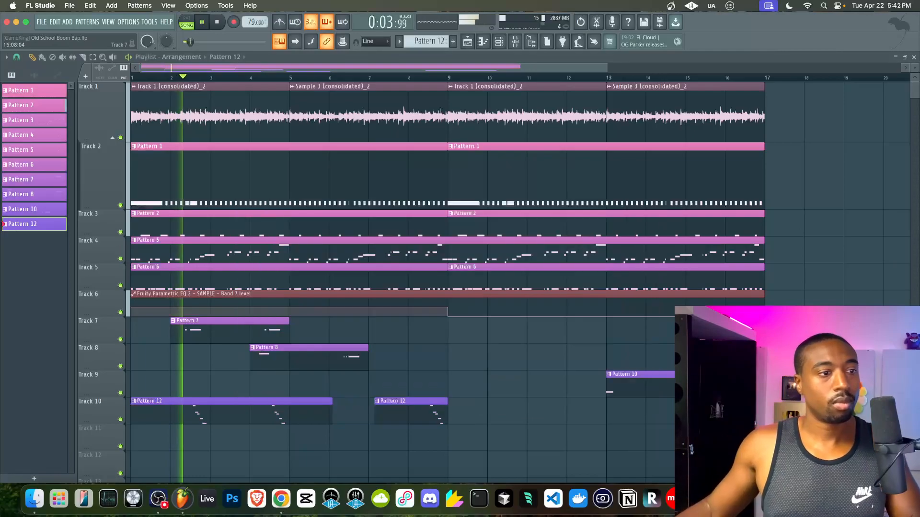
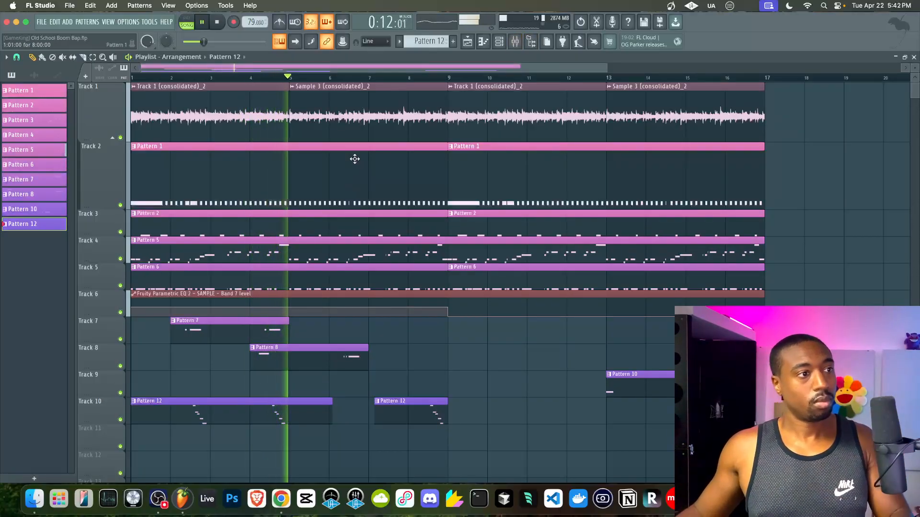
- Delete the first Pattern 1 clip on Track 2 and the first Pattern 6 clip on Track 5
{"action": "right_click", "coordinate": [354, 159]}
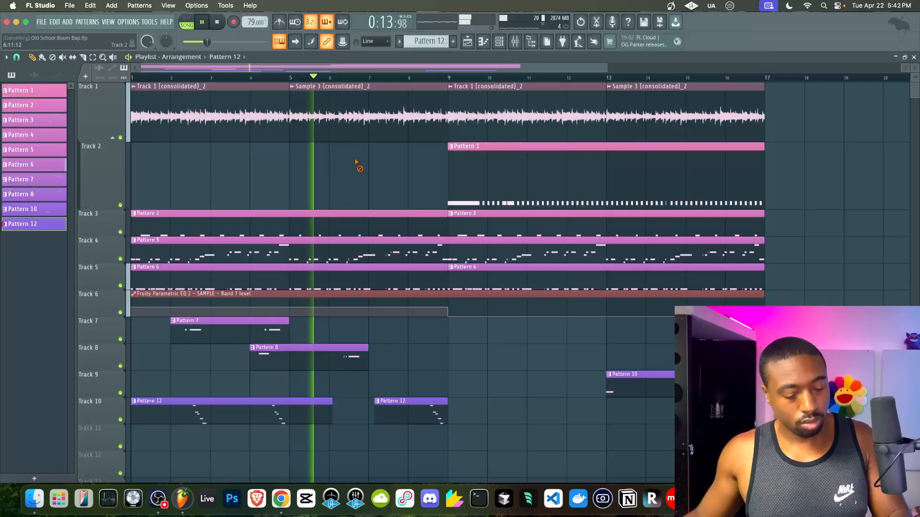
{"action": "right_click", "coordinate": [389, 279]}
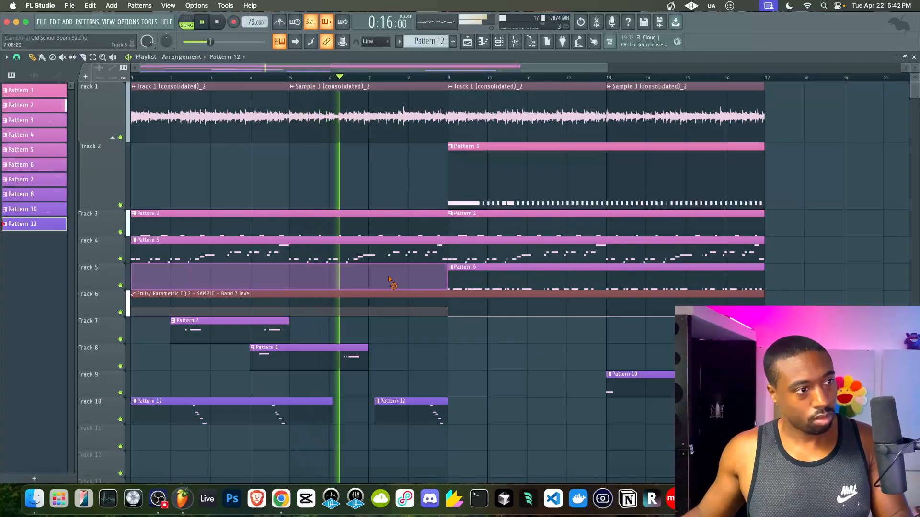
{"action": "scroll", "coordinate": [383, 275], "scroll_direction": "down", "scroll_amount": 5}
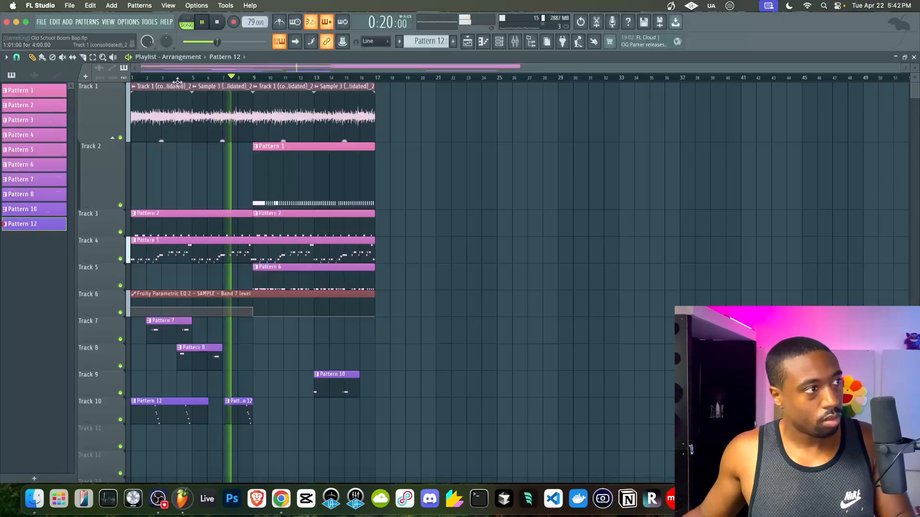
- Inspect the Track 3 and Track 10 clips, then open Hi Hat 1's sampler settings
{"action": "left_click", "coordinate": [257, 214]}
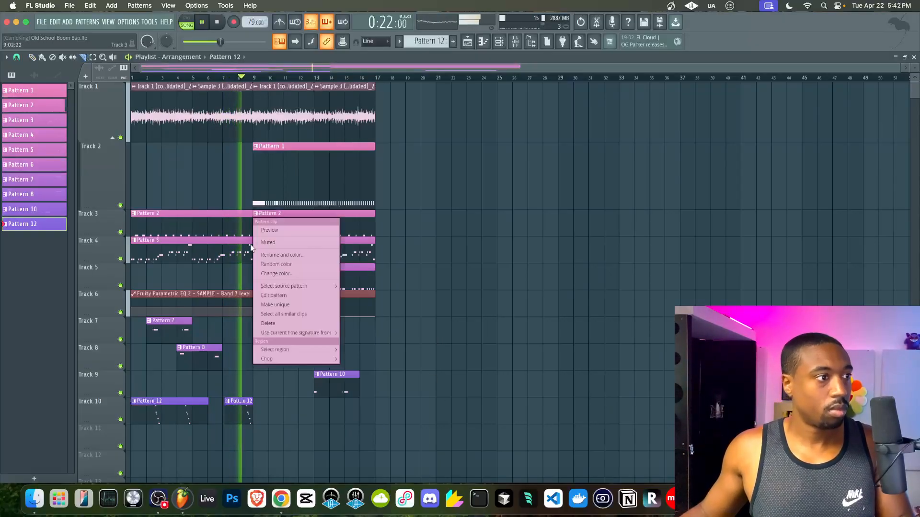
{"action": "left_click", "coordinate": [246, 272]}
{"action": "left_click_drag", "start_coordinate": [267, 397], "coordinate": [167, 422]}
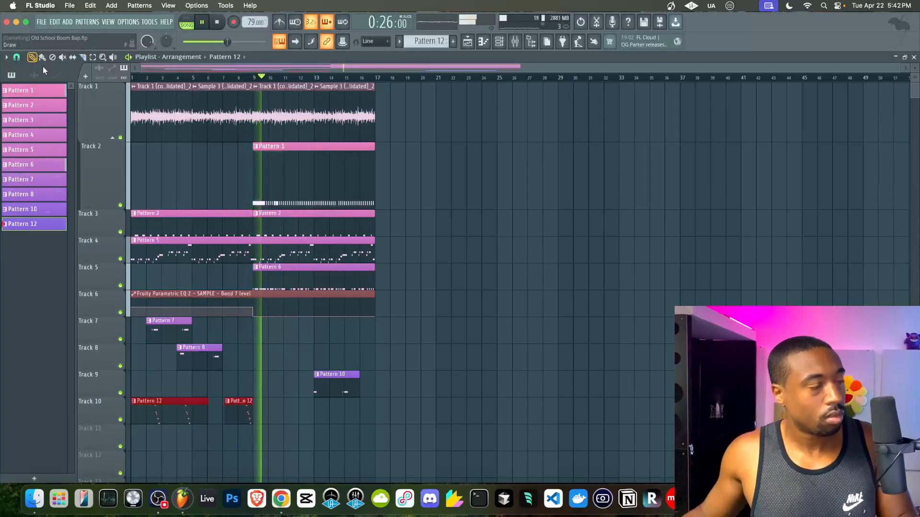
{"action": "left_click", "coordinate": [217, 172]}
{"action": "scroll", "coordinate": [217, 172], "scroll_direction": "up", "scroll_amount": 3}
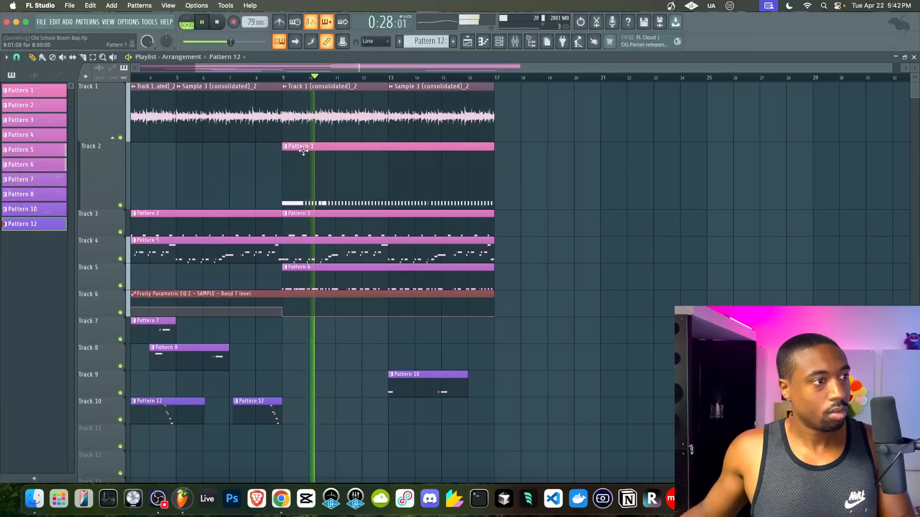
{"action": "scroll", "coordinate": [304, 150], "scroll_direction": "up", "scroll_amount": 2}
{"action": "key", "text": "F6"}
{"action": "left_click", "coordinate": [114, 135]}
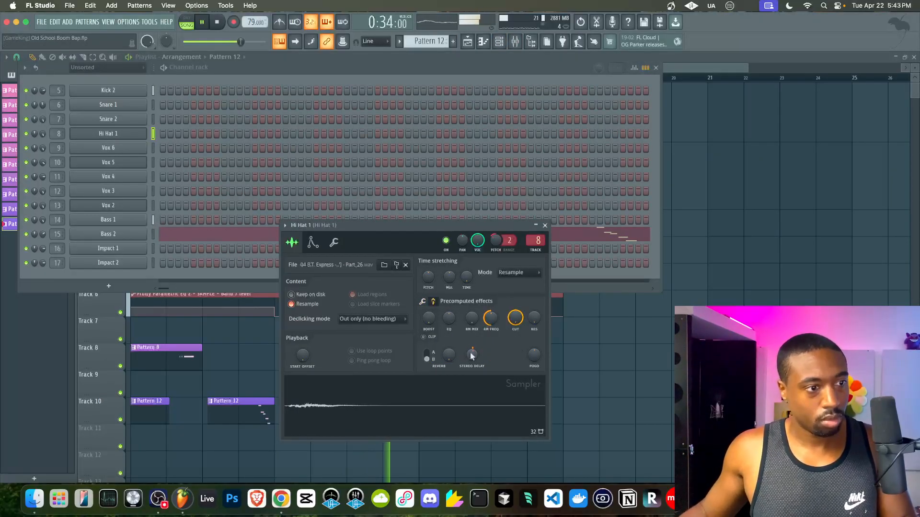
- Close the Hi Hat 1 sampler and open the Pattern 1 hi-hat notes in the piano roll
{"action": "left_click", "coordinate": [545, 225]}
{"action": "key", "text": "F6"}
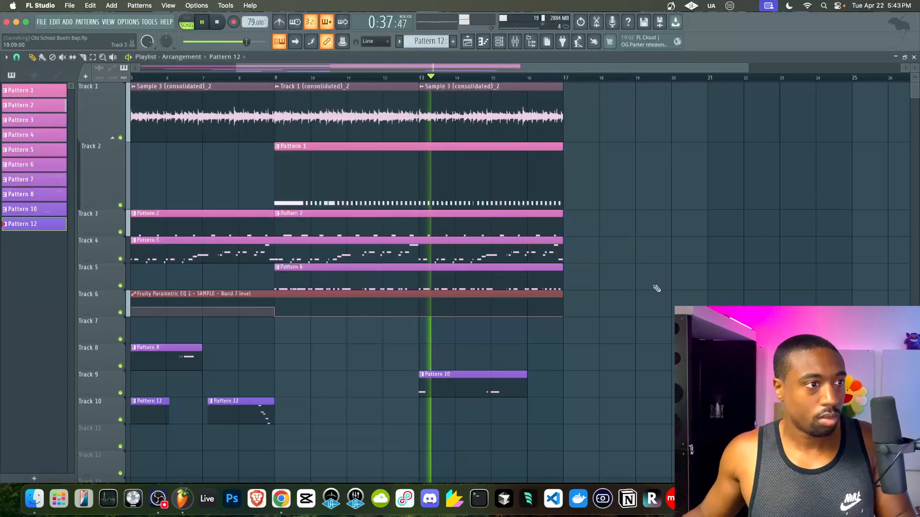
{"action": "double_click", "coordinate": [392, 177]}
{"action": "scroll", "coordinate": [353, 309], "scroll_direction": "up", "scroll_amount": 2}
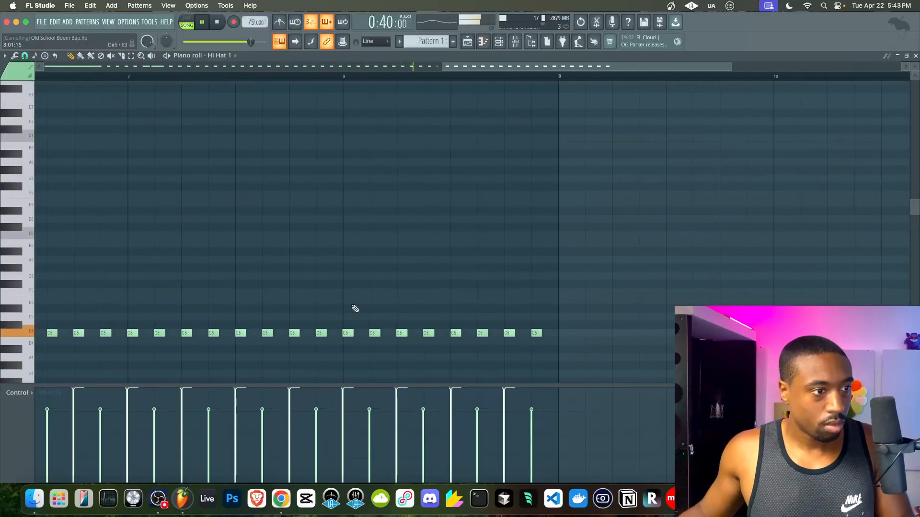
{"action": "scroll", "coordinate": [355, 309], "scroll_direction": "up", "scroll_amount": 2}
{"action": "scroll", "coordinate": [357, 308], "scroll_direction": "down", "scroll_amount": 5}
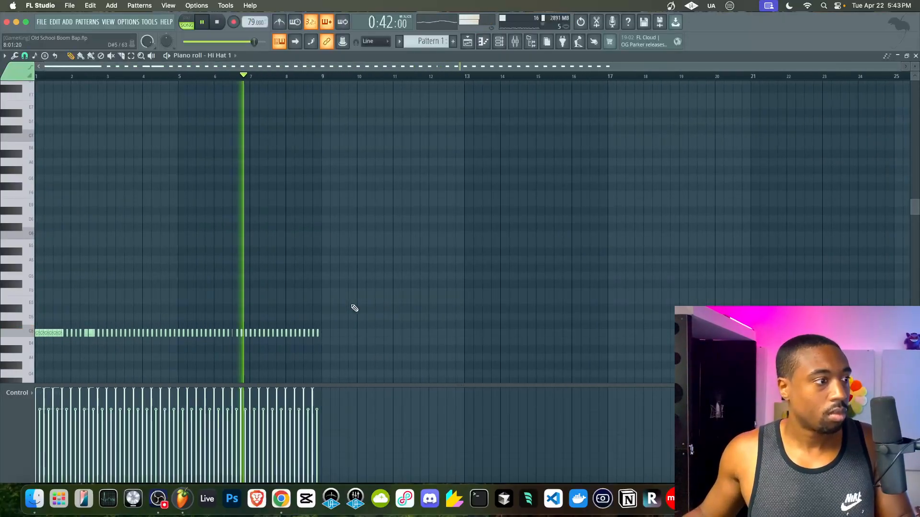
- Select and review the C5 hi-hat notes, then return to the playlist
{"action": "left_click_drag", "start_coordinate": [399, 330], "coordinate": [40, 337]}
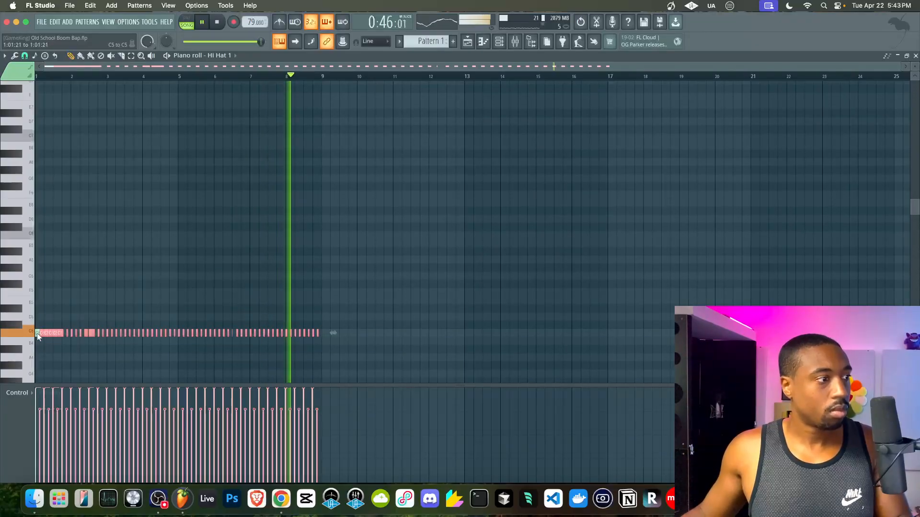
{"action": "scroll", "coordinate": [39, 336], "scroll_direction": "up", "scroll_amount": 4}
{"action": "scroll", "coordinate": [38, 336], "scroll_direction": "up", "scroll_amount": 2}
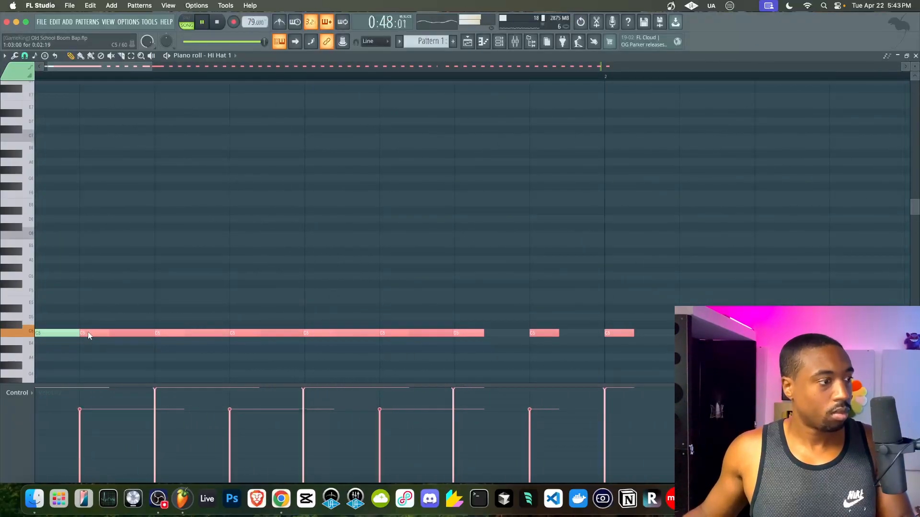
{"action": "left_click", "coordinate": [342, 247]}
{"action": "scroll", "coordinate": [490, 195], "scroll_direction": "down", "scroll_amount": 2}
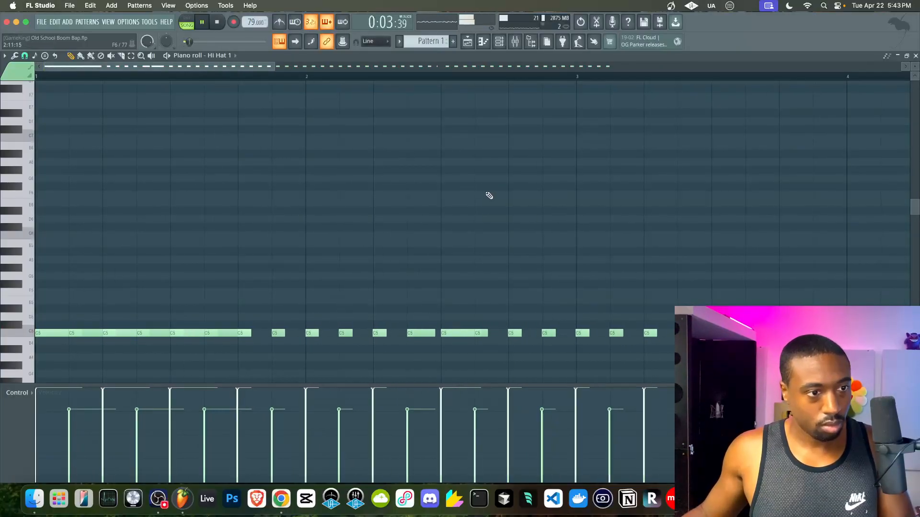
{"action": "left_click", "coordinate": [469, 44]}
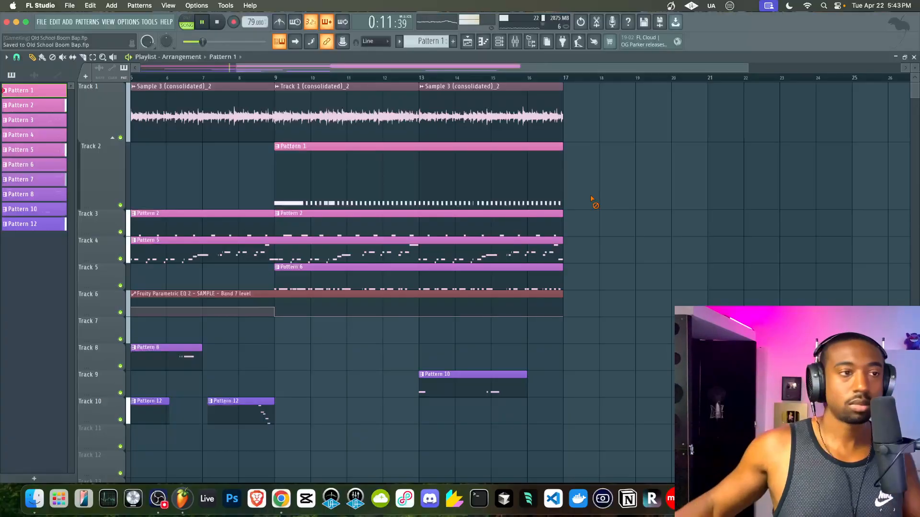
- Reset the MIC mixer track volume to 0 dB
{"action": "scroll", "coordinate": [593, 214], "scroll_direction": "left", "scroll_amount": 5}
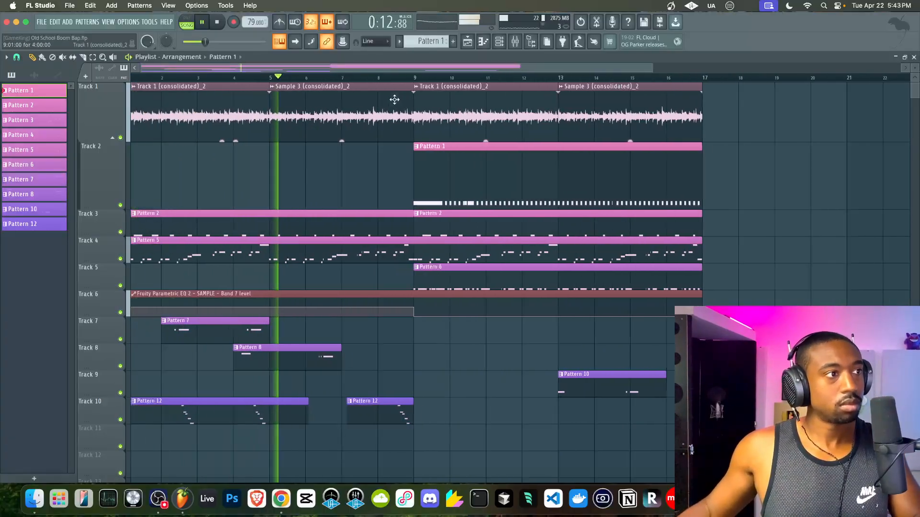
{"action": "left_click", "coordinate": [514, 43]}
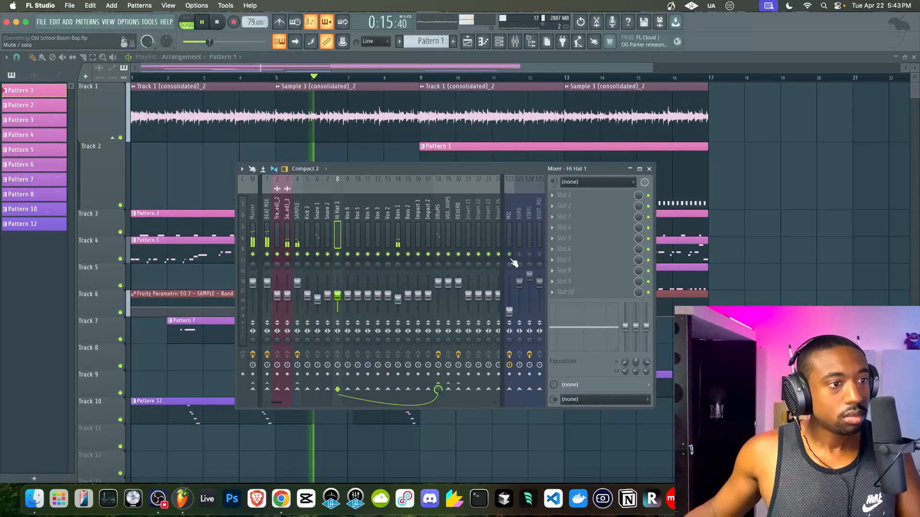
{"action": "left_click", "coordinate": [510, 314], "text": "alt"}
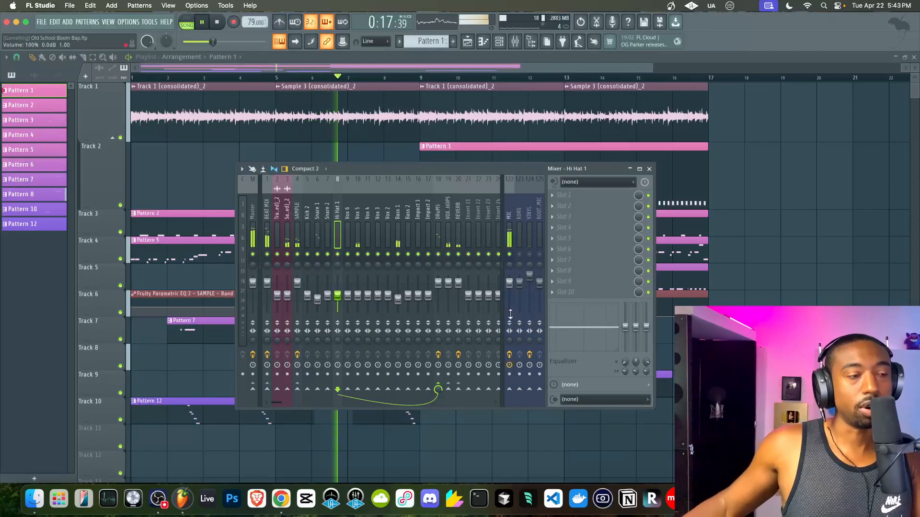
{"action": "left_click", "coordinate": [789, 331]}
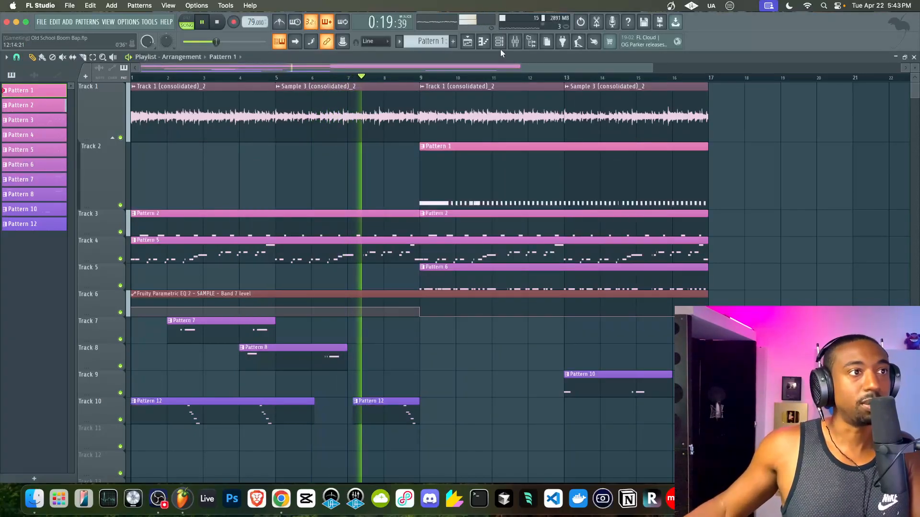
- Cut the Track 6 automation clip into two at bar 9 with the Slice tool
{"action": "scroll", "coordinate": [627, 208], "scroll_direction": "down", "scroll_amount": 1}
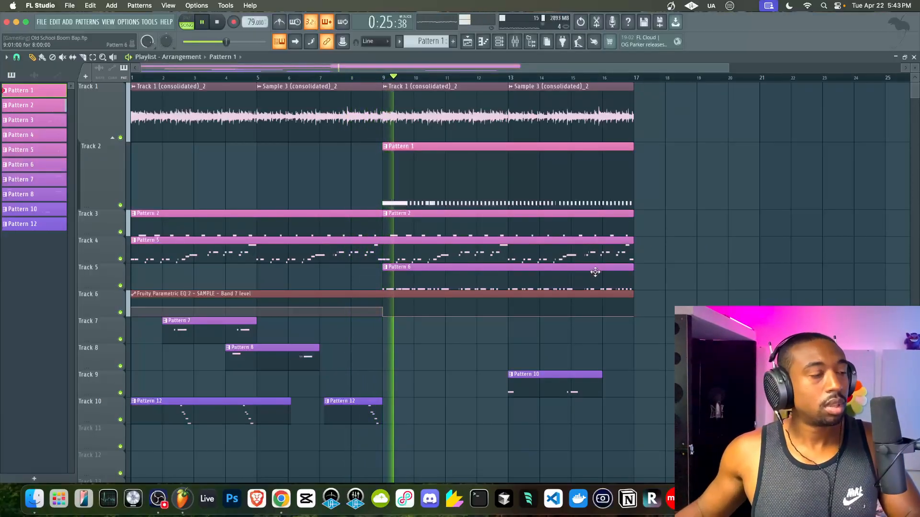
{"action": "left_click_drag", "start_coordinate": [677, 421], "coordinate": [392, 127]}
{"action": "left_click", "coordinate": [353, 166], "text": "super"}
{"action": "left_click", "coordinate": [83, 58]}
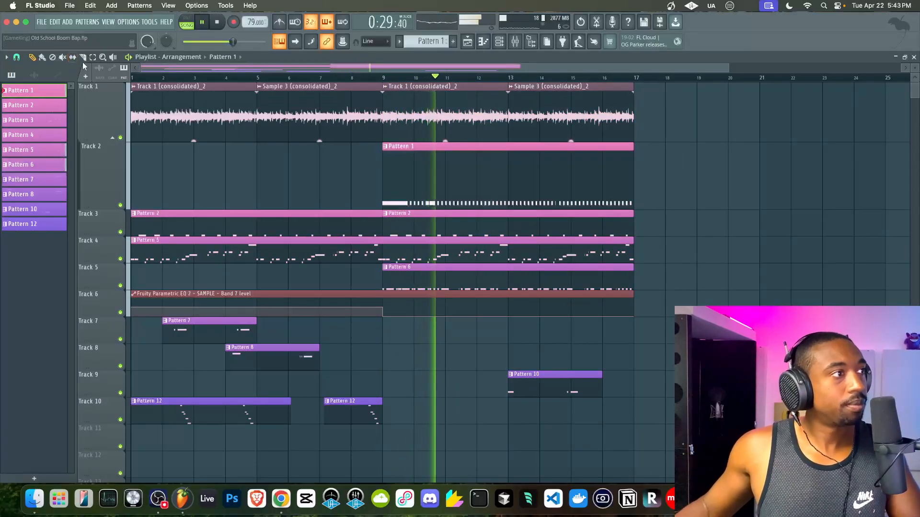
{"action": "left_click_drag", "start_coordinate": [383, 290], "coordinate": [383, 309]}
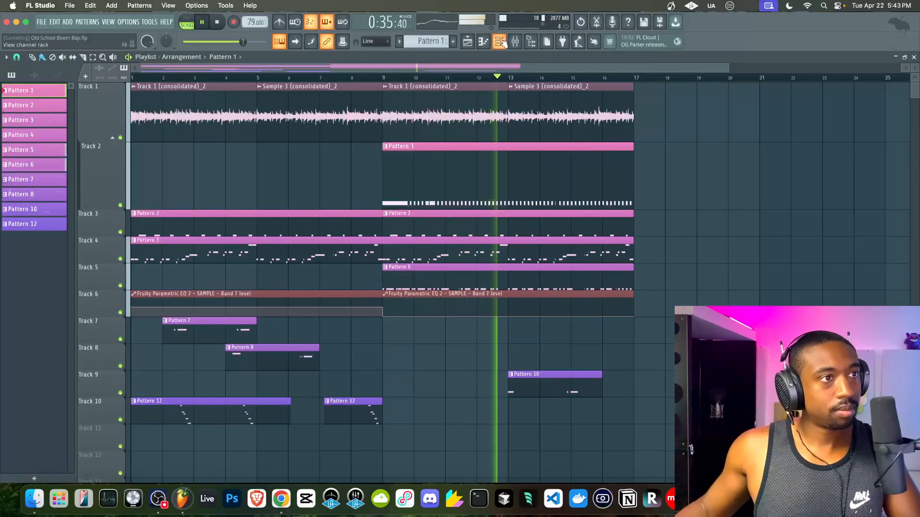
- Open Hi Hat 1's notes and try scaling their velocities down, then cancel
{"action": "key", "text": "F6"}
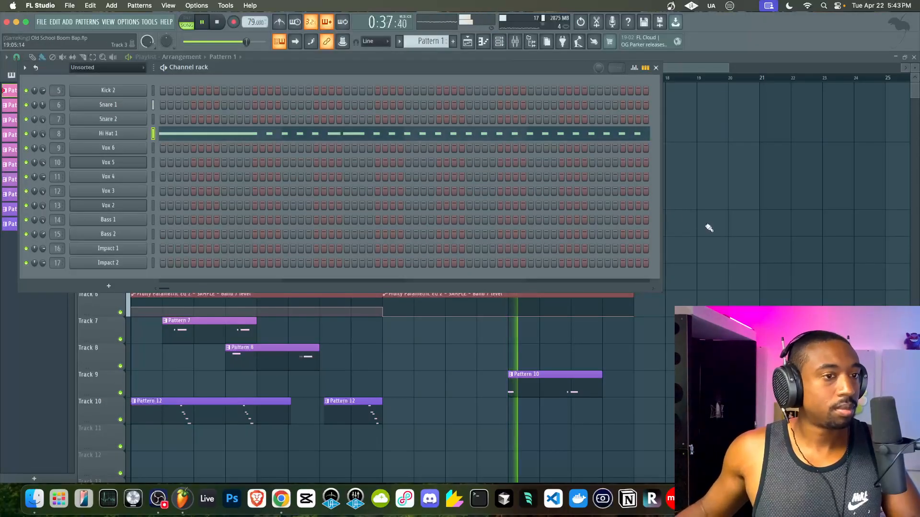
{"action": "key", "text": "F6"}
{"action": "key", "text": "F7"}
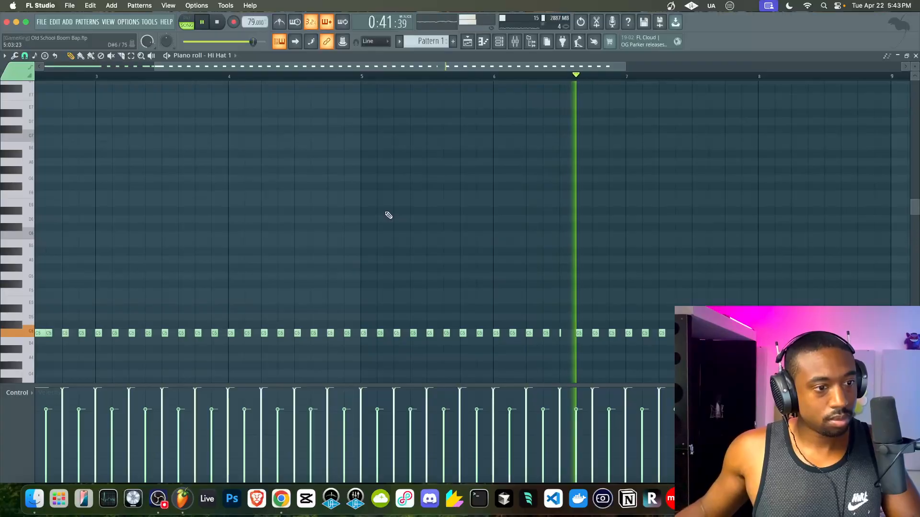
{"action": "key", "text": "ctrl+a"}
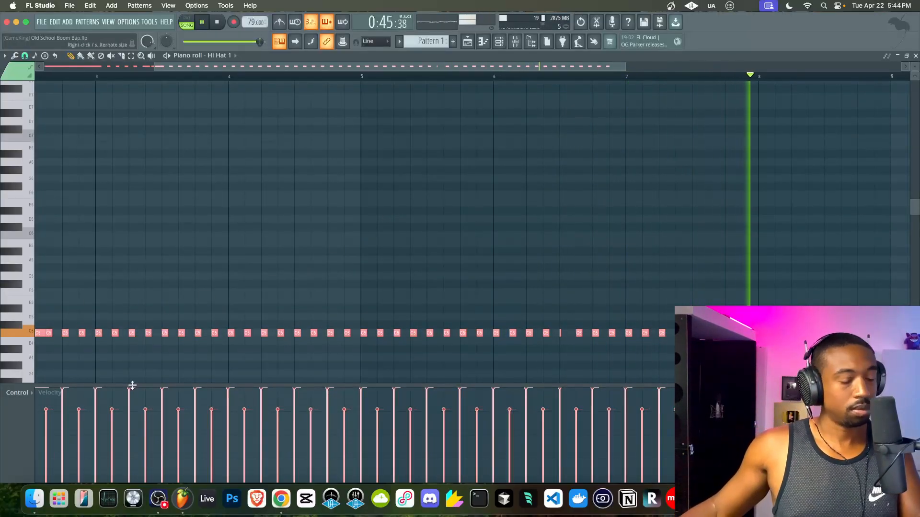
{"action": "key", "text": "alt+x"}
{"action": "left_click_drag", "start_coordinate": [460, 247], "coordinate": [465, 234]}
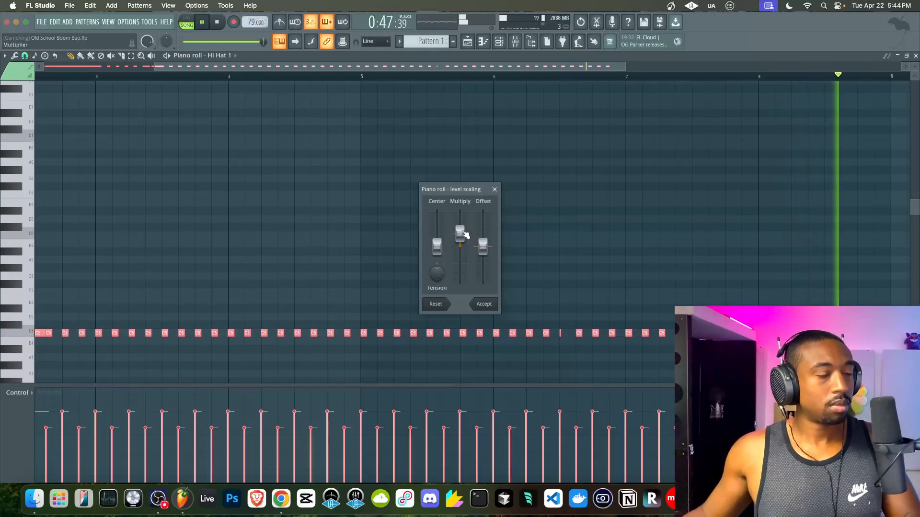
{"action": "left_click", "coordinate": [494, 189]}
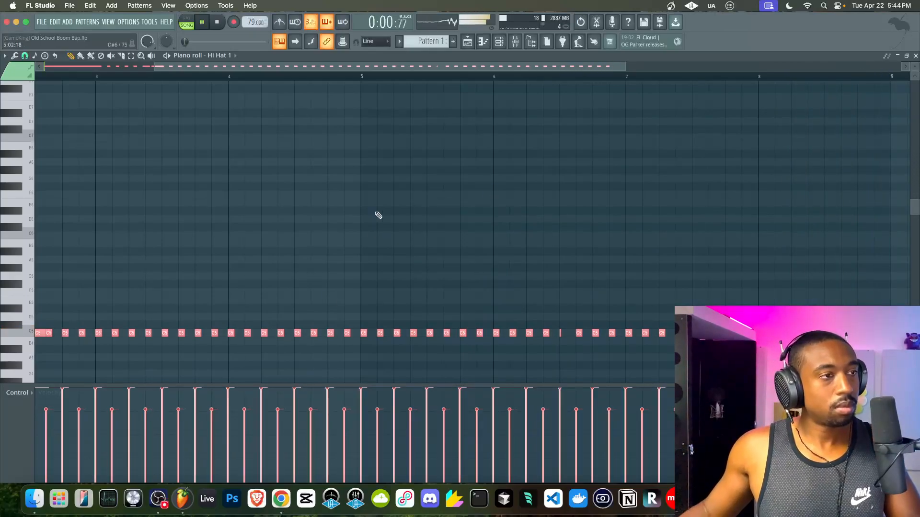
- Bring the playlist arrangement back in front of the channel rack
{"action": "left_click", "coordinate": [467, 42]}
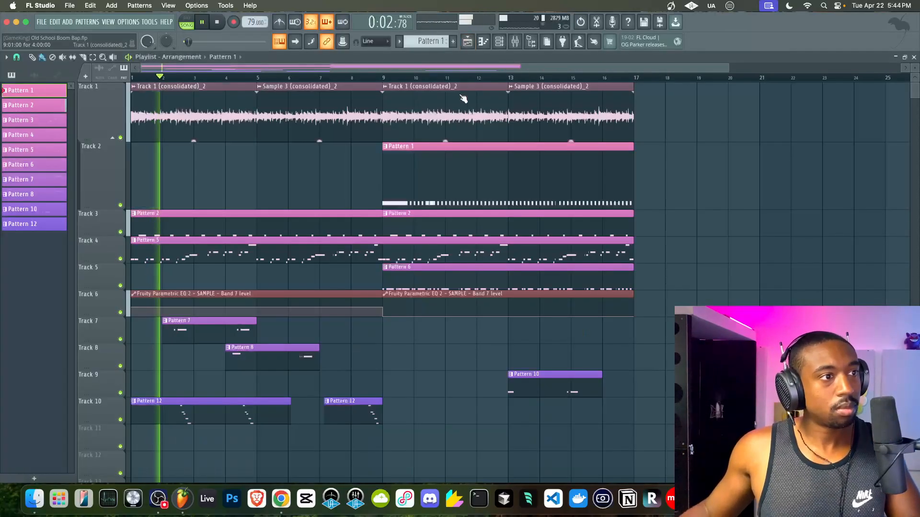
{"action": "left_click", "coordinate": [503, 42]}
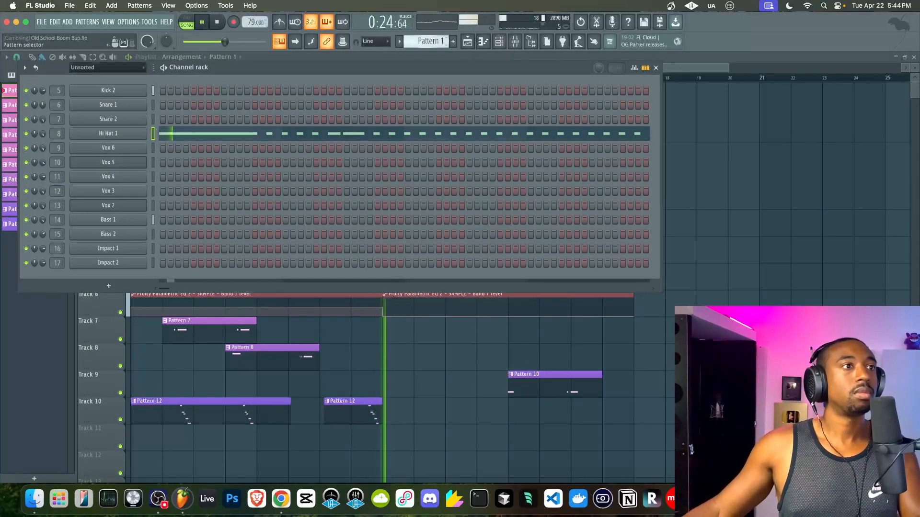
{"action": "scroll", "coordinate": [434, 38], "scroll_direction": "down", "scroll_amount": 1}
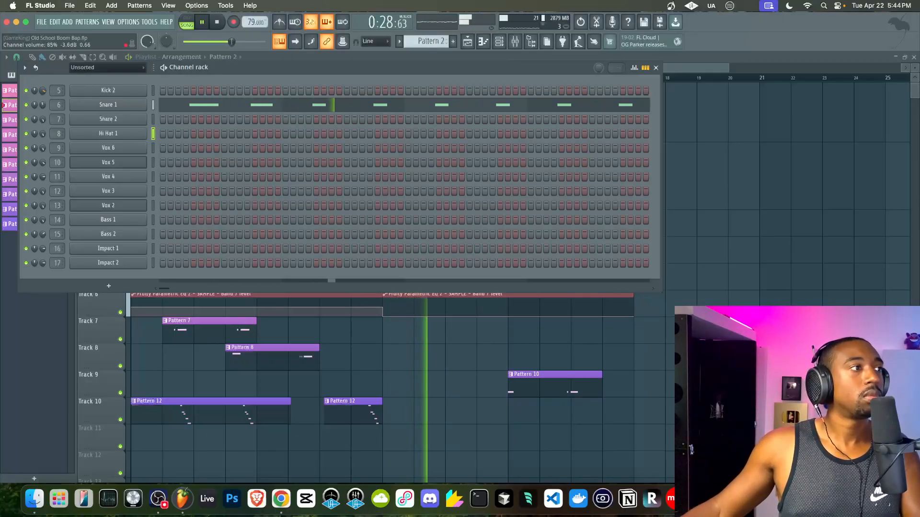
{"action": "left_click", "coordinate": [698, 219]}
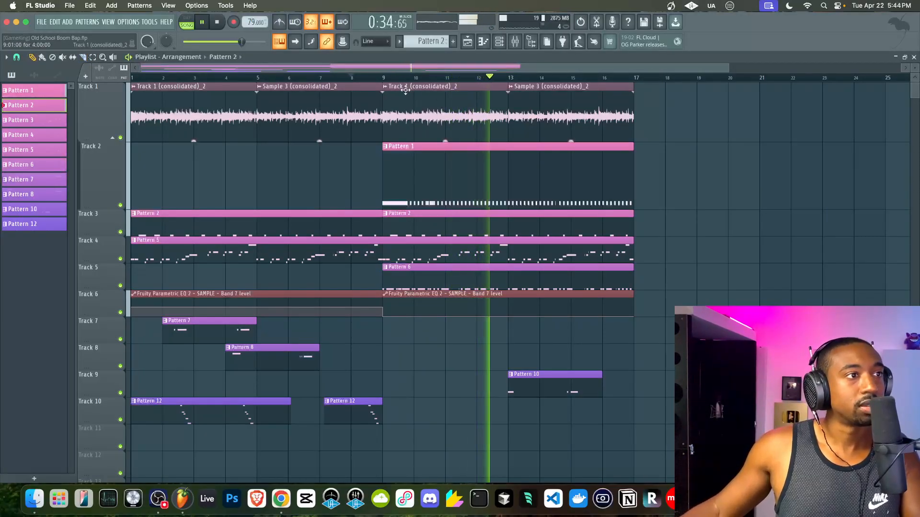
- Stop playback and make the later Track 1 and Sample 3 audio clips unique #2 copies
{"action": "key", "text": "space"}
{"action": "left_click", "coordinate": [386, 88]}
{"action": "left_click", "coordinate": [321, 160]}
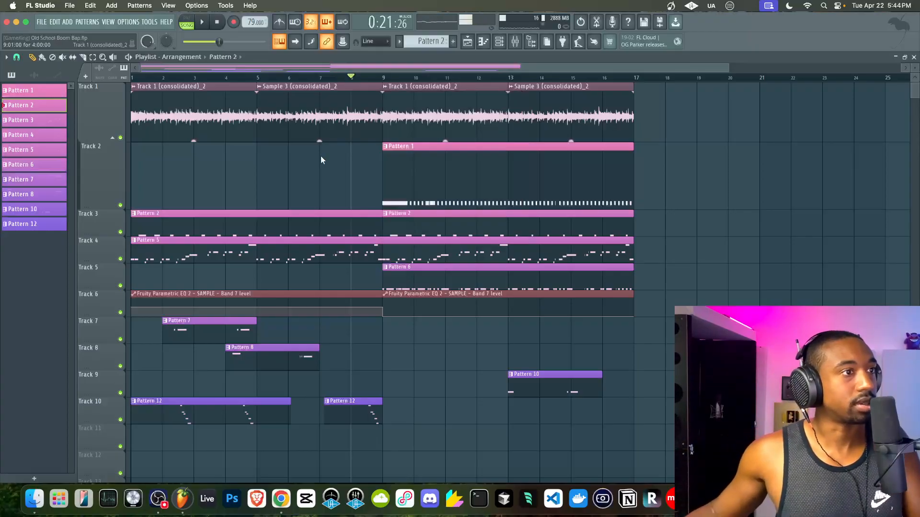
{"action": "left_click", "coordinate": [386, 87]}
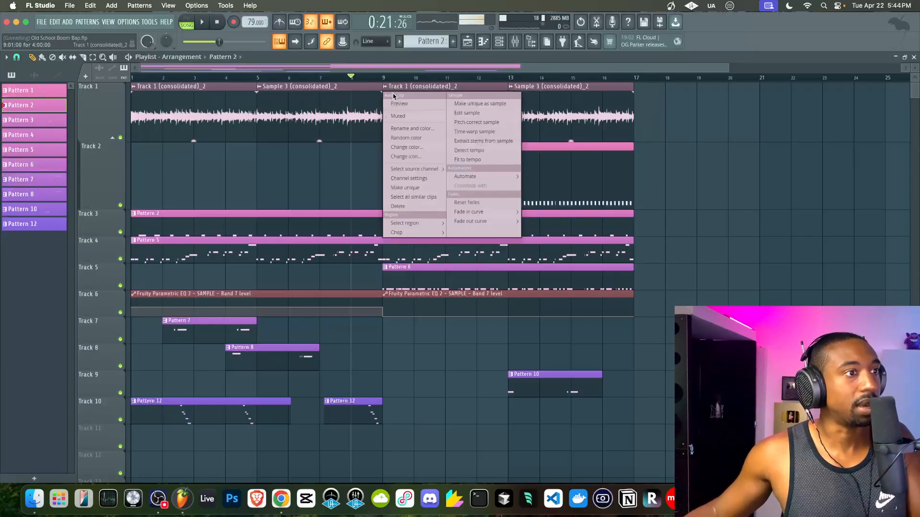
{"action": "left_click", "coordinate": [405, 187]}
{"action": "left_click", "coordinate": [514, 90]}
{"action": "left_click", "coordinate": [530, 189]}
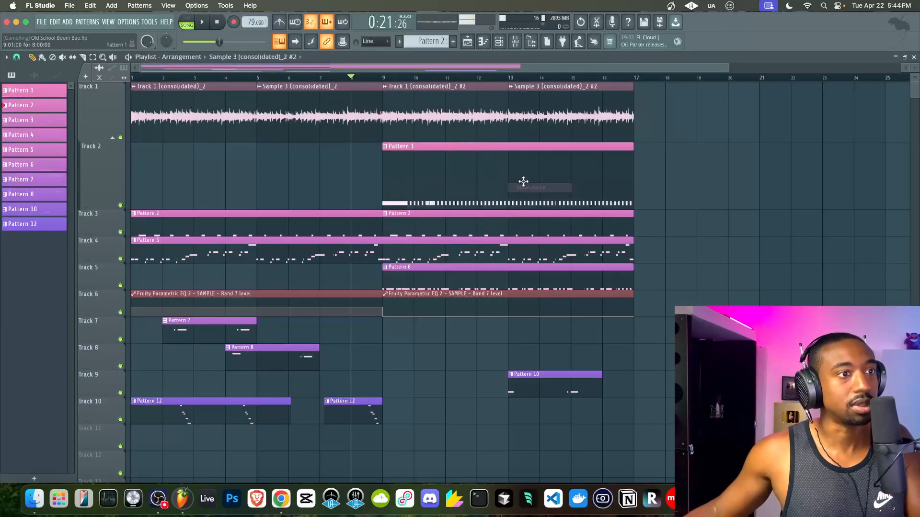
- Set the Track 1 #2 clip's stereo delay to 13% right, auditioning from bar 9
{"action": "double_click", "coordinate": [431, 115]}
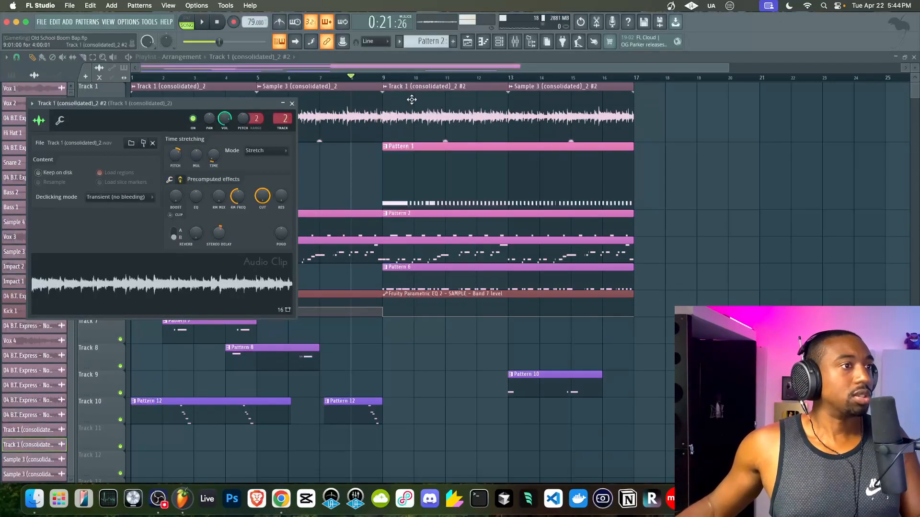
{"action": "left_click", "coordinate": [384, 78]}
{"action": "key", "text": "space"}
{"action": "double_click", "coordinate": [423, 101]}
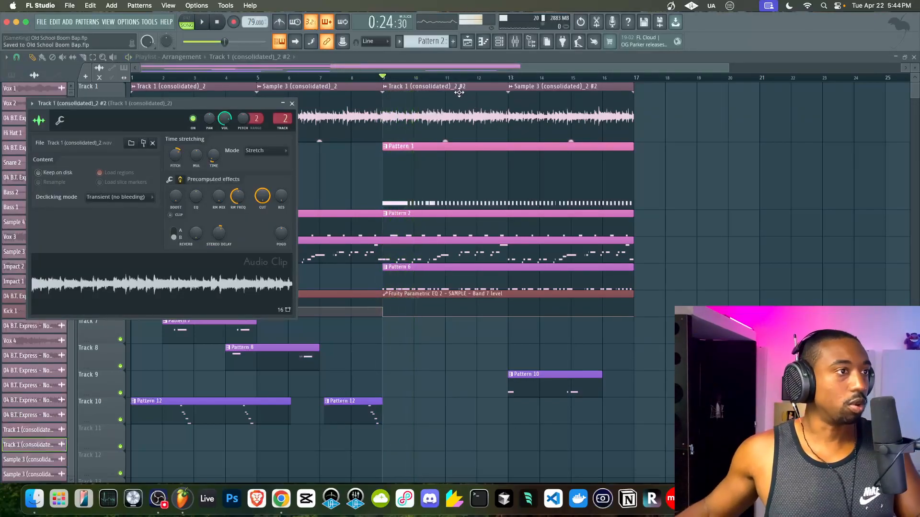
{"action": "key", "text": "space"}
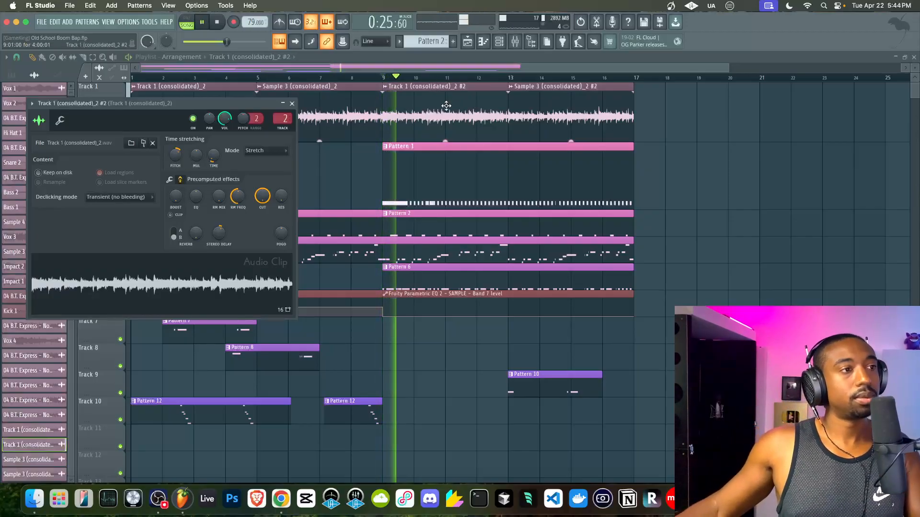
{"action": "scroll", "coordinate": [222, 231], "scroll_direction": "up", "scroll_amount": 4}
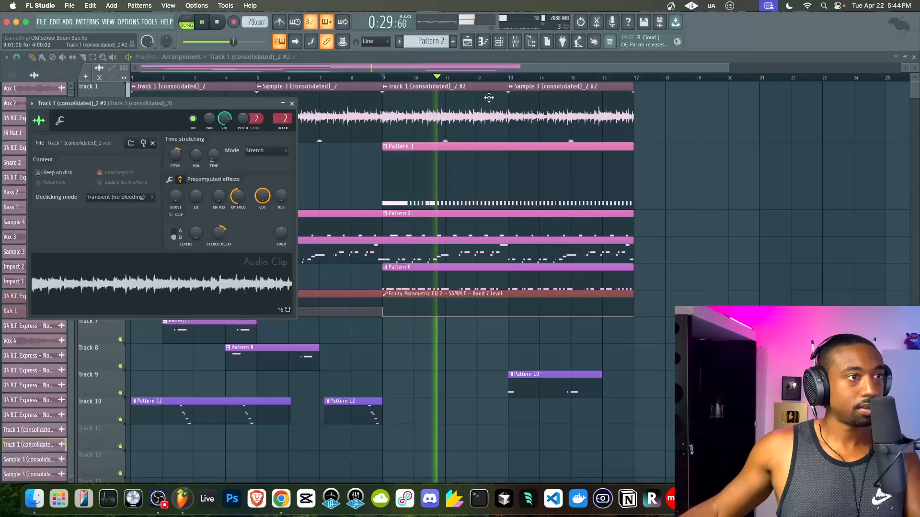
{"action": "double_click", "coordinate": [506, 98]}
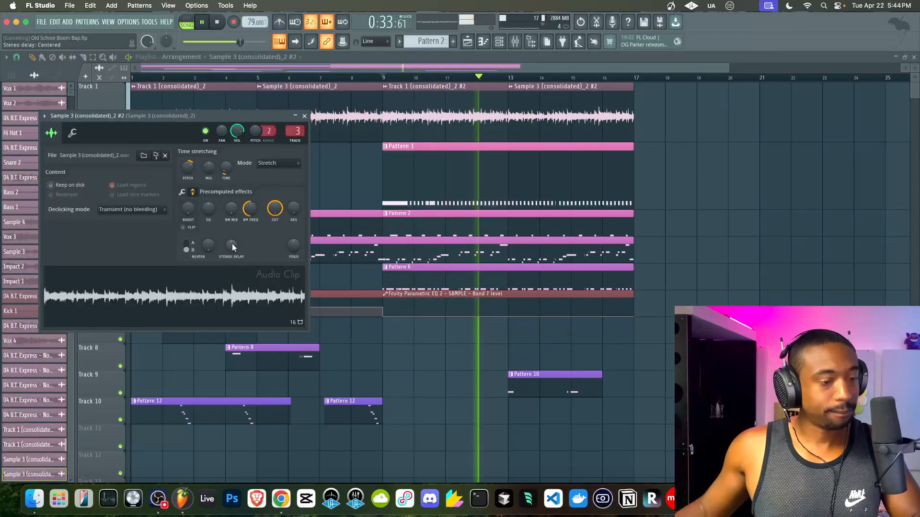
{"action": "left_click", "coordinate": [517, 199]}
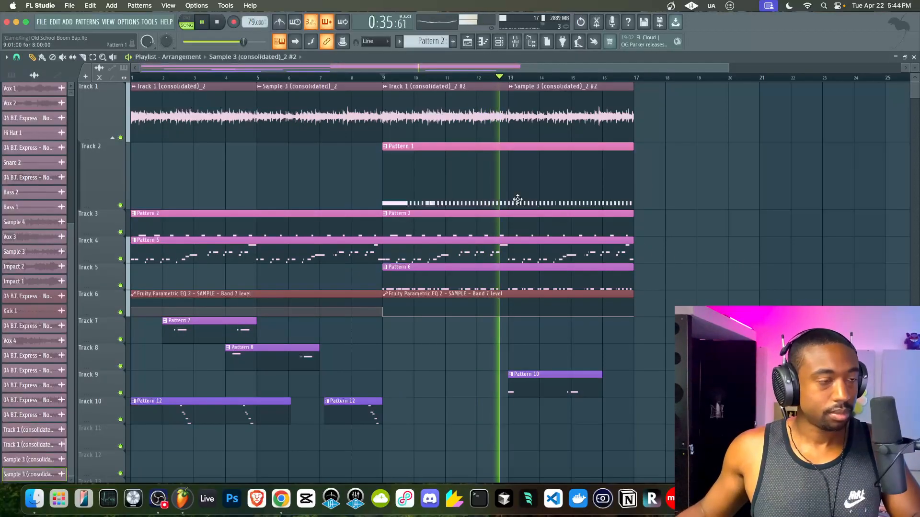
{"action": "scroll", "coordinate": [517, 200], "scroll_direction": "up", "scroll_amount": 3}
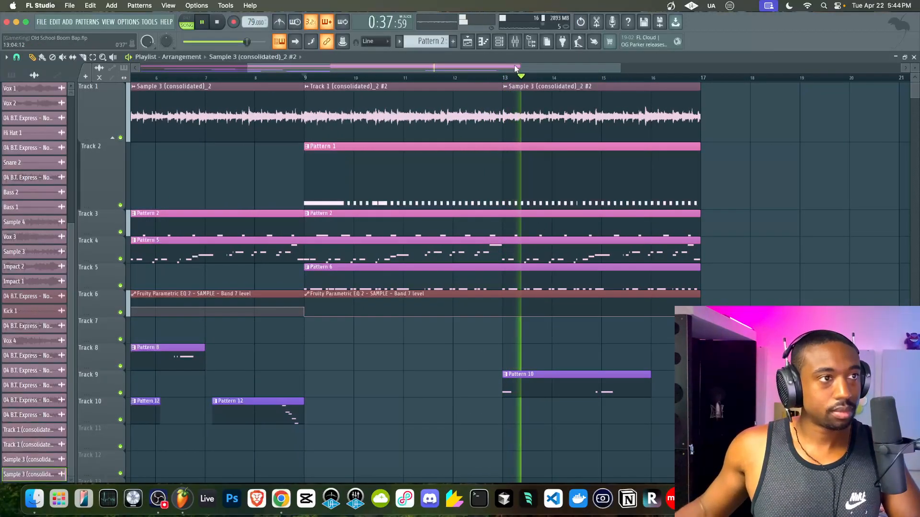
- Add a new empty pattern after Pattern 12 in the channel rack
{"action": "key", "text": "F6"}
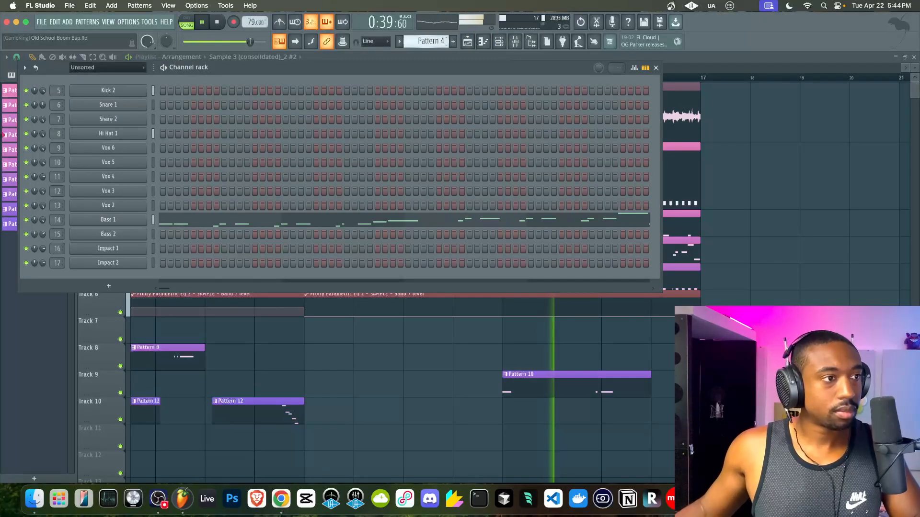
{"action": "left_click", "coordinate": [4, 179]}
{"action": "key", "text": "KP_Add"}
{"action": "key", "text": "KP_Add"}
{"action": "key", "text": "KP_Add"}
{"action": "key", "text": "KP_Add"}
{"action": "key", "text": "KP_Add"}
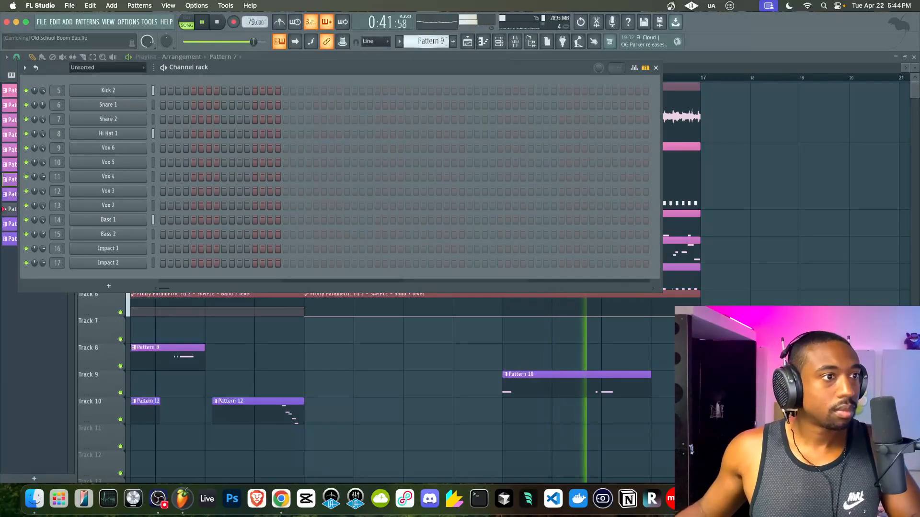
{"action": "key", "text": "KP_Add"}
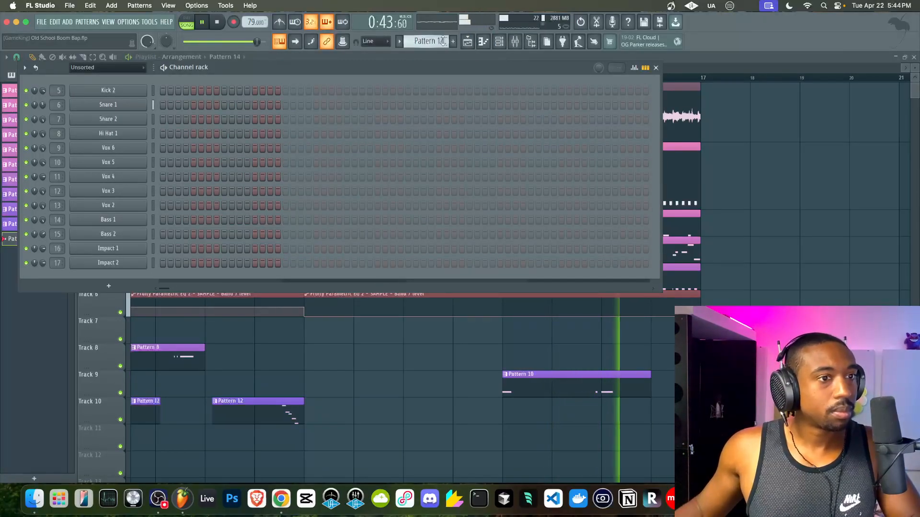
{"action": "key", "text": "F6"}
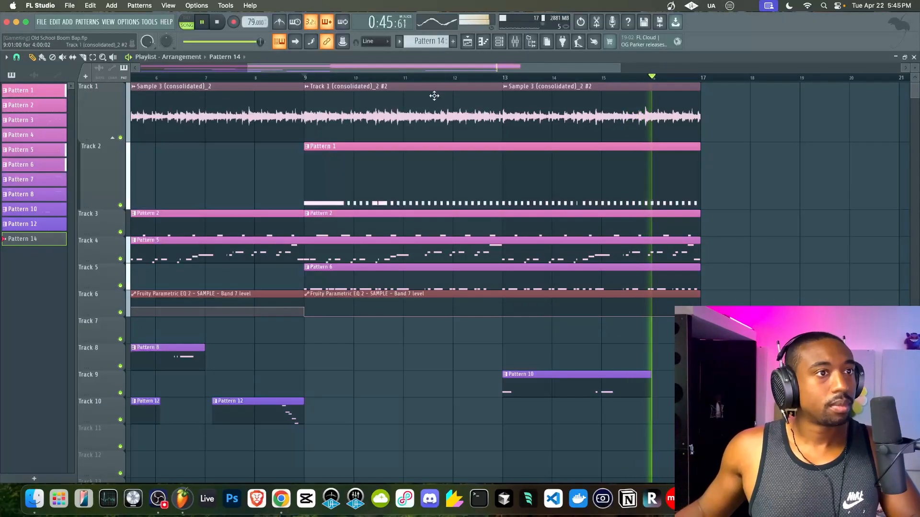
- Copy the Pattern 7, 8 and 12 clips and the bar 9–17 section to bar 17
{"action": "scroll", "coordinate": [337, 96], "scroll_direction": "down", "scroll_amount": 4}
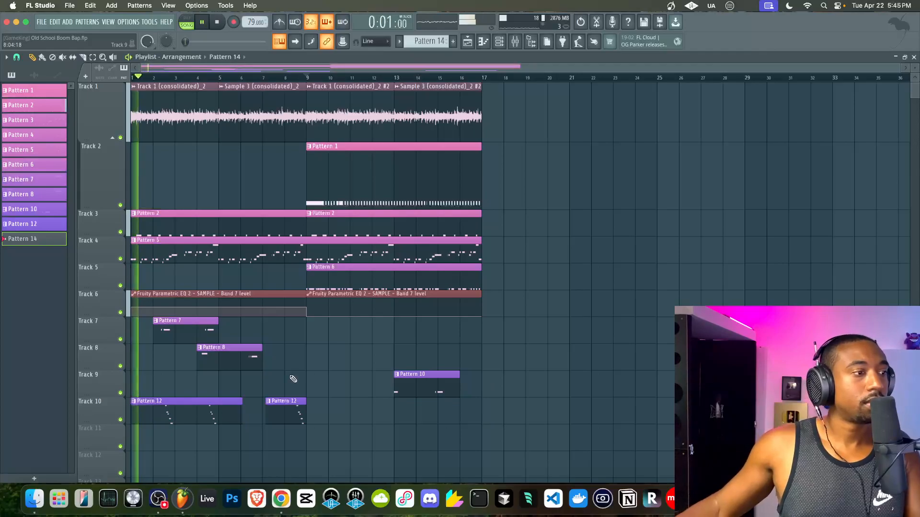
{"action": "left_click_drag", "start_coordinate": [297, 450], "coordinate": [154, 317]}
{"action": "left_click_drag", "start_coordinate": [175, 406], "coordinate": [529, 382]}
{"action": "left_click_drag", "start_coordinate": [479, 396], "coordinate": [316, 111]}
{"action": "left_click_drag", "start_coordinate": [310, 295], "coordinate": [485, 295]}
{"action": "left_click_drag", "start_coordinate": [378, 247], "coordinate": [737, 248]}
- Duplicate the bar 17–25 clips to bar 25 on every track and open the mixer
{"action": "left_click_drag", "start_coordinate": [645, 201], "coordinate": [701, 111]}
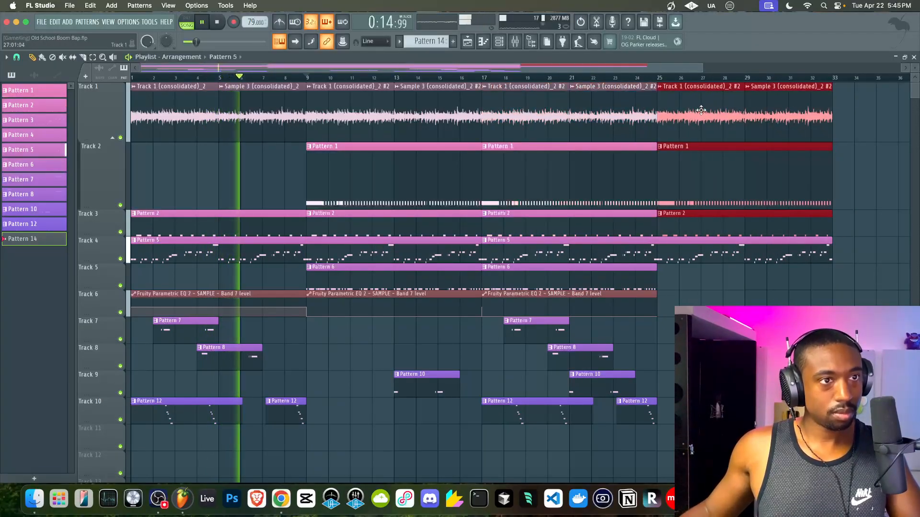
{"action": "left_click_drag", "start_coordinate": [666, 264], "coordinate": [674, 415]}
{"action": "left_click", "coordinate": [632, 352], "text": "super"}
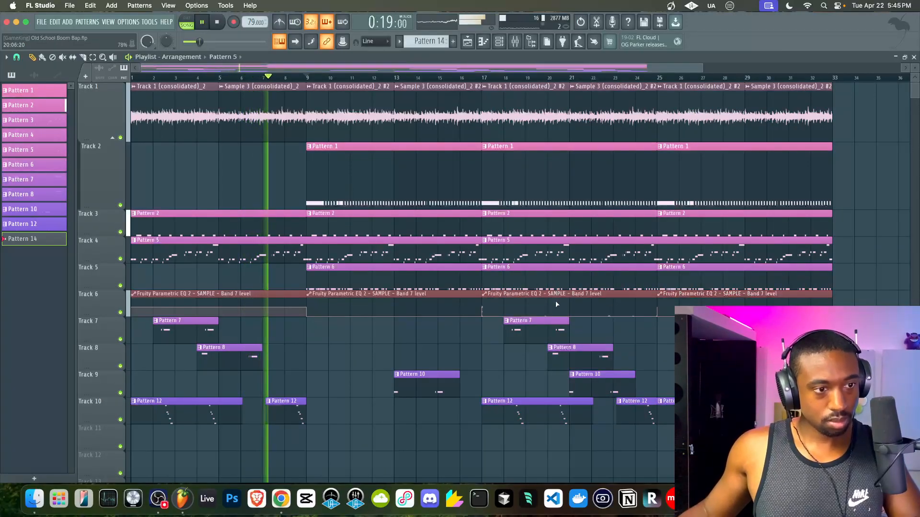
{"action": "scroll", "coordinate": [556, 302], "scroll_direction": "down", "scroll_amount": 2}
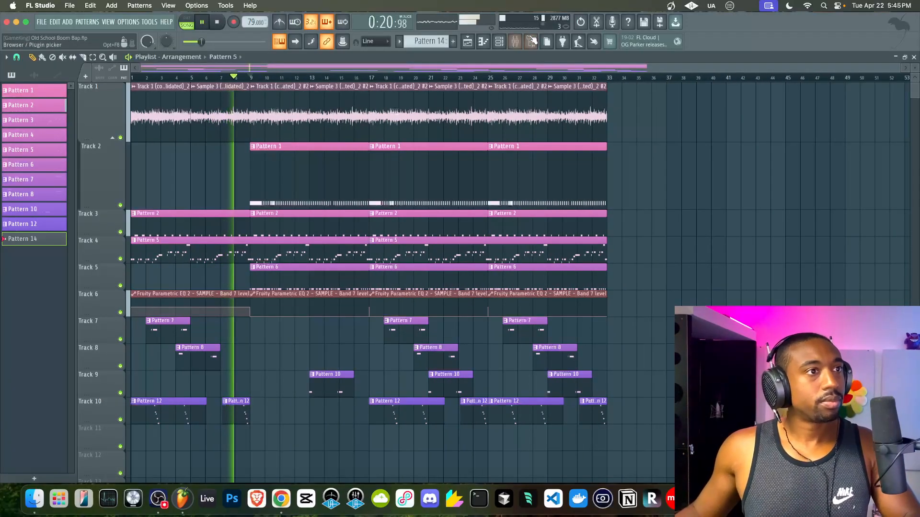
{"action": "key", "text": "F9"}
- Select the KORG mixer track, check the MIDI device settings, and close the mixer
{"action": "left_click", "coordinate": [519, 232]}
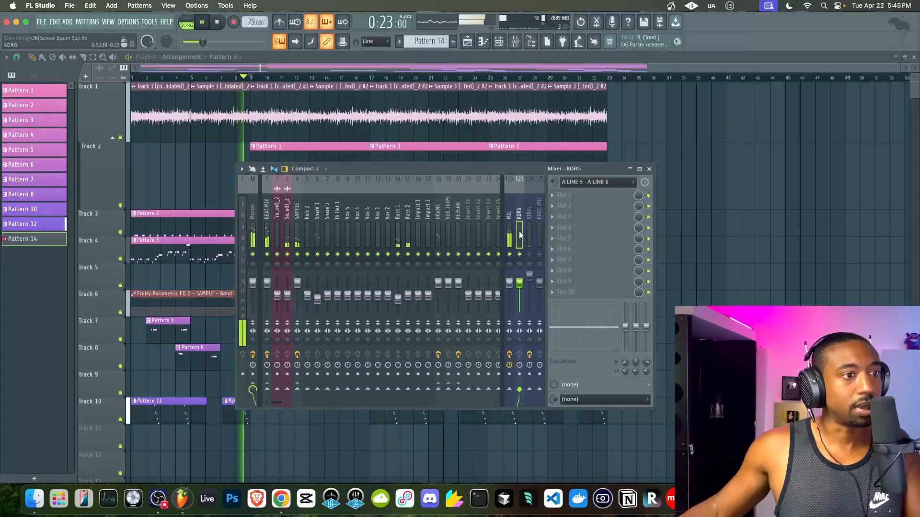
{"action": "left_click", "coordinate": [138, 23]}
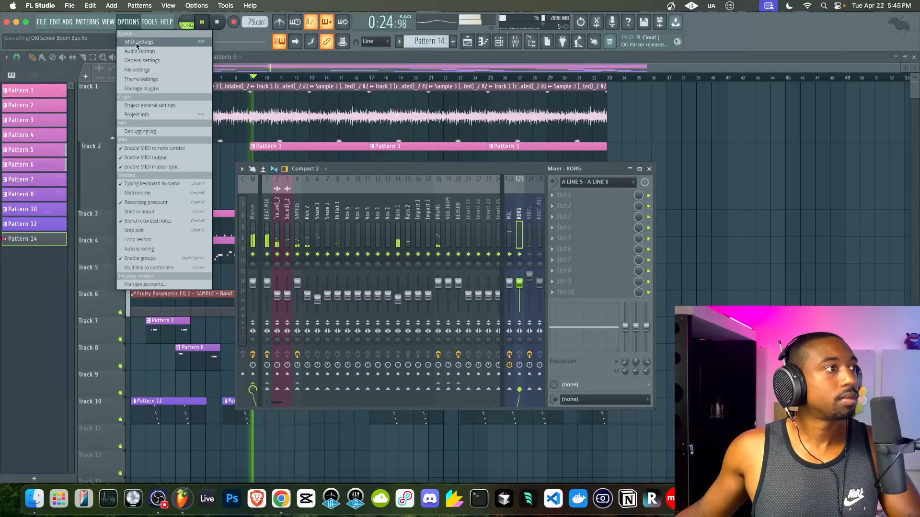
{"action": "left_click", "coordinate": [137, 42]}
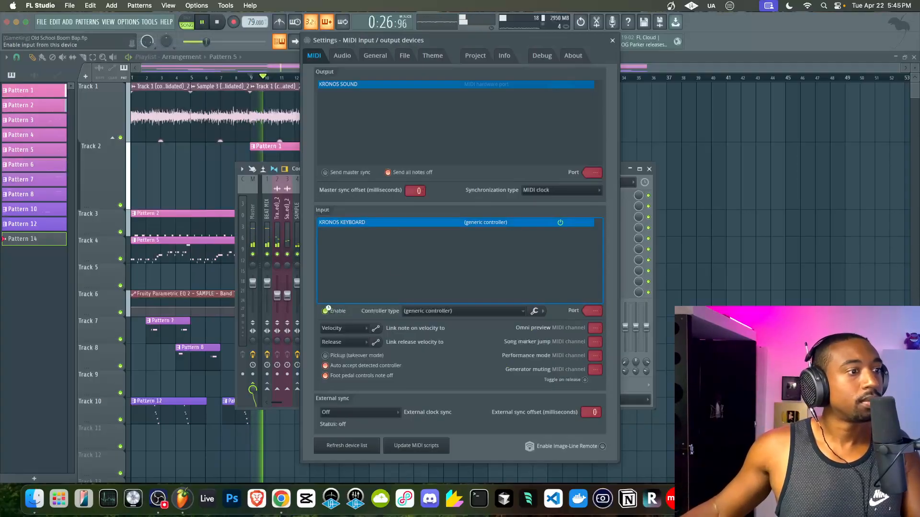
{"action": "left_click", "coordinate": [612, 41]}
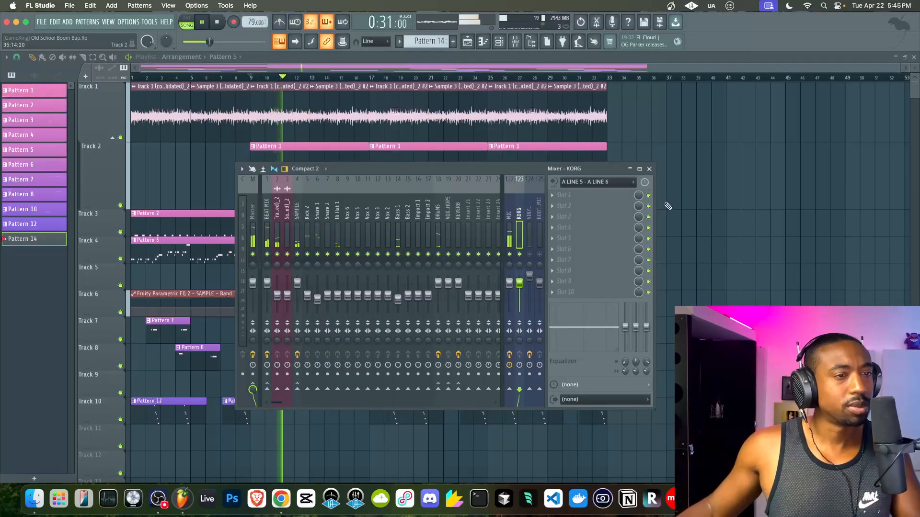
{"action": "left_click", "coordinate": [649, 168]}
- Look over the Bass 1 and Kick 2 channel settings, then bring the playlist forward
{"action": "left_click", "coordinate": [499, 42]}
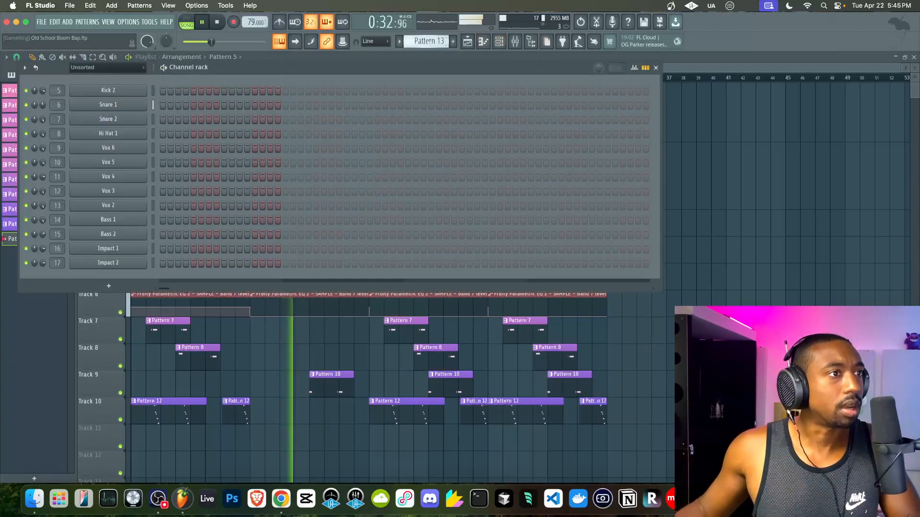
{"action": "scroll", "coordinate": [447, 41], "scroll_direction": "up", "scroll_amount": 2}
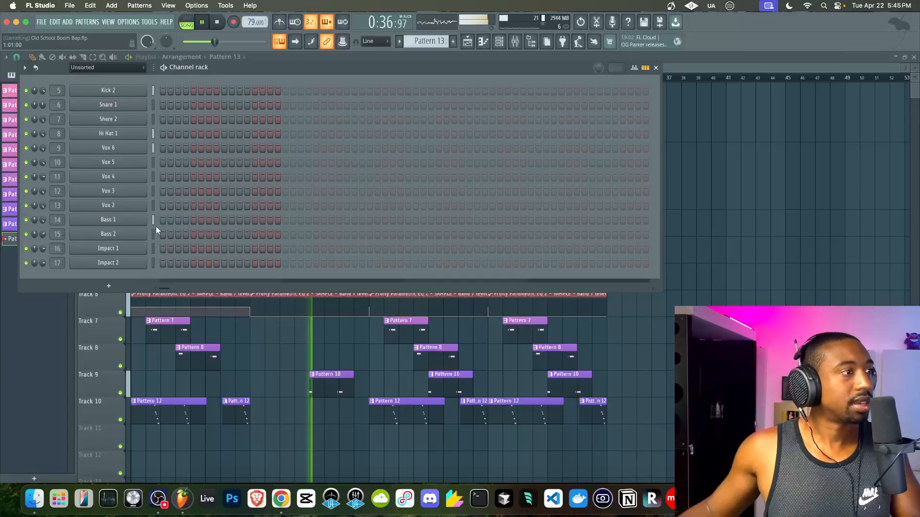
{"action": "left_click", "coordinate": [138, 221]}
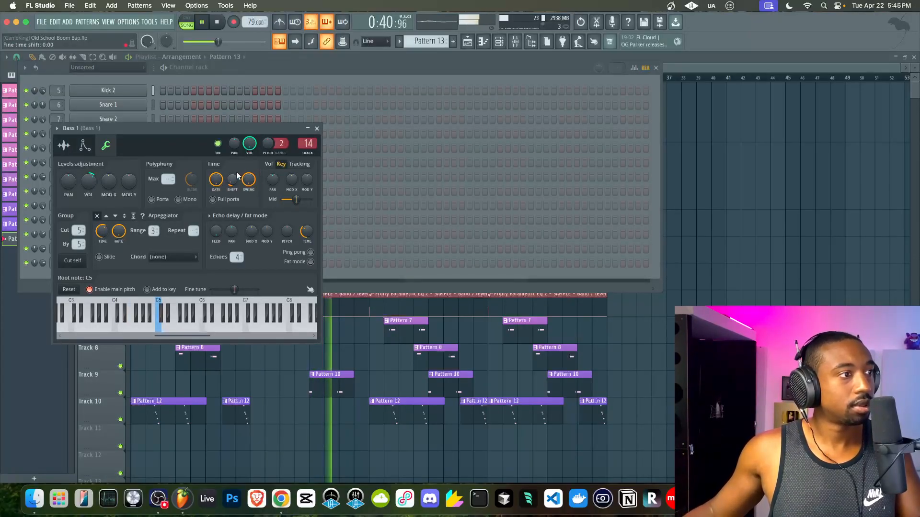
{"action": "left_click", "coordinate": [317, 129]}
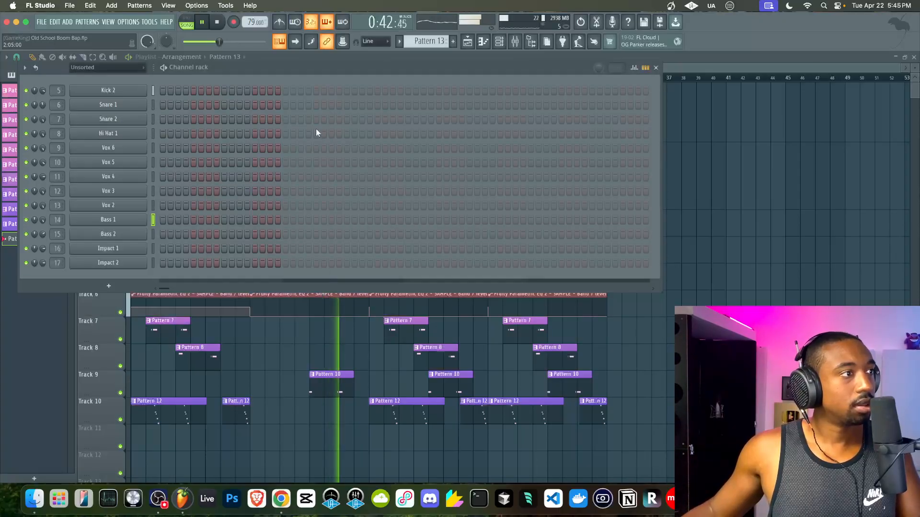
{"action": "left_click", "coordinate": [117, 90]}
{"action": "left_click", "coordinate": [779, 281]}
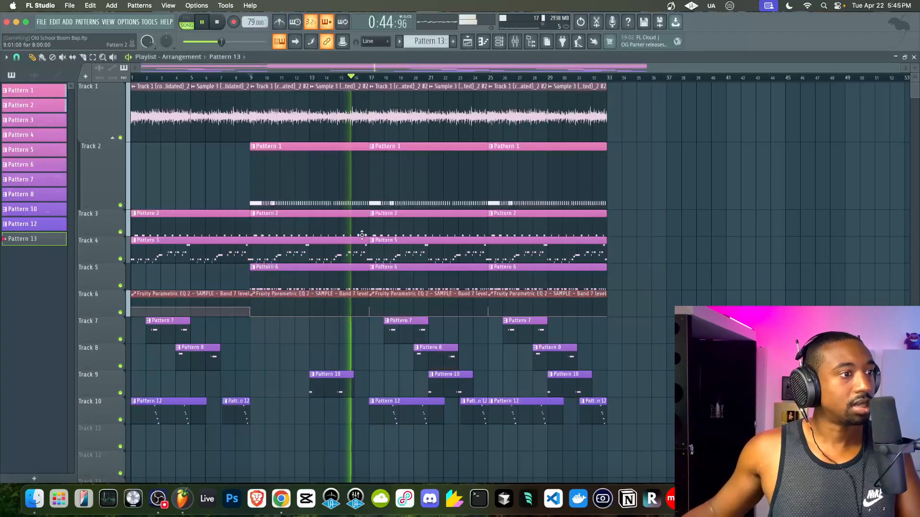
- Open the Kick 2 Pattern 6 notes, select the C5 kicks, and play the pattern
{"action": "scroll", "coordinate": [363, 232], "scroll_direction": "up", "scroll_amount": 4}
{"action": "double_click", "coordinate": [406, 282]}
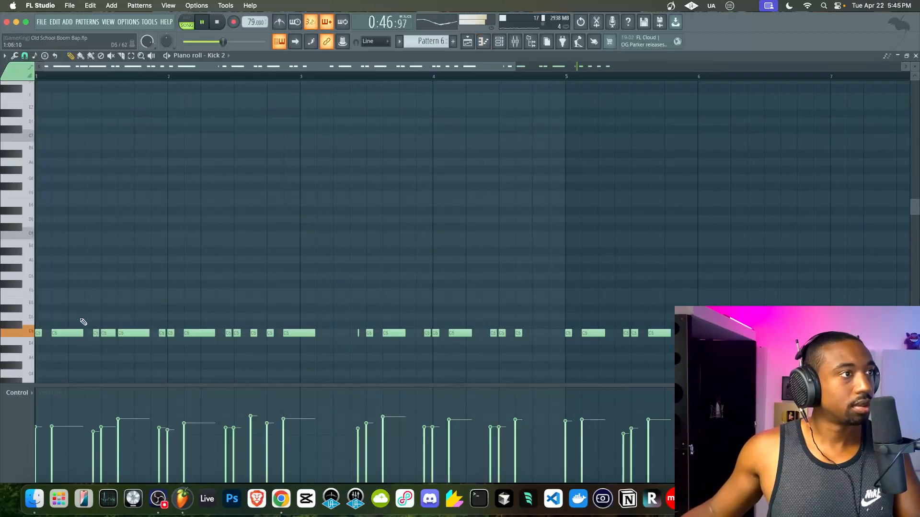
{"action": "left_click", "coordinate": [21, 335], "text": "super"}
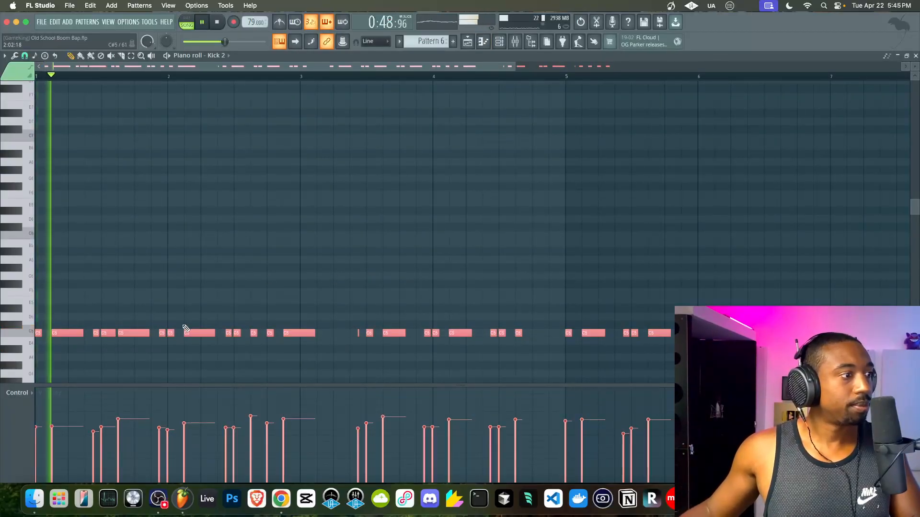
{"action": "scroll", "coordinate": [86, 324], "scroll_direction": "up", "scroll_amount": 2}
{"action": "scroll", "coordinate": [37, 340], "scroll_direction": "left", "scroll_amount": 1}
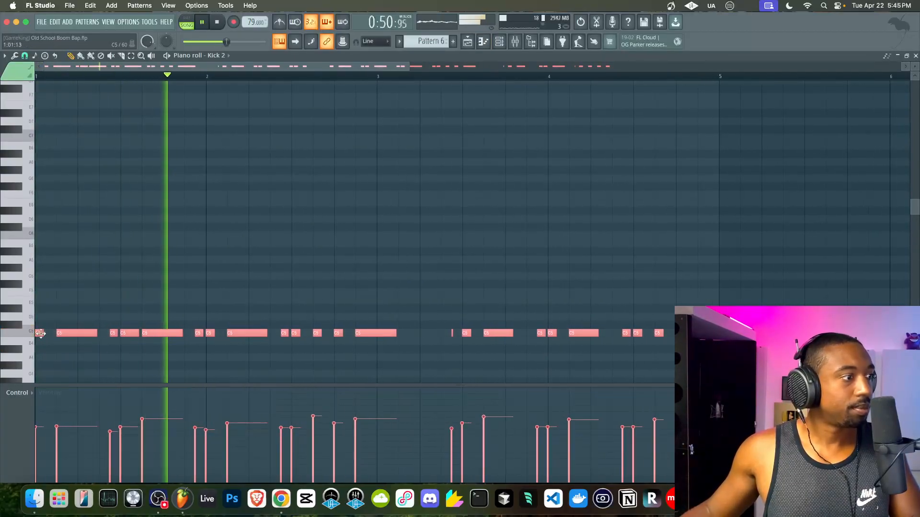
{"action": "key", "text": "space"}
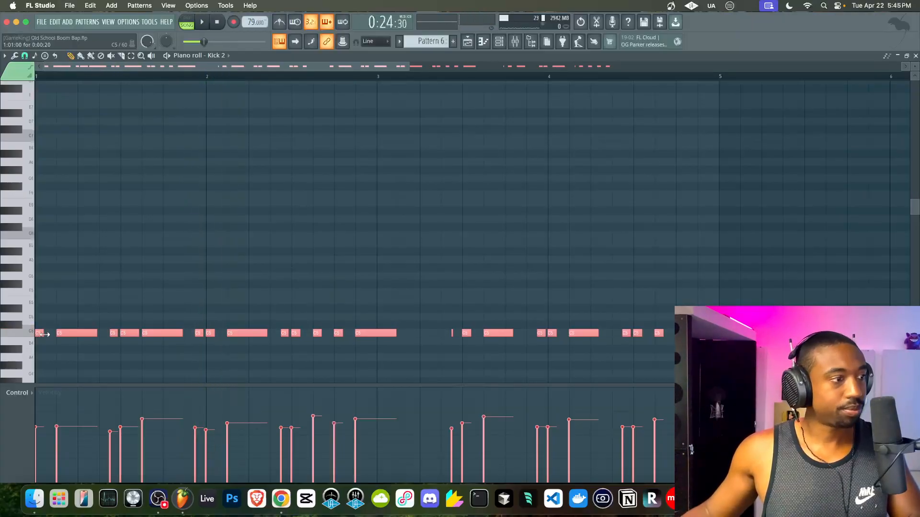
{"action": "scroll", "coordinate": [74, 331], "scroll_direction": "up", "scroll_amount": 3}
{"action": "left_click", "coordinate": [42, 359], "text": "shift+super"}
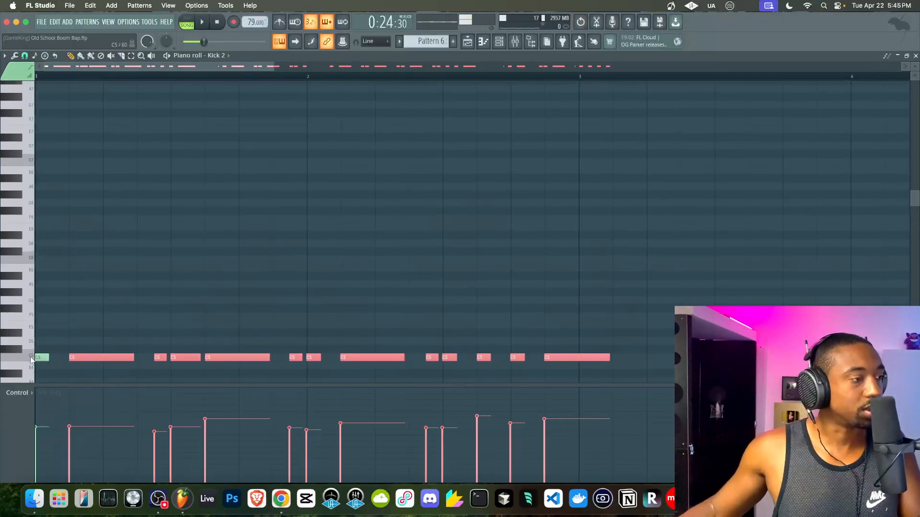
{"action": "scroll", "coordinate": [72, 357], "scroll_direction": "up", "scroll_amount": 2}
{"action": "key", "text": "space"}
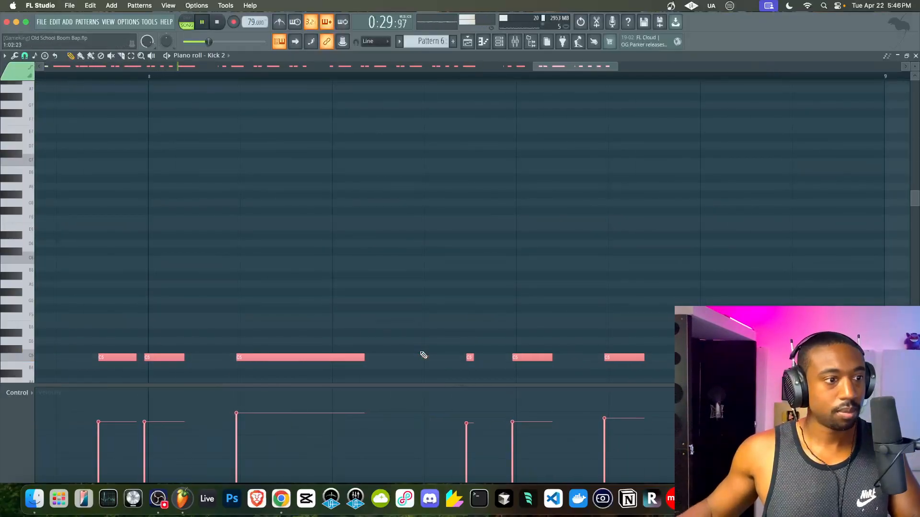
- Open the mixer on Kick 2 and close the kick note editor
{"action": "scroll", "coordinate": [424, 355], "scroll_direction": "down", "scroll_amount": 3}
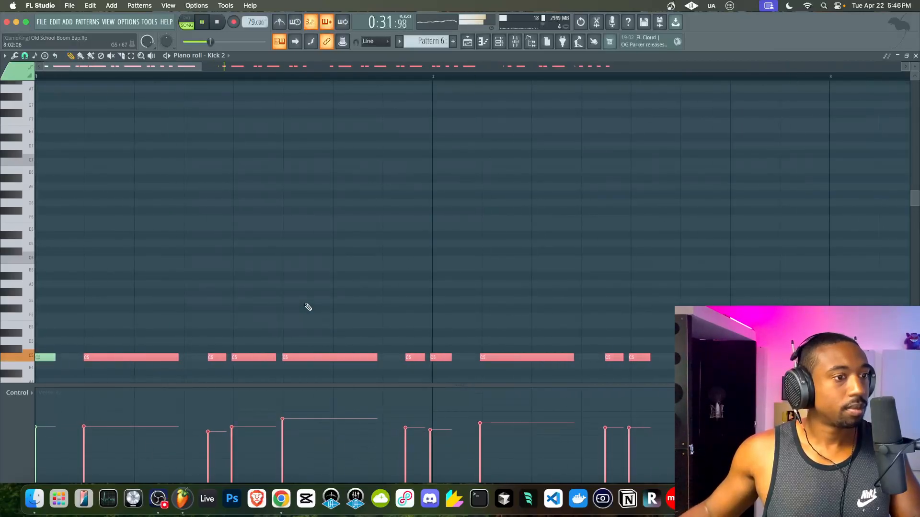
{"action": "scroll", "coordinate": [307, 308], "scroll_direction": "down", "scroll_amount": 2}
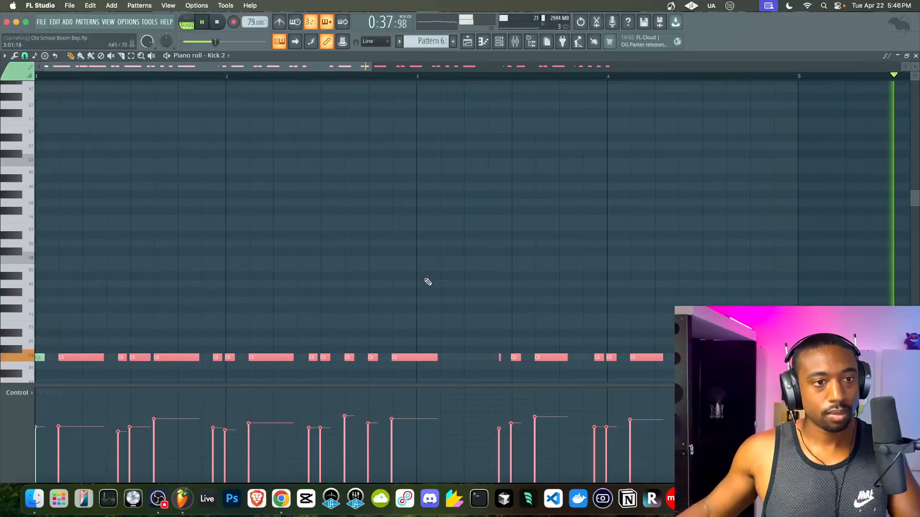
{"action": "scroll", "coordinate": [426, 281], "scroll_direction": "down", "scroll_amount": 2}
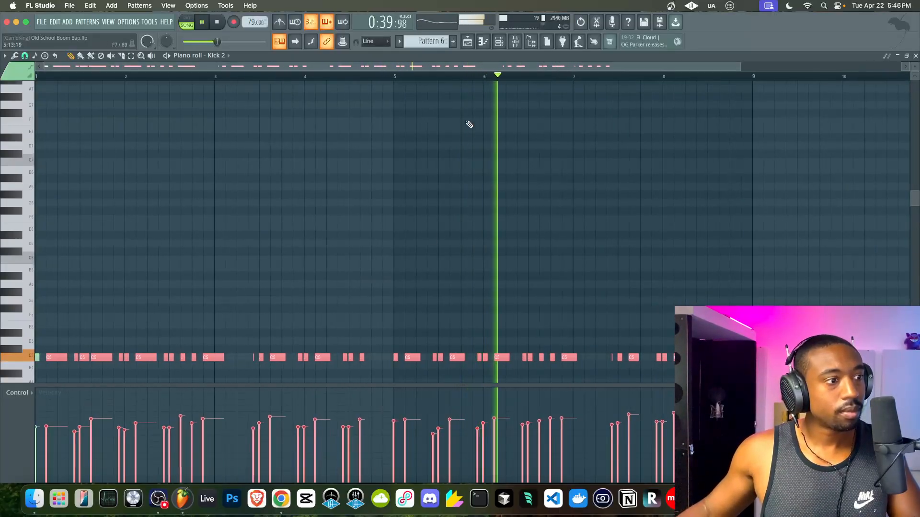
{"action": "left_click", "coordinate": [514, 44]}
{"action": "left_click", "coordinate": [685, 157]}
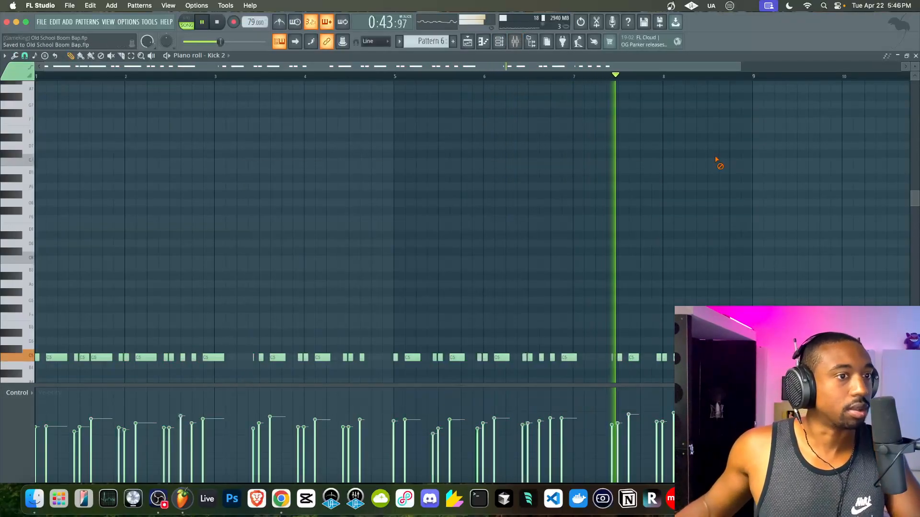
{"action": "left_click", "coordinate": [916, 56]}
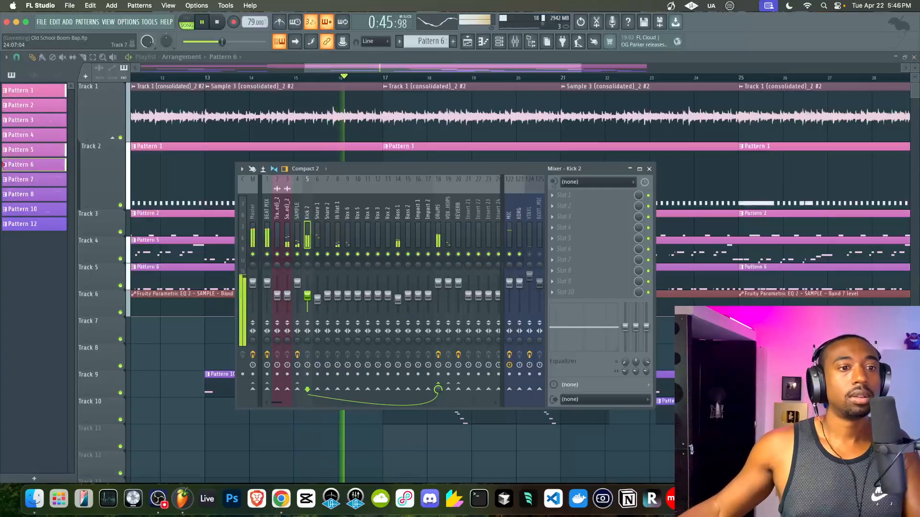
- Switch the current pattern to Pattern 9 from the channel rack
{"action": "left_click", "coordinate": [650, 168]}
{"action": "scroll", "coordinate": [663, 197], "scroll_direction": "down", "scroll_amount": 5}
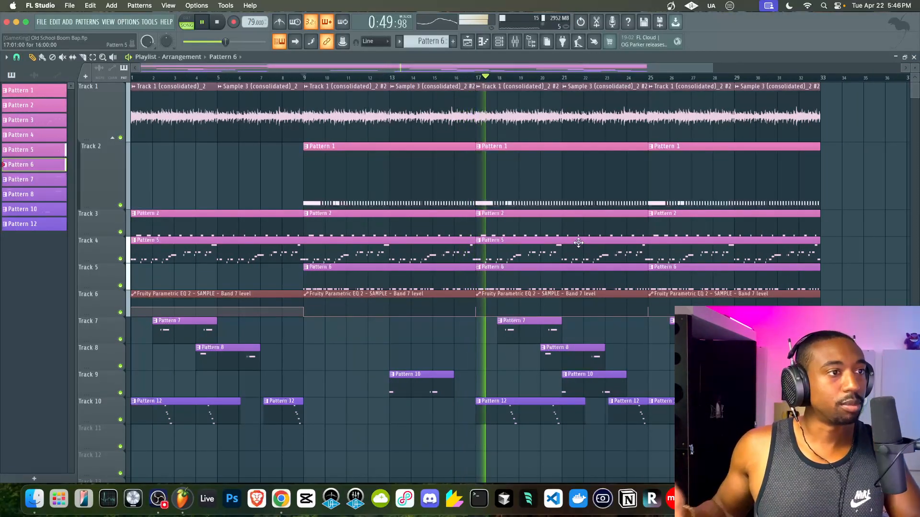
{"action": "left_click", "coordinate": [515, 42]}
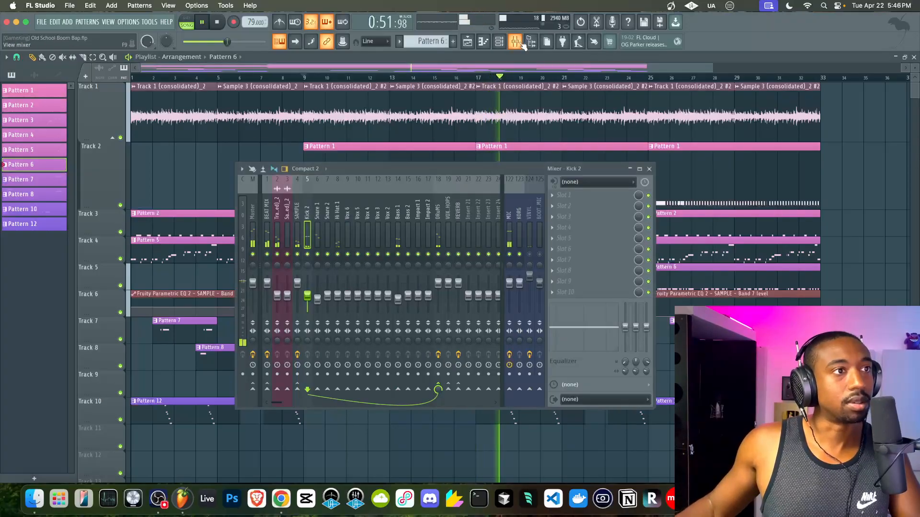
{"action": "left_click", "coordinate": [515, 43]}
{"action": "left_click", "coordinate": [499, 42]}
{"action": "left_click_drag", "start_coordinate": [433, 42], "coordinate": [433, 30]}
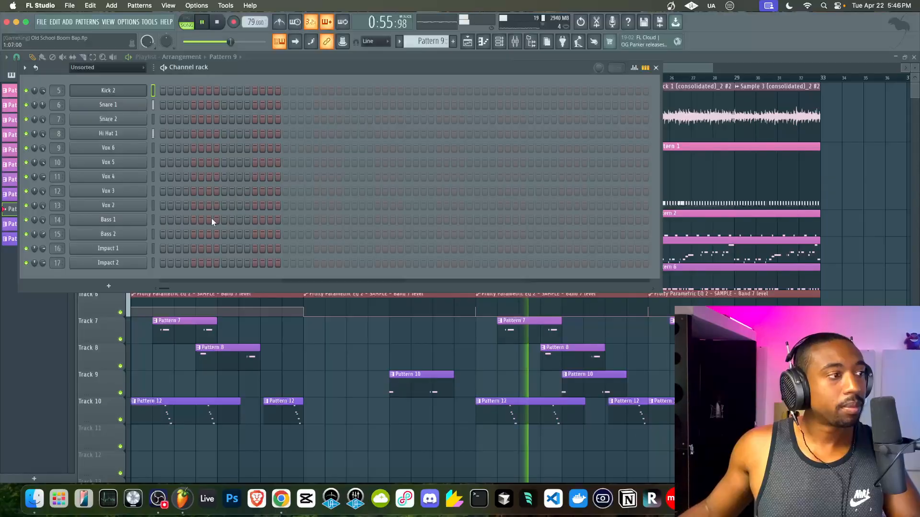
- Select the KORG mixer track for recording and save the project
{"action": "left_click", "coordinate": [515, 43]}
{"action": "left_click", "coordinate": [522, 228]}
{"action": "right_click", "coordinate": [901, 283]}
{"action": "key", "text": "super+s"}
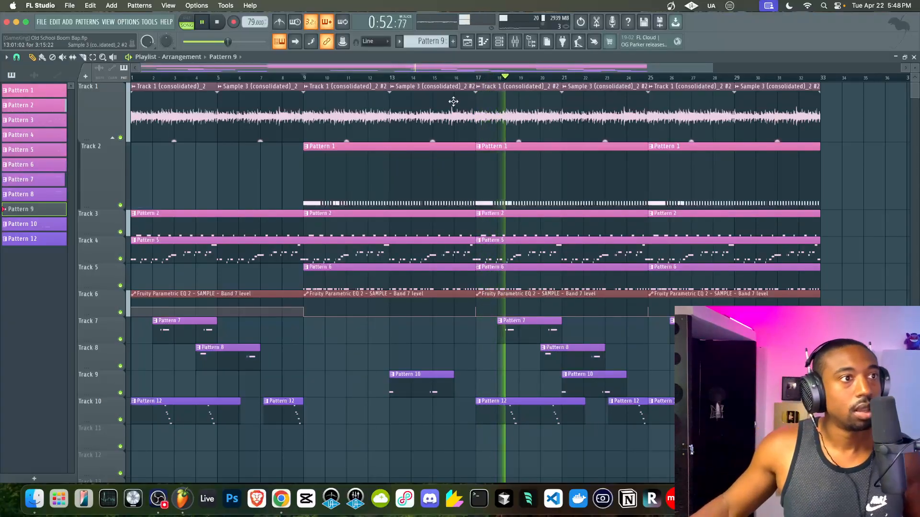
- Rewind to the start, confirm the KORG input, and record a KORG take onto Track 11
{"action": "left_click", "coordinate": [367, 77]}
{"action": "left_click", "coordinate": [216, 21]}
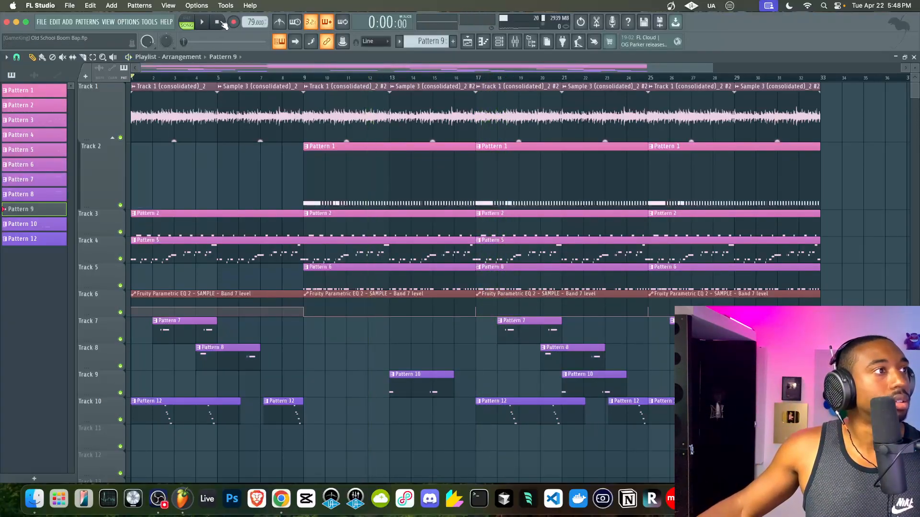
{"action": "left_click", "coordinate": [515, 42]}
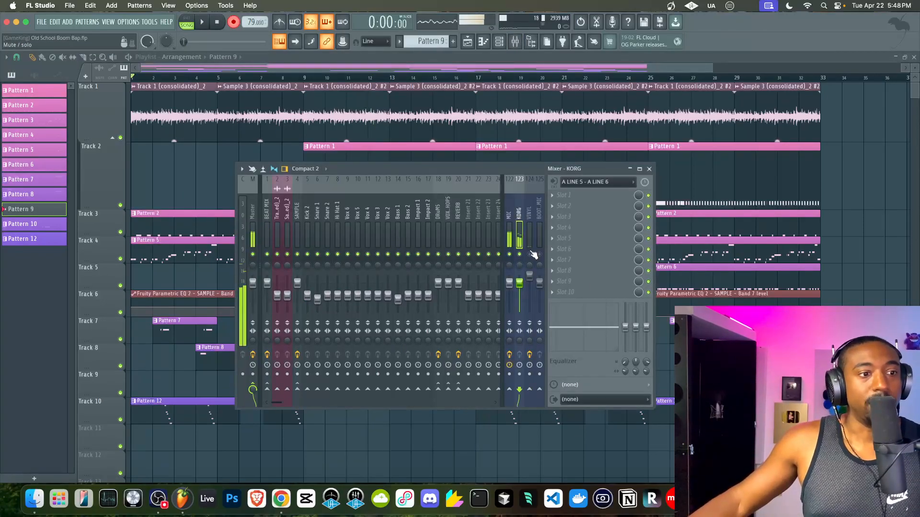
{"action": "key", "text": "F9"}
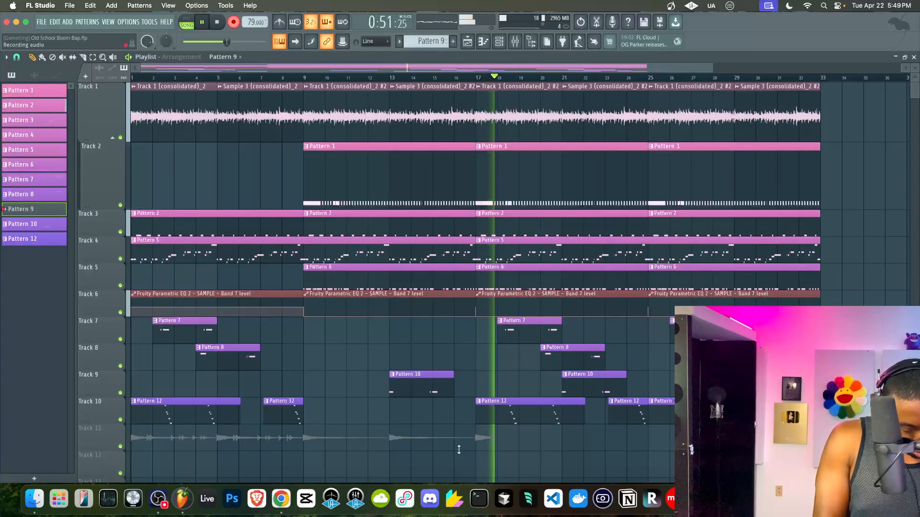
{"action": "key", "text": "space"}
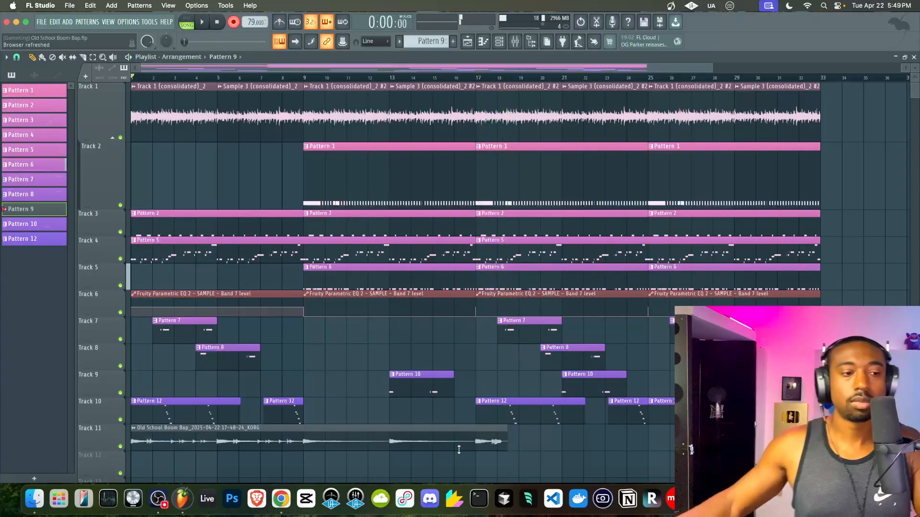
- Enable slip editing, check the KORG mixer insert, then record a second KORG take onto Track 12
{"action": "left_click", "coordinate": [73, 57]}
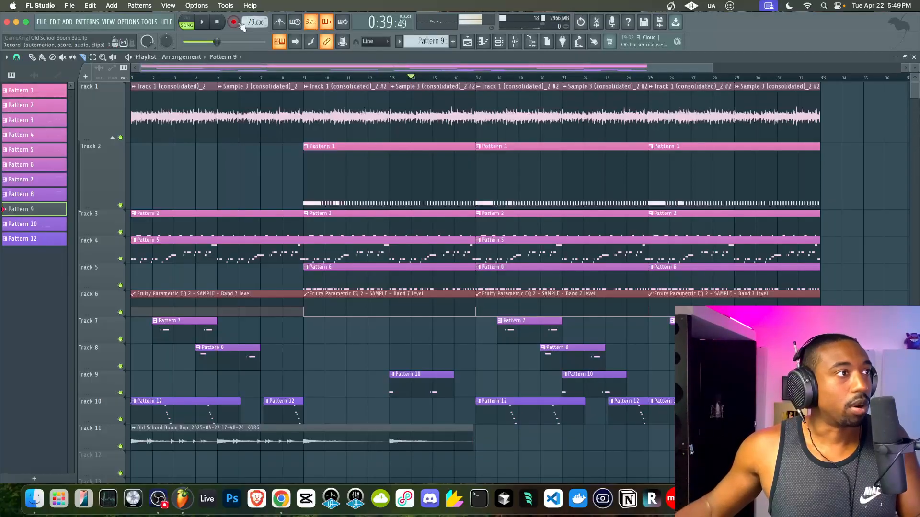
{"action": "left_click", "coordinate": [515, 43]}
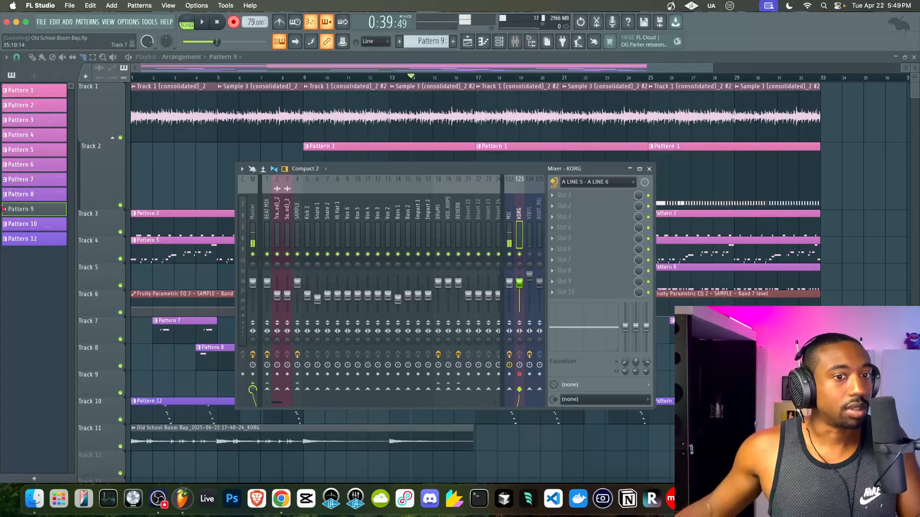
{"action": "key", "text": "Escape"}
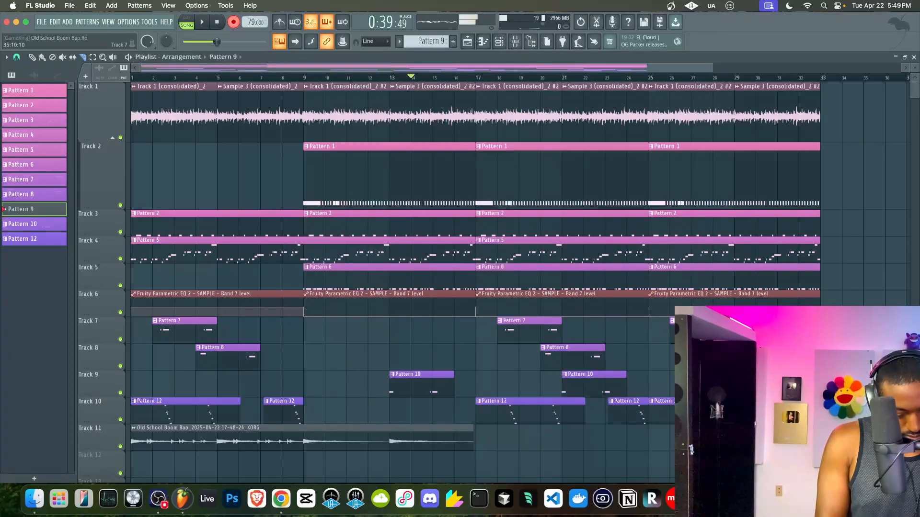
{"action": "key", "text": "space"}
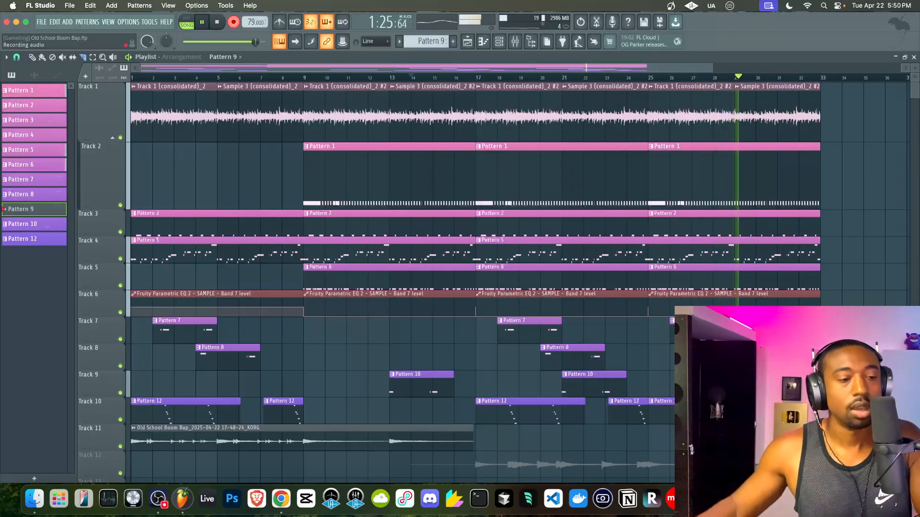
{"action": "key", "text": "space"}
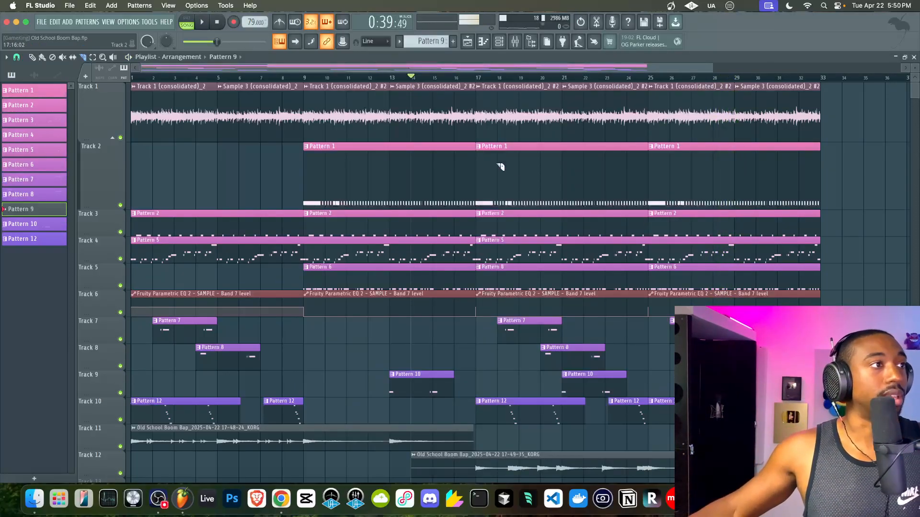
- Play back both KORG takes, checking each clip's settings and mixer track on Tracks 11 and 12
{"action": "scroll", "coordinate": [406, 205], "scroll_direction": "down", "scroll_amount": 5}
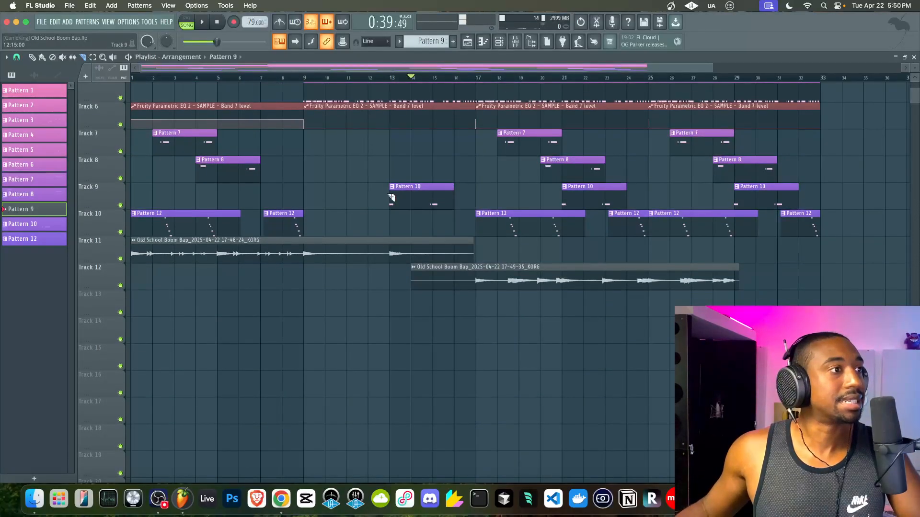
{"action": "key", "text": "space"}
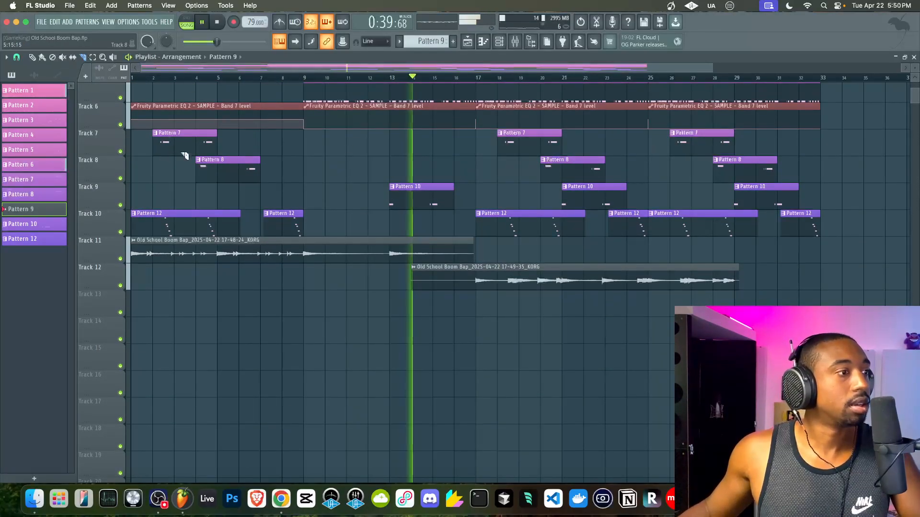
{"action": "double_click", "coordinate": [267, 245]}
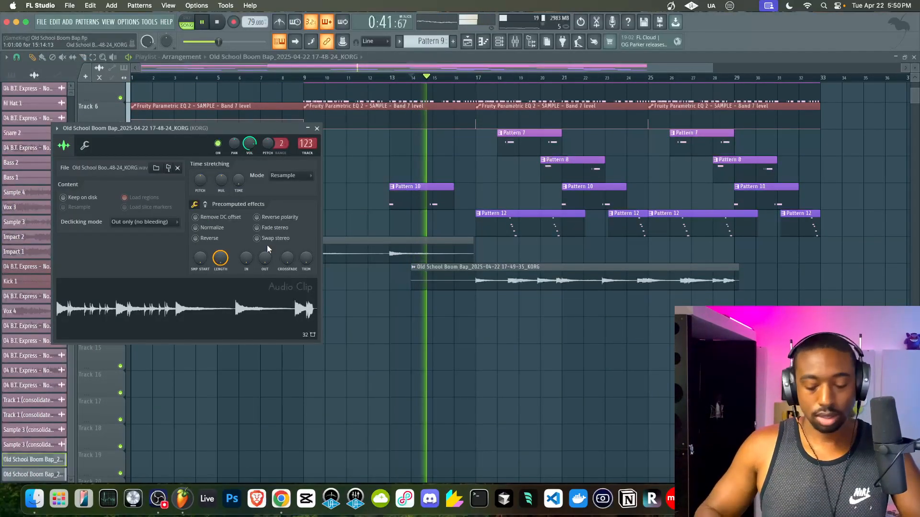
{"action": "key", "text": "super+l"}
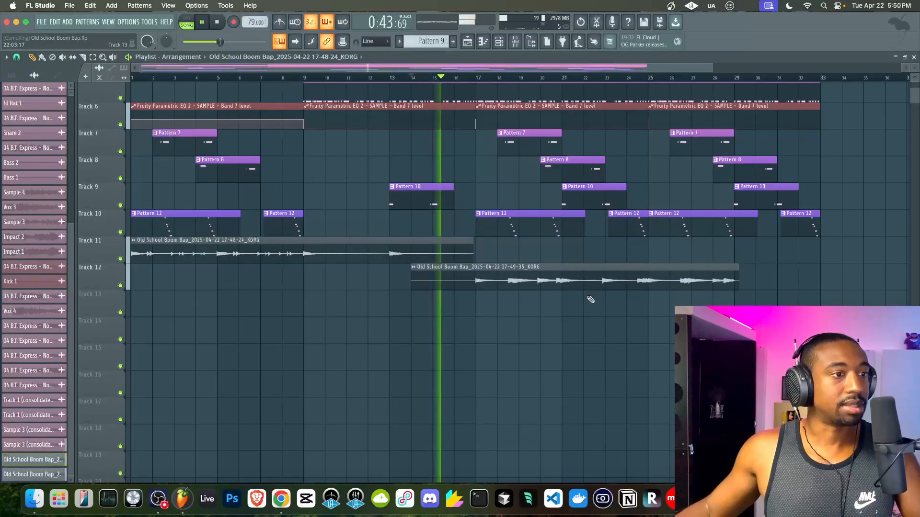
{"action": "double_click", "coordinate": [569, 275]}
{"action": "key", "text": "super+l"}
{"action": "left_click", "coordinate": [687, 274]}
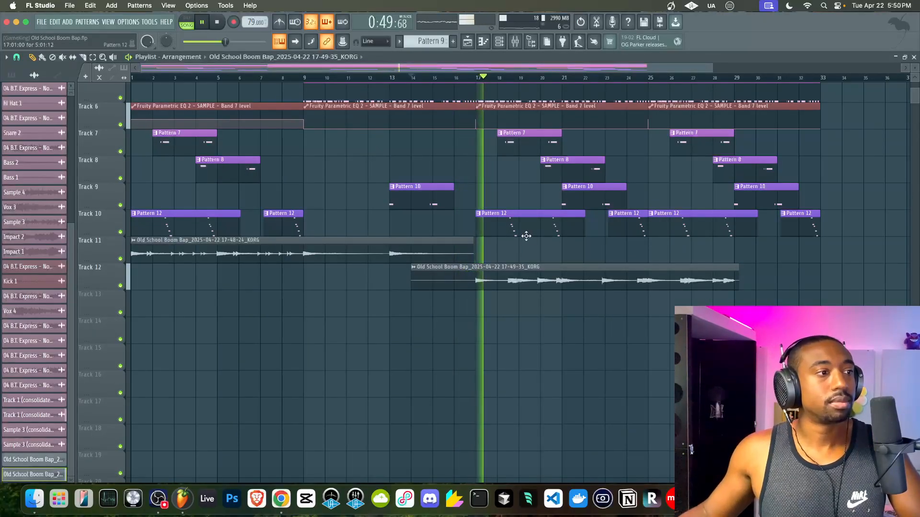
{"action": "scroll", "coordinate": [526, 235], "scroll_direction": "up", "scroll_amount": 5}
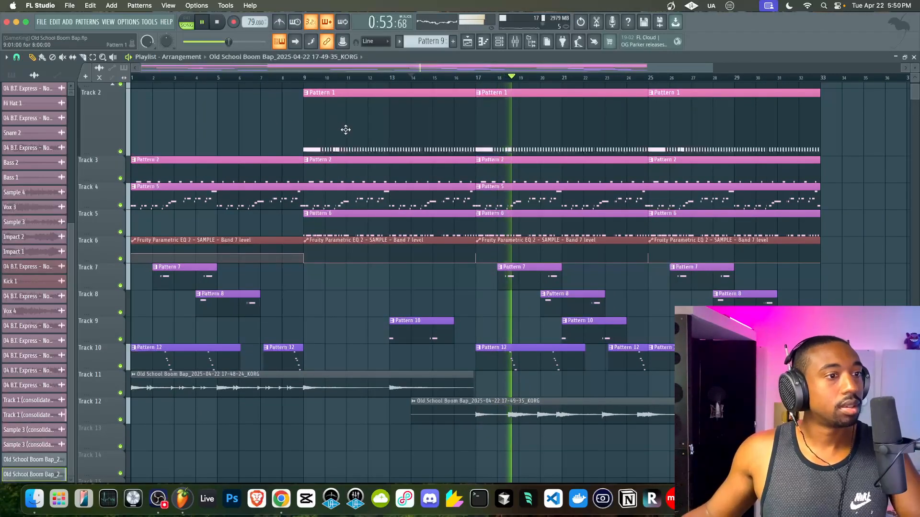
{"action": "key", "text": "space"}
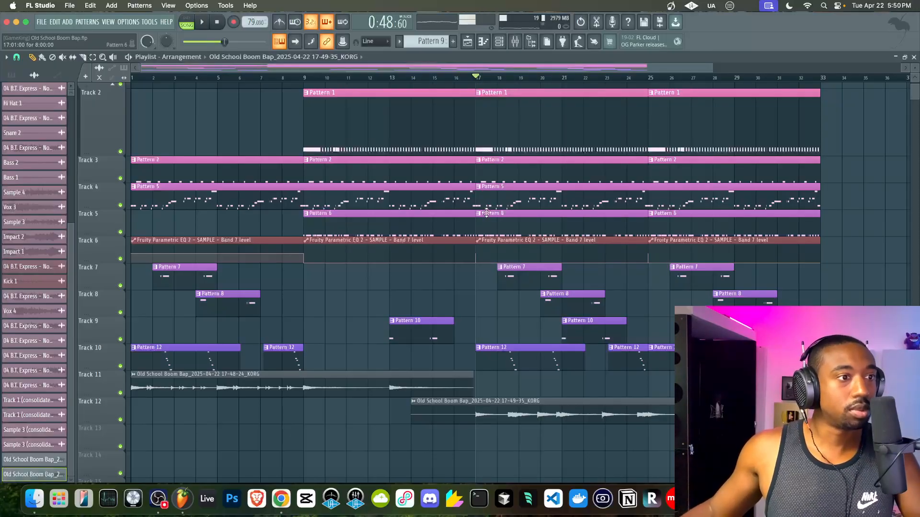
- Make the bar-17 Track 5 clip unique so it becomes Pattern 7
{"action": "right_click", "coordinate": [478, 215]}
{"action": "left_click", "coordinate": [496, 305]}
{"action": "key", "text": "space"}
- Open Pattern 7's kick notes, snap to 1/4 beat, and drop a C5 kick to B4
{"action": "double_click", "coordinate": [484, 222]}
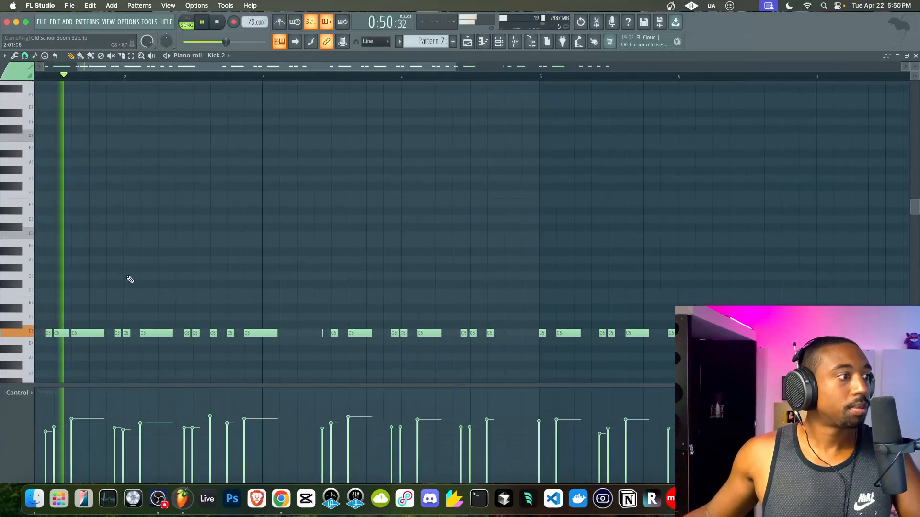
{"action": "scroll", "coordinate": [127, 277], "scroll_direction": "up", "scroll_amount": 2}
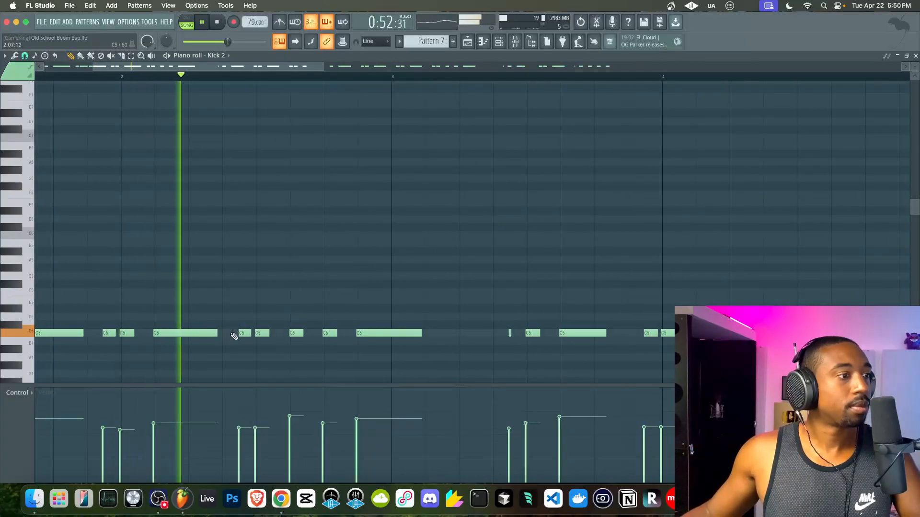
{"action": "key", "text": "space"}
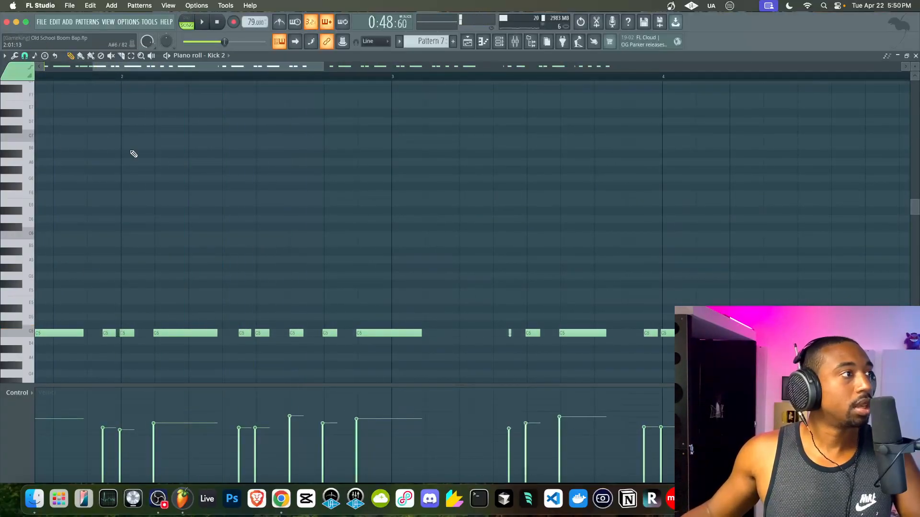
{"action": "left_click", "coordinate": [27, 56]}
{"action": "left_click", "coordinate": [46, 166]}
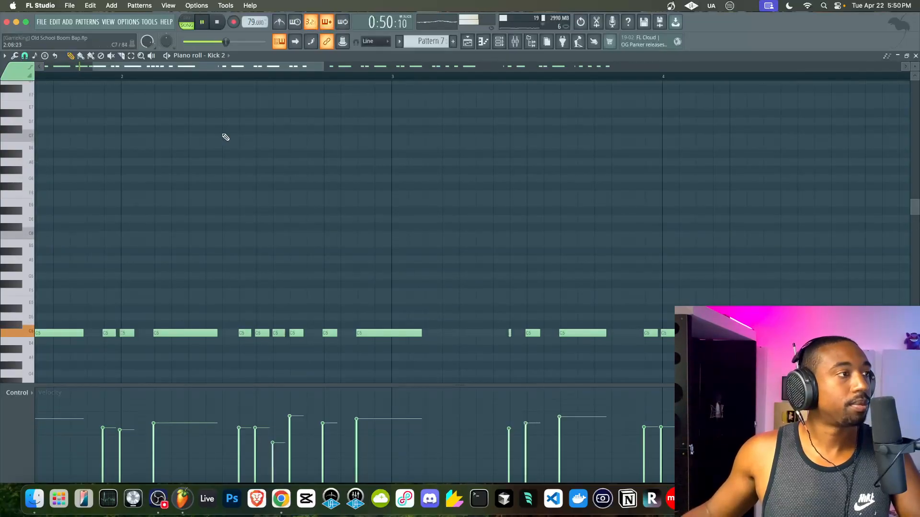
{"action": "key", "text": "space"}
{"action": "key", "text": "space"}
{"action": "mouse_move", "coordinate": [275, 333]}
{"action": "left_mouse_down"}
{"action": "mouse_move", "coordinate": [307, 338]}
{"action": "mouse_move", "coordinate": [288, 340]}
{"action": "left_mouse_up"}
{"action": "key", "text": "space"}
- Switch to a finer snap and nudge the B4 and C5 kick notes, undoing the last move
{"action": "left_click", "coordinate": [25, 56]}
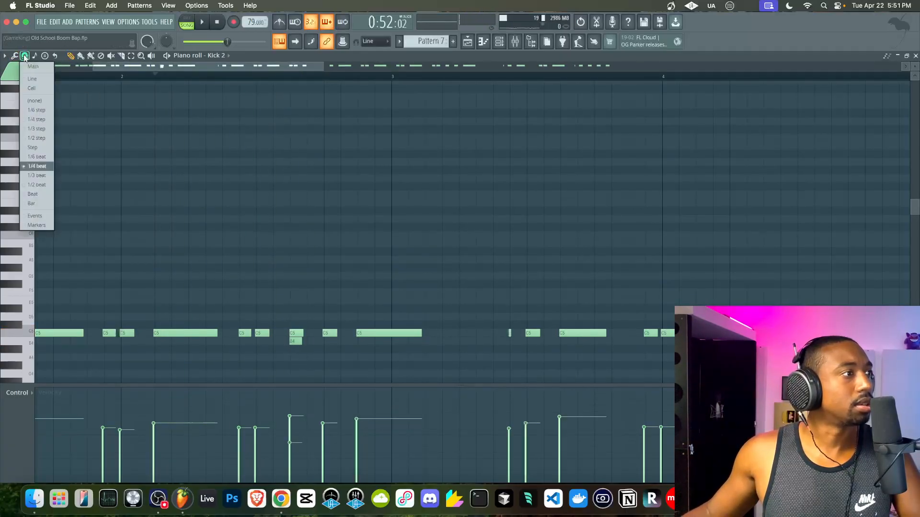
{"action": "left_click", "coordinate": [33, 139]}
{"action": "key", "text": "space"}
{"action": "left_click_drag", "start_coordinate": [300, 340], "coordinate": [291, 338]}
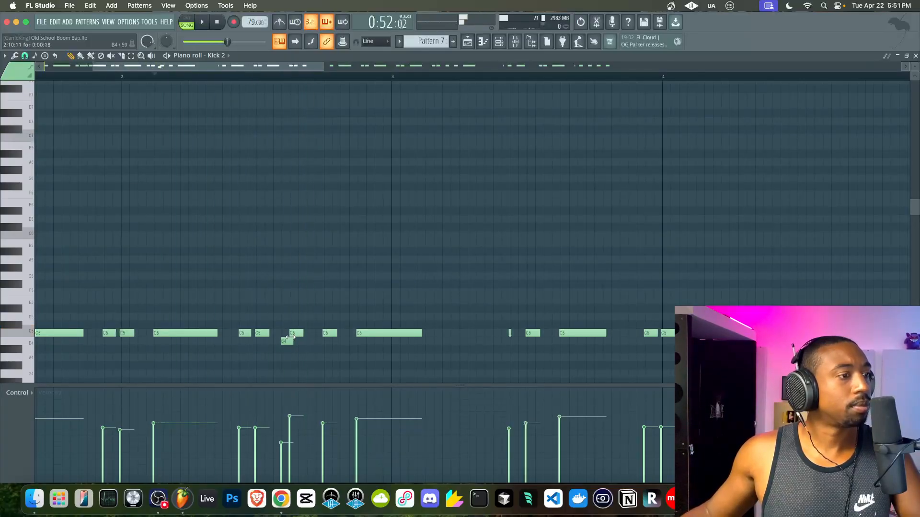
{"action": "left_click_drag", "start_coordinate": [292, 336], "coordinate": [309, 329]}
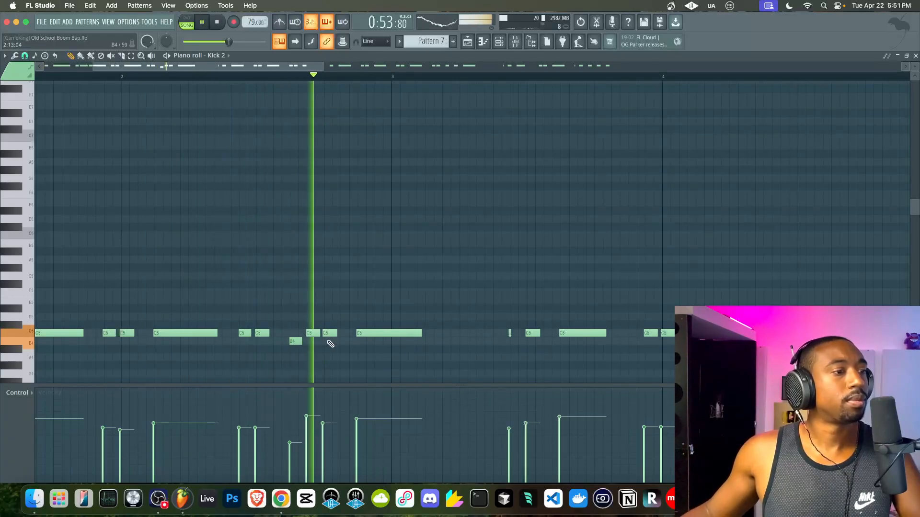
{"action": "key", "text": "space"}
{"action": "left_click_drag", "start_coordinate": [298, 338], "coordinate": [294, 341]}
{"action": "left_click_drag", "start_coordinate": [294, 341], "coordinate": [291, 340]}
{"action": "key", "text": "space"}
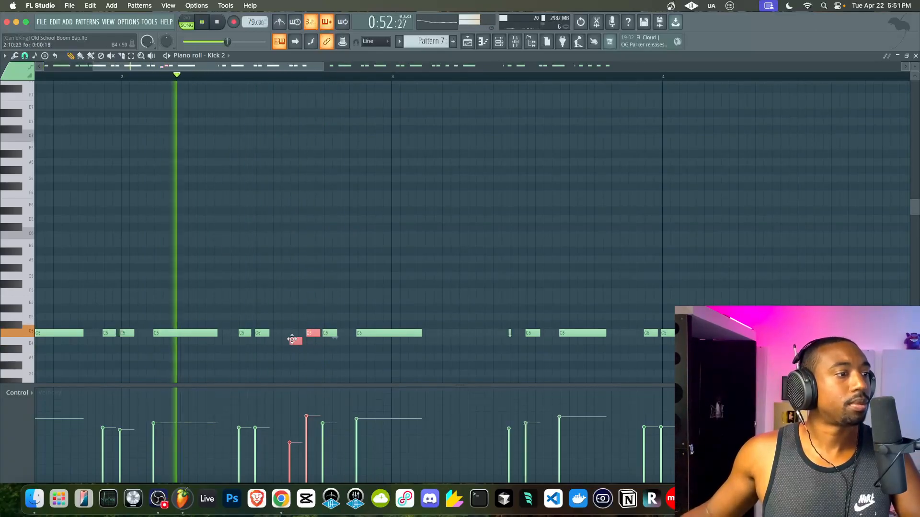
{"action": "key", "text": "space"}
{"action": "key", "text": "super+z"}
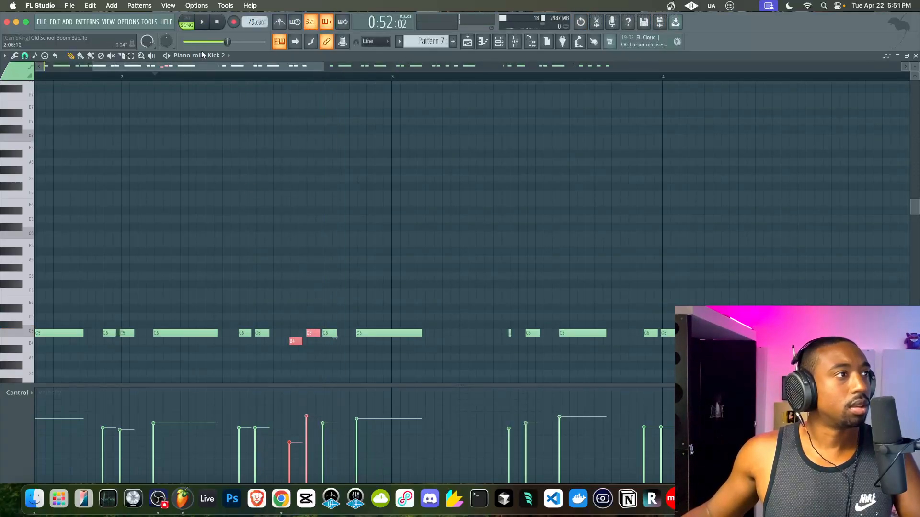
{"action": "key", "text": "space"}
- Set the playback start point, audition the kick, and return to the playlist
{"action": "left_click", "coordinate": [220, 77]}
{"action": "key", "text": "space"}
{"action": "left_click", "coordinate": [468, 42]}
{"action": "key", "text": "space"}
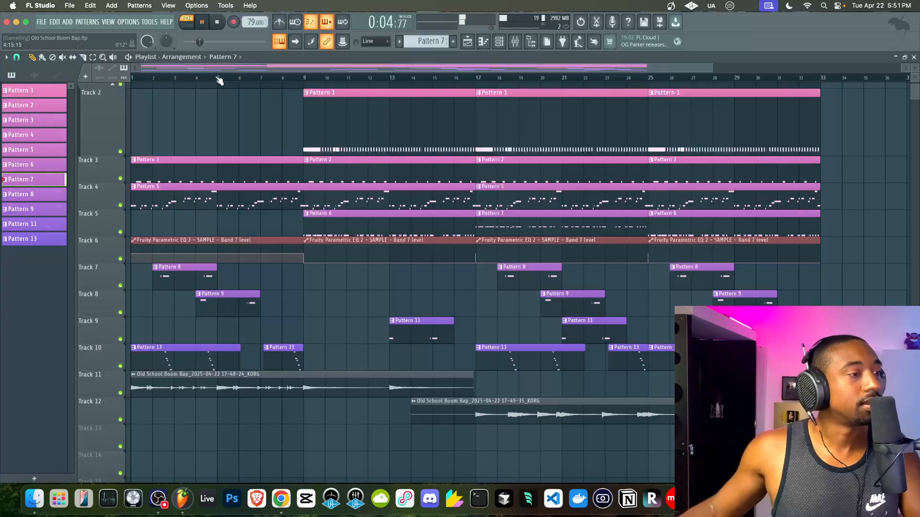
- Open Kick 2 from the Channel rack, snap to 1/4 beat, and add a C5 kick in bar 2
{"action": "key", "text": "space"}
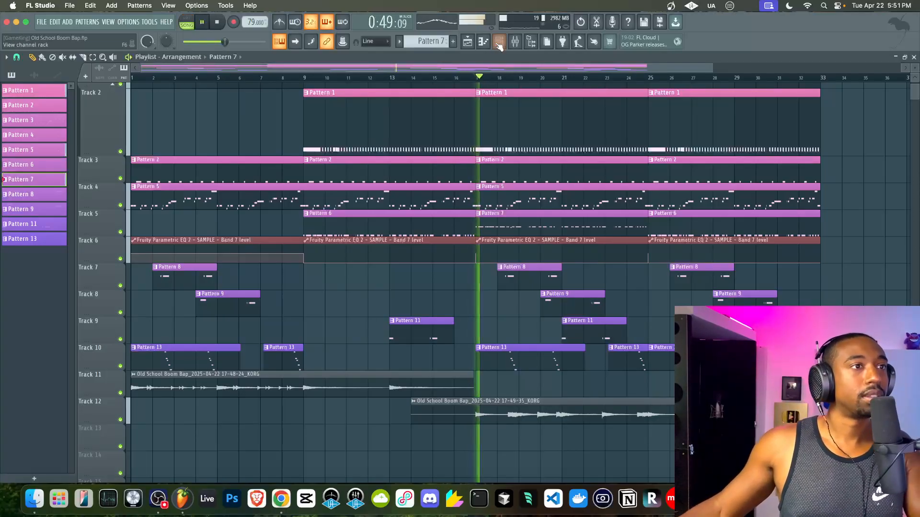
{"action": "key", "text": "F6"}
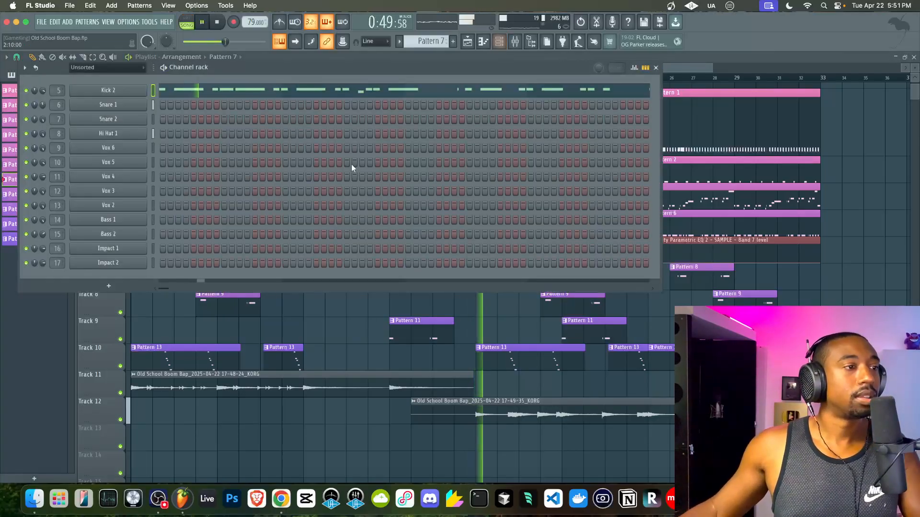
{"action": "left_click", "coordinate": [293, 93]}
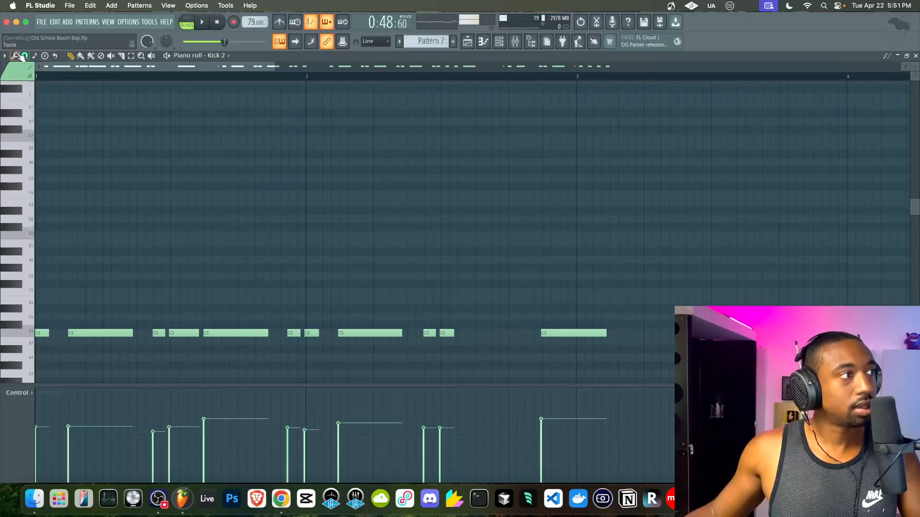
{"action": "left_click", "coordinate": [23, 56]}
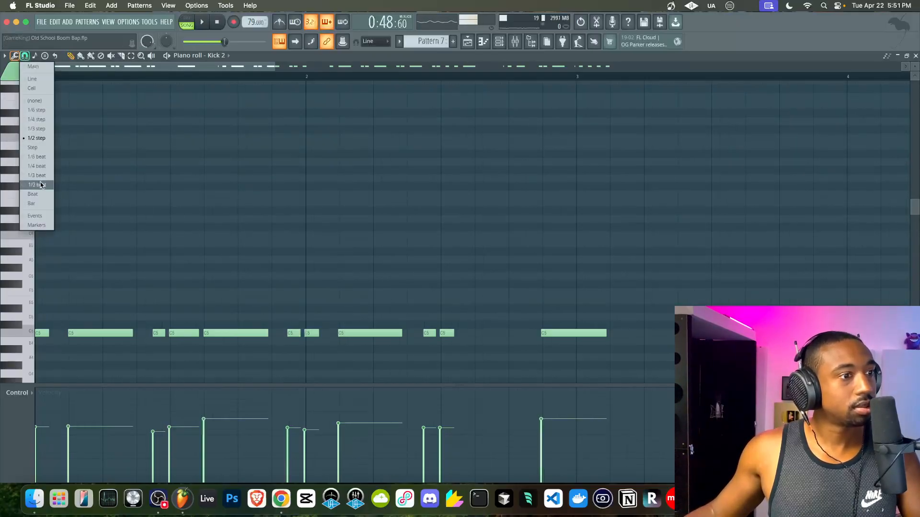
{"action": "left_click", "coordinate": [24, 56]}
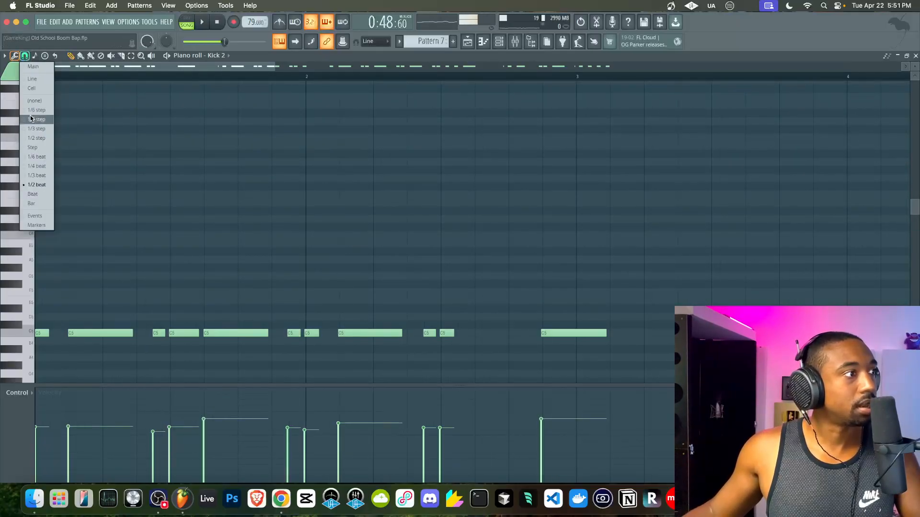
{"action": "left_click", "coordinate": [44, 167]}
{"action": "key", "text": "space"}
{"action": "left_click", "coordinate": [494, 333]}
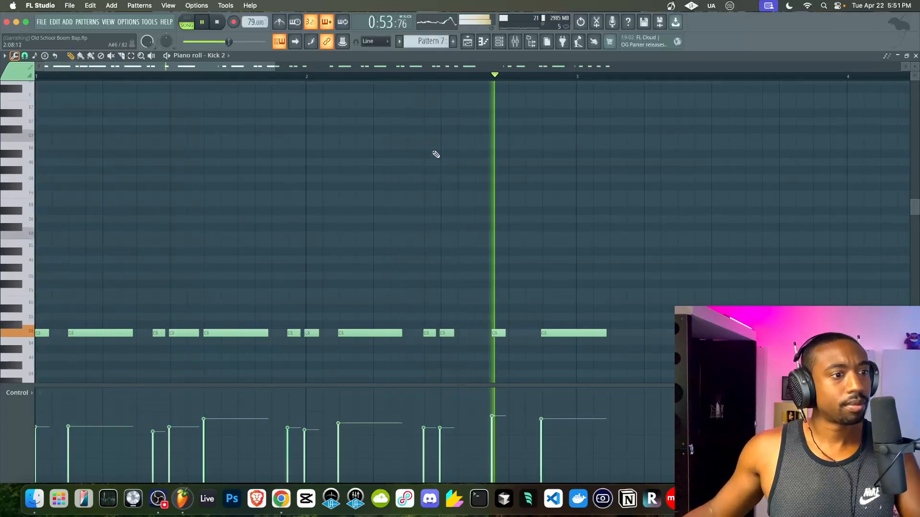
{"action": "key", "text": "space"}
{"action": "left_click", "coordinate": [470, 42]}
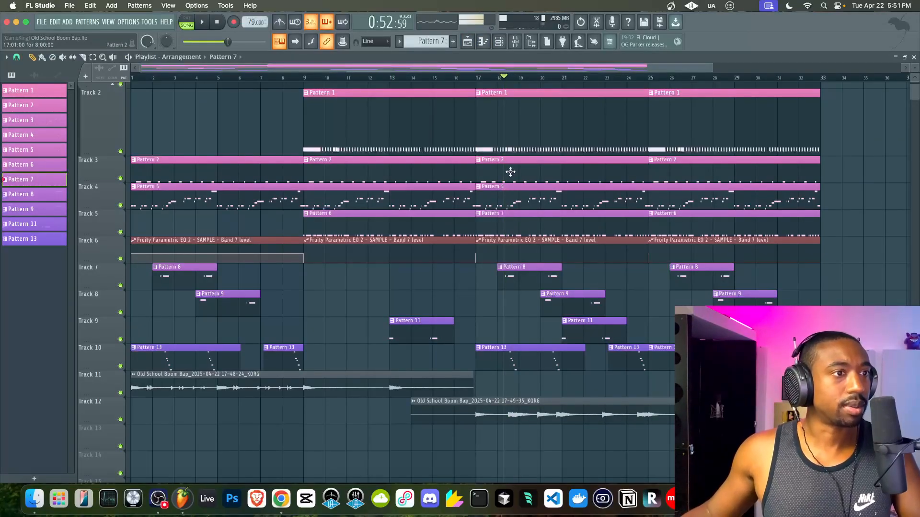
- Make the bar-17 Pattern 2 snare clip unique as Pattern 3 and open its notes
{"action": "left_click", "coordinate": [477, 160]}
{"action": "left_click", "coordinate": [506, 253]}
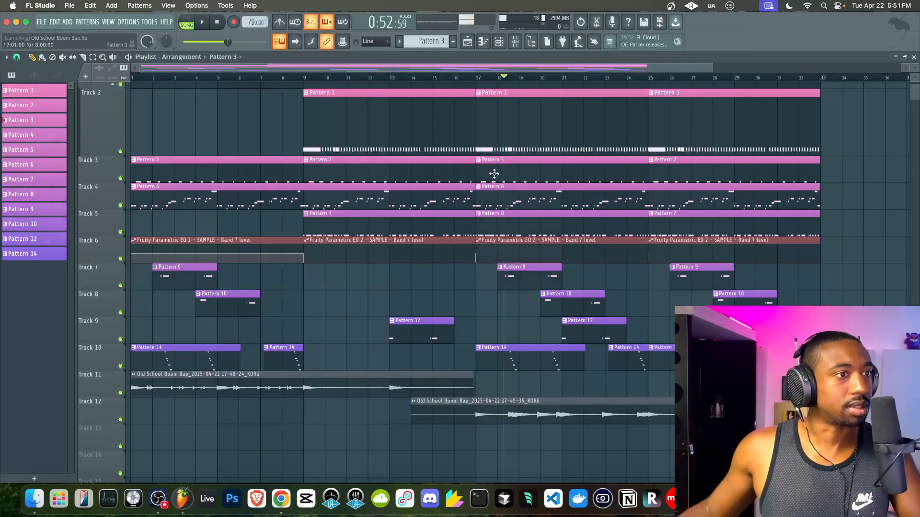
{"action": "double_click", "coordinate": [455, 181]}
- Delete and restore a bar-2 snare note, then add an extra C5 snare hit after it
{"action": "scroll", "coordinate": [280, 274], "scroll_direction": "down", "scroll_amount": 3}
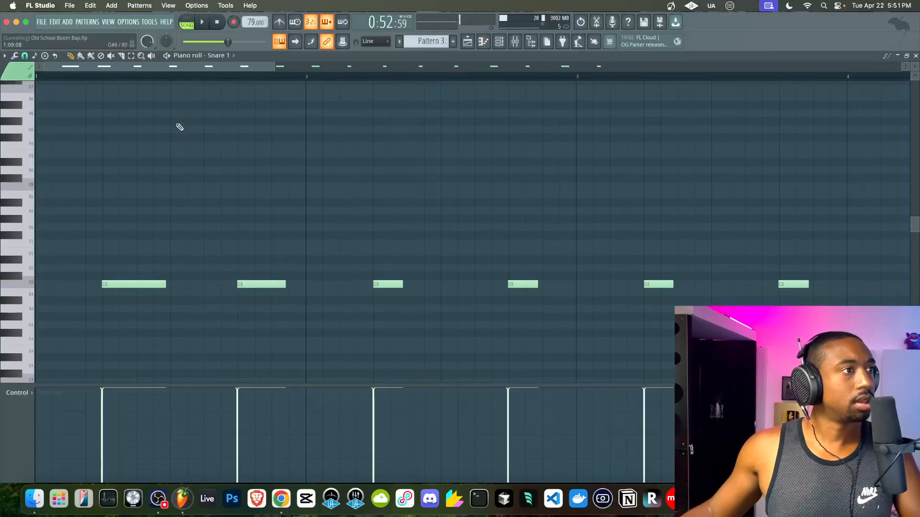
{"action": "key", "text": "space"}
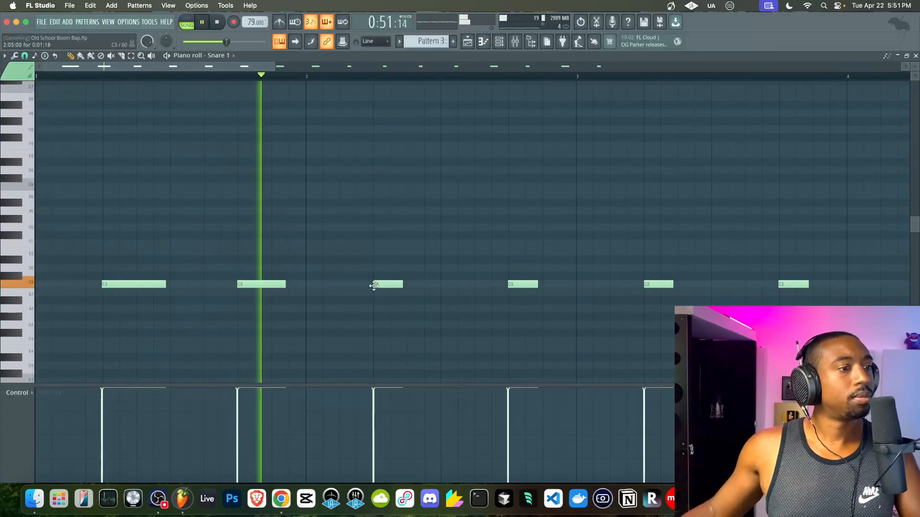
{"action": "right_click", "coordinate": [511, 285]}
{"action": "key", "text": "super+z"}
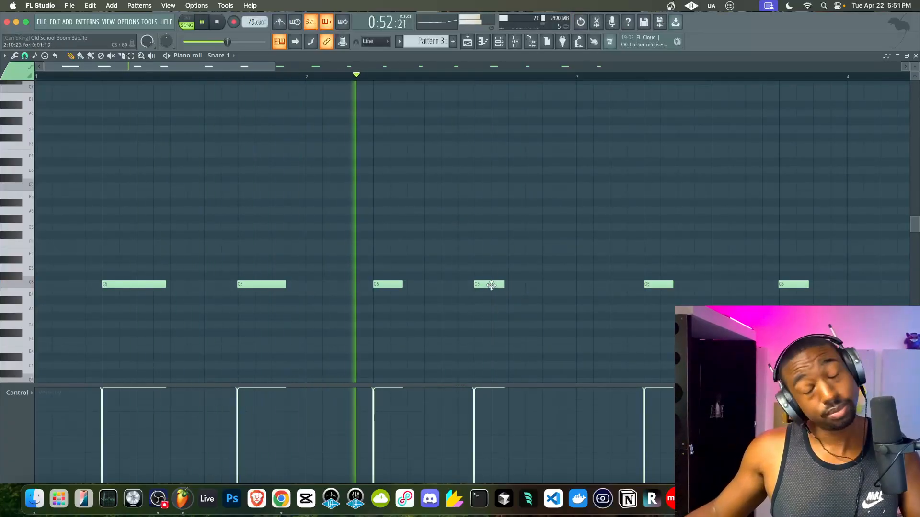
{"action": "left_click", "coordinate": [543, 278]}
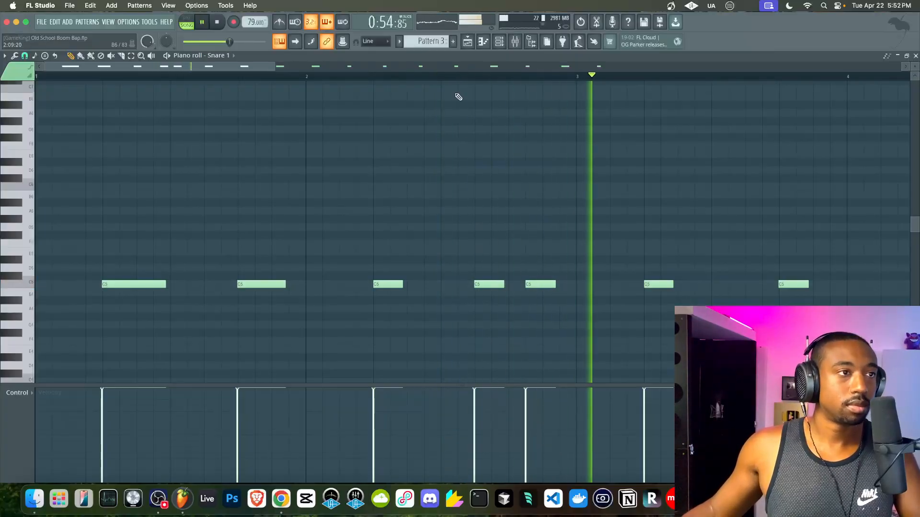
- Open Pattern 8's Kick 2 notes, shorten the long bar-2 kick, and add a short C5 hit after it
{"action": "left_click", "coordinate": [468, 41]}
{"action": "key", "text": "space"}
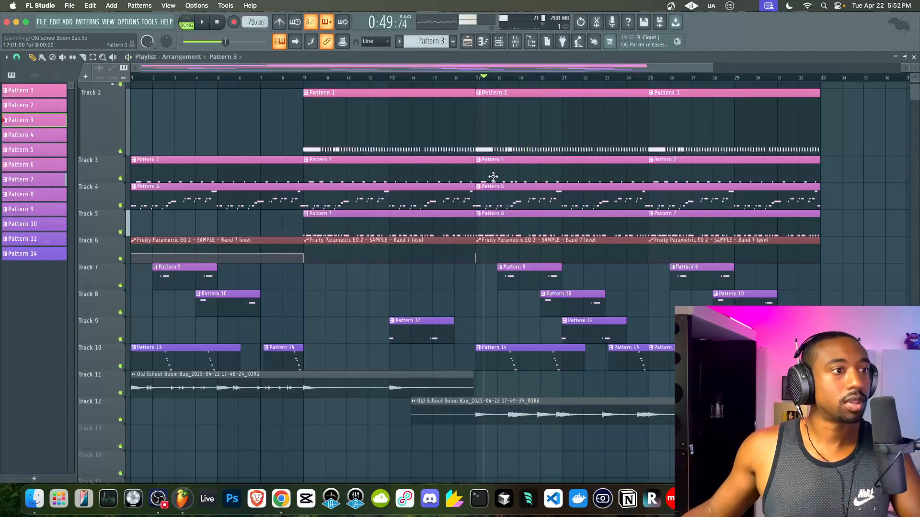
{"action": "double_click", "coordinate": [490, 224]}
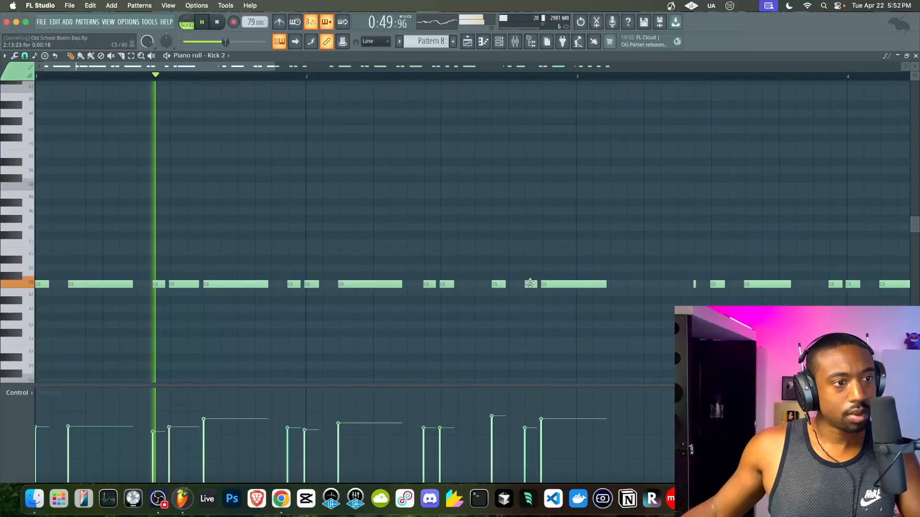
{"action": "left_click_drag", "start_coordinate": [605, 284], "coordinate": [560, 285]}
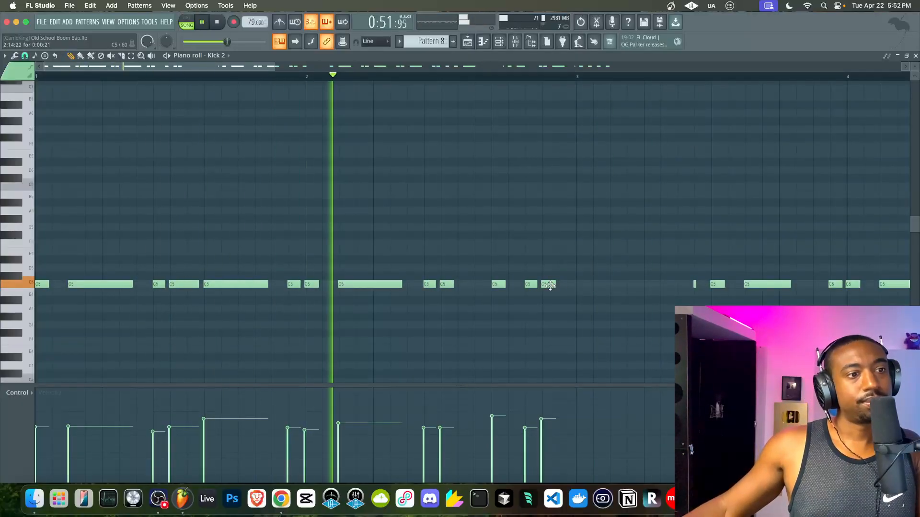
{"action": "left_click", "coordinate": [579, 285]}
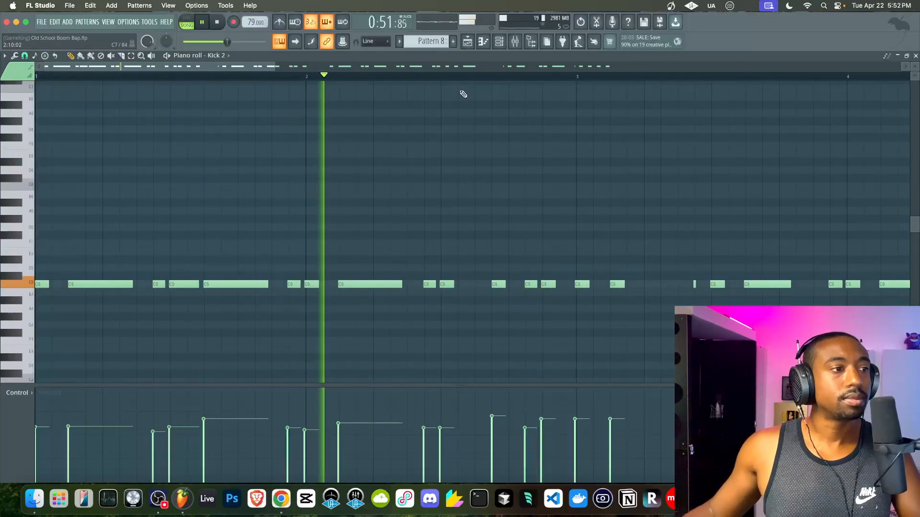
{"action": "left_click", "coordinate": [472, 46]}
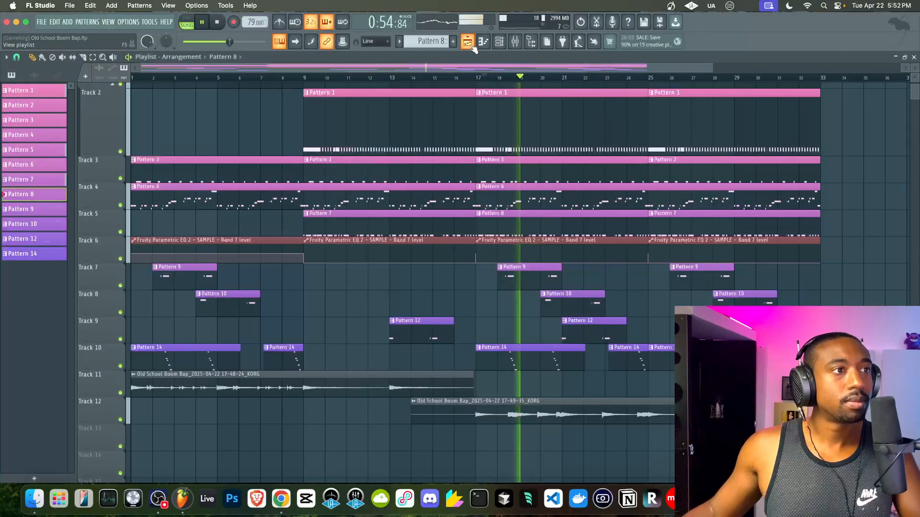
- Make the Pattern 1 clip at bar 17 on Track 2 its own unique pattern
{"action": "left_click", "coordinate": [480, 94]}
{"action": "left_click", "coordinate": [498, 185]}
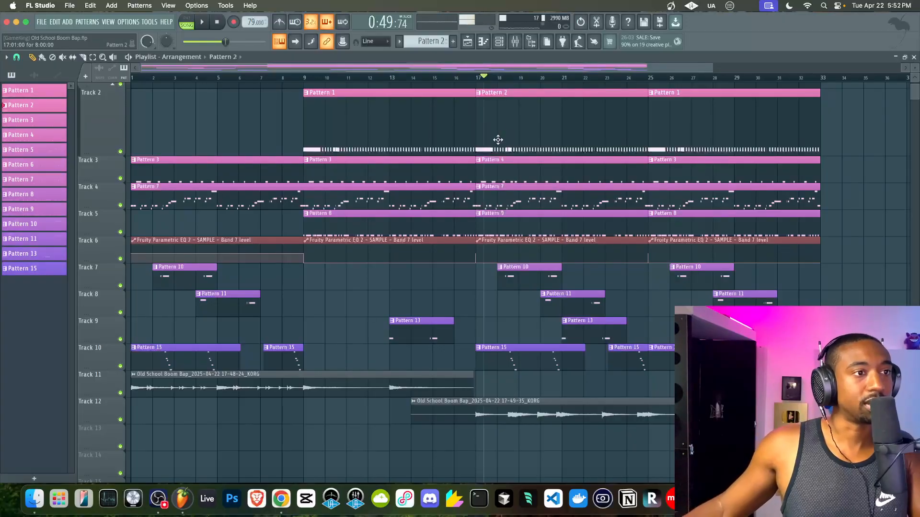
{"action": "scroll", "coordinate": [494, 161], "scroll_direction": "up", "scroll_amount": 2}
{"action": "scroll", "coordinate": [489, 158], "scroll_direction": "right", "scroll_amount": 2}
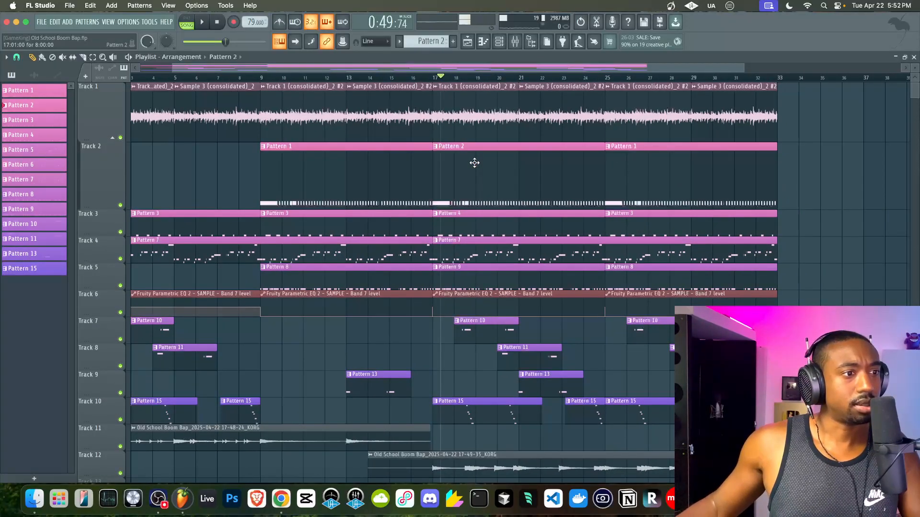
{"action": "scroll", "coordinate": [474, 163], "scroll_direction": "down", "scroll_amount": 1}
{"action": "scroll", "coordinate": [458, 201], "scroll_direction": "left", "scroll_amount": 2}
- Select all similar Track 4 bass clips, open Bass 1, and delete three notes after bar 2
{"action": "right_click", "coordinate": [482, 215]}
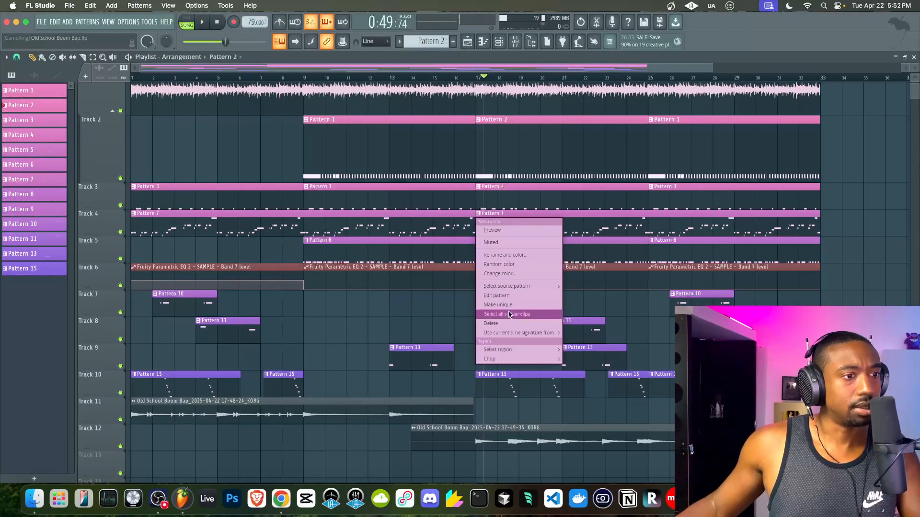
{"action": "left_click", "coordinate": [509, 315]}
{"action": "double_click", "coordinate": [493, 230]}
{"action": "scroll", "coordinate": [317, 271], "scroll_direction": "down", "scroll_amount": 3}
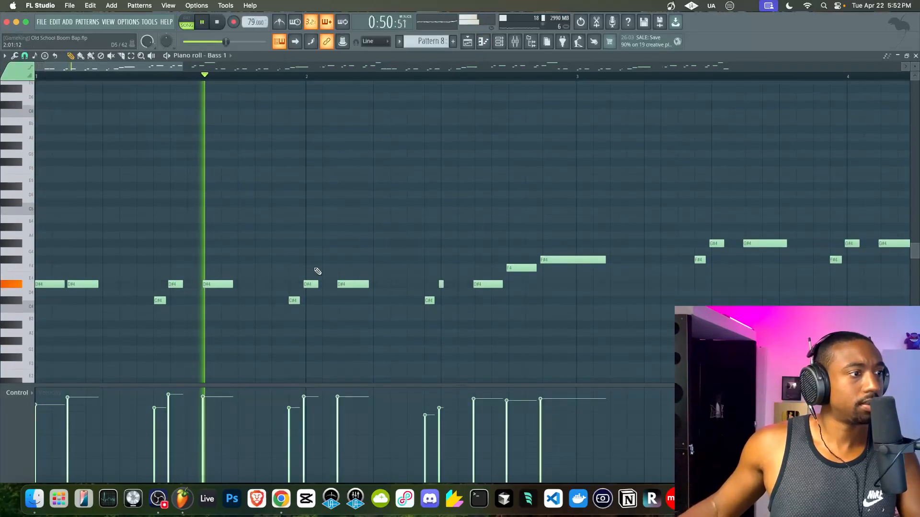
{"action": "left_click_drag", "start_coordinate": [346, 284], "coordinate": [365, 287]}
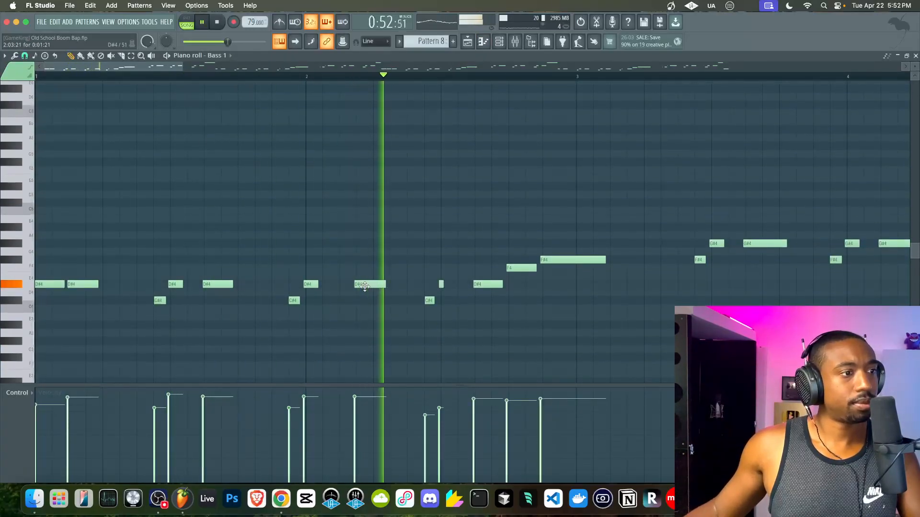
{"action": "key", "text": "super+z"}
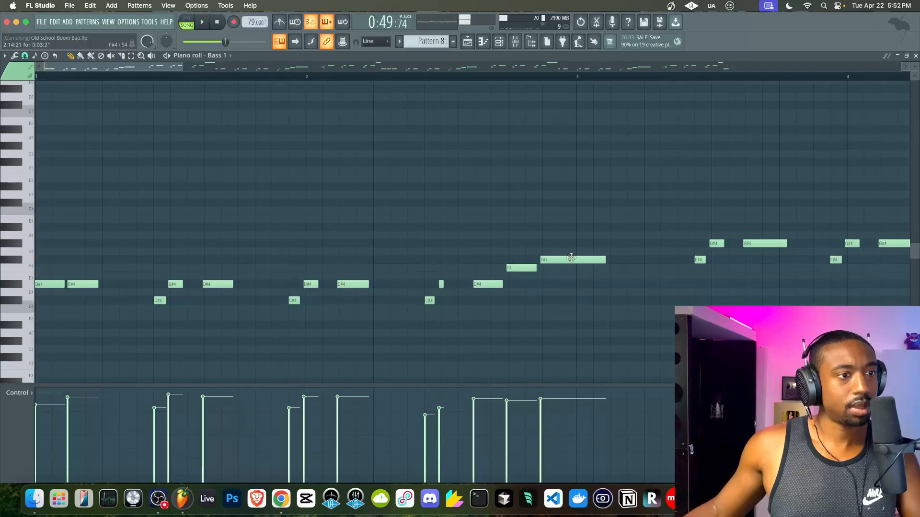
{"action": "left_click_drag", "start_coordinate": [471, 284], "coordinate": [456, 286]}
{"action": "key", "text": "Delete"}
{"action": "key", "text": "space"}
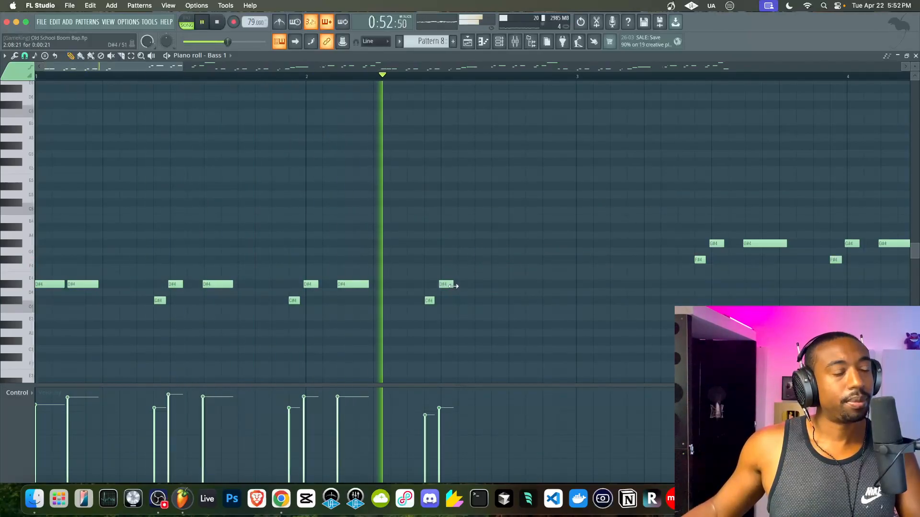
{"action": "key", "text": "space"}
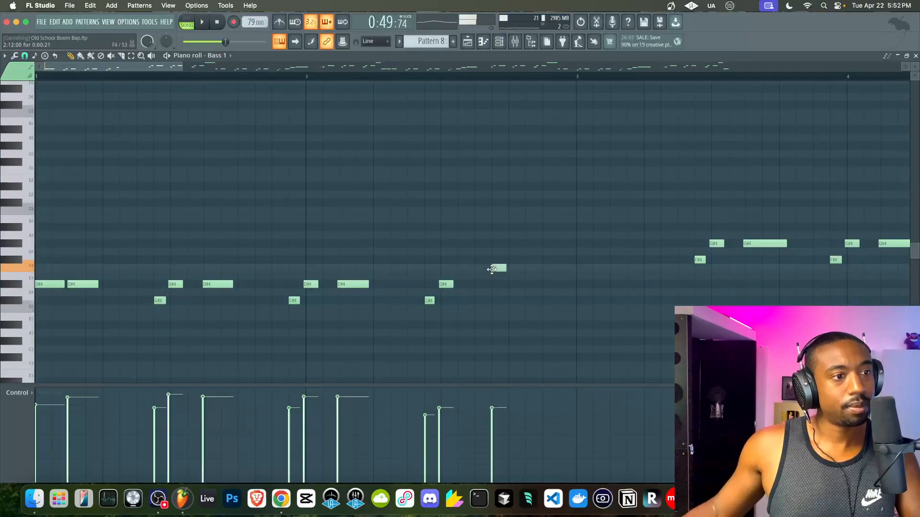
{"action": "key", "text": "space"}
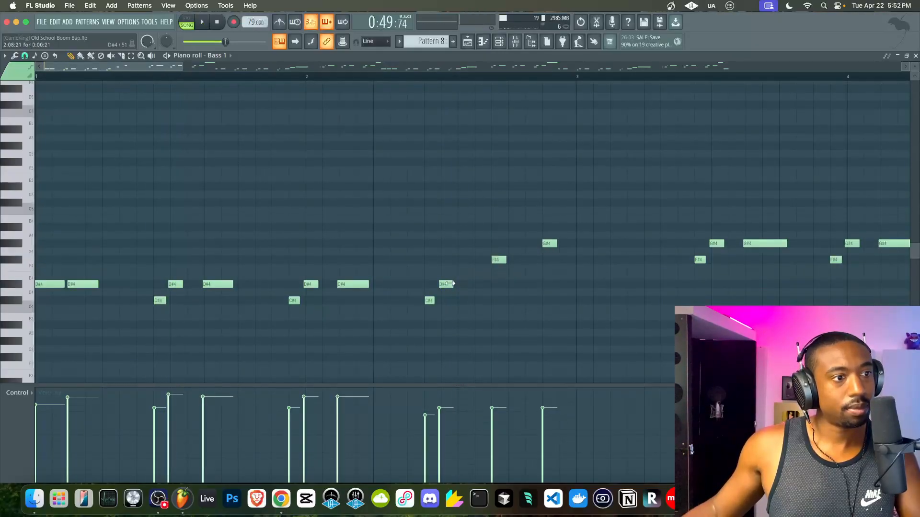
{"action": "key", "text": "space"}
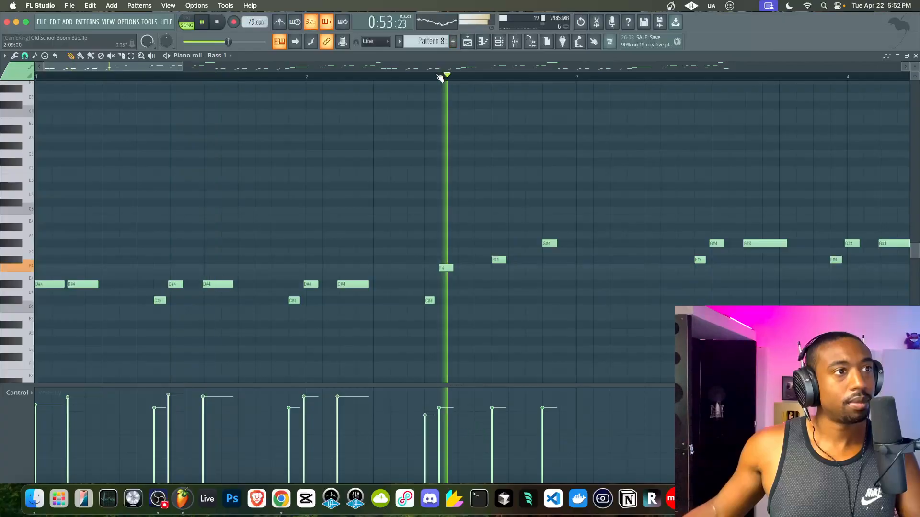
- Add a long G#4 note at bar 3, then remove the F#4 and G#4 notes above C#4
{"action": "left_click", "coordinate": [581, 244]}
{"action": "left_click_drag", "start_coordinate": [592, 244], "coordinate": [638, 244]}
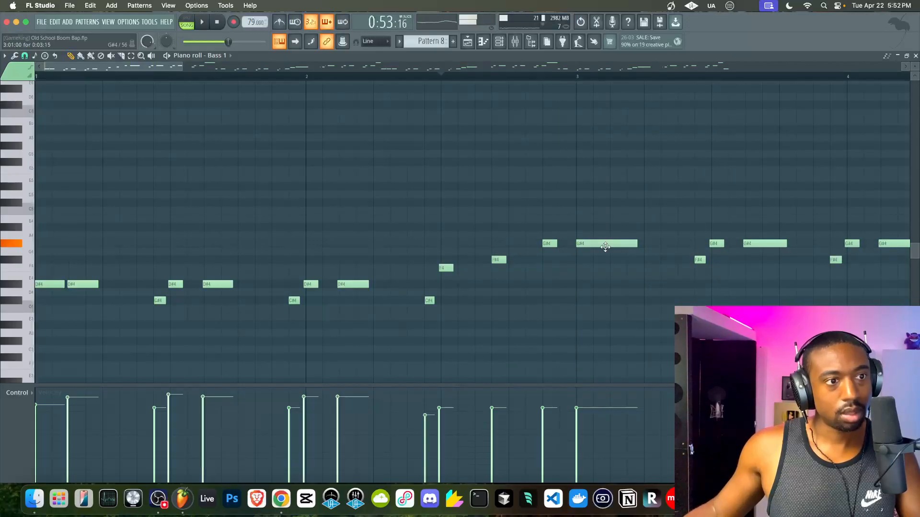
{"action": "key", "text": "space"}
{"action": "scroll", "coordinate": [709, 256], "scroll_direction": "right", "scroll_amount": 2}
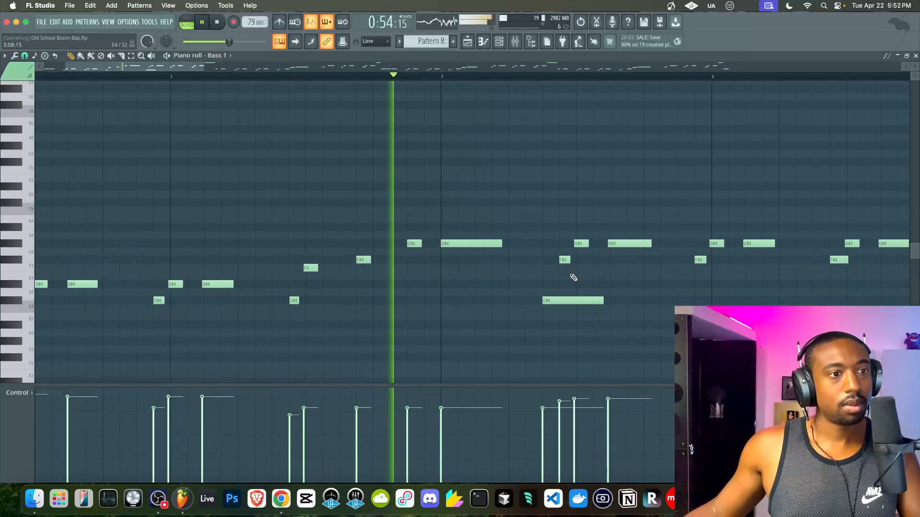
{"action": "right_click", "coordinate": [565, 259]}
{"action": "right_click", "coordinate": [581, 244]}
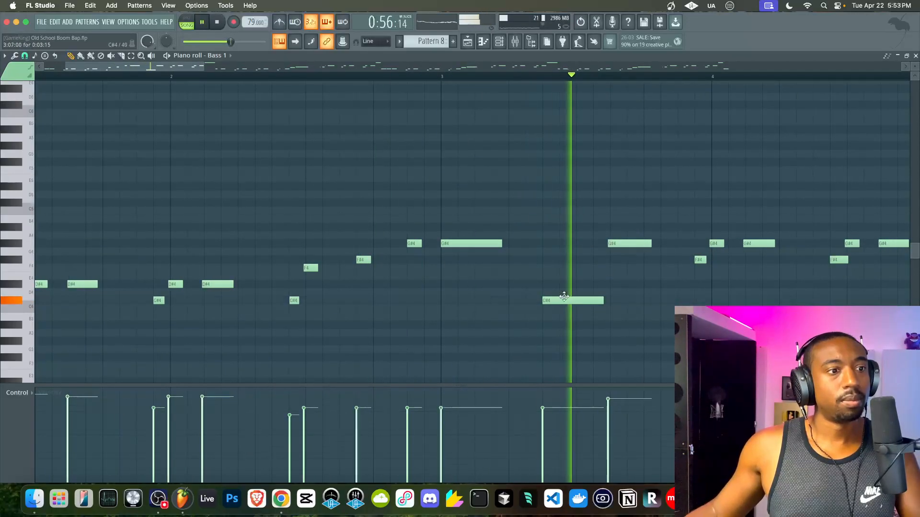
{"action": "scroll", "coordinate": [632, 235], "scroll_direction": "down", "scroll_amount": 3}
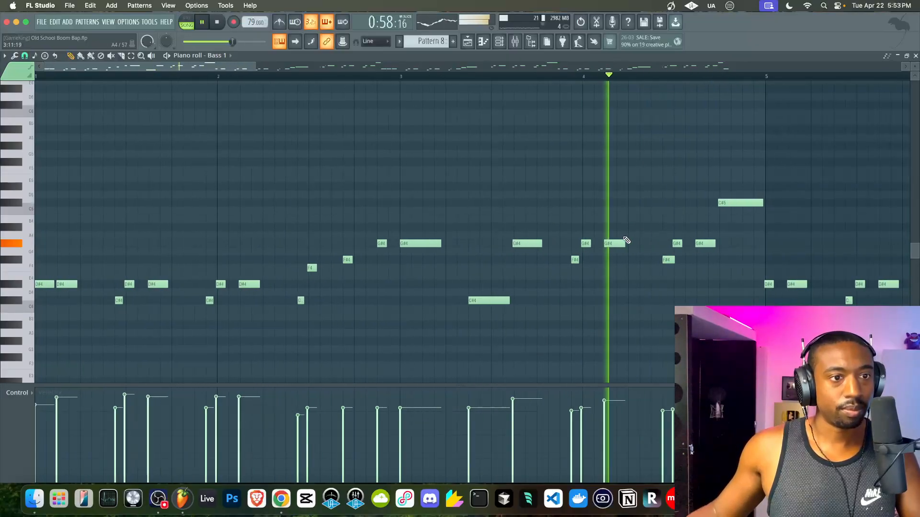
{"action": "key", "text": "space"}
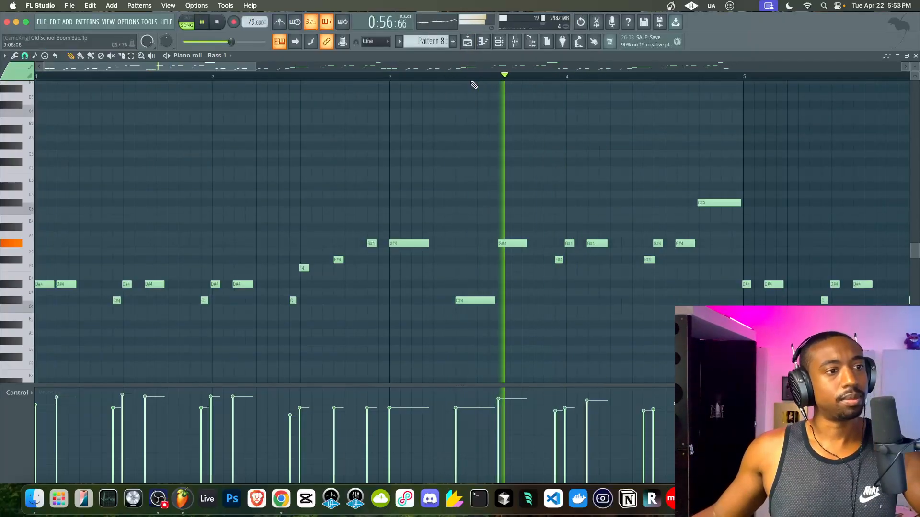
- Shift the F#4 and G#4 note pair one step earlier, then return to the playlist
{"action": "left_click_drag", "start_coordinate": [571, 222], "coordinate": [544, 270]}
{"action": "scroll", "coordinate": [543, 271], "scroll_direction": "up", "scroll_amount": 2}
{"action": "key", "text": "space"}
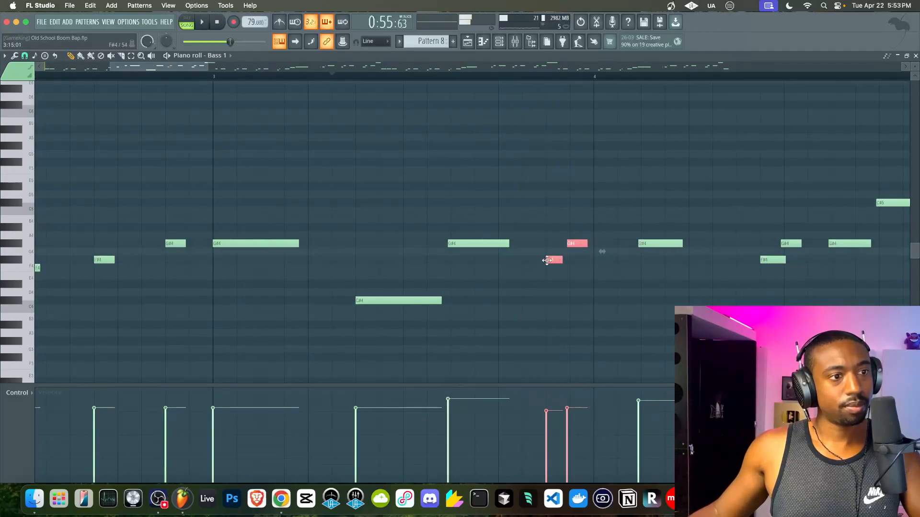
{"action": "scroll", "coordinate": [549, 259], "scroll_direction": "down", "scroll_amount": 3}
{"action": "key", "text": "space"}
{"action": "left_click", "coordinate": [551, 254], "text": "super"}
{"action": "key", "text": "space"}
{"action": "left_click_drag", "start_coordinate": [547, 262], "coordinate": [537, 260]}
{"action": "left_click", "coordinate": [547, 276], "text": "super"}
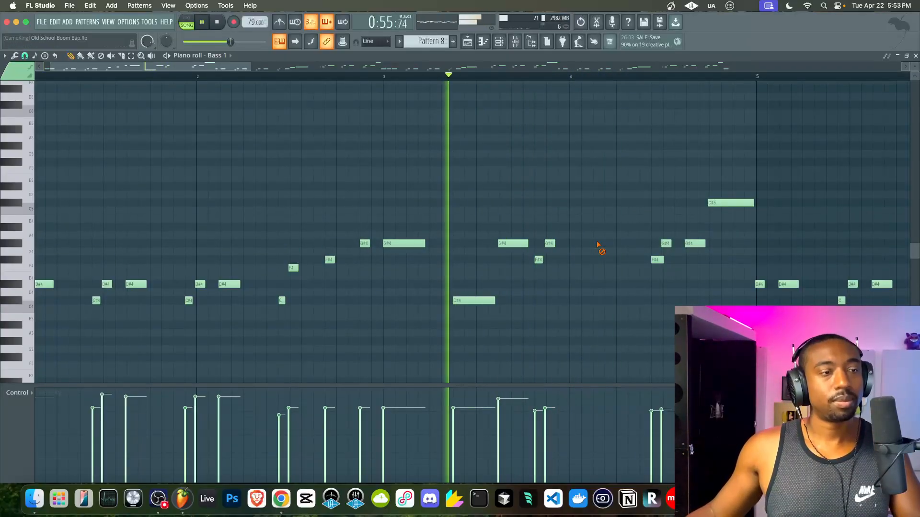
{"action": "left_click", "coordinate": [467, 42]}
- Open Pattern 10's Kick 2 notes, move one C5 kick earlier and delete another after bar 4
{"action": "double_click", "coordinate": [528, 248]}
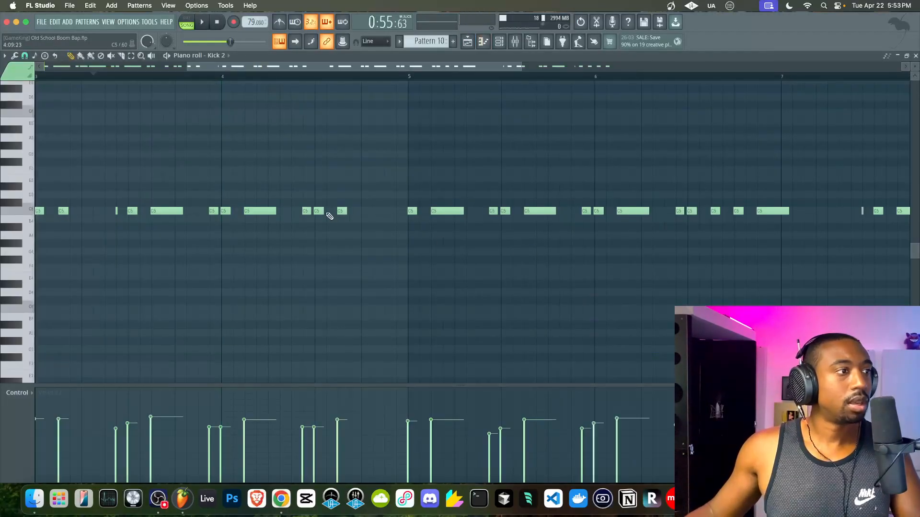
{"action": "scroll", "coordinate": [329, 216], "scroll_direction": "left", "scroll_amount": 3}
{"action": "scroll", "coordinate": [316, 158], "scroll_direction": "down", "scroll_amount": 3}
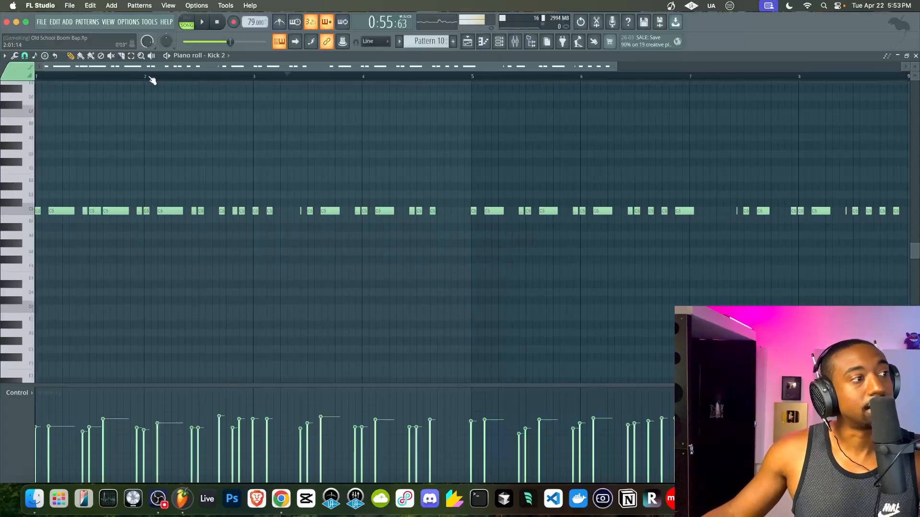
{"action": "key", "text": "space"}
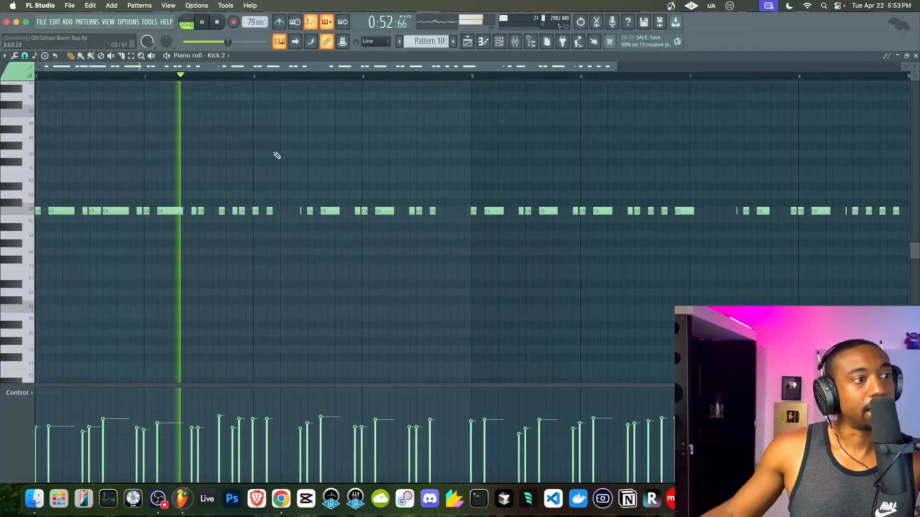
{"action": "scroll", "coordinate": [276, 203], "scroll_direction": "up", "scroll_amount": 3}
{"action": "scroll", "coordinate": [442, 211], "scroll_direction": "up", "scroll_amount": 2}
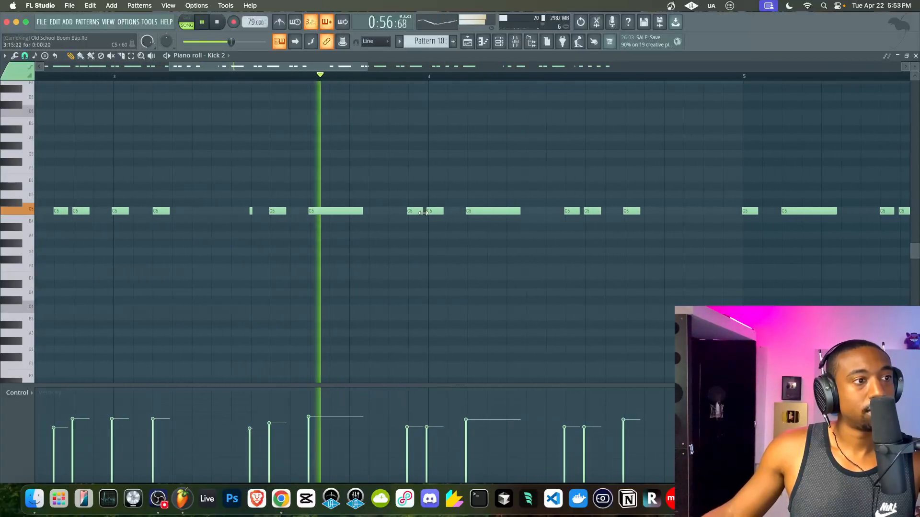
{"action": "key", "text": "space"}
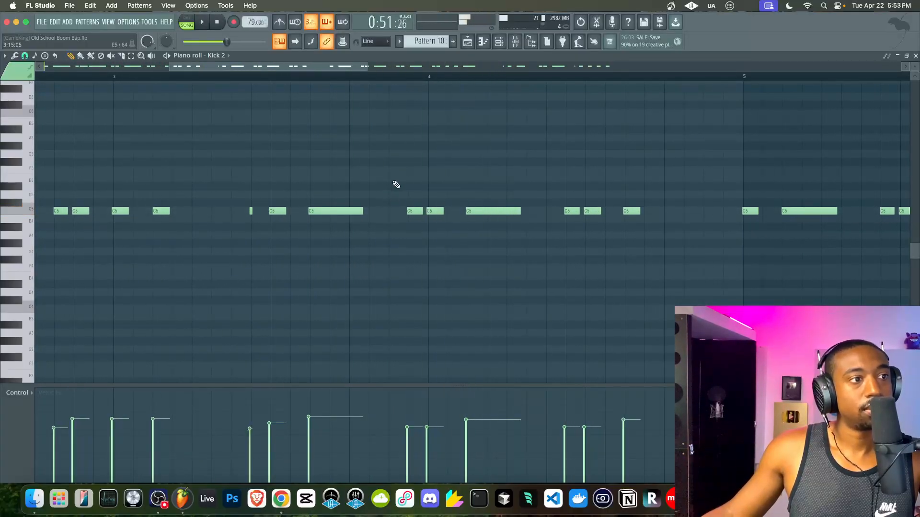
{"action": "key", "text": "space"}
{"action": "left_click_drag", "start_coordinate": [412, 211], "coordinate": [392, 210]}
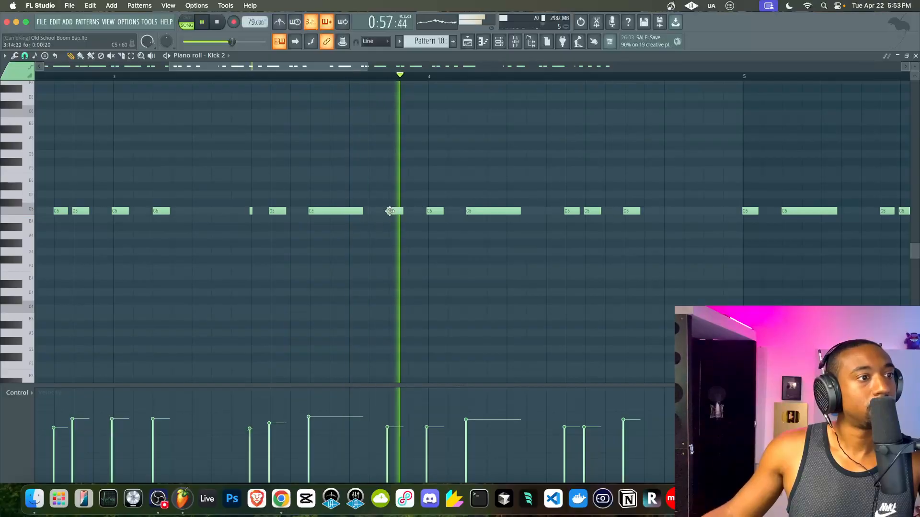
{"action": "right_click", "coordinate": [435, 211]}
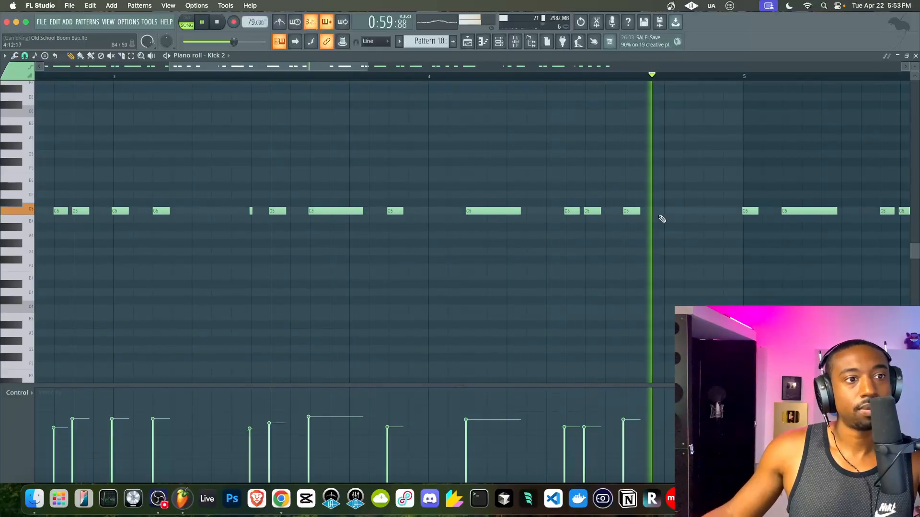
- Add a lower-velocity C5 kick just before bar 5 and close the piano roll
{"action": "scroll", "coordinate": [420, 205], "scroll_direction": "down", "scroll_amount": 3}
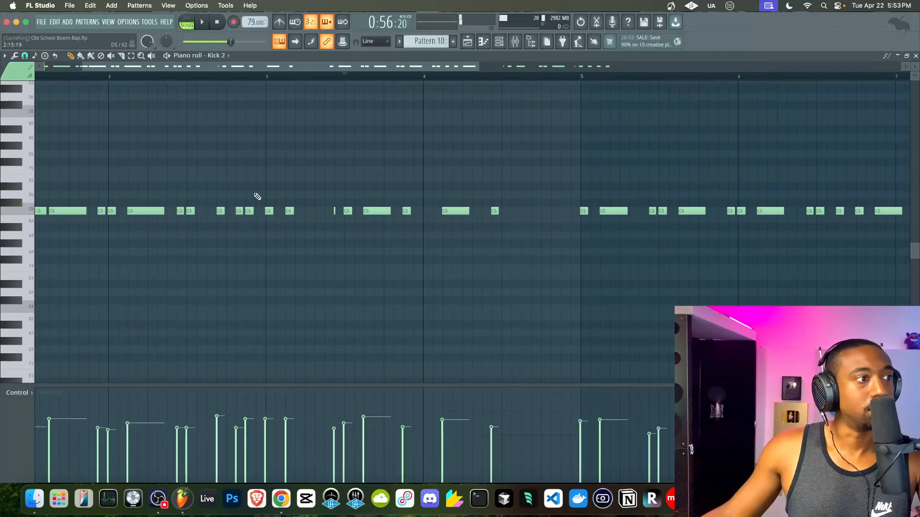
{"action": "scroll", "coordinate": [287, 189], "scroll_direction": "left", "scroll_amount": 3}
{"action": "left_click_drag", "start_coordinate": [345, 212], "coordinate": [579, 206]}
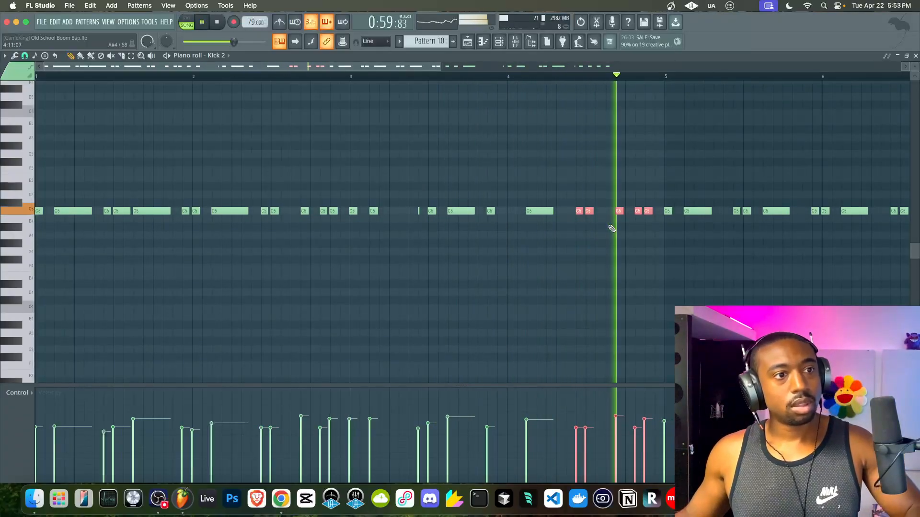
{"action": "left_click", "coordinate": [606, 243], "text": "super"}
{"action": "scroll", "coordinate": [607, 235], "scroll_direction": "up", "scroll_amount": 3}
{"action": "left_click", "coordinate": [610, 211]}
{"action": "left_click_drag", "start_coordinate": [601, 426], "coordinate": [602, 442]}
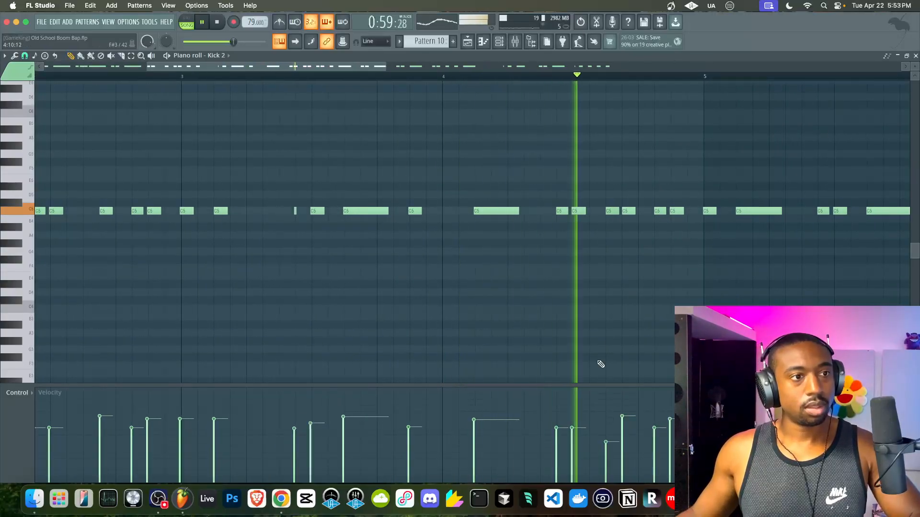
{"action": "scroll", "coordinate": [663, 240], "scroll_direction": "down", "scroll_amount": 3}
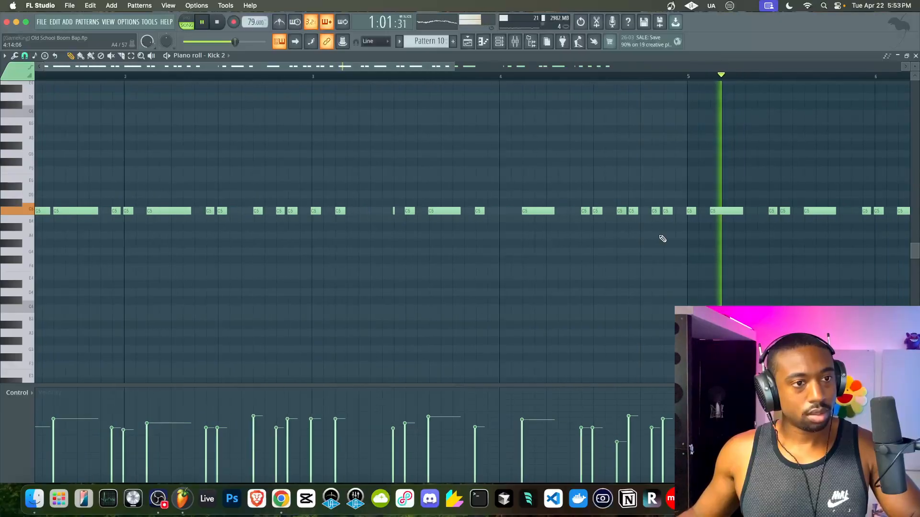
{"action": "left_click", "coordinate": [916, 55]}
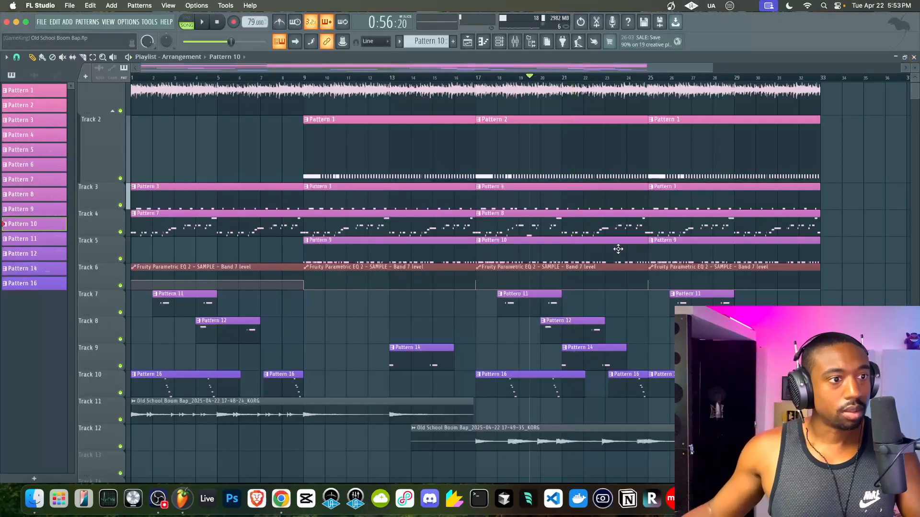
- In Pattern 8's Bass 1 notes, move C#4 a step later, delete G#4 and F, and shorten F#4
{"action": "right_click", "coordinate": [481, 215]}
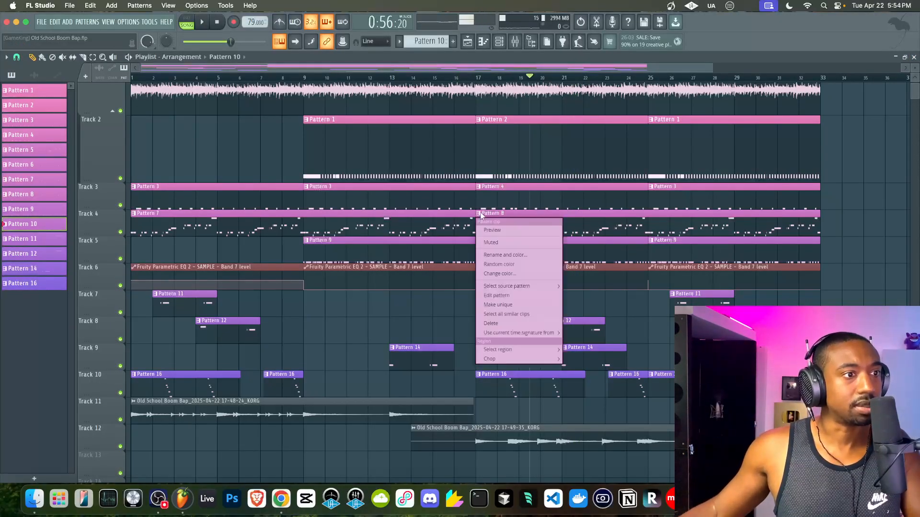
{"action": "double_click", "coordinate": [572, 223]}
{"action": "scroll", "coordinate": [421, 179], "scroll_direction": "down", "scroll_amount": 5}
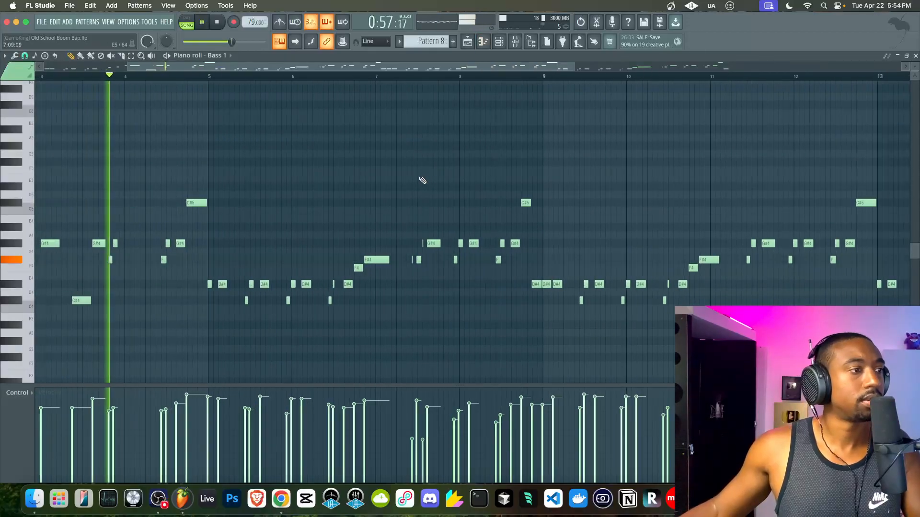
{"action": "scroll", "coordinate": [421, 179], "scroll_direction": "left", "scroll_amount": 5}
{"action": "key", "text": "space"}
{"action": "scroll", "coordinate": [259, 205], "scroll_direction": "up", "scroll_amount": 4}
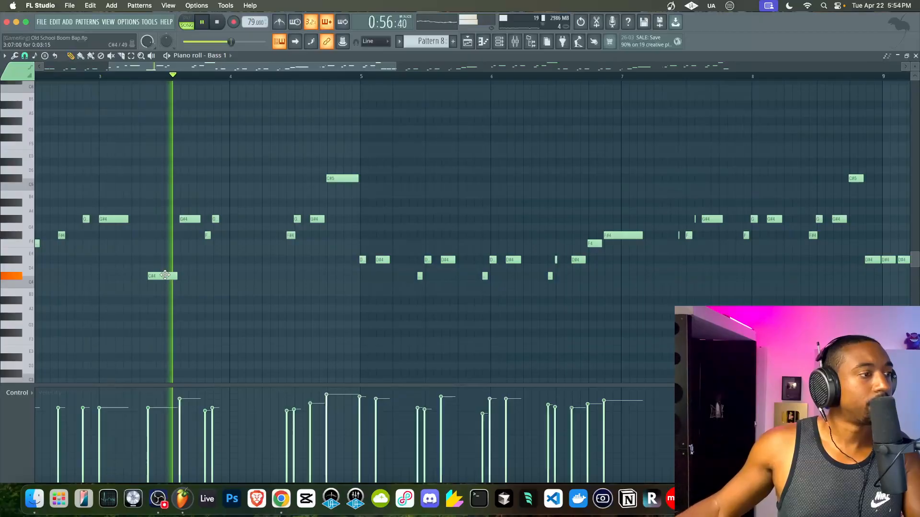
{"action": "left_click_drag", "start_coordinate": [166, 274], "coordinate": [229, 277]}
{"action": "right_click", "coordinate": [215, 220]}
{"action": "right_click", "coordinate": [208, 235]}
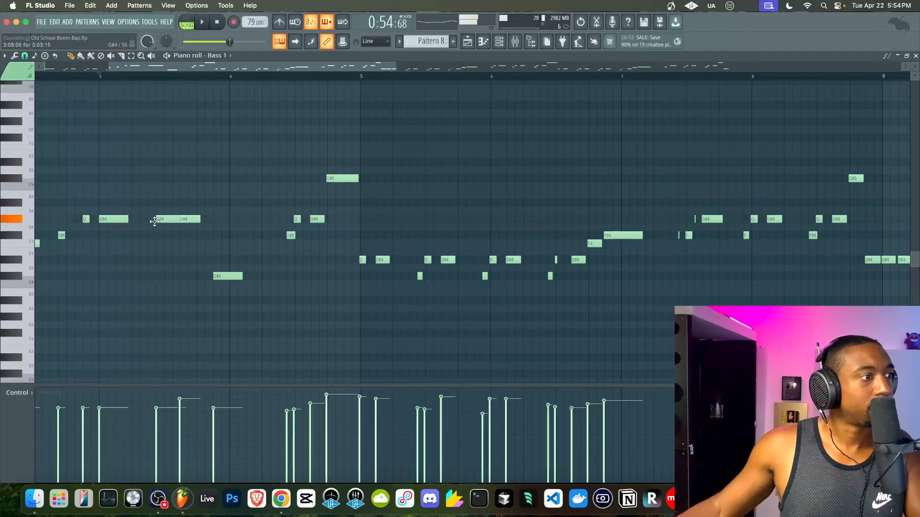
{"action": "left_click_drag", "start_coordinate": [177, 236], "coordinate": [157, 235]}
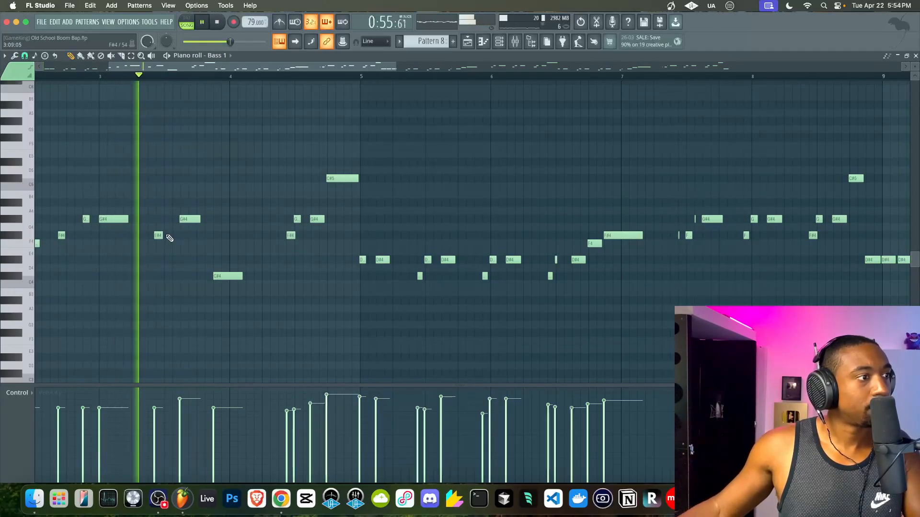
- Delete the two G#4 notes and the C#5 note, then audition the edited bassline
{"action": "key", "text": "space"}
{"action": "scroll", "coordinate": [155, 235], "scroll_direction": "up", "scroll_amount": 2}
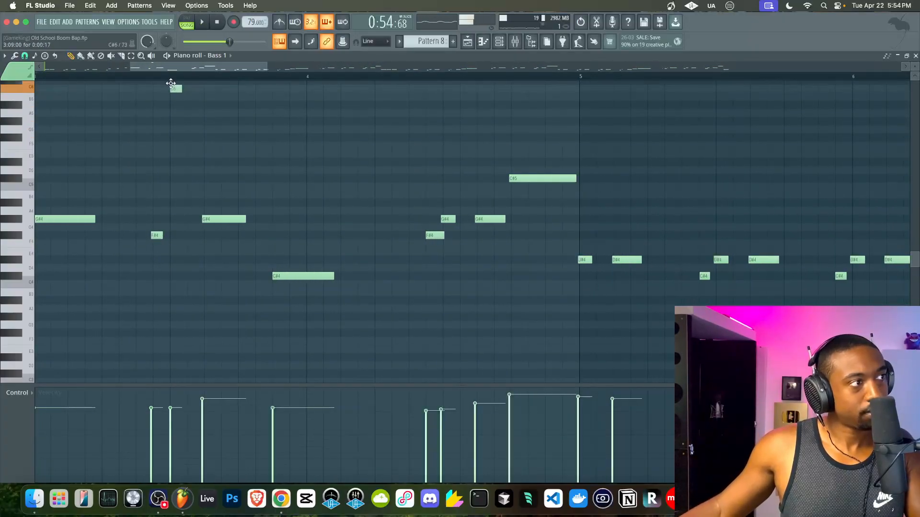
{"action": "left_click_drag", "start_coordinate": [171, 84], "coordinate": [169, 81]}
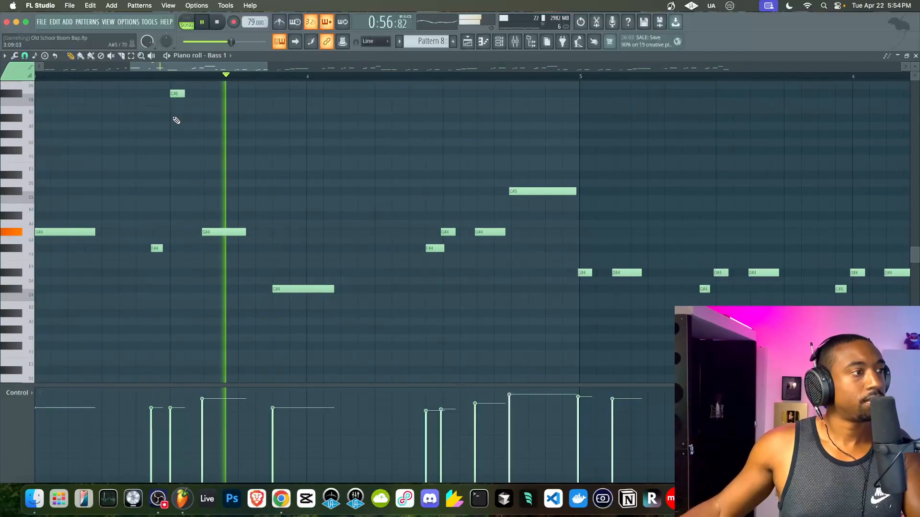
{"action": "scroll", "coordinate": [339, 164], "scroll_direction": "down", "scroll_amount": 1}
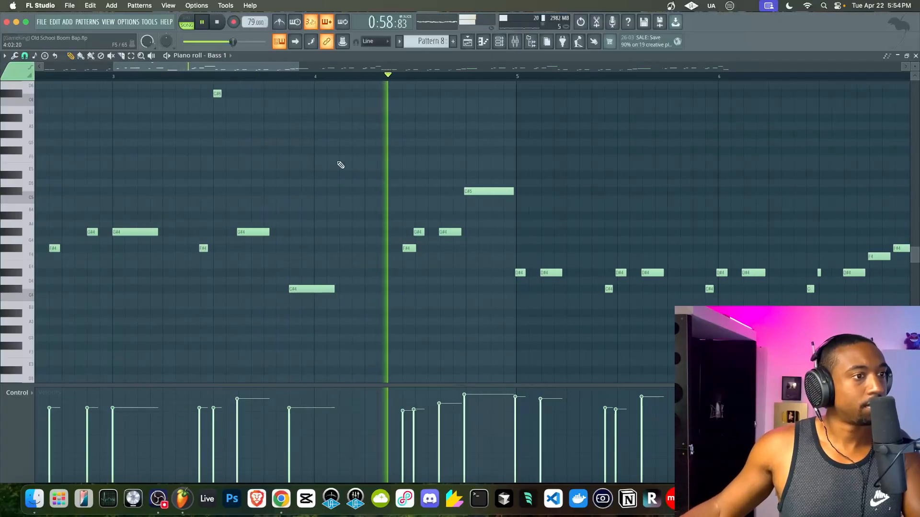
{"action": "key", "text": "space"}
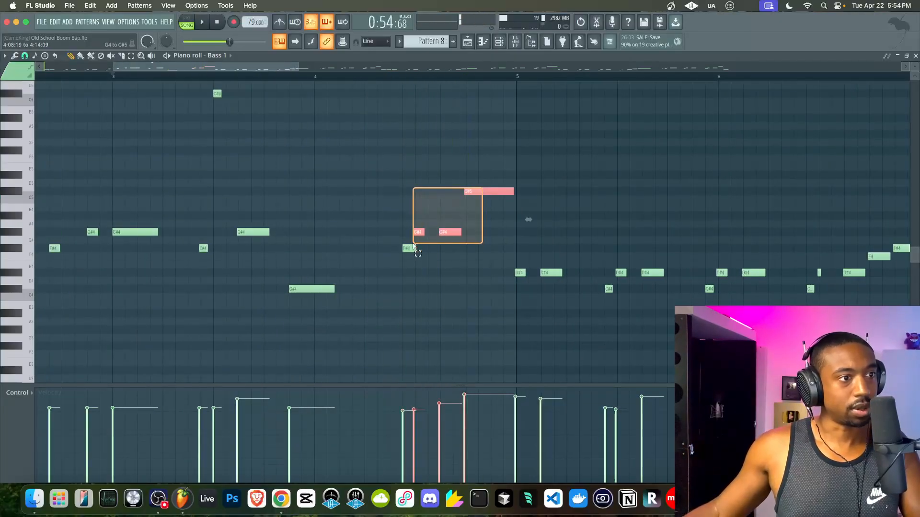
{"action": "key", "text": "Delete"}
{"action": "key", "text": "space"}
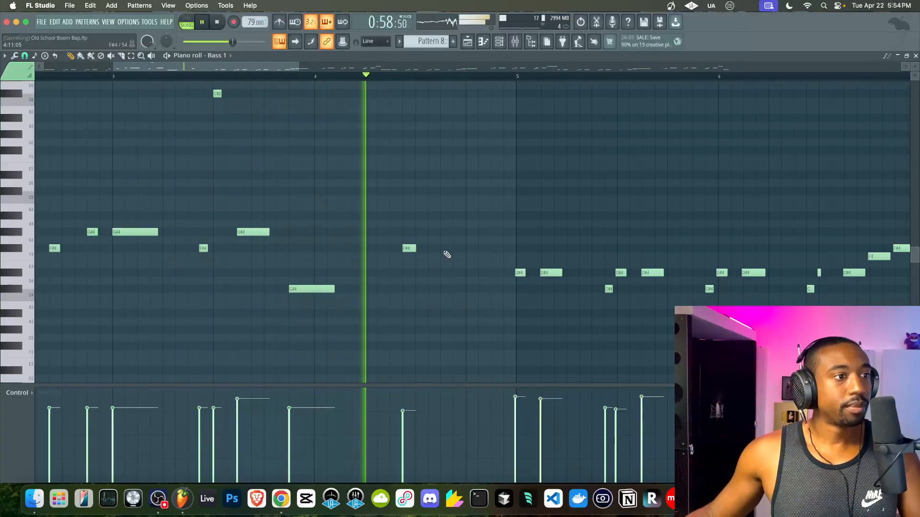
{"action": "key", "text": "space"}
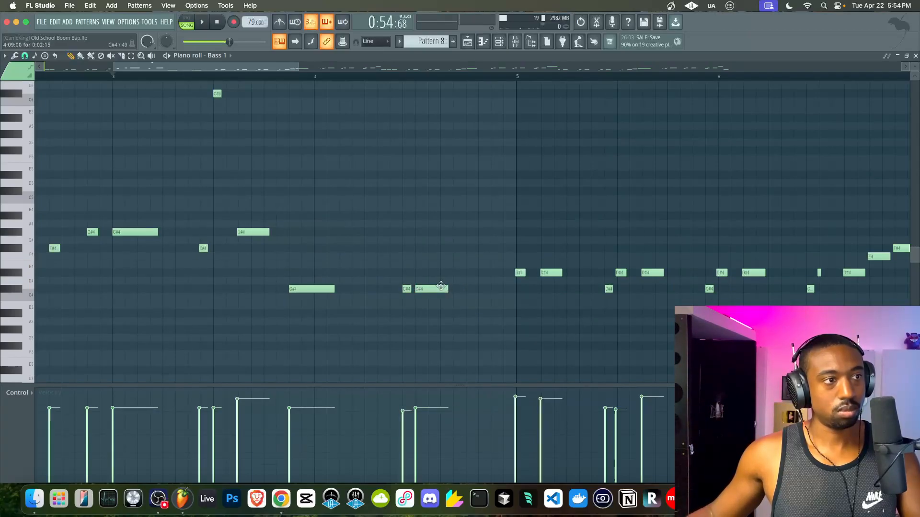
- Slide the D4 note later to sit just before bar 5, removing a trial D#4 note
{"action": "left_click", "coordinate": [409, 78]}
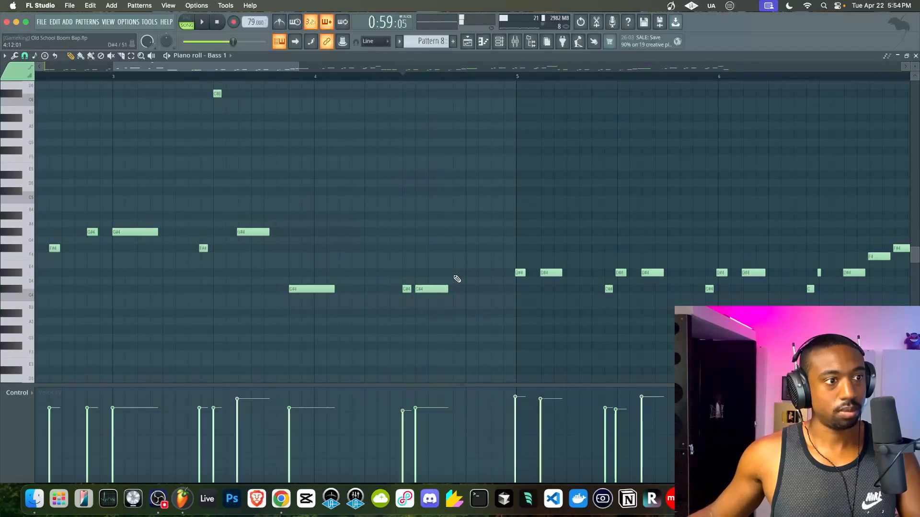
{"action": "left_click", "coordinate": [494, 272]}
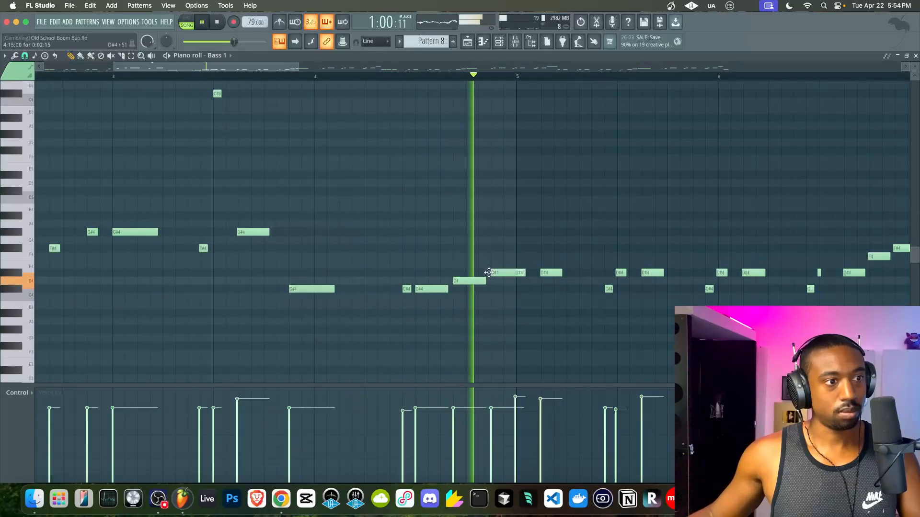
{"action": "left_click_drag", "start_coordinate": [469, 282], "coordinate": [482, 281]}
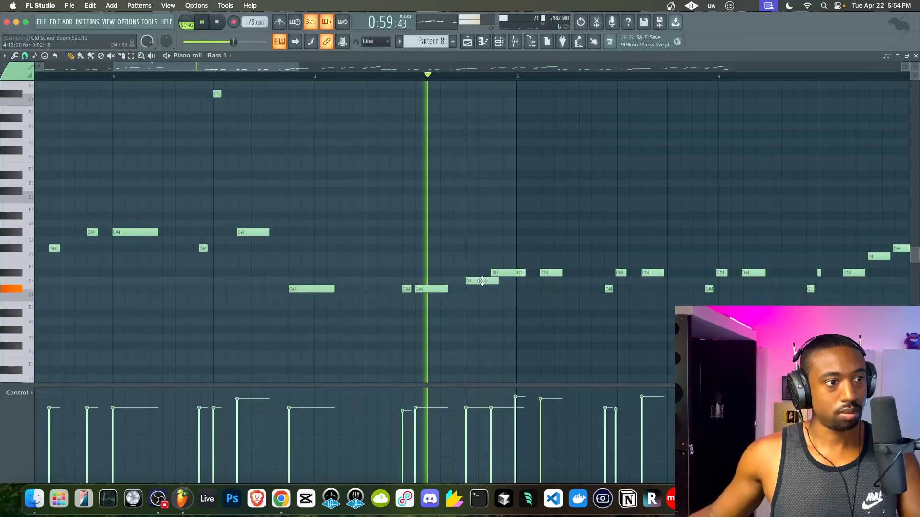
{"action": "right_click", "coordinate": [508, 273]}
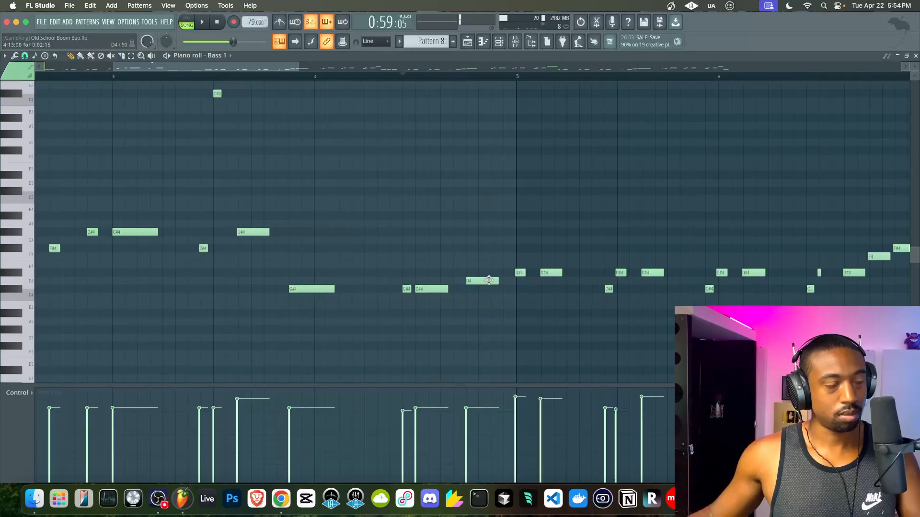
{"action": "key", "text": "space"}
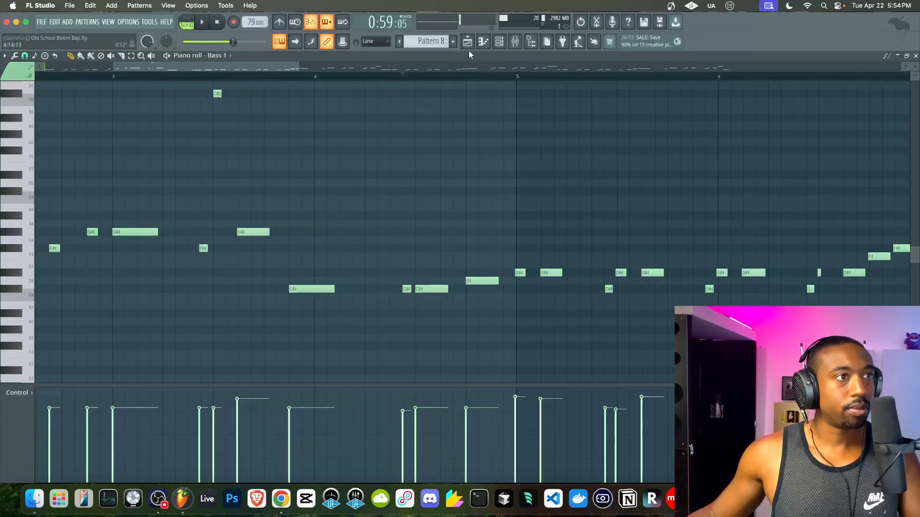
{"action": "left_click", "coordinate": [485, 44]}
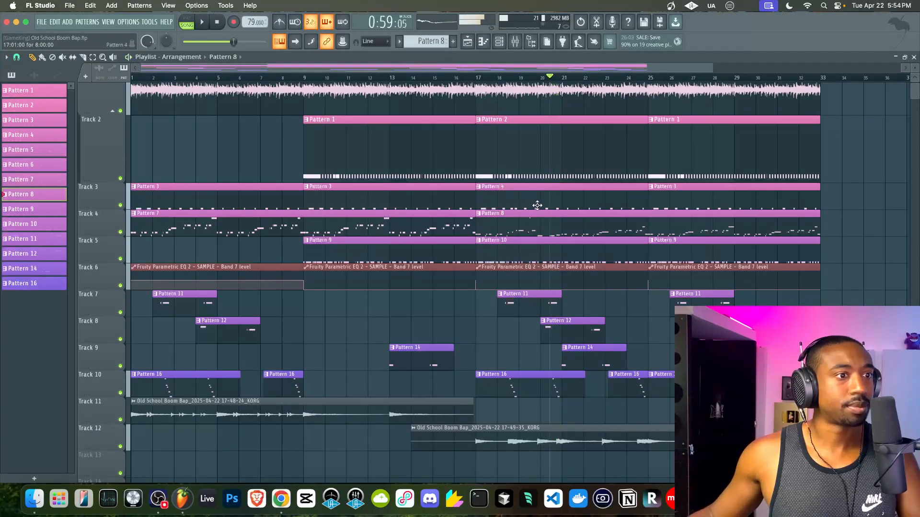
- Delete the late bar-4 kick hits in Pattern 10, shift one earlier, then play from bar 17
{"action": "double_click", "coordinate": [549, 247]}
{"action": "key", "text": "space"}
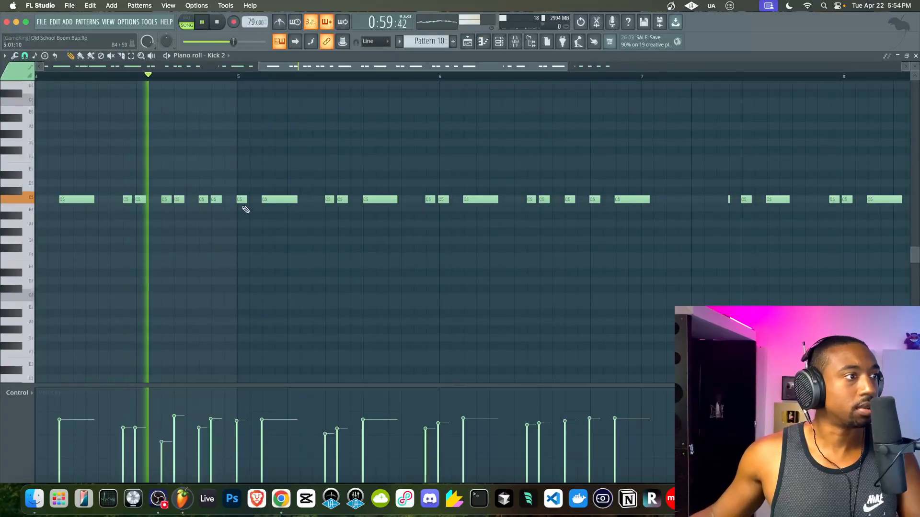
{"action": "right_click", "coordinate": [178, 199]}
{"action": "left_click_drag", "start_coordinate": [204, 200], "coordinate": [193, 201]}
{"action": "right_click", "coordinate": [217, 200]}
{"action": "key", "text": "space"}
{"action": "key", "text": "space"}
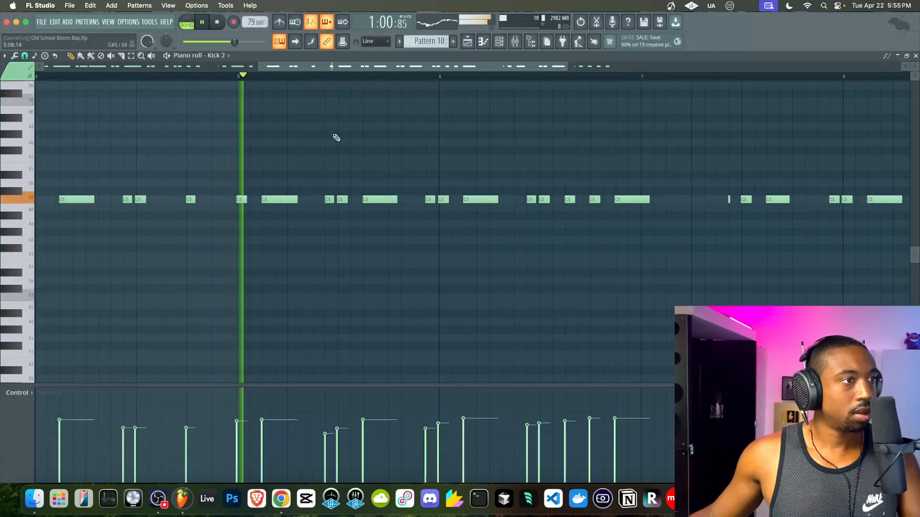
{"action": "left_click", "coordinate": [467, 42]}
{"action": "key", "text": "space"}
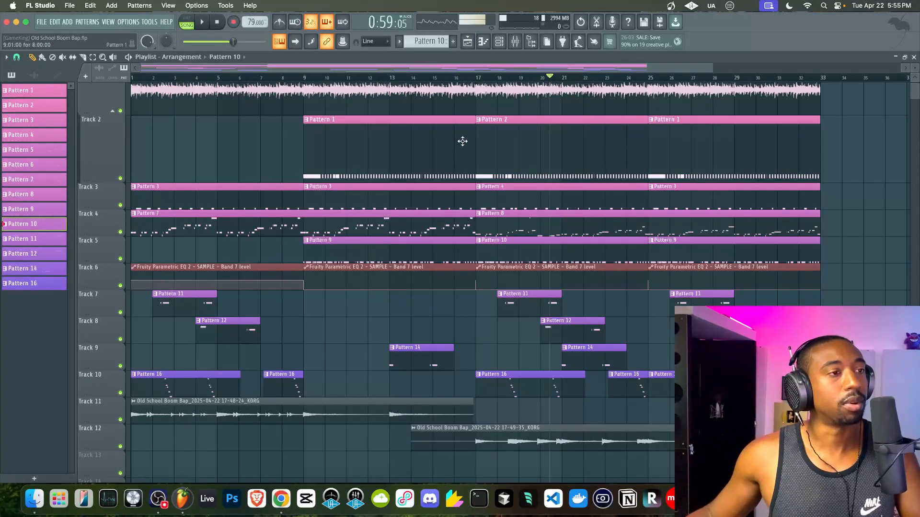
{"action": "key", "text": "space"}
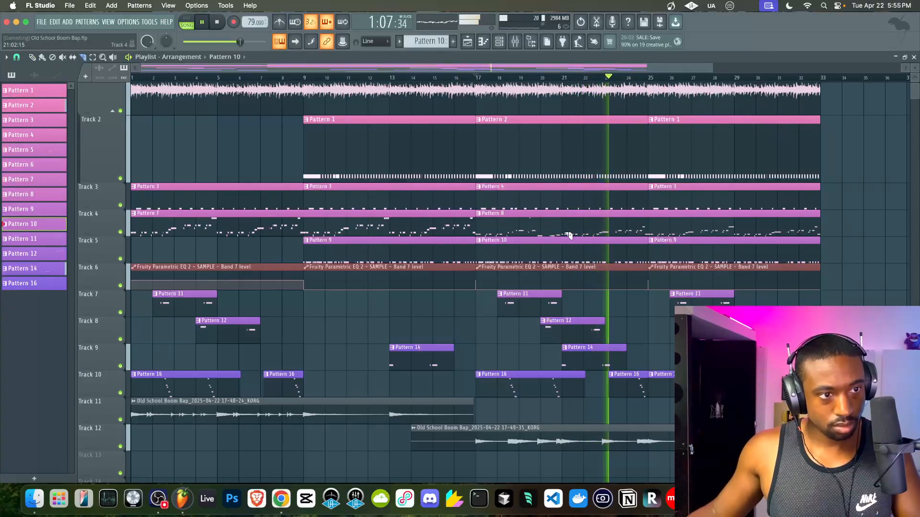
- Delete Track 12's second KORG clip, clear bars 21–25, and duplicate the bar-17 Pattern 8 and 10 clips there
{"action": "key", "text": "space"}
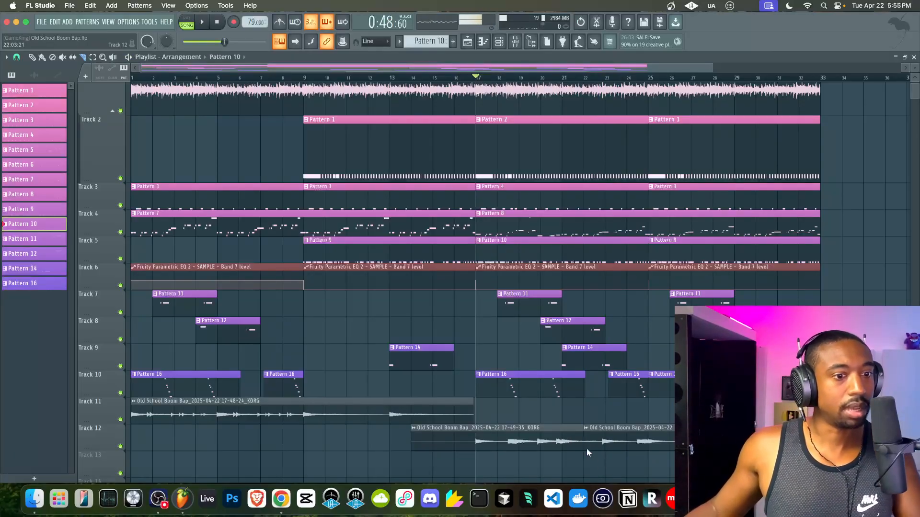
{"action": "right_click", "coordinate": [619, 428]}
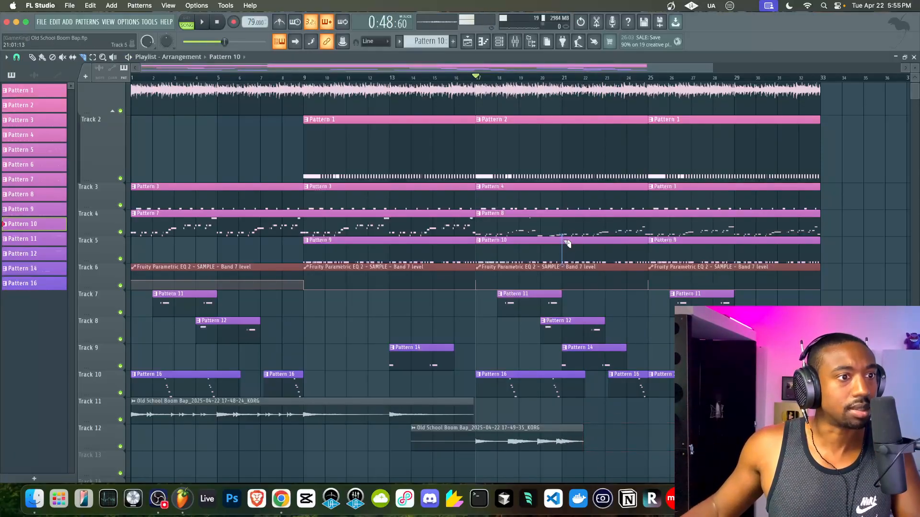
{"action": "left_click", "coordinate": [653, 222]}
{"action": "left_click_drag", "start_coordinate": [630, 222], "coordinate": [623, 246]}
{"action": "key", "text": "Delete"}
{"action": "left_click", "coordinate": [535, 223], "text": "super"}
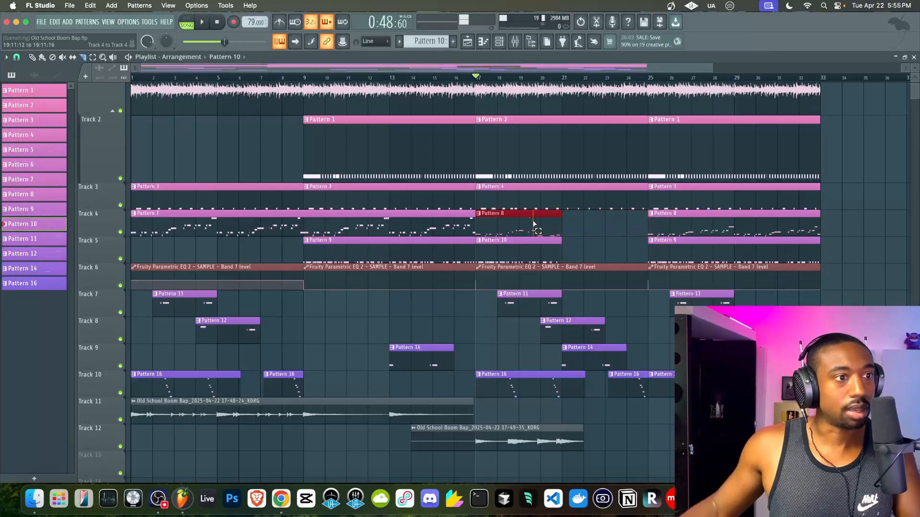
{"action": "key", "text": "super+b"}
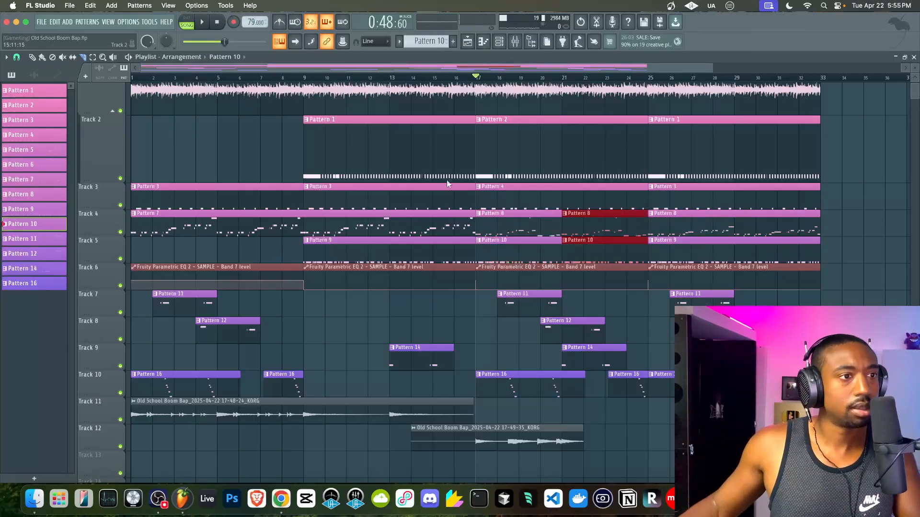
{"action": "key", "text": "space"}
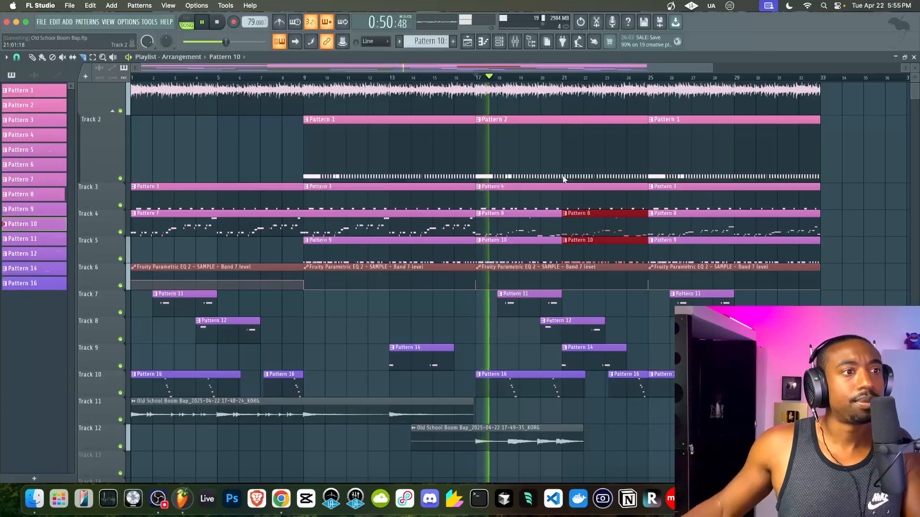
- Slice Track 3's Pattern 4 at bar 21 and duplicate its first half into bars 21–25
{"action": "left_click", "coordinate": [561, 200]}
{"action": "left_click", "coordinate": [582, 200], "text": "super"}
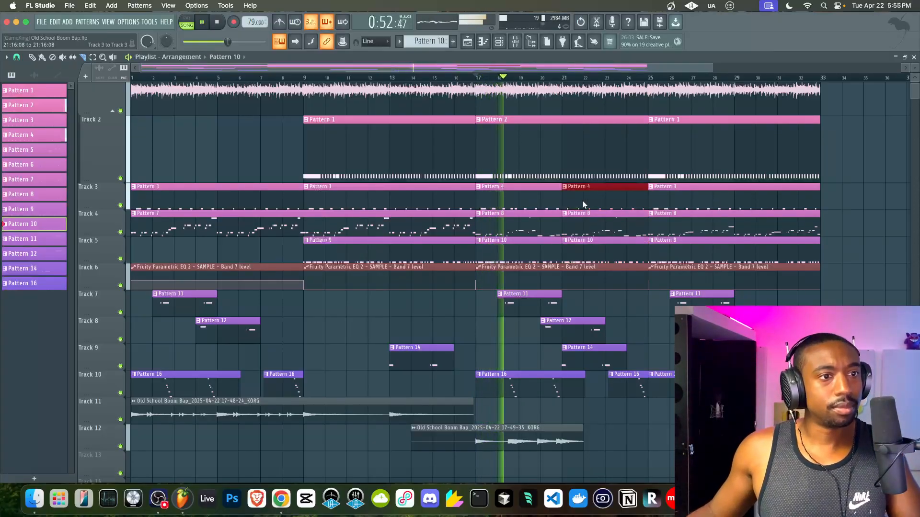
{"action": "key", "text": "Delete"}
{"action": "left_click", "coordinate": [528, 202], "text": "super"}
{"action": "key", "text": "super+b"}
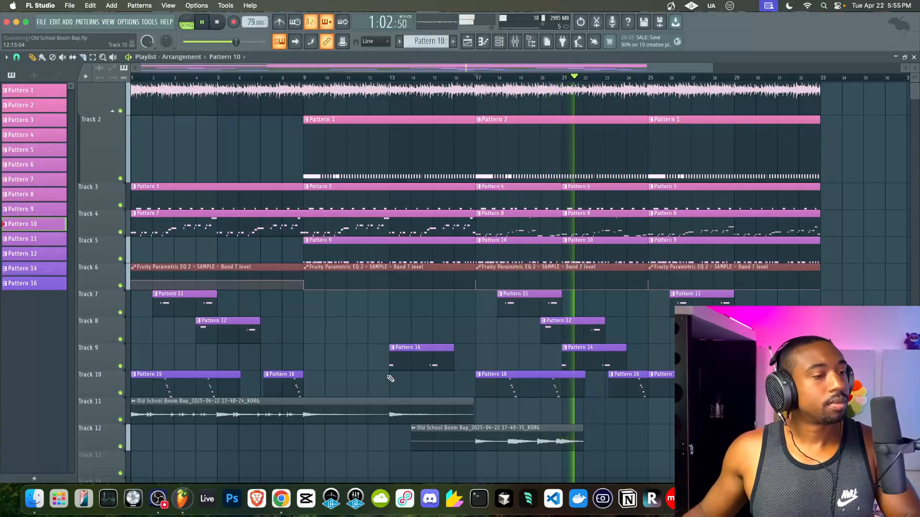
- Copy the KORG audio clip onto Track 13 and trim it to start at bar 20
{"action": "left_click_drag", "start_coordinate": [511, 434], "coordinate": [620, 474]}
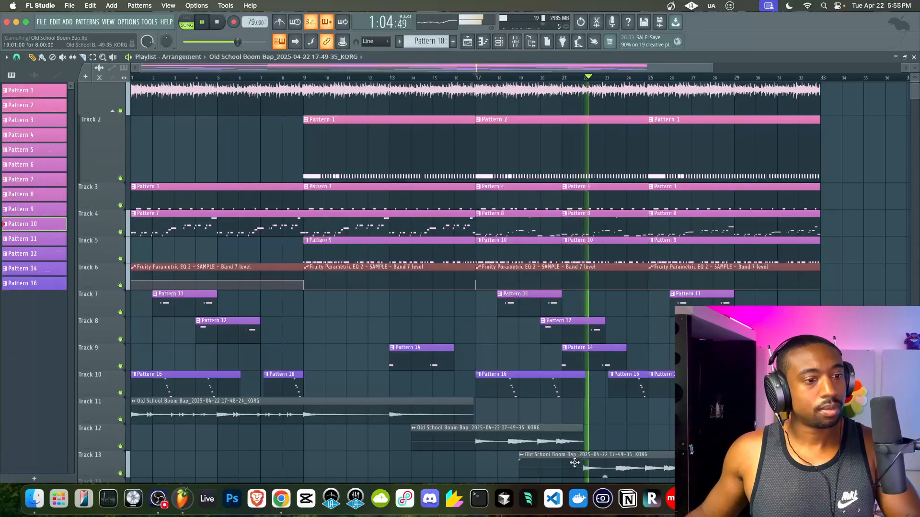
{"action": "left_click_drag", "start_coordinate": [532, 464], "coordinate": [489, 472]}
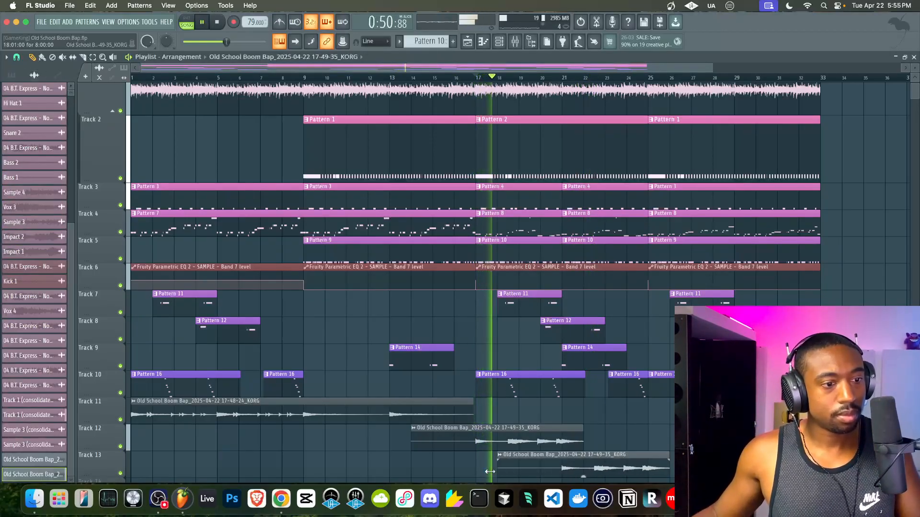
{"action": "key", "text": "super+z"}
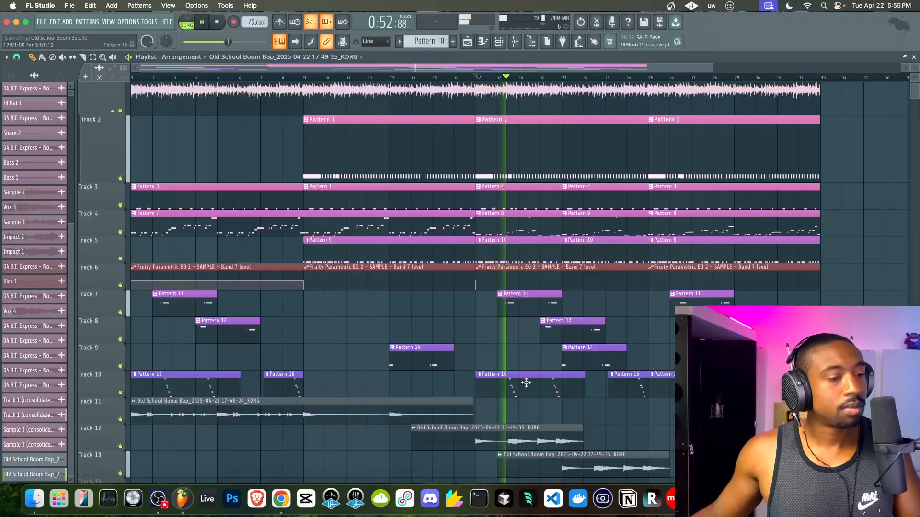
{"action": "left_click_drag", "start_coordinate": [499, 472], "coordinate": [559, 475]}
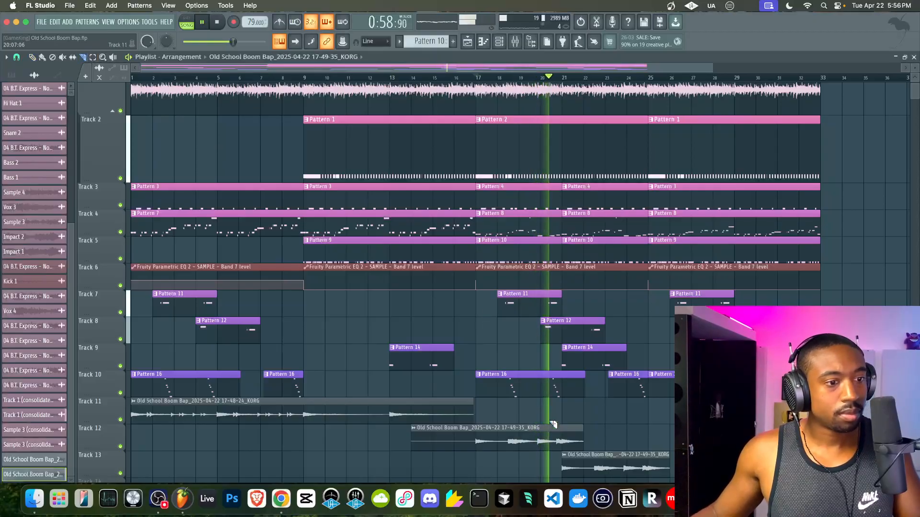
{"action": "scroll", "coordinate": [564, 440], "scroll_direction": "up", "scroll_amount": 5}
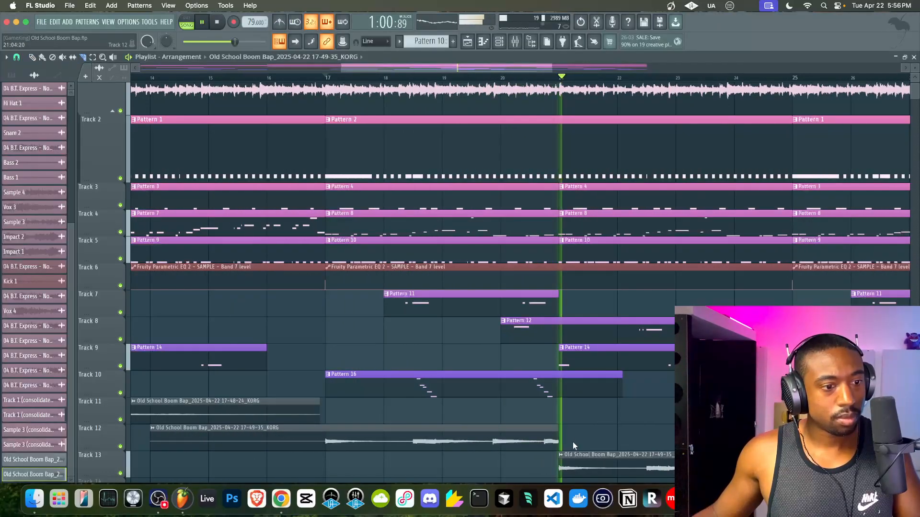
{"action": "scroll", "coordinate": [573, 443], "scroll_direction": "down", "scroll_amount": 5}
{"action": "scroll", "coordinate": [575, 446], "scroll_direction": "up", "scroll_amount": 5}
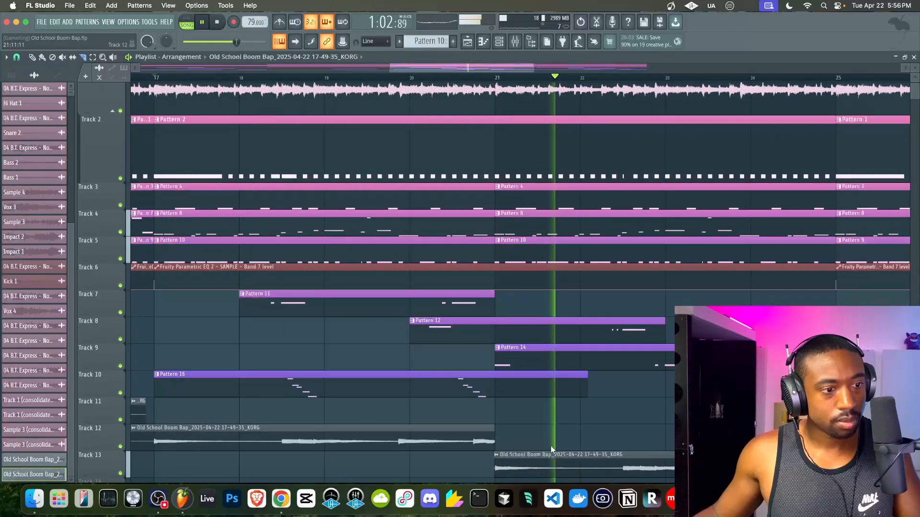
- Move the Track 13 KORG clip up onto Track 12, following the first KORG clip
{"action": "left_click", "coordinate": [533, 456]}
{"action": "left_click", "coordinate": [496, 455]}
{"action": "left_click", "coordinate": [476, 467]}
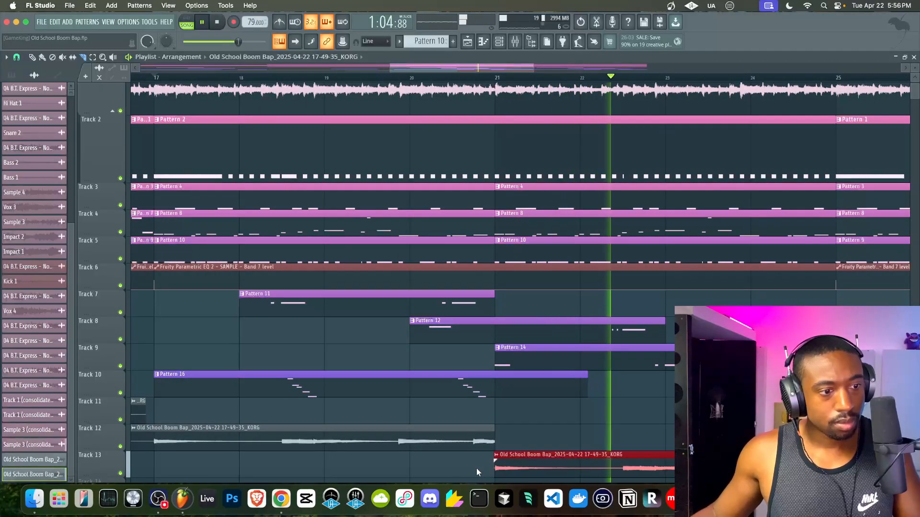
{"action": "left_click_drag", "start_coordinate": [496, 471], "coordinate": [498, 472]}
{"action": "left_click", "coordinate": [518, 472], "text": "super"}
{"action": "key", "text": "shift+Up"}
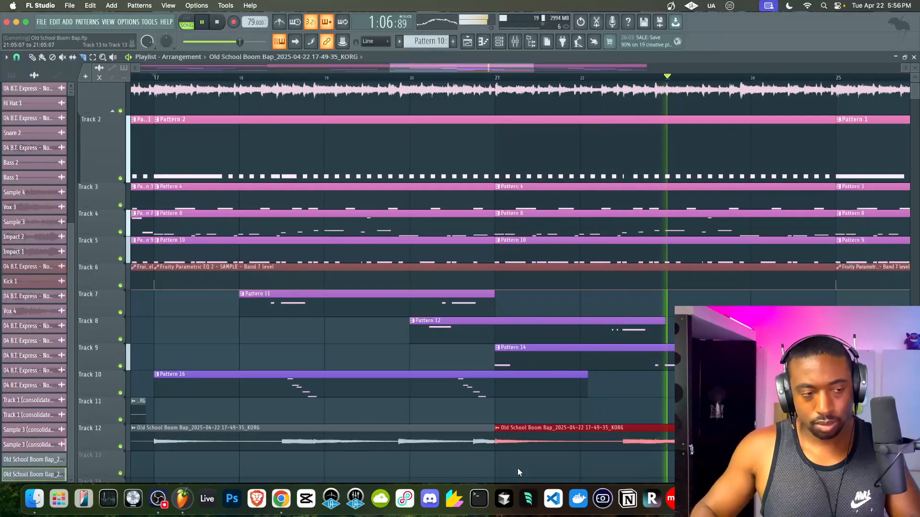
{"action": "scroll", "coordinate": [525, 415], "scroll_direction": "down", "scroll_amount": 4}
{"action": "scroll", "coordinate": [525, 411], "scroll_direction": "down", "scroll_amount": 2}
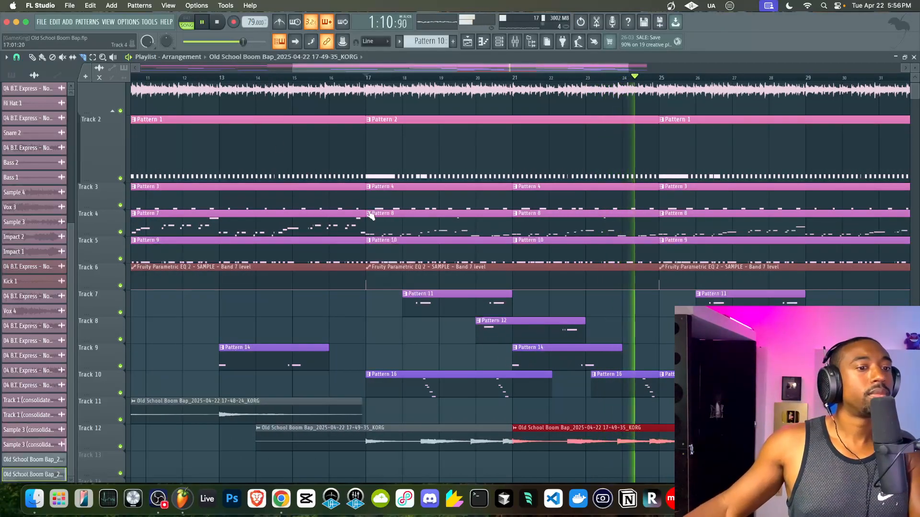
{"action": "scroll", "coordinate": [355, 219], "scroll_direction": "down", "scroll_amount": 5}
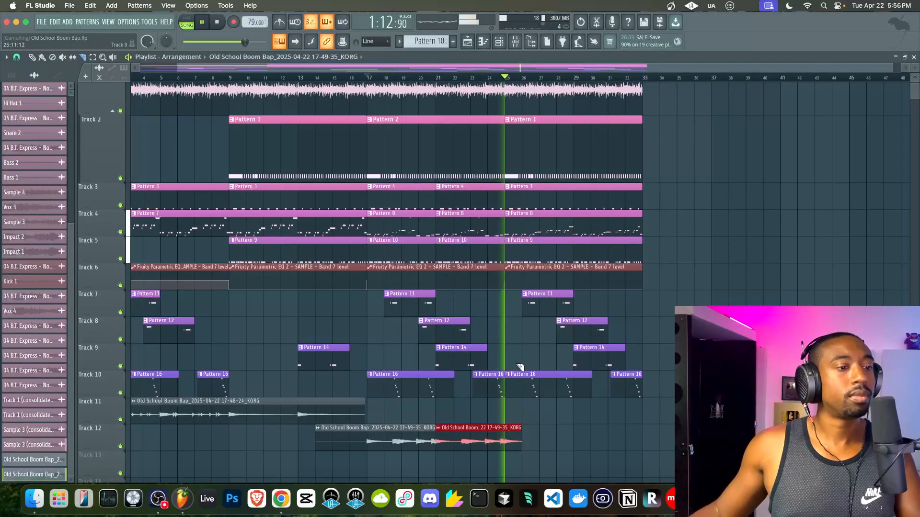
{"action": "scroll", "coordinate": [514, 453], "scroll_direction": "up", "scroll_amount": 5}
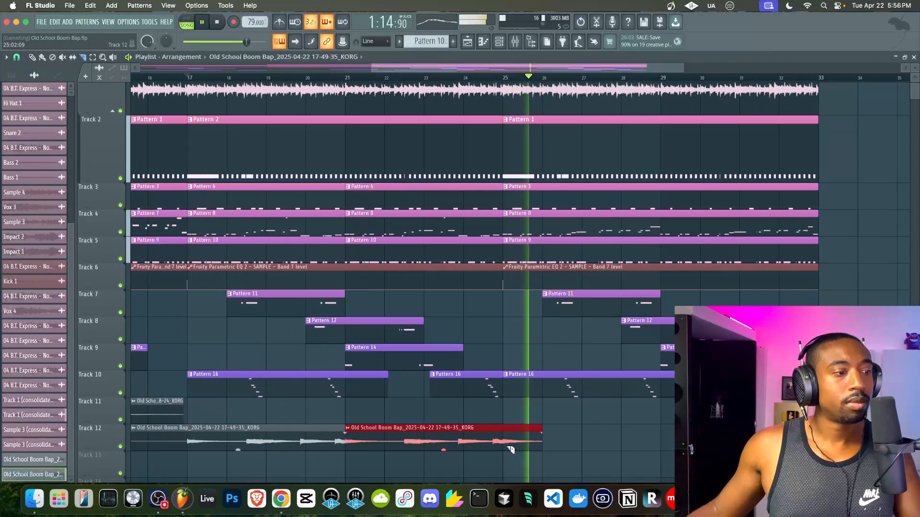
{"action": "scroll", "coordinate": [512, 450], "scroll_direction": "down", "scroll_amount": 5}
- Stop playback and save the project
{"action": "left_click", "coordinate": [219, 24]}
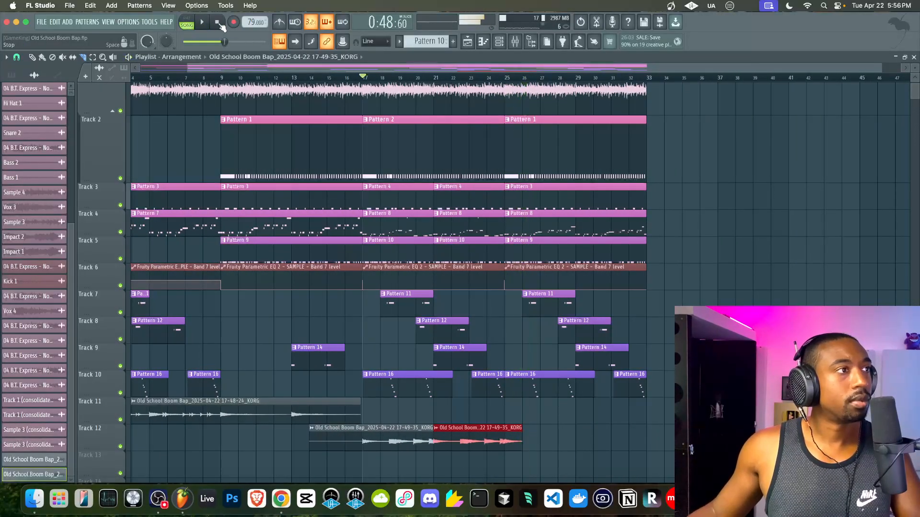
{"action": "scroll", "coordinate": [310, 138], "scroll_direction": "left", "scroll_amount": 3}
{"action": "scroll", "coordinate": [310, 137], "scroll_direction": "up", "scroll_amount": 2}
{"action": "scroll", "coordinate": [310, 138], "scroll_direction": "up", "scroll_amount": 2}
{"action": "key", "text": "super+s"}
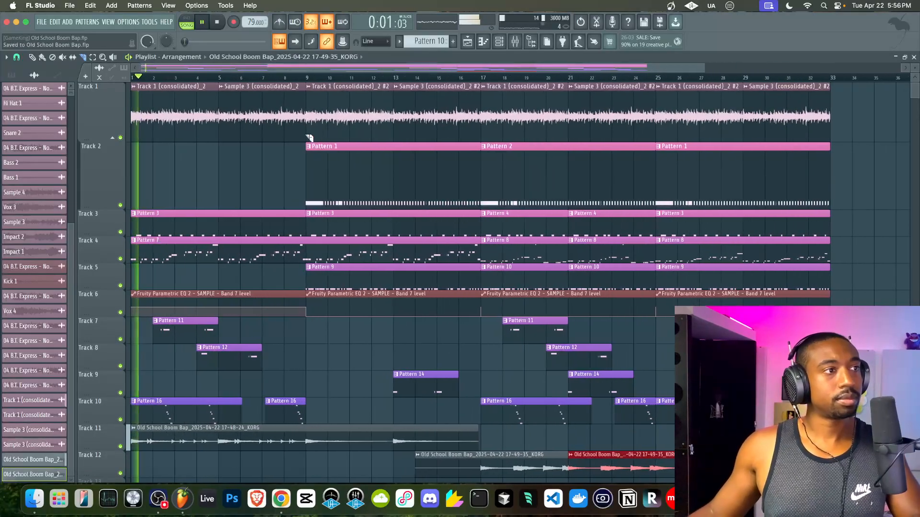
- Glance at the mixer, then open the Track 11 KORG clip's Audio Clip settings
{"action": "left_click", "coordinate": [515, 42]}
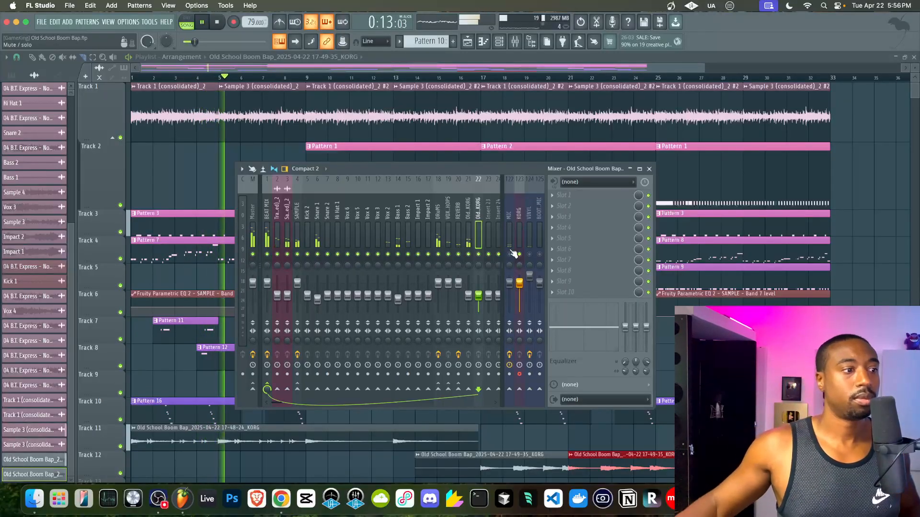
{"action": "left_click", "coordinate": [649, 169]}
{"action": "scroll", "coordinate": [800, 263], "scroll_direction": "down", "scroll_amount": 1}
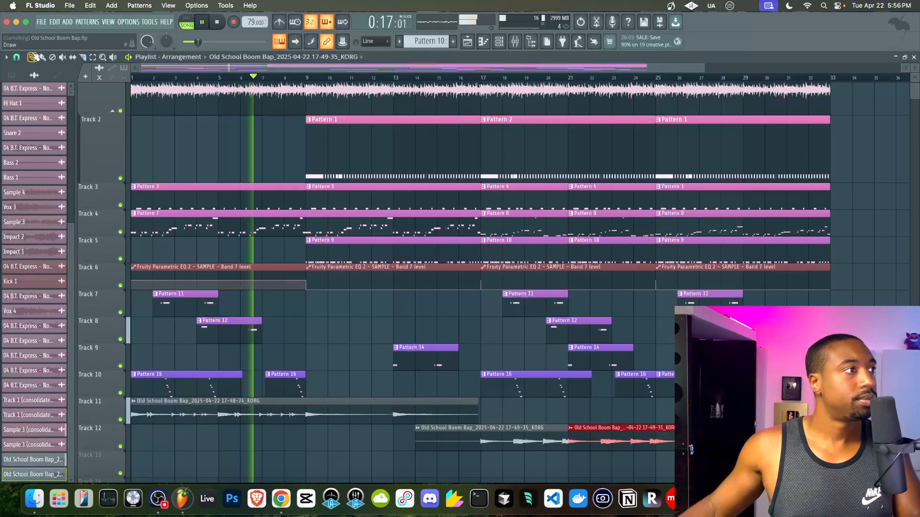
{"action": "double_click", "coordinate": [227, 413]}
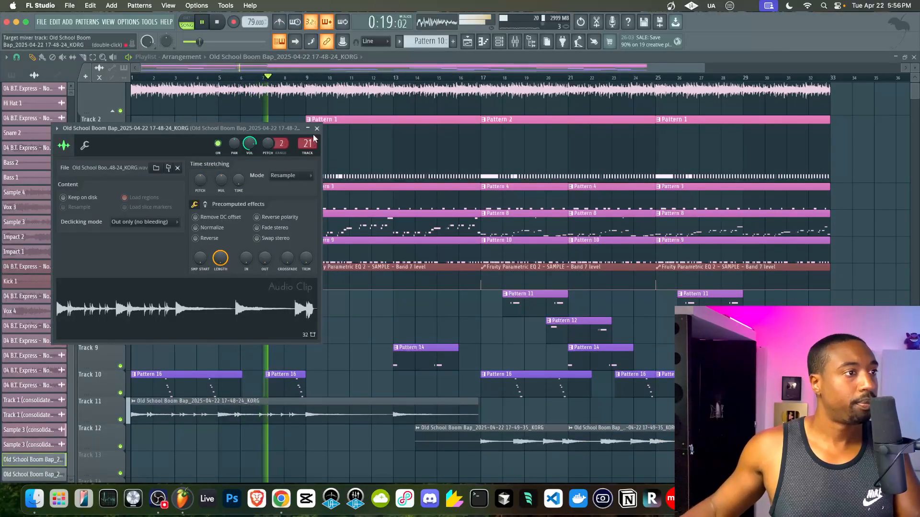
- Make Pattern 7 on Track 4 start at bar 9 and save the project
{"action": "left_click", "coordinate": [317, 128]}
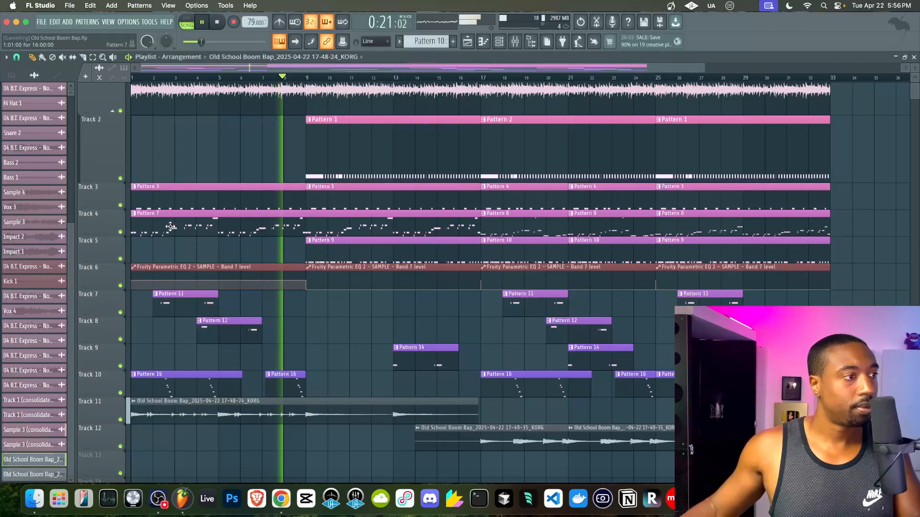
{"action": "left_click_drag", "start_coordinate": [132, 230], "coordinate": [305, 233]}
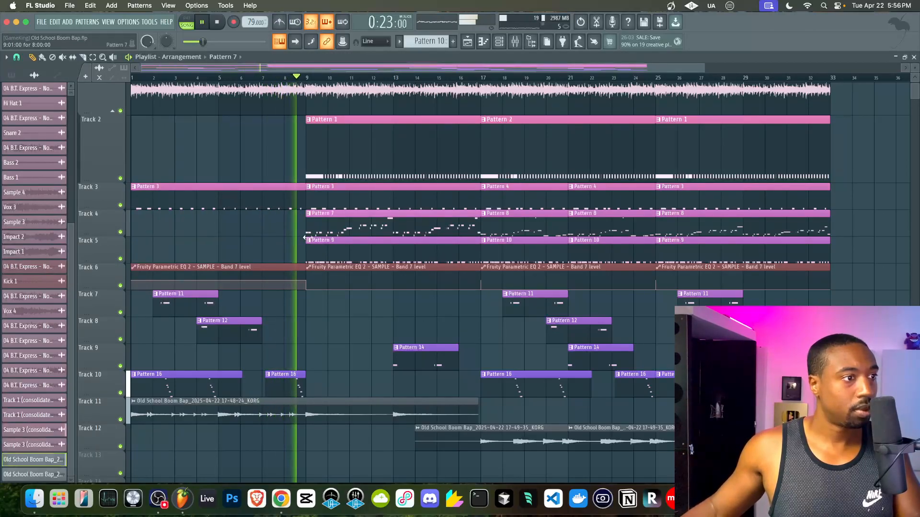
{"action": "key", "text": "super+s"}
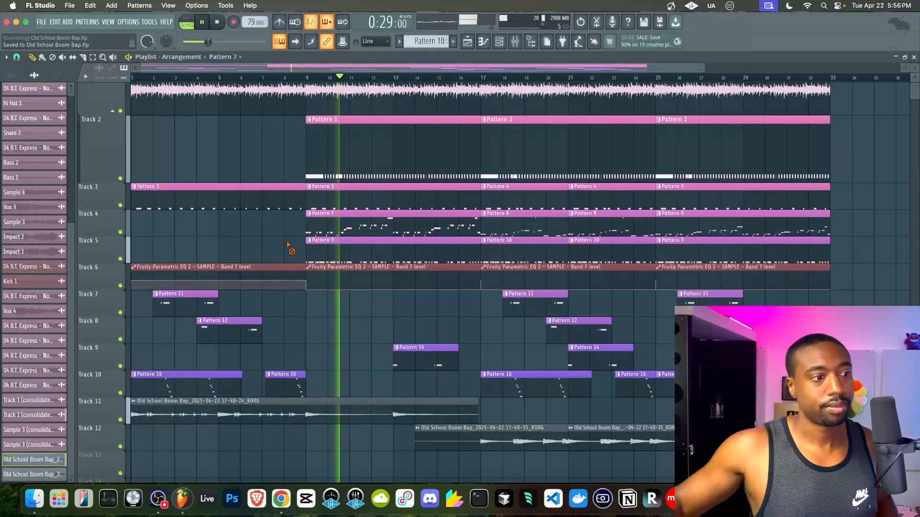
- Open the mixer and select the KORG insert with its A LINE 5 - A LINE 6 input
{"action": "key", "text": "F9"}
{"action": "left_click", "coordinate": [526, 229]}
{"action": "left_click", "coordinate": [521, 229]}
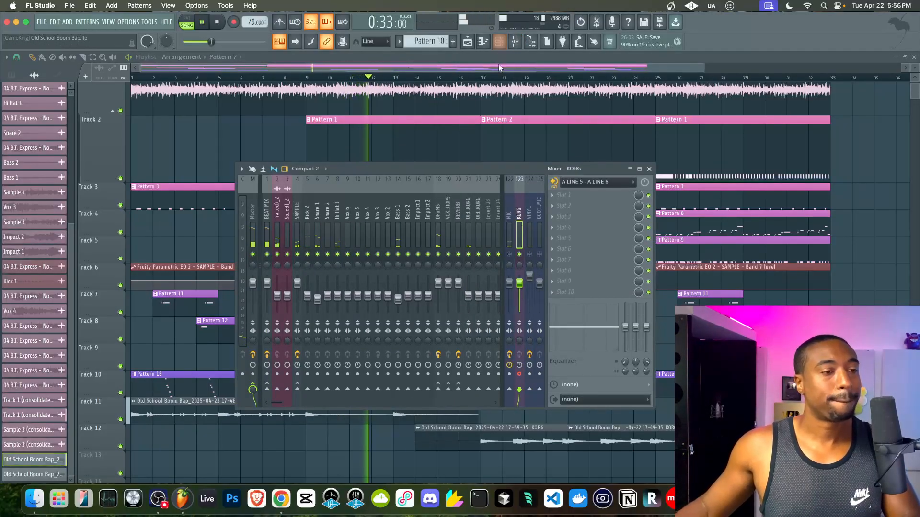
- Add a Serum 2 channel and load the Brass - Kingdom preset from the Helios folder
{"action": "left_click", "coordinate": [500, 47]}
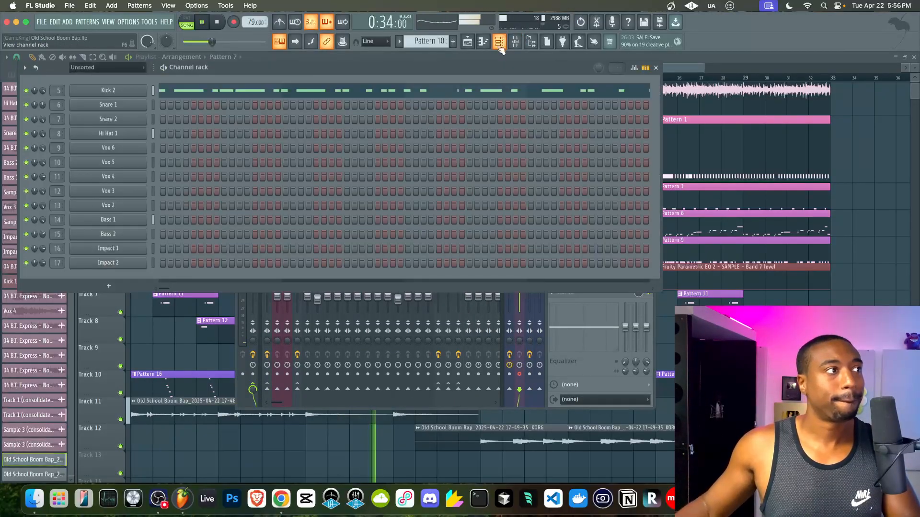
{"action": "left_click", "coordinate": [128, 287]}
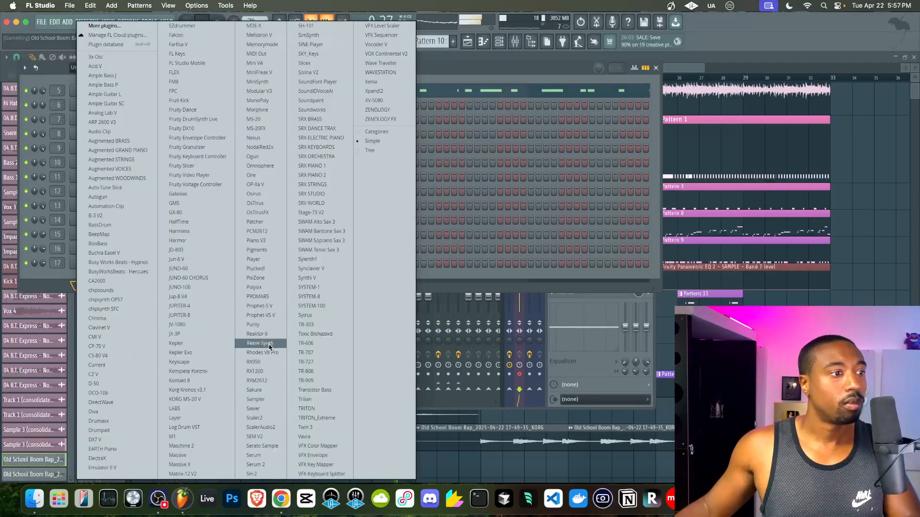
{"action": "left_click", "coordinate": [257, 465]}
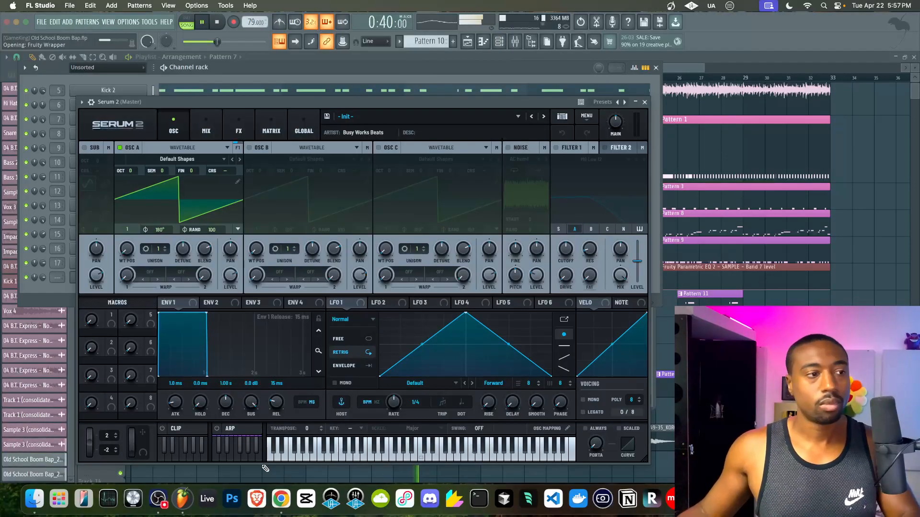
{"action": "left_click", "coordinate": [563, 117]}
{"action": "left_click", "coordinate": [89, 159]}
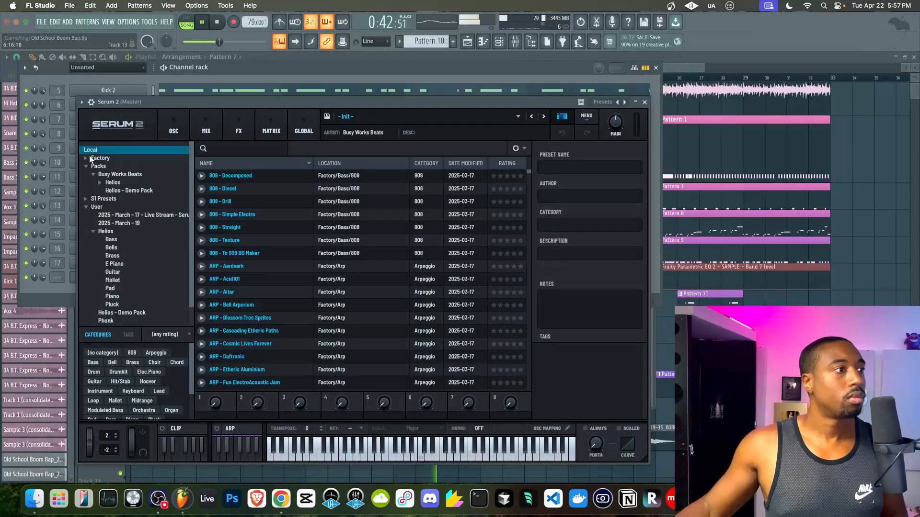
{"action": "left_click", "coordinate": [98, 189]}
{"action": "left_click", "coordinate": [115, 183]}
{"action": "scroll", "coordinate": [292, 252], "scroll_direction": "down", "scroll_amount": 10}
{"action": "scroll", "coordinate": [291, 252], "scroll_direction": "down", "scroll_amount": 5}
{"action": "left_click", "coordinate": [273, 249]}
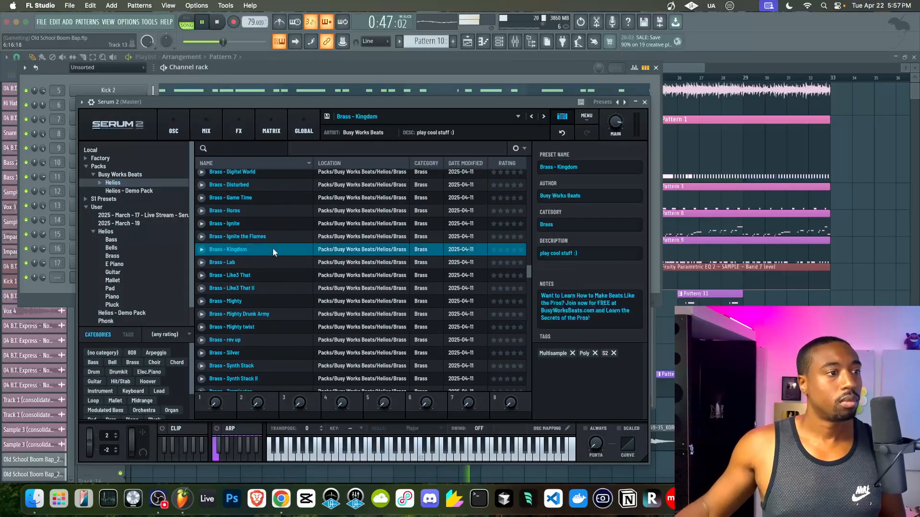
{"action": "left_click", "coordinate": [645, 102]}
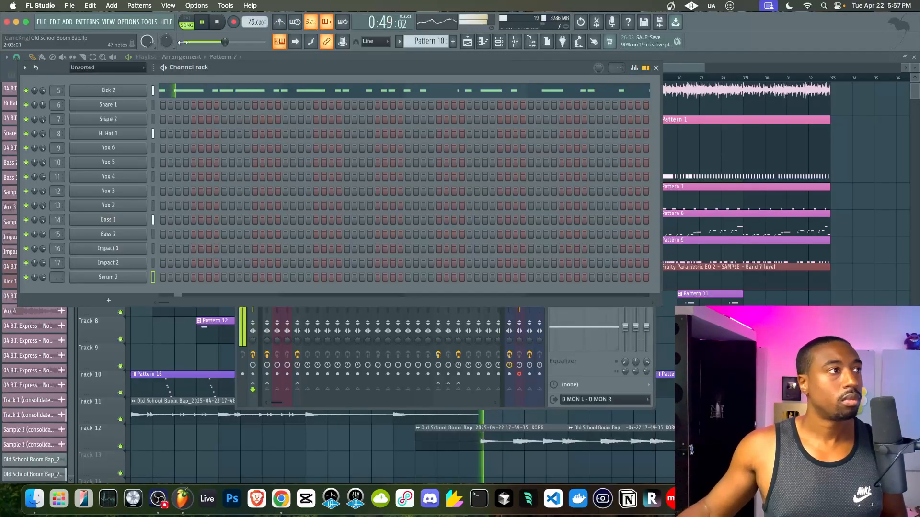
- Check the MIDI device settings, then briefly look at the mixer
{"action": "left_click", "coordinate": [133, 23]}
{"action": "left_click", "coordinate": [135, 42]}
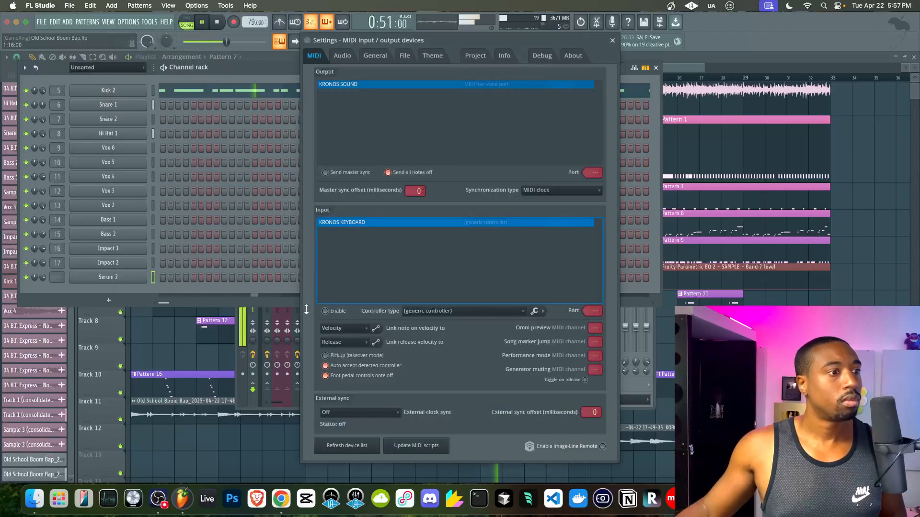
{"action": "left_click", "coordinate": [612, 40]}
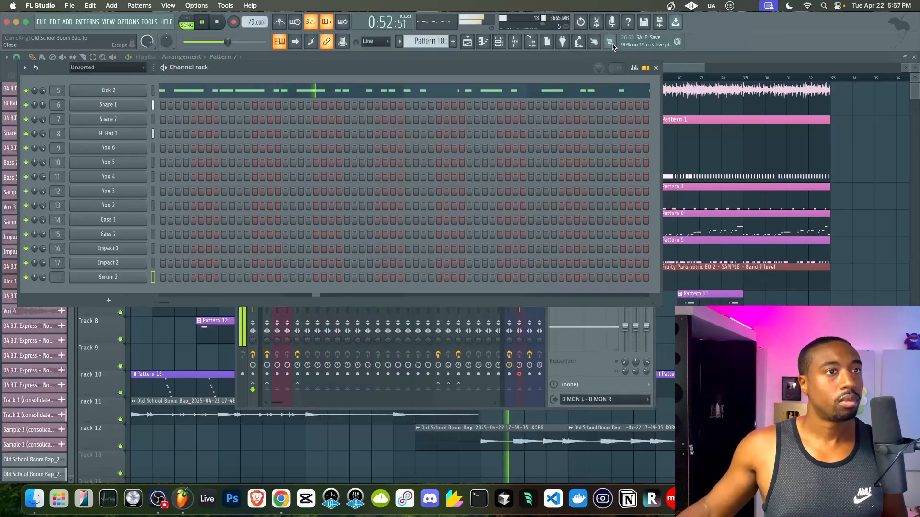
{"action": "left_click", "coordinate": [517, 43]}
{"action": "left_click", "coordinate": [649, 169]}
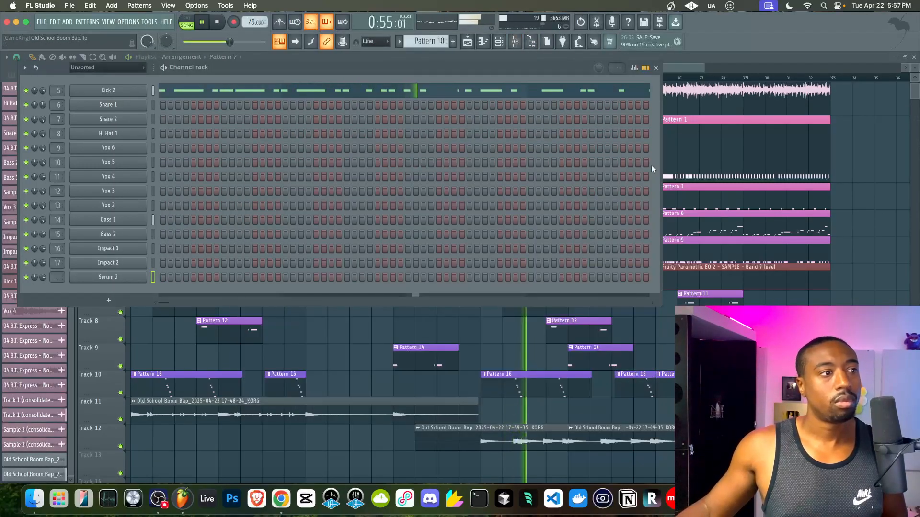
- Open the Track 12 KORG clip settings and copy the Impact 2 mixer volume level
{"action": "double_click", "coordinate": [497, 442]}
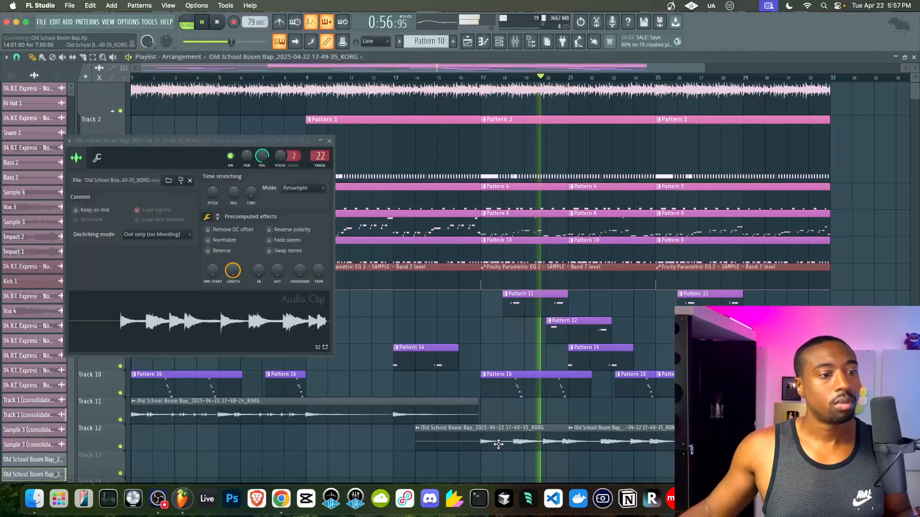
{"action": "left_click", "coordinate": [521, 45]}
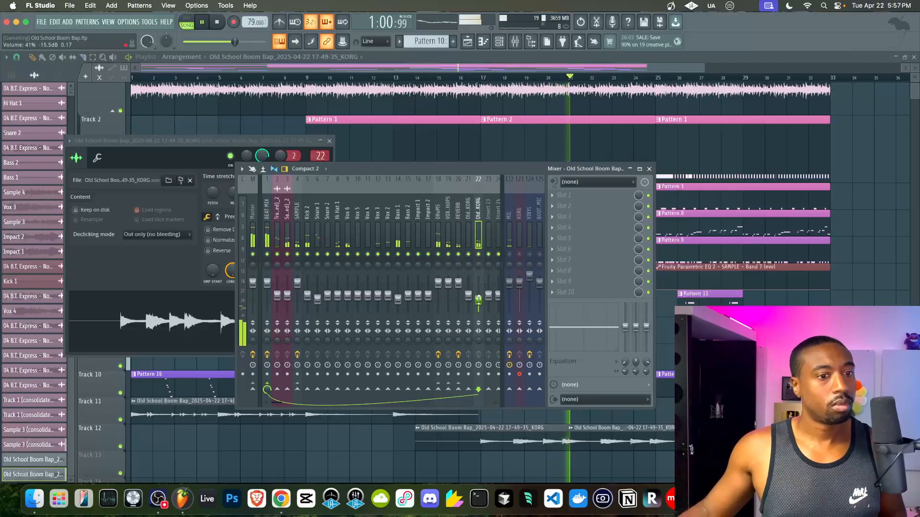
{"action": "right_click", "coordinate": [479, 300]}
{"action": "left_click", "coordinate": [478, 299]}
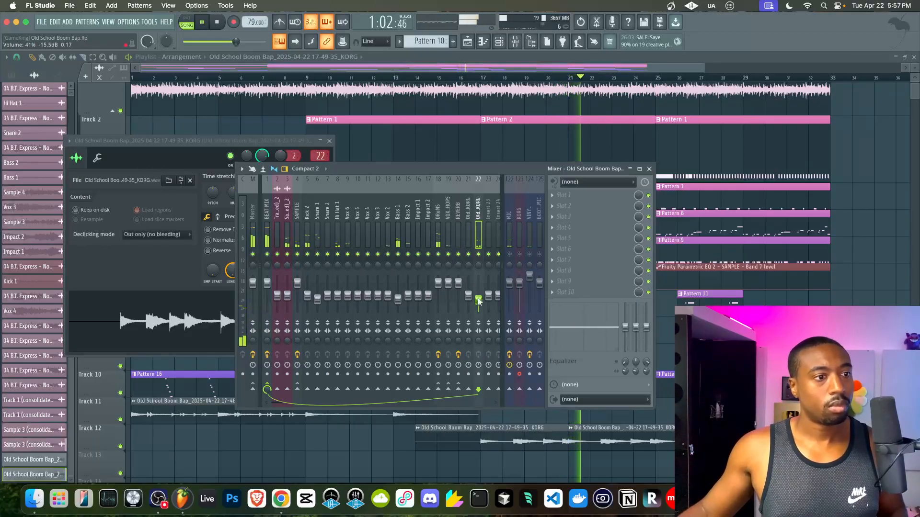
{"action": "right_click", "coordinate": [427, 295]}
{"action": "left_click", "coordinate": [448, 418]}
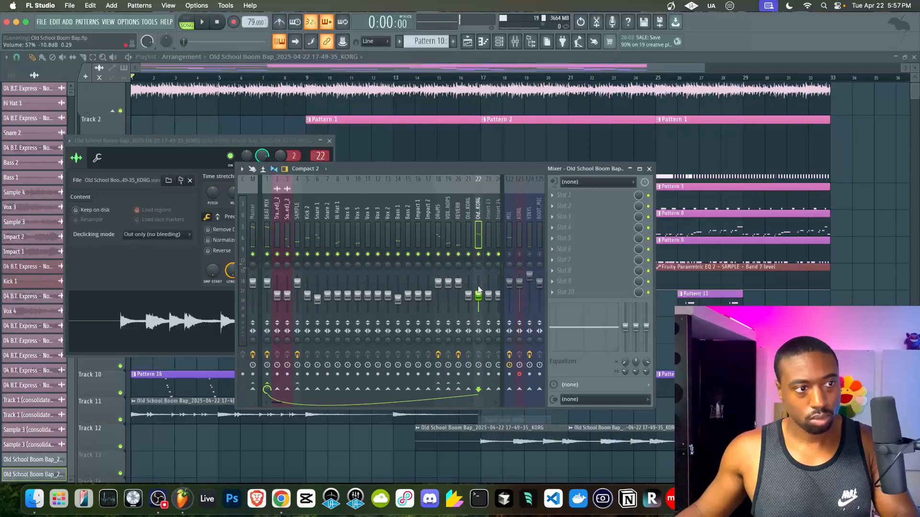
{"action": "right_click", "coordinate": [711, 408]}
- Copy Track 12's KORG clips onto Track 13 one bar earlier and slice Track 12's second clip at bar 25
{"action": "left_click", "coordinate": [437, 78]}
{"action": "left_click", "coordinate": [479, 78]}
{"action": "left_click_drag", "start_coordinate": [610, 448], "coordinate": [504, 430]}
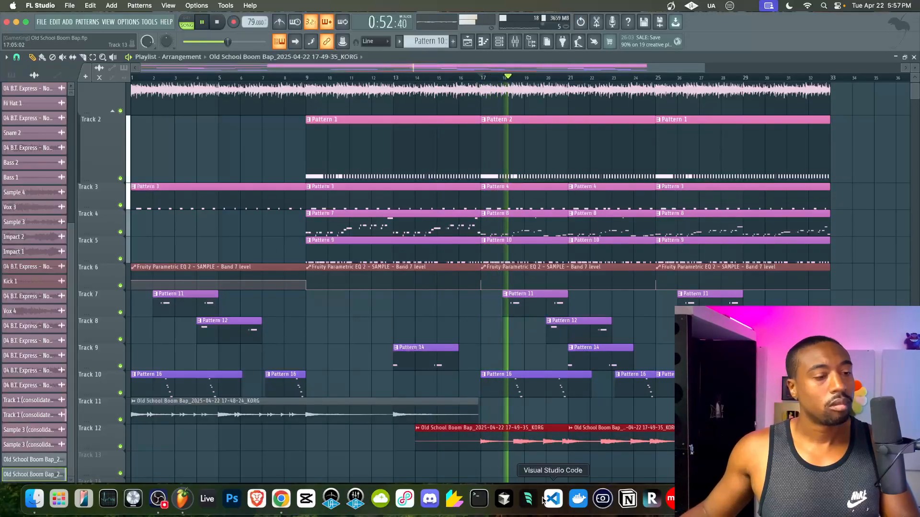
{"action": "left_click_drag", "start_coordinate": [544, 430], "coordinate": [745, 462]}
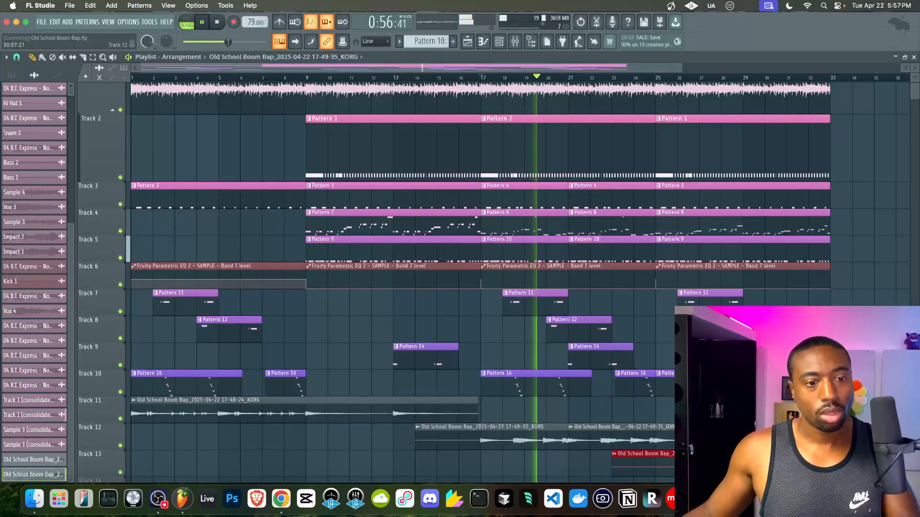
{"action": "left_click_drag", "start_coordinate": [745, 462], "coordinate": [723, 462]}
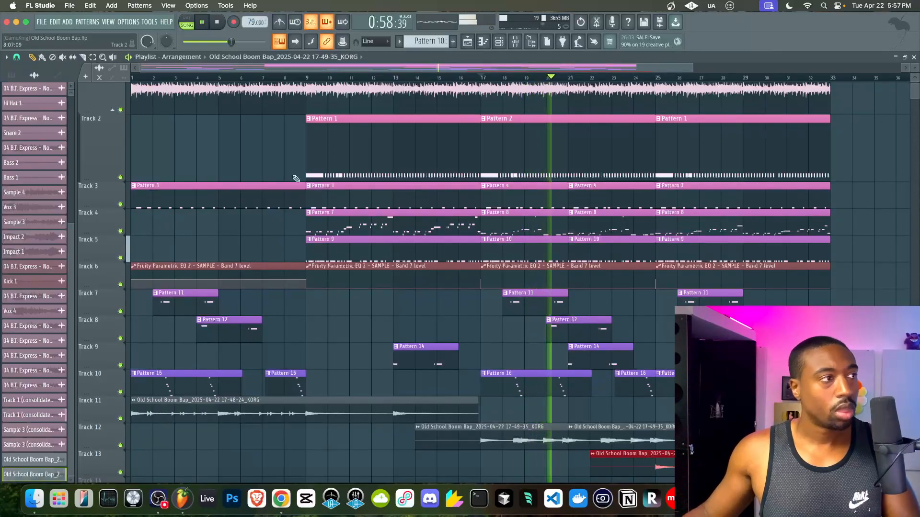
{"action": "left_click", "coordinate": [83, 57]}
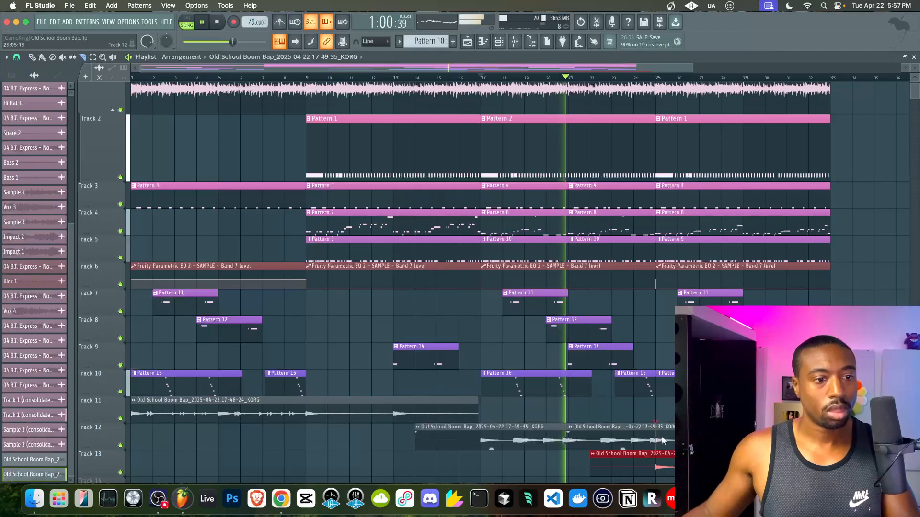
{"action": "left_click_drag", "start_coordinate": [658, 432], "coordinate": [657, 454]}
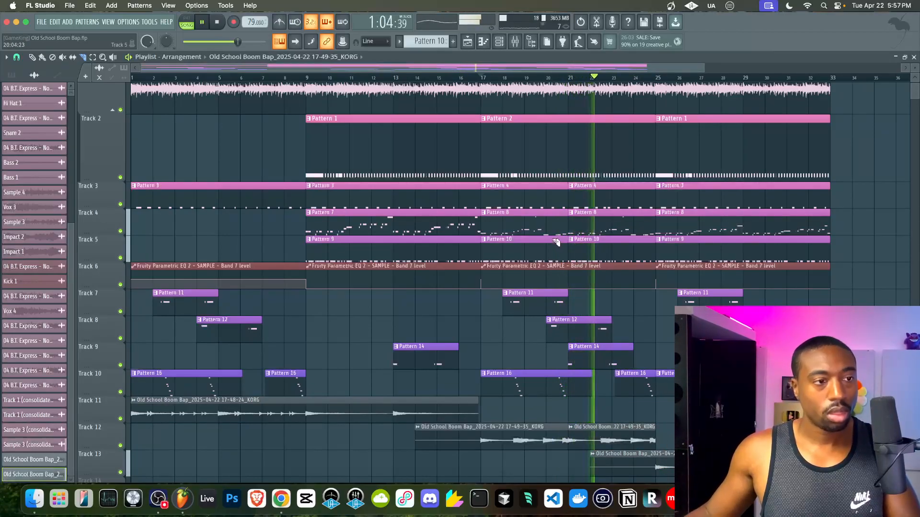
- Scroll the channel rack to the empty Pattern 13, with the mixer shown as well
{"action": "left_click", "coordinate": [501, 42]}
{"action": "scroll", "coordinate": [425, 41], "scroll_direction": "down", "scroll_amount": 2}
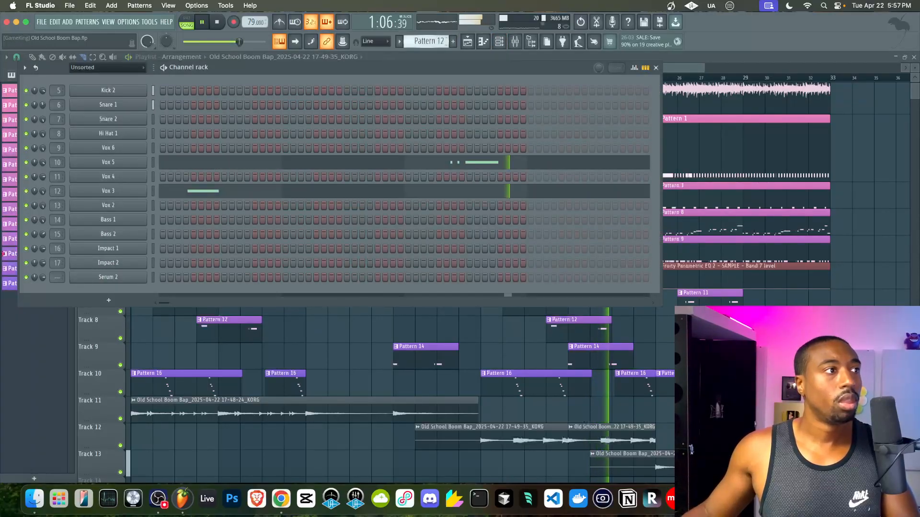
{"action": "scroll", "coordinate": [433, 39], "scroll_direction": "down", "scroll_amount": 1}
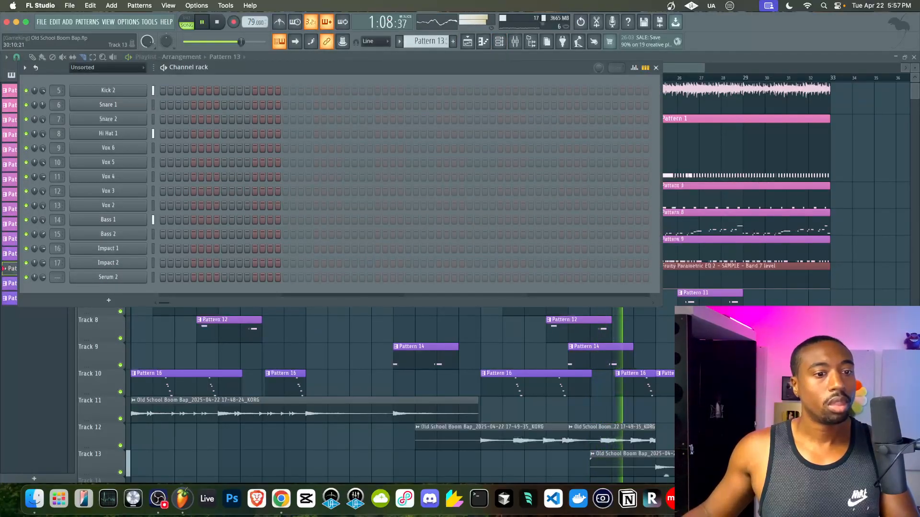
{"action": "left_click", "coordinate": [501, 42]}
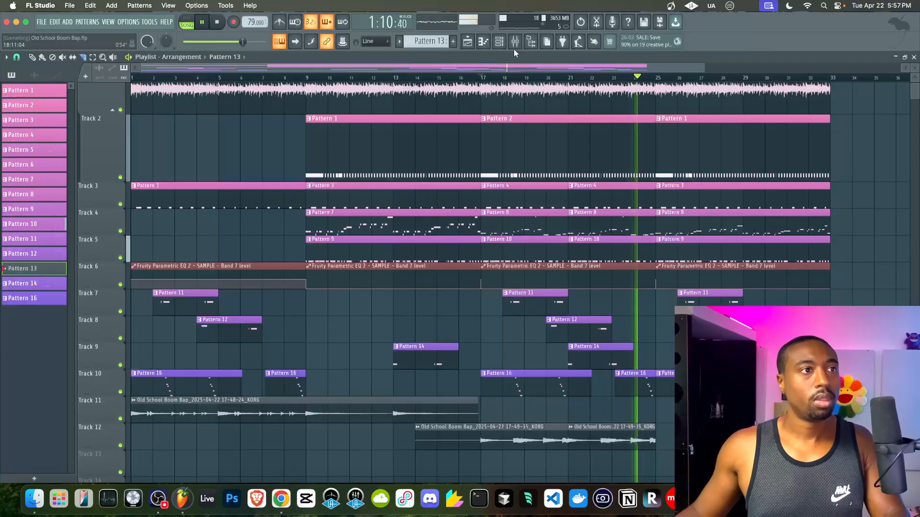
{"action": "left_click", "coordinate": [515, 42]}
{"action": "left_click", "coordinate": [500, 42]}
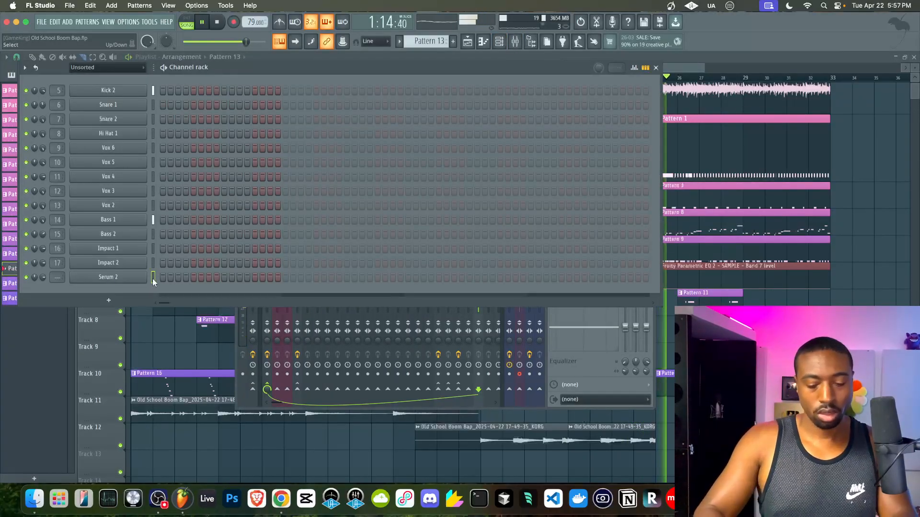
- Select every clip from bar 25 onward to extend the arrangement to bar 41
{"action": "left_click", "coordinate": [815, 411]}
{"action": "scroll", "coordinate": [815, 411], "scroll_direction": "right", "scroll_amount": 5}
{"action": "scroll", "coordinate": [814, 411], "scroll_direction": "down", "scroll_amount": 1}
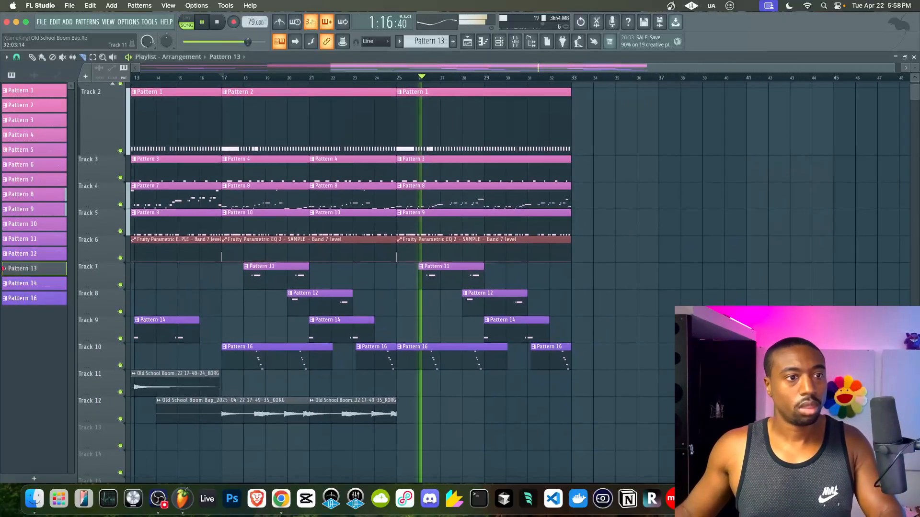
{"action": "scroll", "coordinate": [409, 310], "scroll_direction": "up", "scroll_amount": 1}
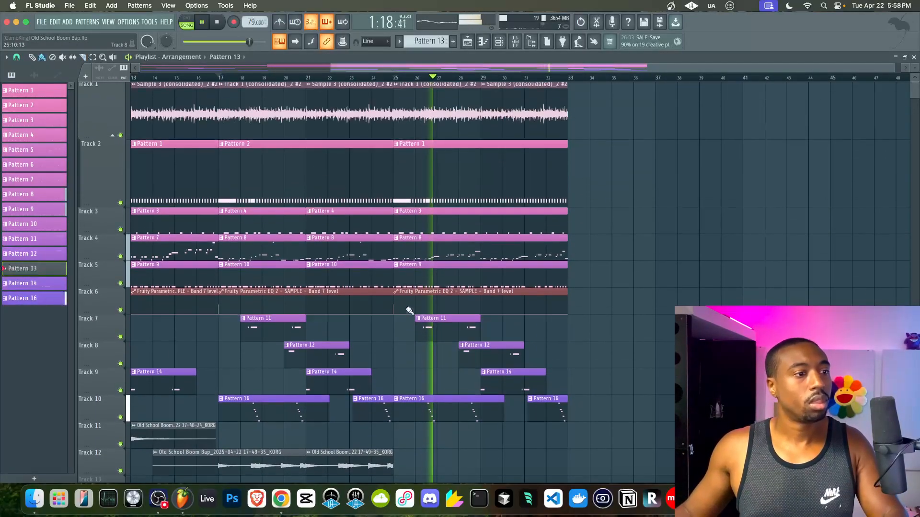
{"action": "left_click_drag", "start_coordinate": [616, 447], "coordinate": [580, 118]}
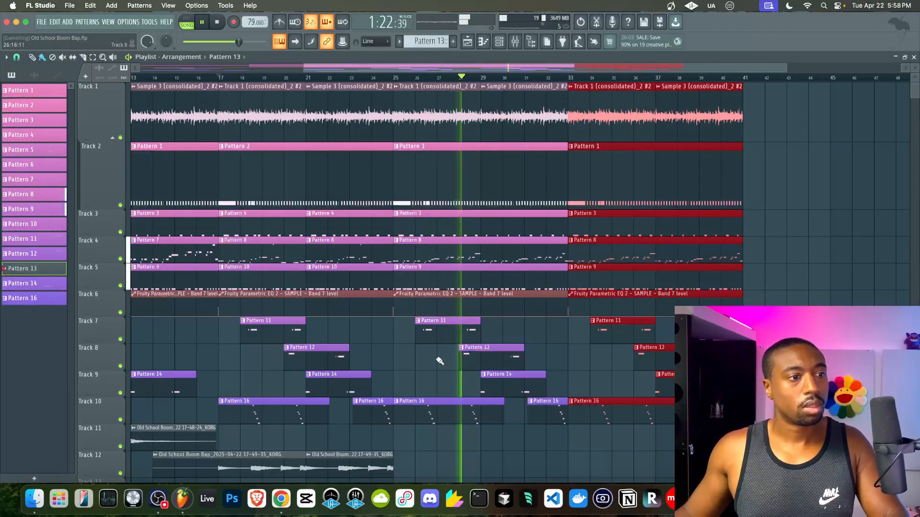
- Delete the Pattern 11, 12 and 14 clips around bars 25–29 and shorten Track 9's Pattern 14
{"action": "right_click", "coordinate": [440, 343]}
{"action": "right_click", "coordinate": [459, 348]}
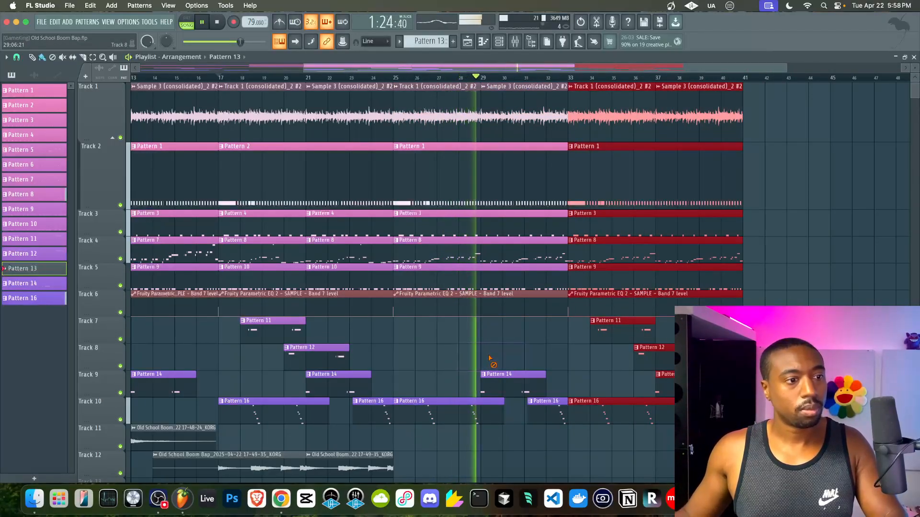
{"action": "right_click", "coordinate": [515, 374]}
{"action": "scroll", "coordinate": [455, 335], "scroll_direction": "down", "scroll_amount": 3}
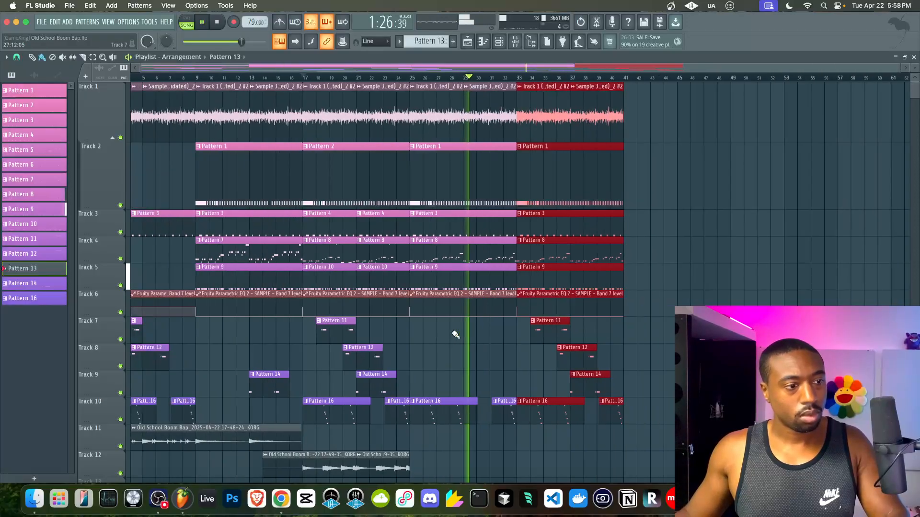
{"action": "left_click_drag", "start_coordinate": [475, 383], "coordinate": [461, 384]}
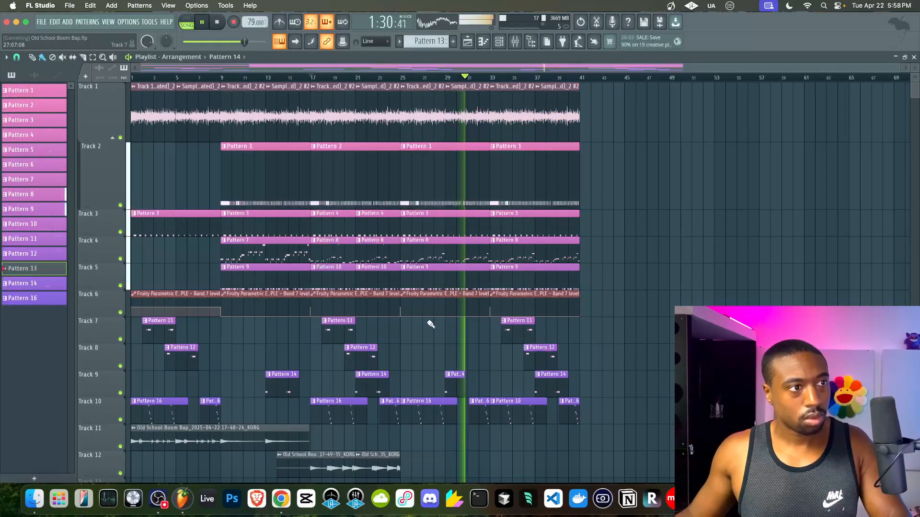
{"action": "scroll", "coordinate": [415, 353], "scroll_direction": "down", "scroll_amount": 2}
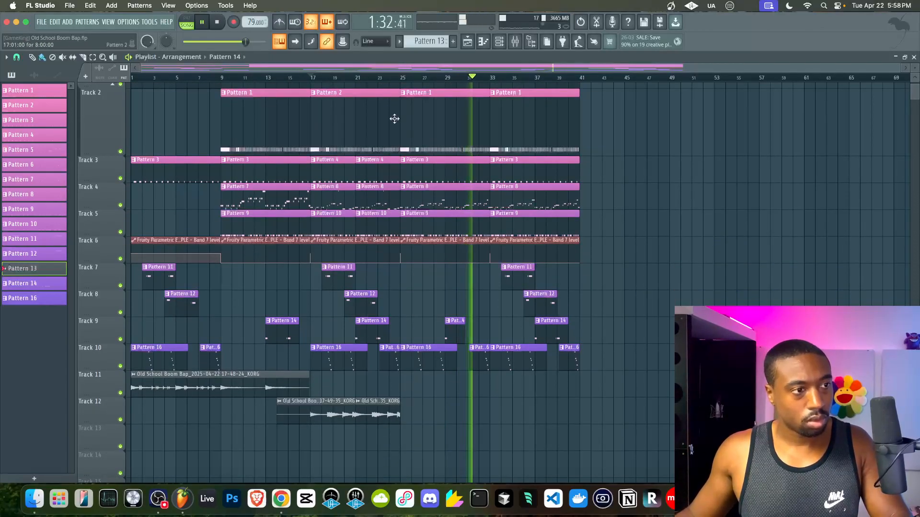
- Check the mixer's Serum 2 insert on track 23, then close the mixer and channel rack
{"action": "left_click", "coordinate": [515, 43]}
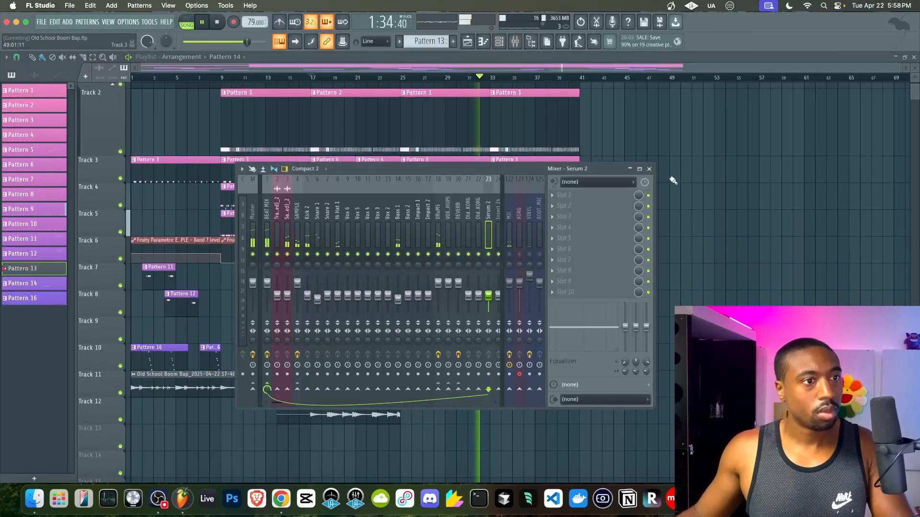
{"action": "left_click", "coordinate": [499, 43]}
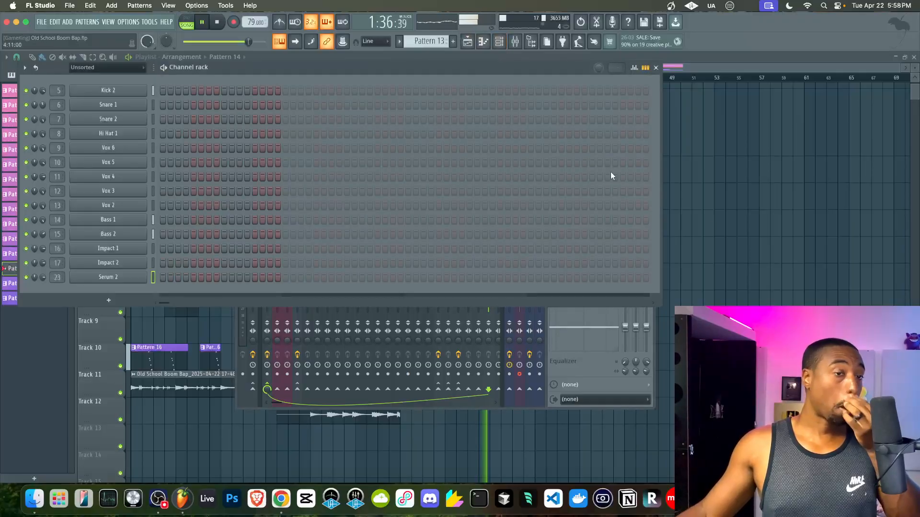
{"action": "key", "text": "F12"}
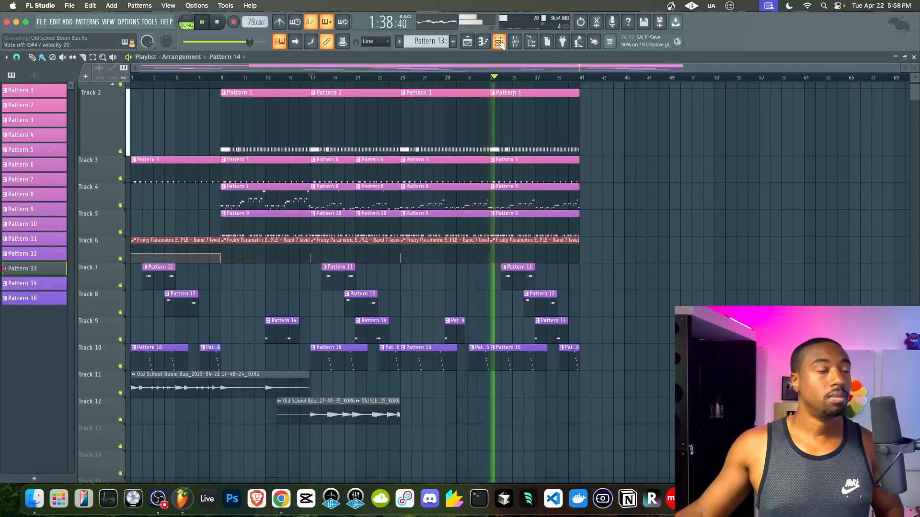
- Check the channel rack and mixer, then return to the full playlist arrangement
{"action": "left_click", "coordinate": [500, 43]}
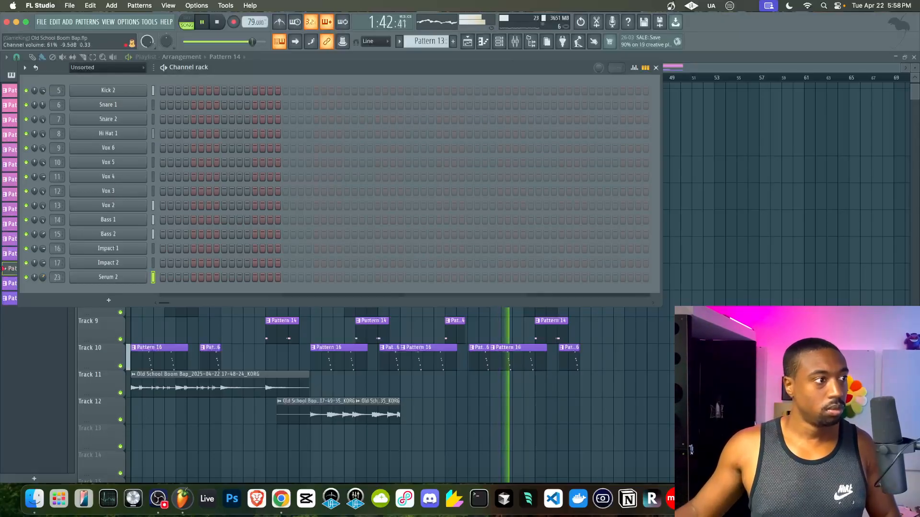
{"action": "left_click", "coordinate": [515, 42]}
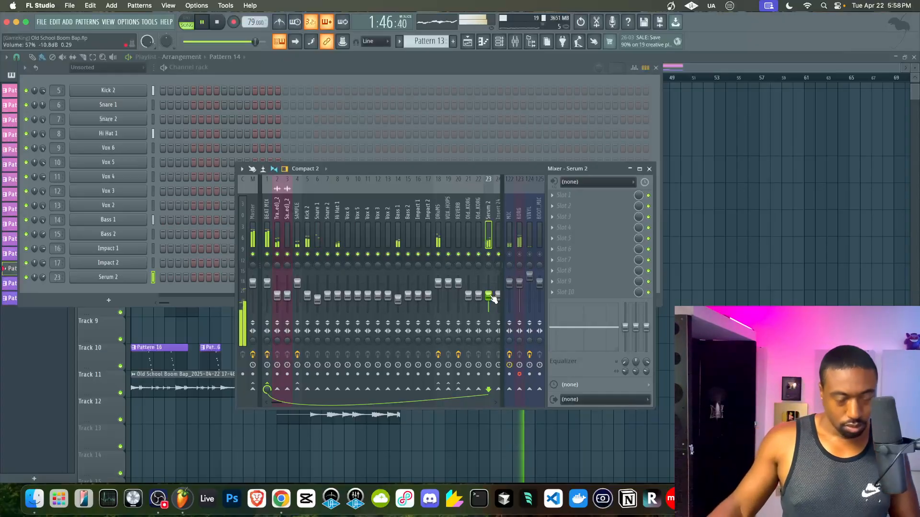
{"action": "left_click", "coordinate": [684, 237]}
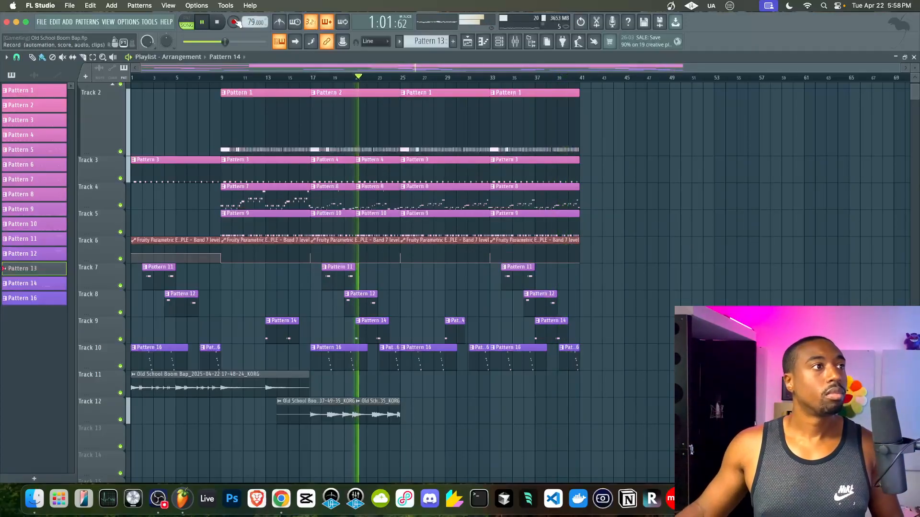
{"action": "key", "text": "F6"}
{"action": "key", "text": "F6"}
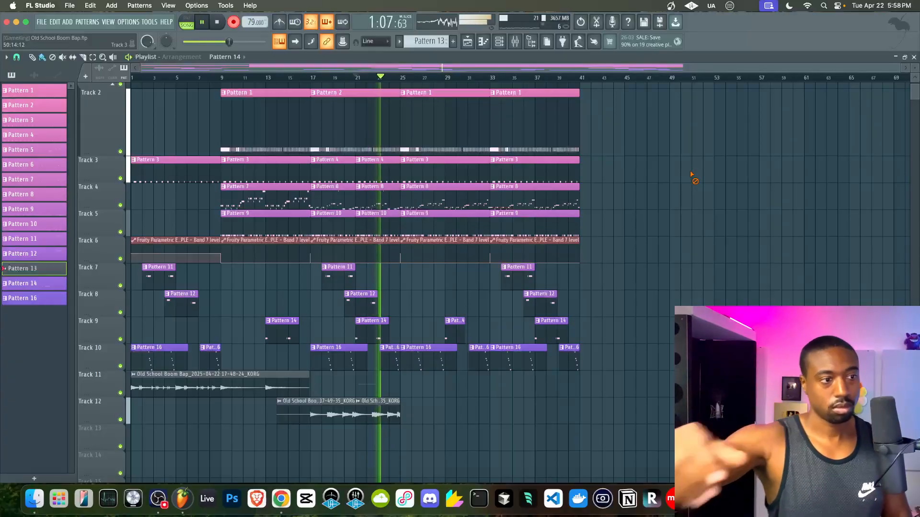
- Arm the KORG mixer track for recording and delete the short KORG clip on Track 11
{"action": "left_click", "coordinate": [515, 42]}
{"action": "left_click", "coordinate": [519, 375]}
{"action": "key", "text": "F9"}
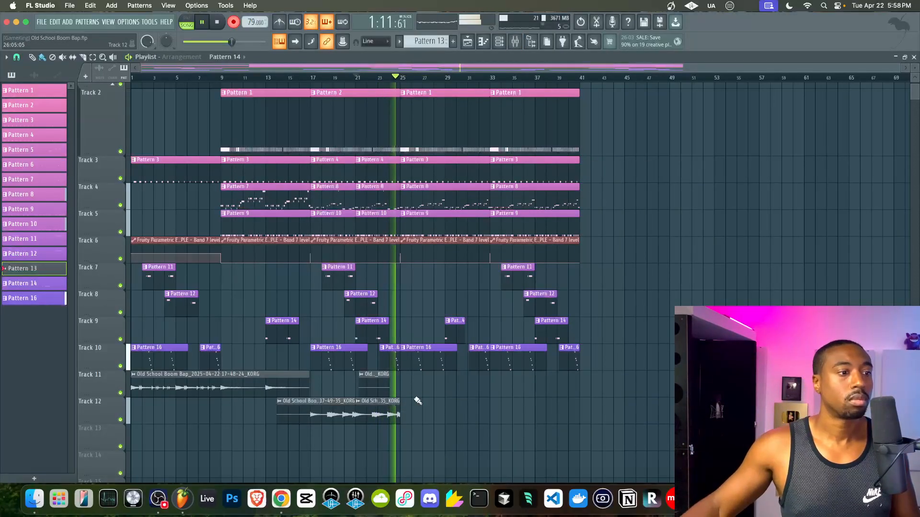
{"action": "right_click", "coordinate": [379, 390]}
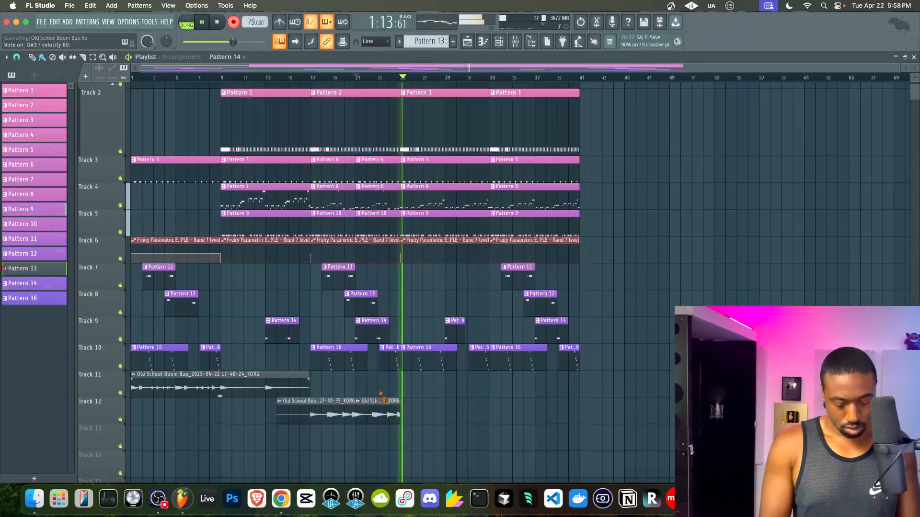
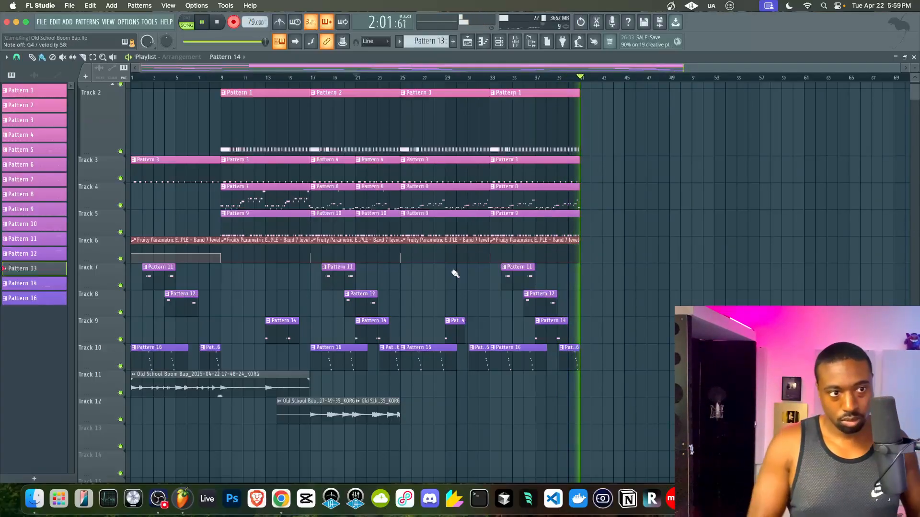
- Stop recording to keep the Pattern 13 take on Track 13, briefly checking the mixer
{"action": "key", "text": "space"}
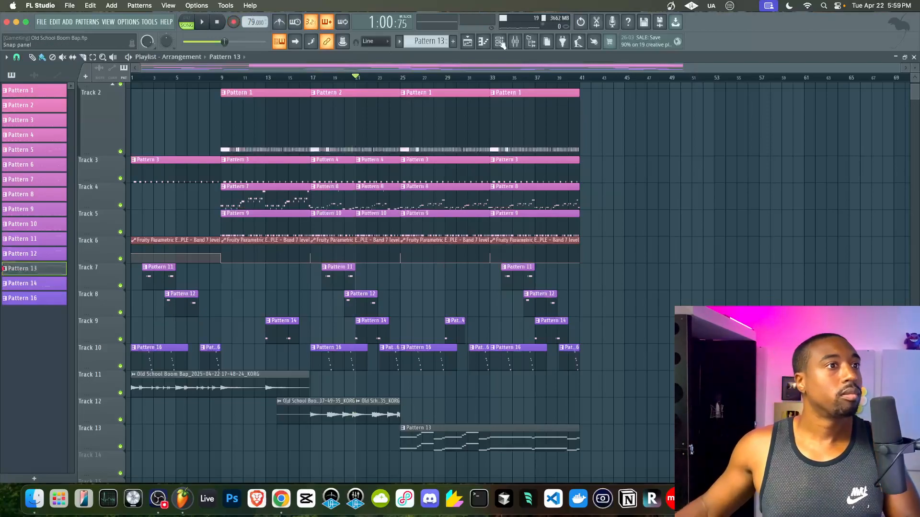
{"action": "left_click", "coordinate": [515, 43]}
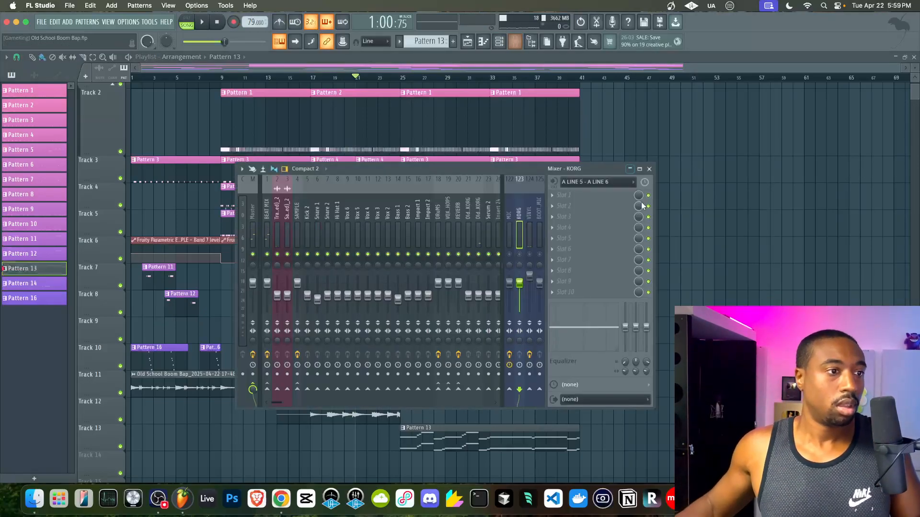
{"action": "key", "text": "F9"}
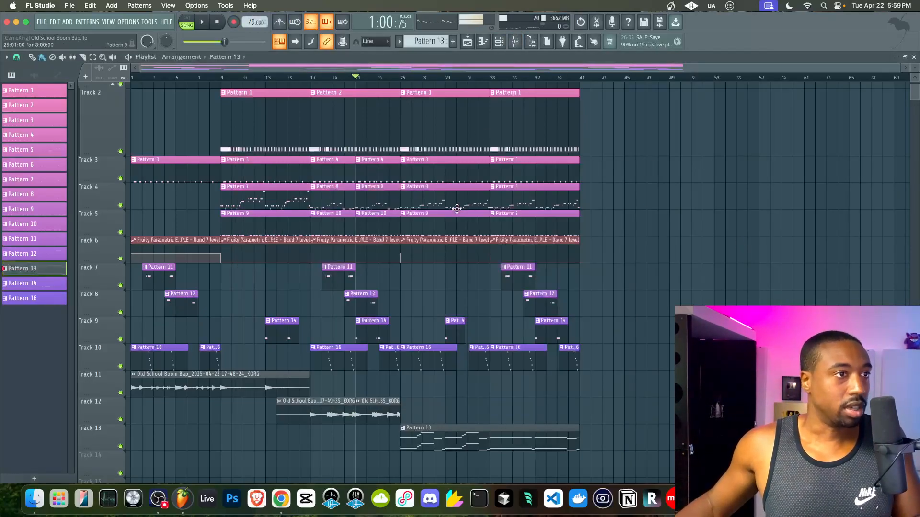
{"action": "left_click", "coordinate": [499, 42]}
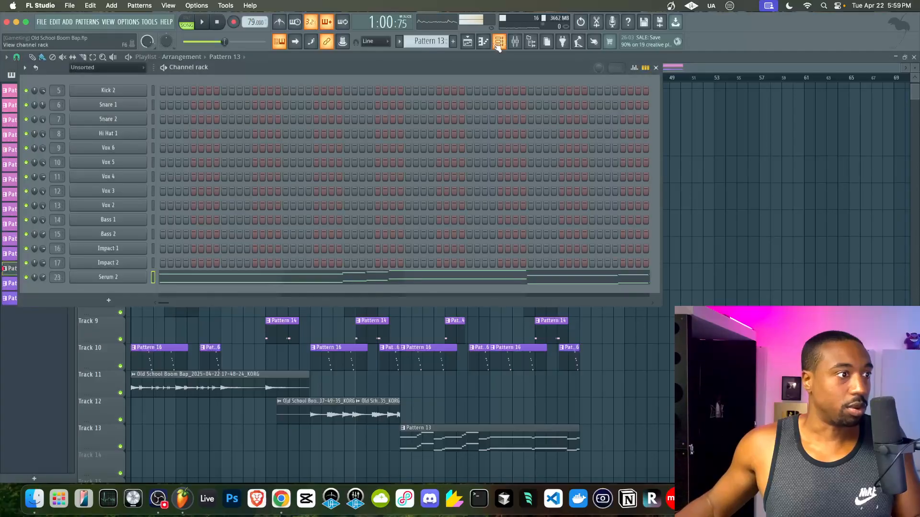
- Browse the Serum 2 instrument's presets, close its window, and save the project
{"action": "left_click", "coordinate": [134, 278]}
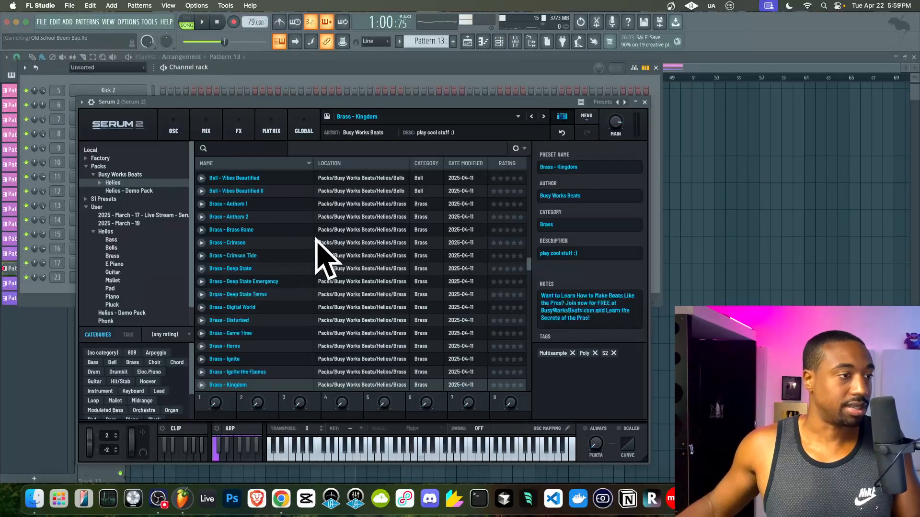
{"action": "scroll", "coordinate": [362, 255], "scroll_direction": "down", "scroll_amount": 20}
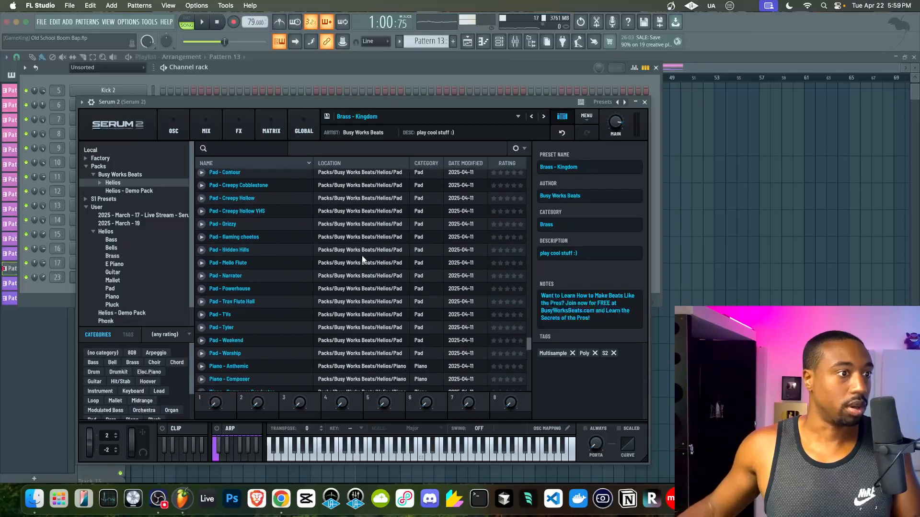
{"action": "scroll", "coordinate": [362, 259], "scroll_direction": "up", "scroll_amount": 15}
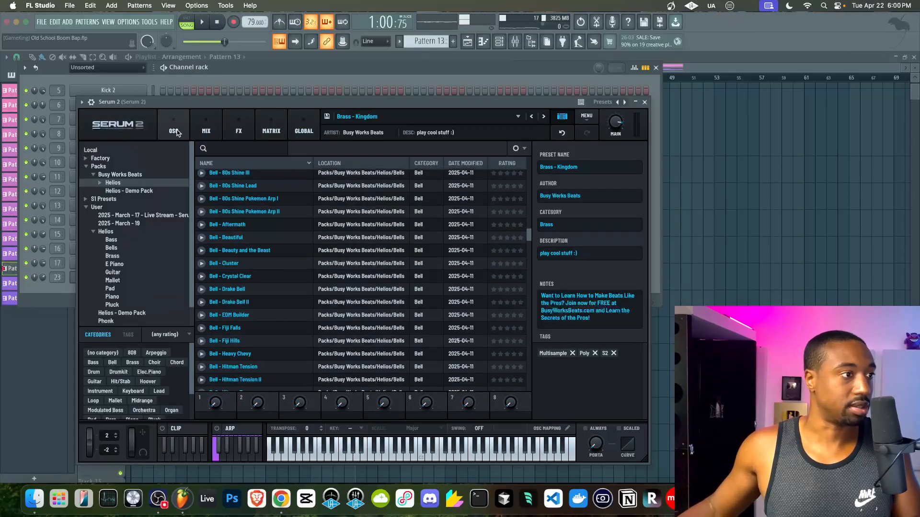
{"action": "scroll", "coordinate": [427, 300], "scroll_direction": "down", "scroll_amount": 10}
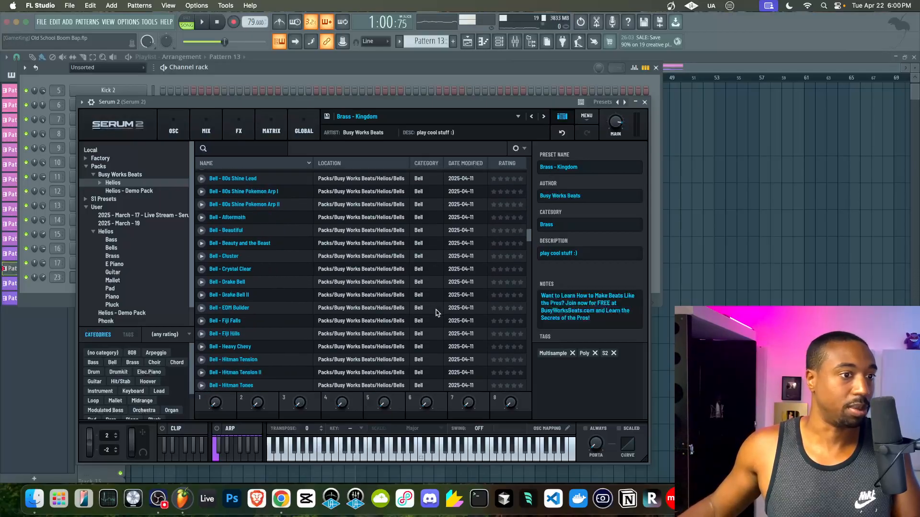
{"action": "scroll", "coordinate": [437, 314], "scroll_direction": "down", "scroll_amount": 10}
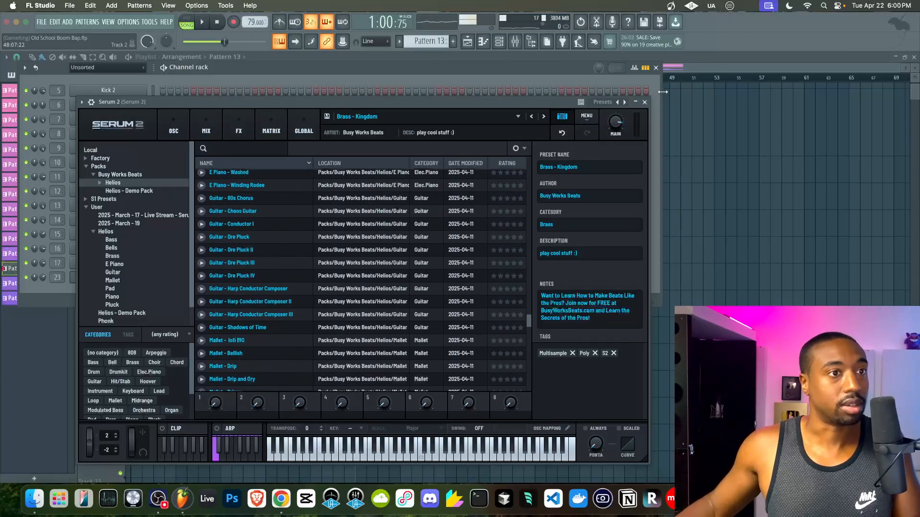
{"action": "left_click", "coordinate": [644, 101]}
{"action": "key", "text": "F6"}
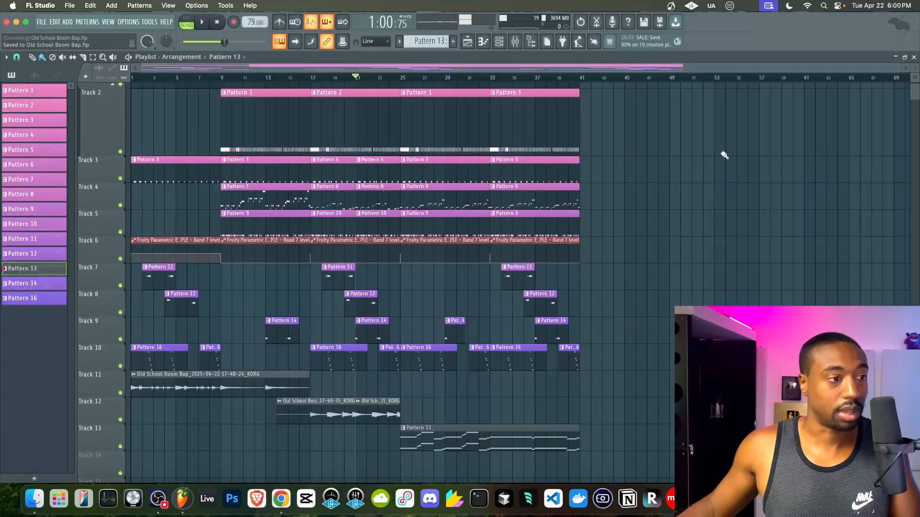
- Delete the Pattern 8 and 9 clips at bar 25, select the Pattern 7–10 clips, and play
{"action": "right_click", "coordinate": [439, 206]}
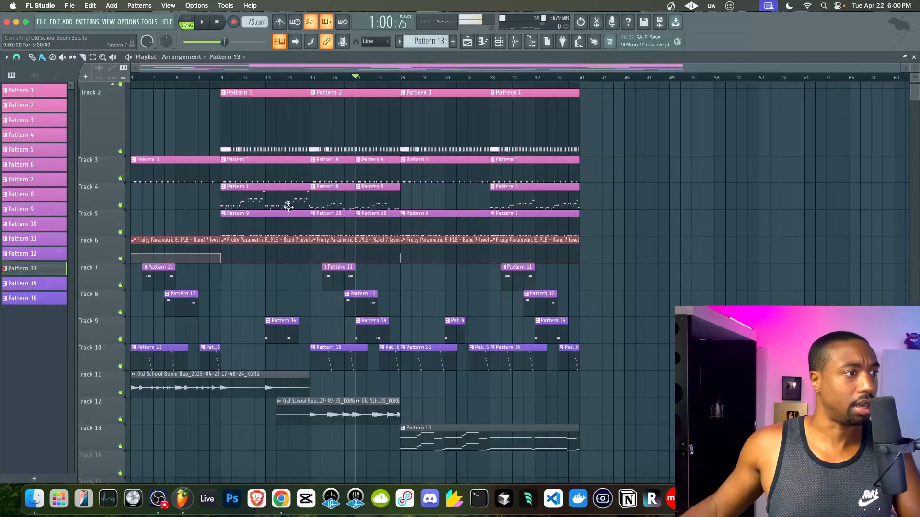
{"action": "left_click_drag", "start_coordinate": [305, 227], "coordinate": [275, 205]}
{"action": "left_click_drag", "start_coordinate": [384, 223], "coordinate": [408, 199]}
{"action": "right_click", "coordinate": [444, 218]}
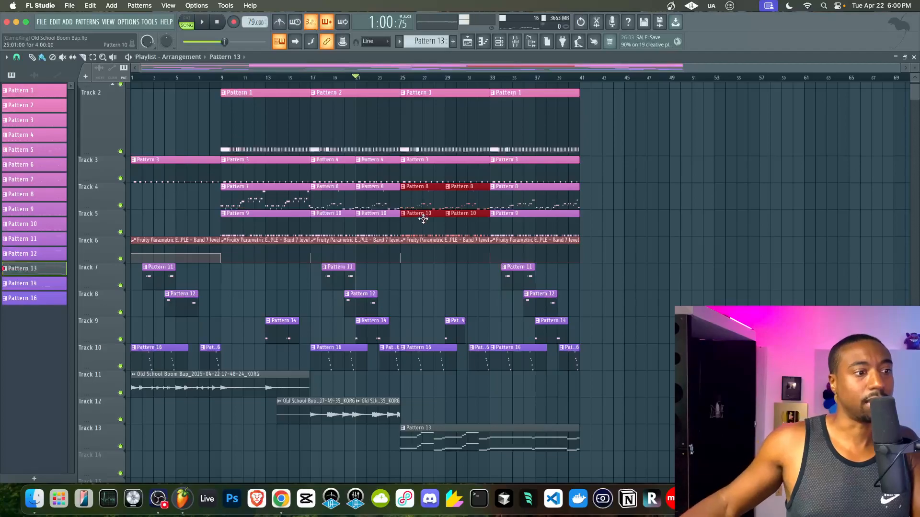
{"action": "key", "text": "space"}
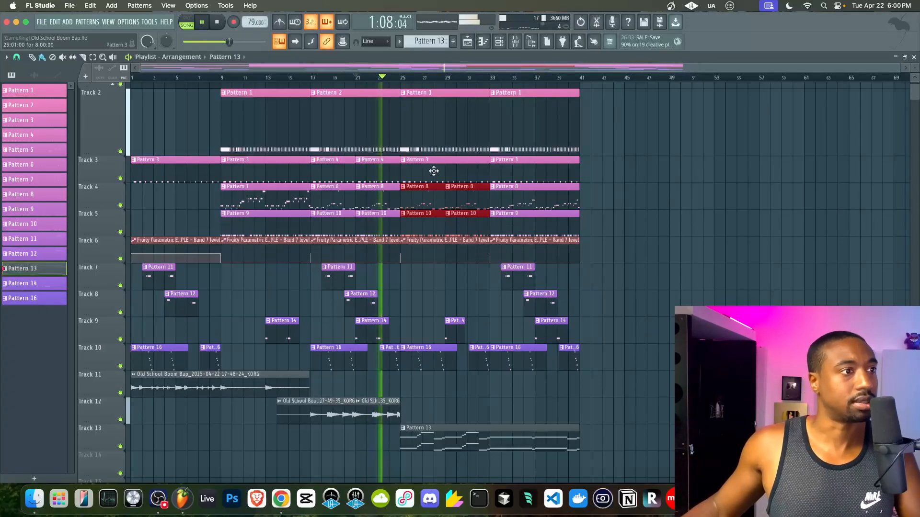
- Replace Track 3's bar-25 Pattern 3 clip with two Pattern 4 copies through bar 32
{"action": "right_click", "coordinate": [417, 174]}
{"action": "mouse_move", "coordinate": [408, 173]}
{"action": "left_mouse_down"}
{"action": "mouse_move", "coordinate": [339, 171]}
{"action": "mouse_move", "coordinate": [425, 170]}
{"action": "left_mouse_up"}
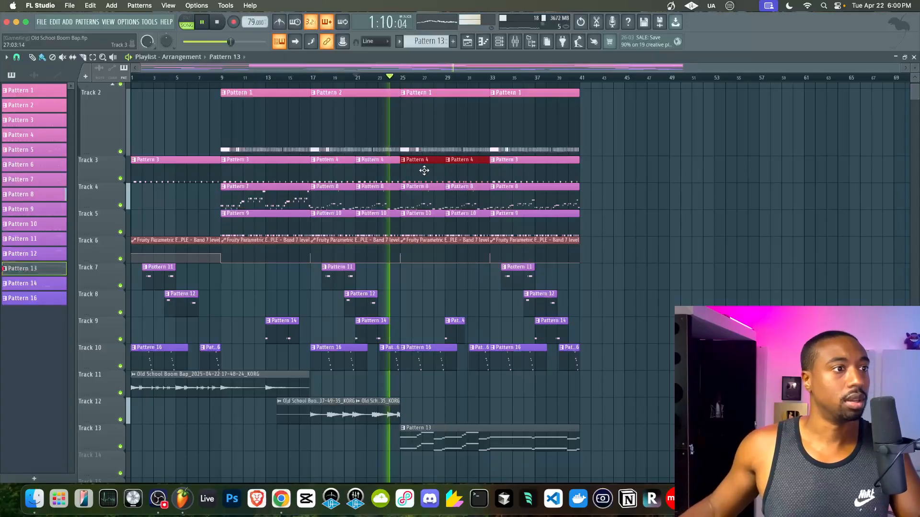
{"action": "key", "text": "F9"}
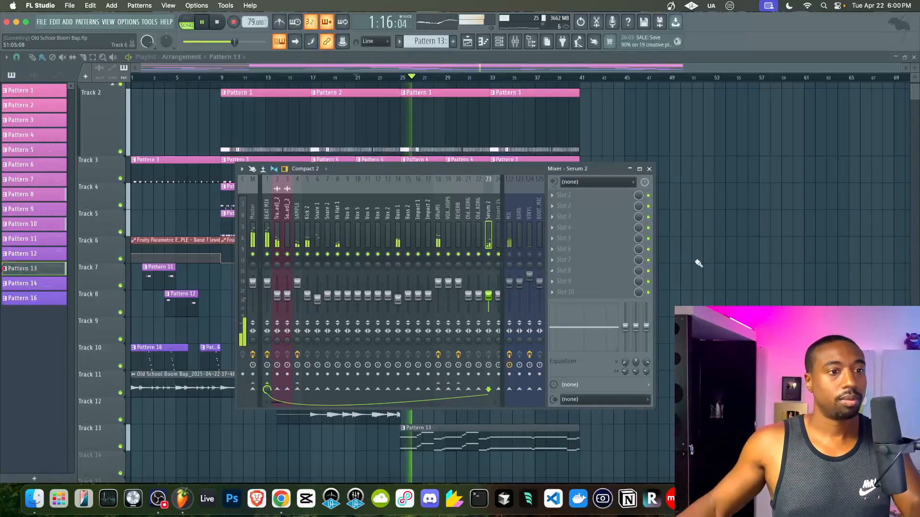
{"action": "key", "text": "F9"}
{"action": "key", "text": "F6"}
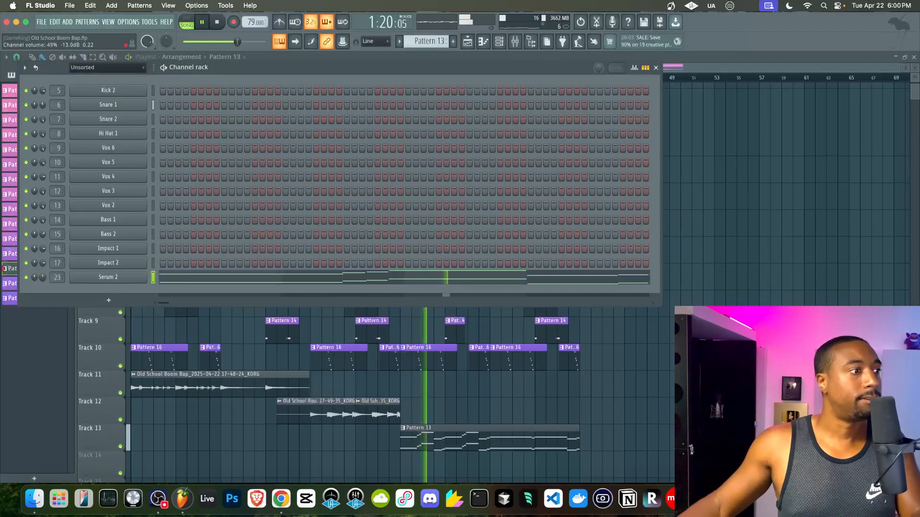
- Add a new Serum 2 channel loaded with the Helios Brass - Weekend III preset
{"action": "left_click", "coordinate": [109, 301]}
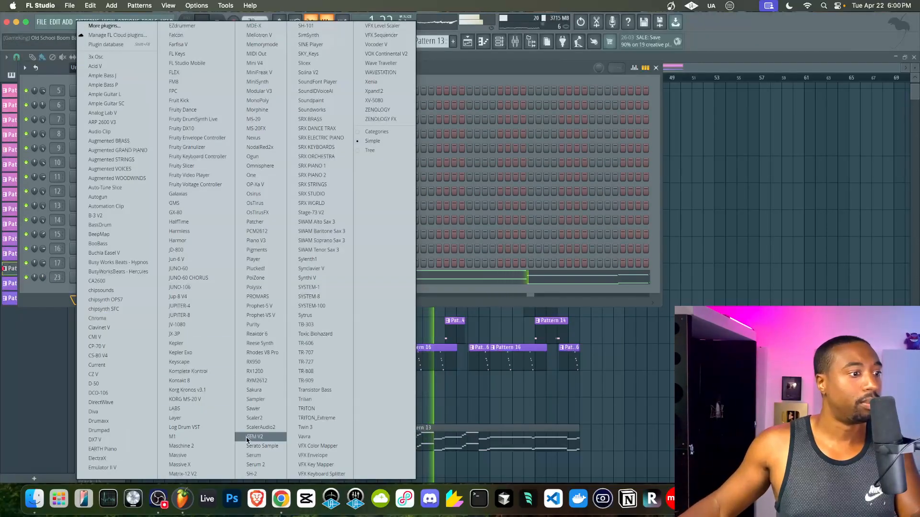
{"action": "left_click", "coordinate": [254, 465]}
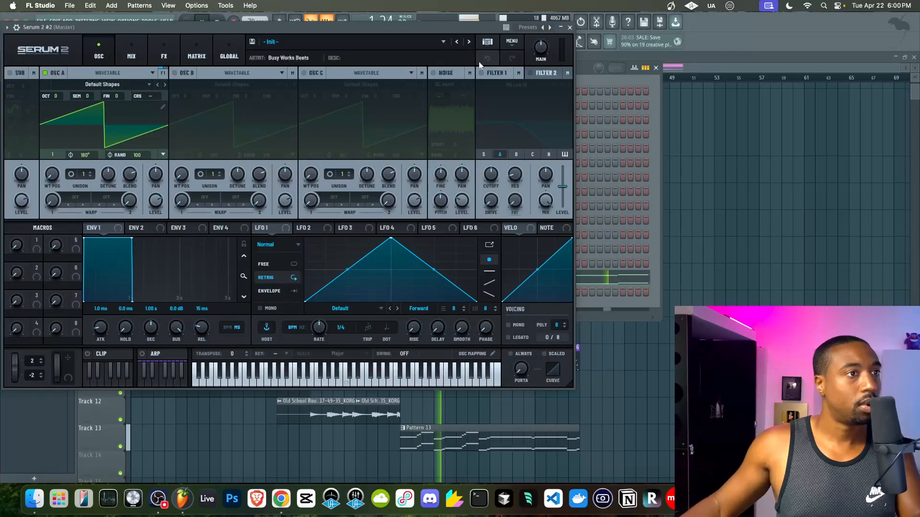
{"action": "left_click", "coordinate": [486, 42]}
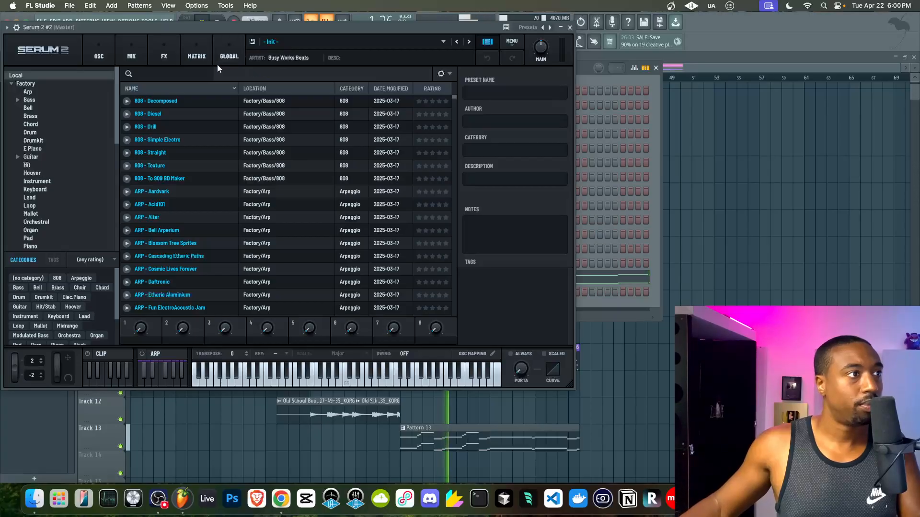
{"action": "left_click", "coordinate": [11, 84]}
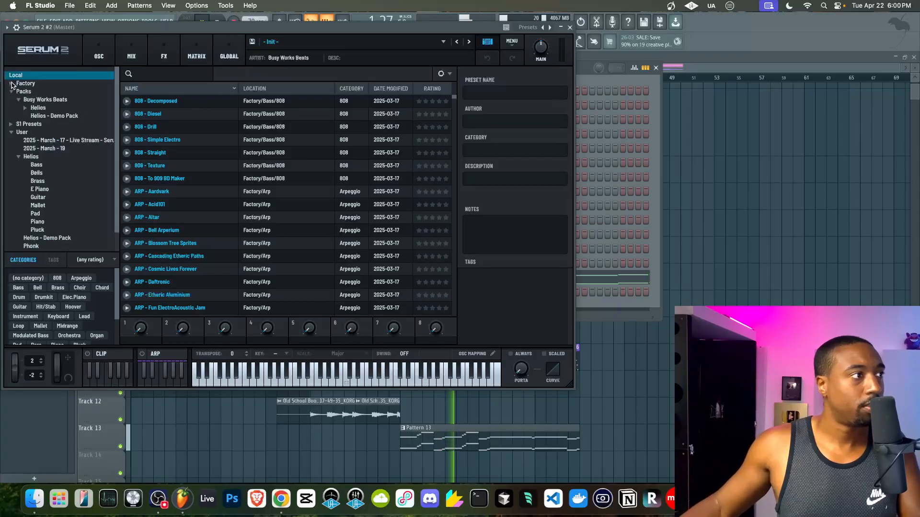
{"action": "left_click", "coordinate": [38, 108]}
{"action": "scroll", "coordinate": [208, 225], "scroll_direction": "down", "scroll_amount": 10}
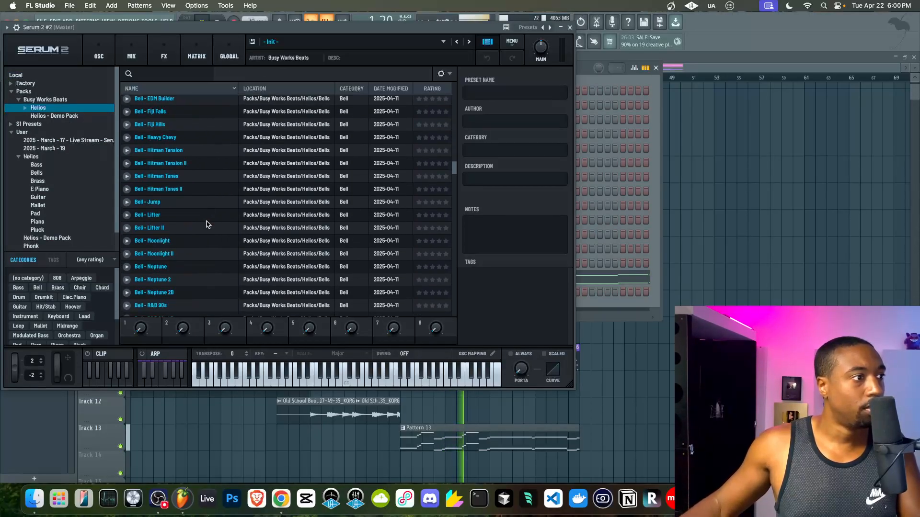
{"action": "scroll", "coordinate": [208, 224], "scroll_direction": "down", "scroll_amount": 8}
{"action": "scroll", "coordinate": [207, 224], "scroll_direction": "up", "scroll_amount": 6}
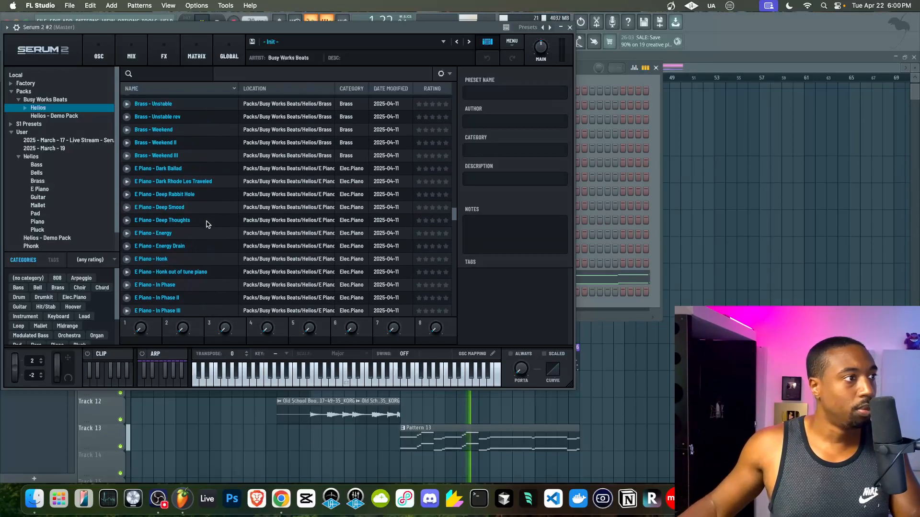
{"action": "left_click", "coordinate": [191, 247]}
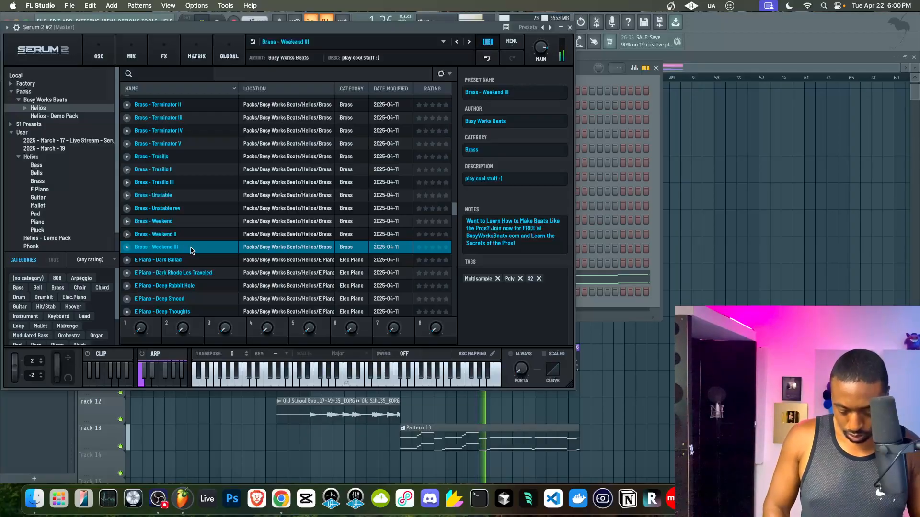
{"action": "left_click", "coordinate": [570, 28]}
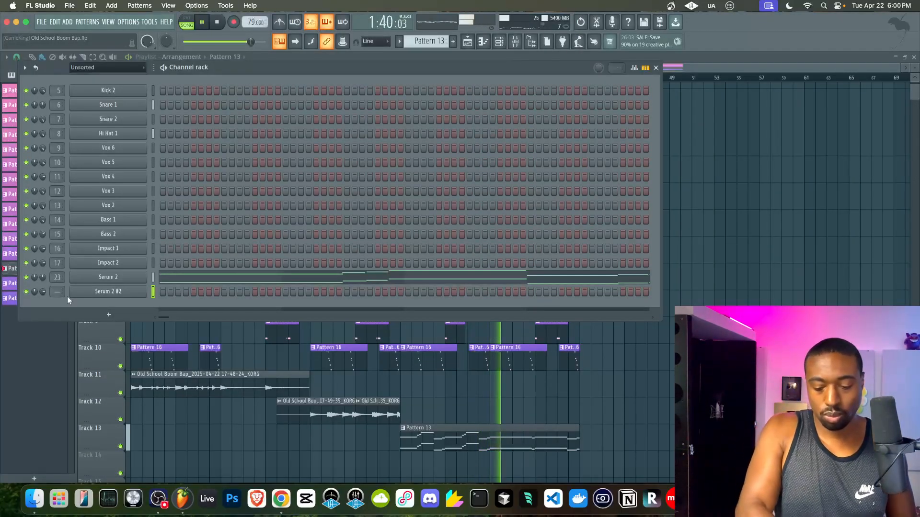
- Route Serum 2 #2 to mixer track 24, adjust its volume, and hide the channel rack
{"action": "key", "text": "ctrl+l"}
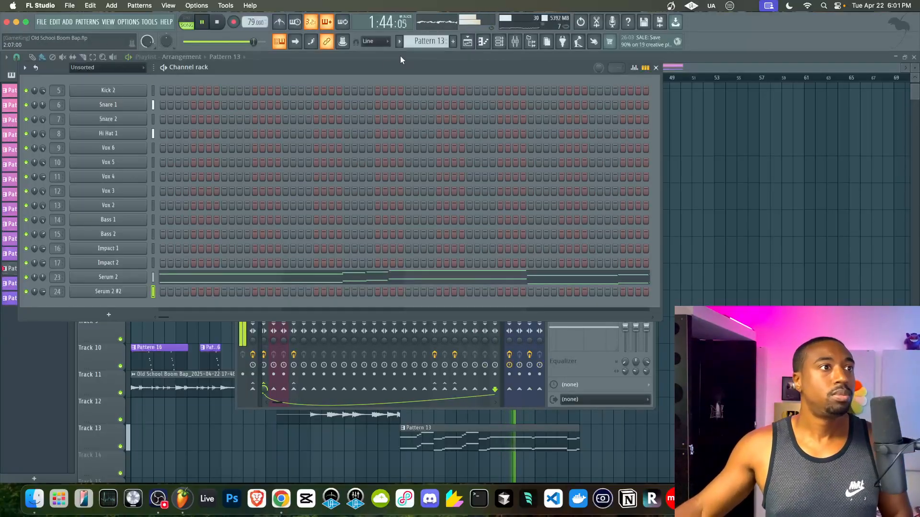
{"action": "left_click_drag", "start_coordinate": [43, 293], "coordinate": [42, 291]}
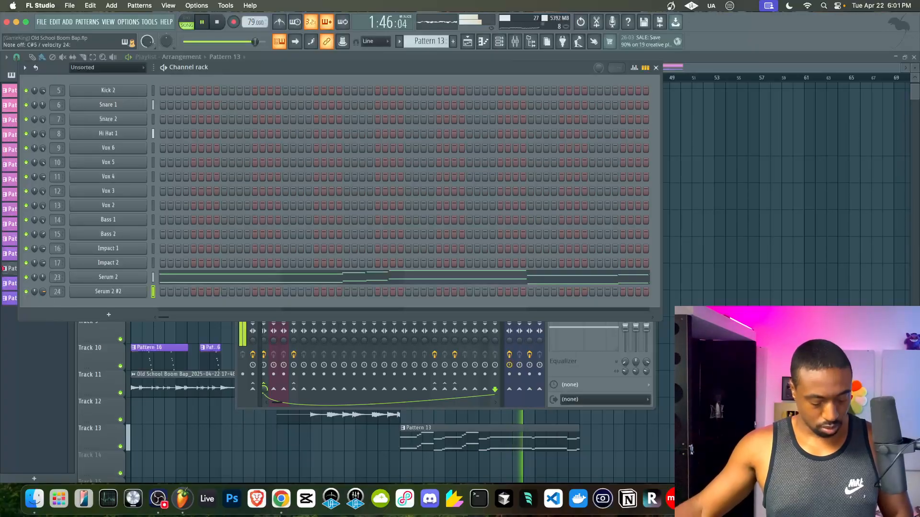
{"action": "scroll", "coordinate": [439, 37], "scroll_direction": "down", "scroll_amount": 2}
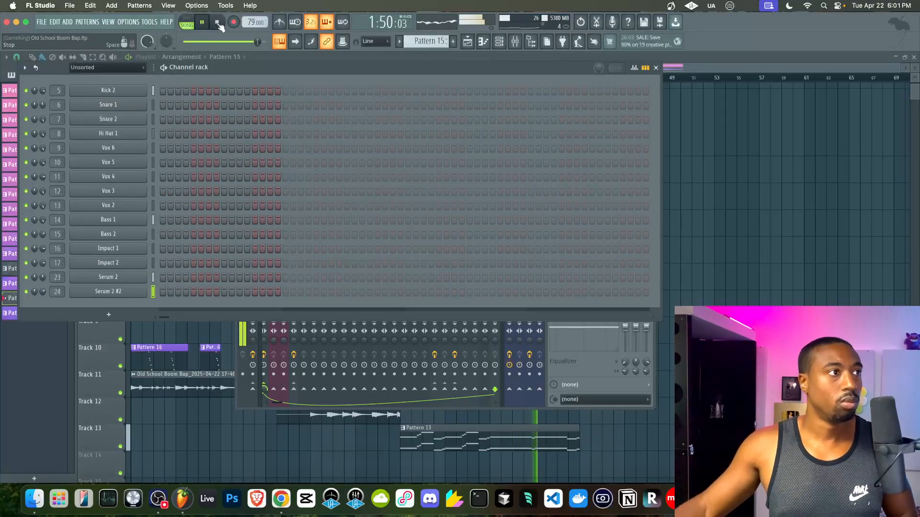
{"action": "key", "text": "F6"}
- Replay the arrangement and audition the Brass - Weekend and Brass - Weekend II presets on Serum 2 #2
{"action": "left_click", "coordinate": [391, 76]}
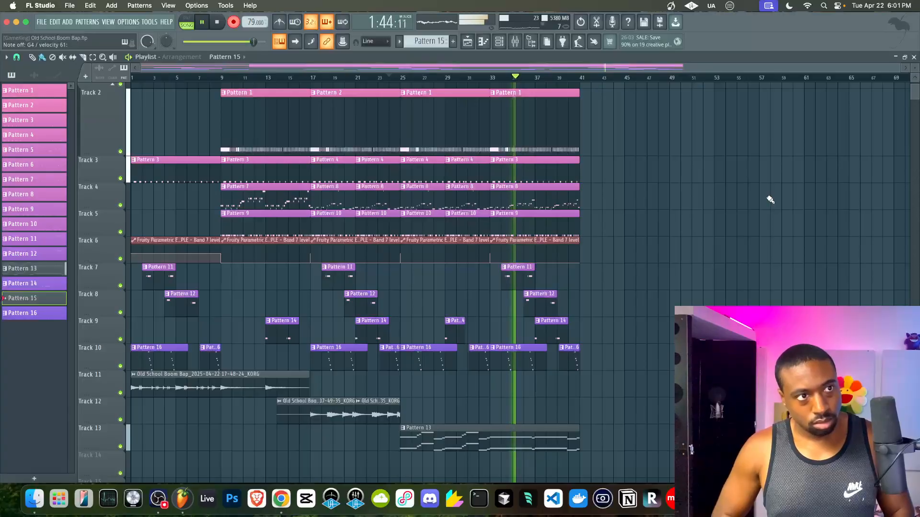
{"action": "key", "text": "space"}
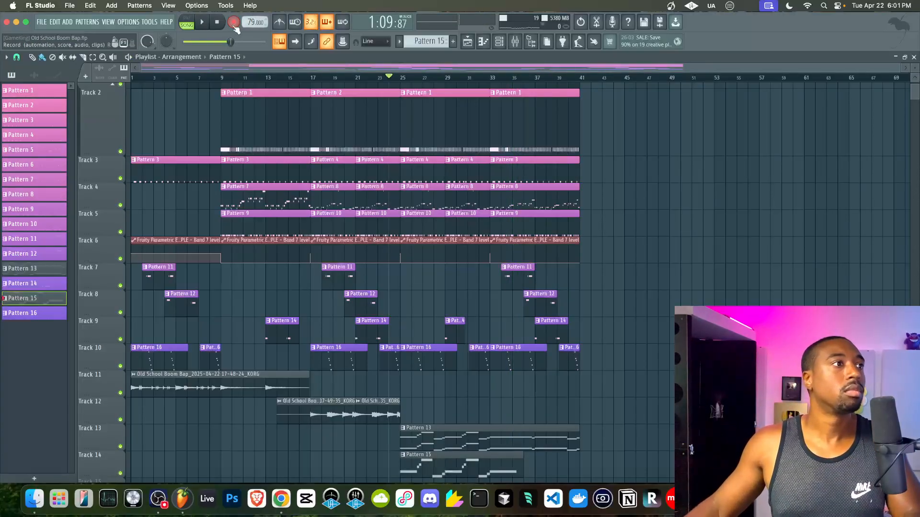
{"action": "key", "text": "space"}
{"action": "left_click", "coordinate": [499, 41]}
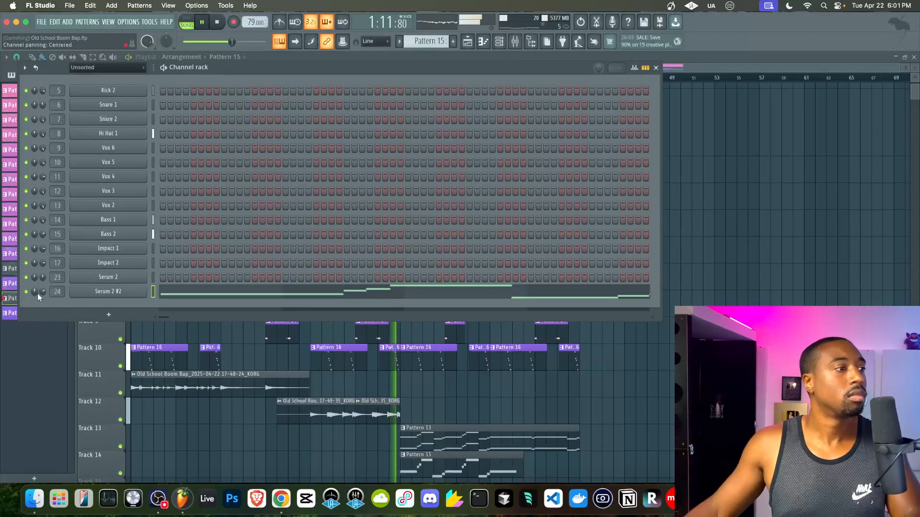
{"action": "left_click", "coordinate": [108, 291]}
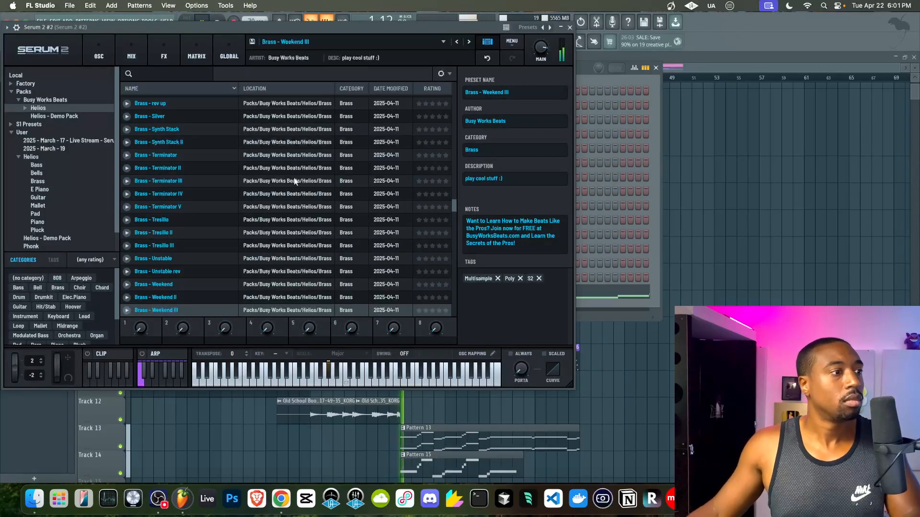
{"action": "left_click", "coordinate": [242, 285]}
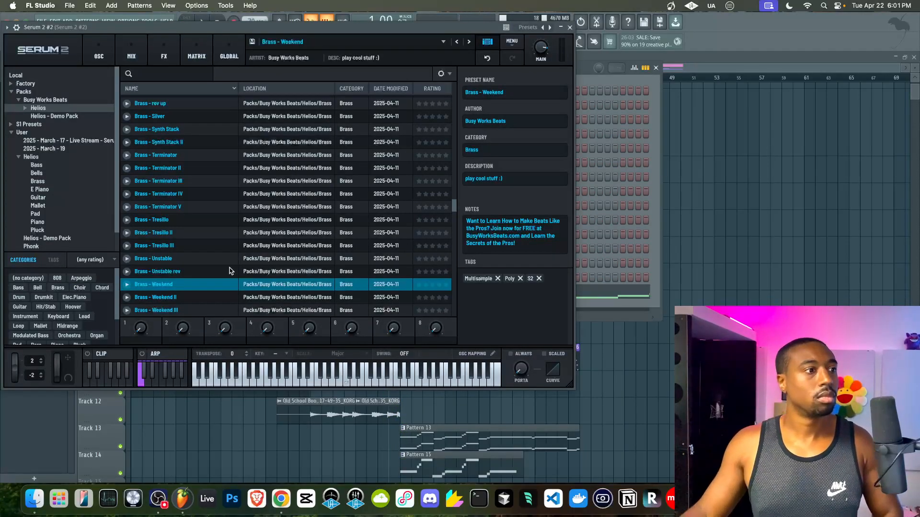
{"action": "left_click", "coordinate": [213, 298]}
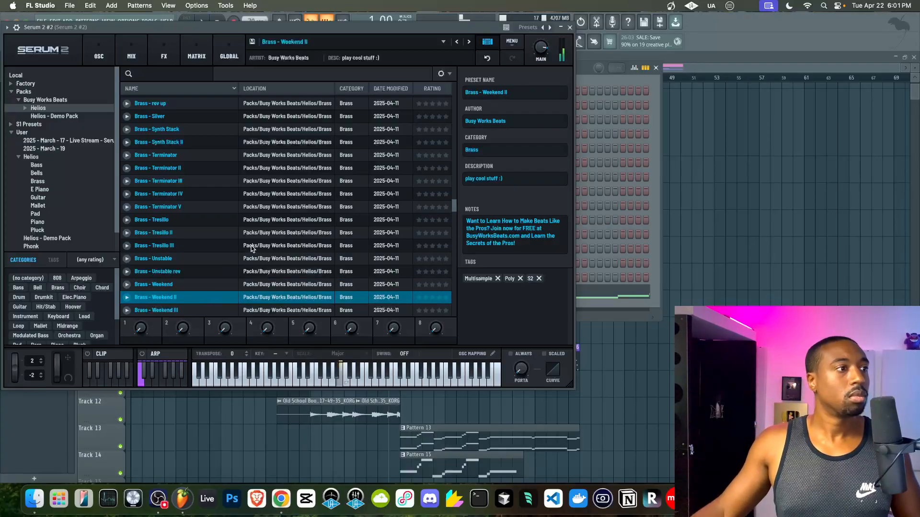
{"action": "left_click", "coordinate": [570, 28]}
- Replay the beat and switch Serum 2 #2 back to Brass - Weekend III
{"action": "left_click", "coordinate": [209, 22]}
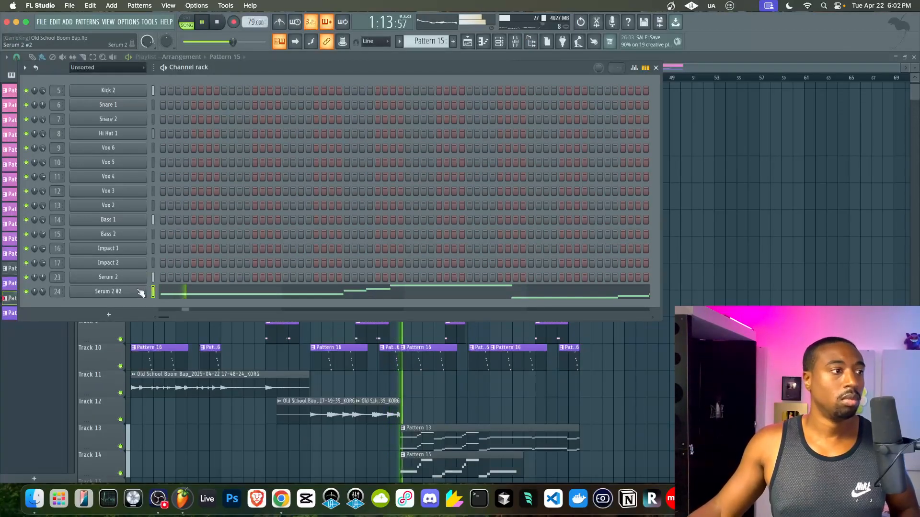
{"action": "left_click", "coordinate": [100, 294]}
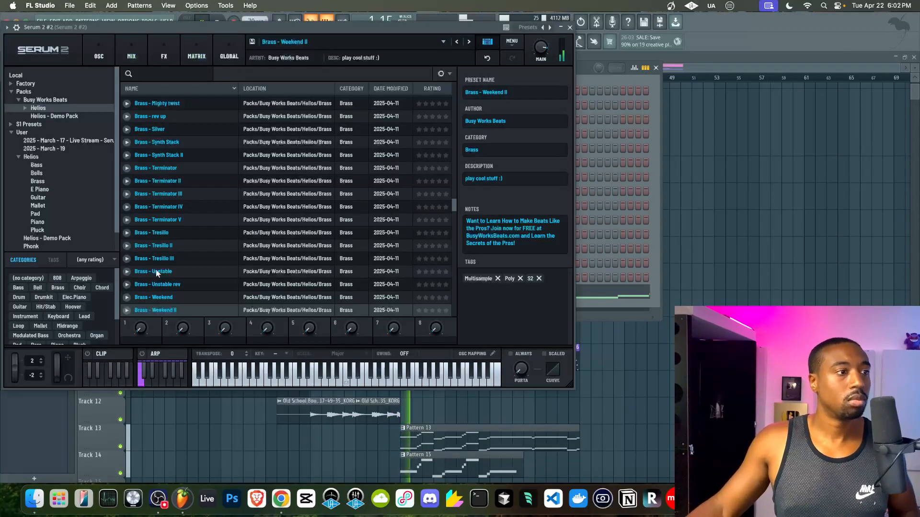
{"action": "scroll", "coordinate": [197, 297], "scroll_direction": "down", "scroll_amount": 3}
{"action": "left_click", "coordinate": [192, 279]}
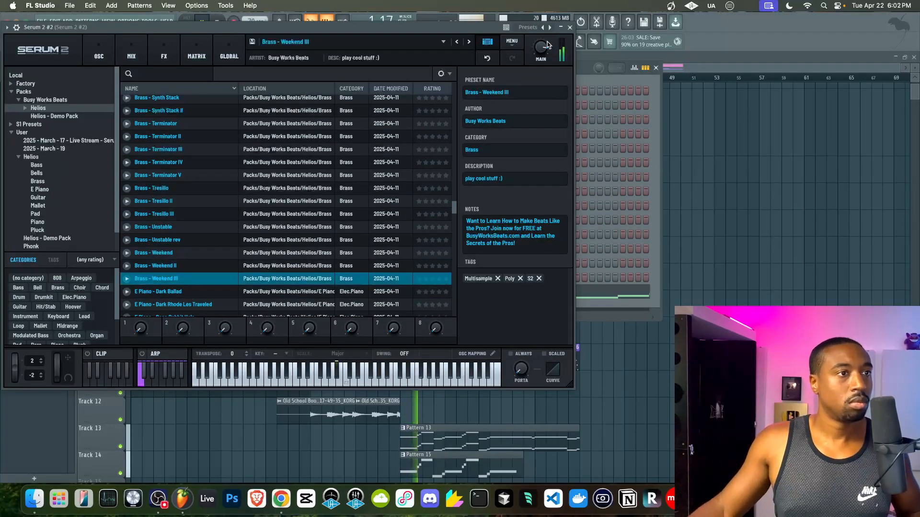
{"action": "left_click", "coordinate": [570, 27]}
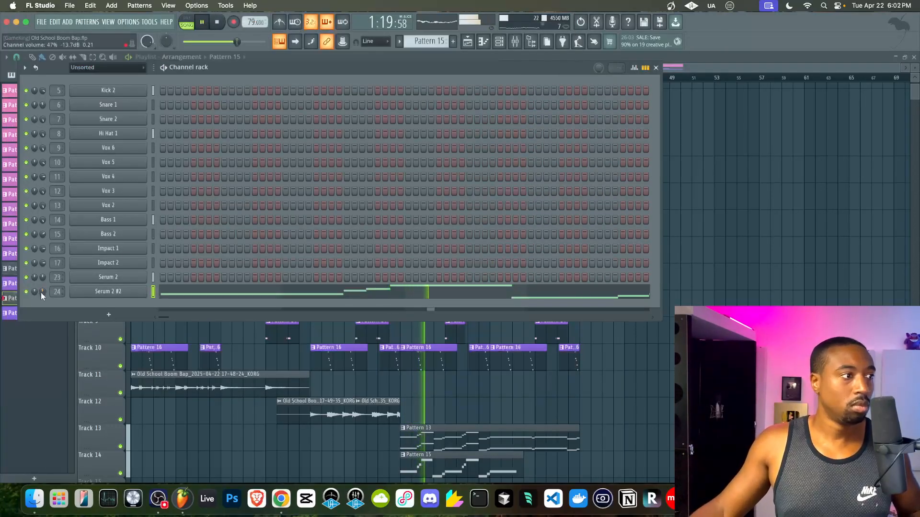
- In Pattern 15's piano roll, shift and shorten the F#4 note and lengthen the C#5 note
{"action": "right_click", "coordinate": [583, 412]}
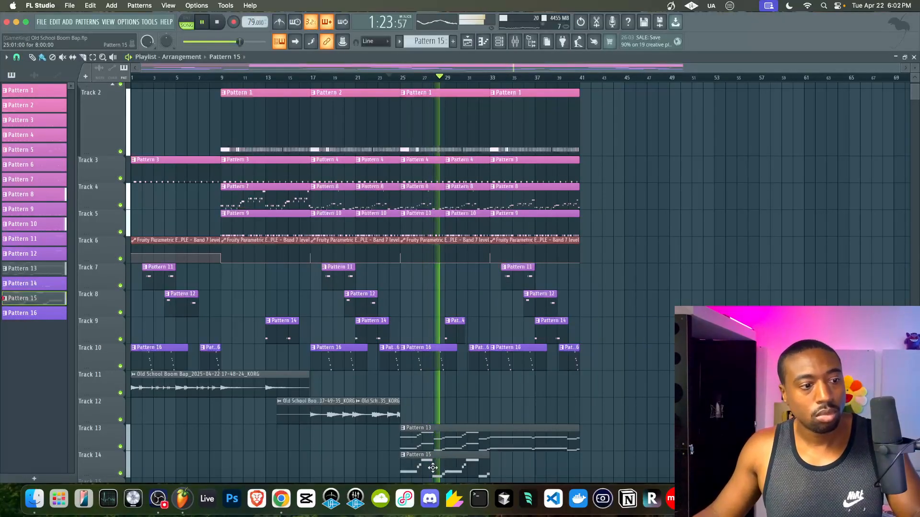
{"action": "double_click", "coordinate": [412, 458]}
{"action": "left_click_drag", "start_coordinate": [269, 247], "coordinate": [291, 244]}
{"action": "left_click_drag", "start_coordinate": [212, 192], "coordinate": [233, 193]}
{"action": "left_click_drag", "start_coordinate": [409, 248], "coordinate": [384, 248]}
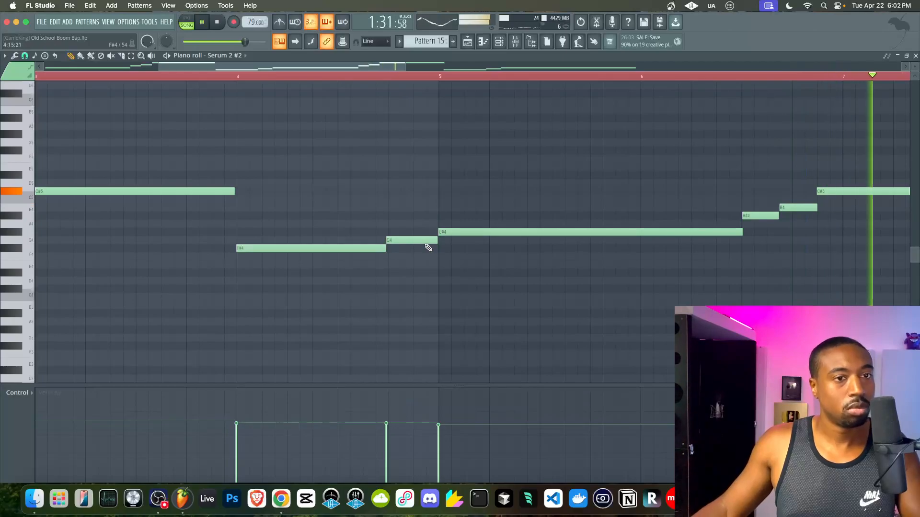
{"action": "scroll", "coordinate": [428, 246], "scroll_direction": "down", "scroll_amount": 4}
{"action": "left_click", "coordinate": [915, 56]}
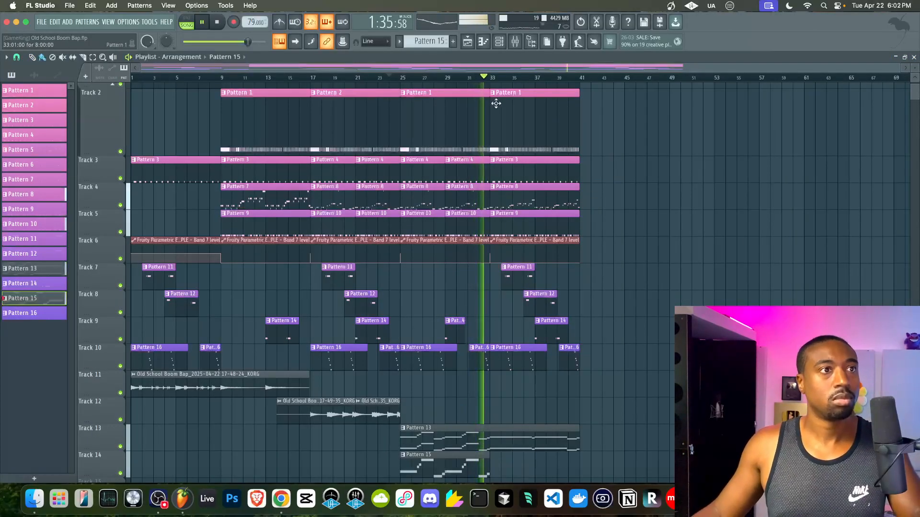
- Review Pattern 13's notes, then return to the playlist and jump playback to bar 25
{"action": "left_click", "coordinate": [498, 41]}
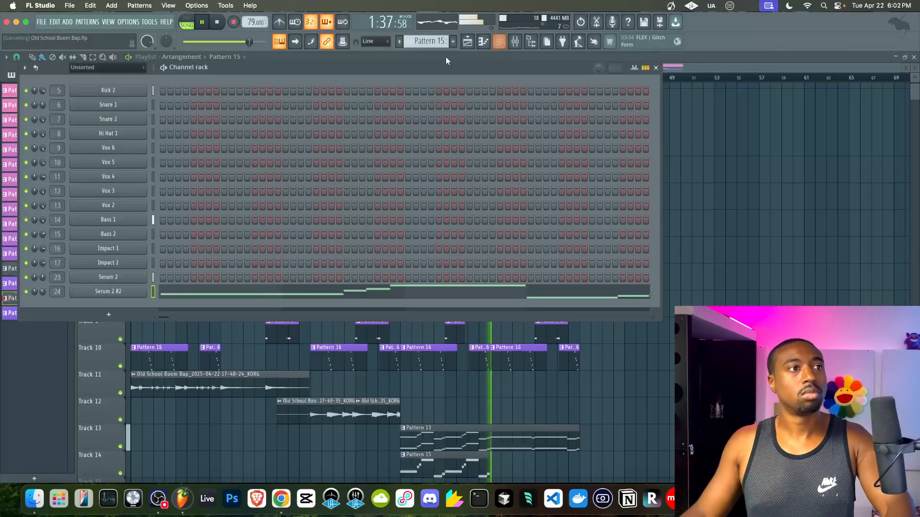
{"action": "left_click", "coordinate": [674, 349]}
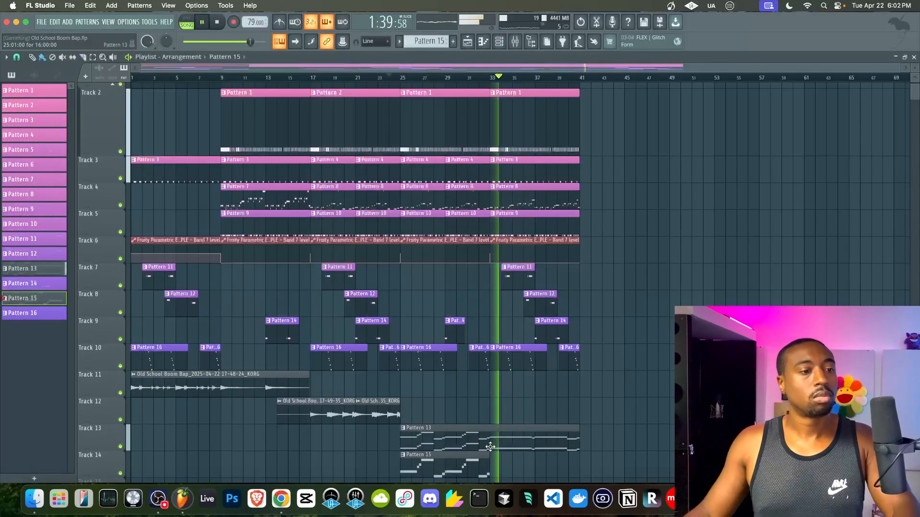
{"action": "double_click", "coordinate": [492, 436]}
{"action": "left_click", "coordinate": [499, 41]}
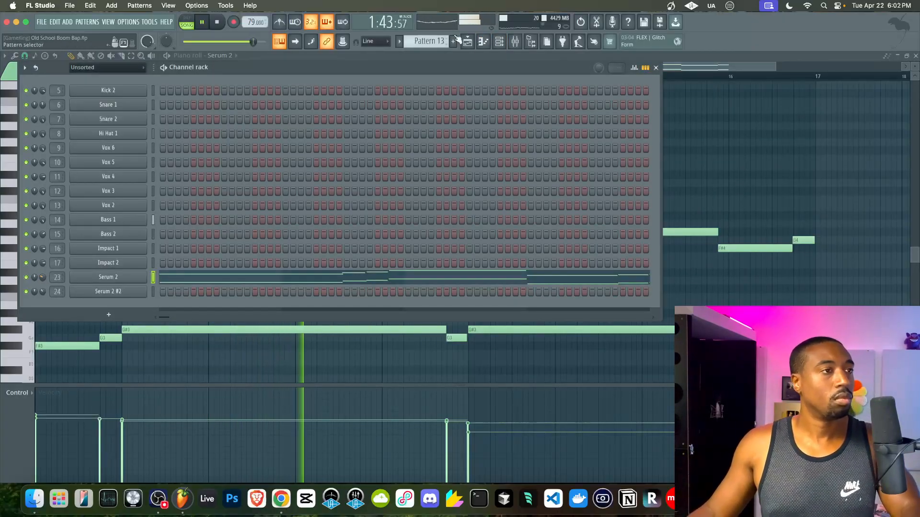
{"action": "left_click", "coordinate": [468, 42]}
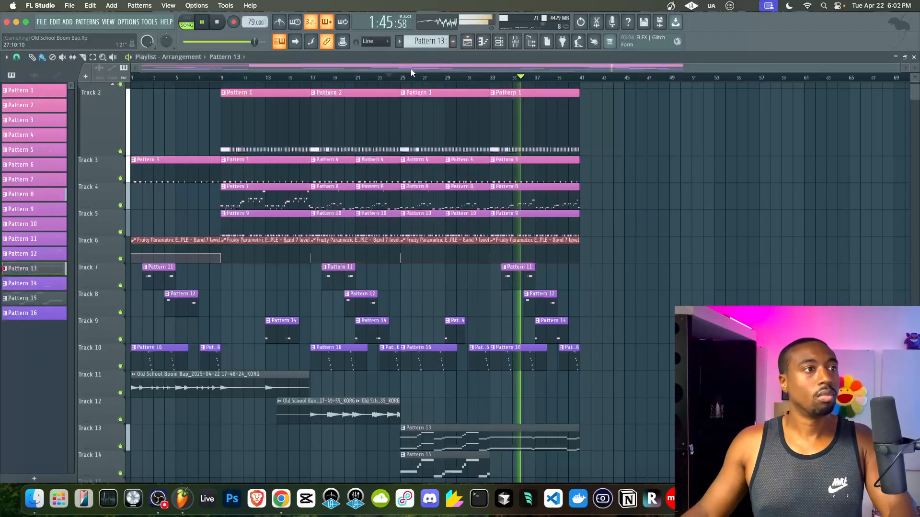
{"action": "left_click", "coordinate": [402, 77]}
- Raise the Serum 2 channel volume slightly and step the pattern selector to a new Pattern 17
{"action": "left_click", "coordinate": [498, 41]}
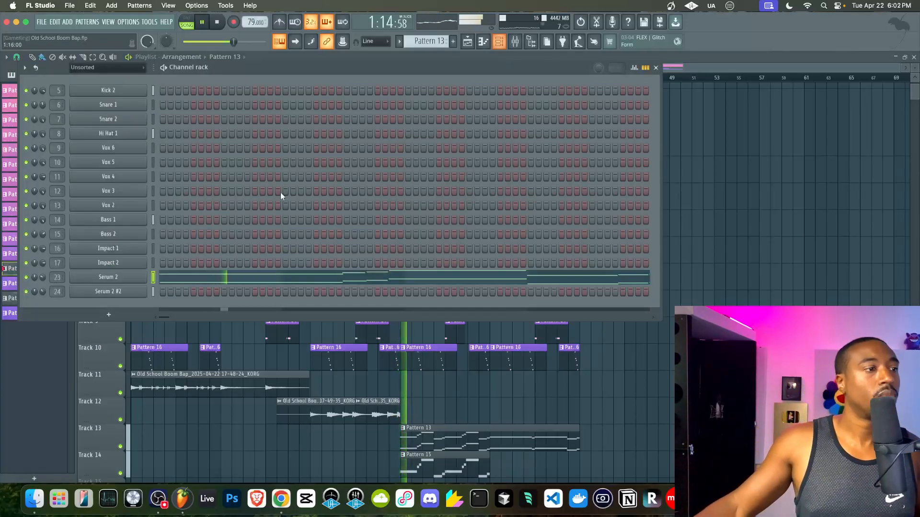
{"action": "scroll", "coordinate": [431, 41], "scroll_direction": "down", "scroll_amount": 1}
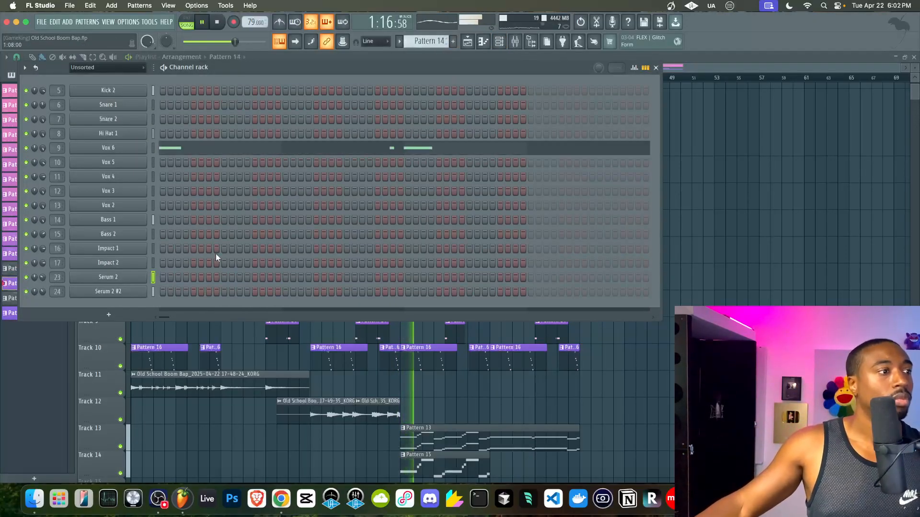
{"action": "left_click_drag", "start_coordinate": [43, 278], "coordinate": [42, 275]}
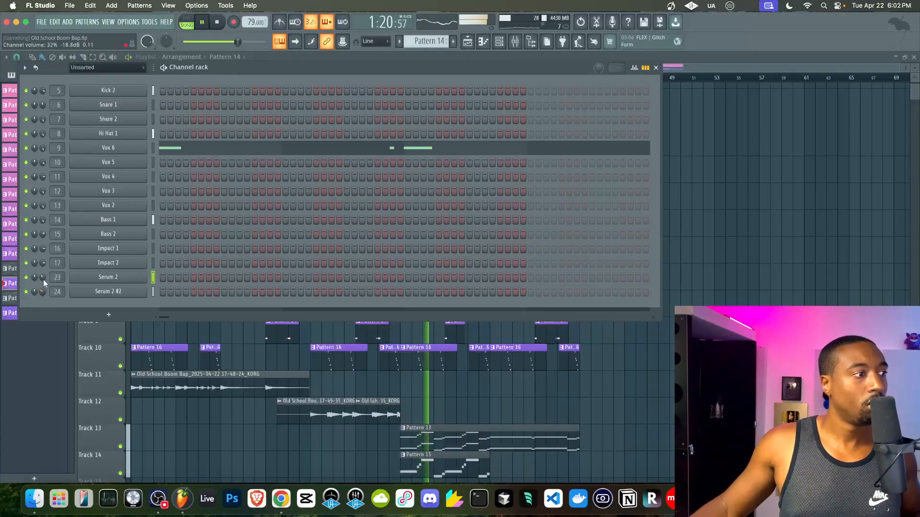
{"action": "left_click_drag", "start_coordinate": [429, 42], "coordinate": [429, 31]}
{"action": "left_click", "coordinate": [109, 314]}
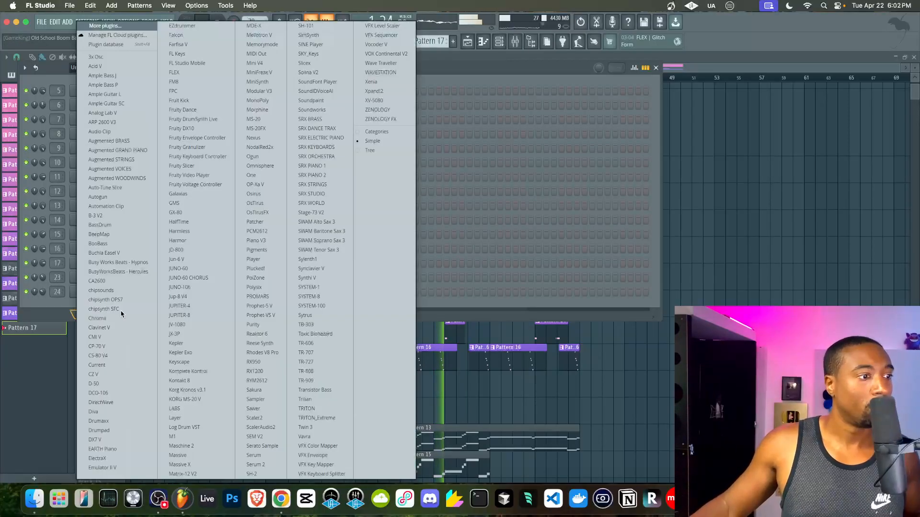
- Add a Serum 2 #3 channel and load the Helios Bell - Vibes preset
{"action": "left_click", "coordinate": [255, 464]}
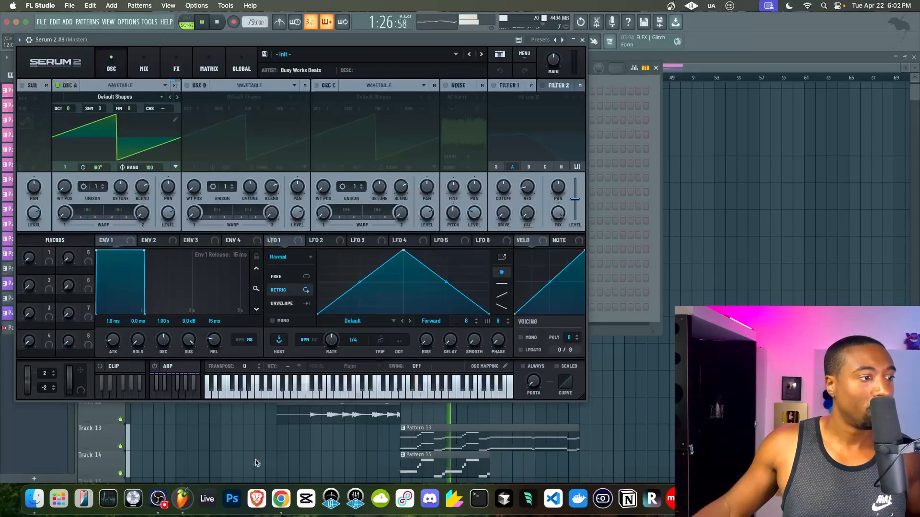
{"action": "left_click", "coordinate": [500, 54]}
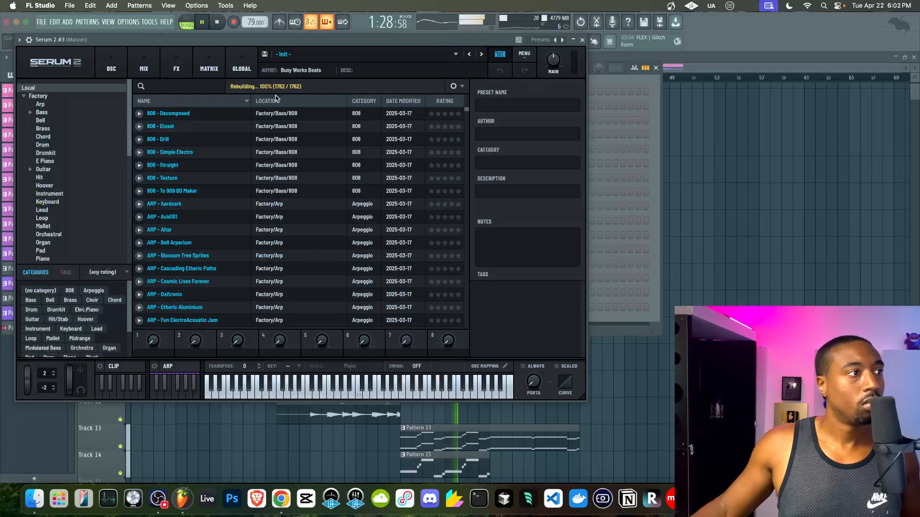
{"action": "left_click", "coordinate": [25, 96]}
{"action": "left_click", "coordinate": [50, 120]}
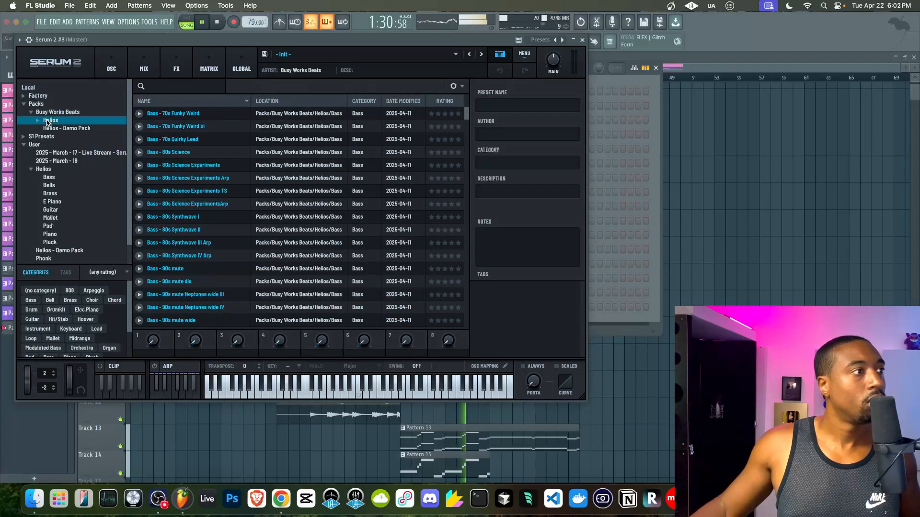
{"action": "scroll", "coordinate": [239, 200], "scroll_direction": "down", "scroll_amount": 15}
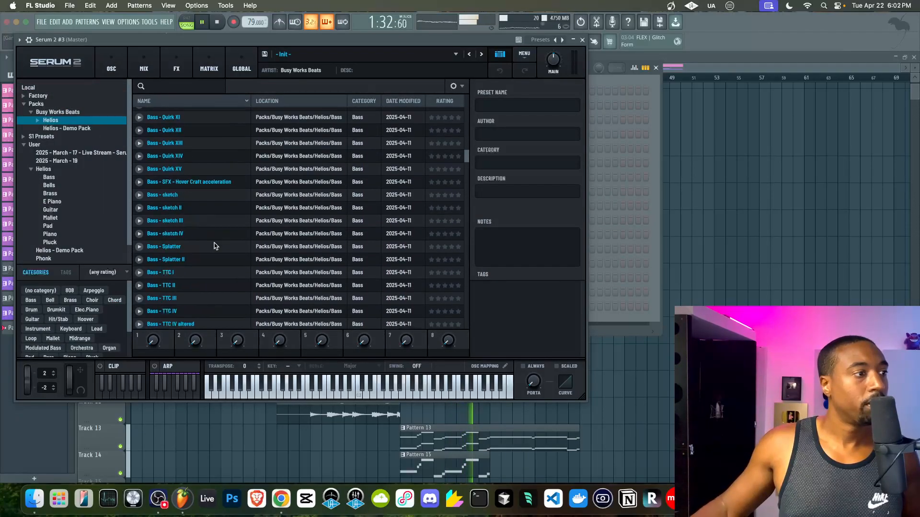
{"action": "scroll", "coordinate": [213, 246], "scroll_direction": "up", "scroll_amount": 6}
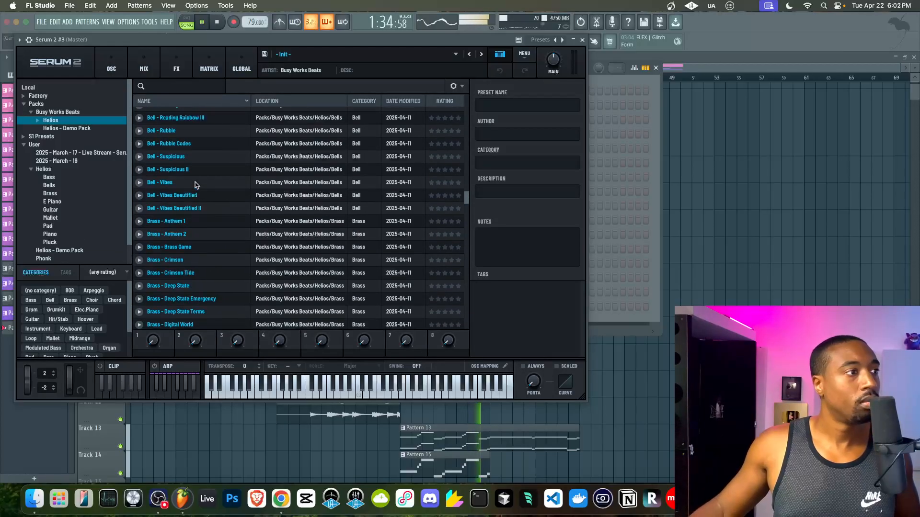
{"action": "left_click", "coordinate": [199, 182]}
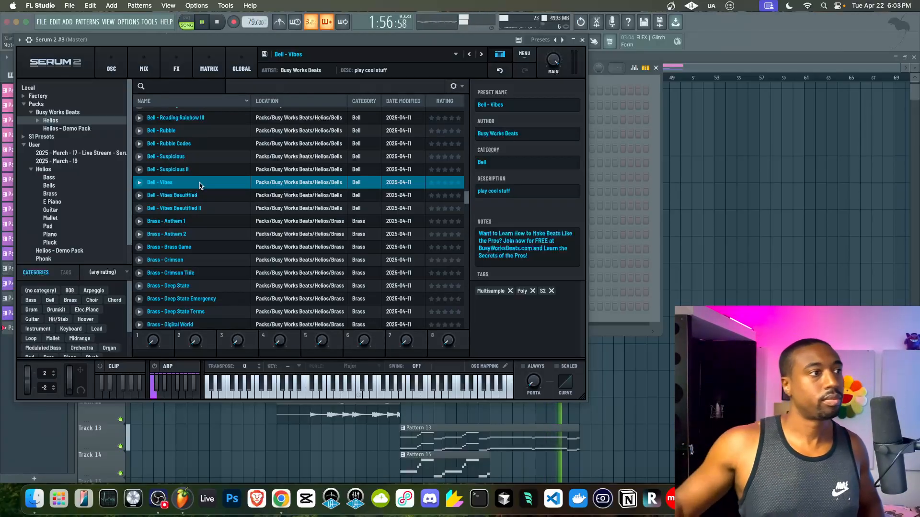
- Audition Bell - Suspicious II, Suspicious and Rubble Codes, then keep Bell - Rubble and close Serum
{"action": "left_click", "coordinate": [195, 169]}
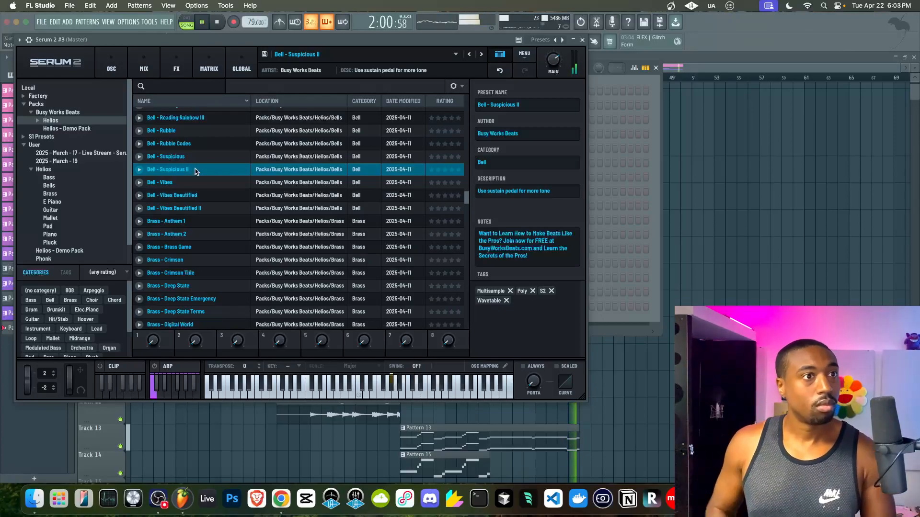
{"action": "left_click", "coordinate": [192, 155]}
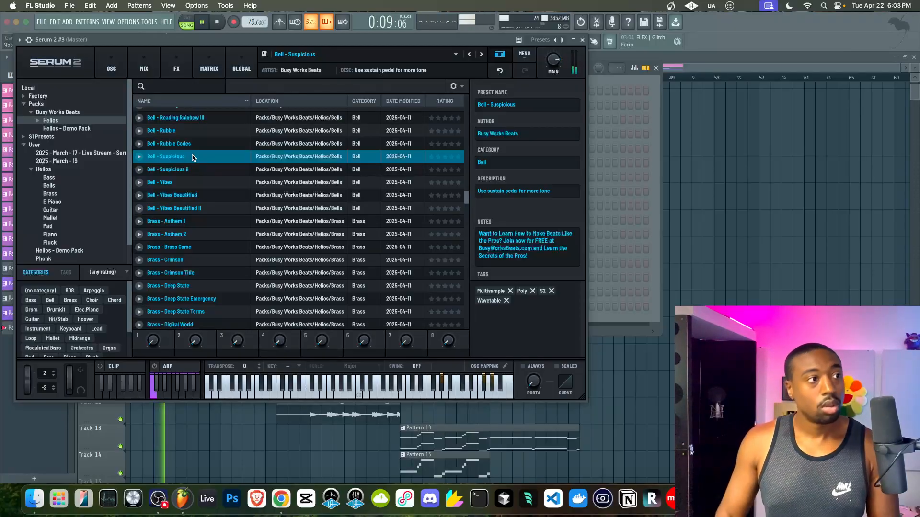
{"action": "left_click", "coordinate": [197, 144]}
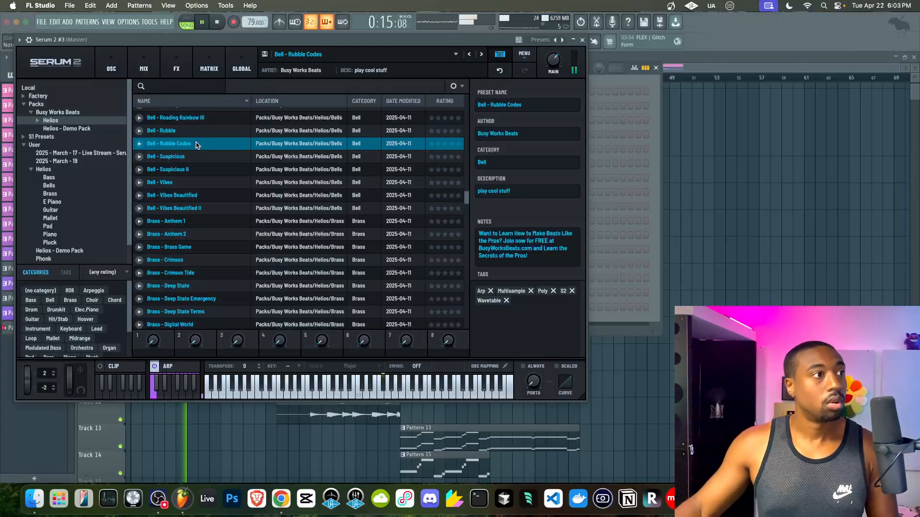
{"action": "left_click", "coordinate": [197, 134]}
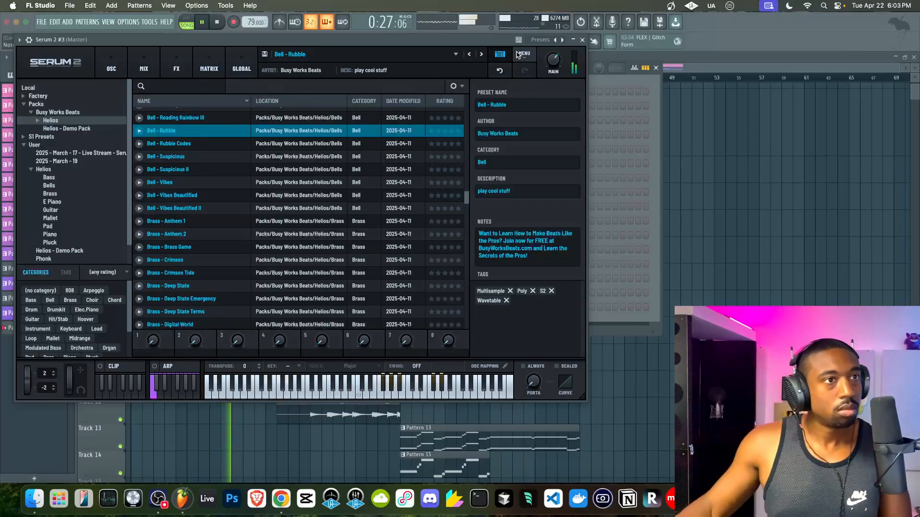
{"action": "left_click", "coordinate": [582, 41]}
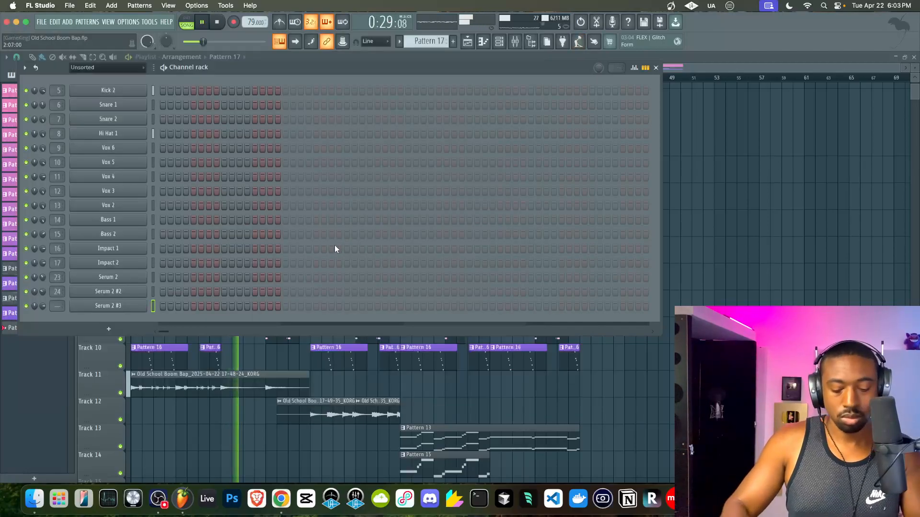
- Bring up the mixer, rewind playback to the song's start, and toggle the channel rack off
{"action": "key", "text": "F9"}
{"action": "left_click", "coordinate": [568, 359]}
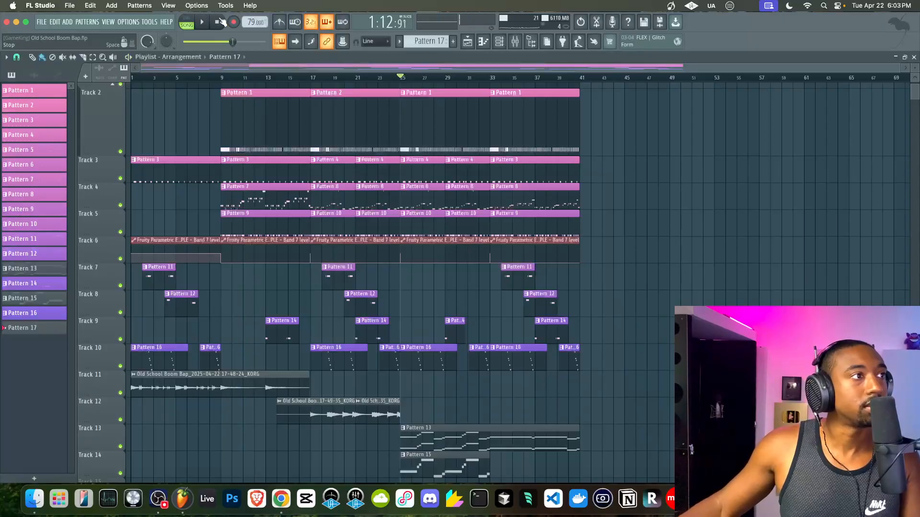
{"action": "left_click", "coordinate": [221, 22]}
{"action": "left_click", "coordinate": [499, 44]}
{"action": "left_click", "coordinate": [499, 44]}
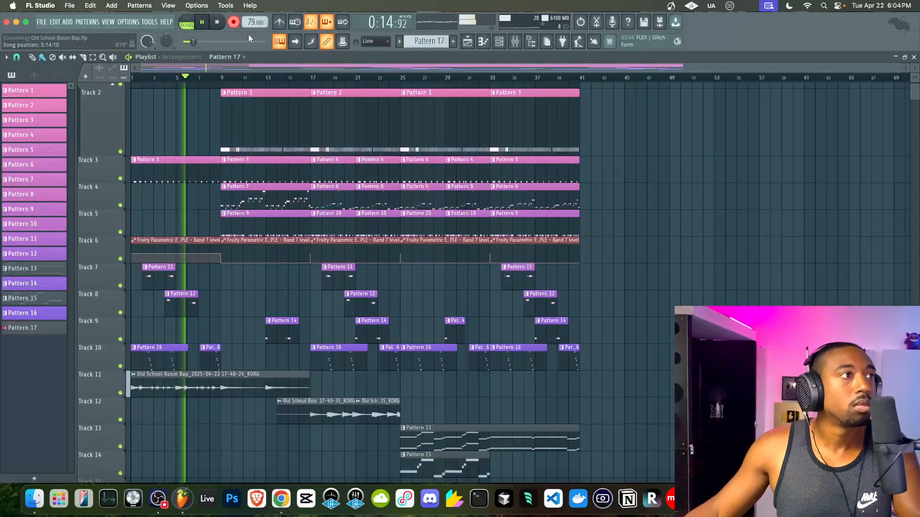
- Restart playback and copy Pattern 17 to bar 17 on Track 15
{"action": "key", "text": "space"}
{"action": "scroll", "coordinate": [266, 289], "scroll_direction": "down", "scroll_amount": 4}
{"action": "key", "text": "space"}
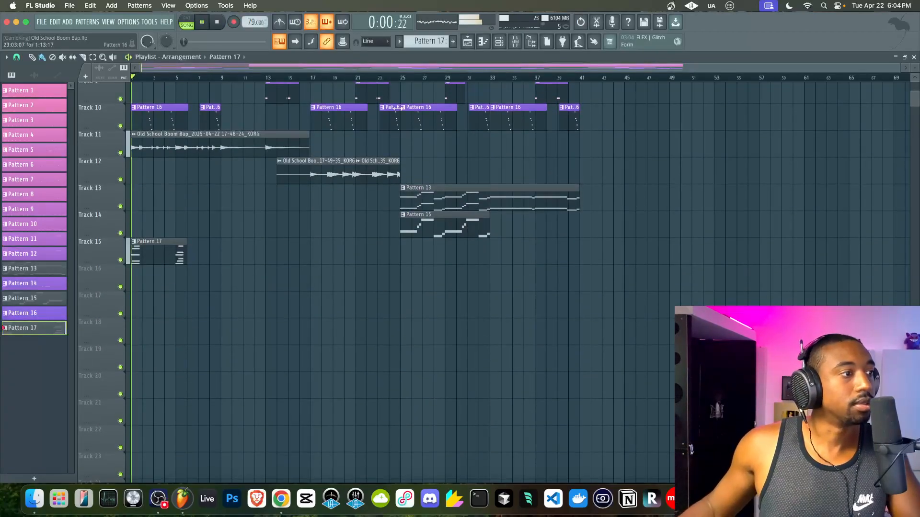
{"action": "left_click", "coordinate": [499, 41]}
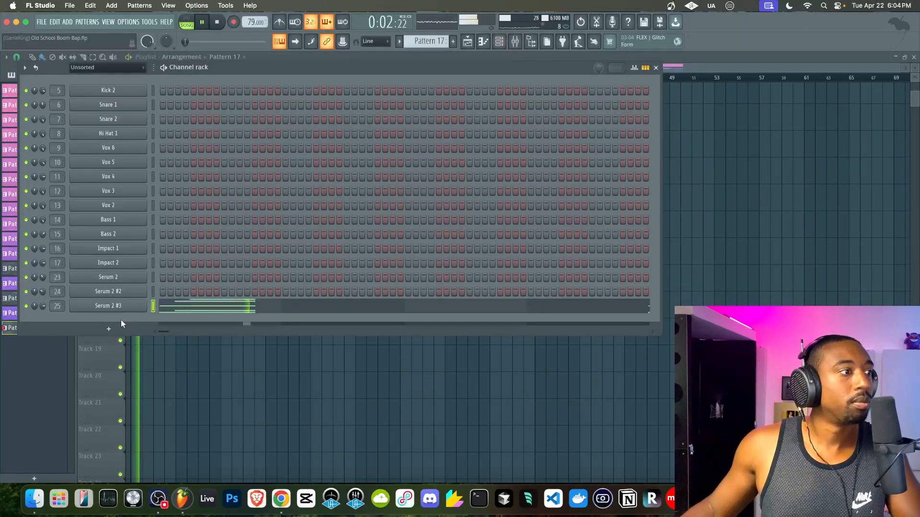
{"action": "key", "text": "F6"}
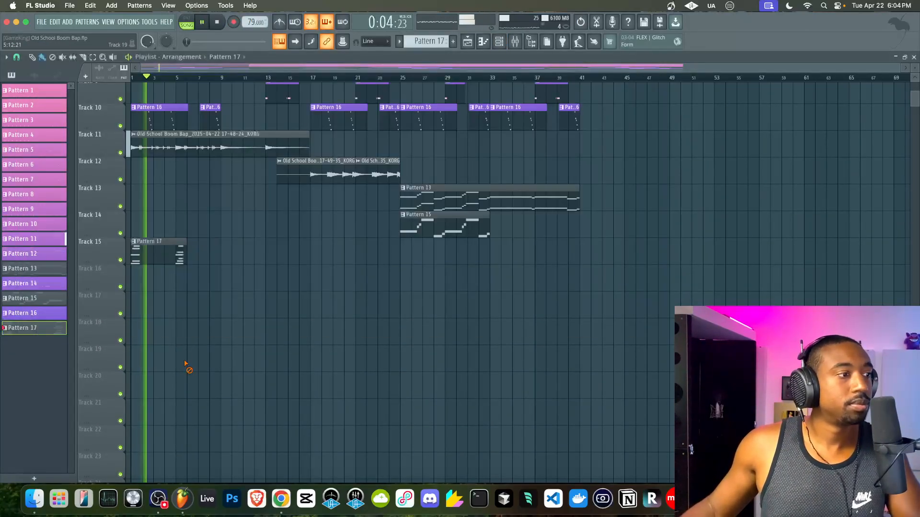
{"action": "left_click_drag", "start_coordinate": [147, 251], "coordinate": [327, 252]}
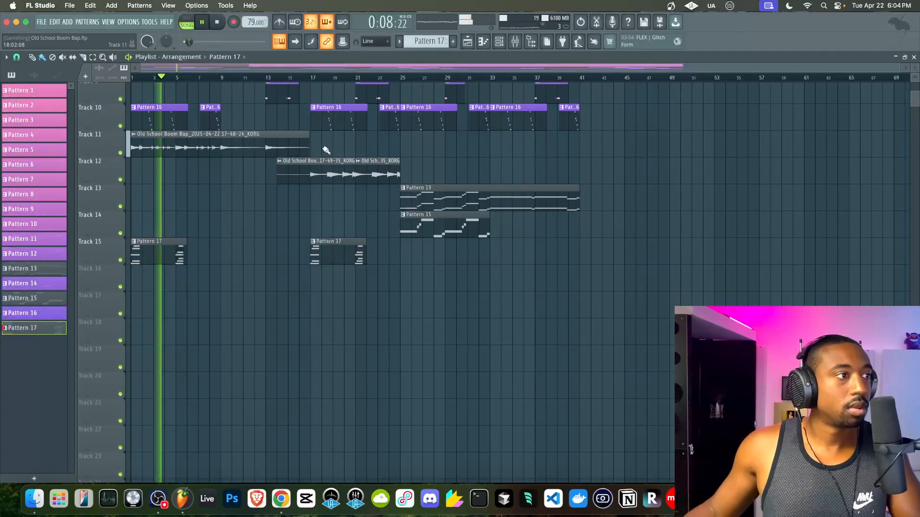
- Check the mixer and save the project
{"action": "scroll", "coordinate": [322, 150], "scroll_direction": "up", "scroll_amount": 2}
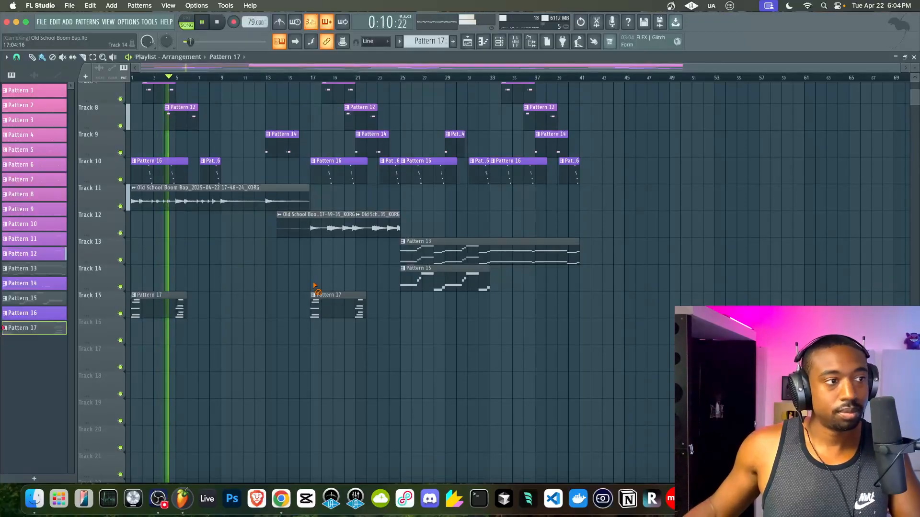
{"action": "scroll", "coordinate": [267, 323], "scroll_direction": "up", "scroll_amount": 7}
{"action": "scroll", "coordinate": [267, 323], "scroll_direction": "down", "scroll_amount": 7}
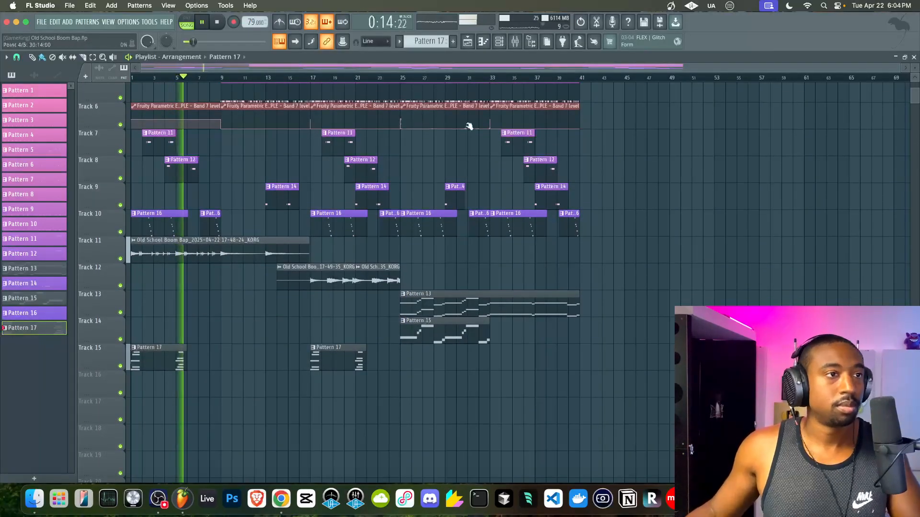
{"action": "left_click", "coordinate": [515, 42]}
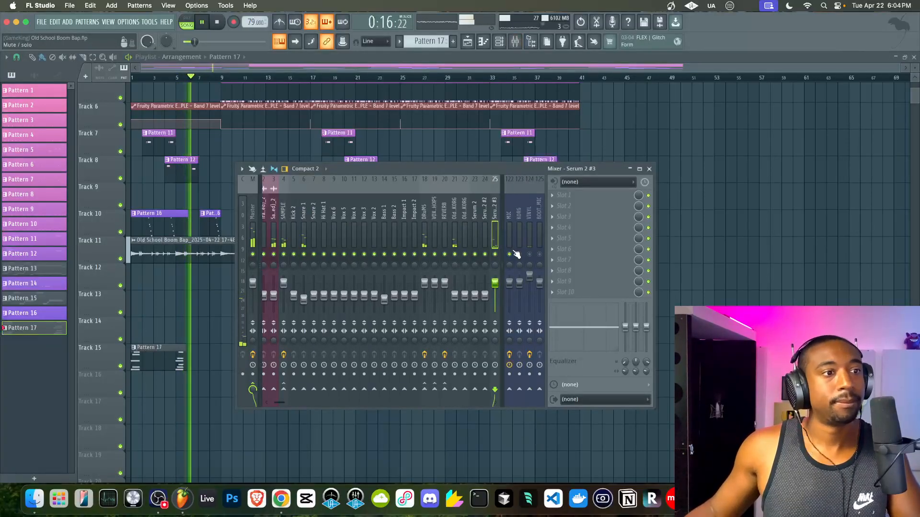
{"action": "key", "text": "F9"}
{"action": "key", "text": "super+s"}
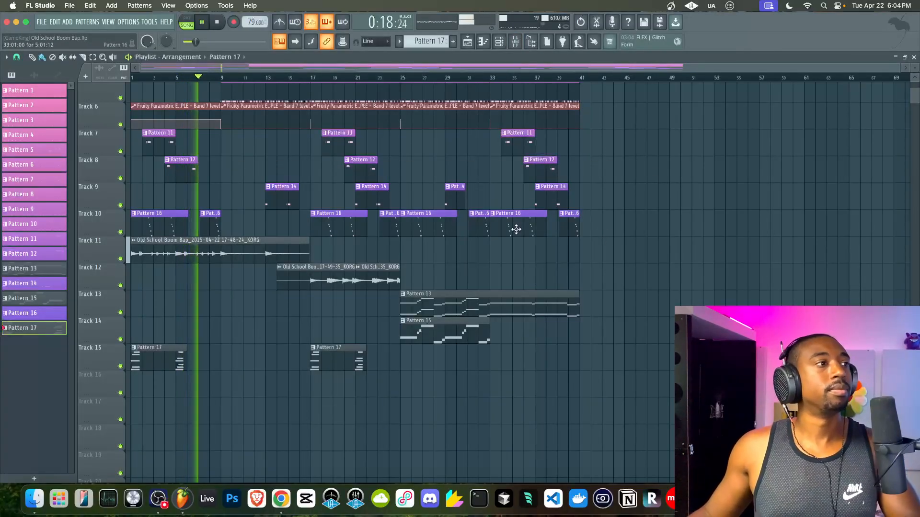
- Trim the start of Track 11's audio clip later and bring up the audio settings
{"action": "scroll", "coordinate": [381, 218], "scroll_direction": "up", "scroll_amount": 7}
{"action": "scroll", "coordinate": [380, 221], "scroll_direction": "down", "scroll_amount": 4}
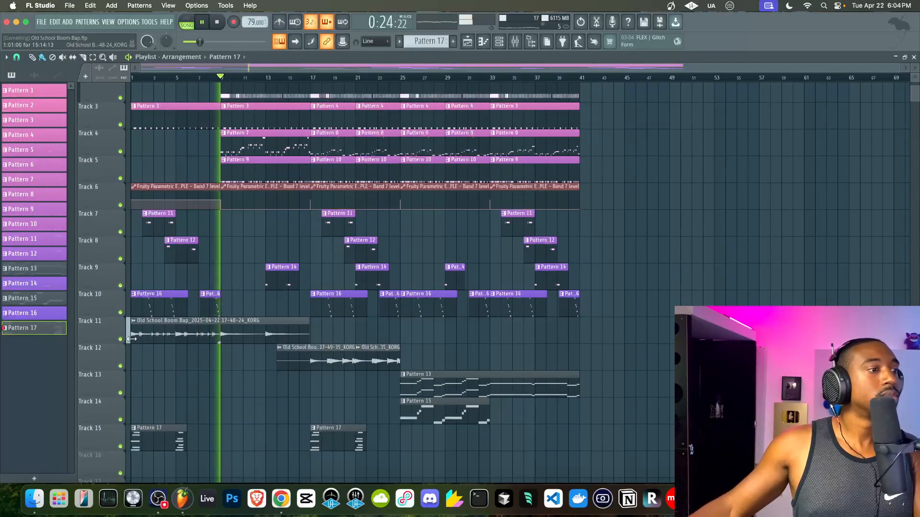
{"action": "left_click_drag", "start_coordinate": [132, 339], "coordinate": [175, 341]}
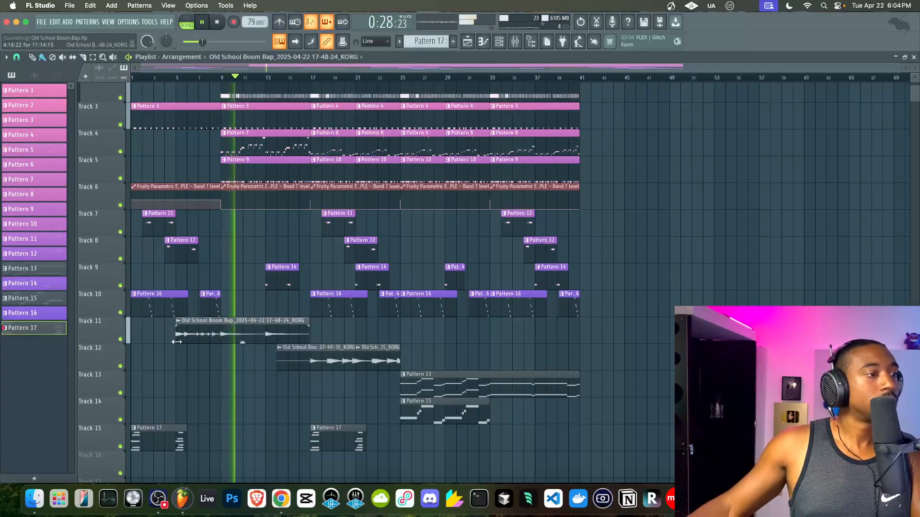
{"action": "left_click", "coordinate": [118, 22]}
{"action": "left_click", "coordinate": [139, 52]}
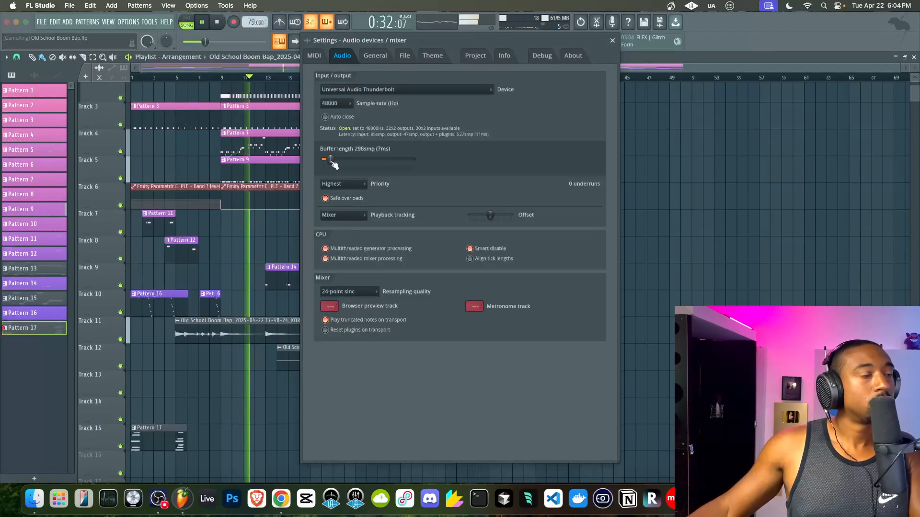
- Close audio settings and load Spectre into FX slot 2 of the BEAT MIX mixer track
{"action": "left_click", "coordinate": [612, 41]}
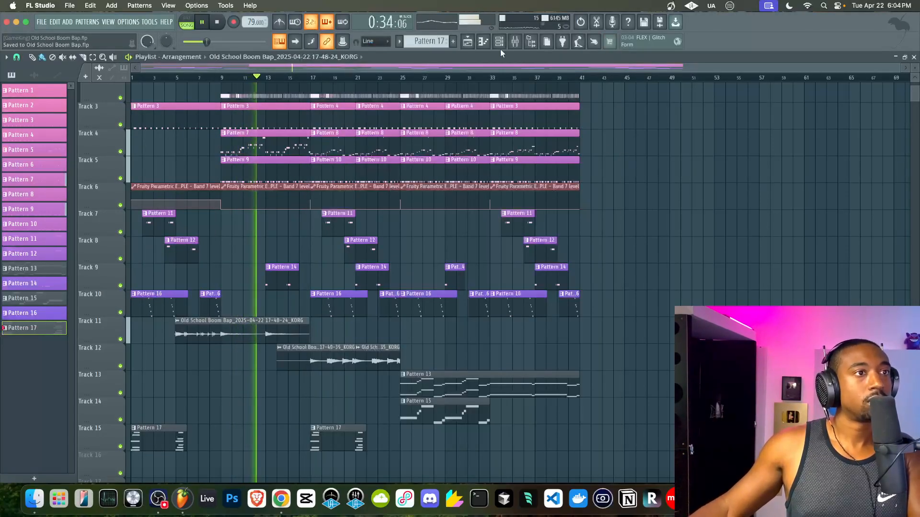
{"action": "left_click", "coordinate": [514, 42]}
{"action": "left_click", "coordinate": [384, 206]}
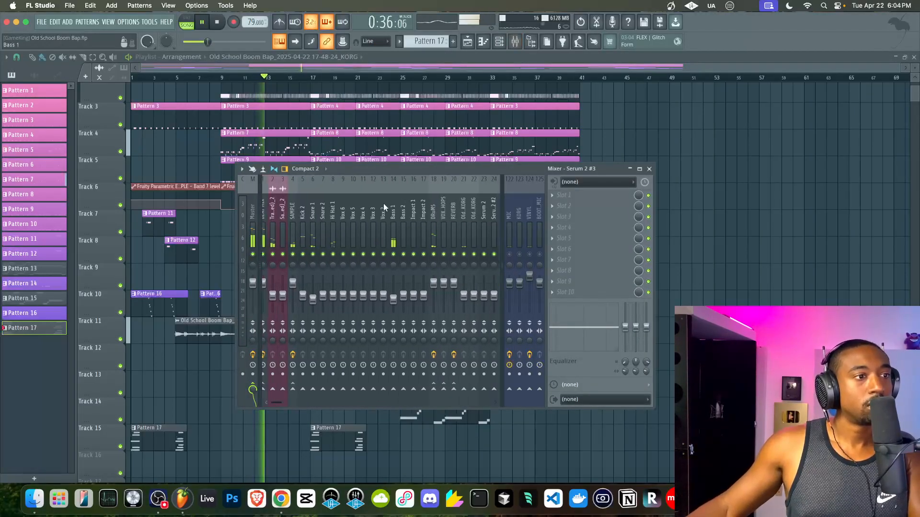
{"action": "left_click", "coordinate": [267, 210]}
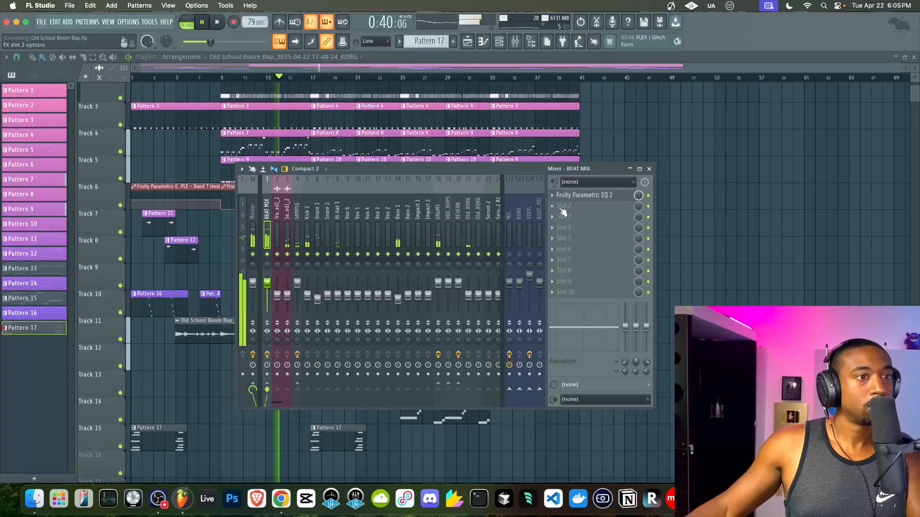
{"action": "left_click", "coordinate": [563, 212]}
{"action": "scroll", "coordinate": [421, 292], "scroll_direction": "right", "scroll_amount": 2}
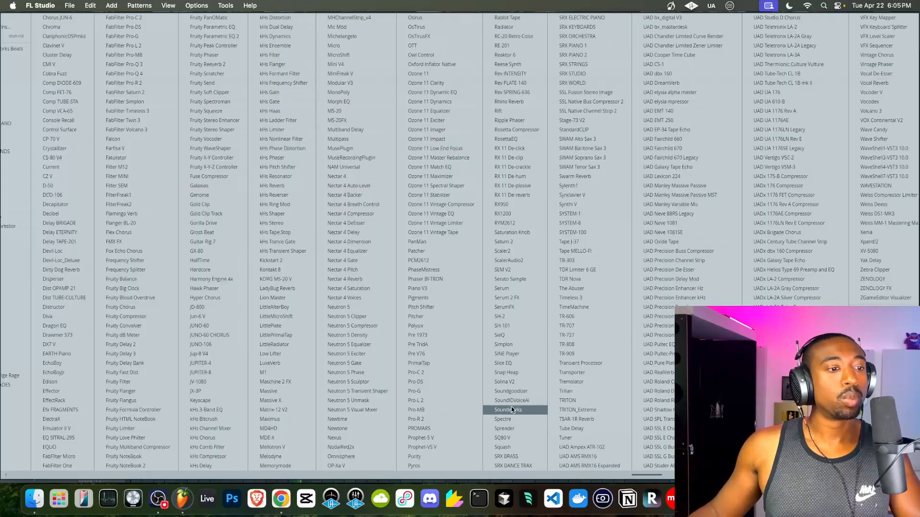
{"action": "key", "text": "Return"}
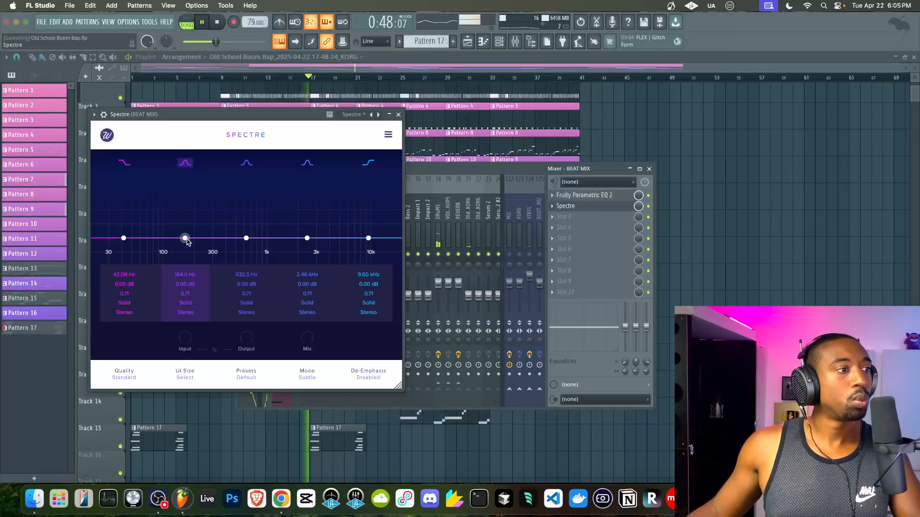
- Boost Spectre band 2 around 130 Hz, trying side-only and then mid-only processing
{"action": "left_click_drag", "start_coordinate": [179, 232], "coordinate": [177, 220]}
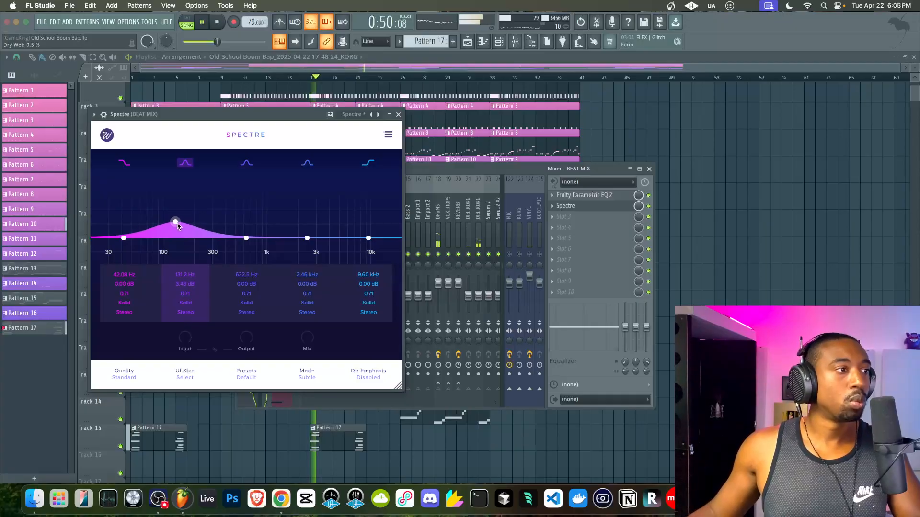
{"action": "left_click", "coordinate": [186, 312]}
{"action": "left_click", "coordinate": [186, 357]}
{"action": "left_click_drag", "start_coordinate": [181, 233], "coordinate": [177, 216]}
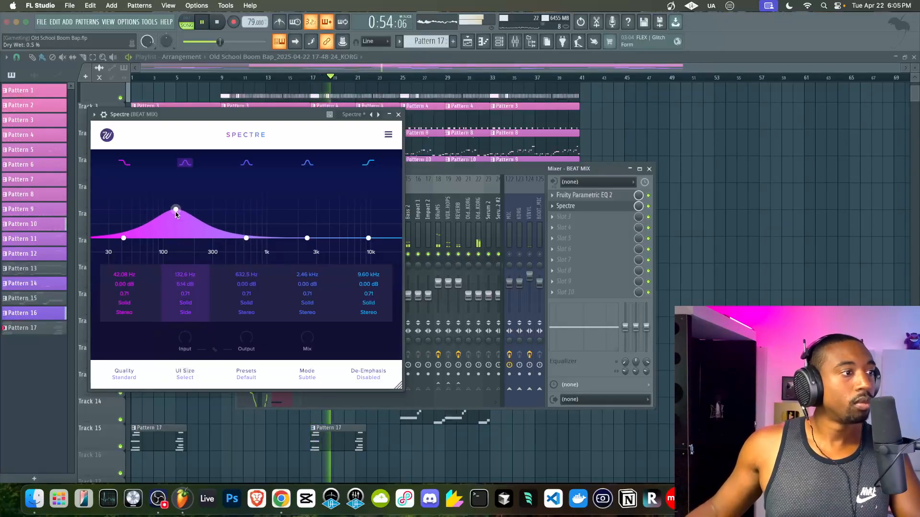
{"action": "left_click", "coordinate": [185, 312]}
{"action": "left_click", "coordinate": [189, 355]}
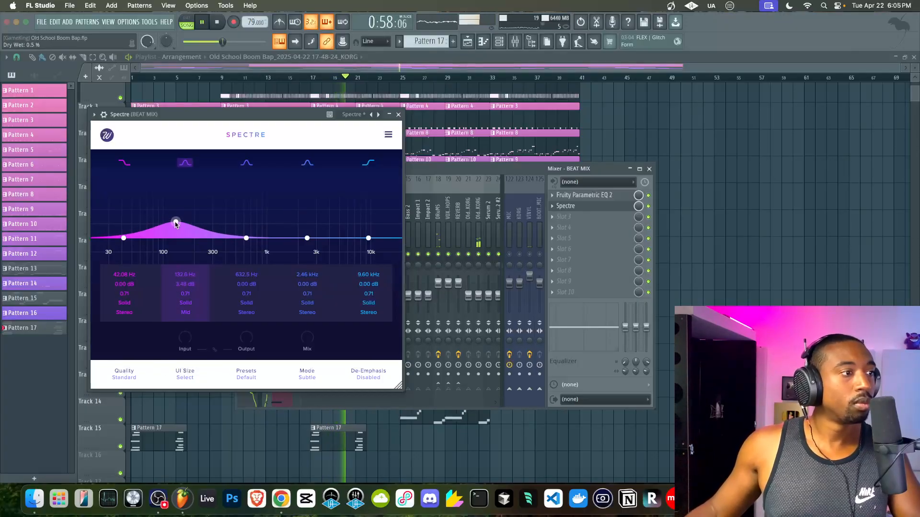
- Set Spectre's quality to Best and band 2's gain to exactly 2 dB
{"action": "left_click", "coordinate": [126, 378]}
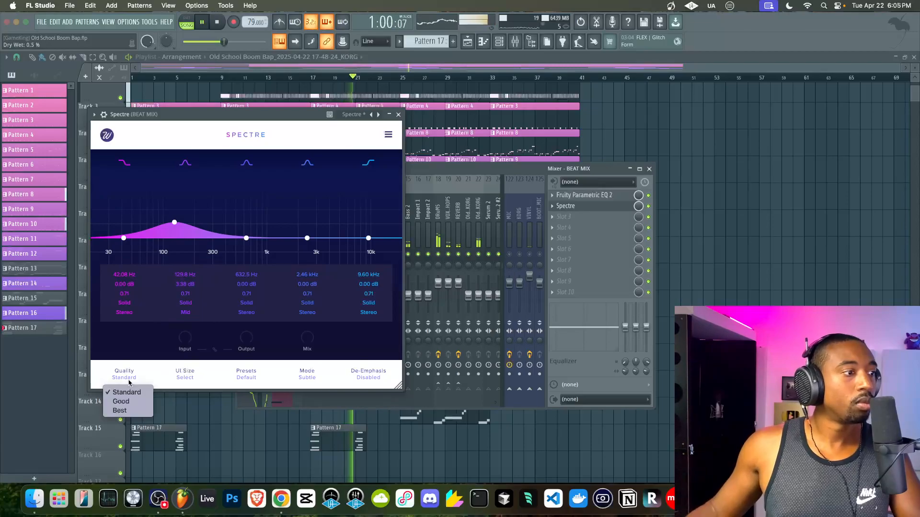
{"action": "left_click", "coordinate": [127, 409]}
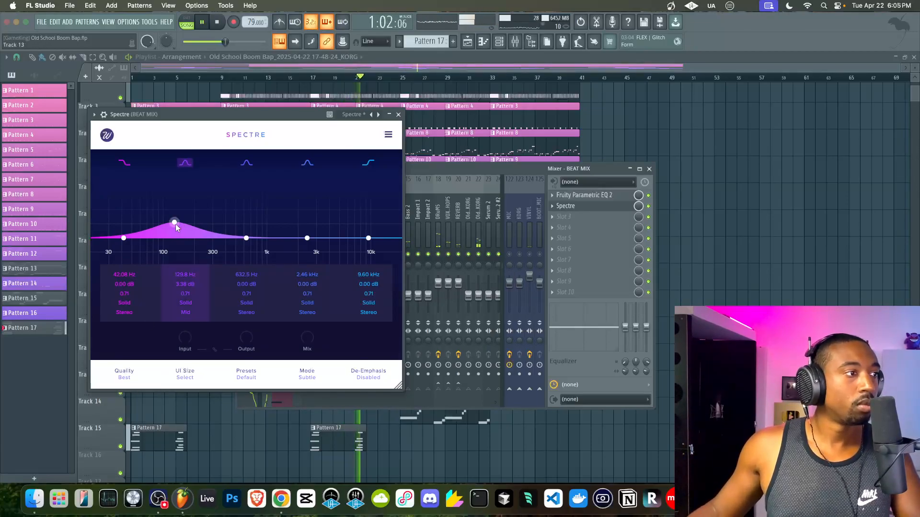
{"action": "double_click", "coordinate": [182, 285]}
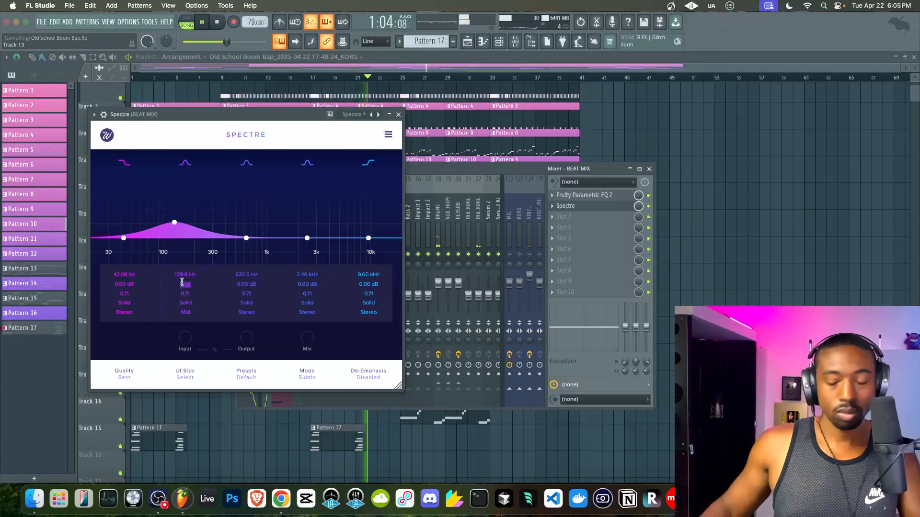
{"action": "type", "text": "2"}
{"action": "key", "text": "Return"}
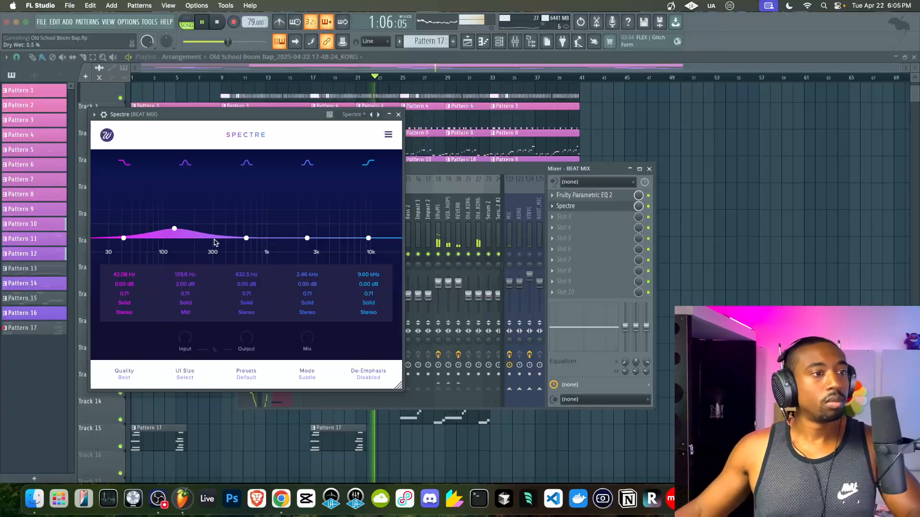
- Move band 5 down to about 3.32 kHz, then close Spectre and the mixer
{"action": "left_click_drag", "start_coordinate": [369, 238], "coordinate": [325, 235]}
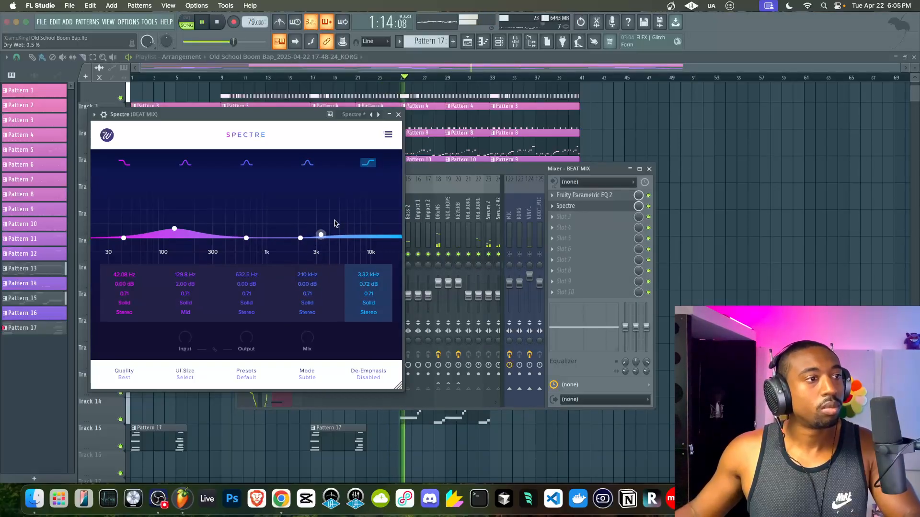
{"action": "left_click", "coordinate": [398, 114]}
{"action": "key", "text": "F9"}
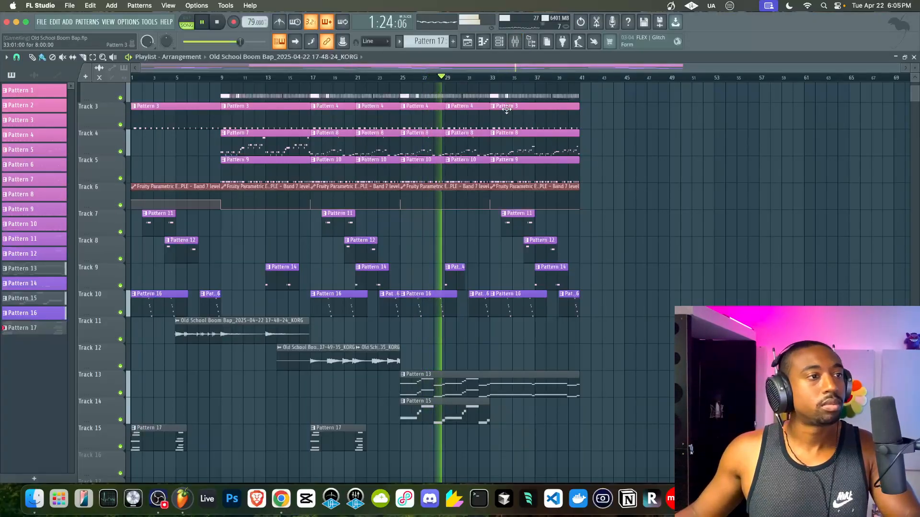
{"action": "left_click", "coordinate": [528, 42]}
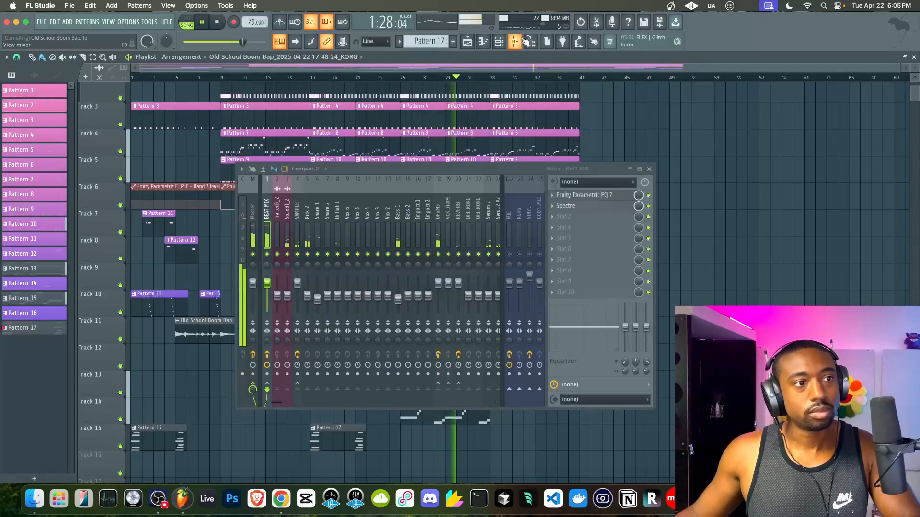
{"action": "left_click", "coordinate": [652, 164]}
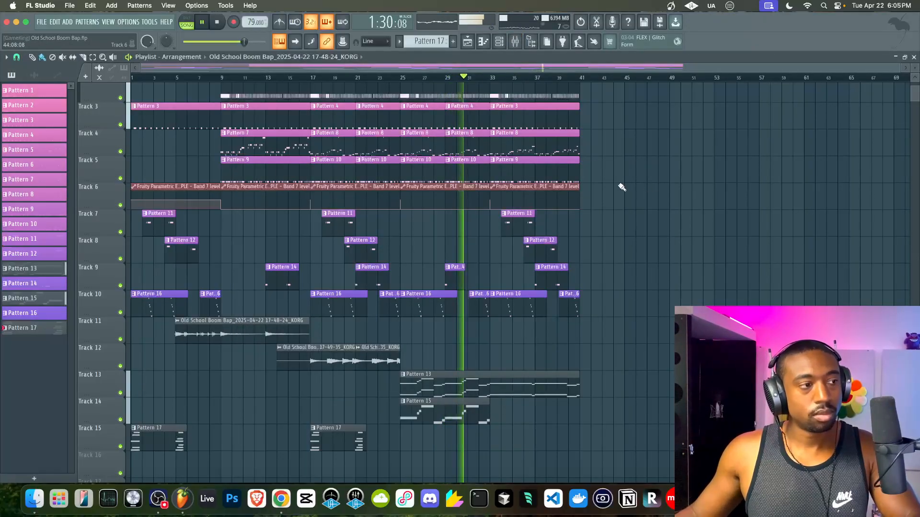
{"action": "scroll", "coordinate": [620, 186], "scroll_direction": "up", "scroll_amount": 3}
{"action": "scroll", "coordinate": [605, 171], "scroll_direction": "down", "scroll_amount": 5}
{"action": "scroll", "coordinate": [606, 171], "scroll_direction": "down", "scroll_amount": 4}
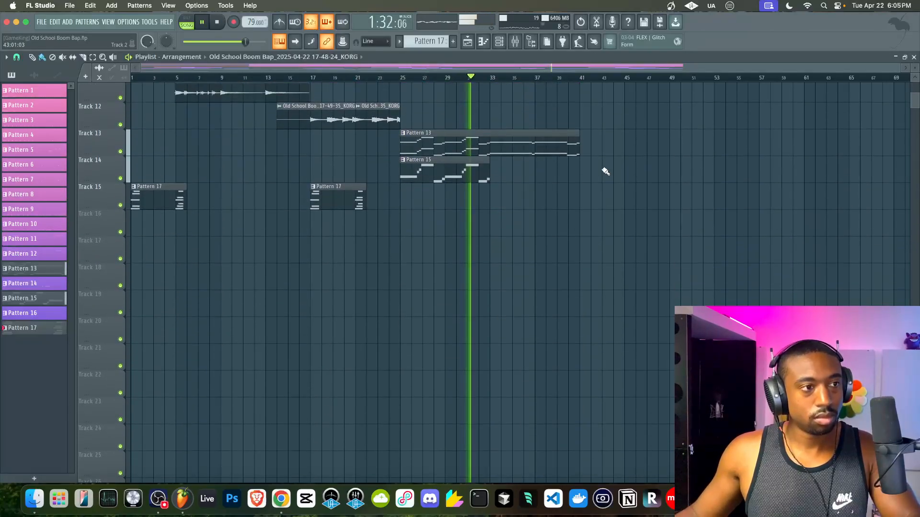
{"action": "scroll", "coordinate": [605, 171], "scroll_direction": "up", "scroll_amount": 6}
{"action": "scroll", "coordinate": [606, 171], "scroll_direction": "down", "scroll_amount": 3}
{"action": "scroll", "coordinate": [606, 171], "scroll_direction": "up", "scroll_amount": 3}
{"action": "scroll", "coordinate": [605, 171], "scroll_direction": "up", "scroll_amount": 1}
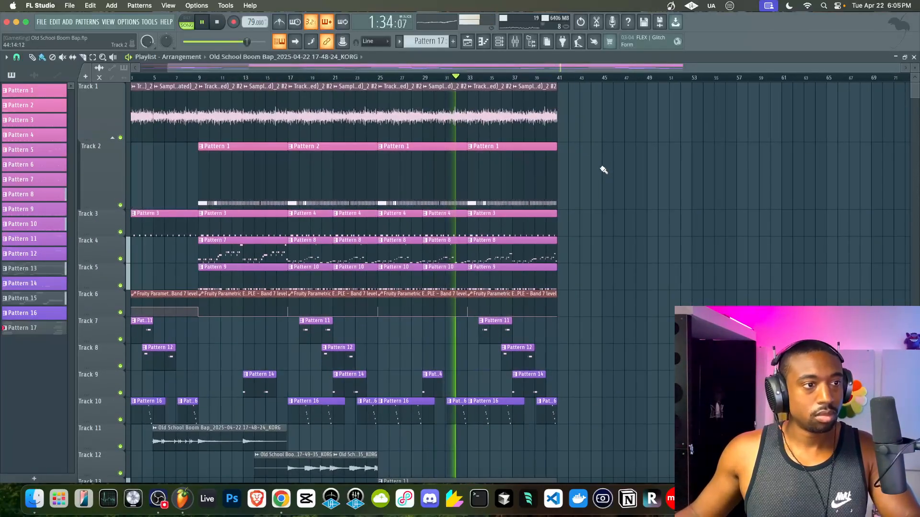
{"action": "scroll", "coordinate": [602, 171], "scroll_direction": "left", "scroll_amount": 1}
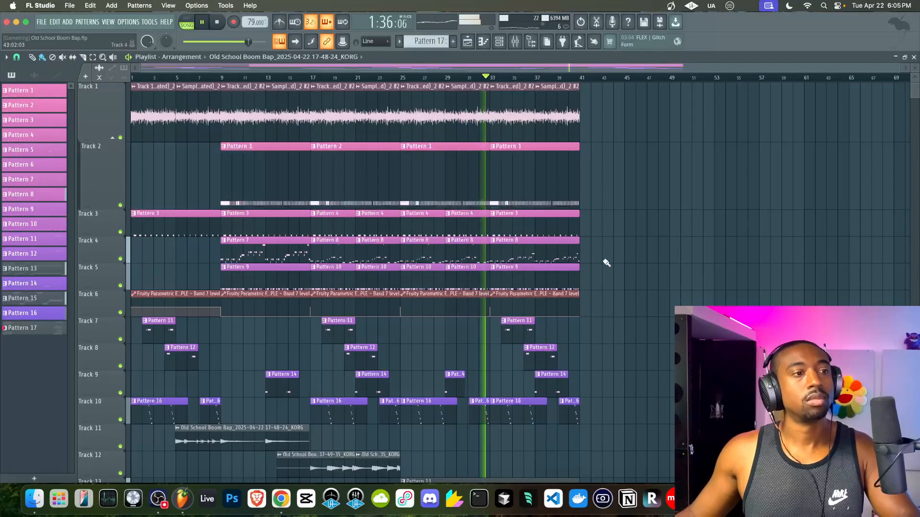
{"action": "scroll", "coordinate": [603, 261], "scroll_direction": "down", "scroll_amount": 2}
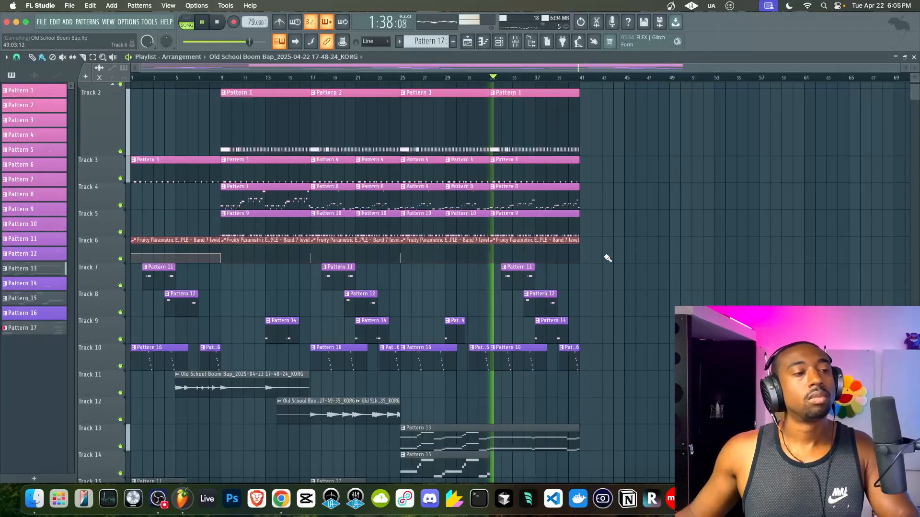
{"action": "scroll", "coordinate": [616, 188], "scroll_direction": "down", "scroll_amount": 8}
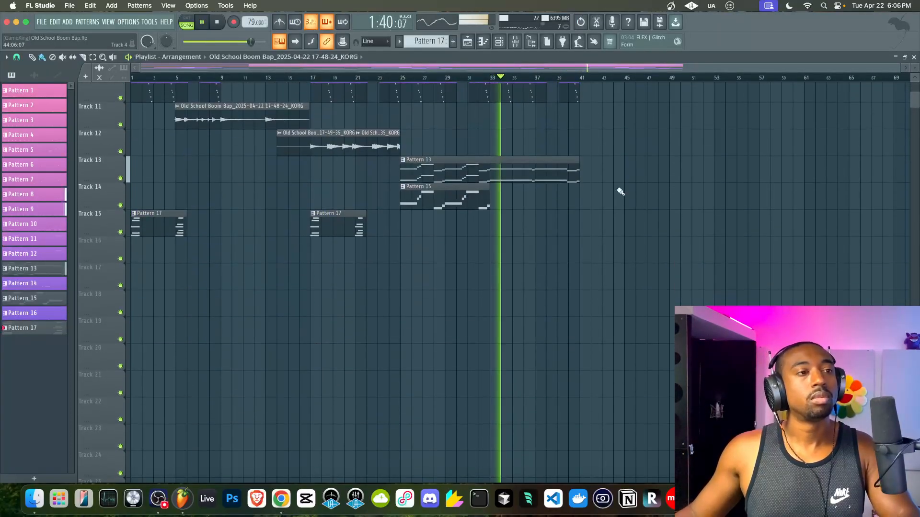
{"action": "scroll", "coordinate": [618, 190], "scroll_direction": "up", "scroll_amount": 10}
{"action": "scroll", "coordinate": [620, 191], "scroll_direction": "right", "scroll_amount": 2}
{"action": "scroll", "coordinate": [591, 184], "scroll_direction": "left", "scroll_amount": 2}
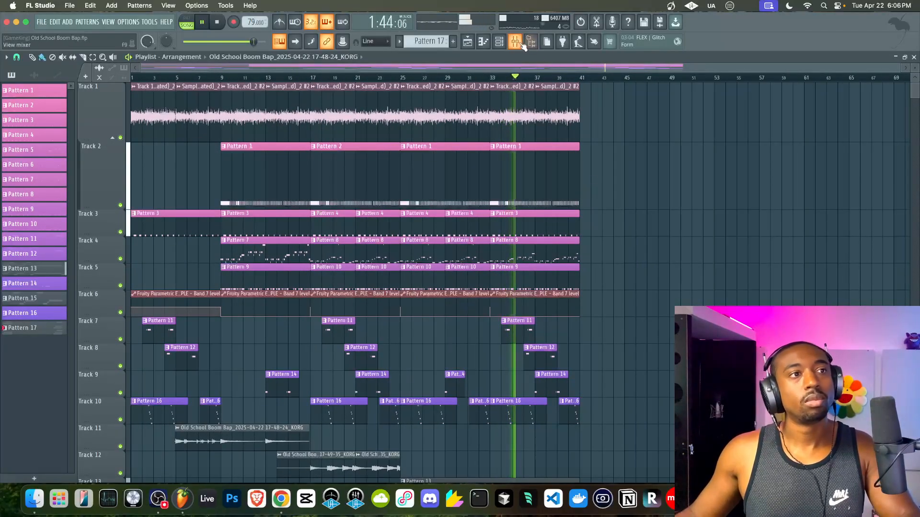
{"action": "scroll", "coordinate": [532, 244], "scroll_direction": "down", "scroll_amount": 3}
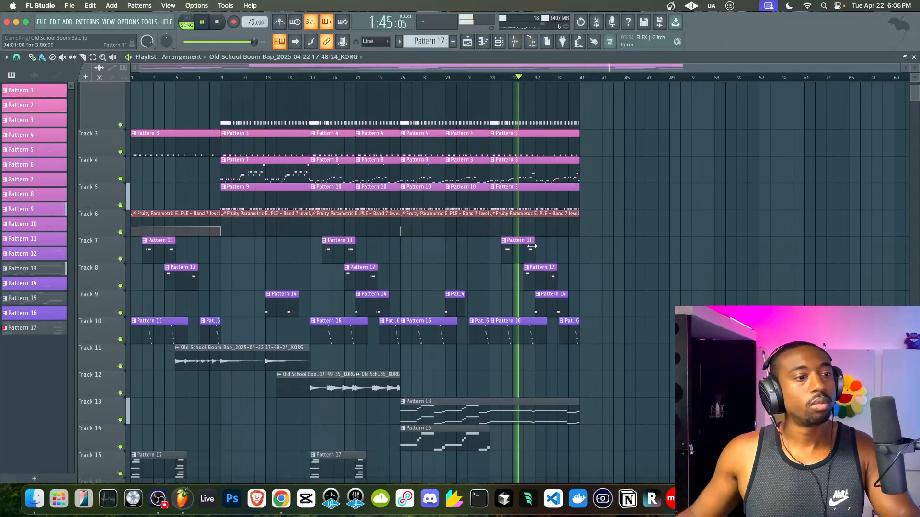
{"action": "right_click", "coordinate": [517, 332]}
{"action": "left_click", "coordinate": [499, 334]}
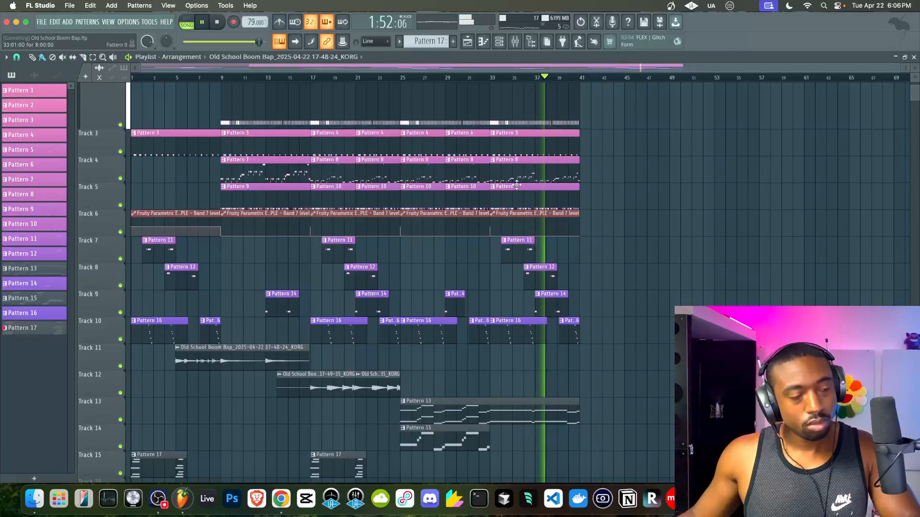
{"action": "scroll", "coordinate": [518, 184], "scroll_direction": "up", "scroll_amount": 3}
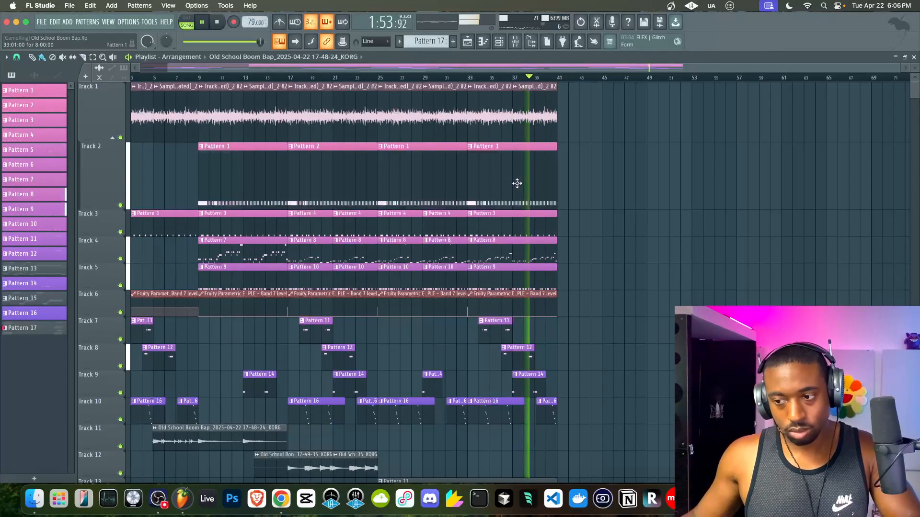
{"action": "scroll", "coordinate": [518, 132], "scroll_direction": "left", "scroll_amount": 2}
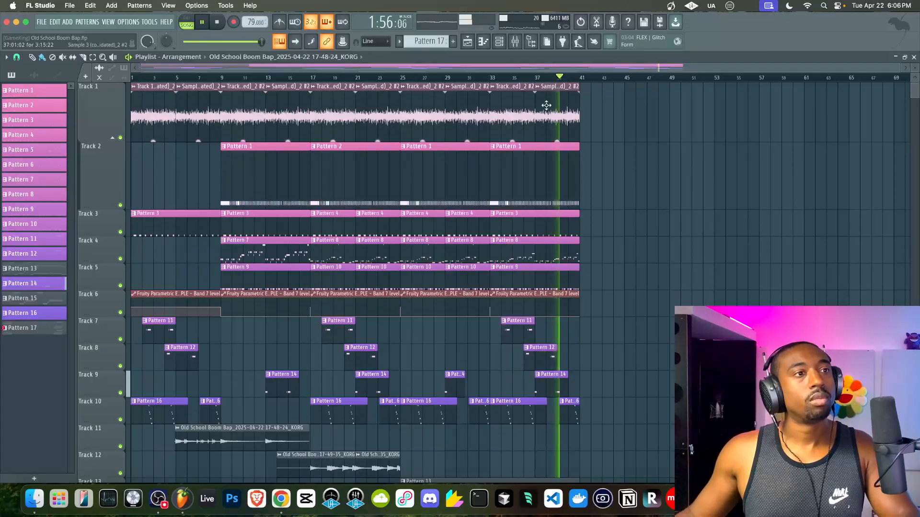
- Load FabFilter Pro-L 2 into the next empty effect slot of the beat mix bus
{"action": "left_click", "coordinate": [515, 42]}
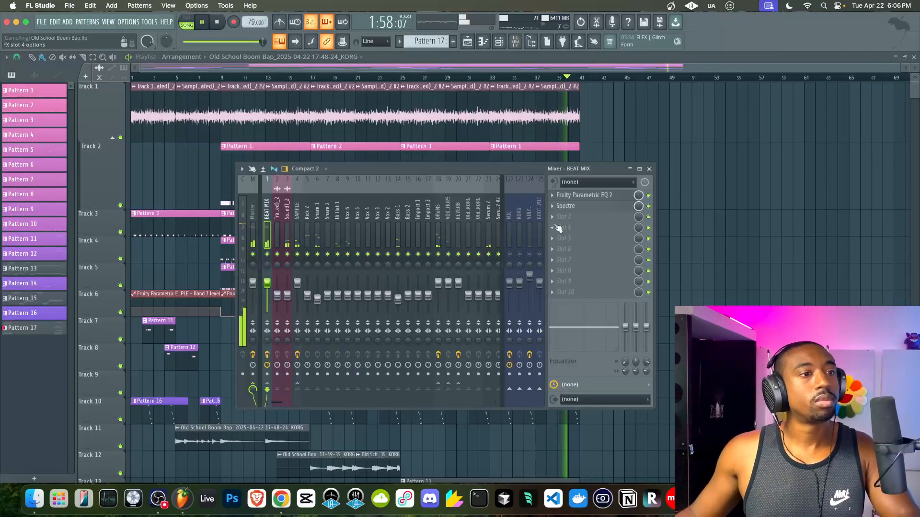
{"action": "left_click", "coordinate": [565, 217]}
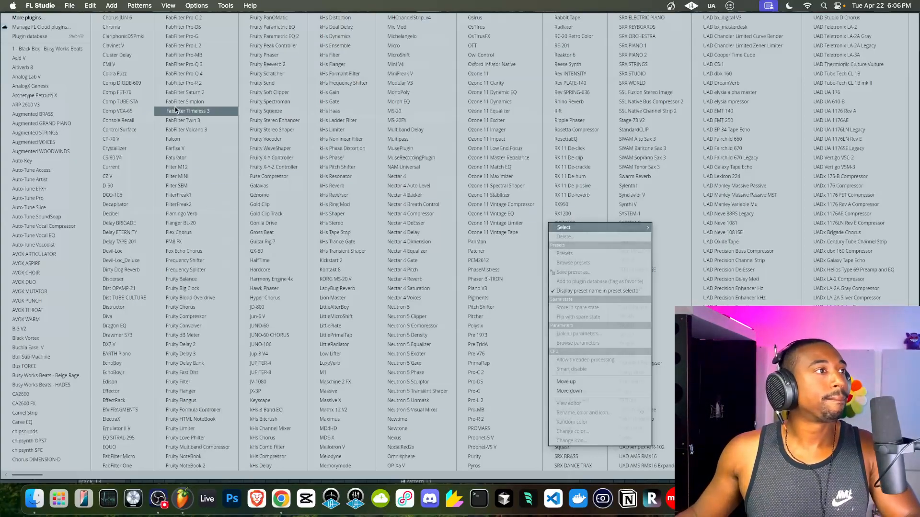
{"action": "left_click", "coordinate": [196, 46]}
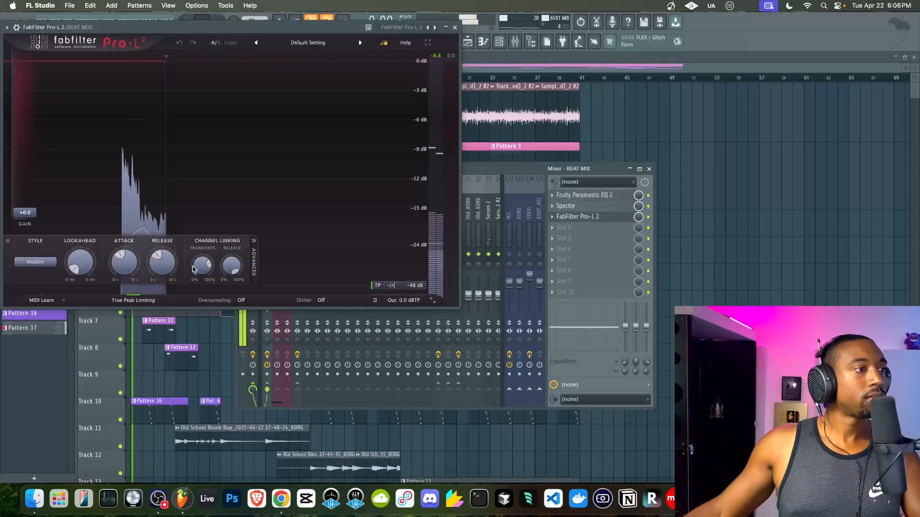
- Set the limiter style to Allround, lookahead to about 4.4 ms and gain to +1.5
{"action": "scroll", "coordinate": [193, 265], "scroll_direction": "up", "scroll_amount": 3}
{"action": "scroll", "coordinate": [125, 262], "scroll_direction": "down", "scroll_amount": 5}
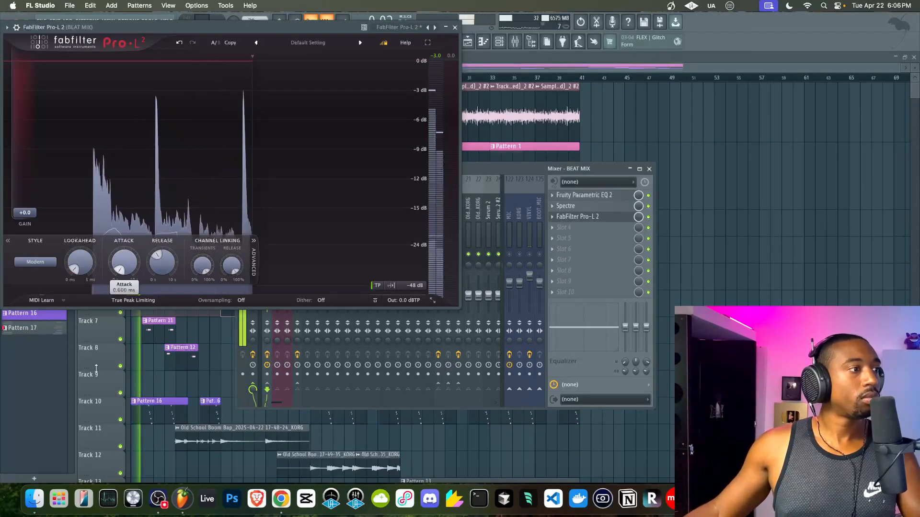
{"action": "scroll", "coordinate": [78, 265], "scroll_direction": "up", "scroll_amount": 5}
{"action": "left_click", "coordinate": [40, 264]}
{"action": "left_click", "coordinate": [39, 307]}
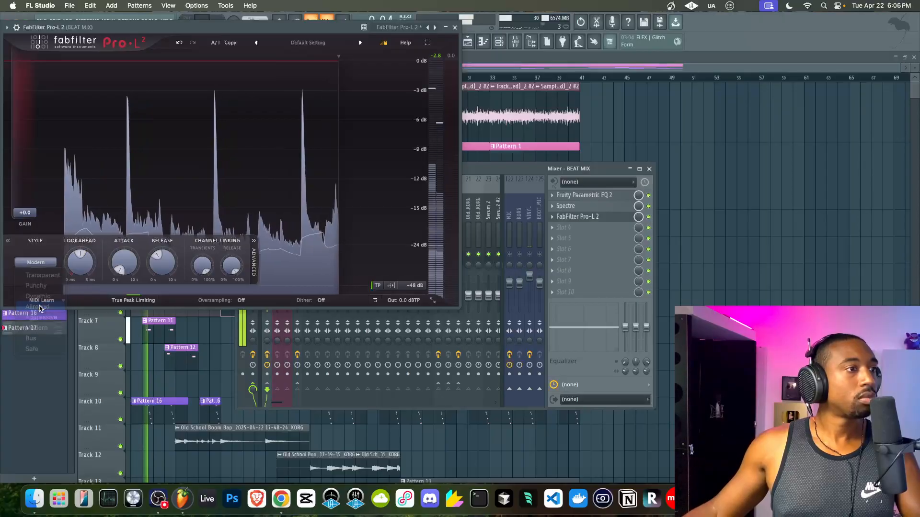
{"action": "left_click_drag", "start_coordinate": [80, 263], "coordinate": [80, 229]}
{"action": "left_click_drag", "start_coordinate": [25, 213], "coordinate": [25, 197]}
- Raise limiter gain to +4.4 and set the output ceiling to about -10.64 dBTP
{"action": "mouse_move", "coordinate": [408, 303]}
{"action": "left_click_drag", "start_coordinate": [405, 271], "coordinate": [382, 353]}
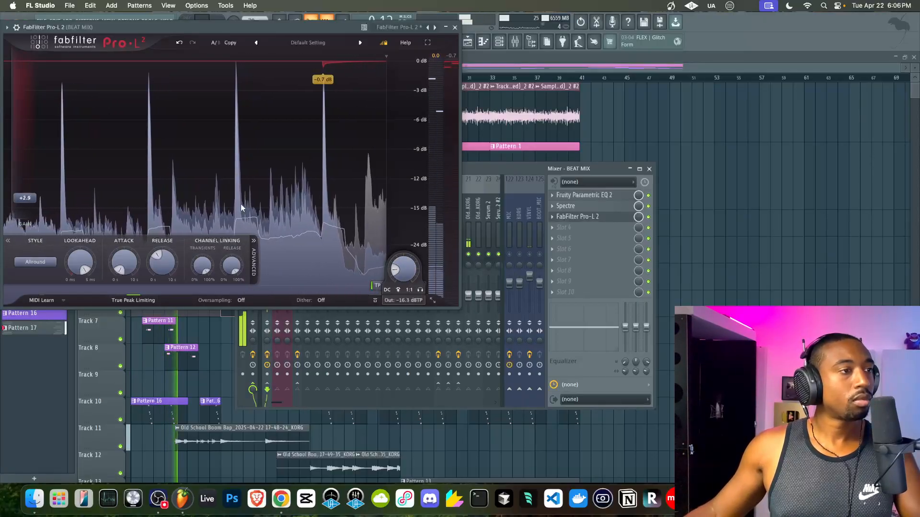
{"action": "left_click_drag", "start_coordinate": [25, 198], "coordinate": [24, 190]}
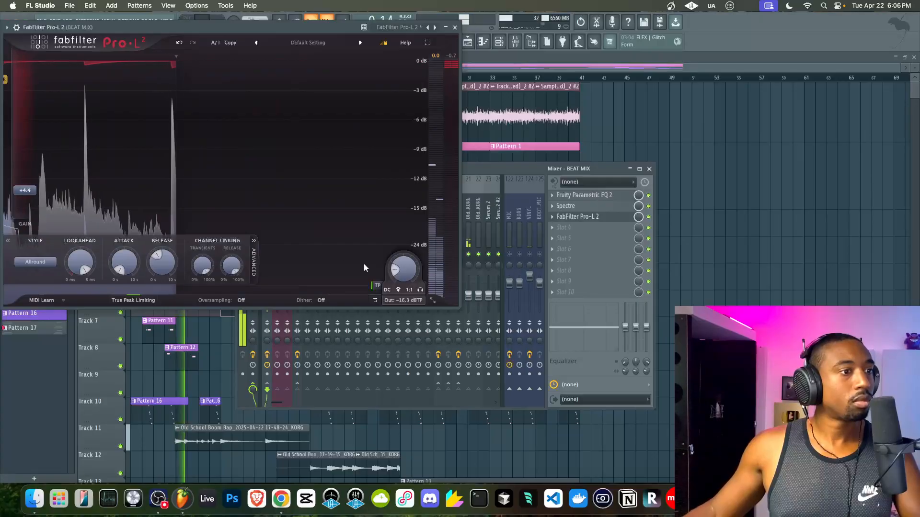
{"action": "left_click_drag", "start_coordinate": [398, 274], "coordinate": [402, 258]}
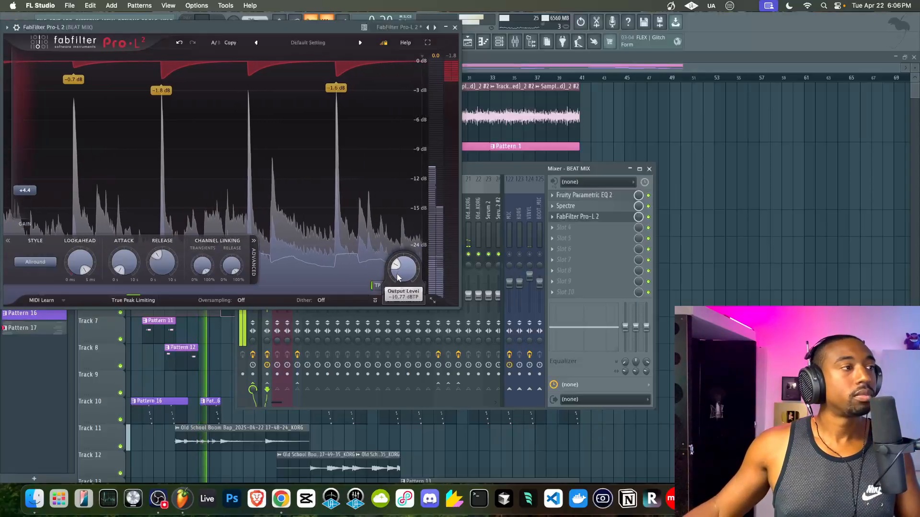
{"action": "left_click_drag", "start_coordinate": [399, 275], "coordinate": [398, 278]}
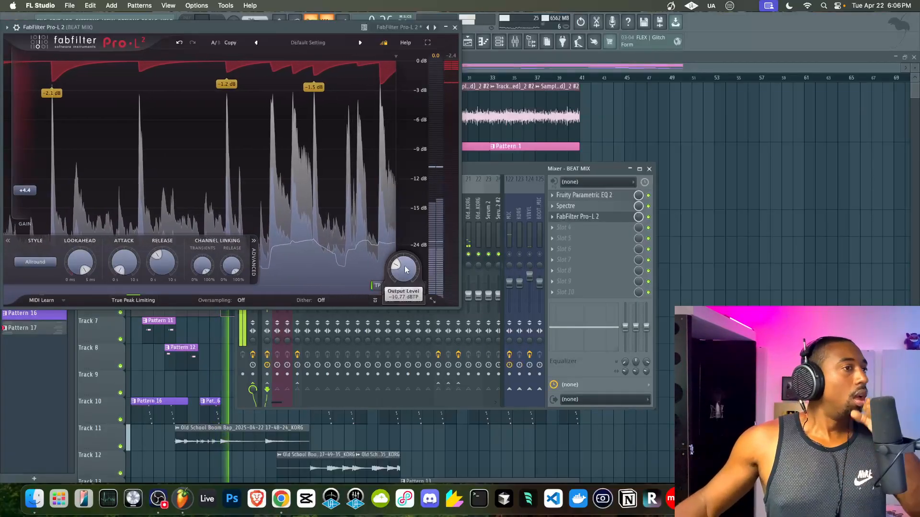
{"action": "left_click_drag", "start_coordinate": [405, 269], "coordinate": [414, 231]}
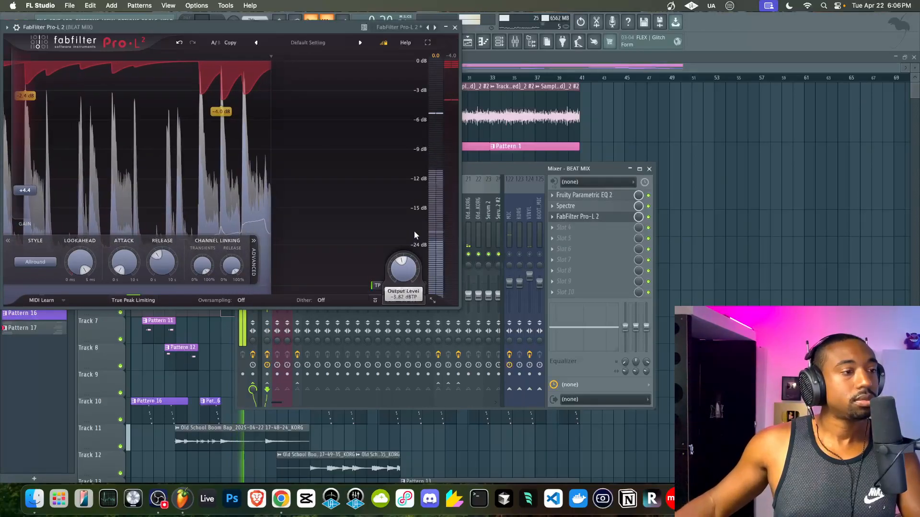
- Fine-tune gain to +4.9 dB, attack back near zero, and output to about -2.2 dBTP
{"action": "mouse_move", "coordinate": [33, 190]}
{"action": "left_mouse_down"}
{"action": "mouse_move", "coordinate": [28, 201]}
{"action": "mouse_move", "coordinate": [31, 188]}
{"action": "left_mouse_up"}
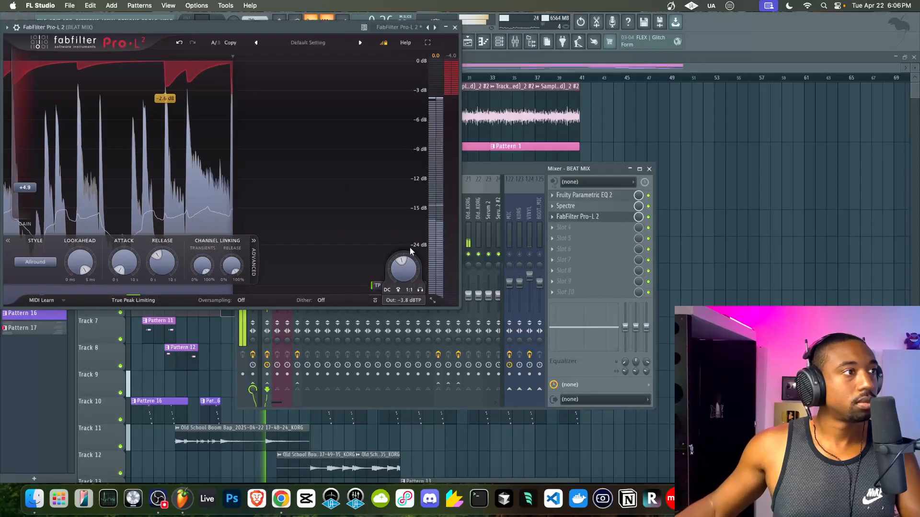
{"action": "left_click_drag", "start_coordinate": [404, 268], "coordinate": [402, 264]}
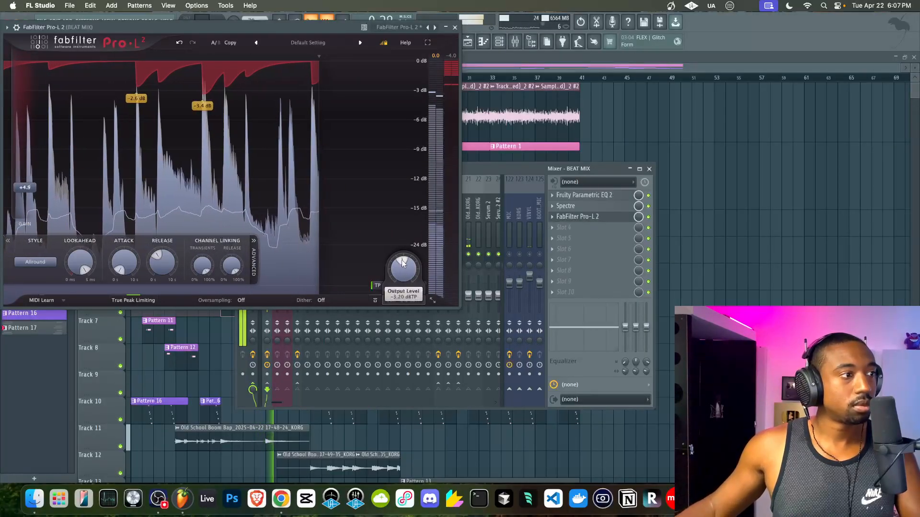
{"action": "left_click_drag", "start_coordinate": [124, 261], "coordinate": [138, 212]}
{"action": "left_click_drag", "start_coordinate": [122, 260], "coordinate": [90, 296]}
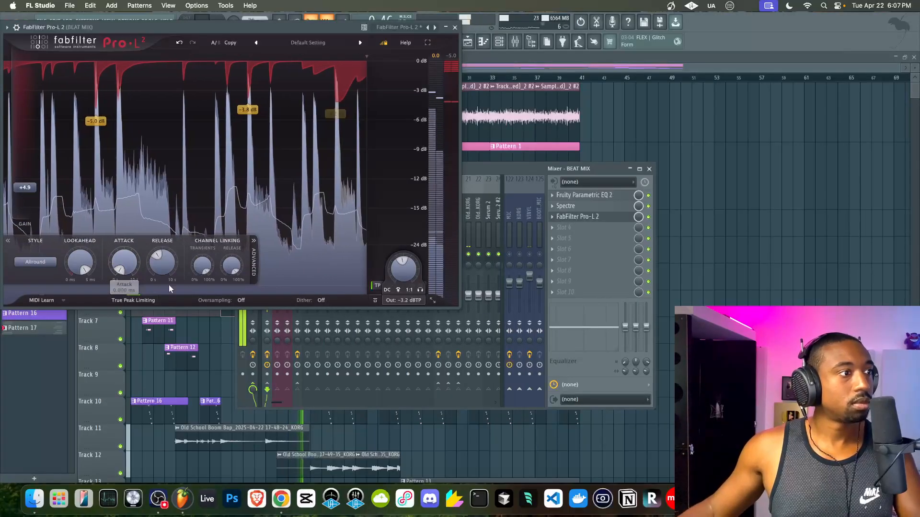
{"action": "left_click_drag", "start_coordinate": [128, 261], "coordinate": [131, 245]}
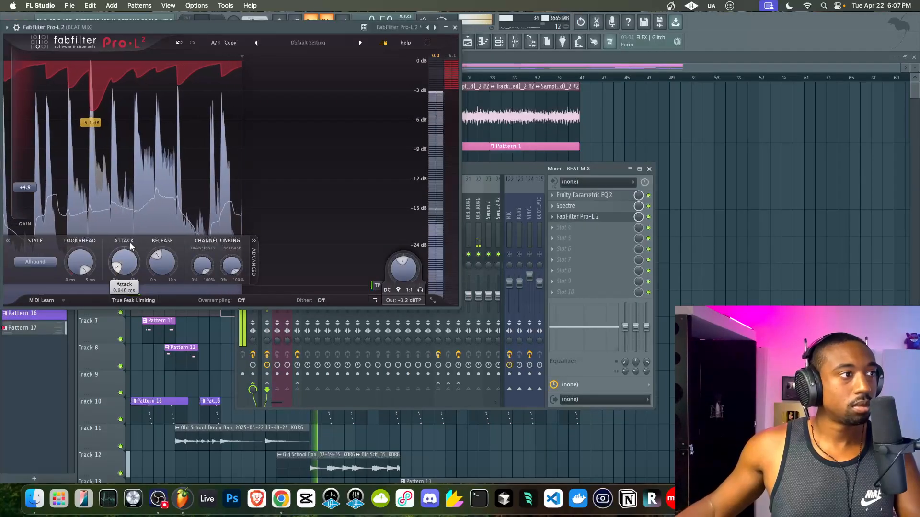
{"action": "left_click_drag", "start_coordinate": [402, 268], "coordinate": [401, 262]}
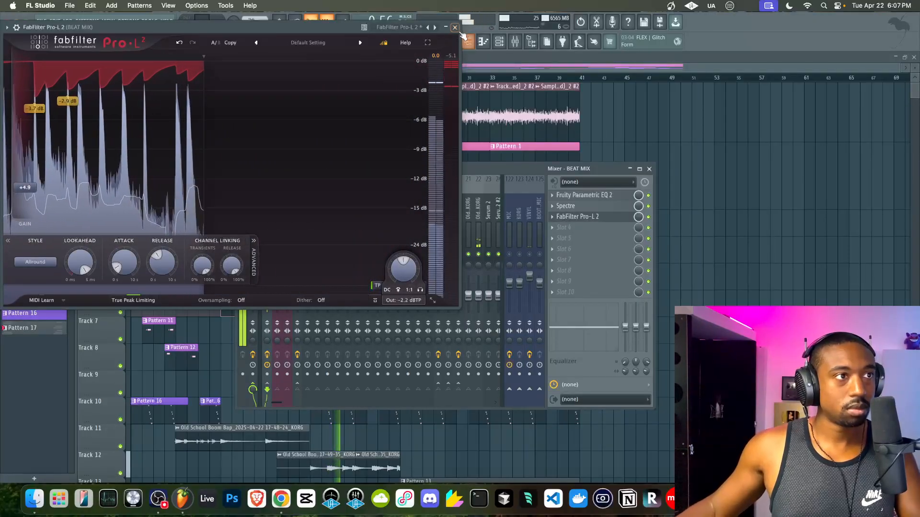
{"action": "left_click", "coordinate": [455, 28]}
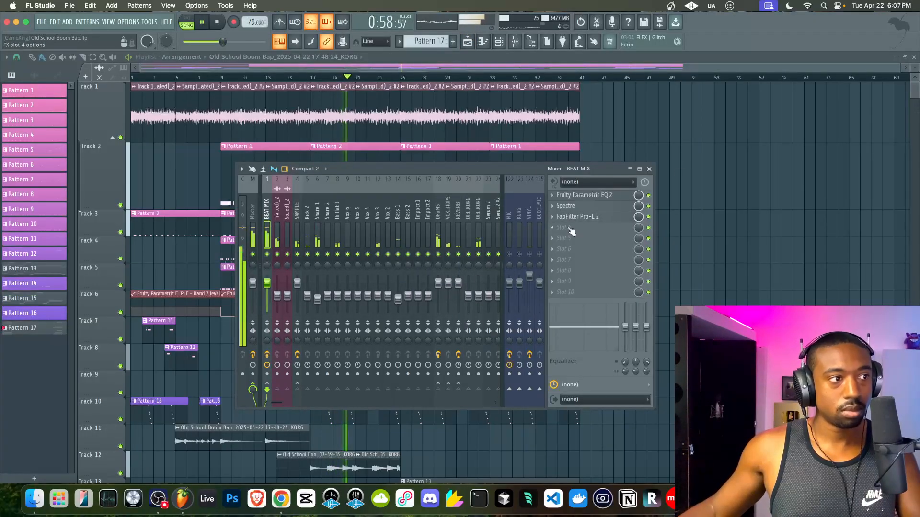
- Open the channel settings of the KORG audio clip on Track 12
{"action": "key", "text": "F9"}
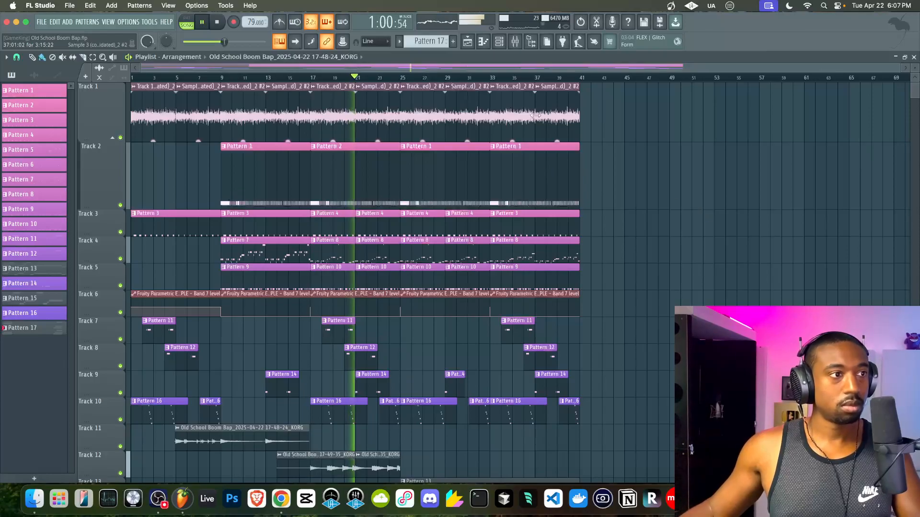
{"action": "scroll", "coordinate": [421, 308], "scroll_direction": "down", "scroll_amount": 5}
{"action": "left_click", "coordinate": [365, 329]}
{"action": "double_click", "coordinate": [365, 329]}
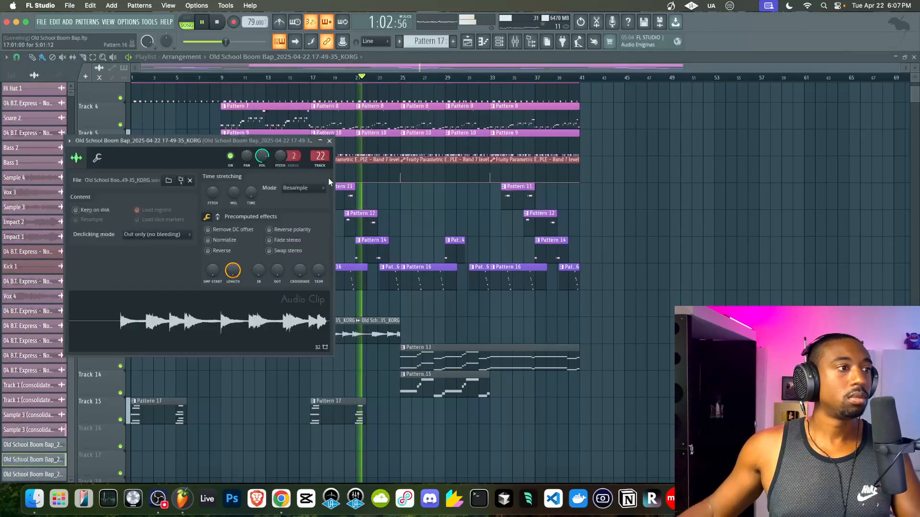
- Adjust mixer track 22's level from its fader's right-click menu
{"action": "left_click", "coordinate": [515, 42]}
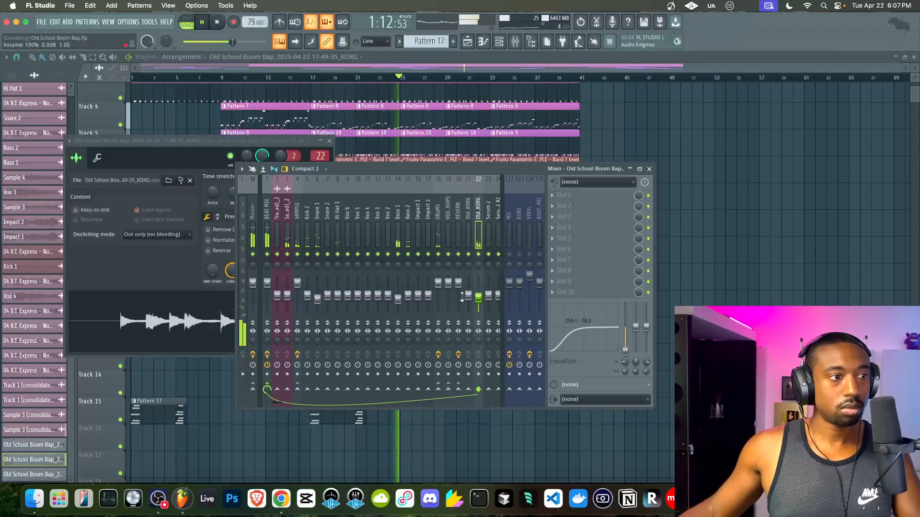
{"action": "right_click", "coordinate": [420, 297]}
{"action": "key", "text": "c"}
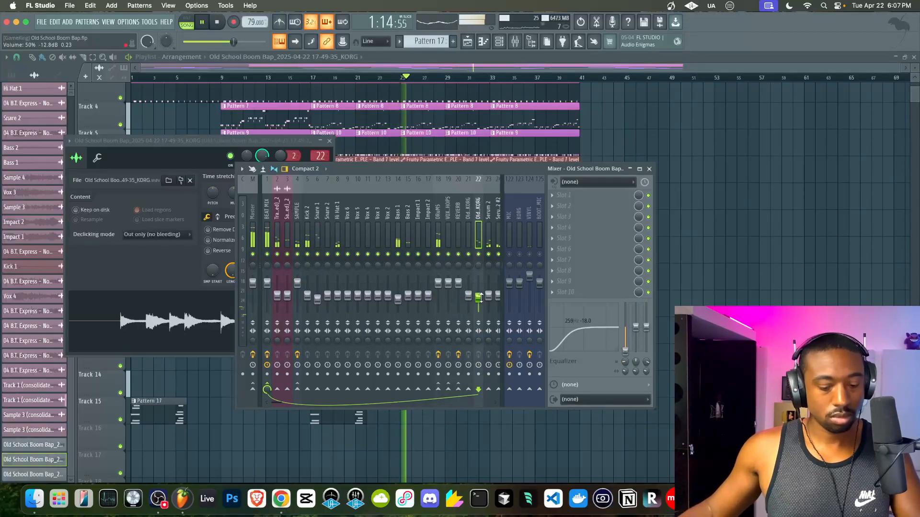
{"action": "right_click", "coordinate": [481, 298]}
{"action": "key", "text": "p"}
{"action": "right_click", "coordinate": [750, 289]}
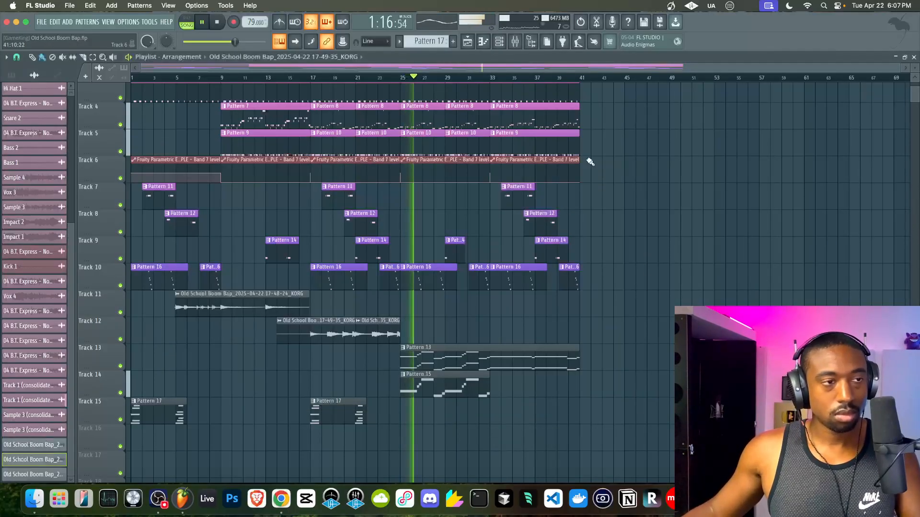
- Inspect the effects on the BEAT MIX bus in the mixer
{"action": "left_click", "coordinate": [522, 49]}
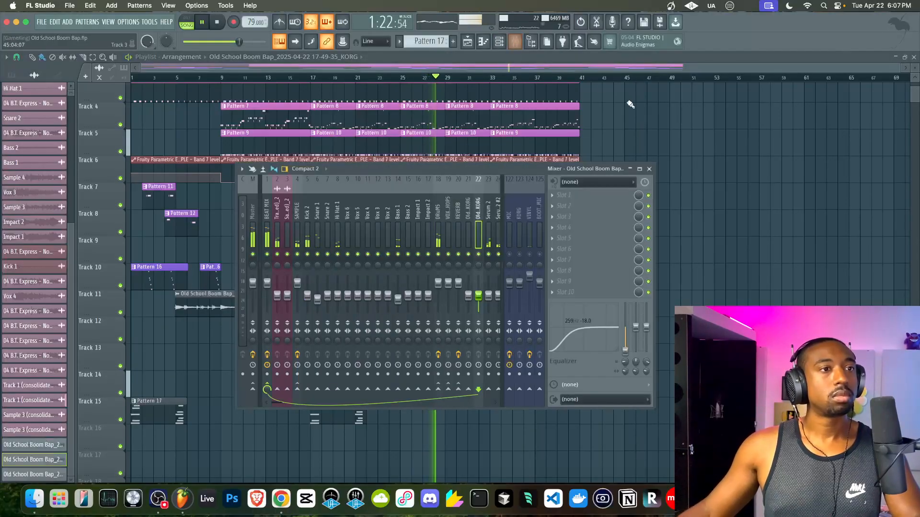
{"action": "key", "text": "F9"}
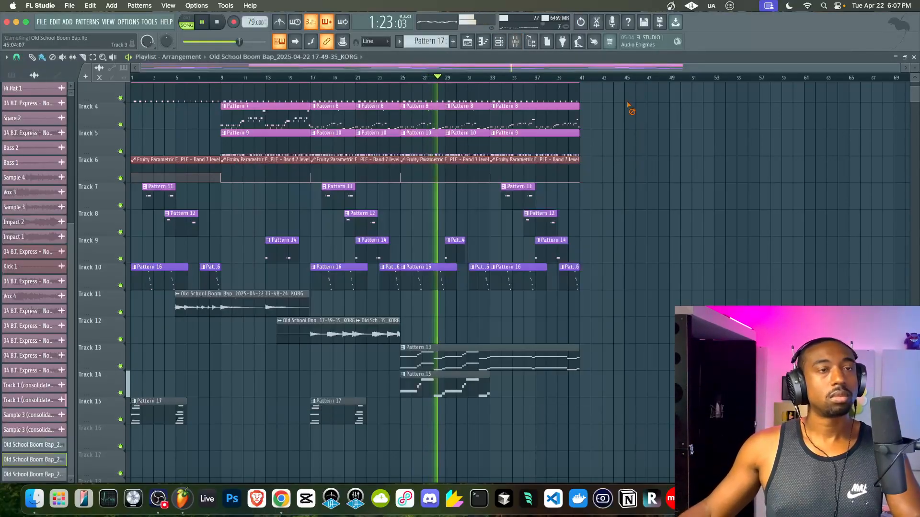
{"action": "left_click", "coordinate": [516, 44]}
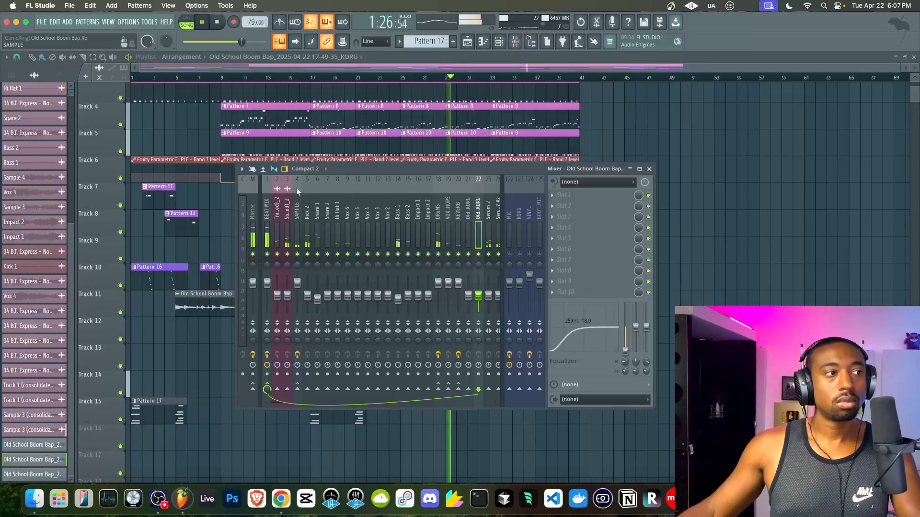
{"action": "left_click", "coordinate": [268, 203]}
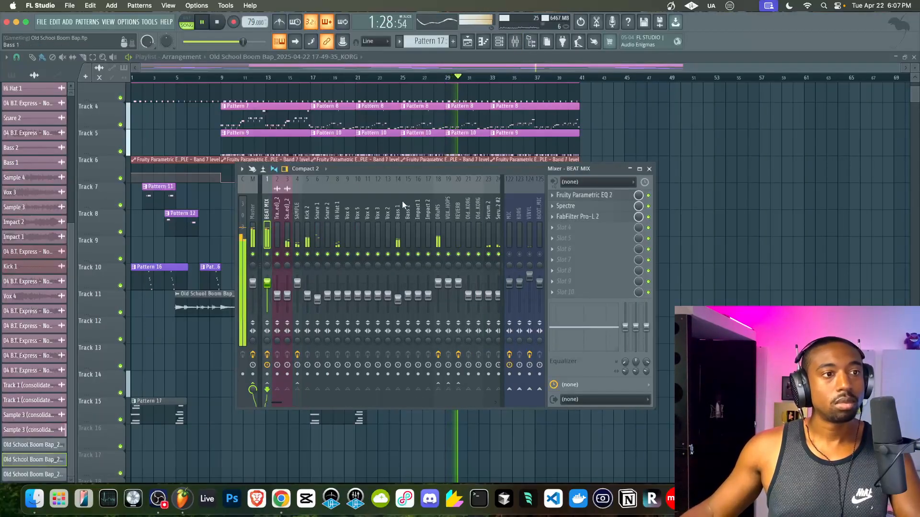
{"action": "key", "text": "F9"}
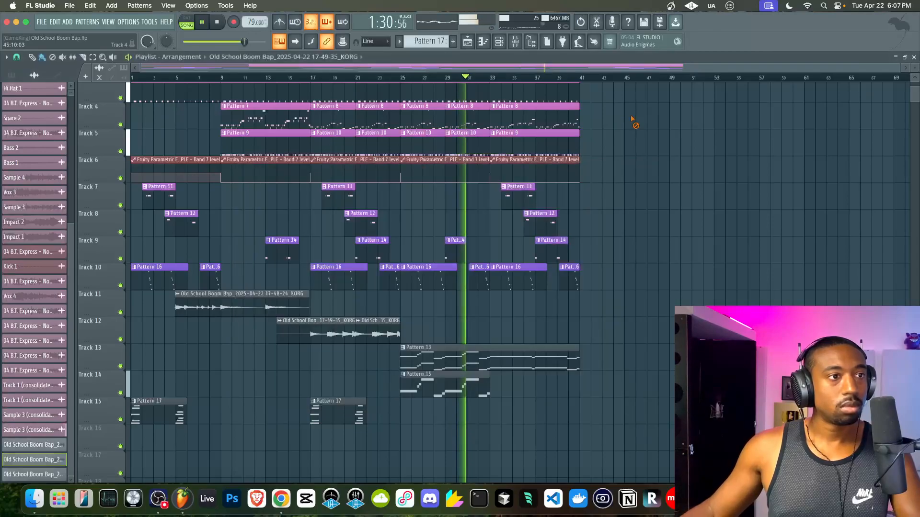
- Review Snare 1, pan Kick 2 slightly right, then stop playback at the song's start
{"action": "left_click", "coordinate": [515, 42]}
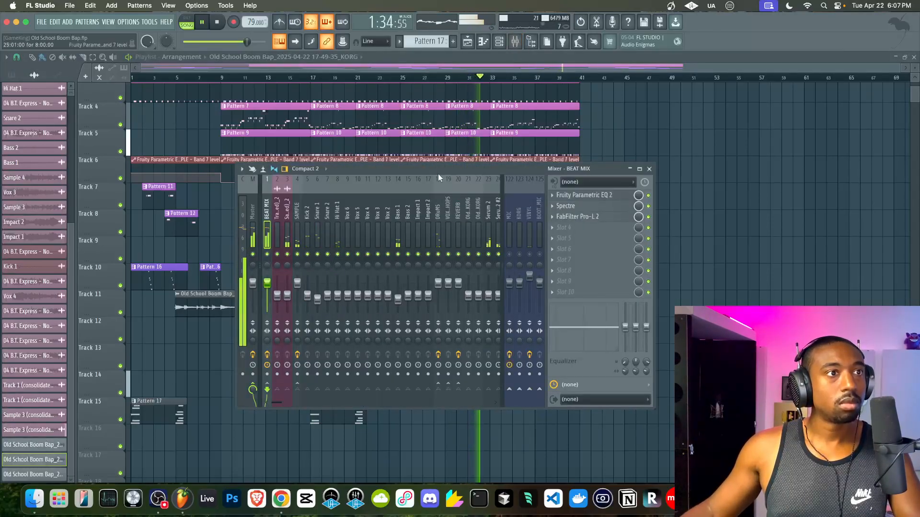
{"action": "left_click", "coordinate": [320, 237]}
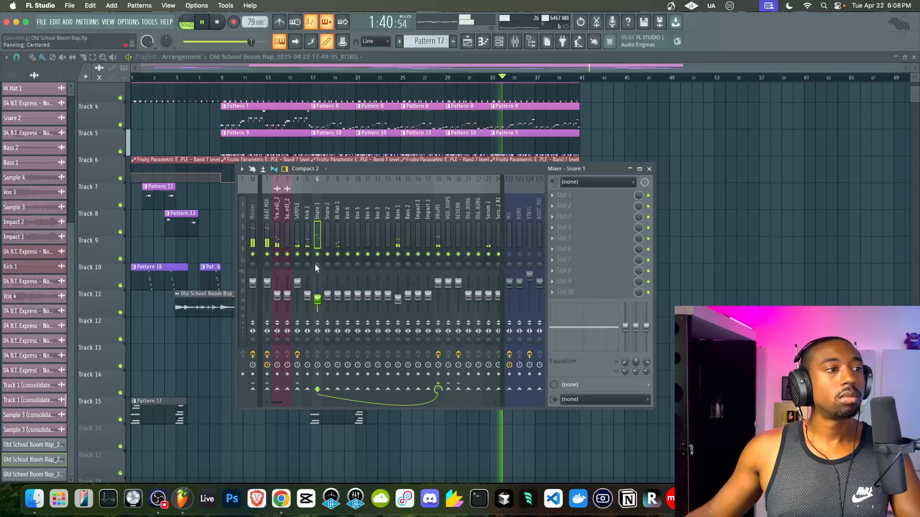
{"action": "left_click", "coordinate": [307, 265]}
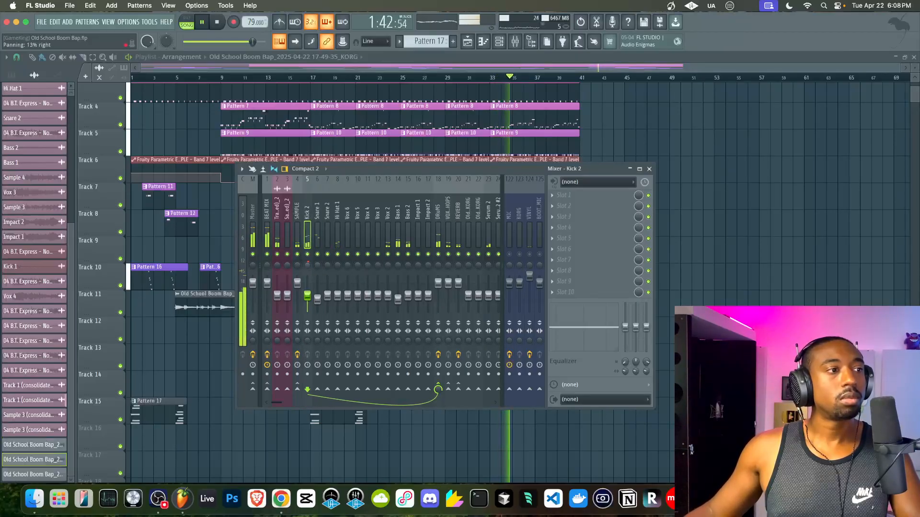
{"action": "scroll", "coordinate": [307, 265], "scroll_direction": "up", "scroll_amount": 1}
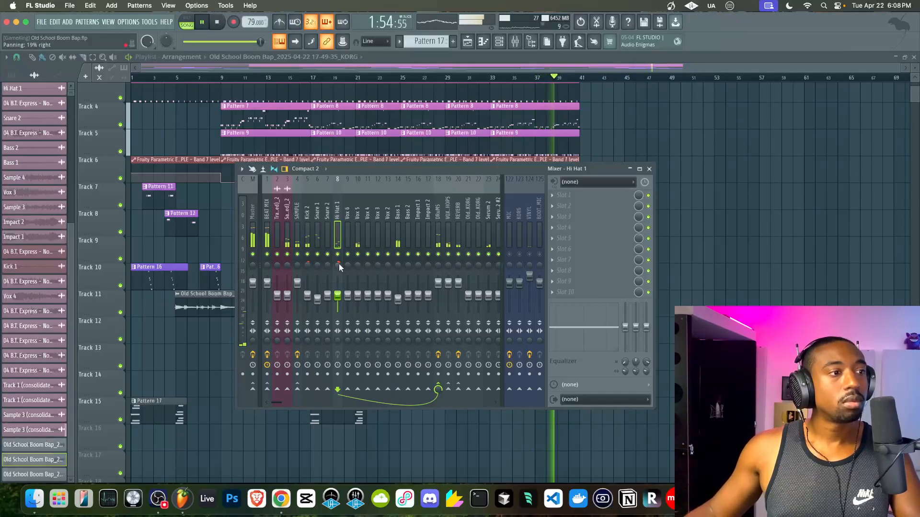
{"action": "left_click", "coordinate": [649, 169]}
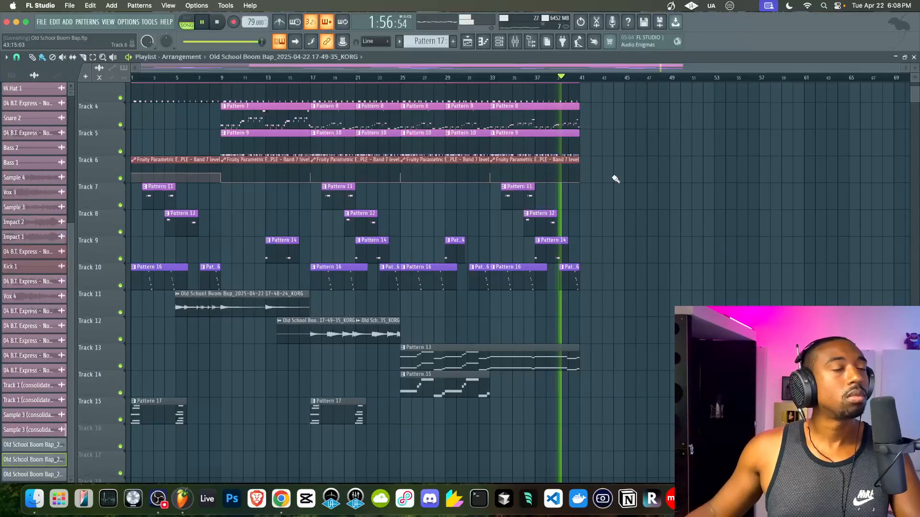
{"action": "left_click", "coordinate": [521, 48]}
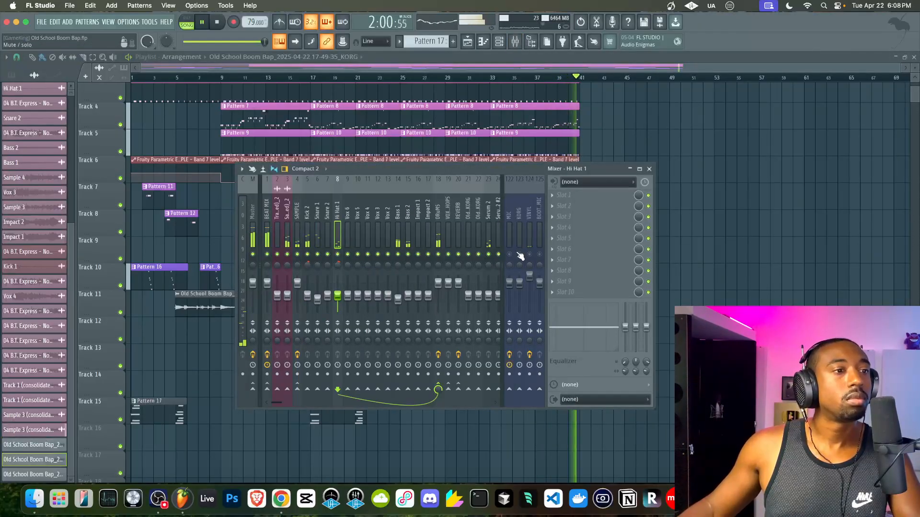
{"action": "key", "text": "space"}
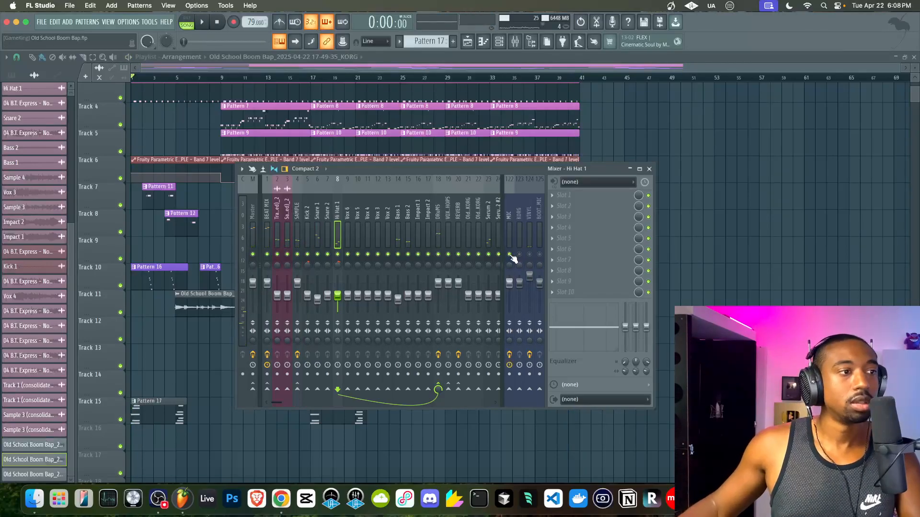
{"action": "key", "text": "F9"}
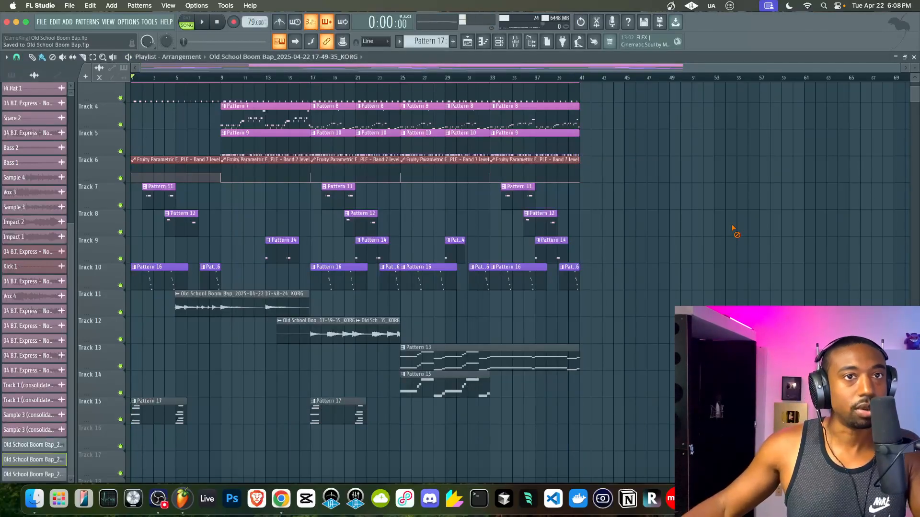